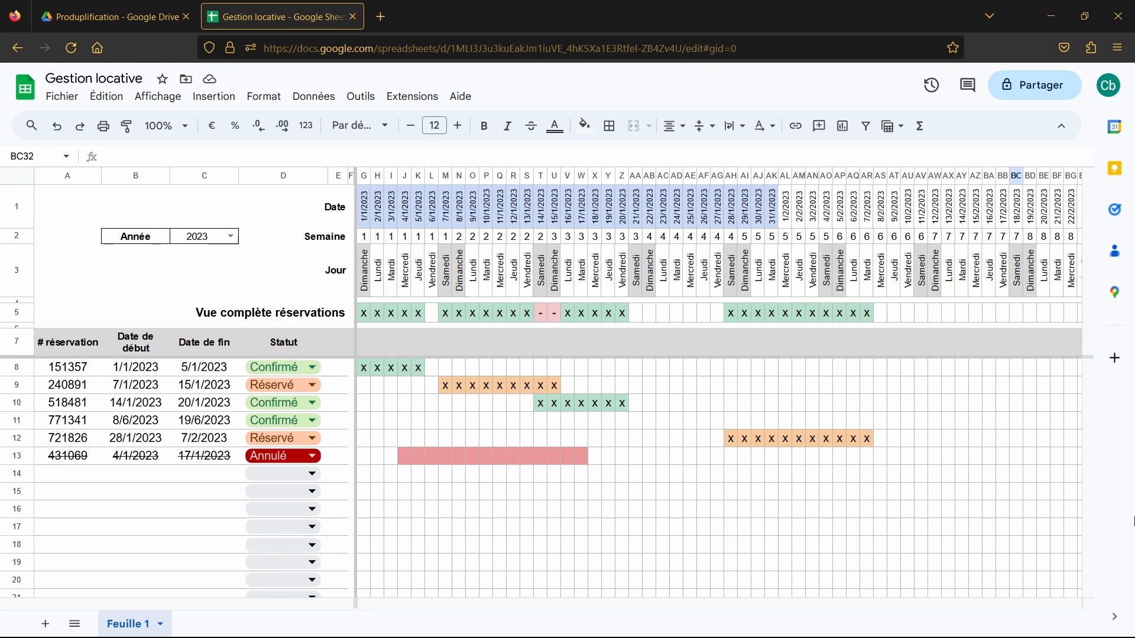
View the status options available for the reservation in row 8 of the finished rental sheet
{"action": "left_click", "coordinate": [1029, 527]}
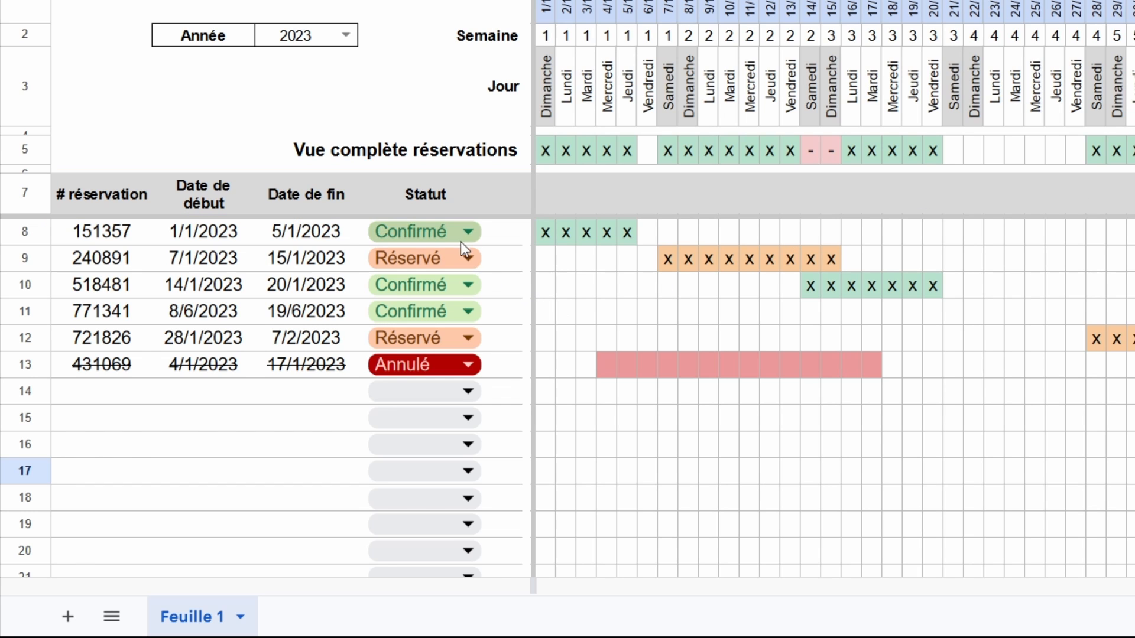
{"action": "left_click", "coordinate": [469, 229]}
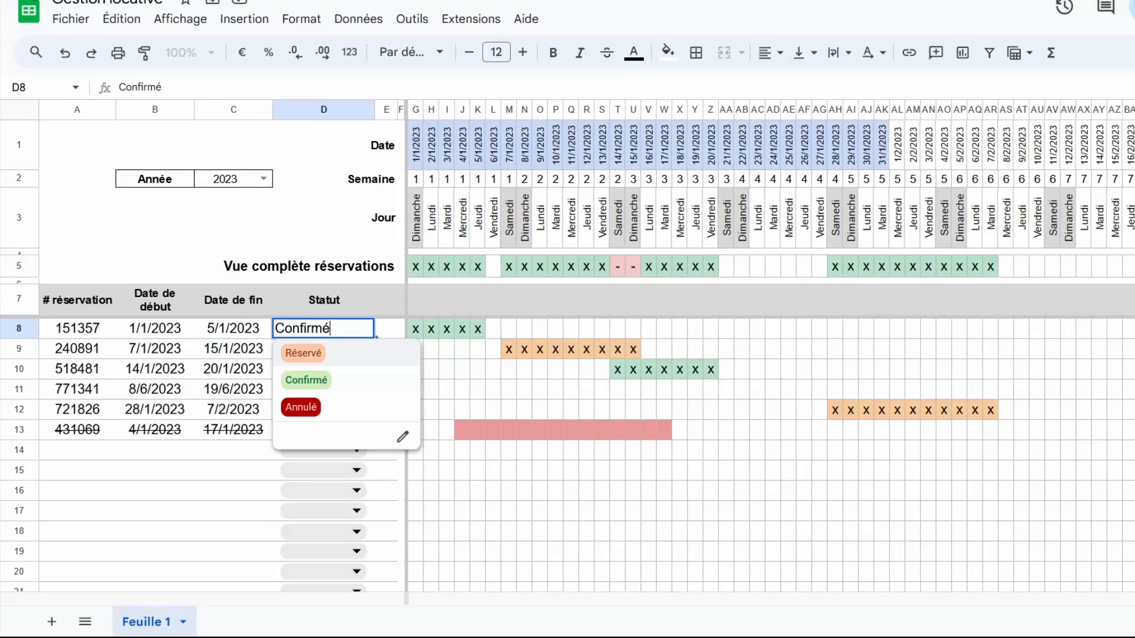
{"action": "left_click", "coordinate": [1057, 562]}
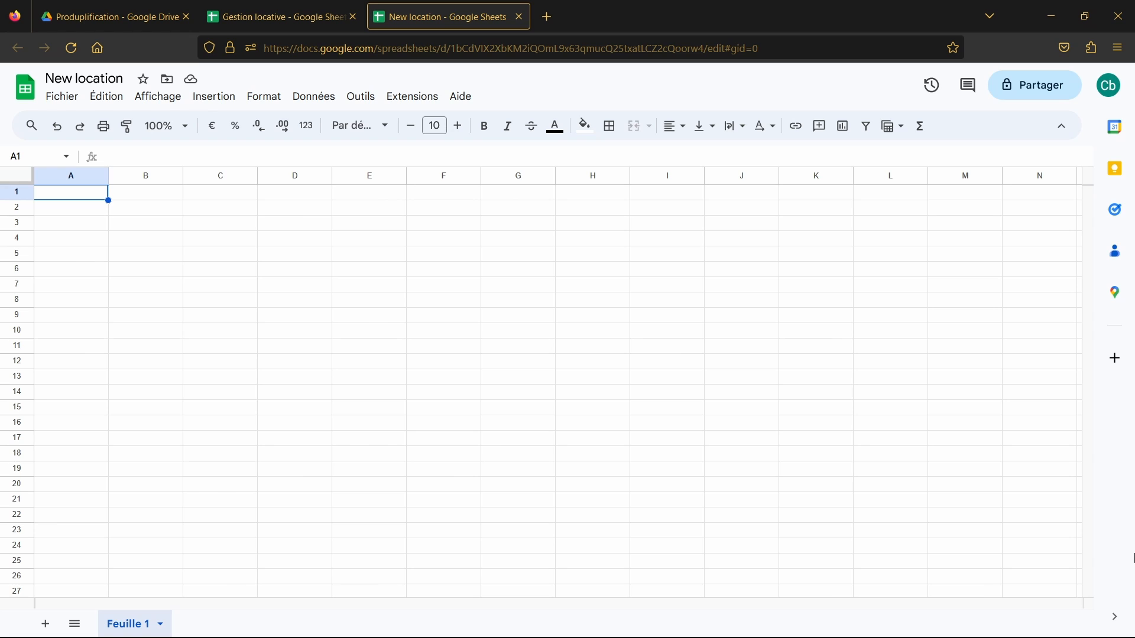
Enter the column headers # réservation, Date de début, Date de fin and Statut in cells A7 to D7
{"action": "left_click", "coordinate": [98, 285]}
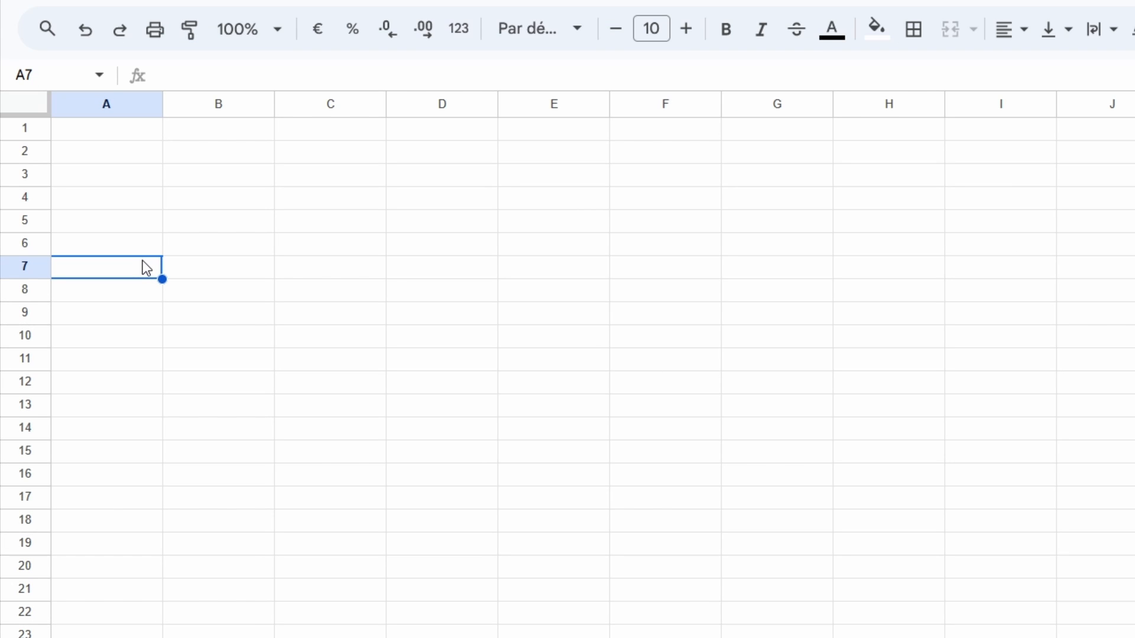
{"action": "type", "text": "#"}
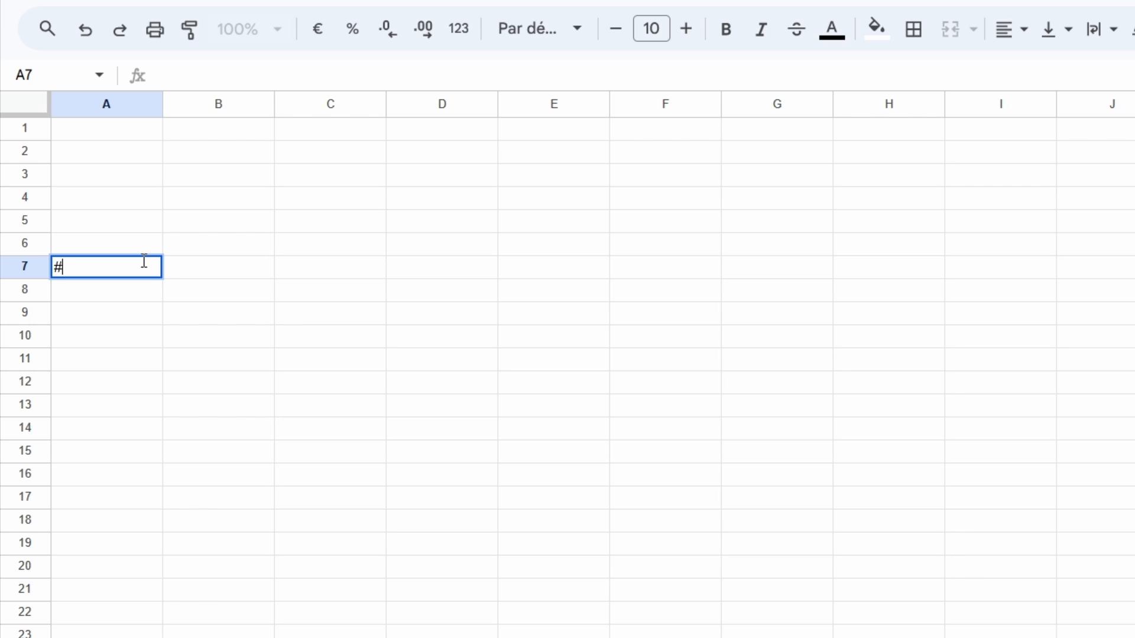
{"action": "type", "text": " réservation"}
{"action": "key", "text": "Tab"}
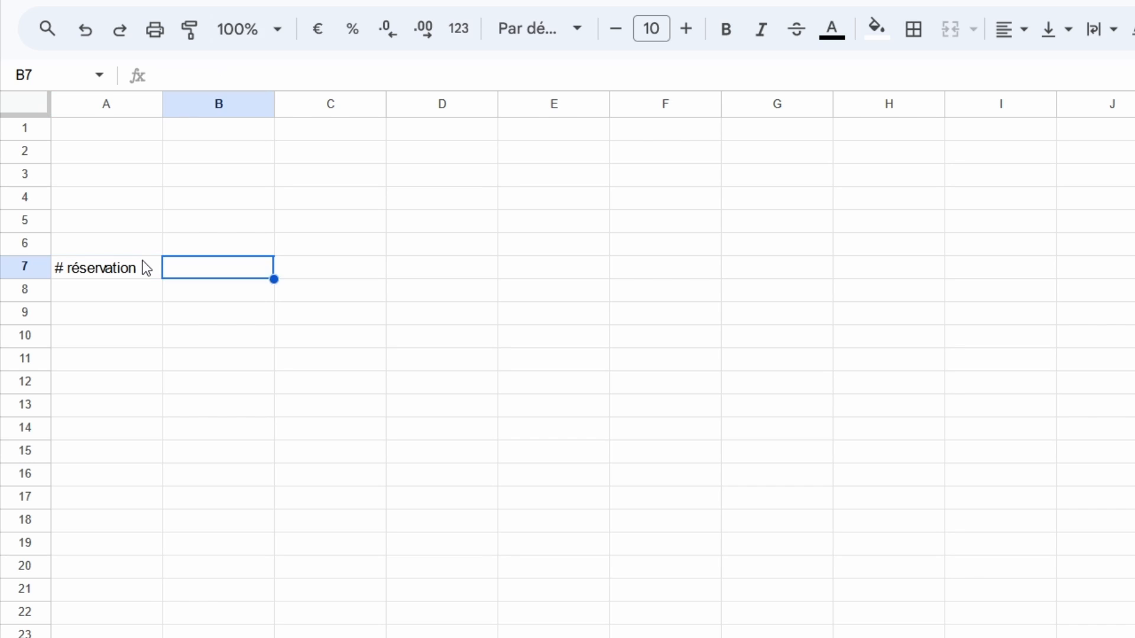
{"action": "type", "text": "Date"}
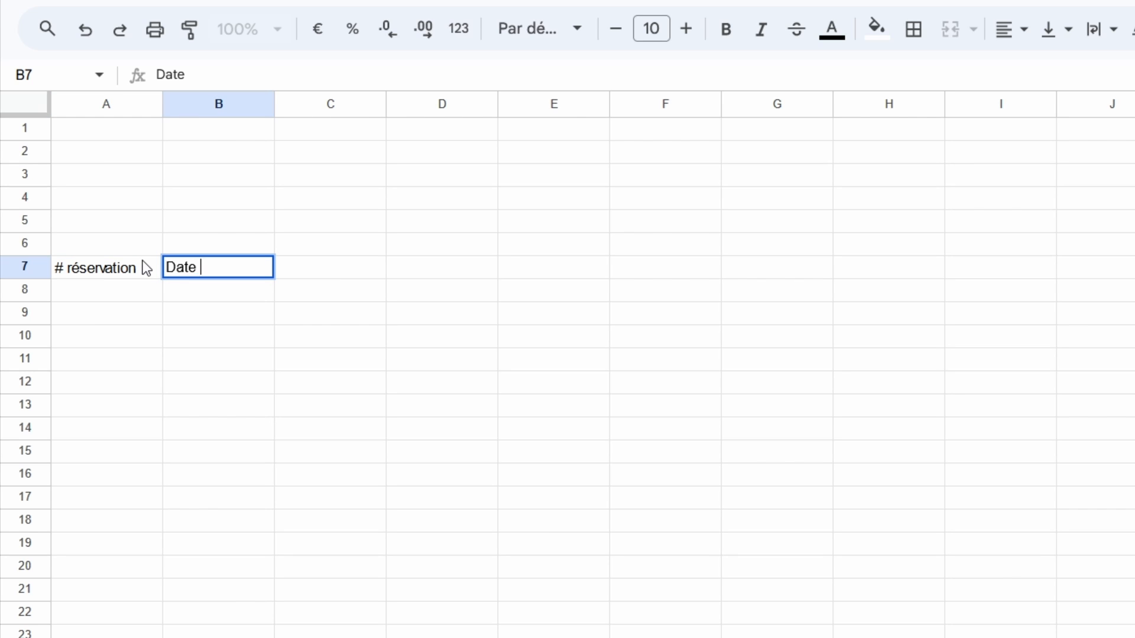
{"action": "type", "text": " de début"}
{"action": "key", "text": "Tab"}
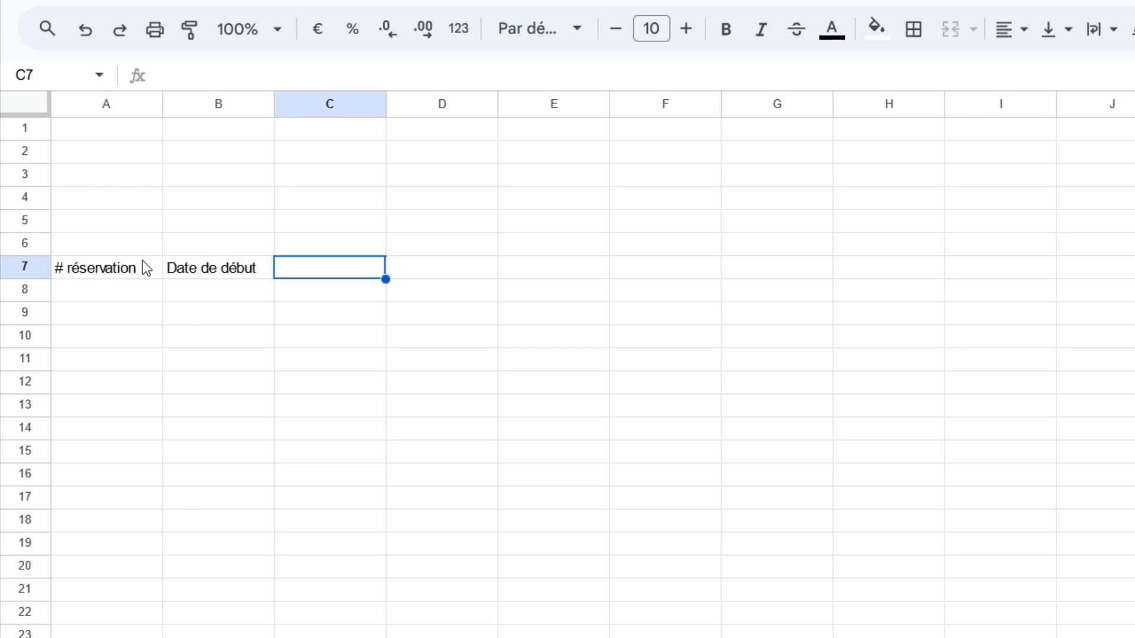
{"action": "type", "text": "Date "}
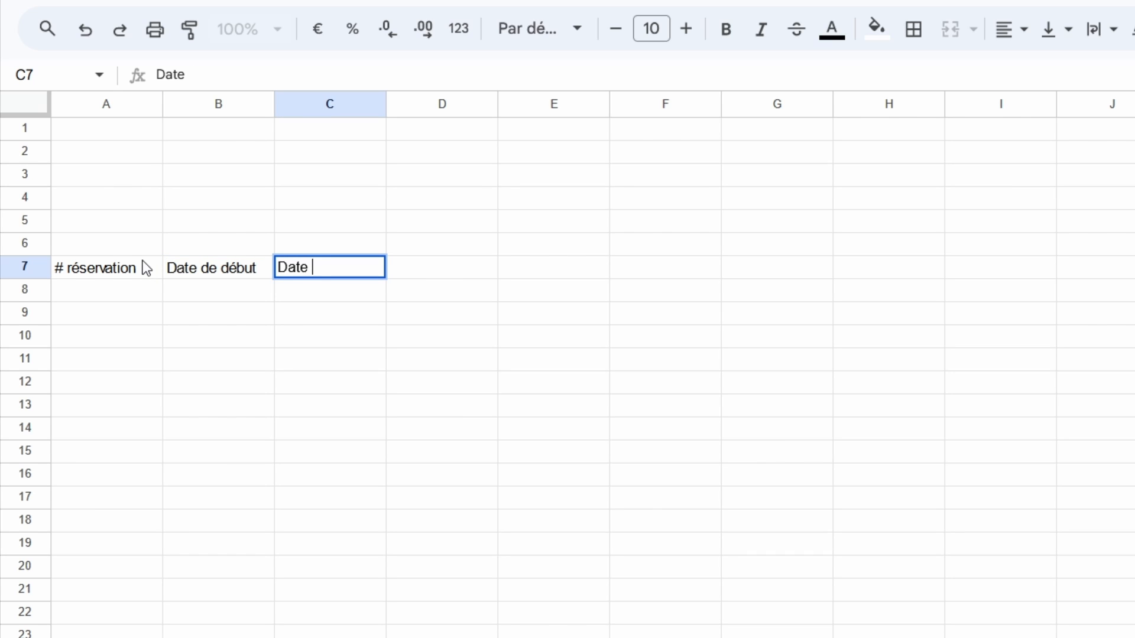
{"action": "type", "text": "de fin"}
{"action": "key", "text": "Tab"}
{"action": "type", "text": "Statu"}
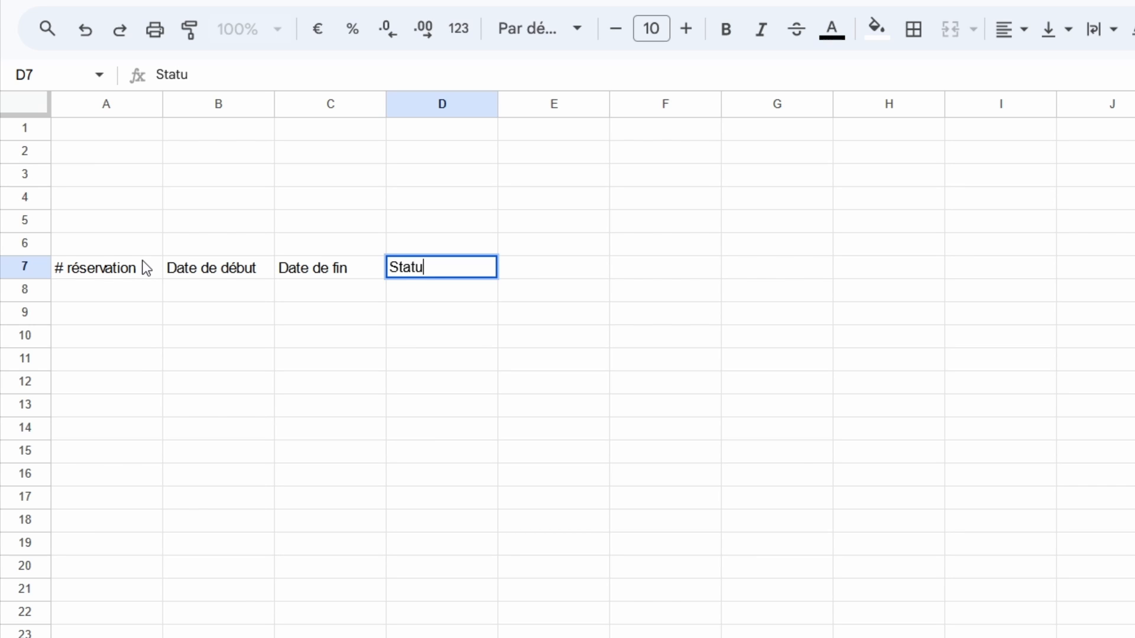
{"action": "type", "text": "t"}
{"action": "key", "text": "Return"}
Make the headers in A7:D7 bold and centre the contents of columns A to D horizontally
{"action": "left_click_drag", "start_coordinate": [146, 268], "coordinate": [422, 275]}
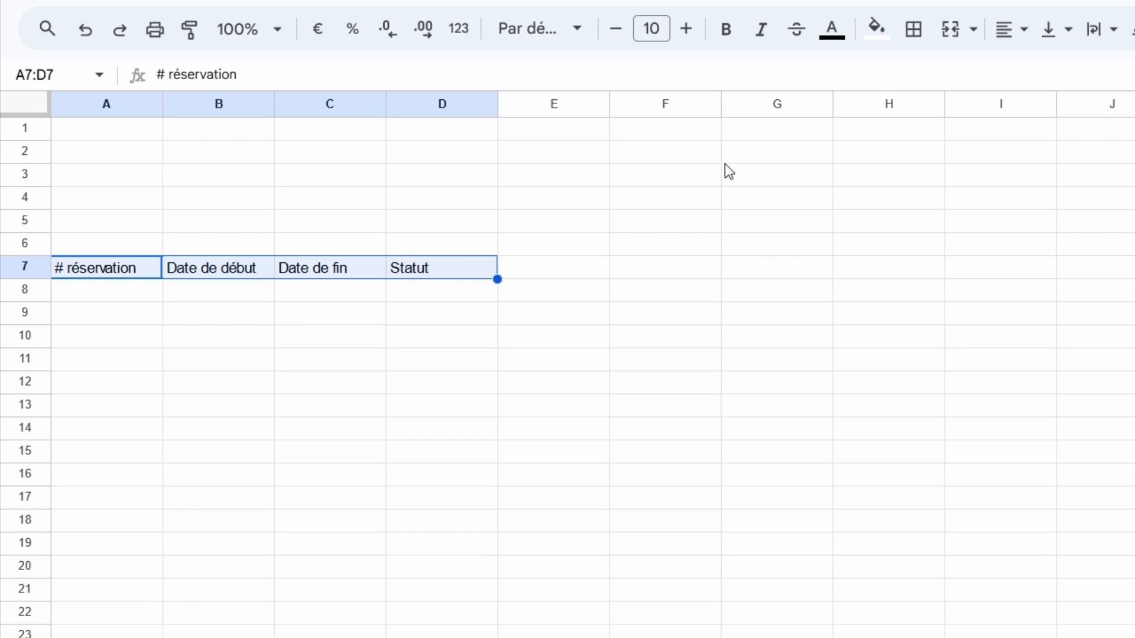
{"action": "left_click", "coordinate": [726, 28]}
{"action": "left_click", "coordinate": [421, 104]}
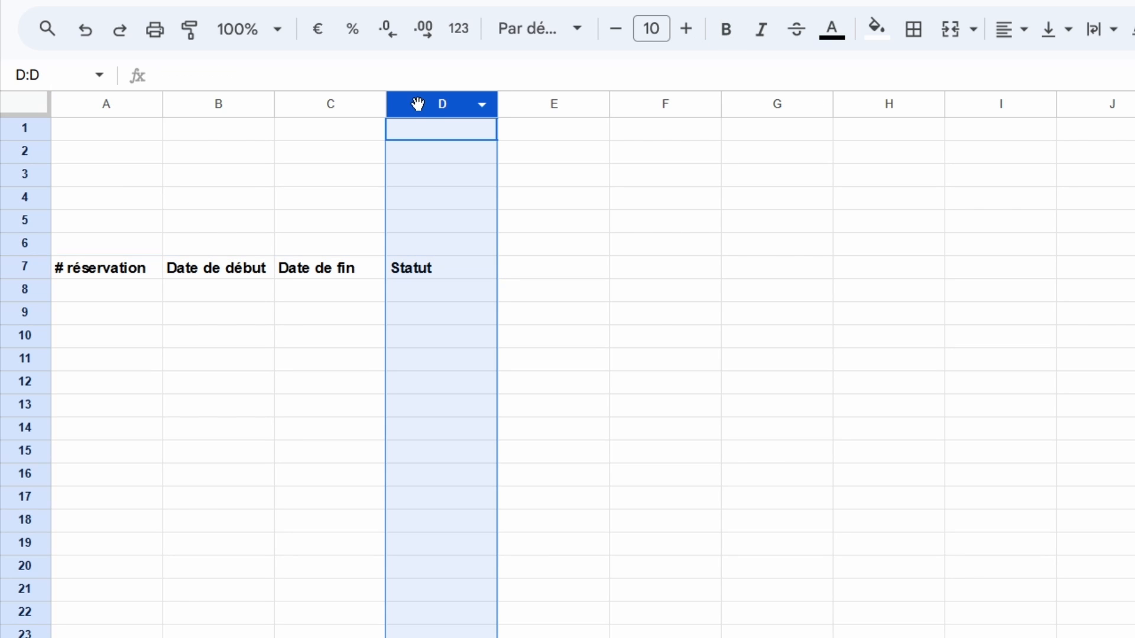
{"action": "left_click", "coordinate": [111, 105], "text": "shift"}
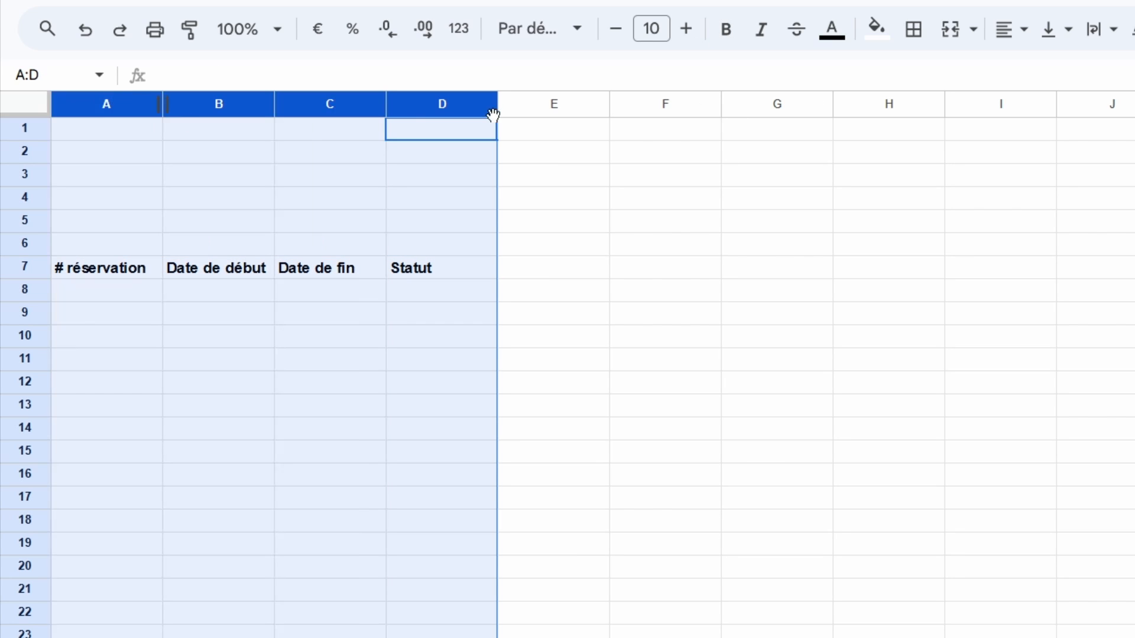
{"action": "left_click", "coordinate": [1012, 30]}
{"action": "left_click", "coordinate": [1039, 71]}
{"action": "left_click", "coordinate": [552, 390]}
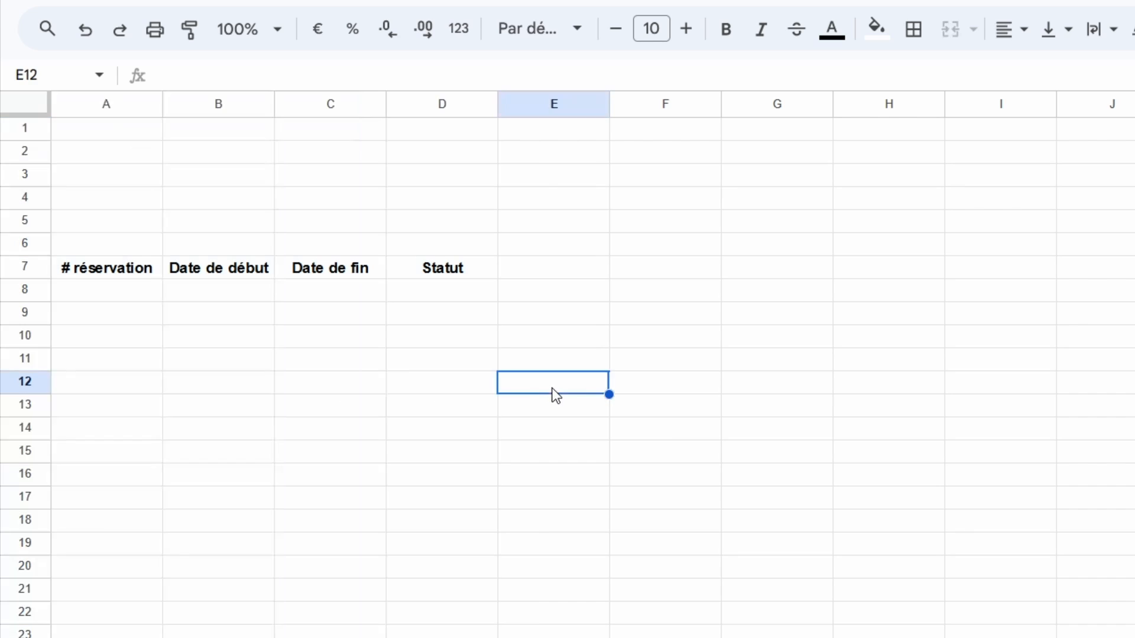
{"action": "left_click", "coordinate": [1132, 589]}
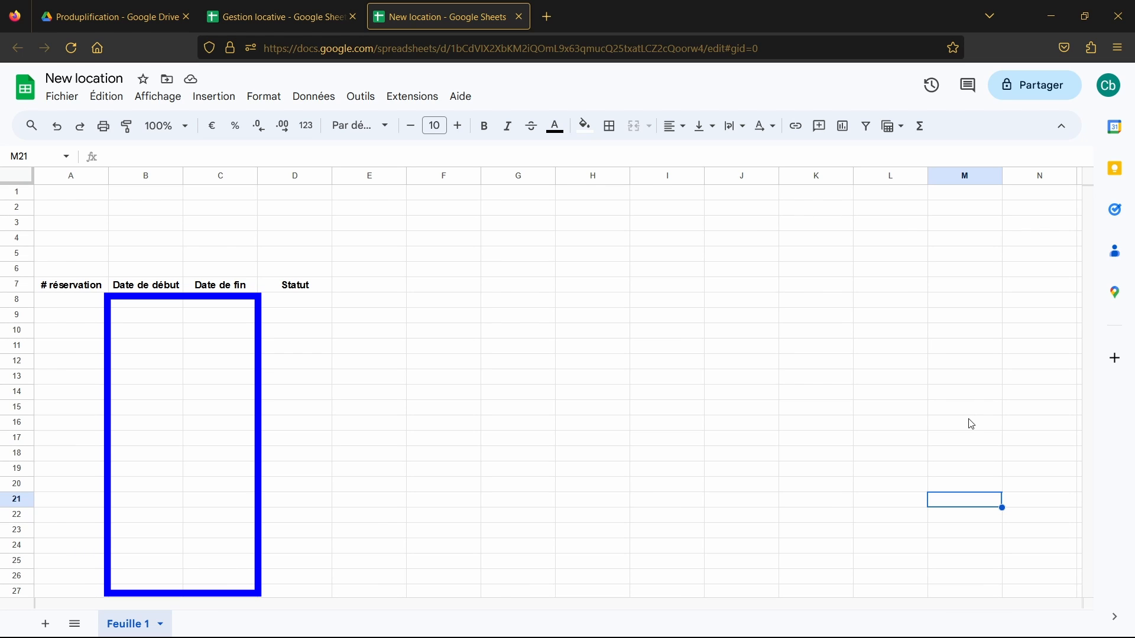
Add a data validation rule to 'Feuille 1'!B8:C with the criterion Est une date correcte
{"action": "left_click", "coordinate": [158, 303]}
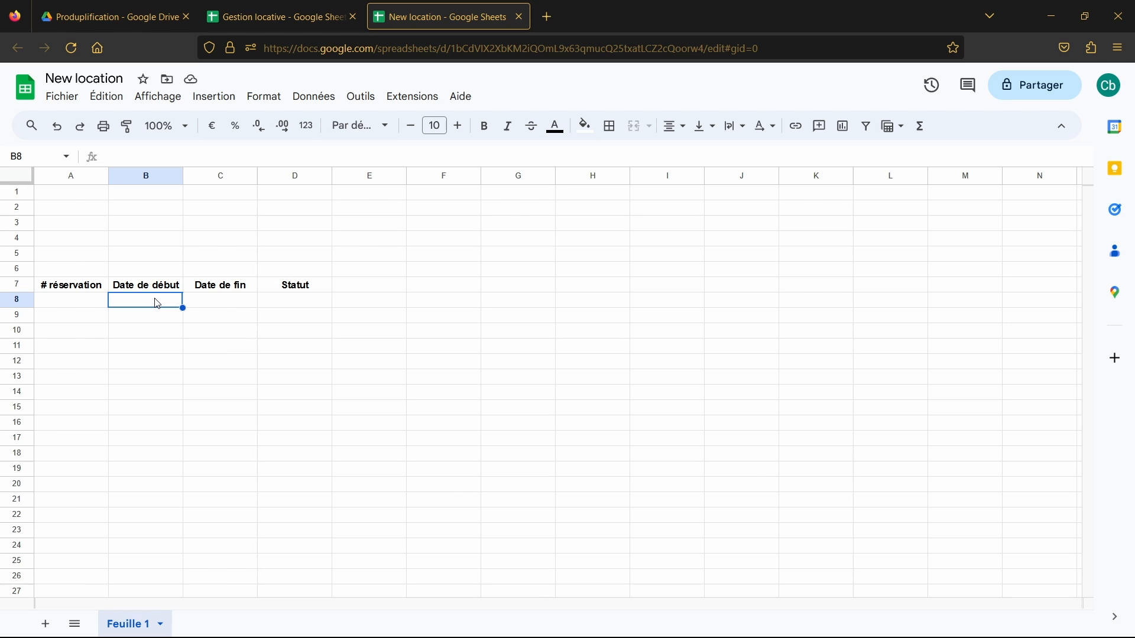
{"action": "left_click", "coordinate": [320, 97]}
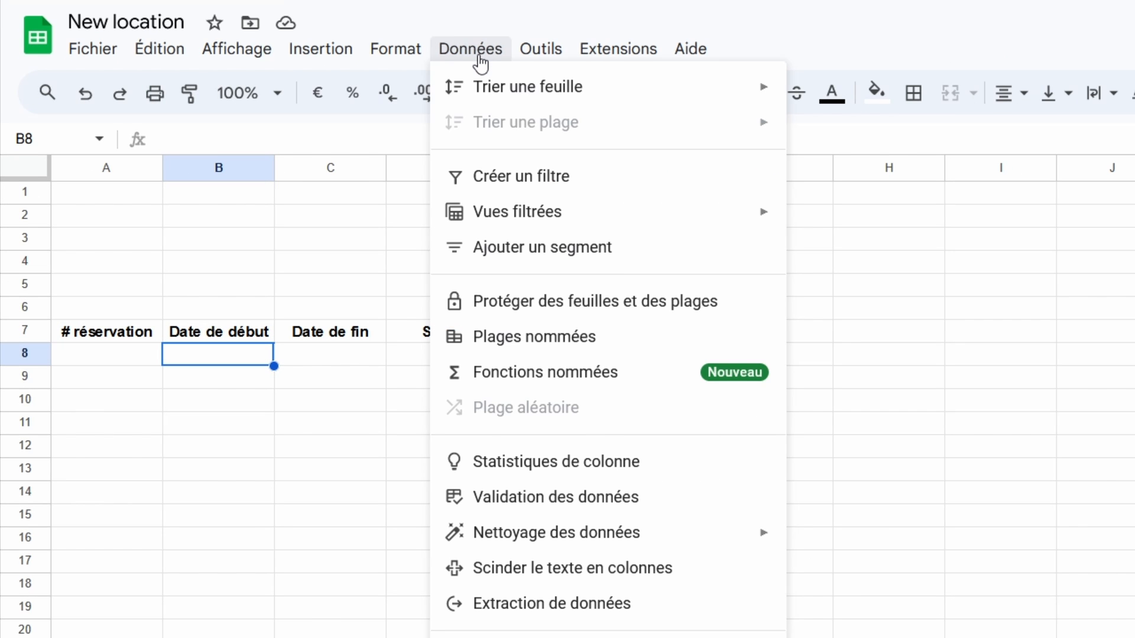
{"action": "left_click", "coordinate": [579, 500]}
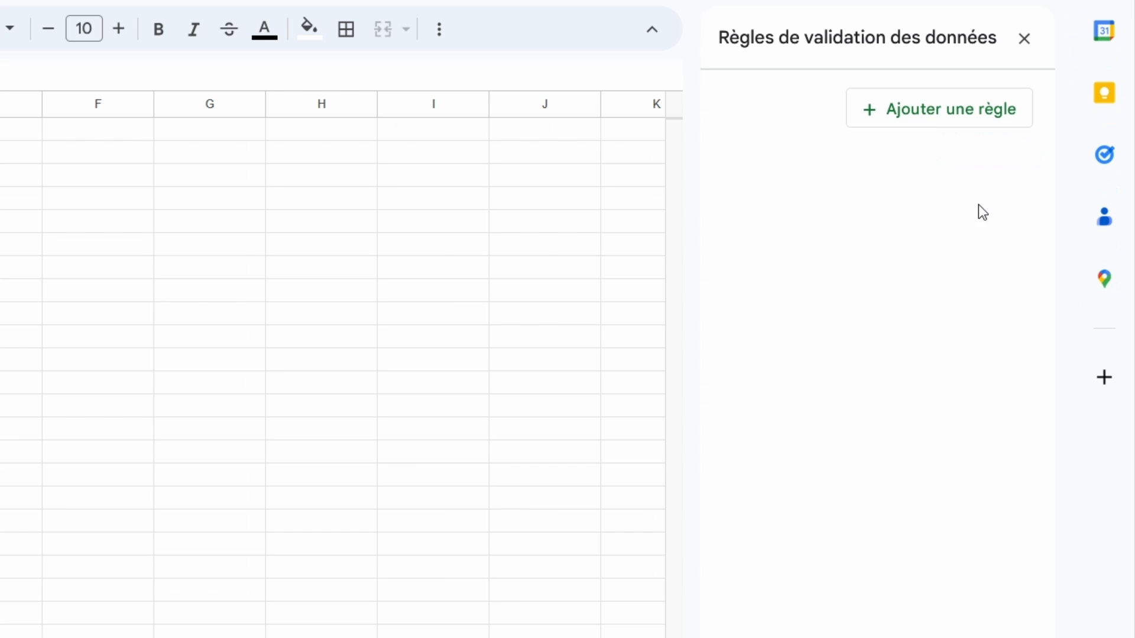
{"action": "left_click", "coordinate": [944, 120]}
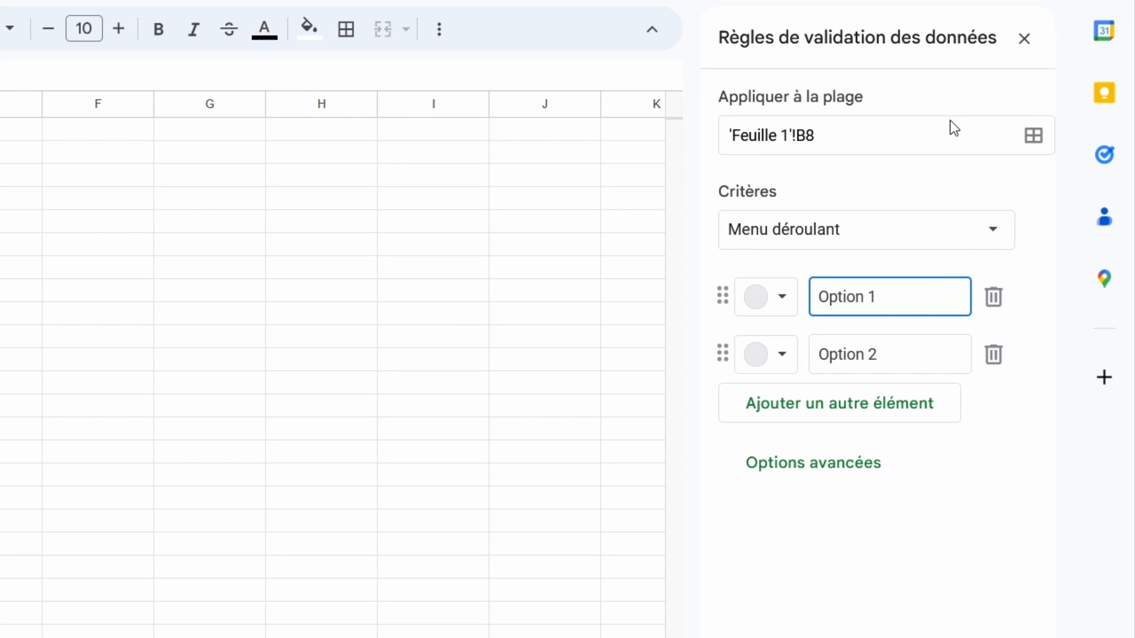
{"action": "left_click", "coordinate": [997, 237]}
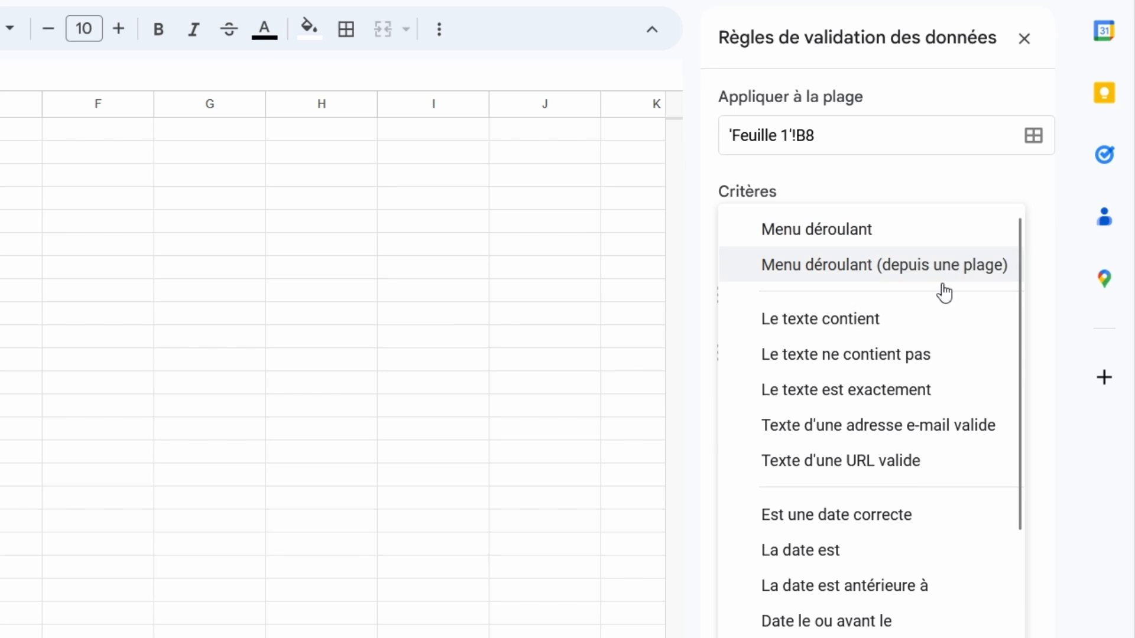
{"action": "left_click", "coordinate": [873, 527]}
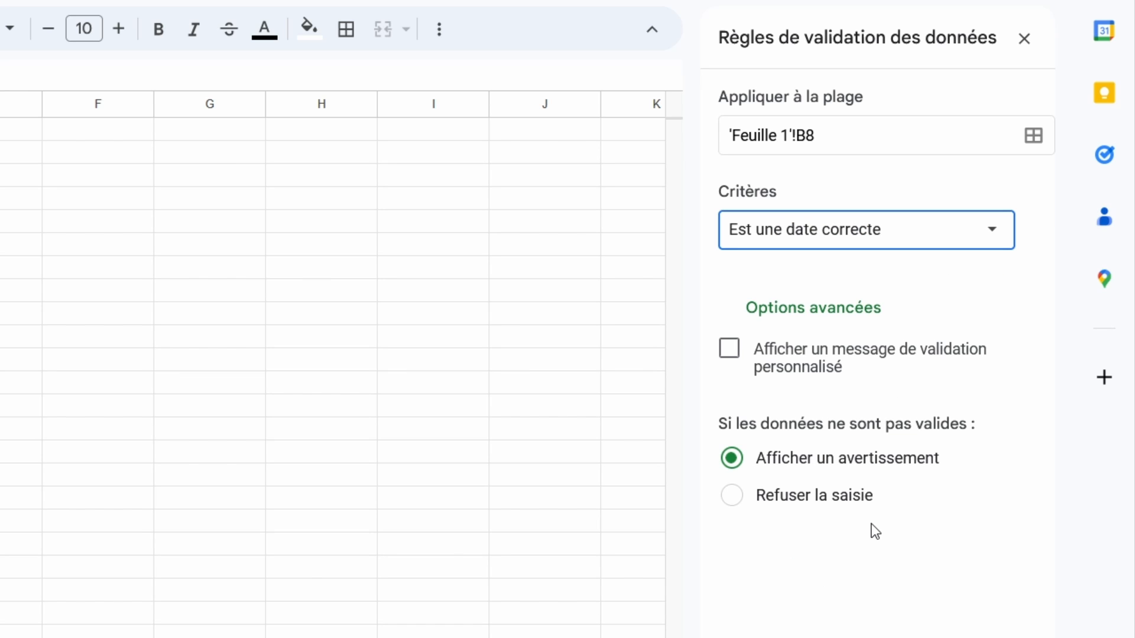
{"action": "left_click", "coordinate": [854, 140]}
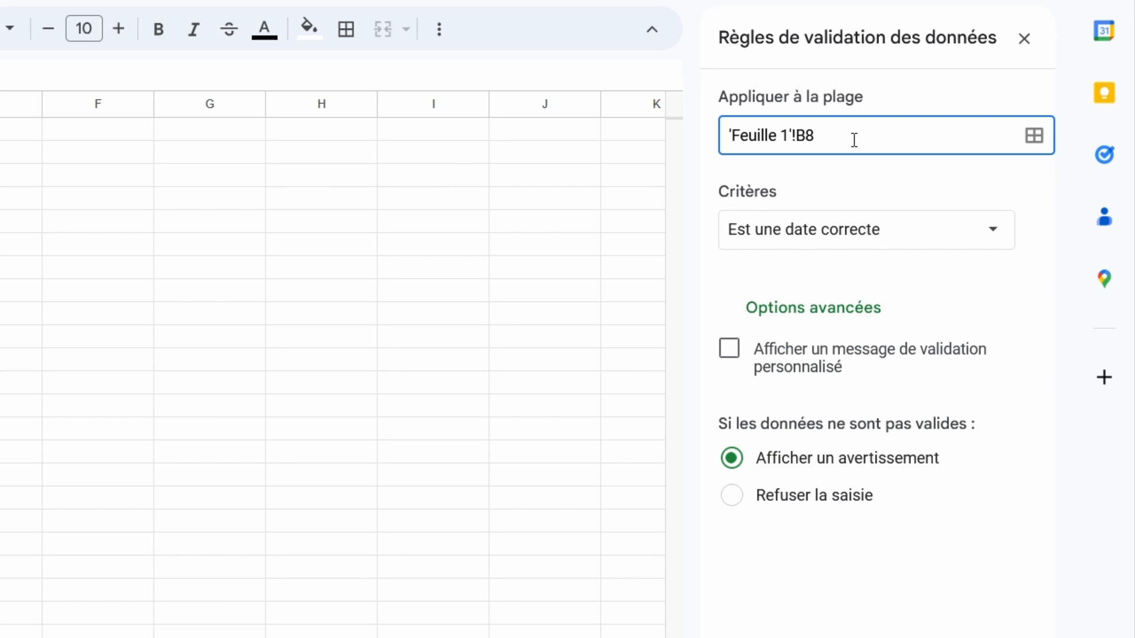
{"action": "type", "text": ":C"}
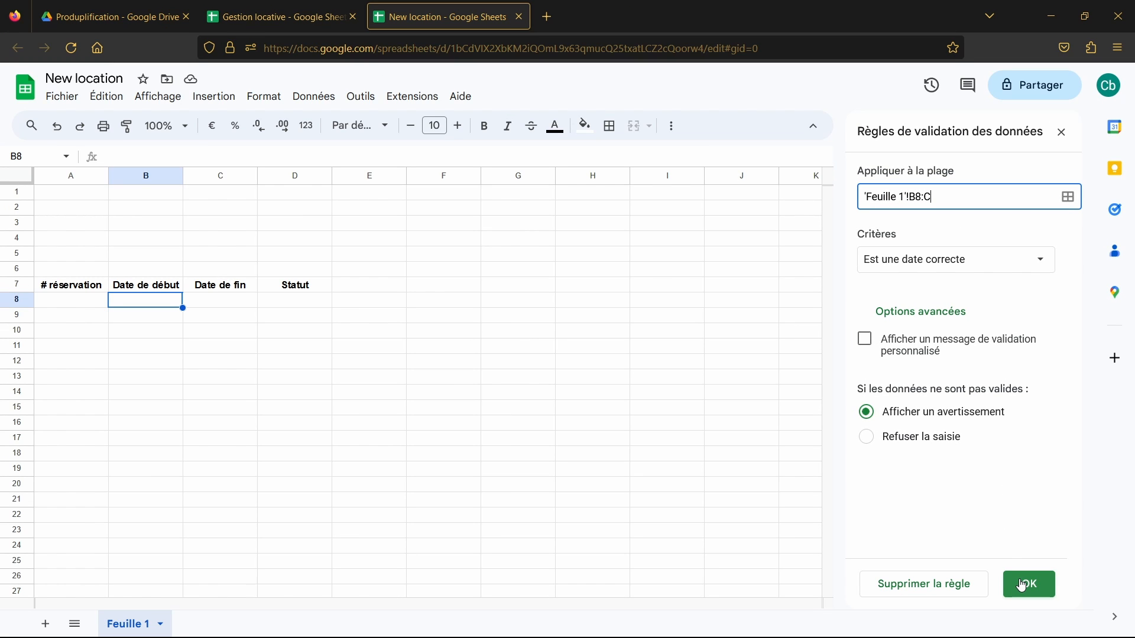
{"action": "left_click", "coordinate": [1023, 586]}
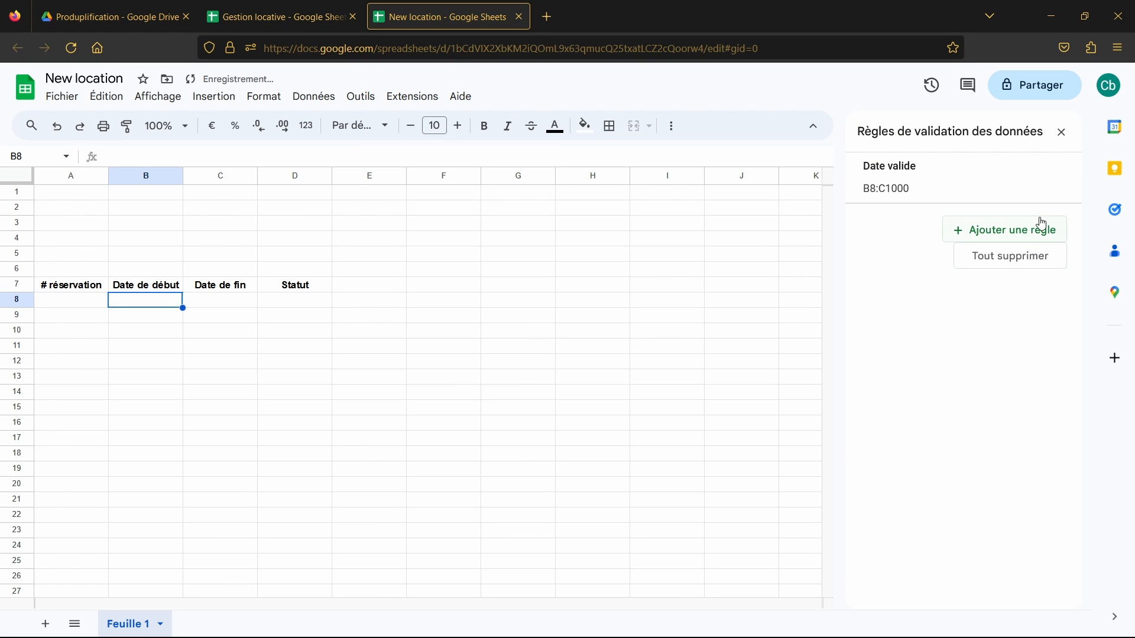
{"action": "left_click", "coordinate": [1062, 133]}
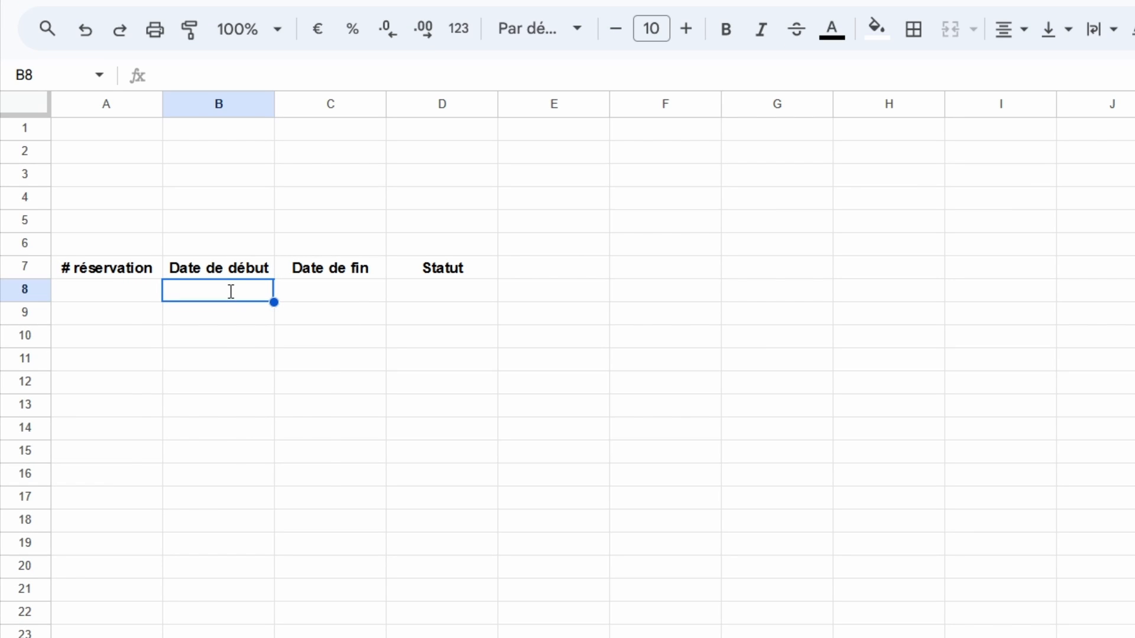
Set the first reservation's start date in B8 to 01/01/2023 using the calendar
{"action": "double_click", "coordinate": [230, 292]}
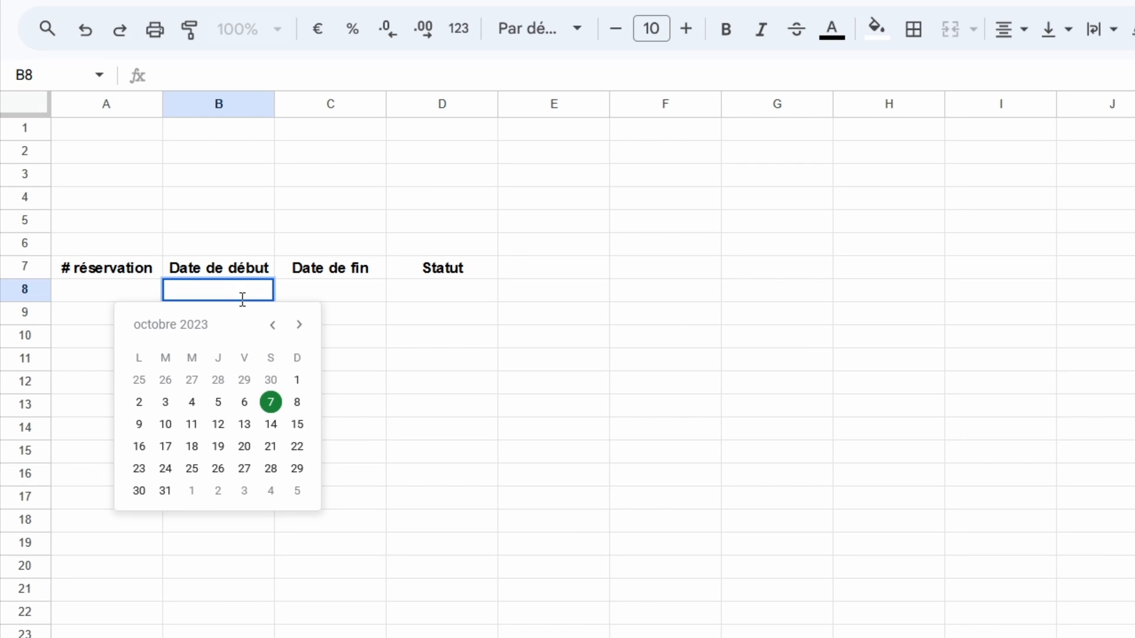
{"action": "left_click", "coordinate": [274, 327]}
{"action": "left_click", "coordinate": [273, 325]}
{"action": "left_click", "coordinate": [274, 325]}
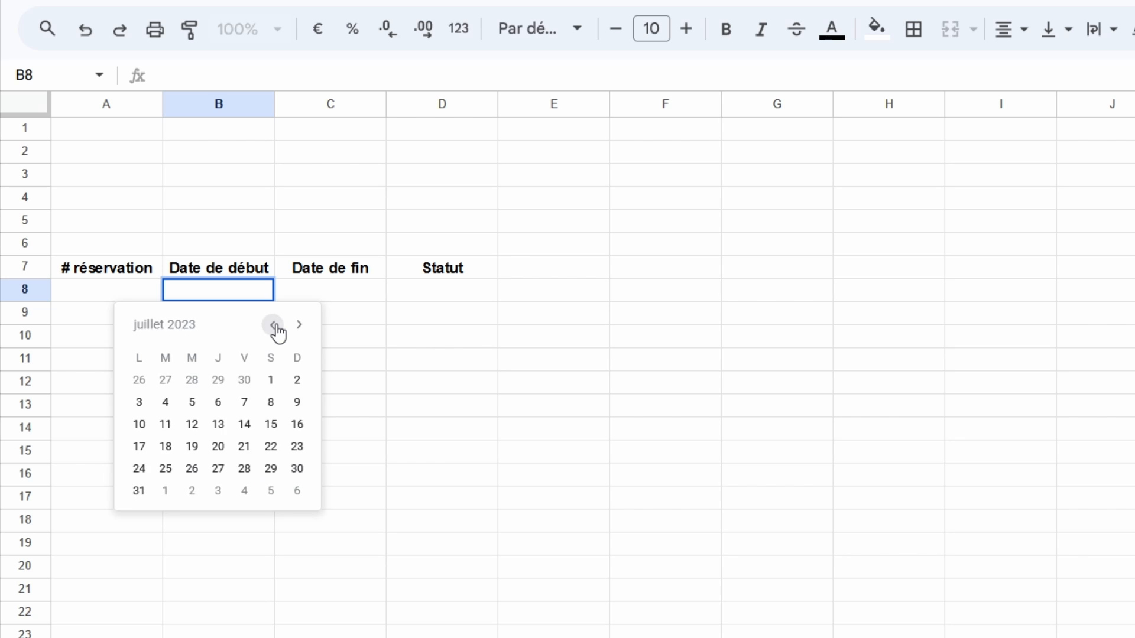
{"action": "left_click", "coordinate": [274, 325]}
{"action": "left_click", "coordinate": [273, 325]}
{"action": "left_click", "coordinate": [274, 325]}
{"action": "left_click", "coordinate": [274, 326]}
{"action": "left_click", "coordinate": [274, 325]}
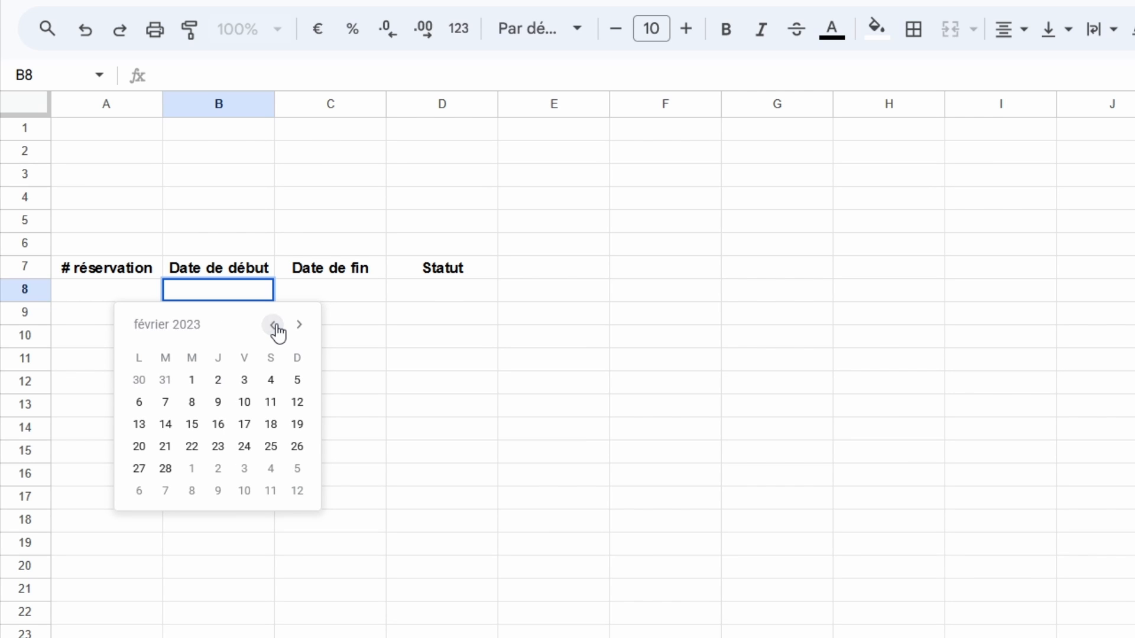
{"action": "left_click", "coordinate": [273, 325]}
{"action": "left_click", "coordinate": [298, 380]}
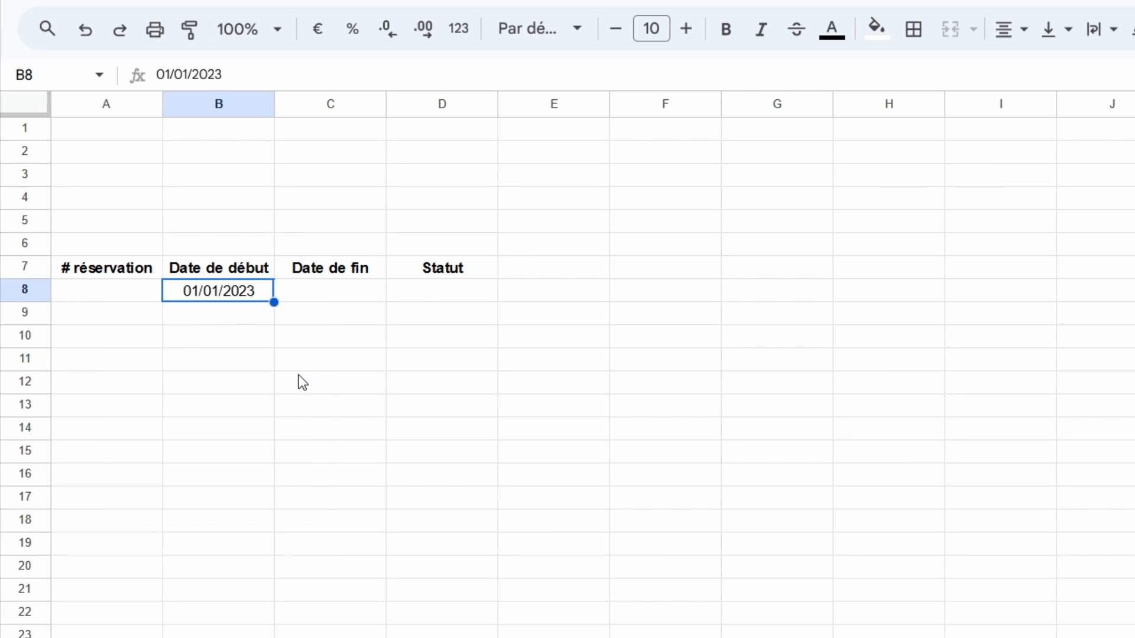
Set the first reservation's end date in C8 to 07/01/2023 using the calendar
{"action": "double_click", "coordinate": [371, 295]}
{"action": "left_click", "coordinate": [384, 325]}
{"action": "left_click", "coordinate": [384, 325]}
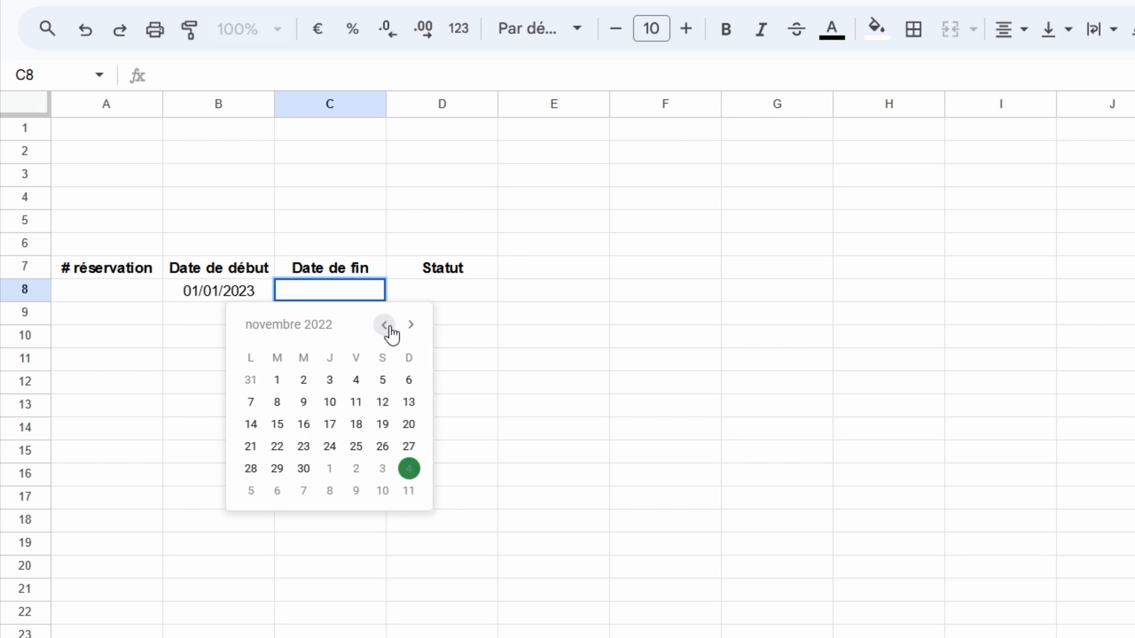
{"action": "left_click", "coordinate": [410, 325]}
{"action": "left_click", "coordinate": [411, 325]}
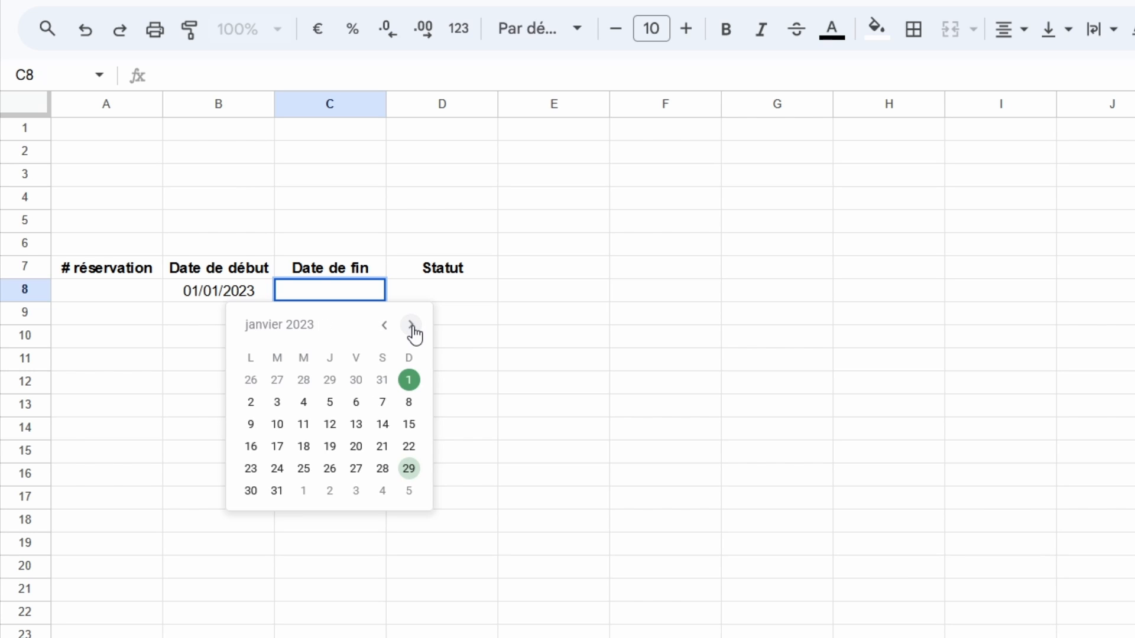
{"action": "left_click", "coordinate": [355, 404]}
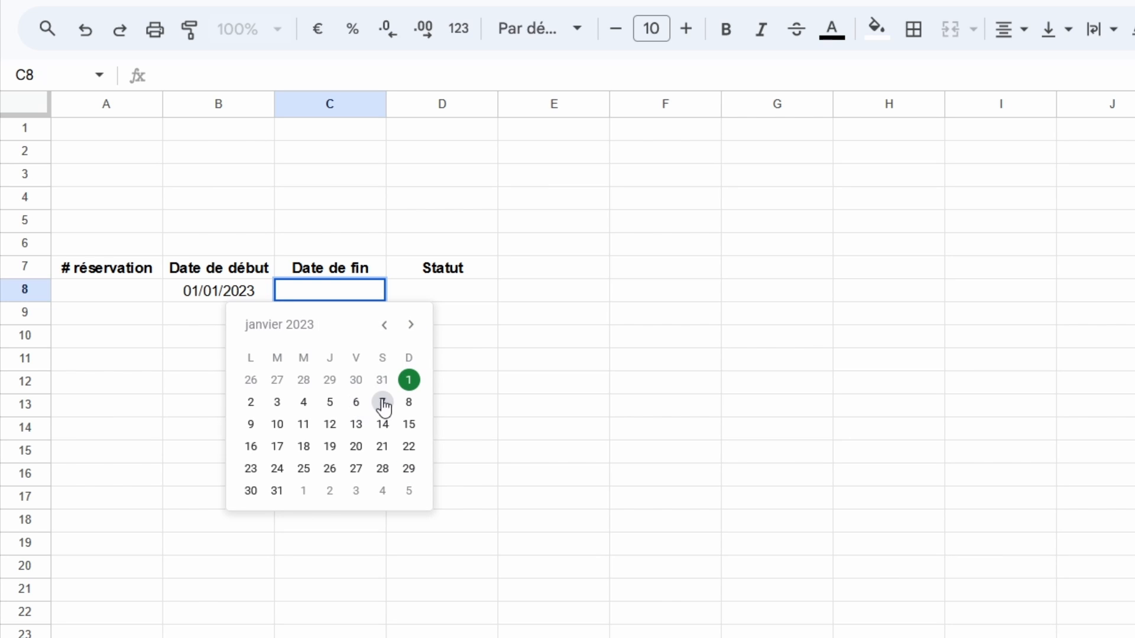
{"action": "left_click", "coordinate": [895, 567]}
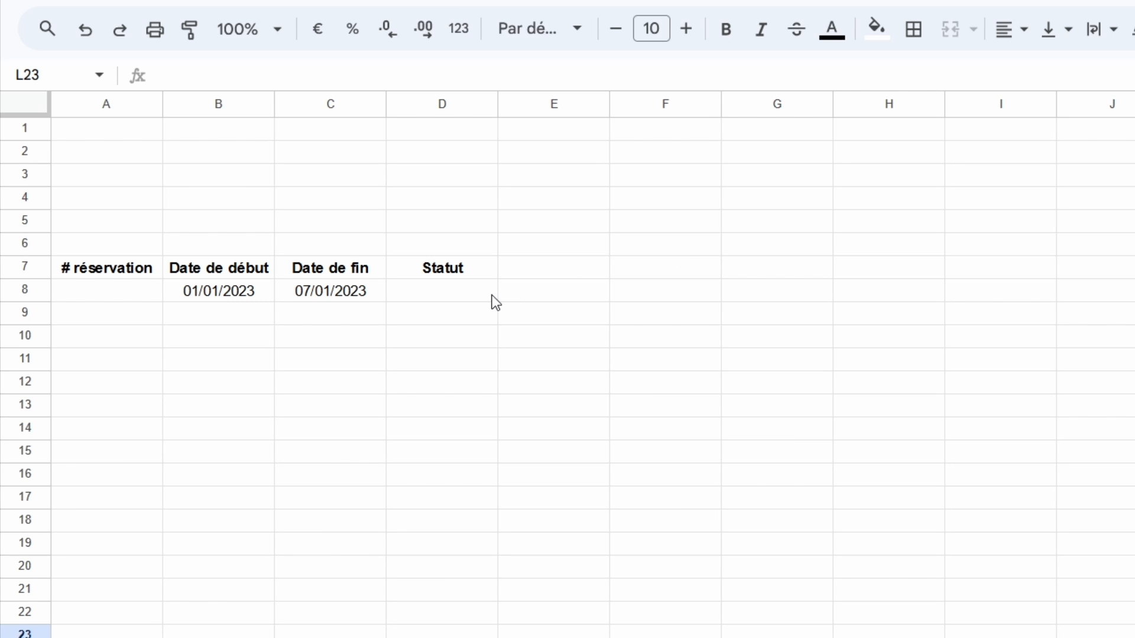
Start a new data validation rule with the Menu déroulant criterion for the first Statut cell, D8
{"action": "left_click", "coordinate": [476, 295]}
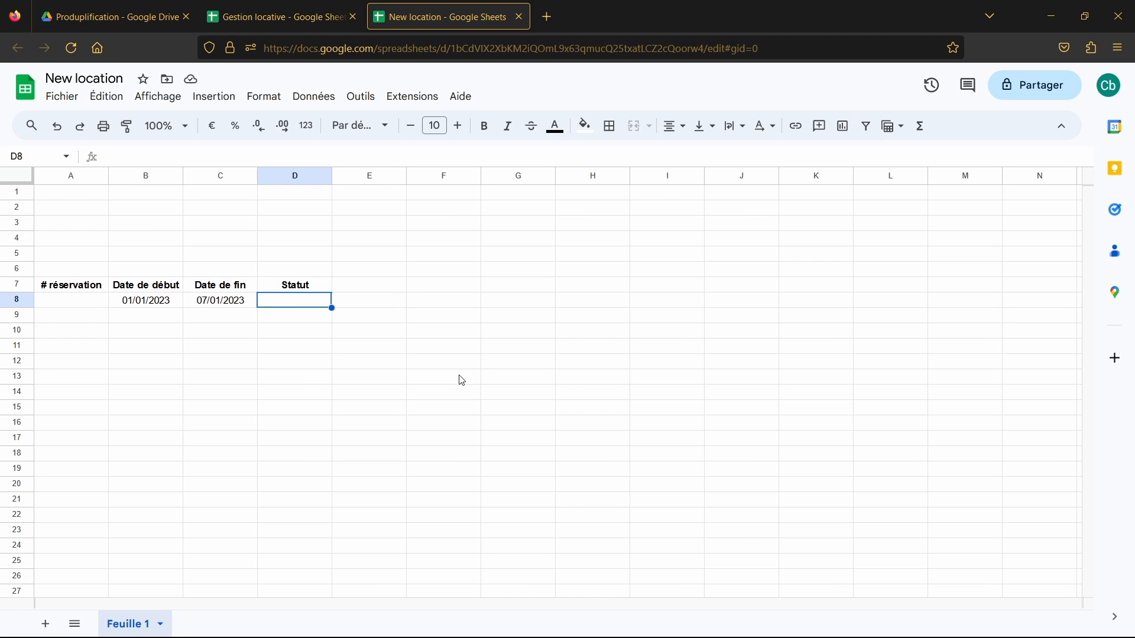
{"action": "left_click", "coordinate": [314, 97]}
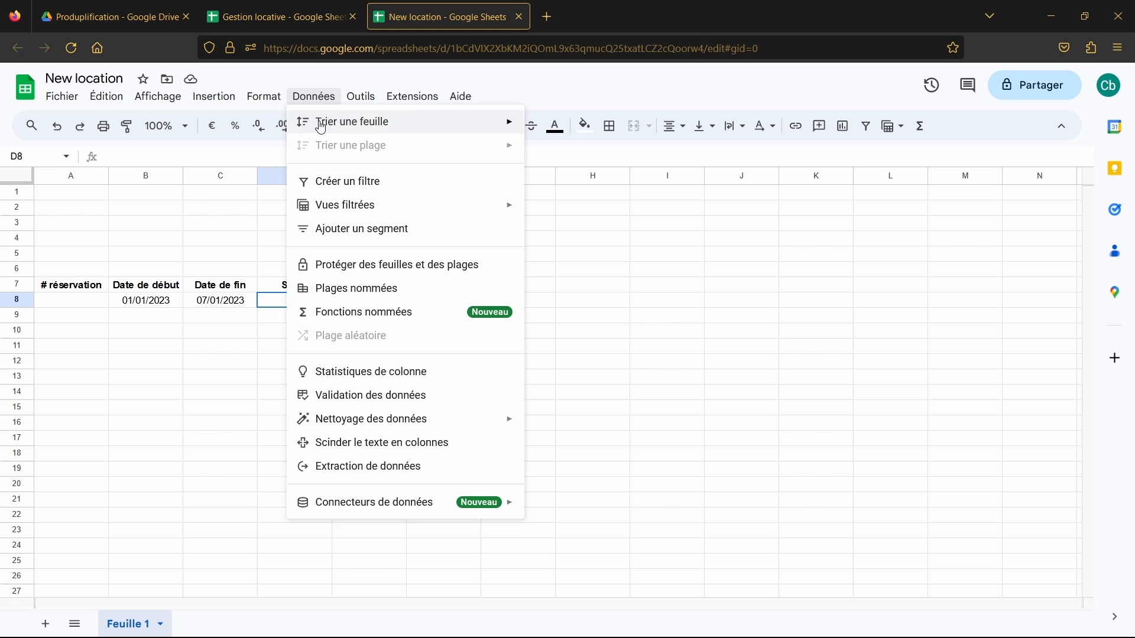
{"action": "left_click", "coordinate": [331, 386]}
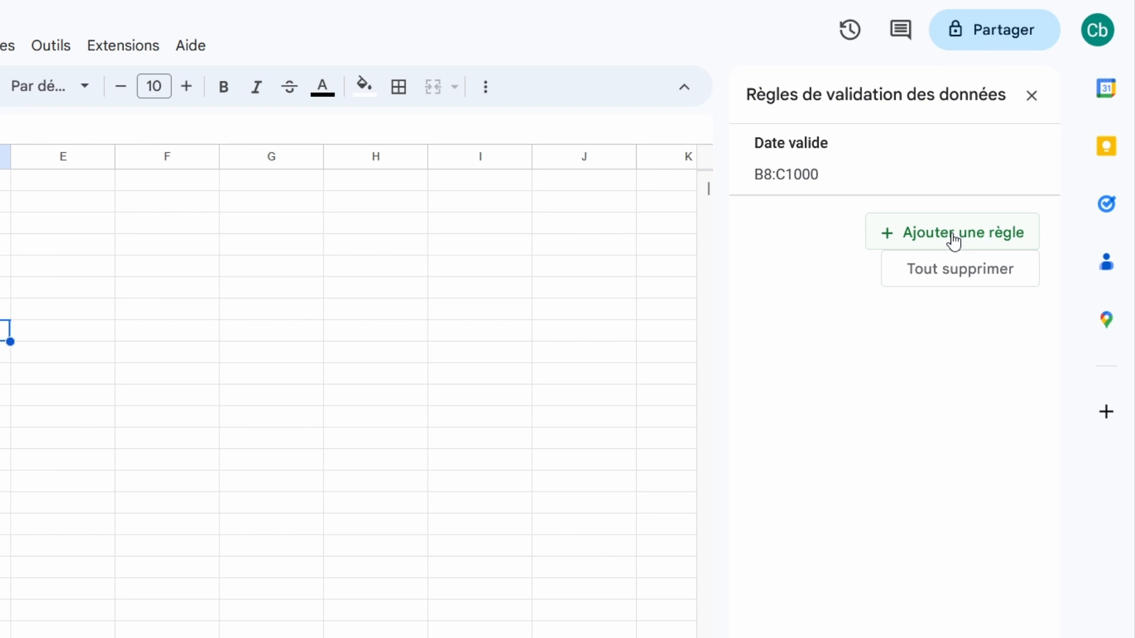
{"action": "left_click", "coordinate": [953, 240]}
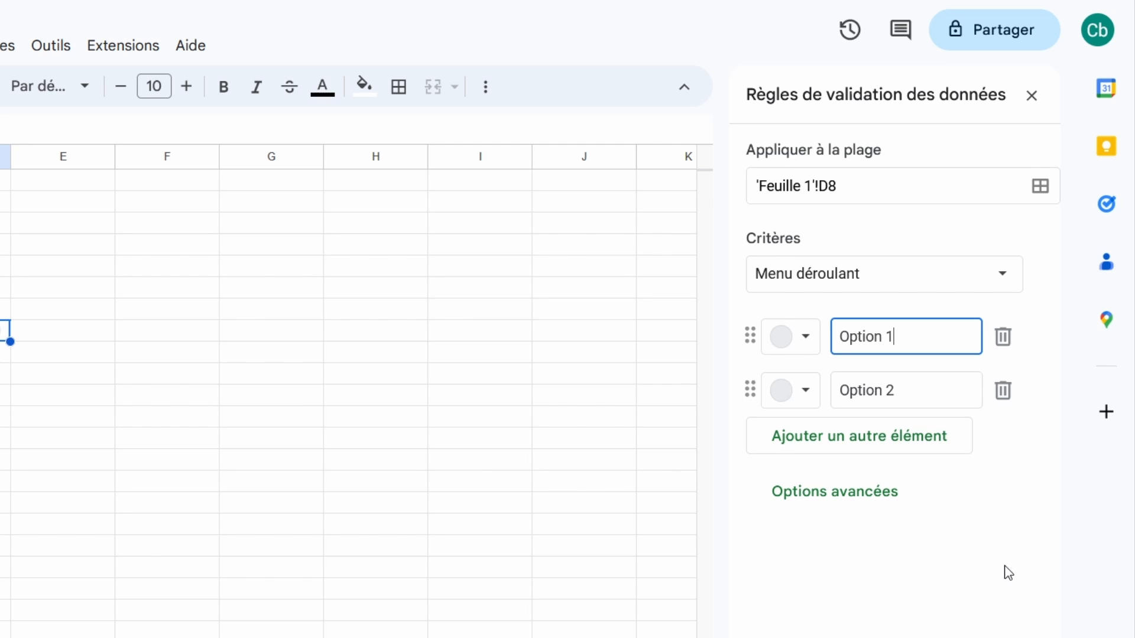
Name the first status option Confirmé and colour it light green
{"action": "left_click_drag", "start_coordinate": [913, 345], "coordinate": [828, 338]}
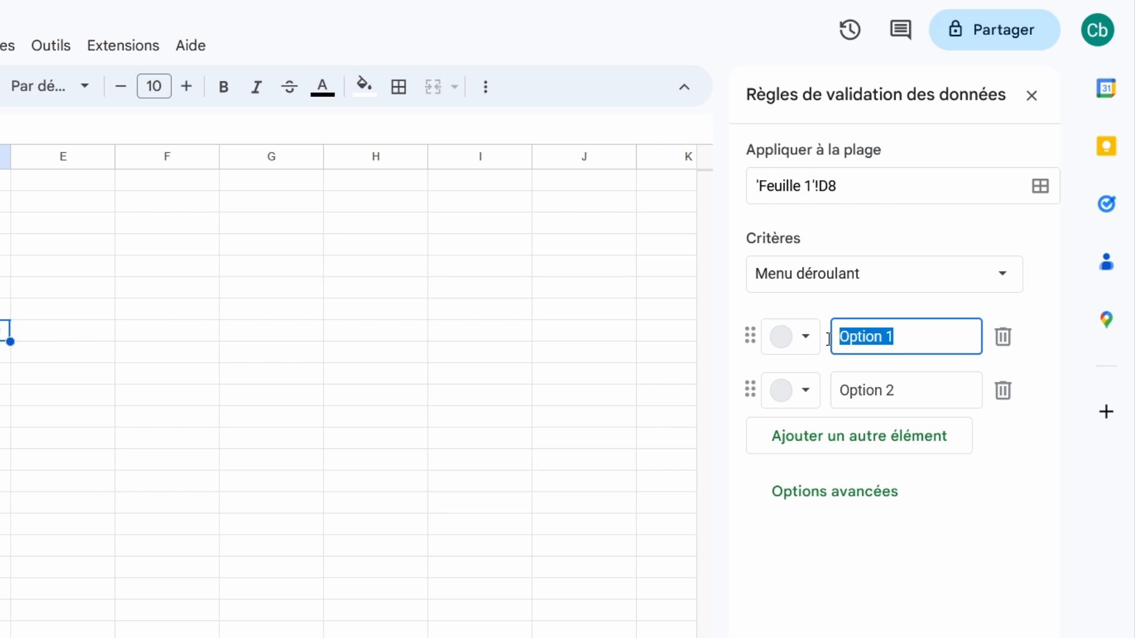
{"action": "type", "text": "Conf"}
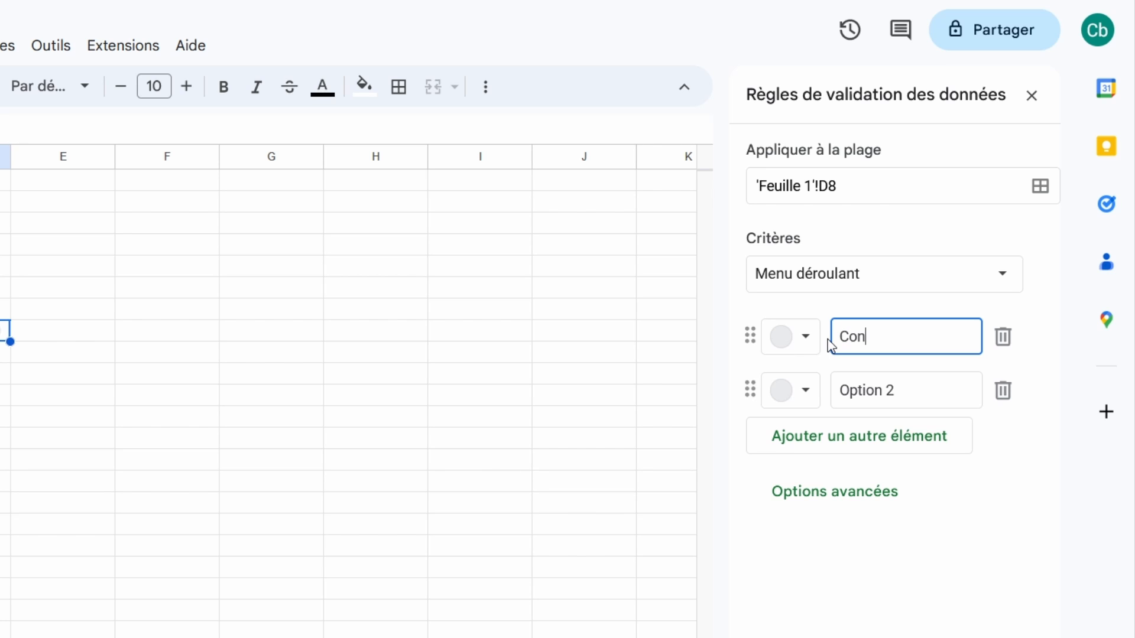
{"action": "type", "text": "é"}
{"action": "key", "text": "BackSpace"}
{"action": "key", "text": "BackSpace"}
{"action": "key", "text": "BackSpace"}
{"action": "key", "text": "BackSpace"}
{"action": "type", "text": "irmé"}
{"action": "left_click", "coordinate": [805, 348]}
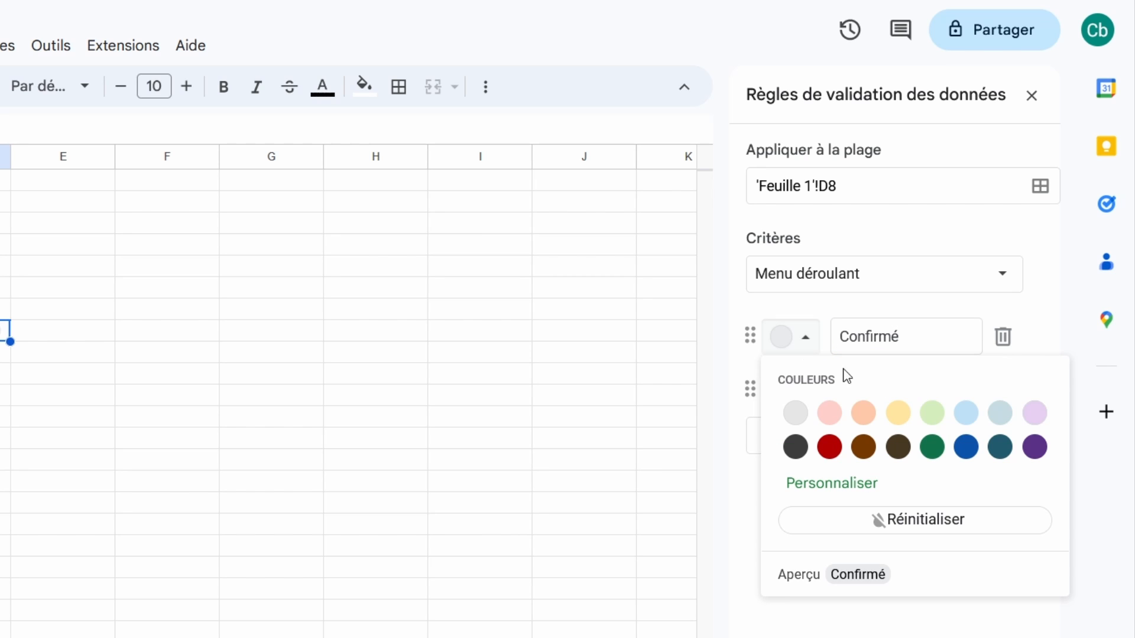
{"action": "left_click", "coordinate": [932, 412]}
Name the second status option Réservé and colour it light orange
{"action": "left_click", "coordinate": [930, 403]}
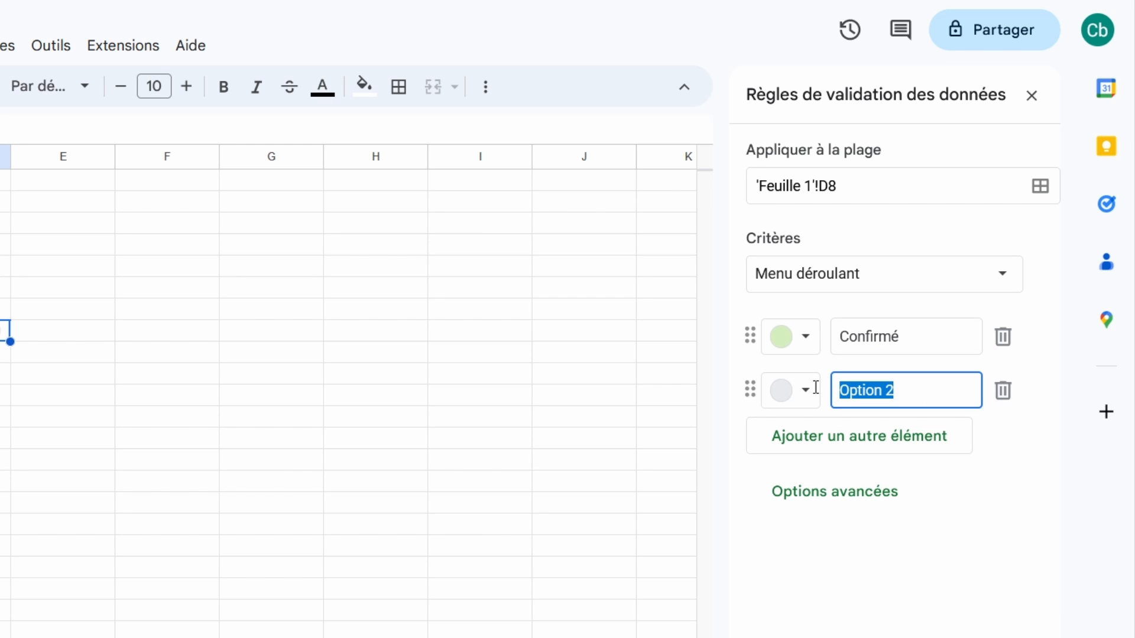
{"action": "type", "text": "R"}
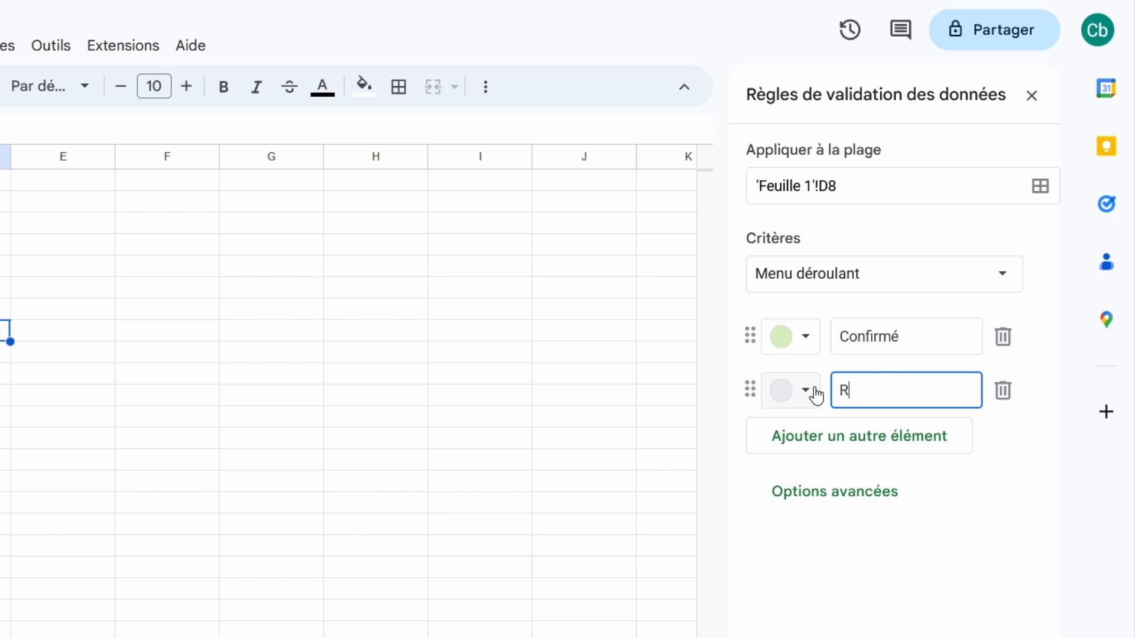
{"action": "type", "text": "éservé"}
{"action": "left_click", "coordinate": [815, 392]}
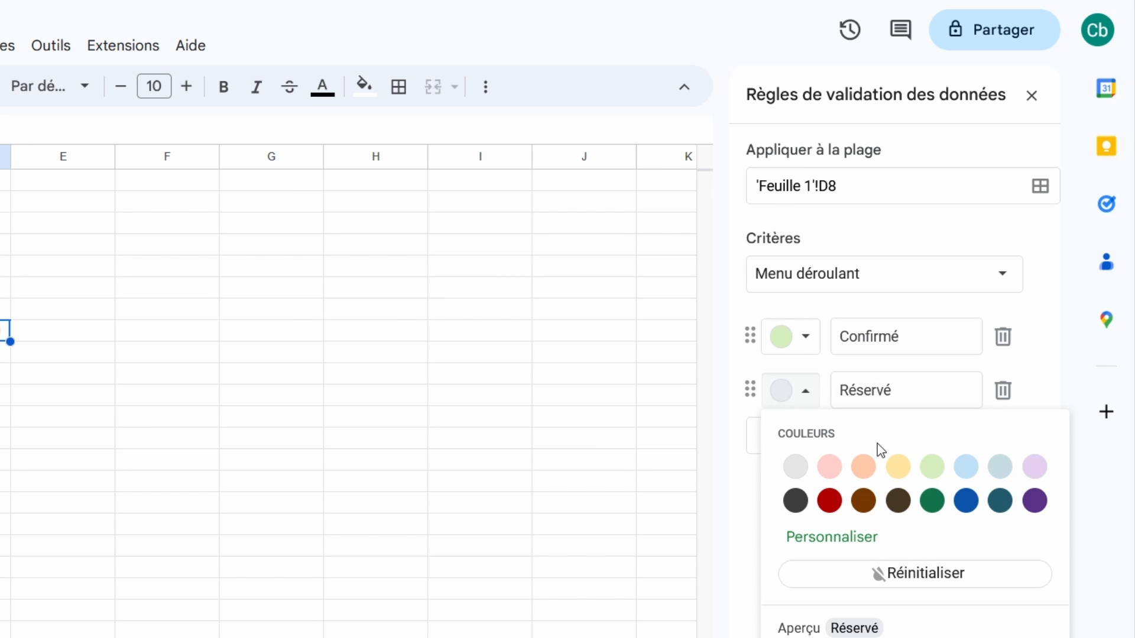
{"action": "left_click", "coordinate": [868, 468]}
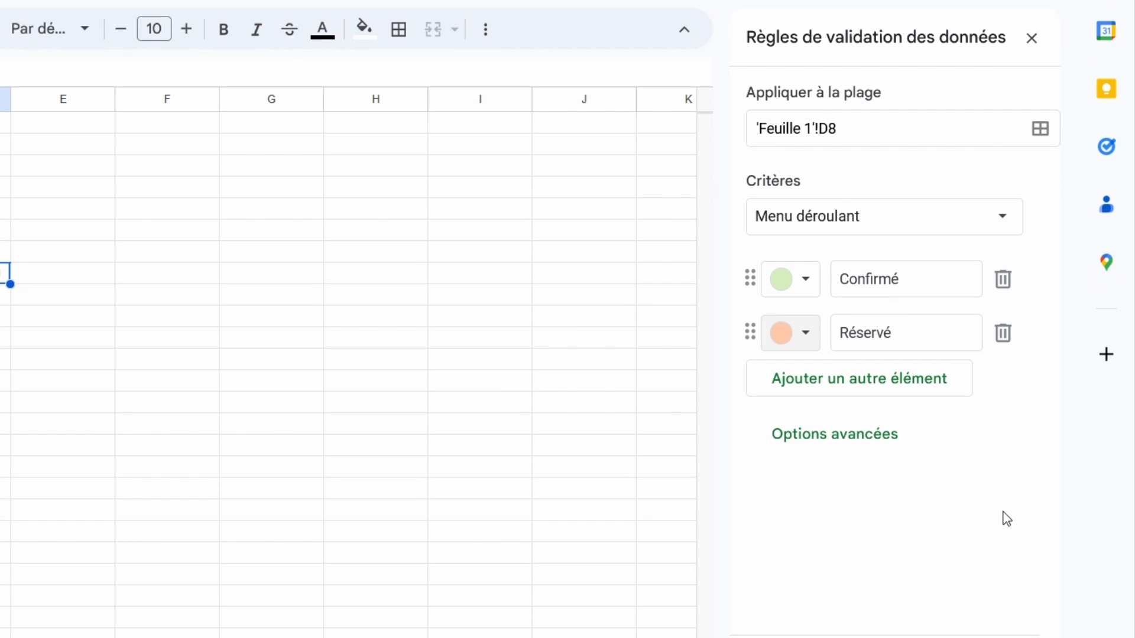
Add a third status option named Annulé and colour it light red
{"action": "left_click", "coordinate": [885, 386]}
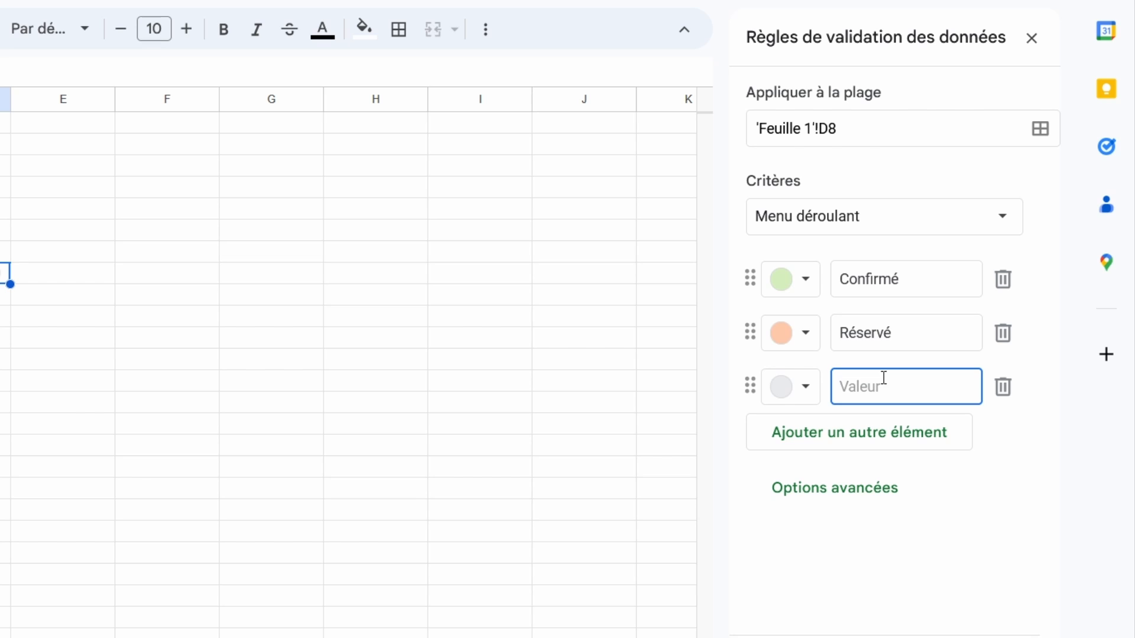
{"action": "type", "text": "Annulé"}
{"action": "left_click", "coordinate": [807, 399]}
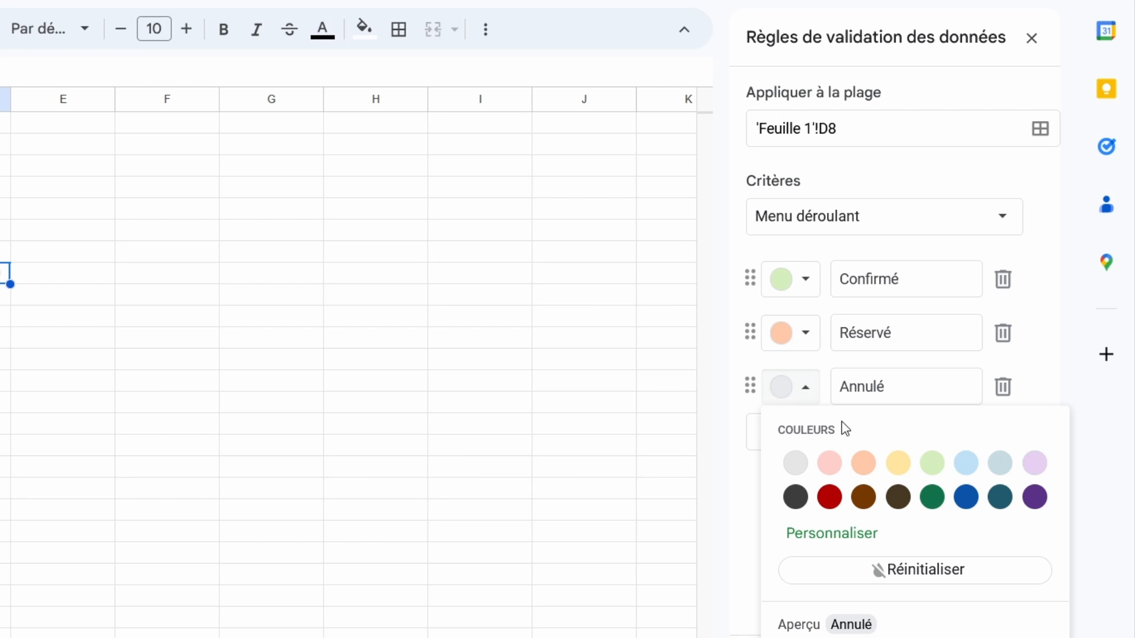
{"action": "left_click", "coordinate": [829, 463]}
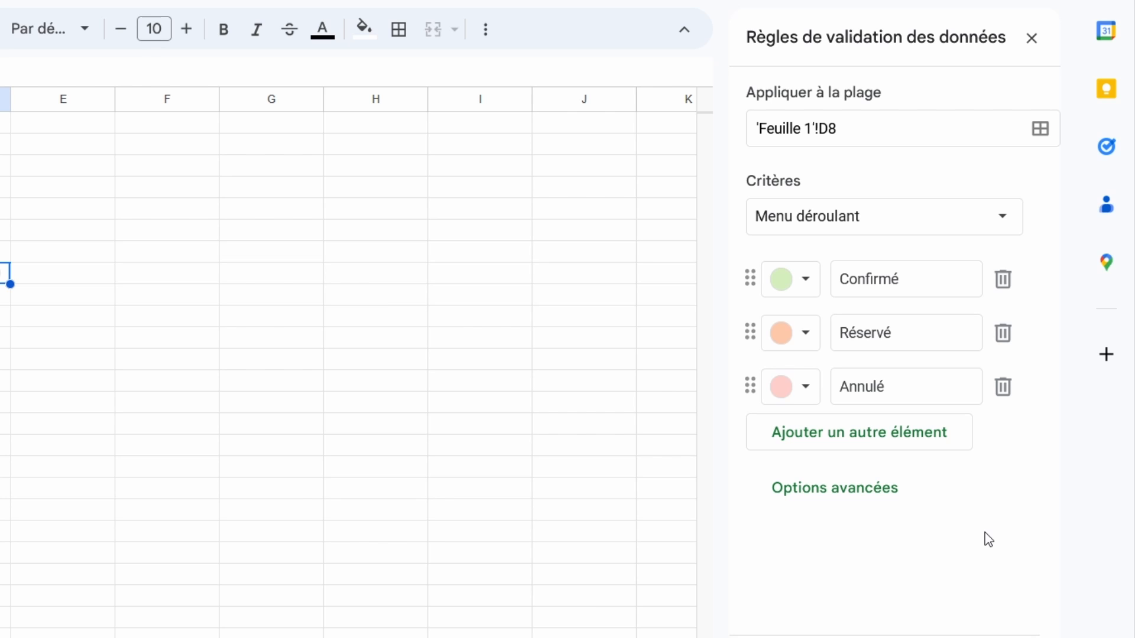
Extend the status rule's range to 'Feuille 1'!D8:D, save it and close the validation rules
{"action": "left_click", "coordinate": [881, 131]}
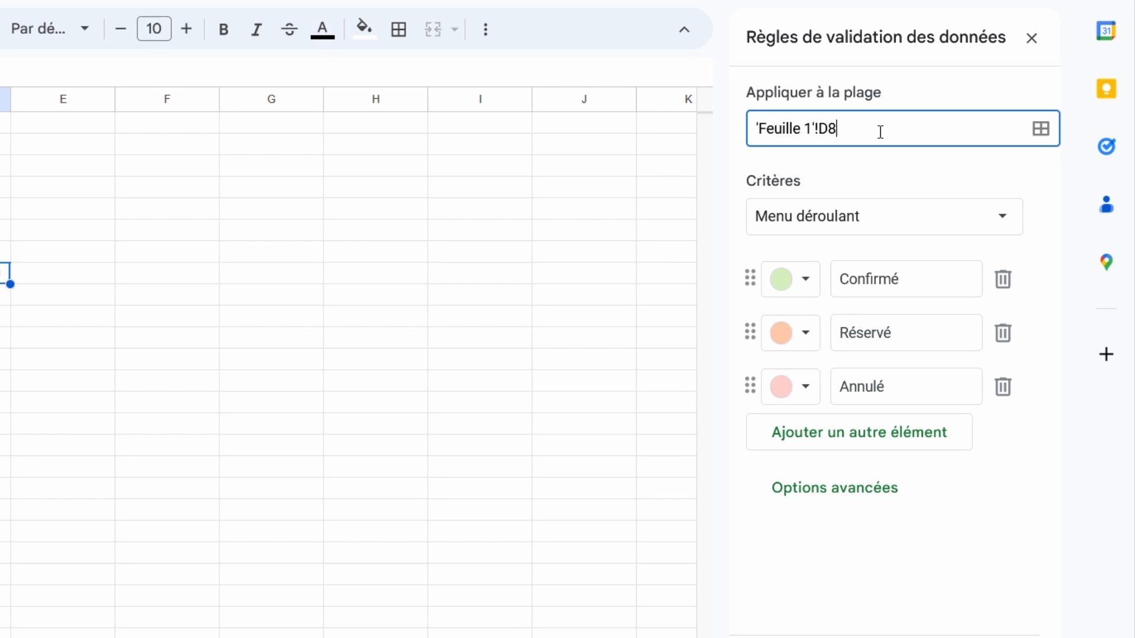
{"action": "type", "text": ":D"}
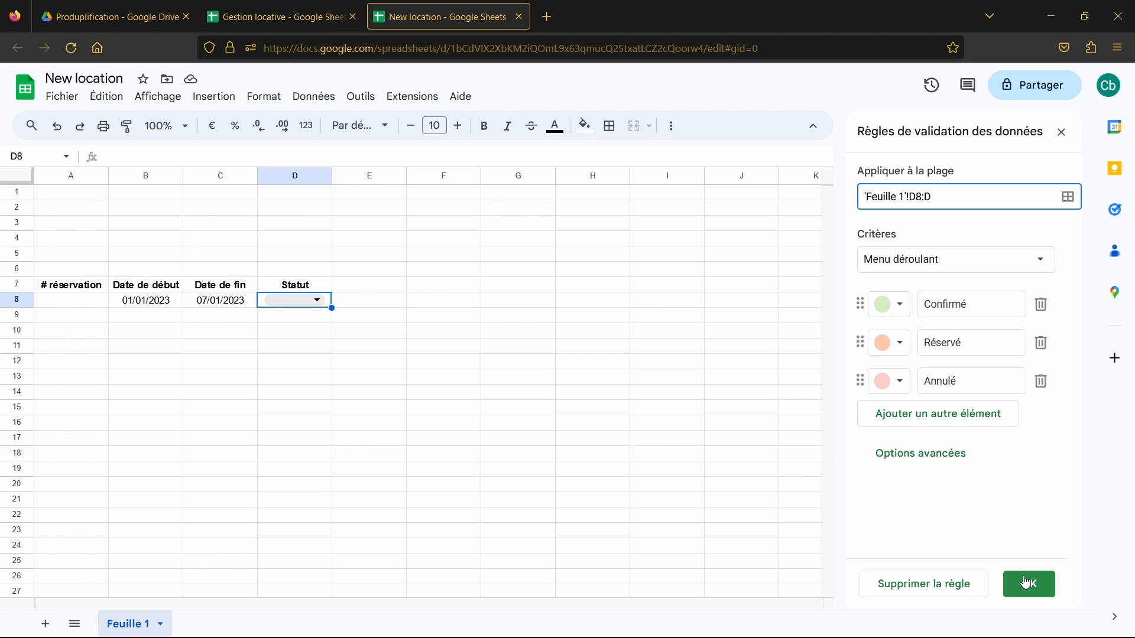
{"action": "left_click", "coordinate": [1028, 587]}
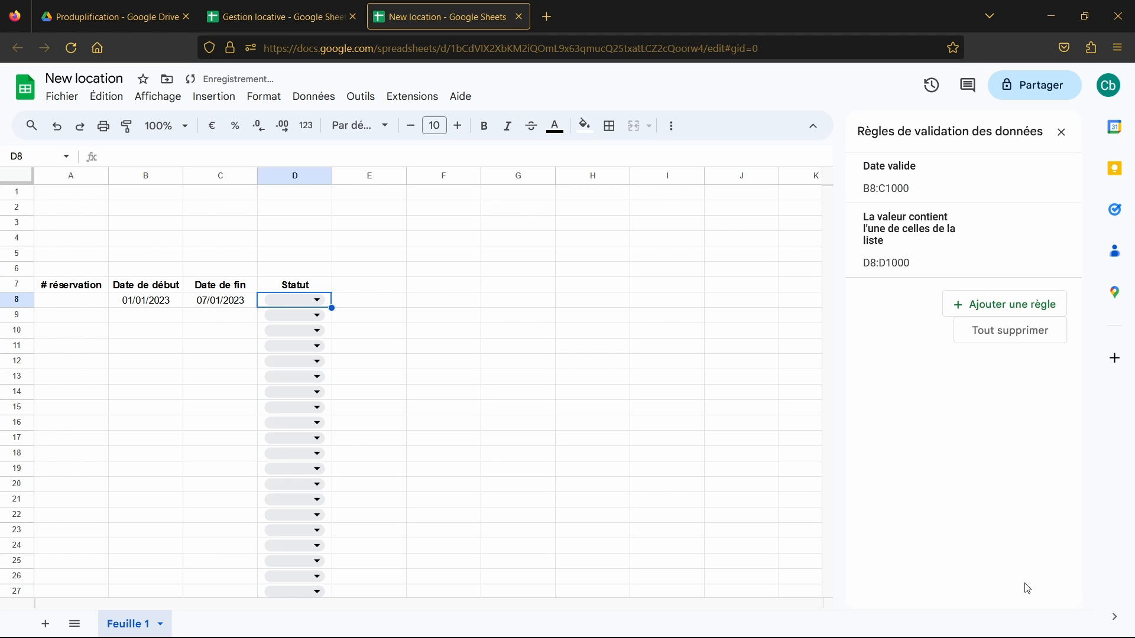
{"action": "left_click", "coordinate": [1063, 131]}
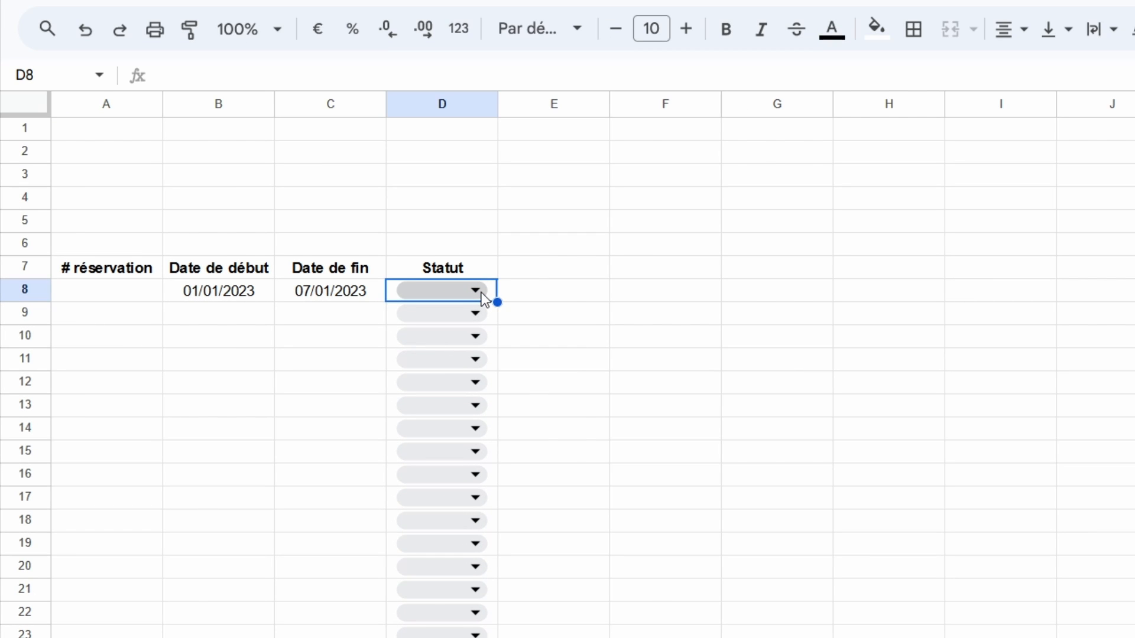
Set the first reservation's status in D8 to Réservé and enter its reservation number in A8
{"action": "left_click", "coordinate": [481, 292]}
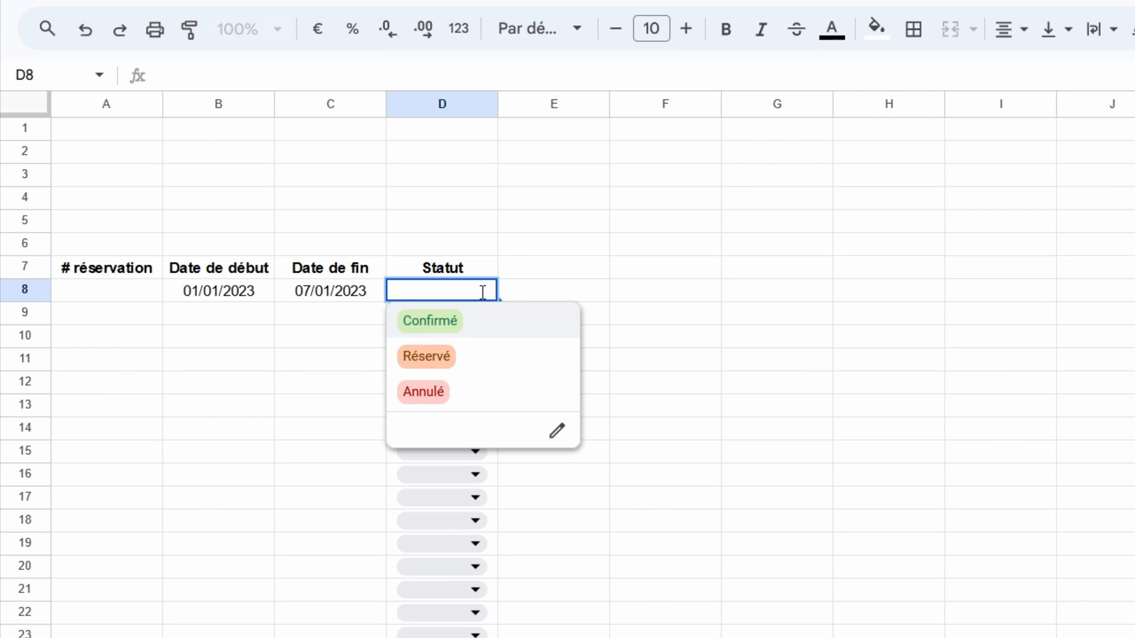
{"action": "left_click", "coordinate": [466, 358]}
{"action": "left_click", "coordinate": [140, 291]}
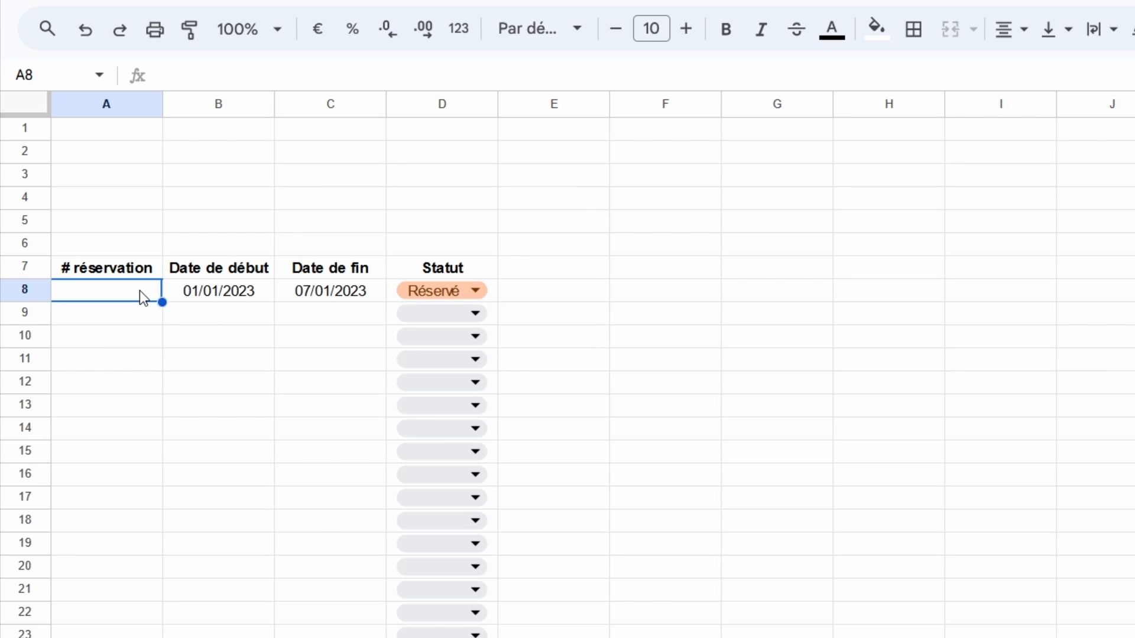
{"action": "type", "text": "125634"}
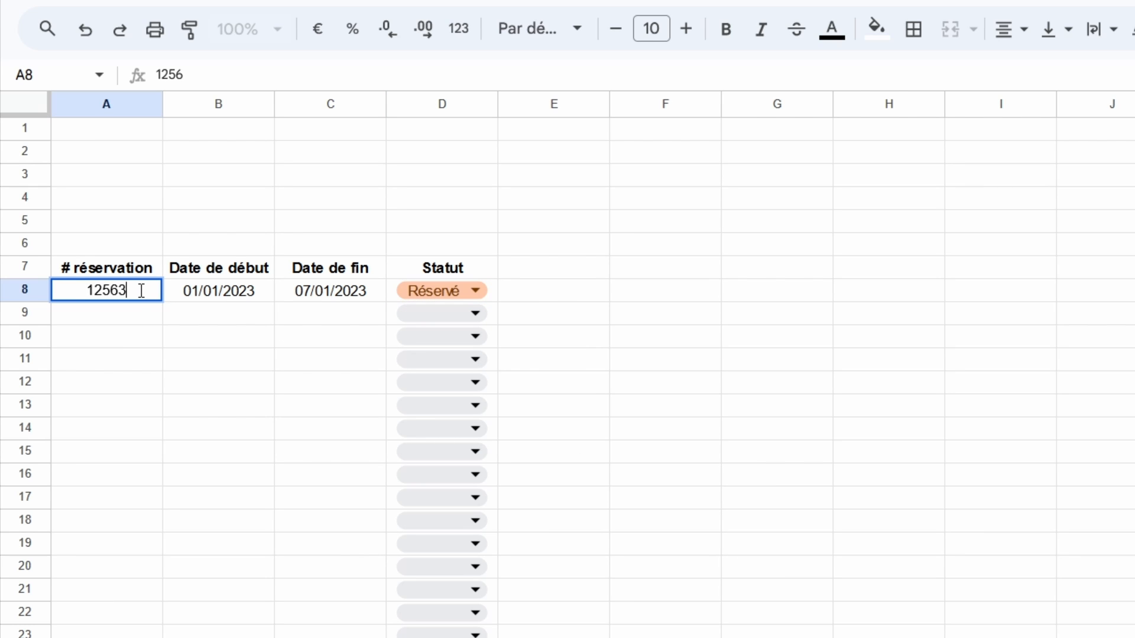
{"action": "key", "text": "Return"}
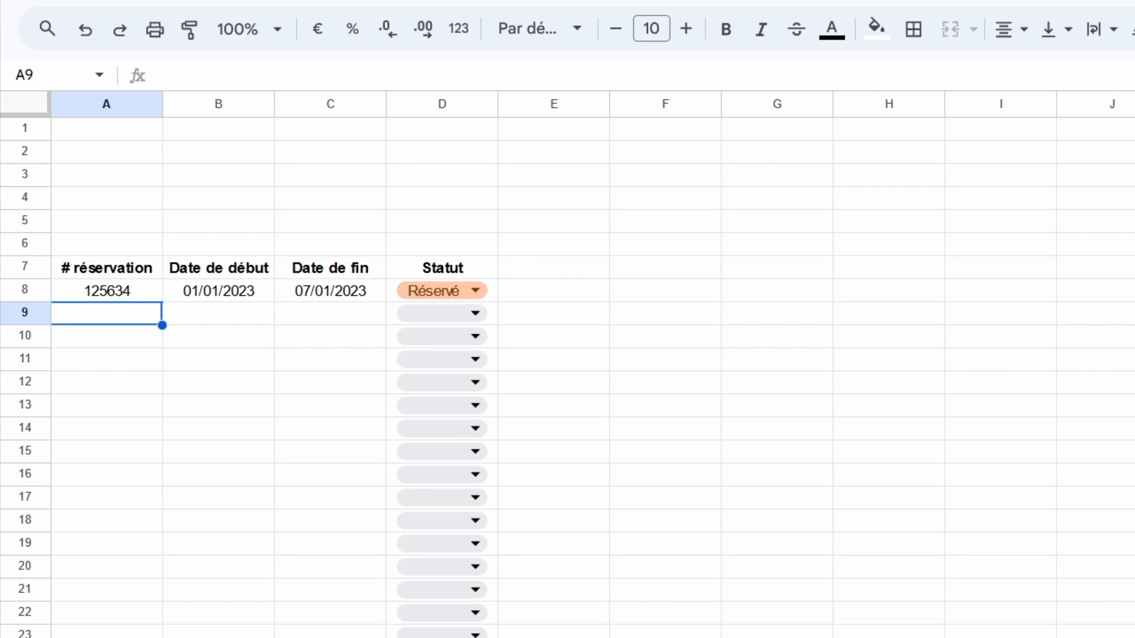
Enter the label Année in cell B2
{"action": "key", "text": "ctrl+shift+f"}
{"action": "left_click", "coordinate": [257, 214]}
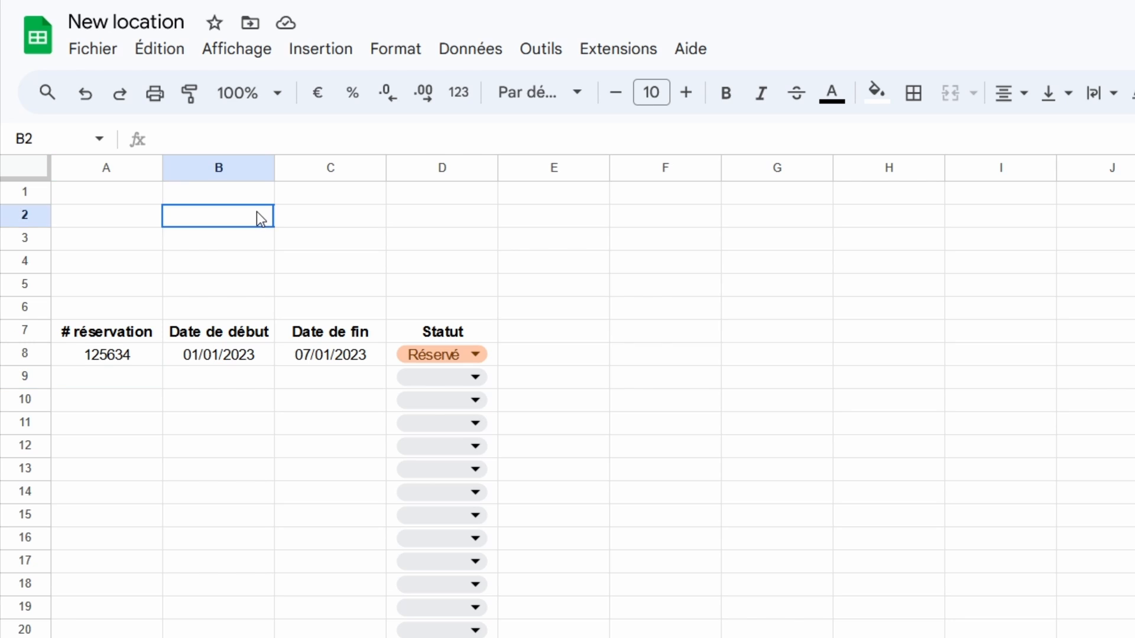
{"action": "type", "text": "An"}
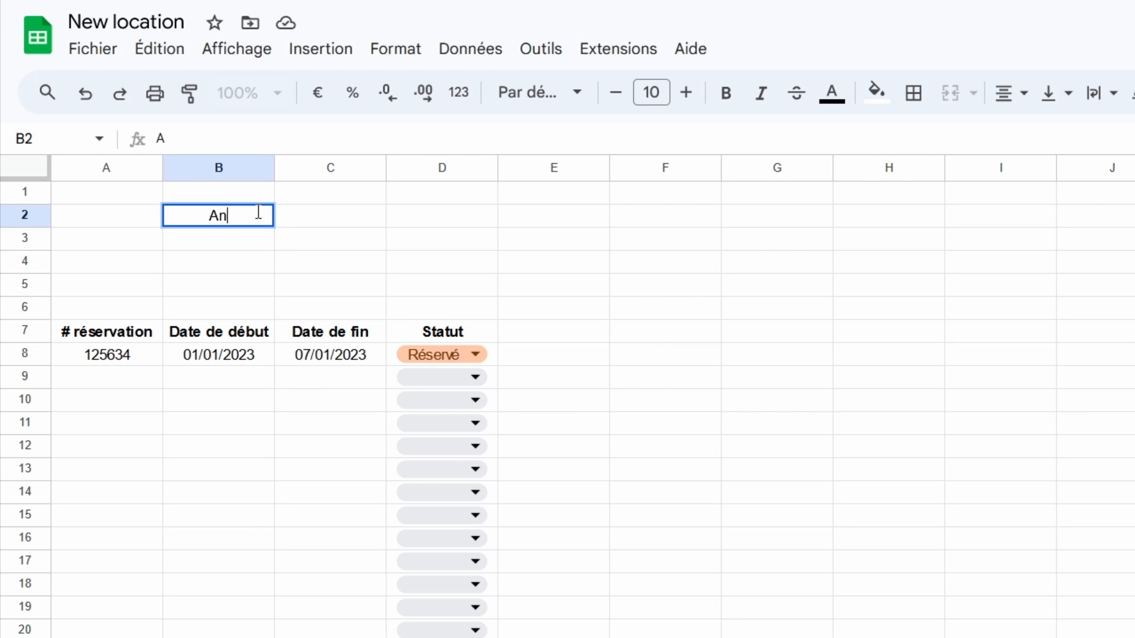
{"action": "type", "text": "née"}
Start a Menu déroulant data validation rule for C2 with 2023 as the first option
{"action": "left_click", "coordinate": [340, 216]}
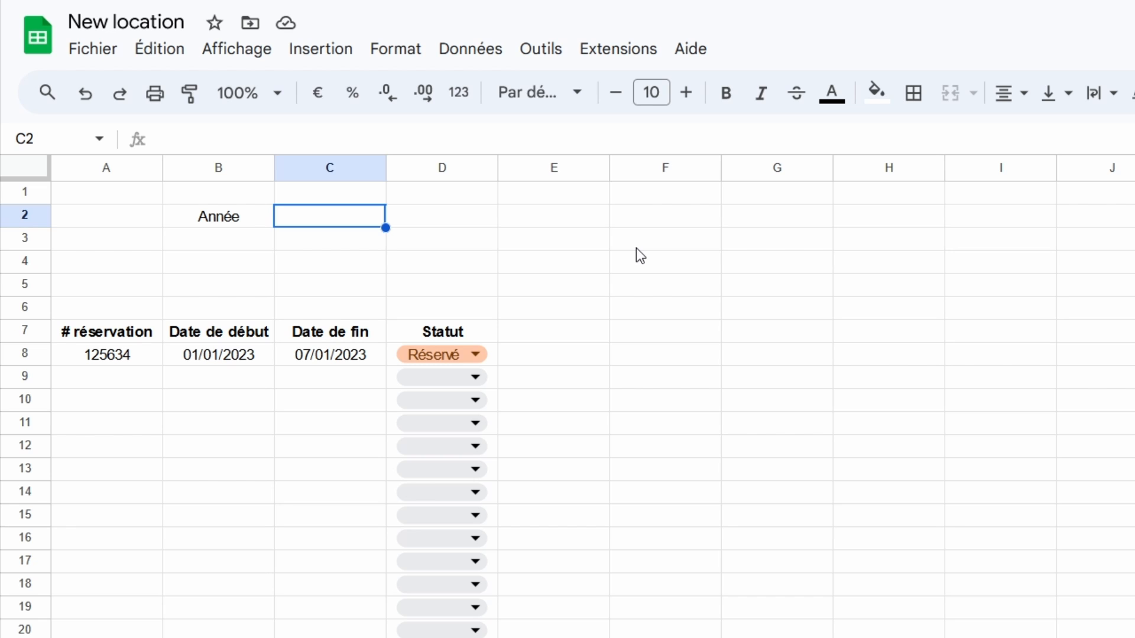
{"action": "left_click", "coordinate": [488, 56]}
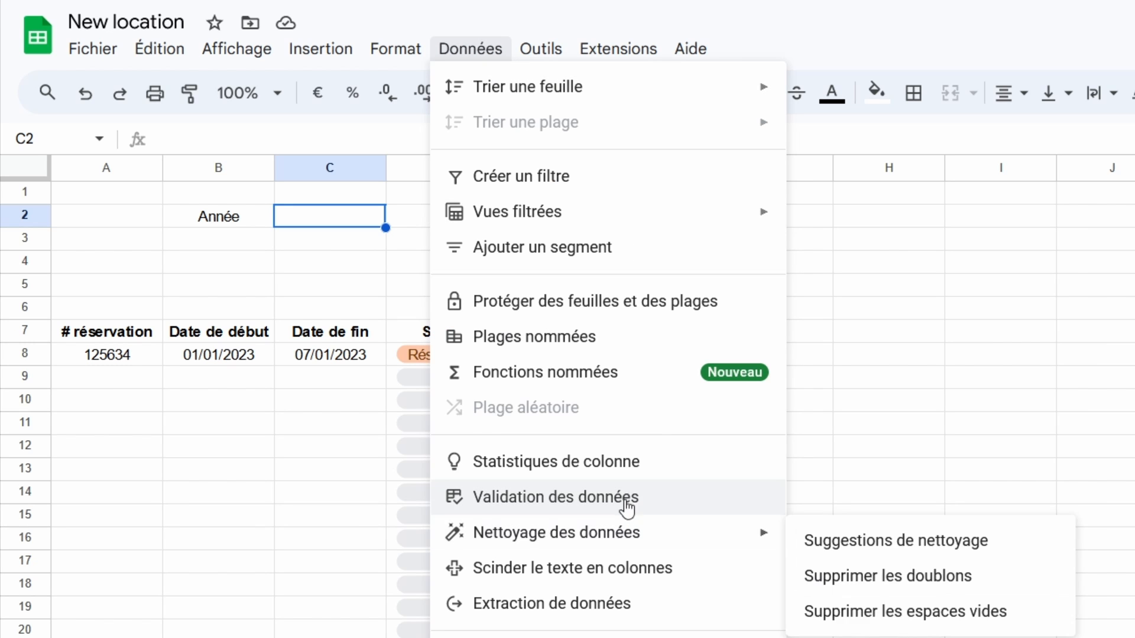
{"action": "key", "text": "Escape"}
{"action": "key", "text": "Escape"}
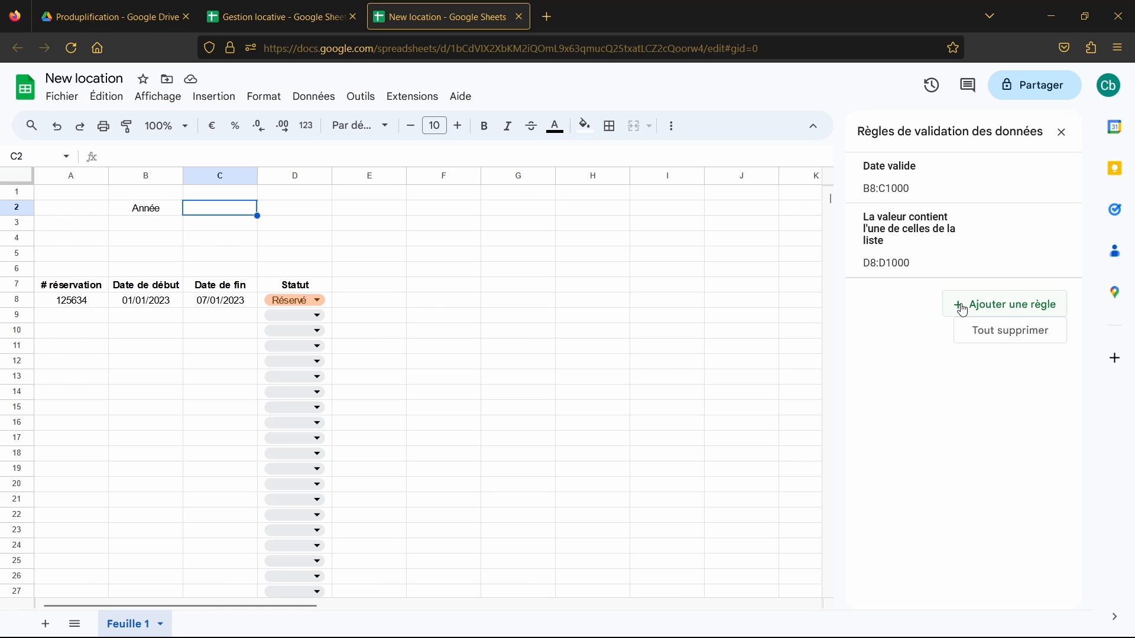
{"action": "left_click", "coordinate": [969, 306]}
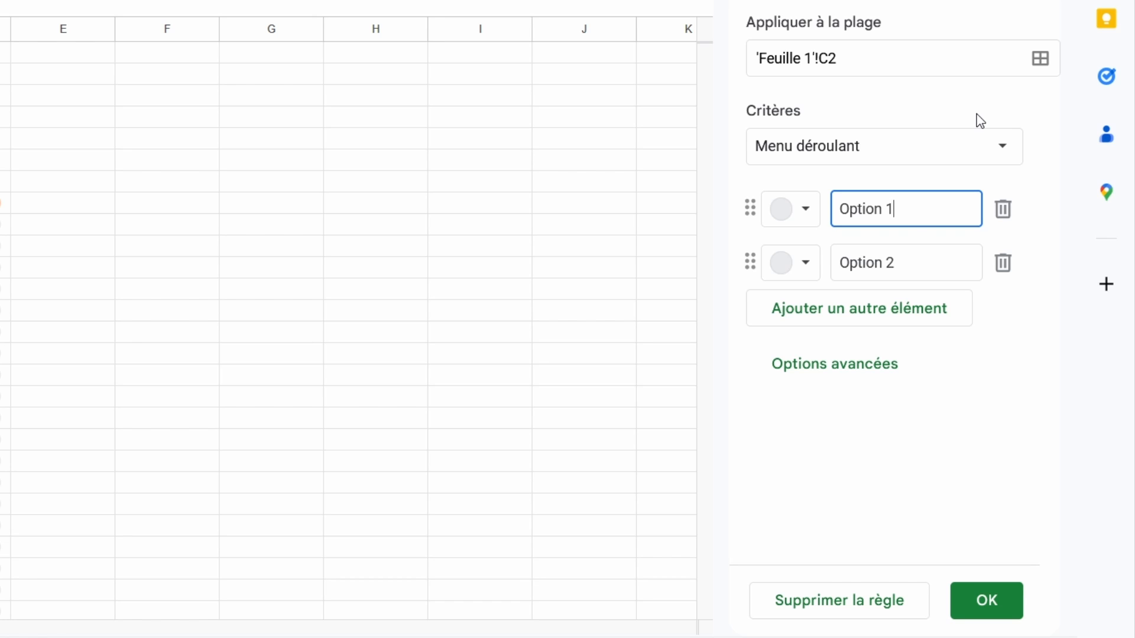
{"action": "left_click_drag", "start_coordinate": [915, 211], "coordinate": [795, 204]}
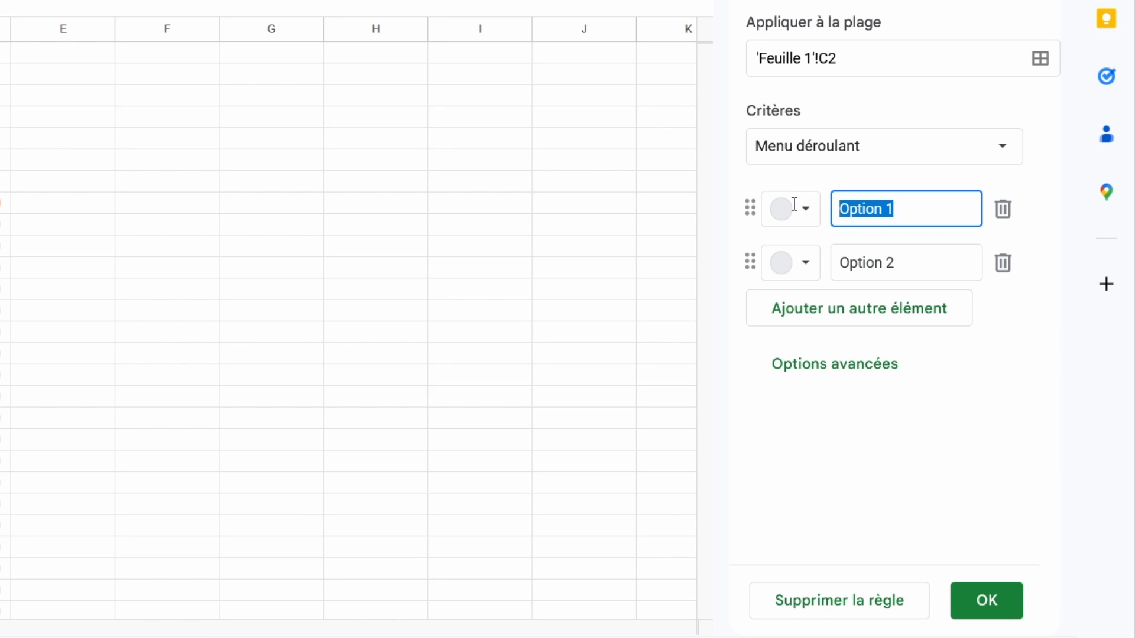
{"action": "type", "text": "2023"}
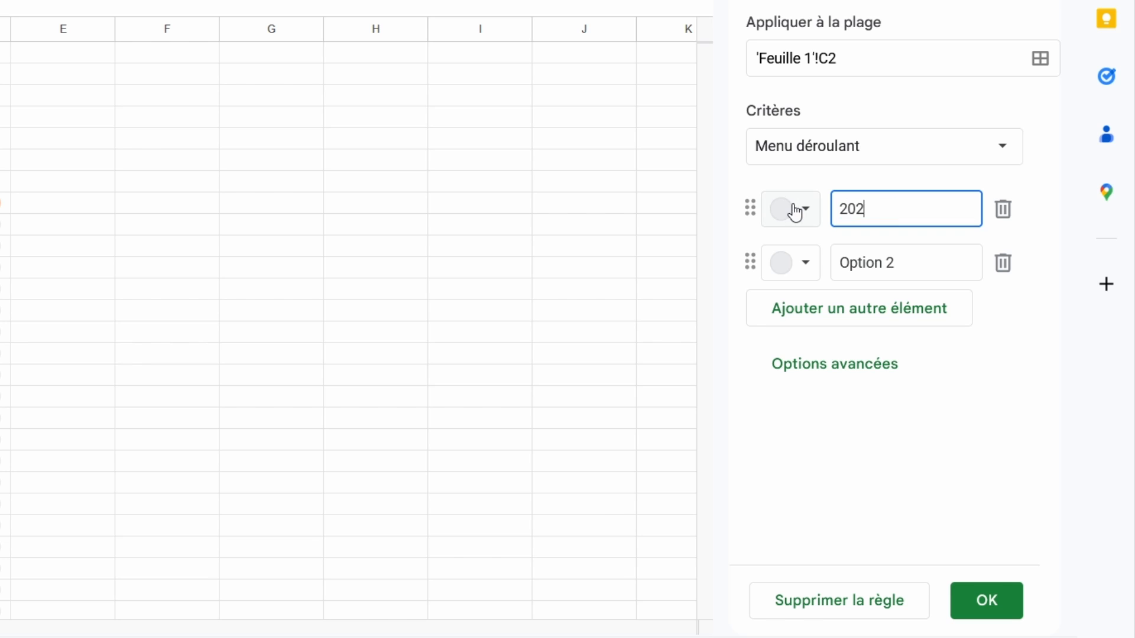
Add the years 2024 through 2030 as the remaining options of the dropdown rule for C2
{"action": "left_click", "coordinate": [895, 262]}
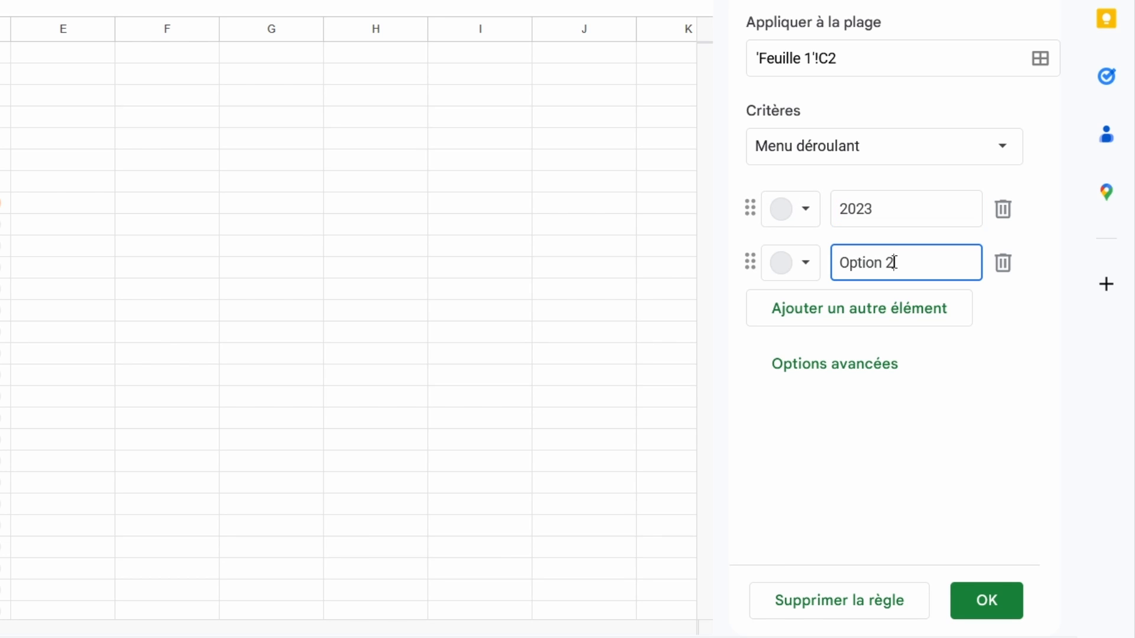
{"action": "type", "text": "20"}
{"action": "left_click_drag", "start_coordinate": [930, 262], "coordinate": [783, 263]}
{"action": "type", "text": "20"}
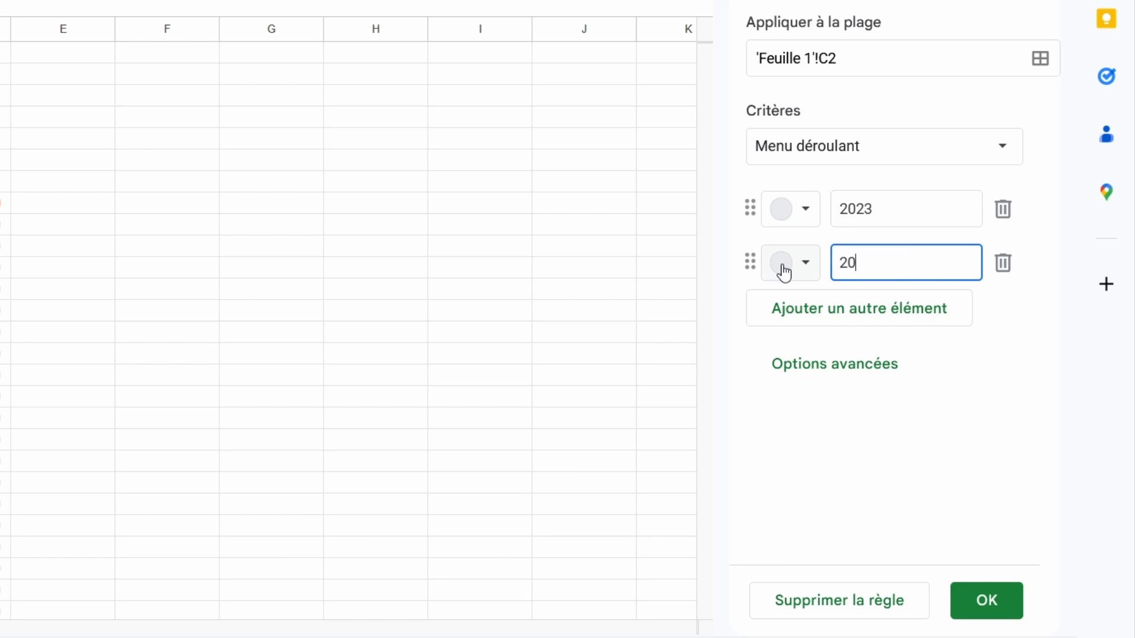
{"action": "type", "text": "24"}
{"action": "left_click", "coordinate": [857, 309]}
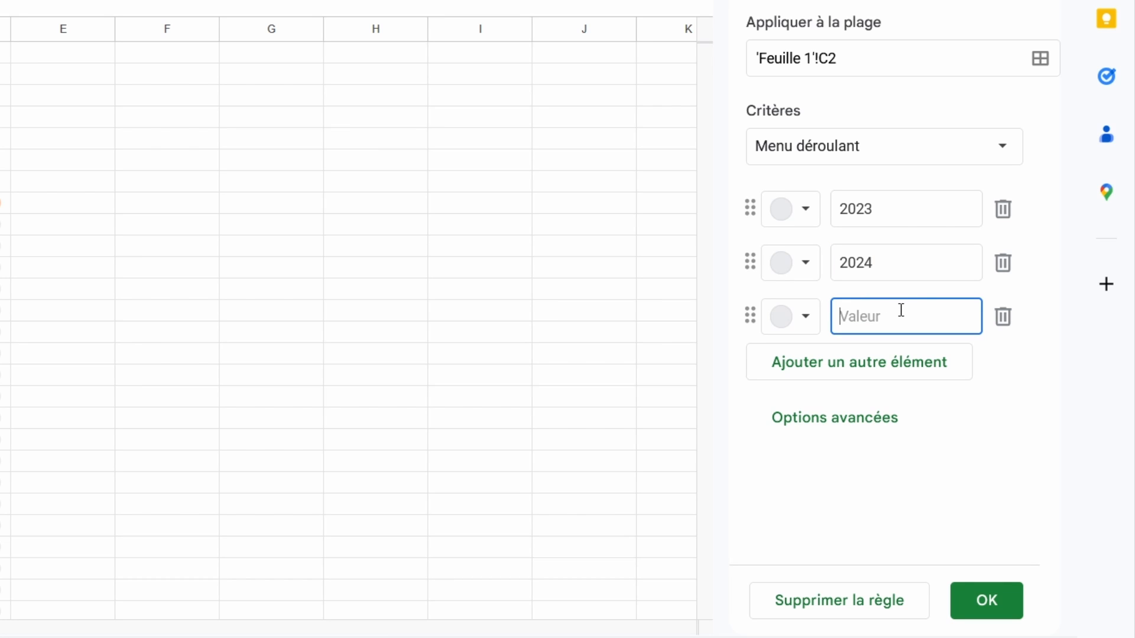
{"action": "type", "text": "2025"}
{"action": "left_click", "coordinate": [892, 361]}
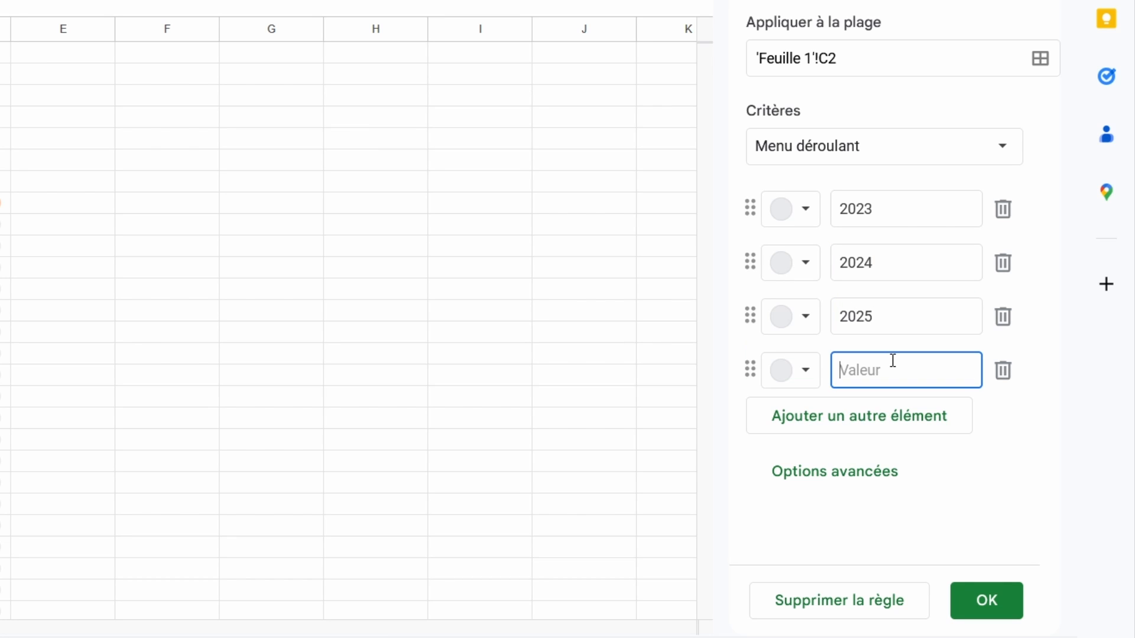
{"action": "type", "text": "2026"}
{"action": "left_click", "coordinate": [902, 426]}
{"action": "type", "text": "20"}
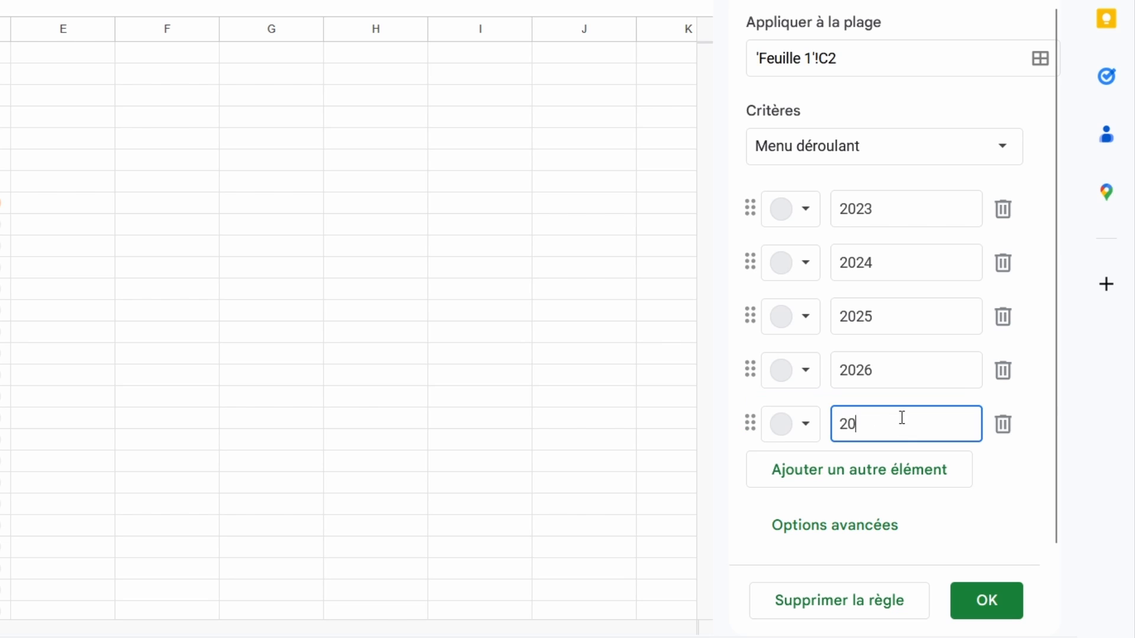
{"action": "type", "text": "27"}
{"action": "left_click", "coordinate": [904, 467]}
{"action": "type", "text": "20"}
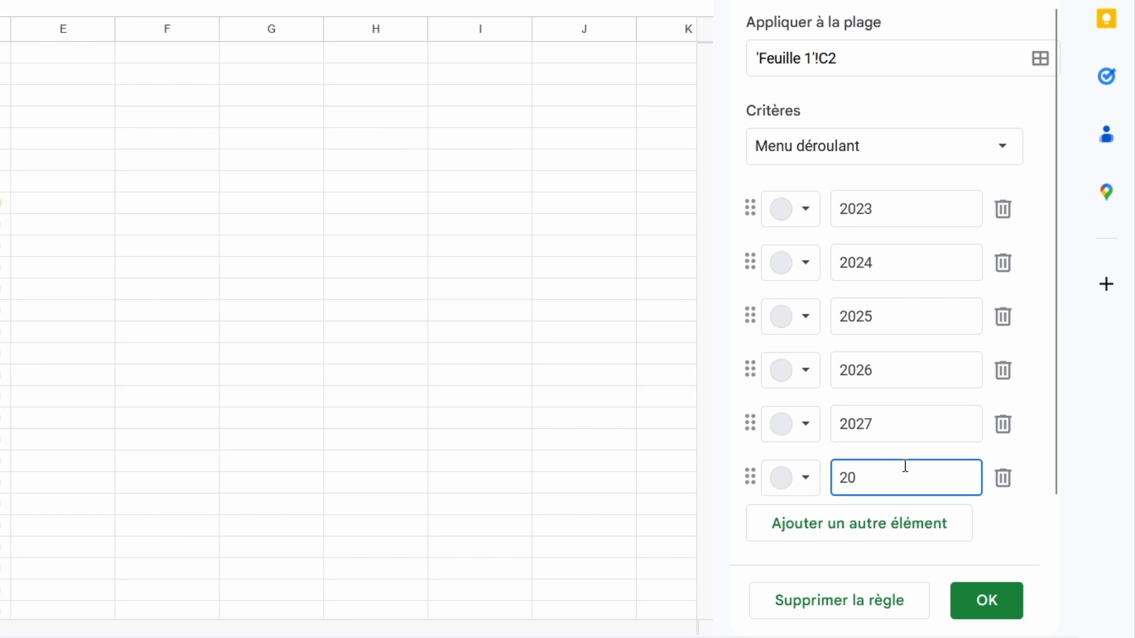
{"action": "type", "text": "28"}
{"action": "left_click", "coordinate": [897, 524]}
{"action": "type", "text": "20"}
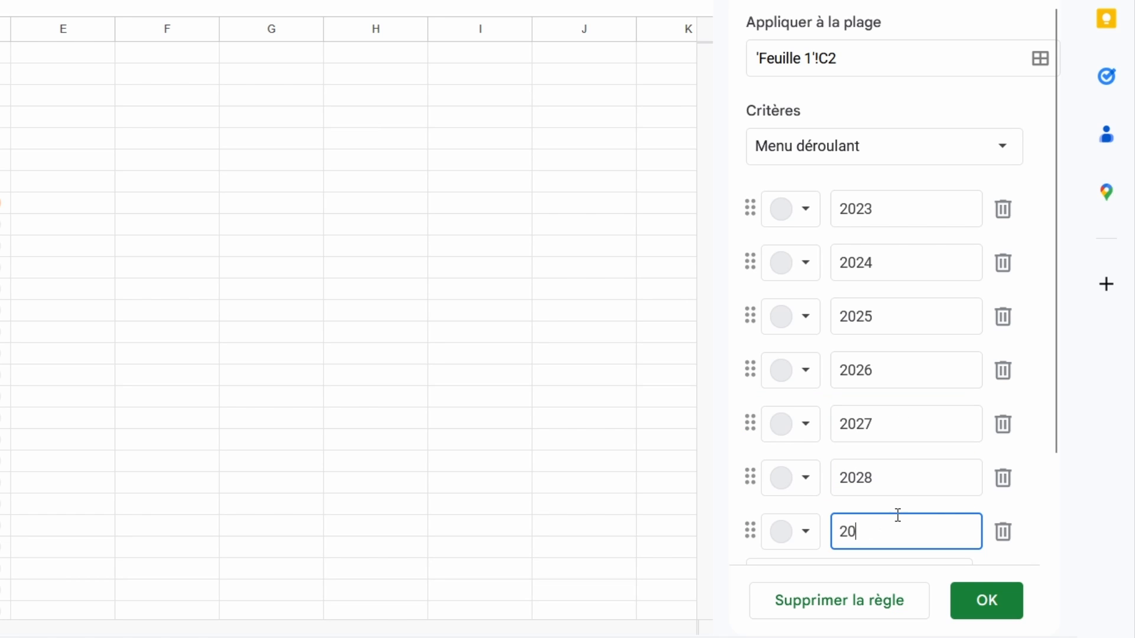
{"action": "type", "text": "29"}
{"action": "scroll", "coordinate": [910, 443], "scroll_direction": "down", "scroll_amount": 2}
{"action": "left_click", "coordinate": [899, 461]}
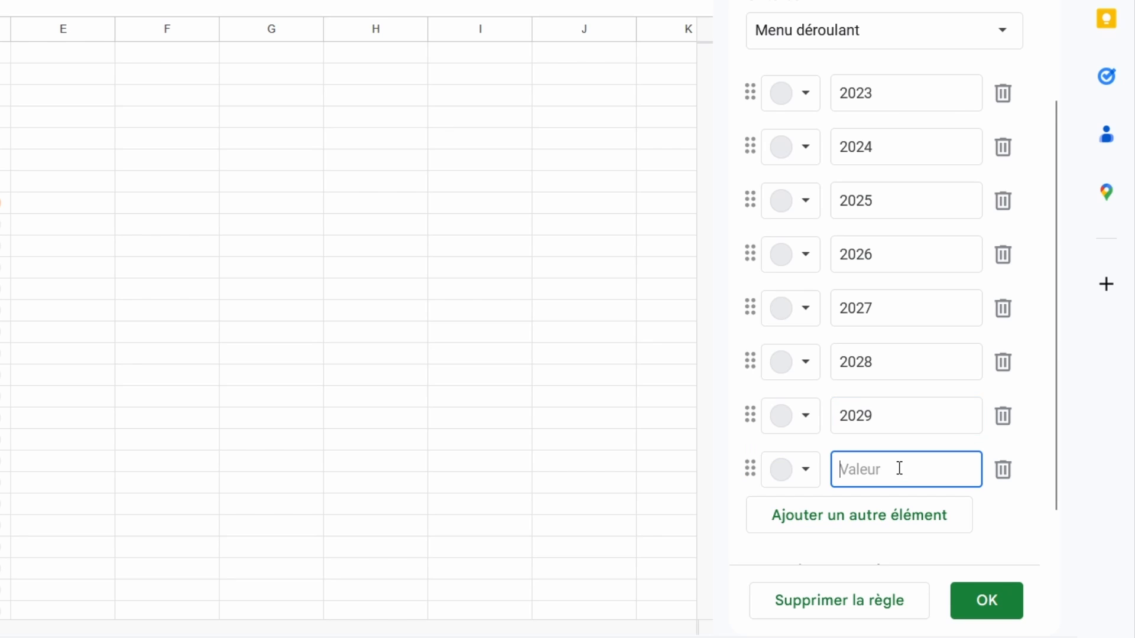
{"action": "type", "text": "2030"}
{"action": "scroll", "coordinate": [975, 342], "scroll_direction": "down", "scroll_amount": 2}
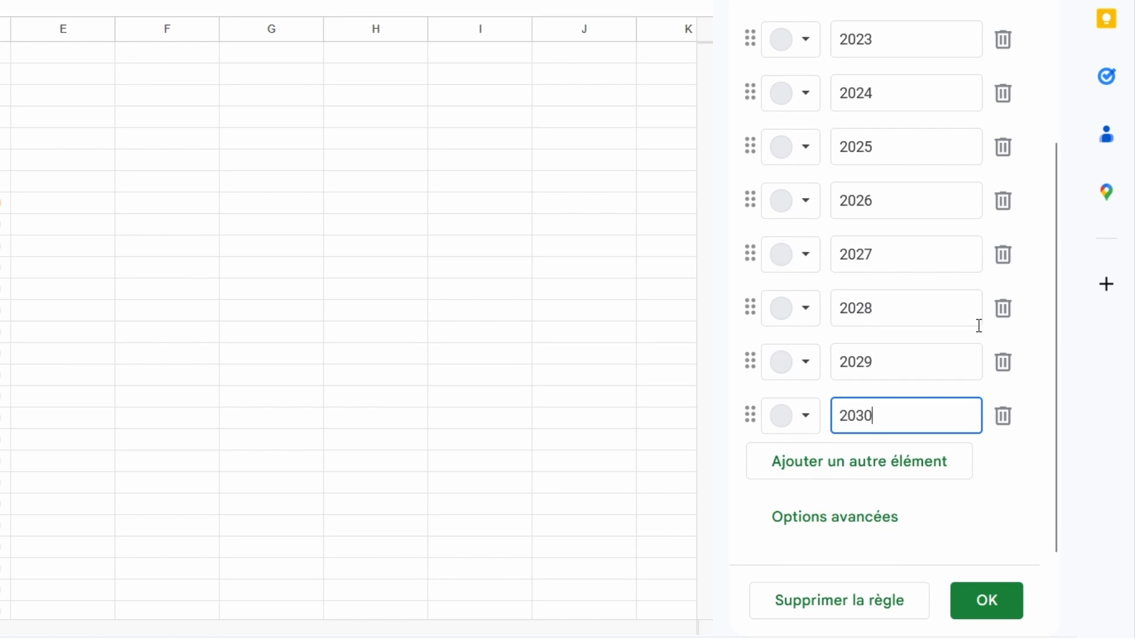
Set the year dropdown's display style to Flèche, save the rule and close the validation rules
{"action": "left_click", "coordinate": [854, 518]}
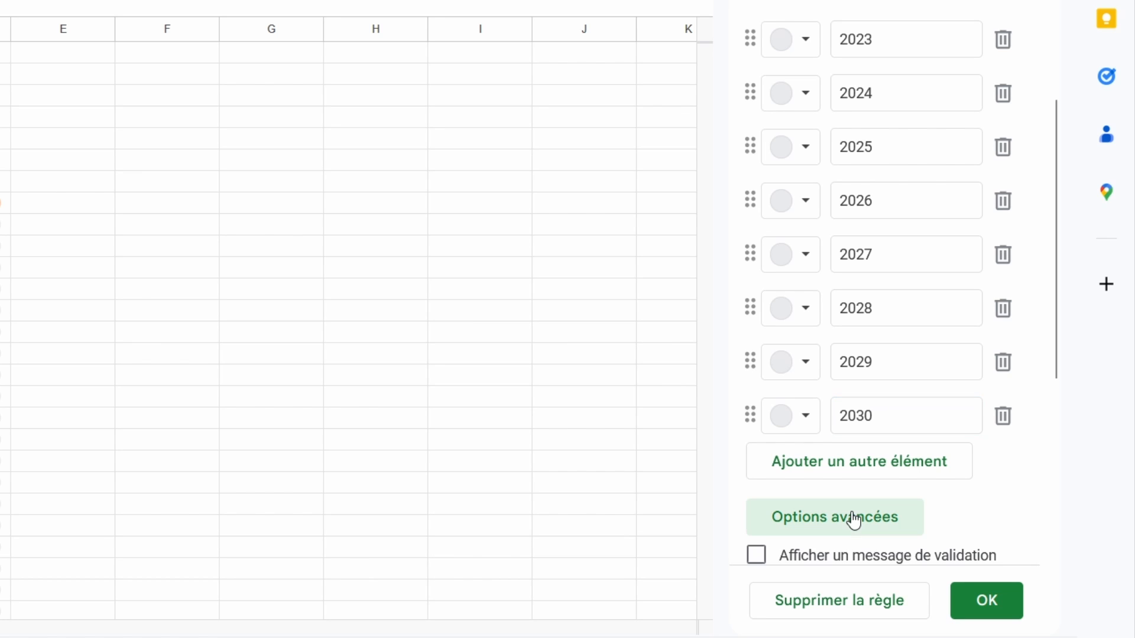
{"action": "scroll", "coordinate": [892, 325], "scroll_direction": "down", "scroll_amount": 5}
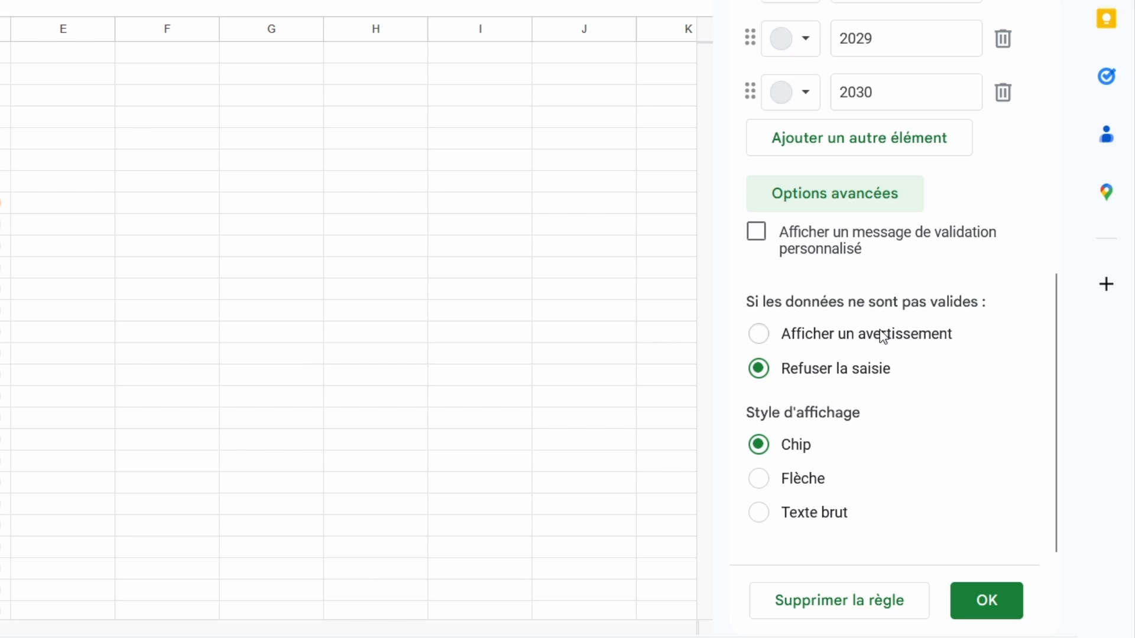
{"action": "left_click", "coordinate": [807, 479]}
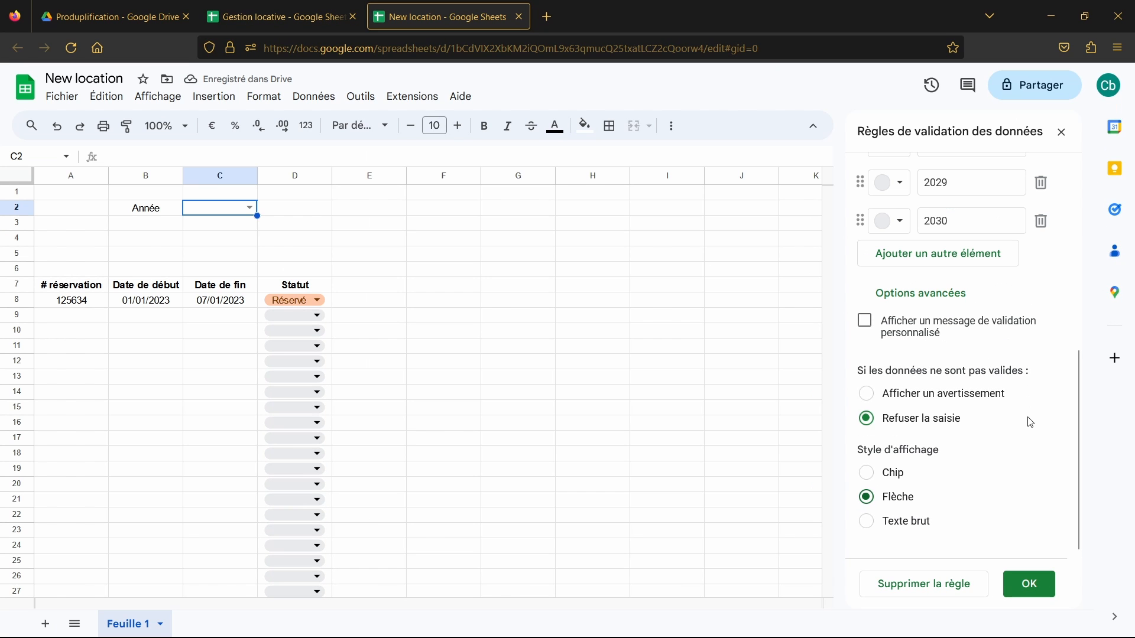
{"action": "left_click", "coordinate": [1028, 585]}
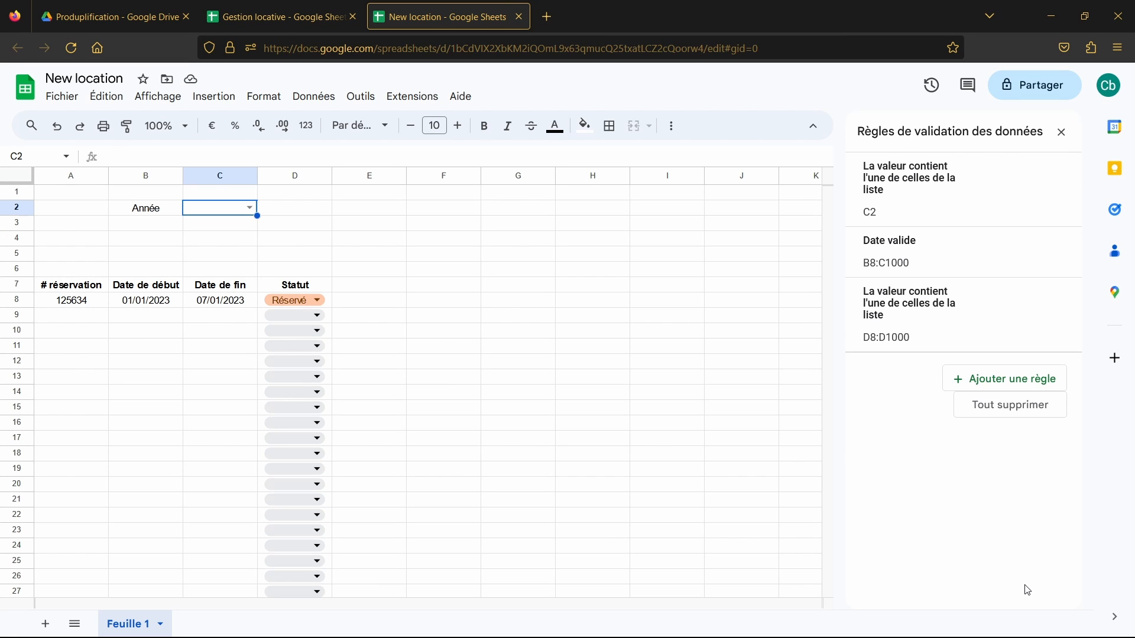
{"action": "left_click", "coordinate": [1062, 132]}
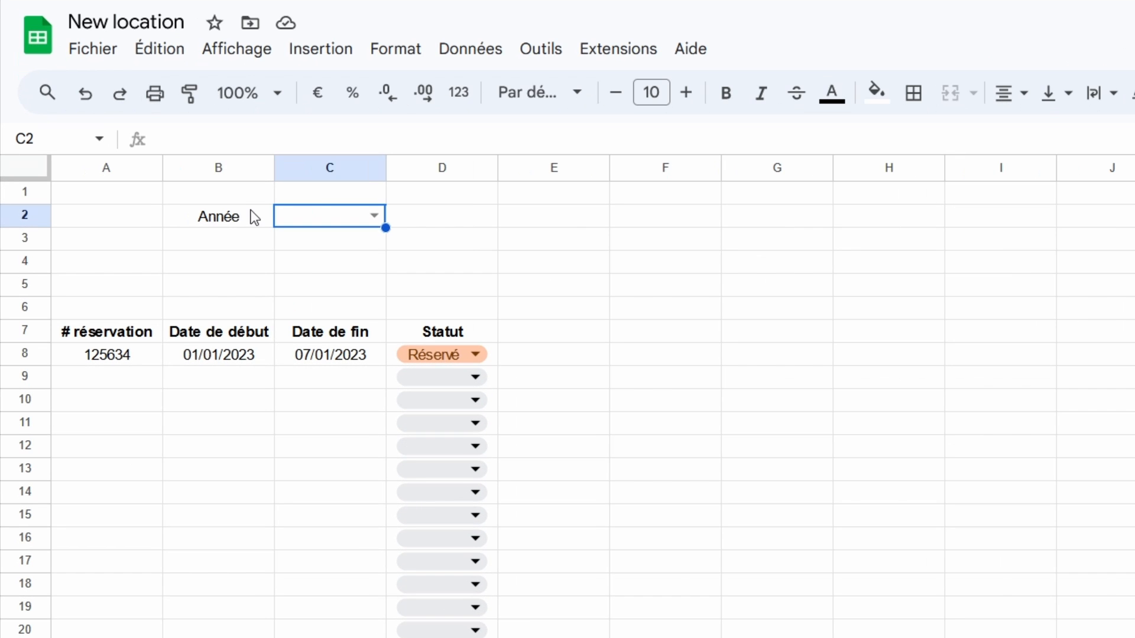
Make the Année label in B2 bold and apply all borders to B2:C2
{"action": "left_click", "coordinate": [152, 210]}
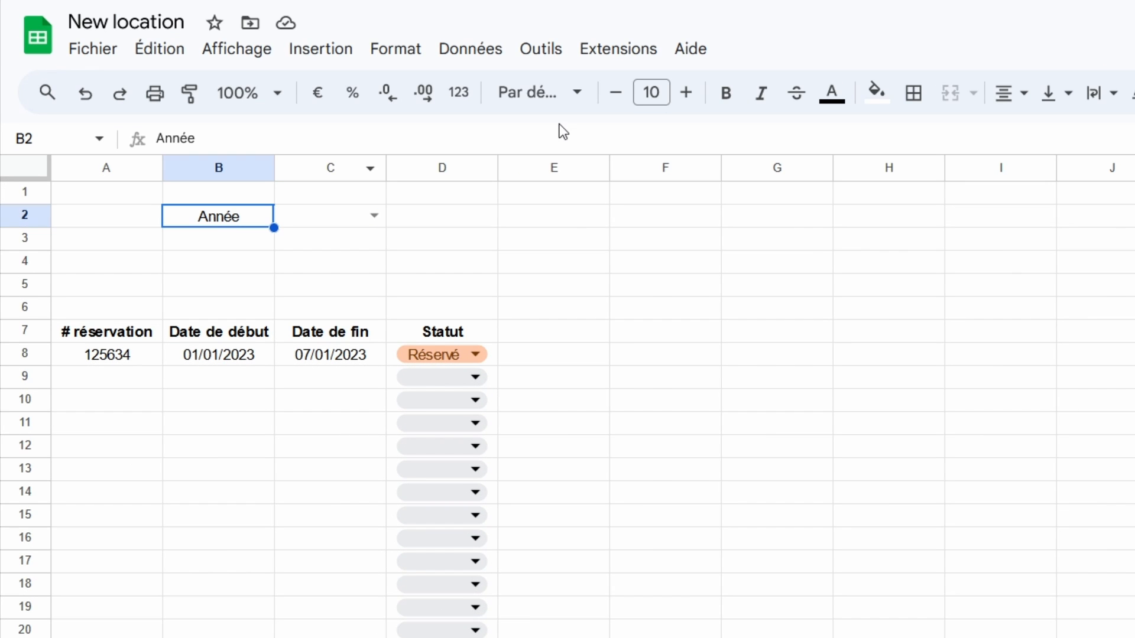
{"action": "left_click", "coordinate": [726, 95]}
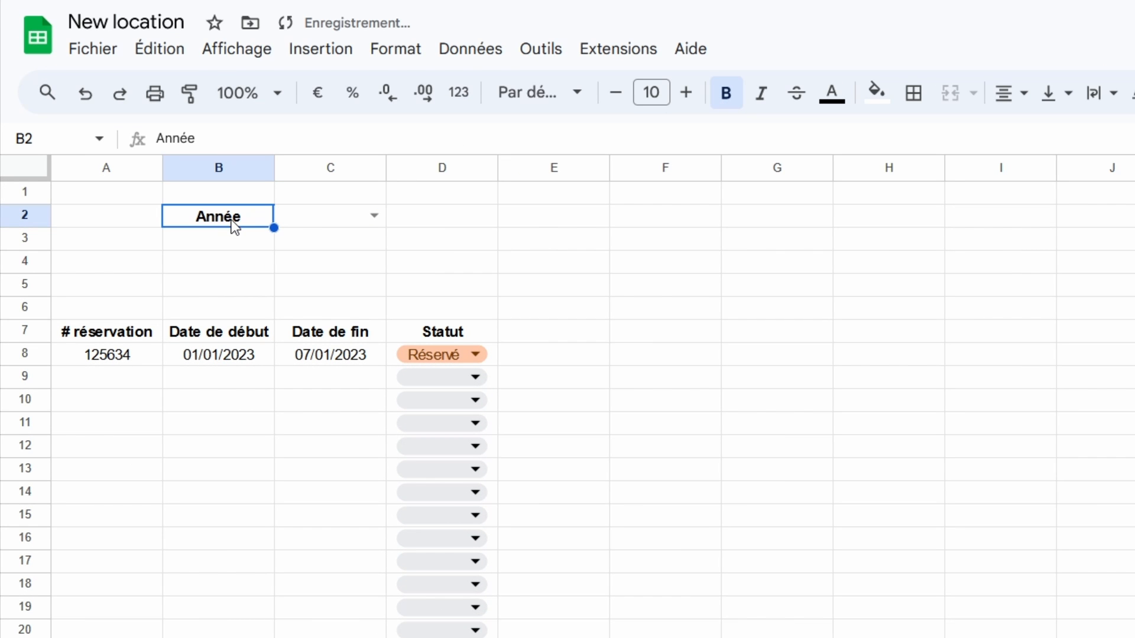
{"action": "left_click_drag", "start_coordinate": [235, 228], "coordinate": [329, 221]}
{"action": "left_click", "coordinate": [913, 98]}
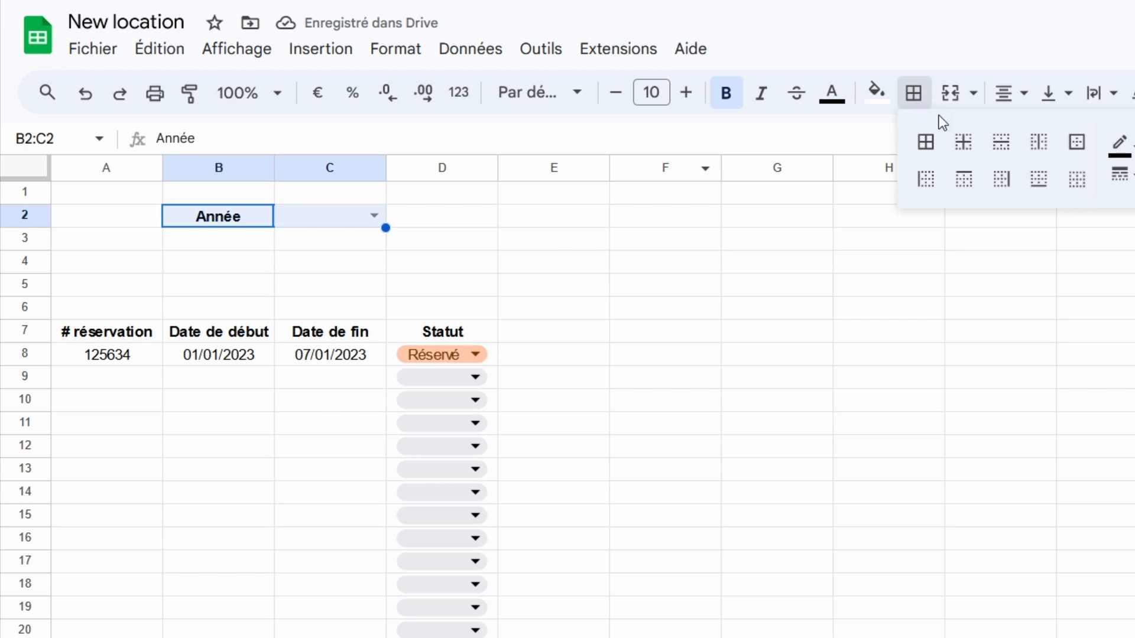
{"action": "left_click", "coordinate": [926, 143]}
{"action": "left_click", "coordinate": [821, 355]}
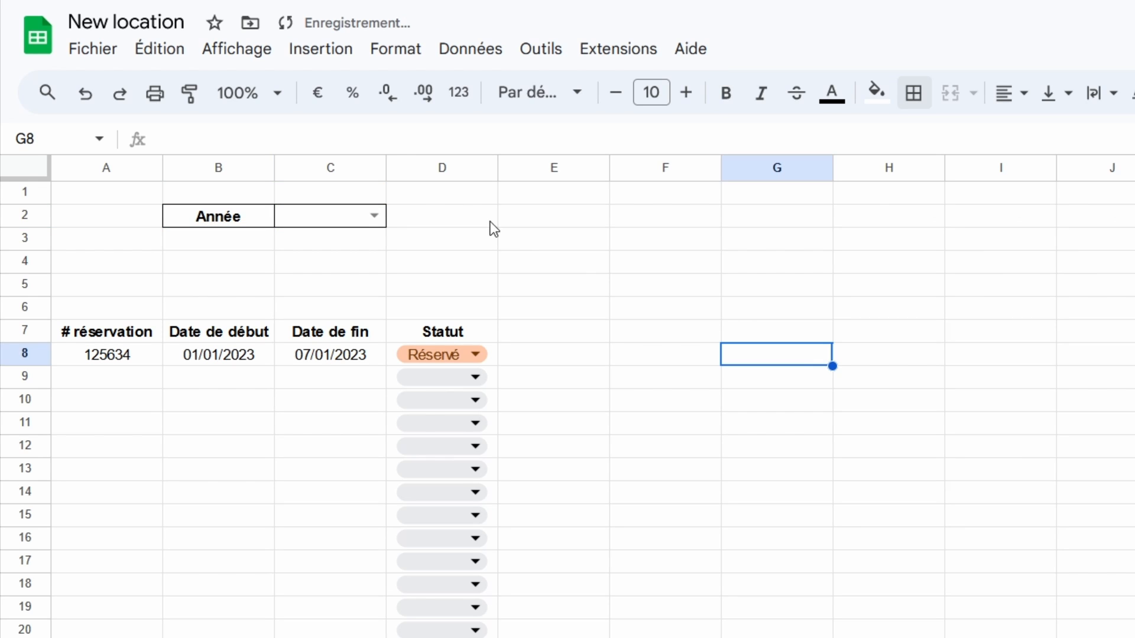
Choose 2023 in the year dropdown in C2
{"action": "left_click", "coordinate": [374, 217]}
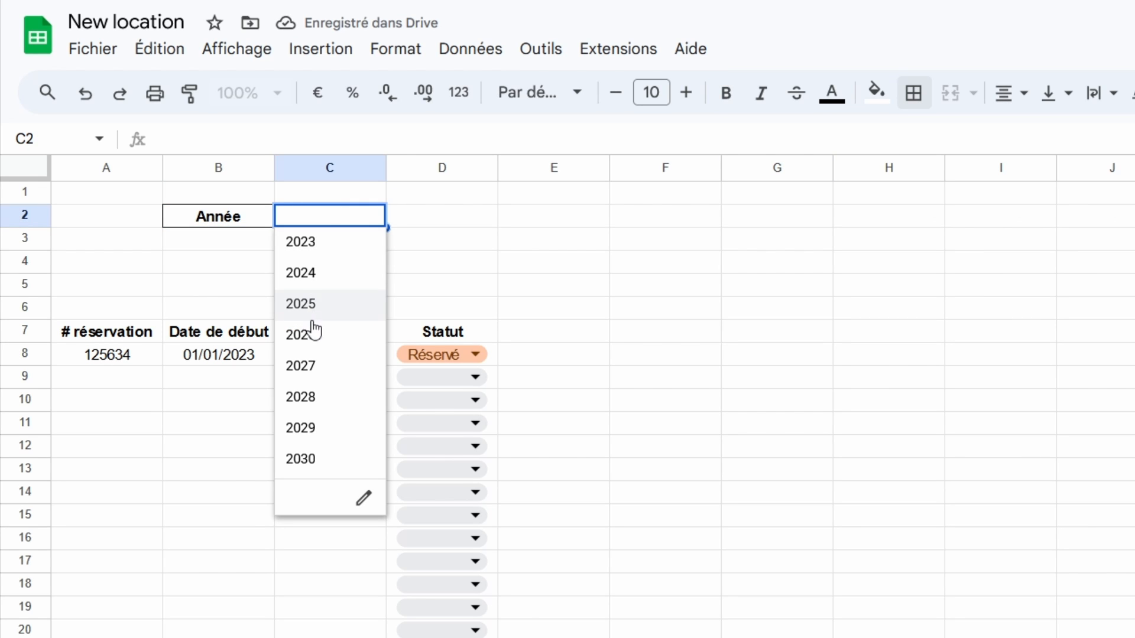
{"action": "left_click", "coordinate": [315, 245]}
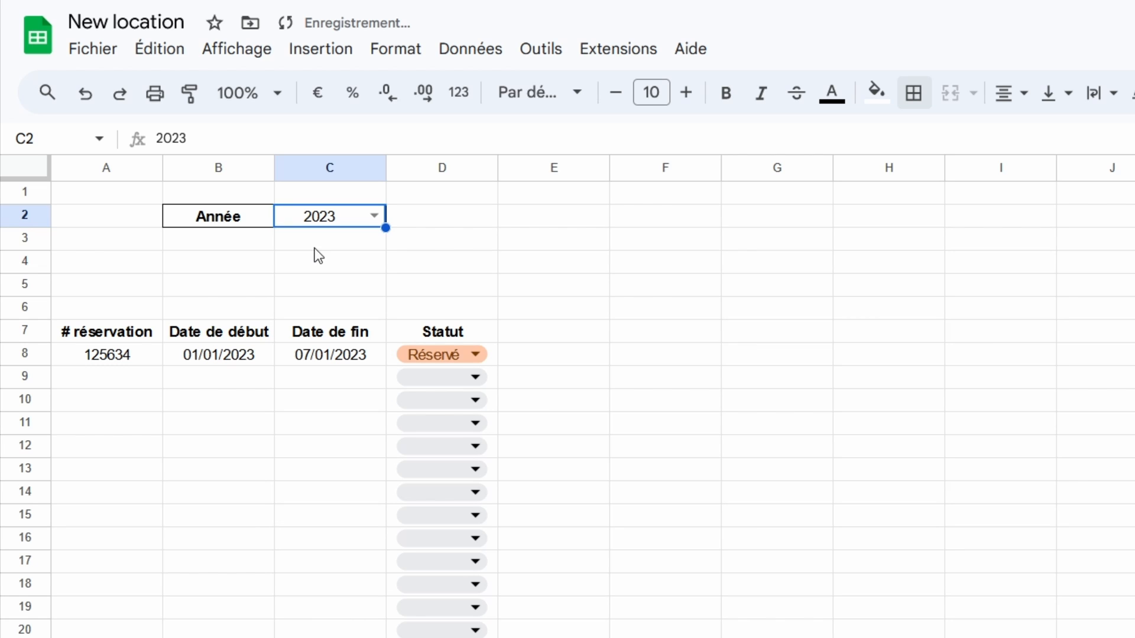
{"action": "left_click", "coordinate": [944, 544]}
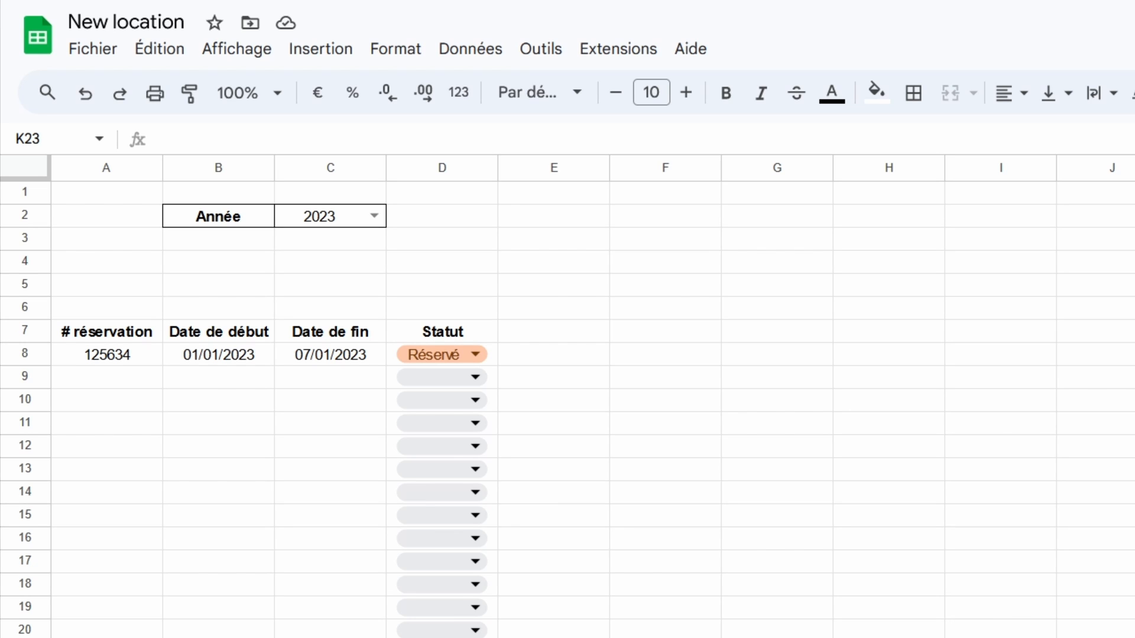
Enter the labels Date, Semaine and Jour in cells E1 to E3
{"action": "left_click", "coordinate": [357, 199]}
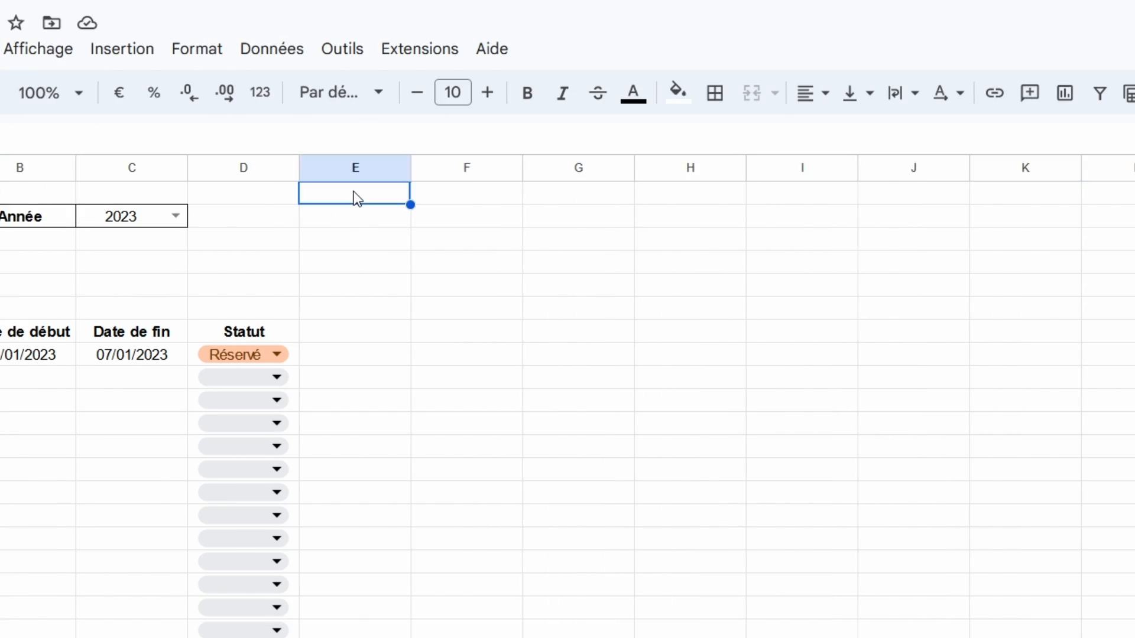
{"action": "type", "text": "Date"}
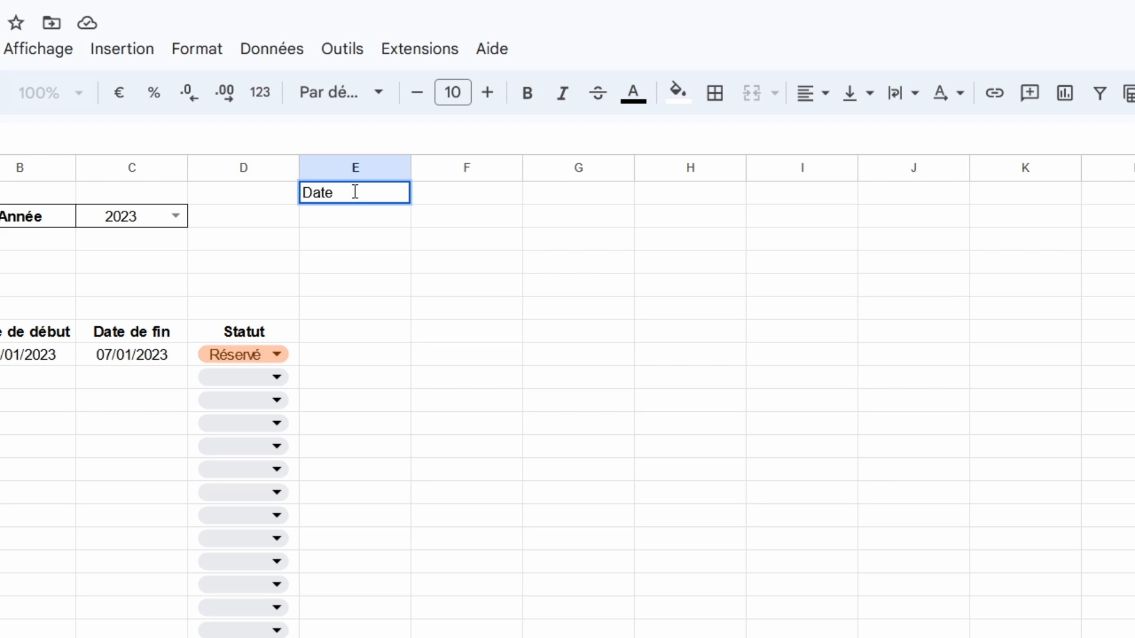
{"action": "key", "text": "Return"}
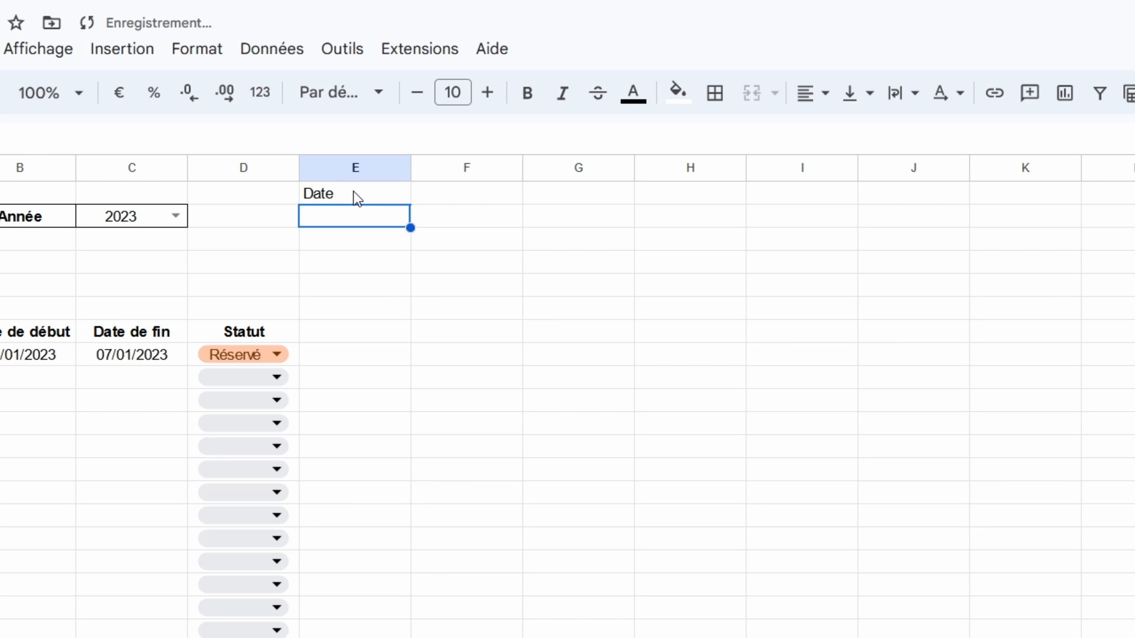
{"action": "type", "text": "Semaine"}
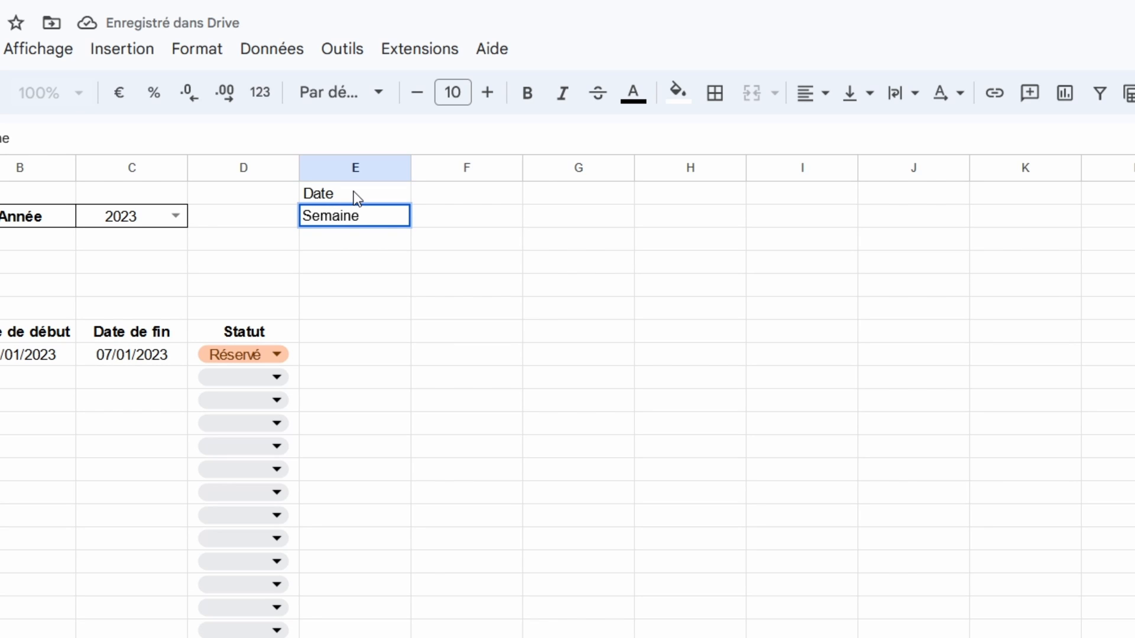
{"action": "key", "text": "Return"}
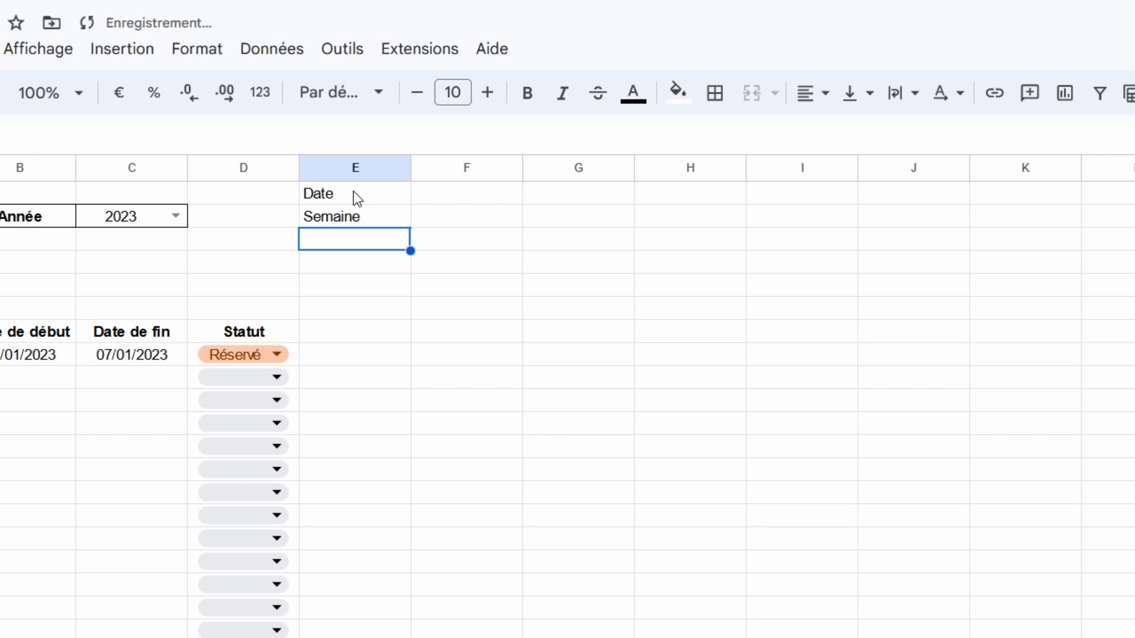
{"action": "type", "text": "Jour"}
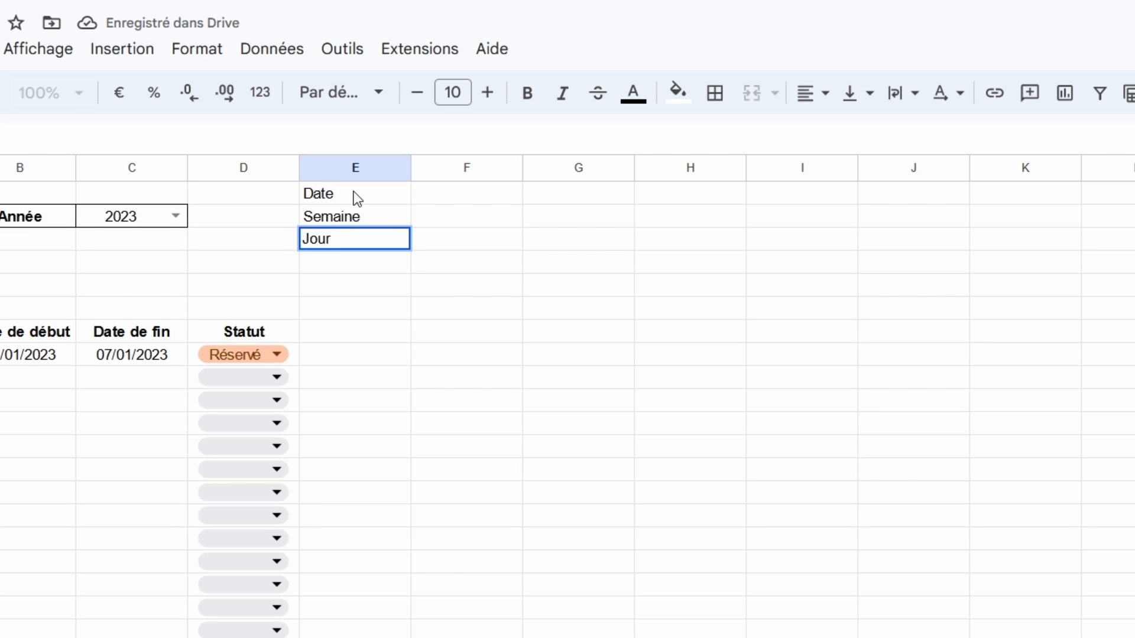
{"action": "key", "text": "Return"}
Enter the label Vue complète réservations in cell E5
{"action": "key", "text": "Return"}
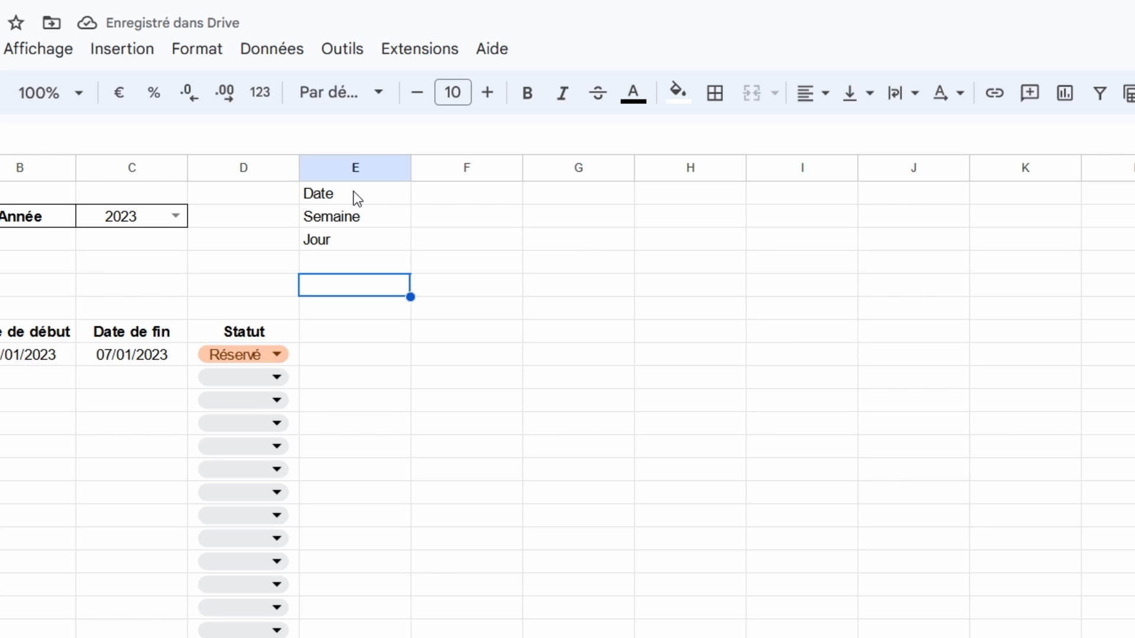
{"action": "type", "text": "Vue c"}
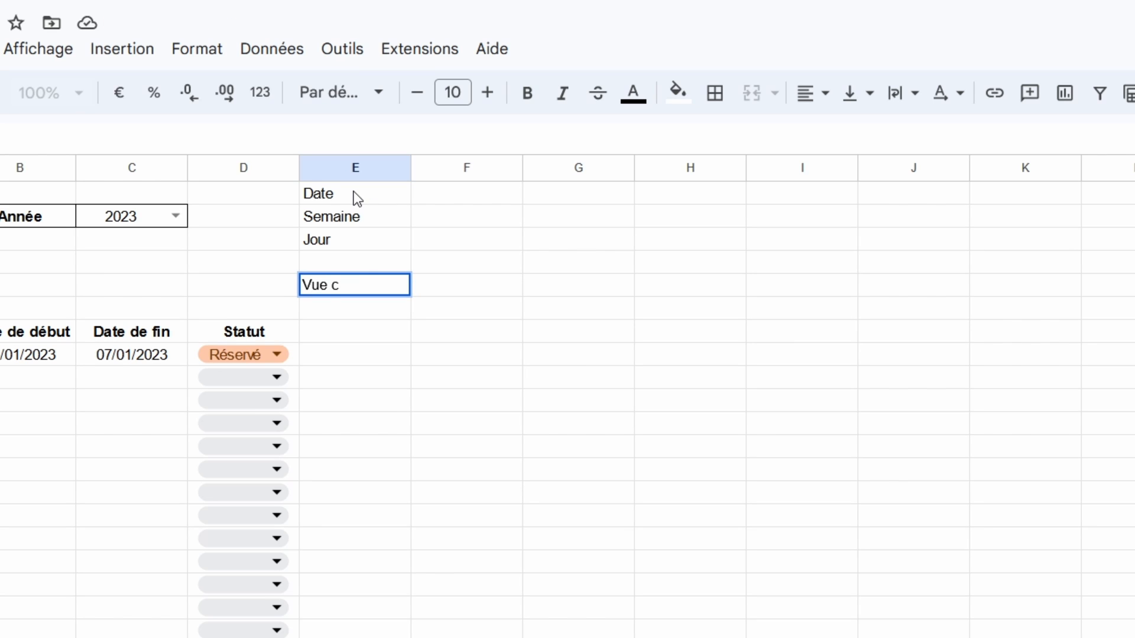
{"action": "type", "text": "omplète "}
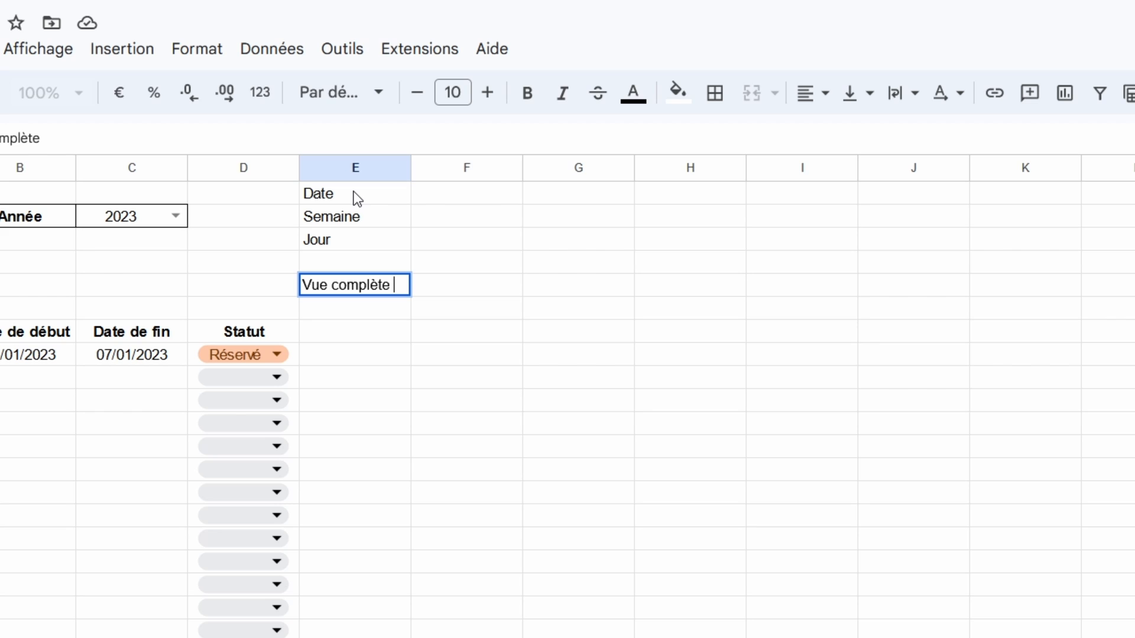
{"action": "type", "text": "réserva"}
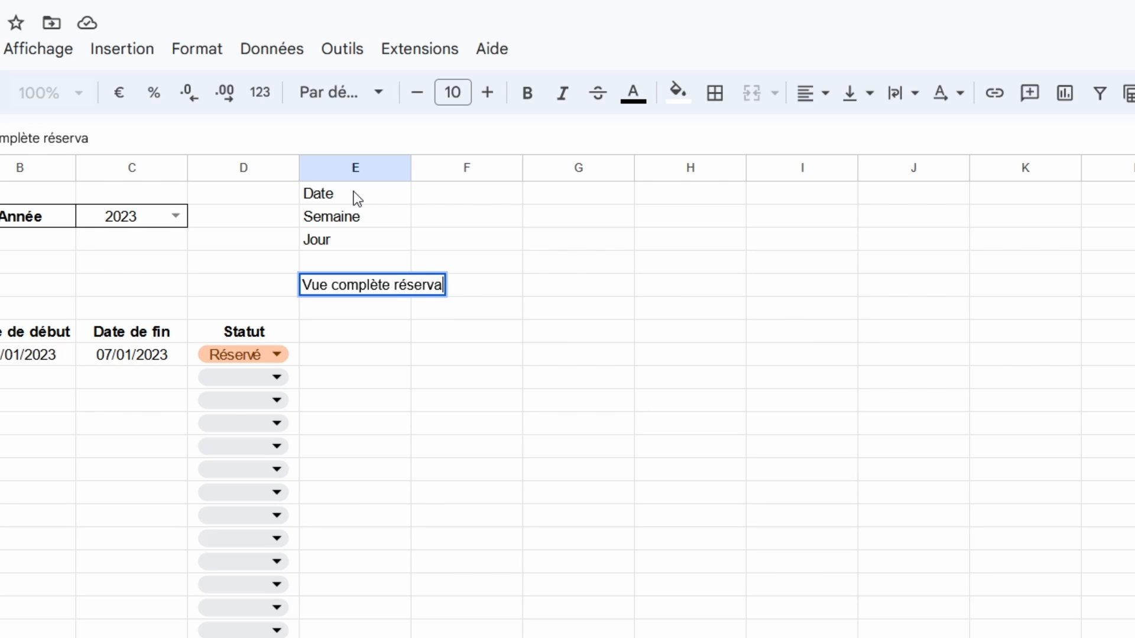
{"action": "type", "text": "tions"}
{"action": "key", "text": "Return"}
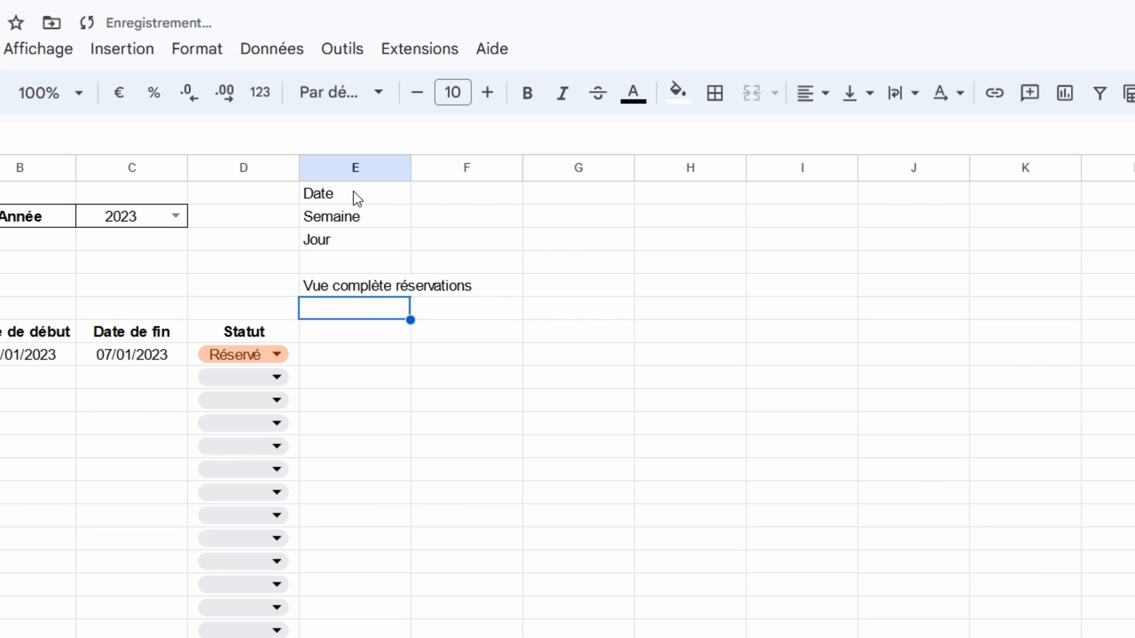
Make the labels in E1:E5 bold and align them to the right
{"action": "left_click_drag", "start_coordinate": [357, 198], "coordinate": [366, 290]}
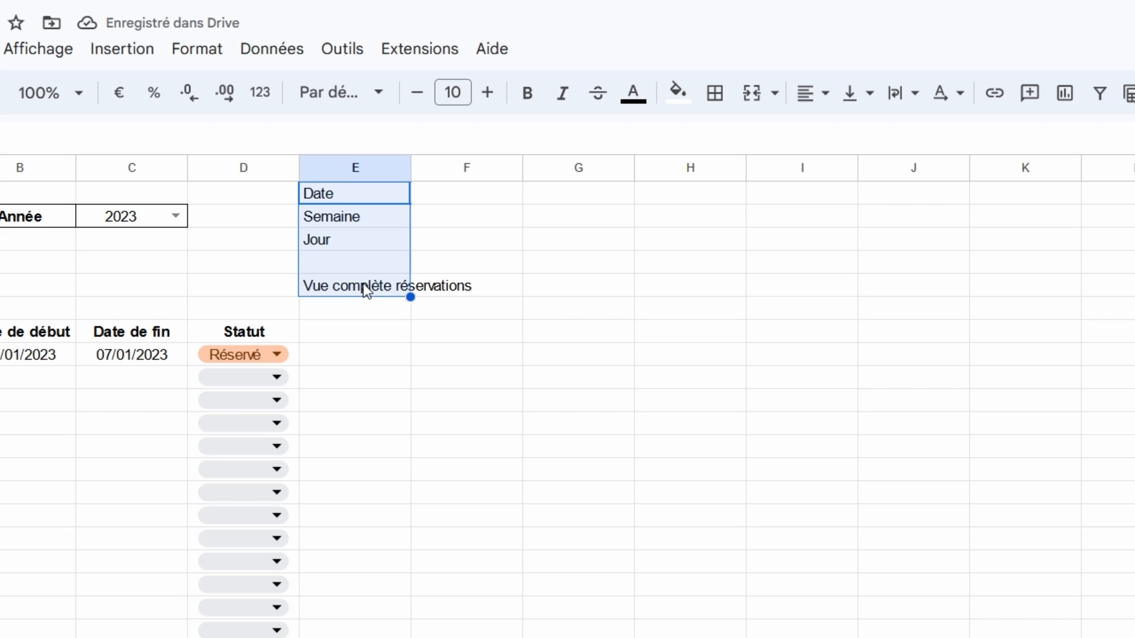
{"action": "left_click", "coordinate": [527, 95]}
{"action": "left_click", "coordinate": [818, 95]}
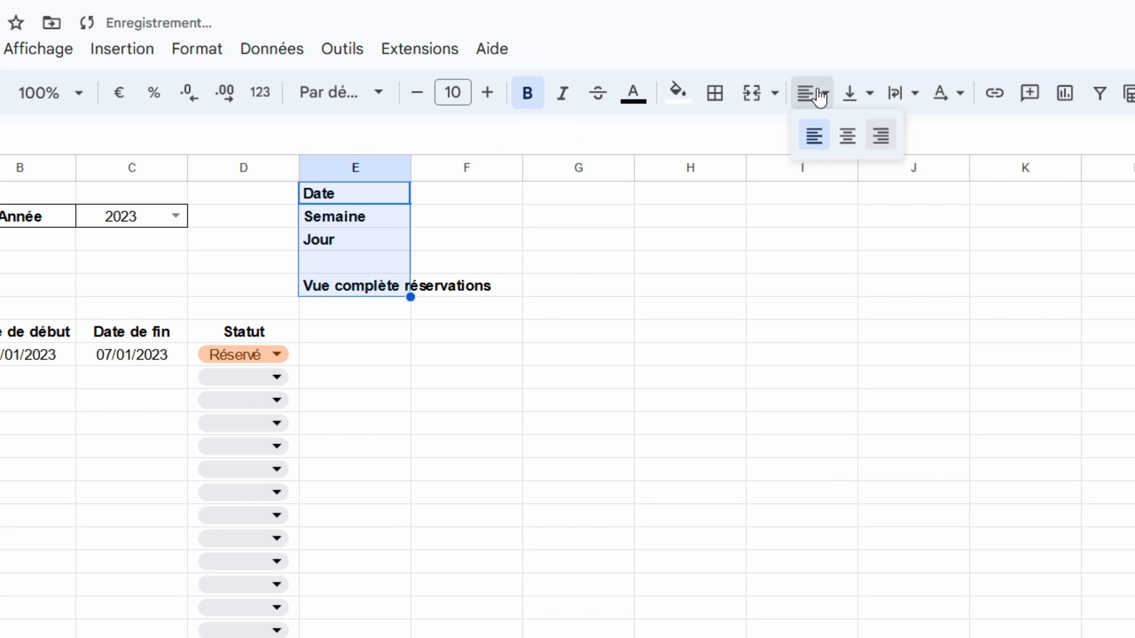
{"action": "left_click", "coordinate": [882, 137]}
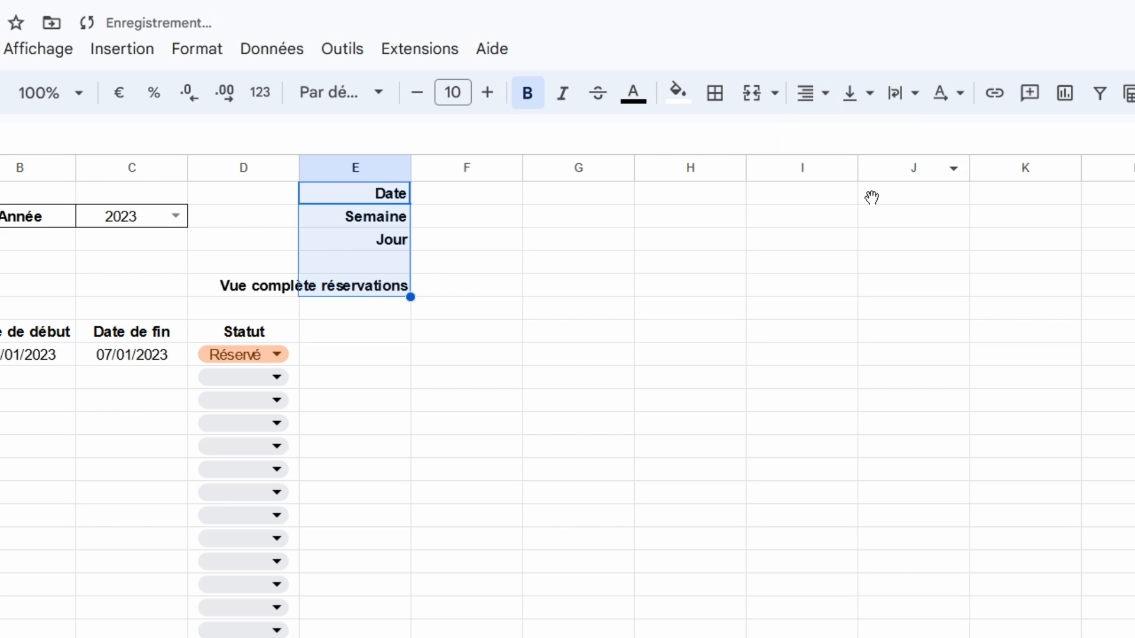
Enter the formula =DATE(C2;1;1) in G1 to generate the first day of the selected year
{"action": "left_click", "coordinate": [577, 197]}
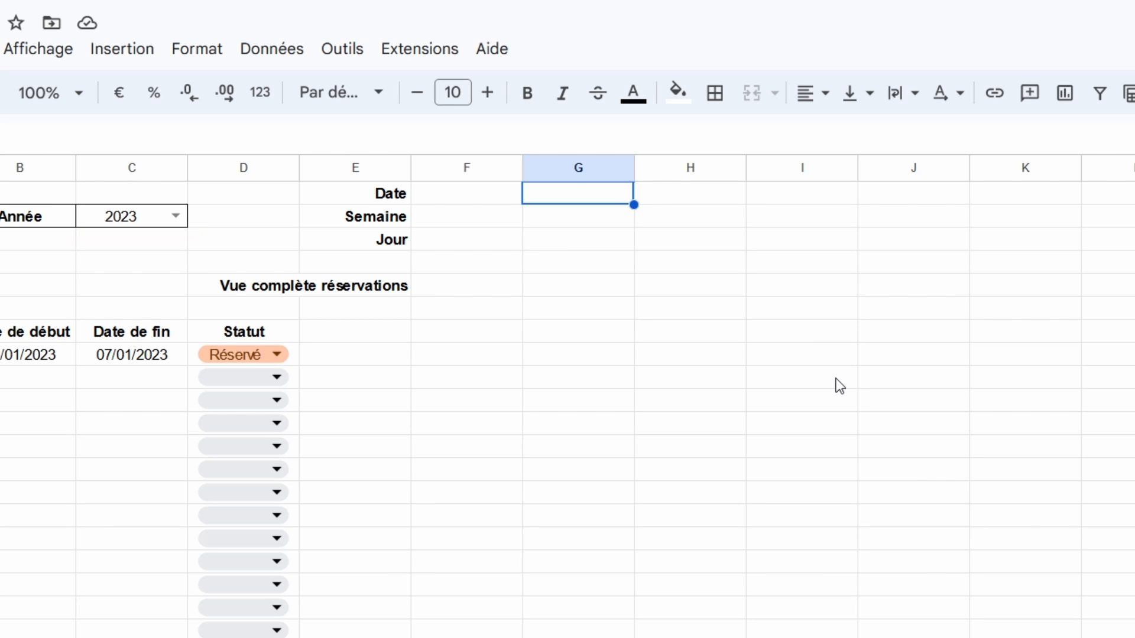
{"action": "type", "text": "="}
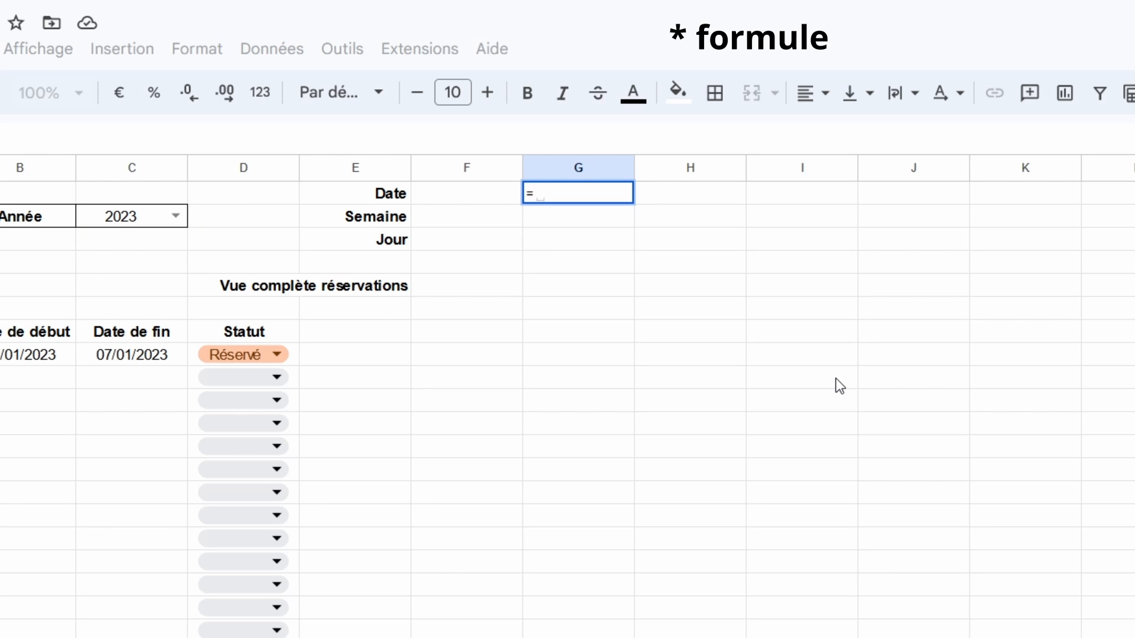
{"action": "type", "text": "D"}
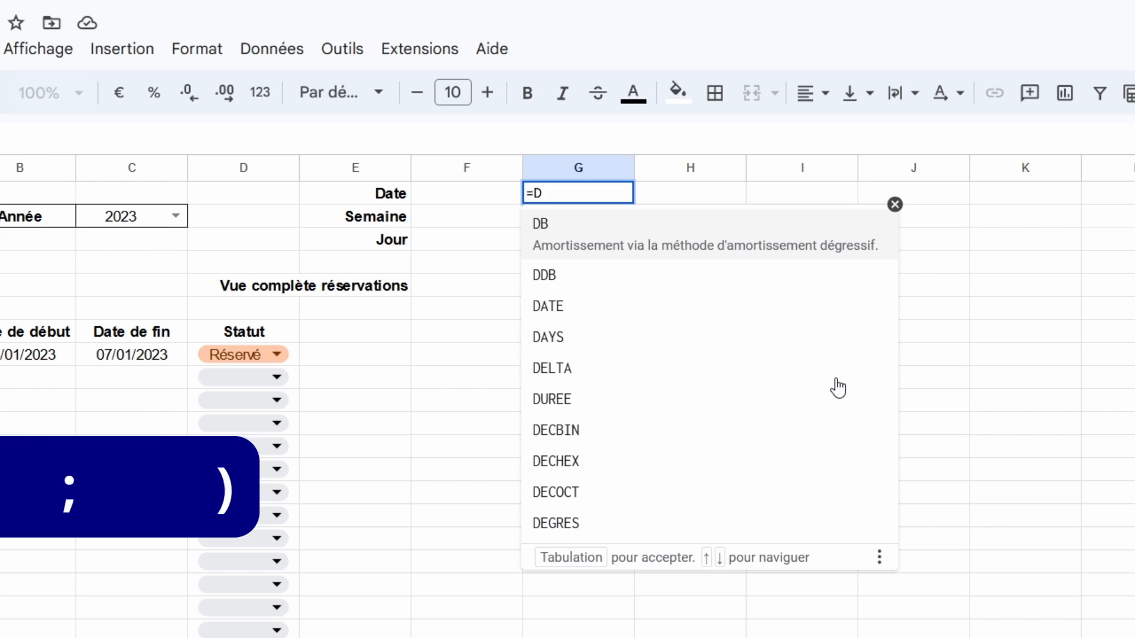
{"action": "type", "text": "ATE"}
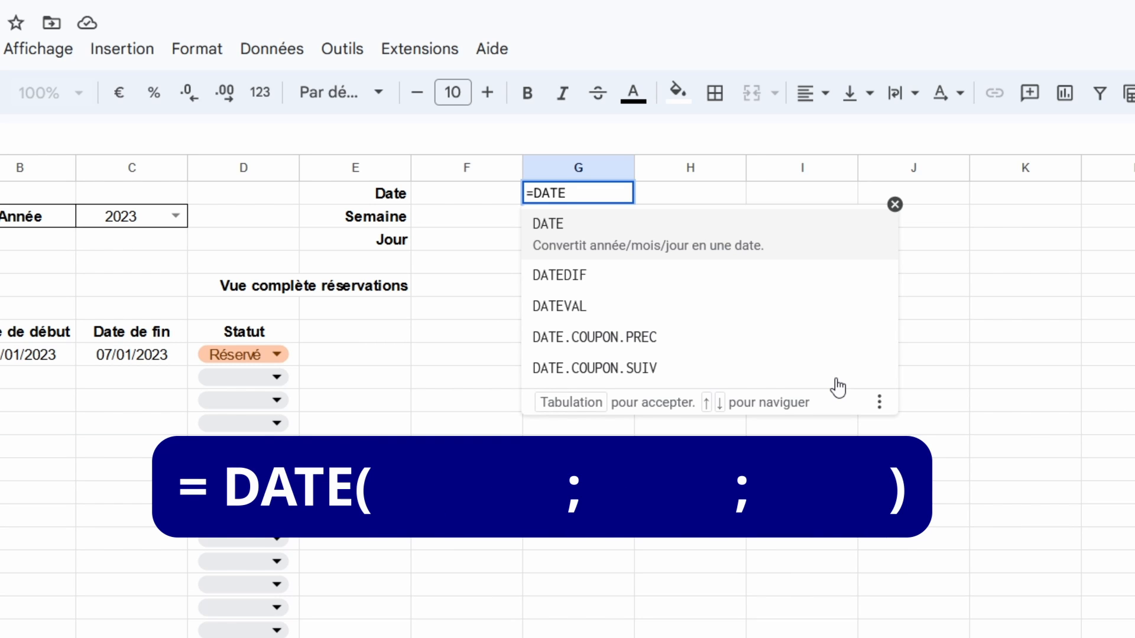
{"action": "type", "text": "("}
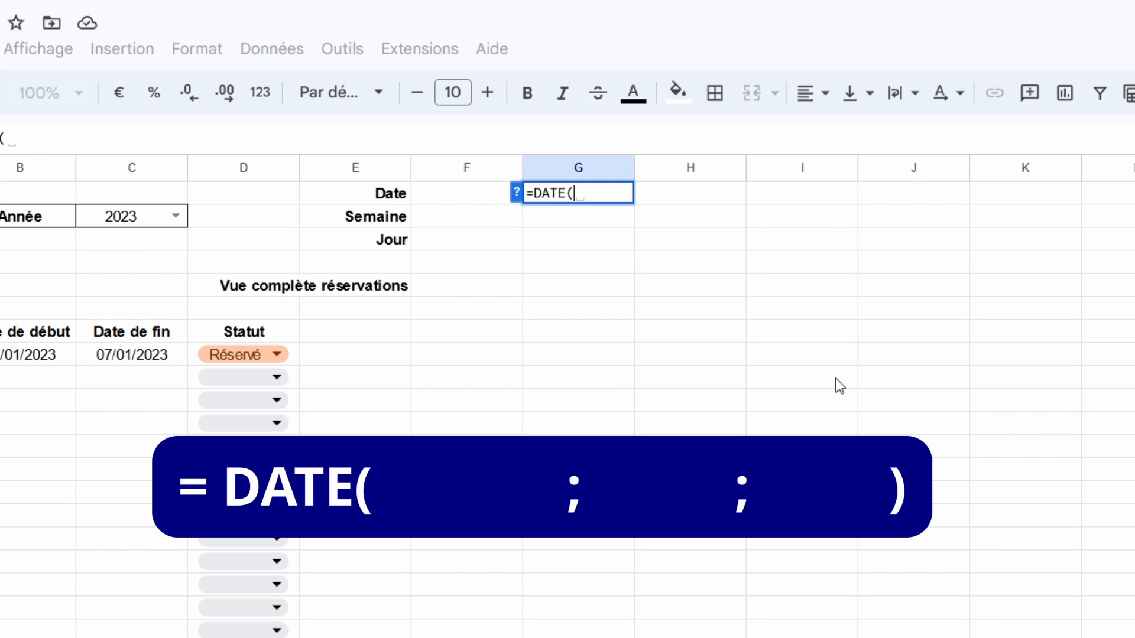
{"action": "left_click", "coordinate": [141, 218]}
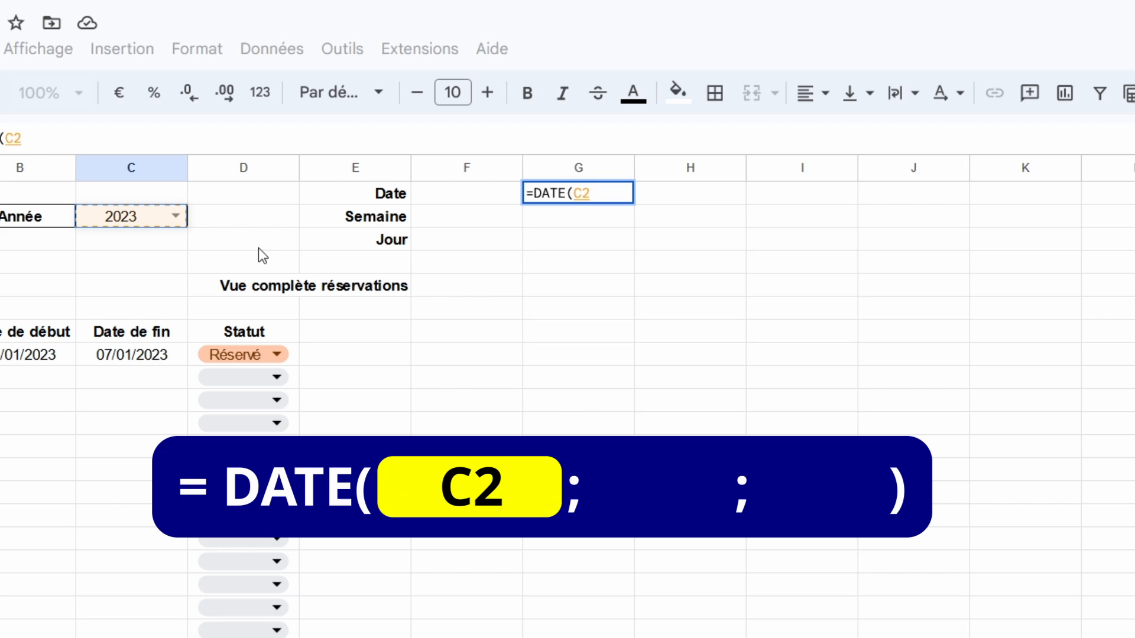
{"action": "type", "text": ";"}
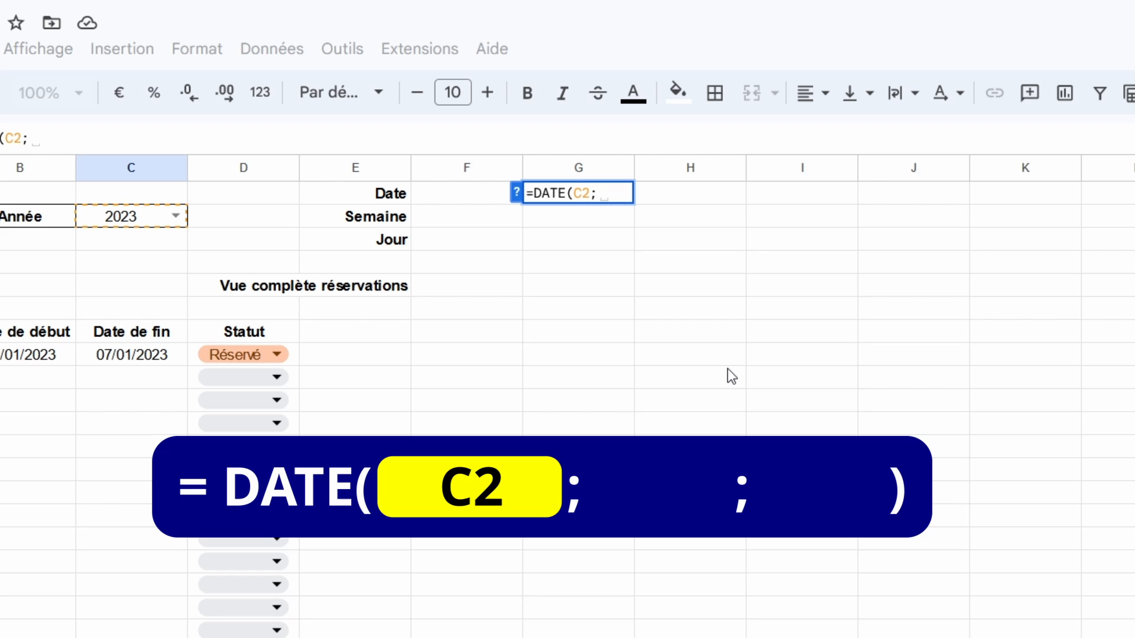
{"action": "type", "text": "1"}
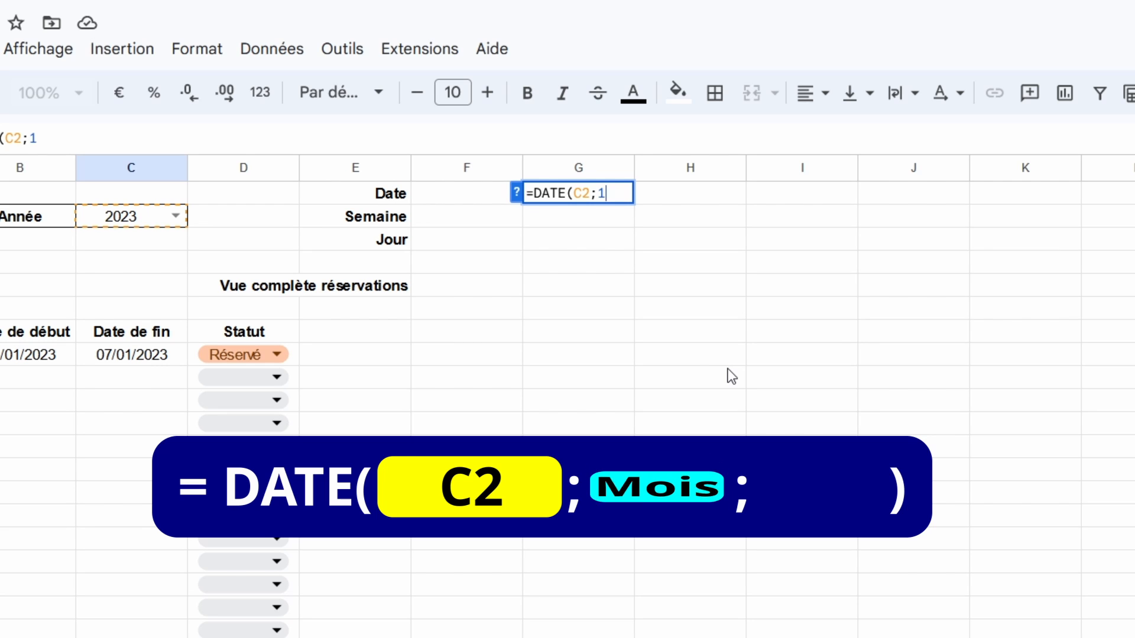
{"action": "type", "text": ";"}
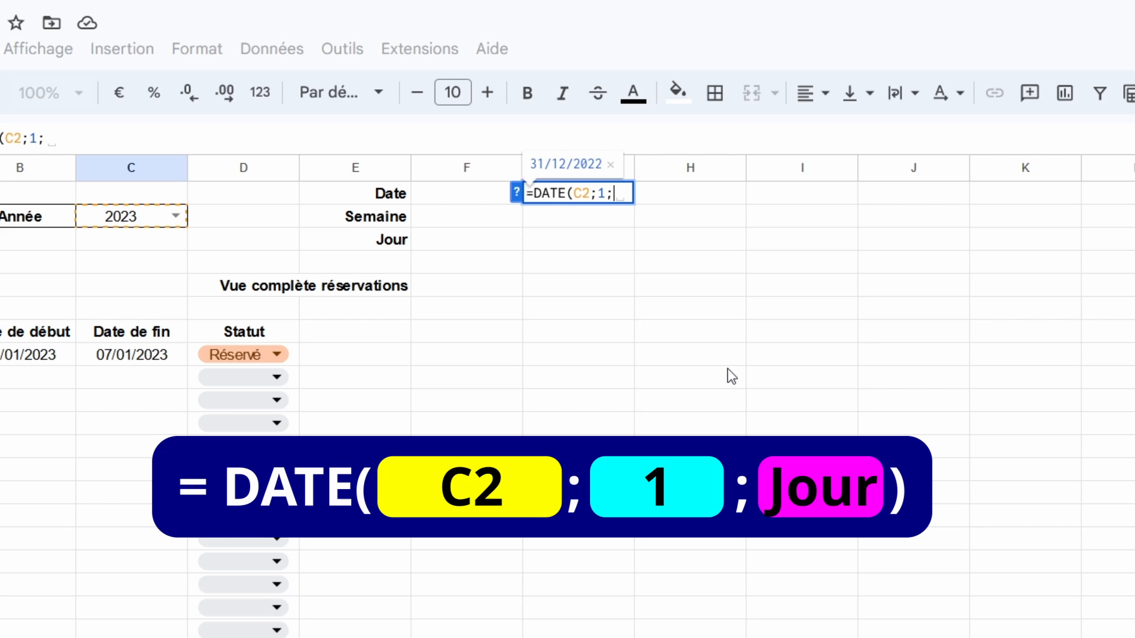
{"action": "type", "text": "1"}
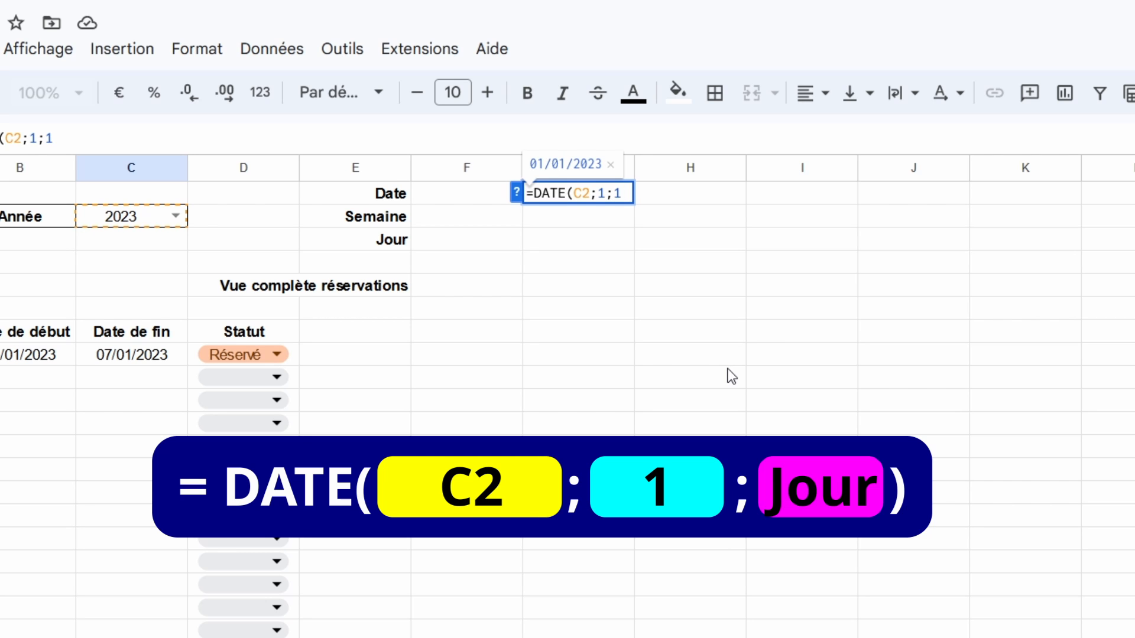
{"action": "type", "text": ")"}
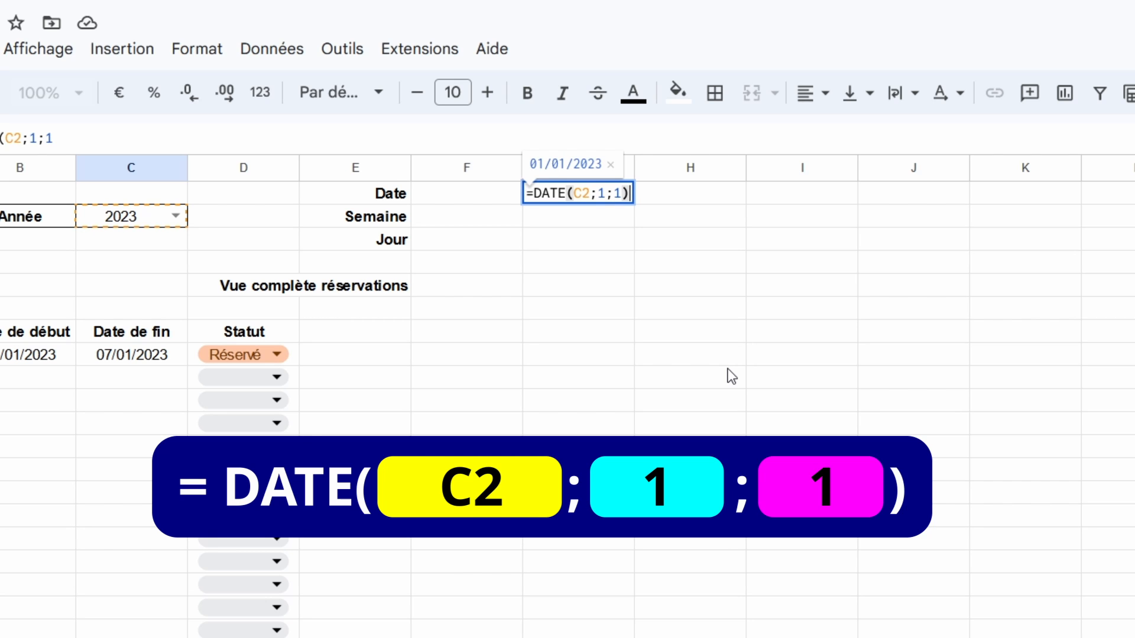
{"action": "key", "text": "Return"}
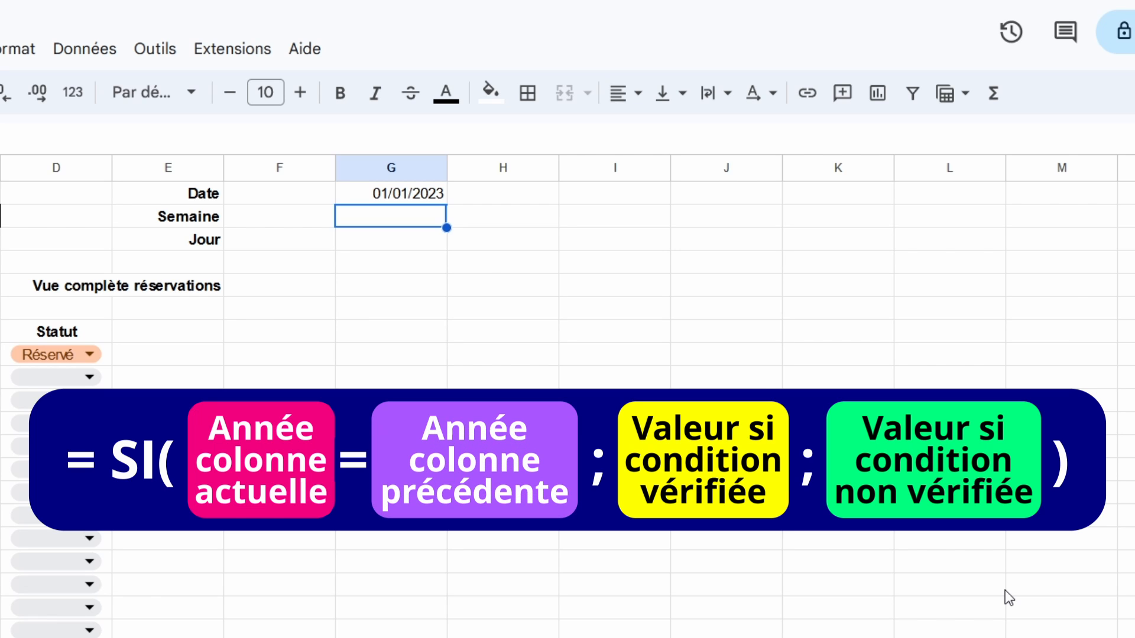
Enter the formula =SI(ANNEE(G1+1)=ANNEE(G1);G1+1;"") in H1 to generate the following day within the same year
{"action": "left_click", "coordinate": [530, 201]}
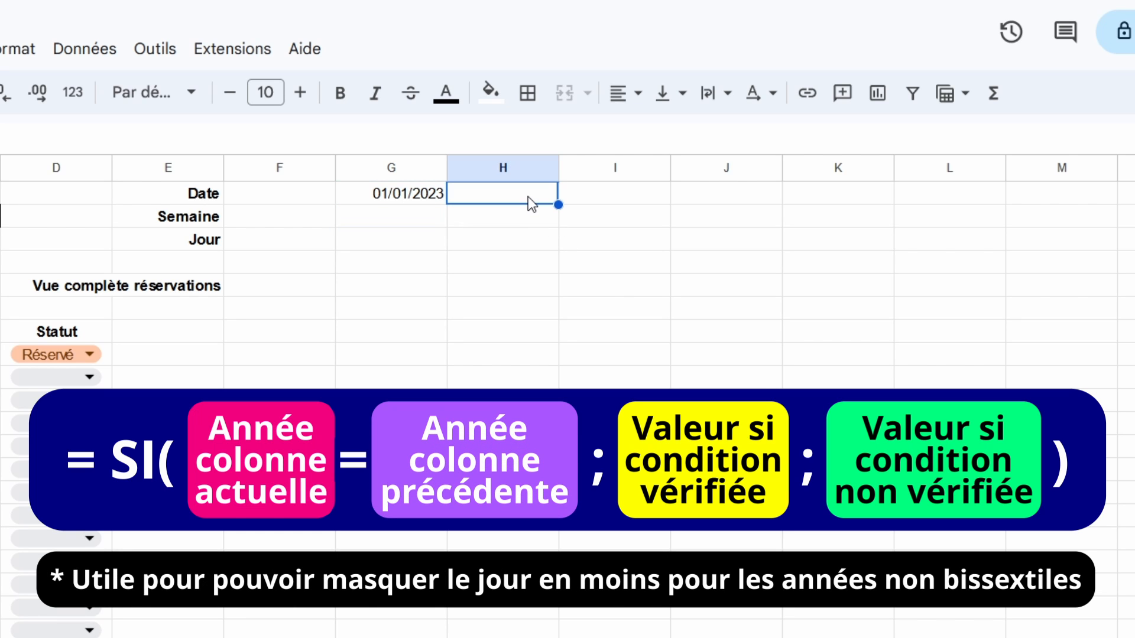
{"action": "type", "text": "=SI"}
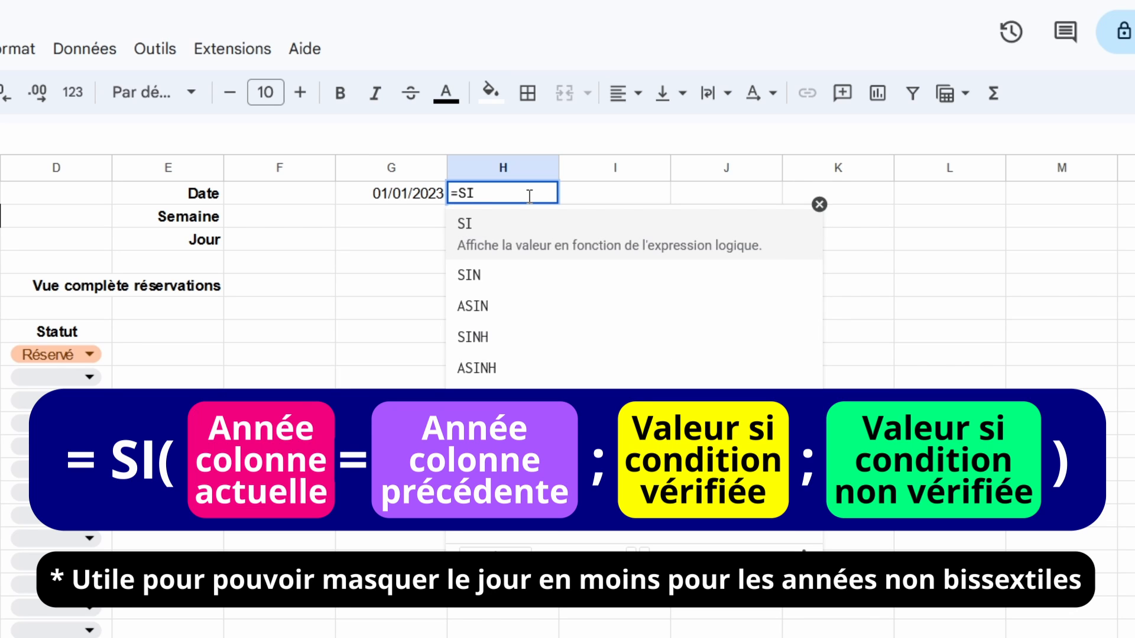
{"action": "type", "text": "("}
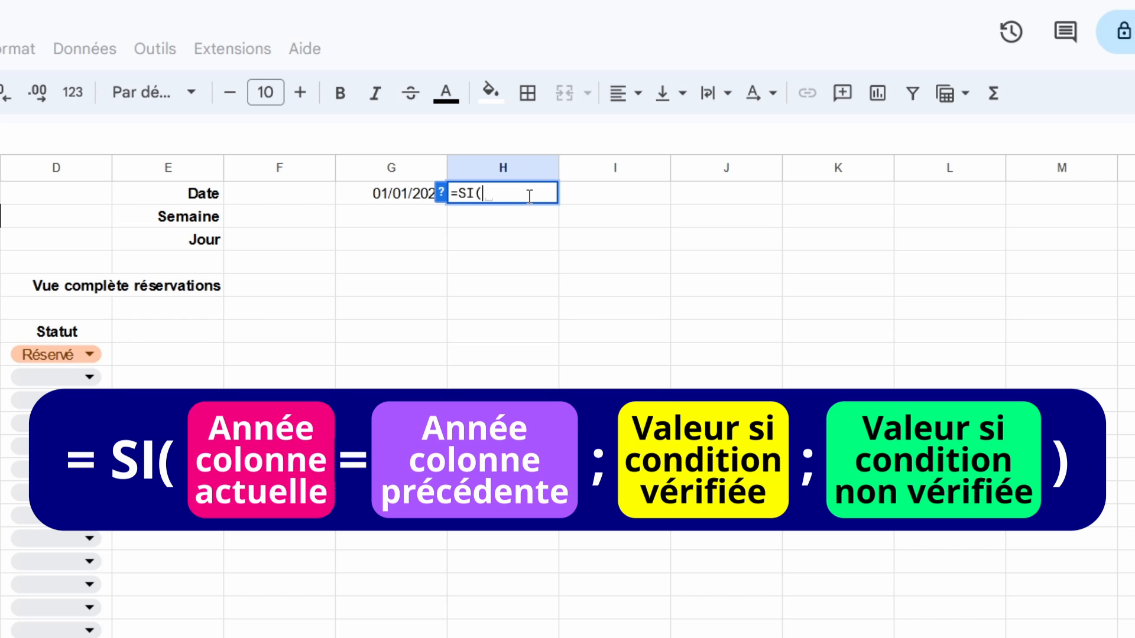
{"action": "type", "text": "AN"}
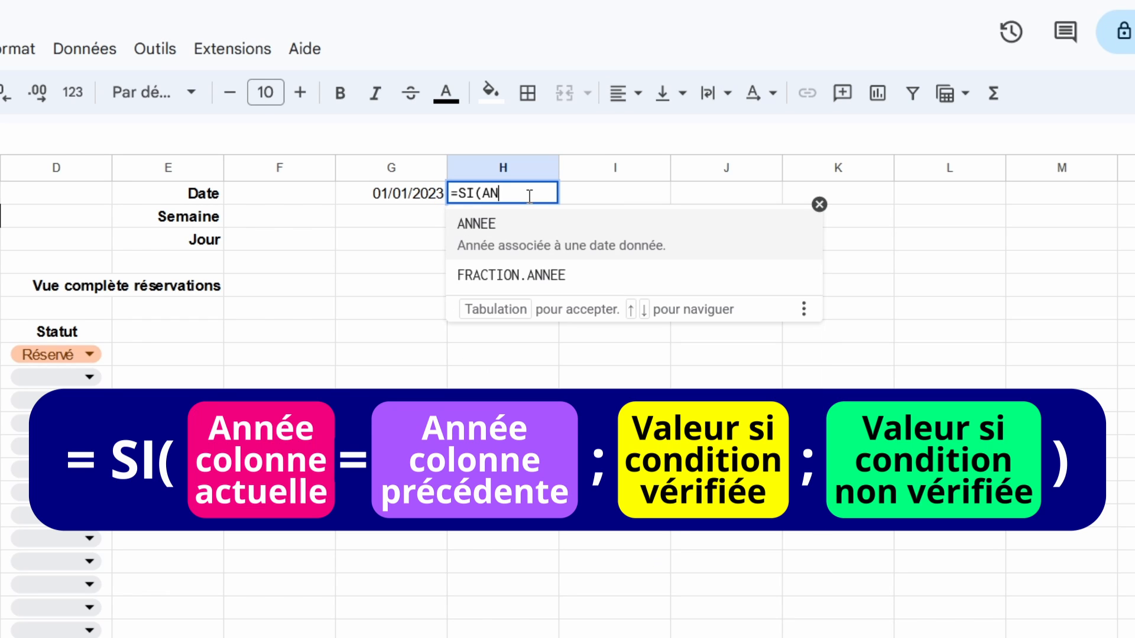
{"action": "type", "text": "NEE("}
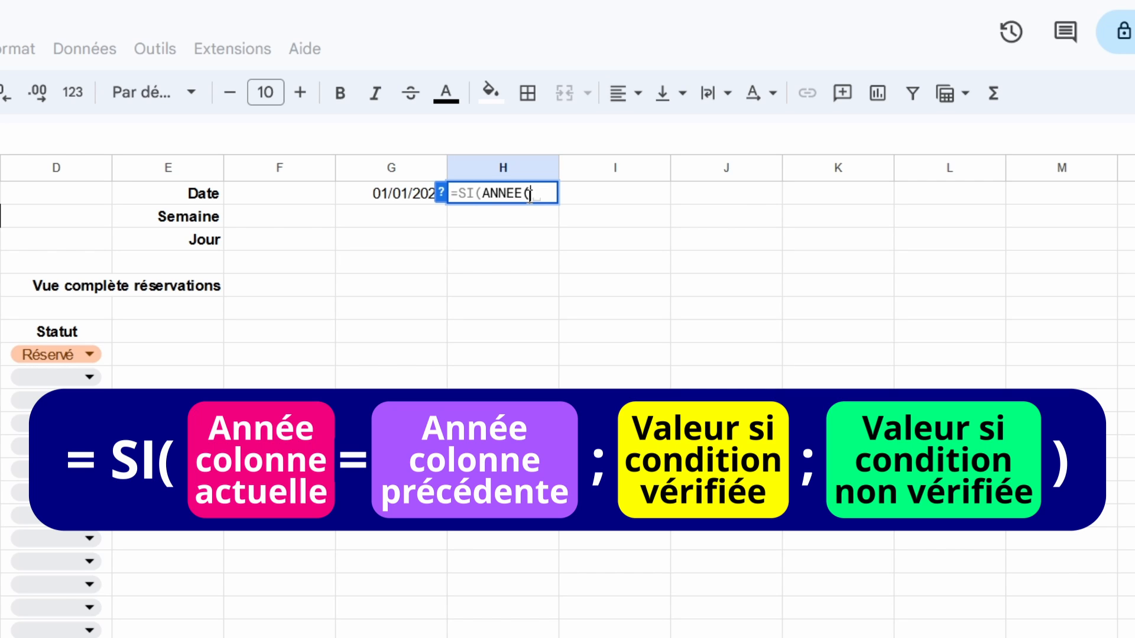
{"action": "left_click", "coordinate": [378, 197]}
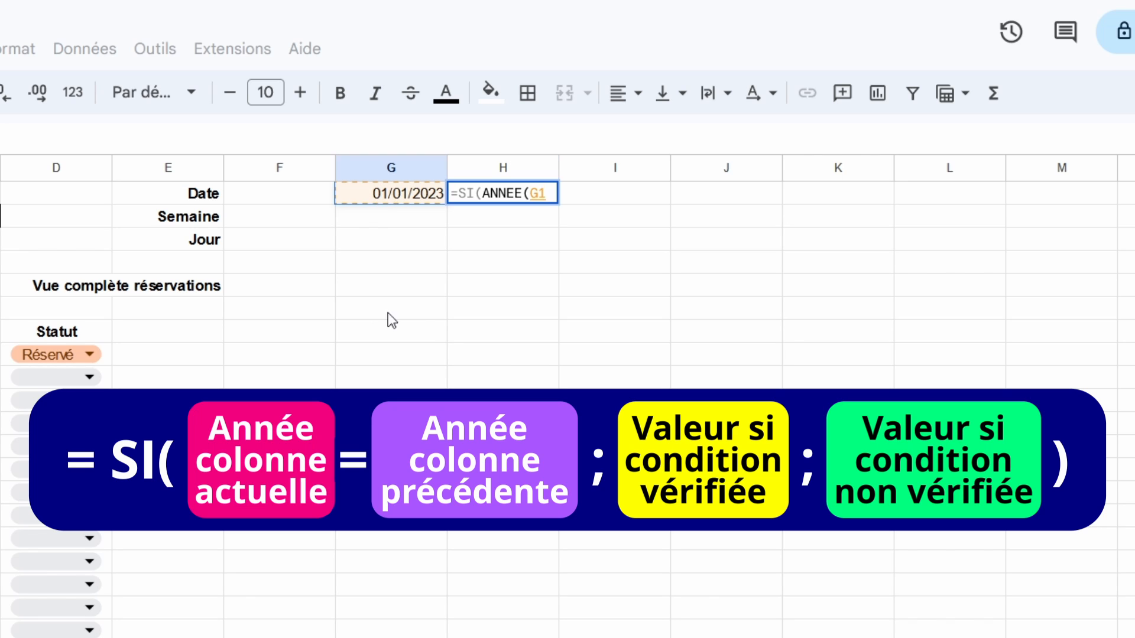
{"action": "type", "text": "+"}
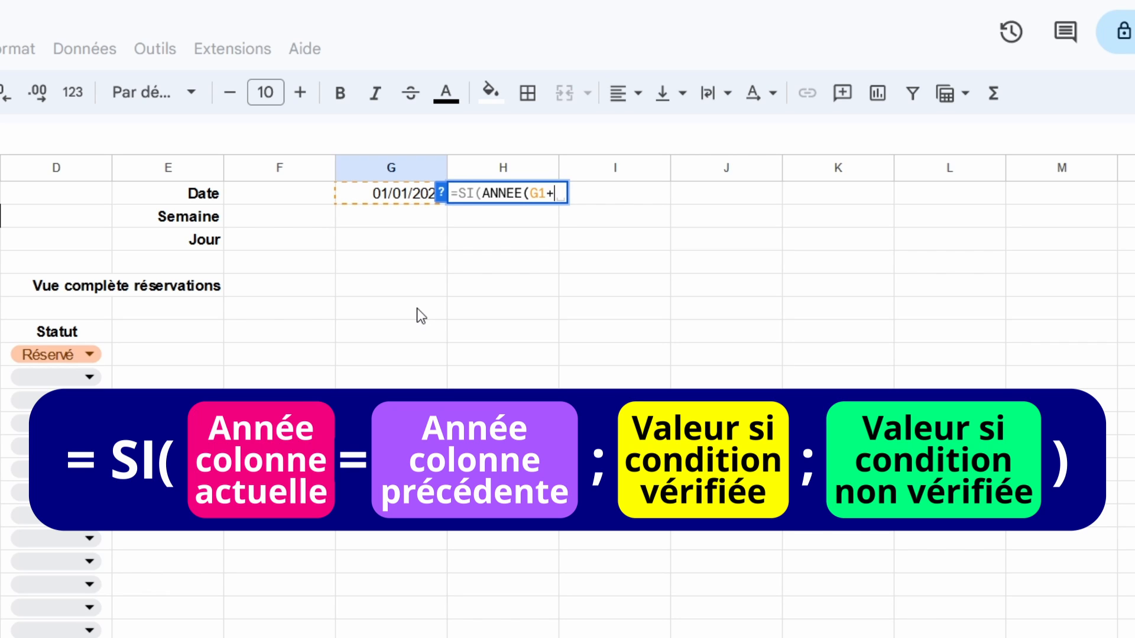
{"action": "type", "text": "1)"}
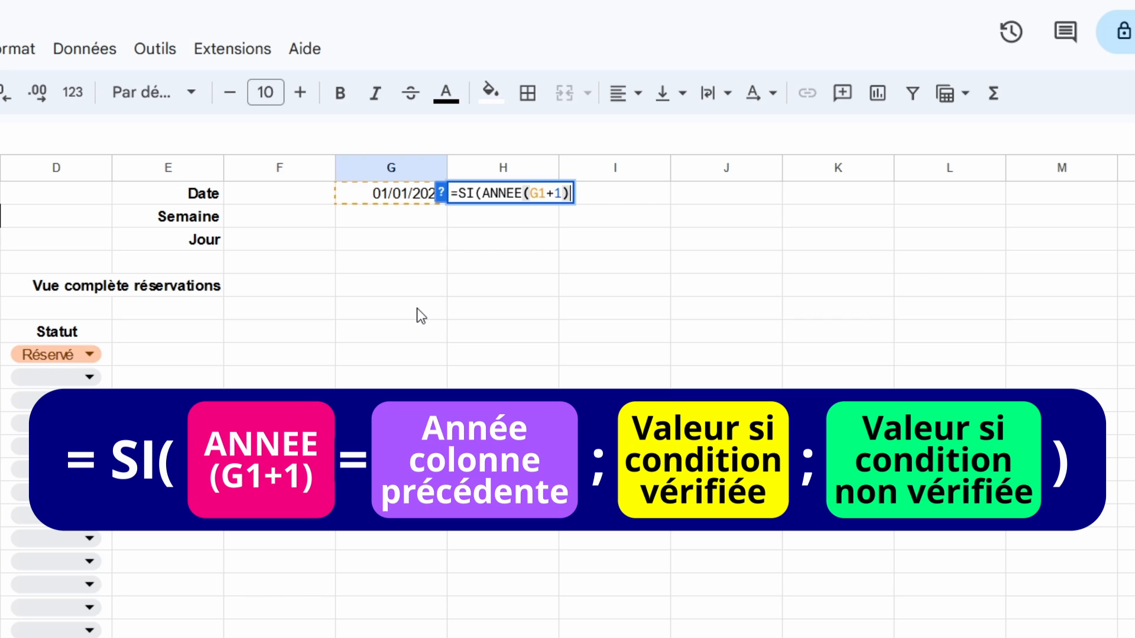
{"action": "type", "text": "="}
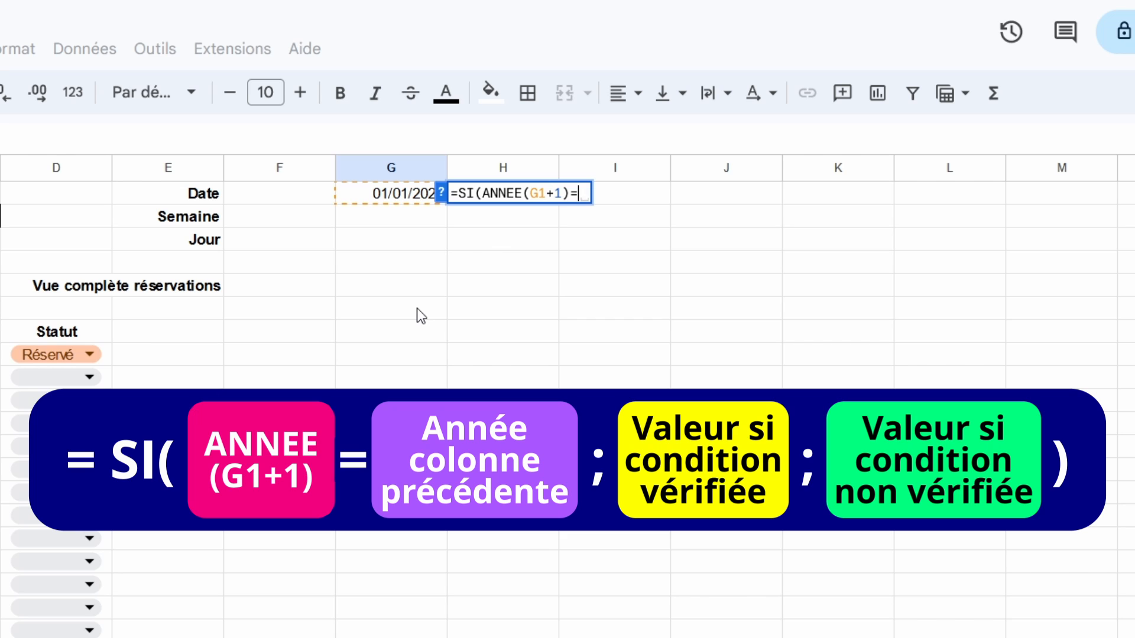
{"action": "type", "text": "ANNEE"}
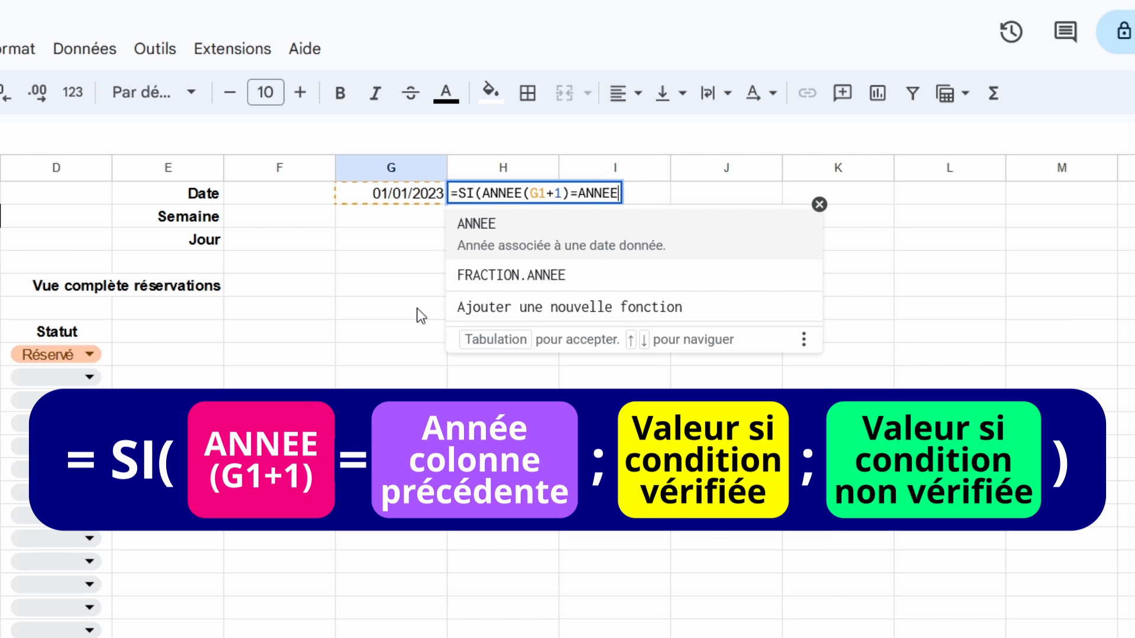
{"action": "type", "text": "("}
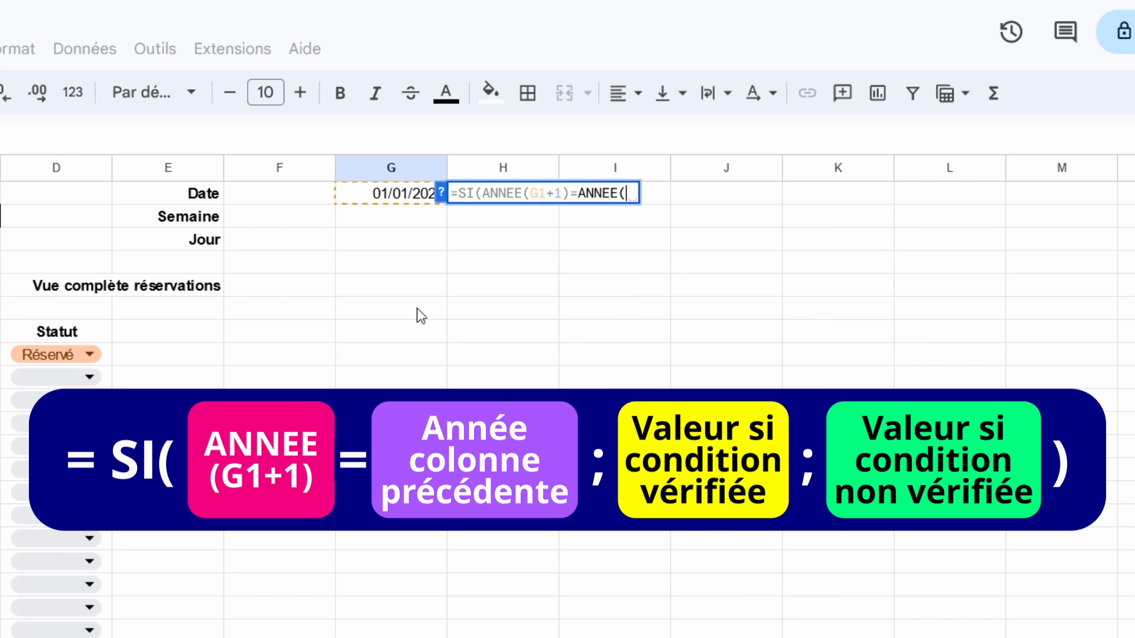
{"action": "left_click", "coordinate": [404, 194]}
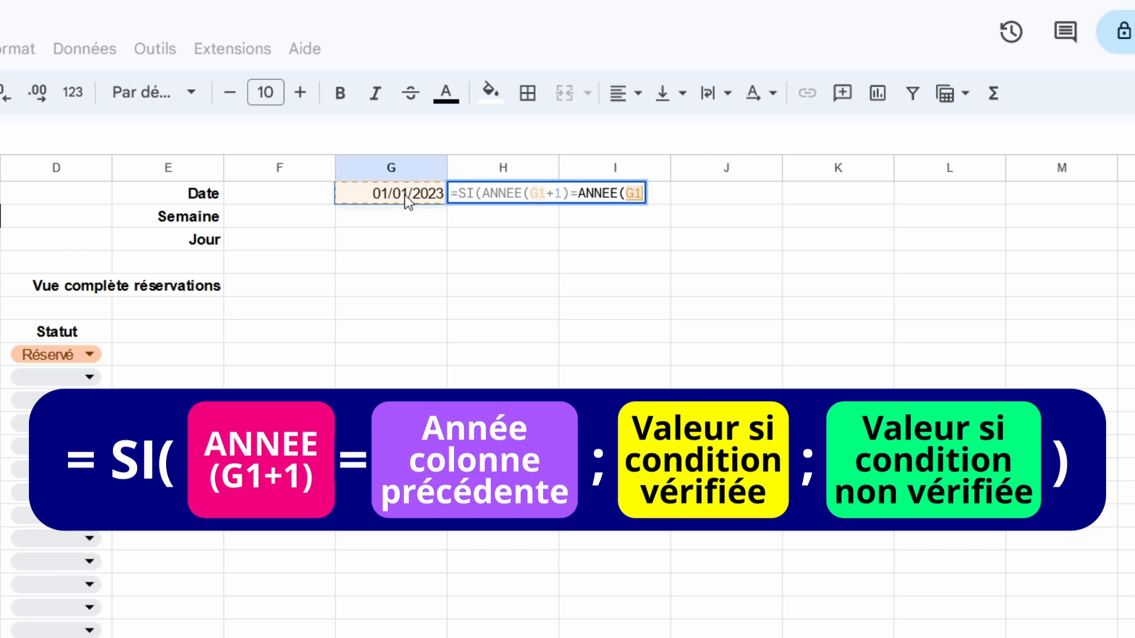
{"action": "type", "text": ");"}
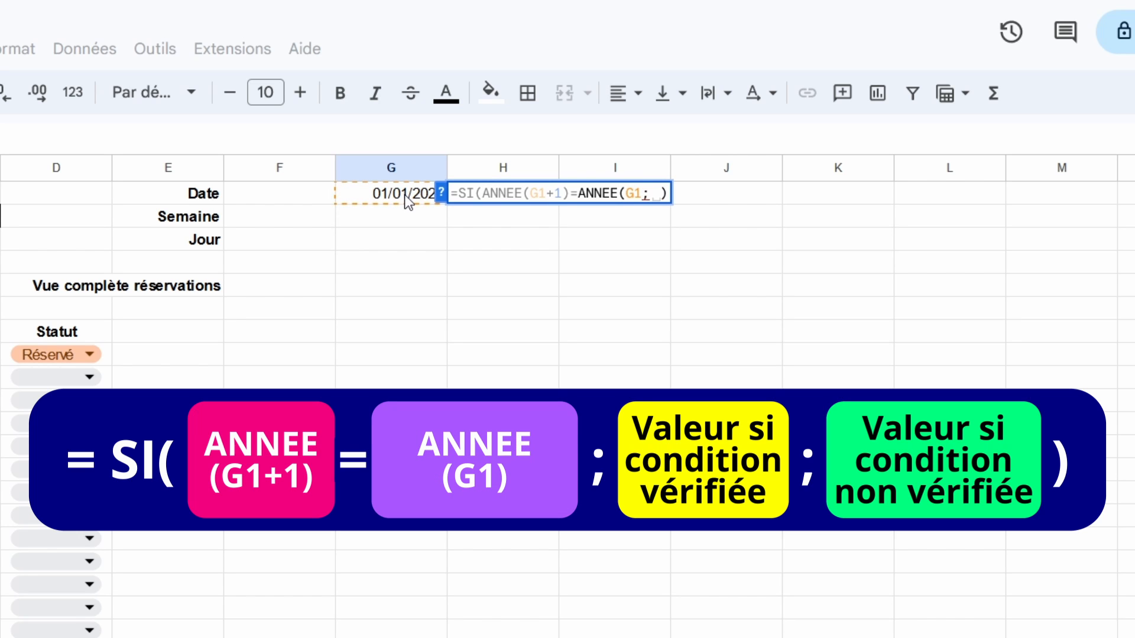
{"action": "key", "text": "BackSpace"}
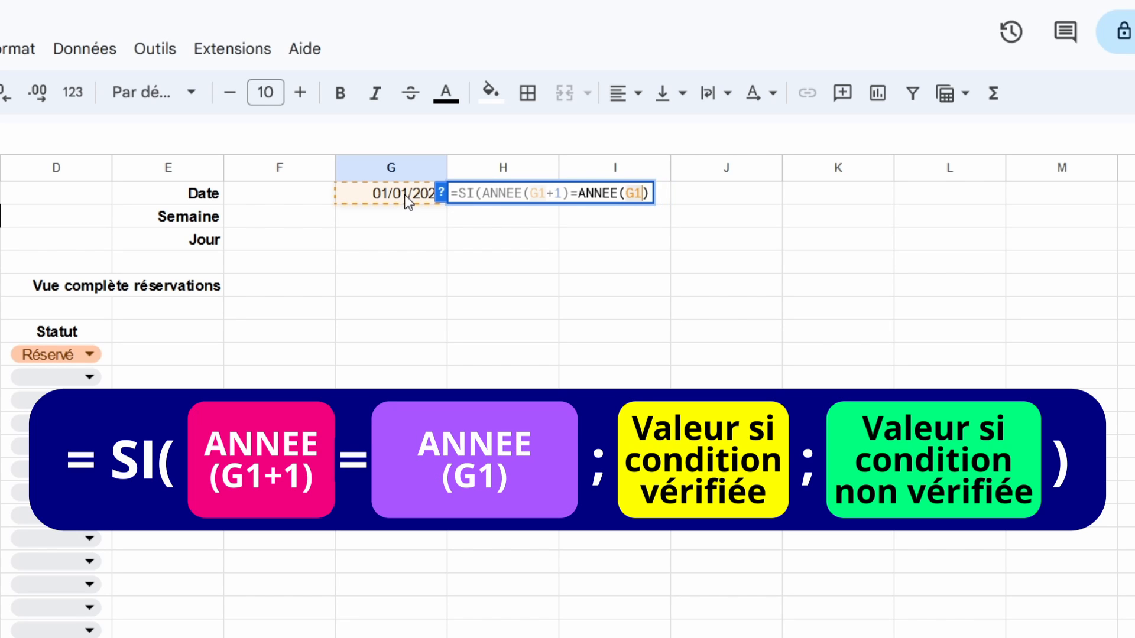
{"action": "type", "text": ");"}
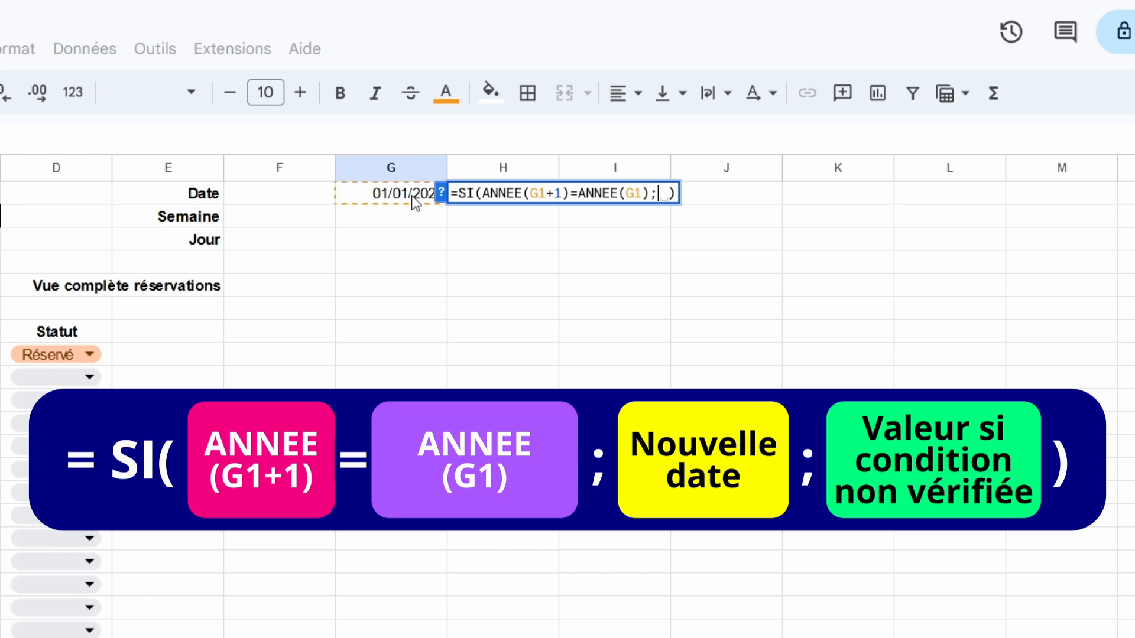
{"action": "left_click", "coordinate": [412, 197]}
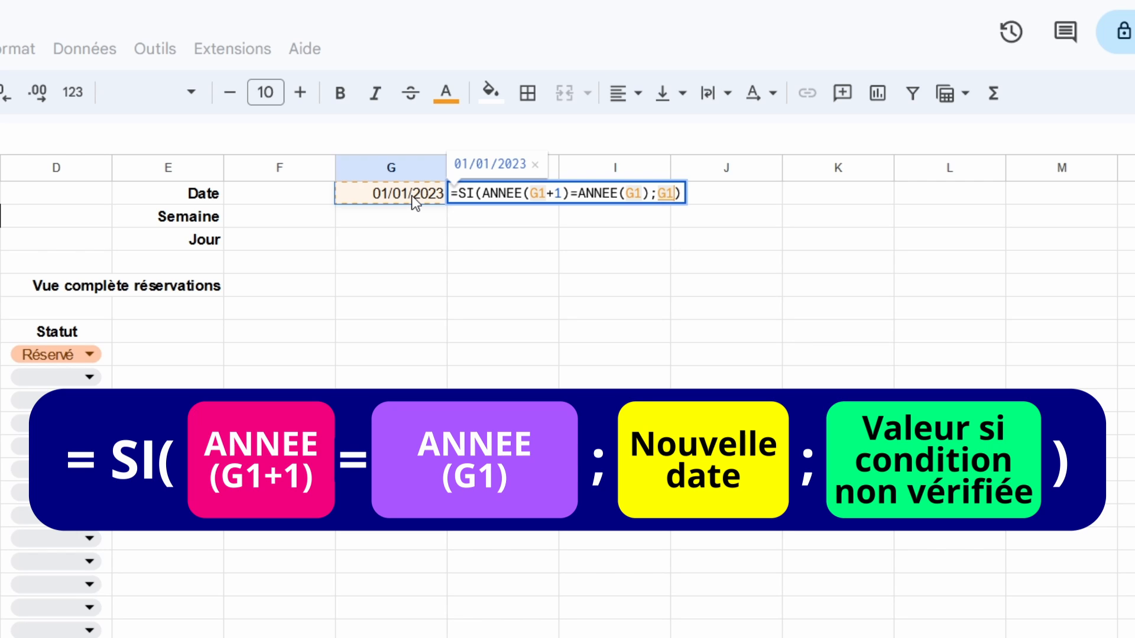
{"action": "type", "text": "+ "}
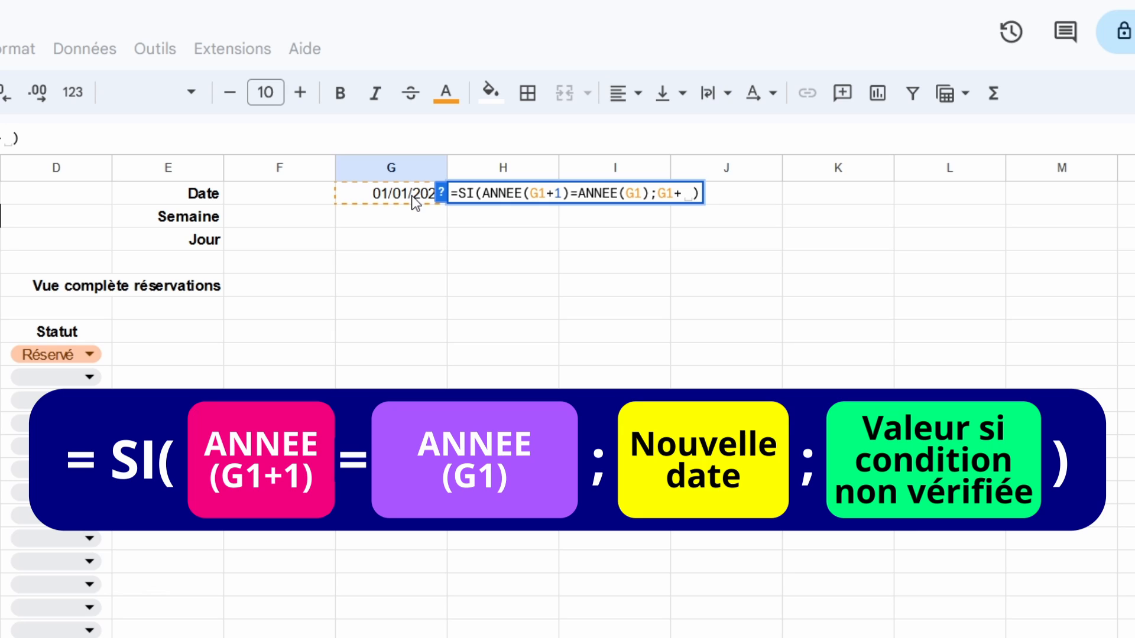
{"action": "type", "text": "1;"}
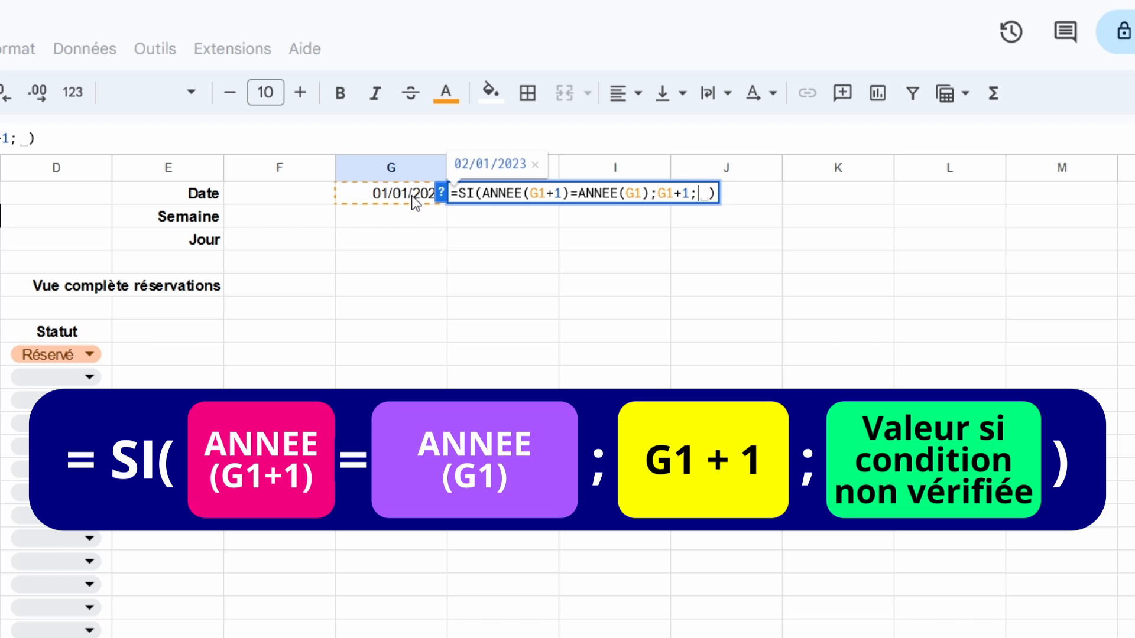
{"action": "type", "text": "\"\""}
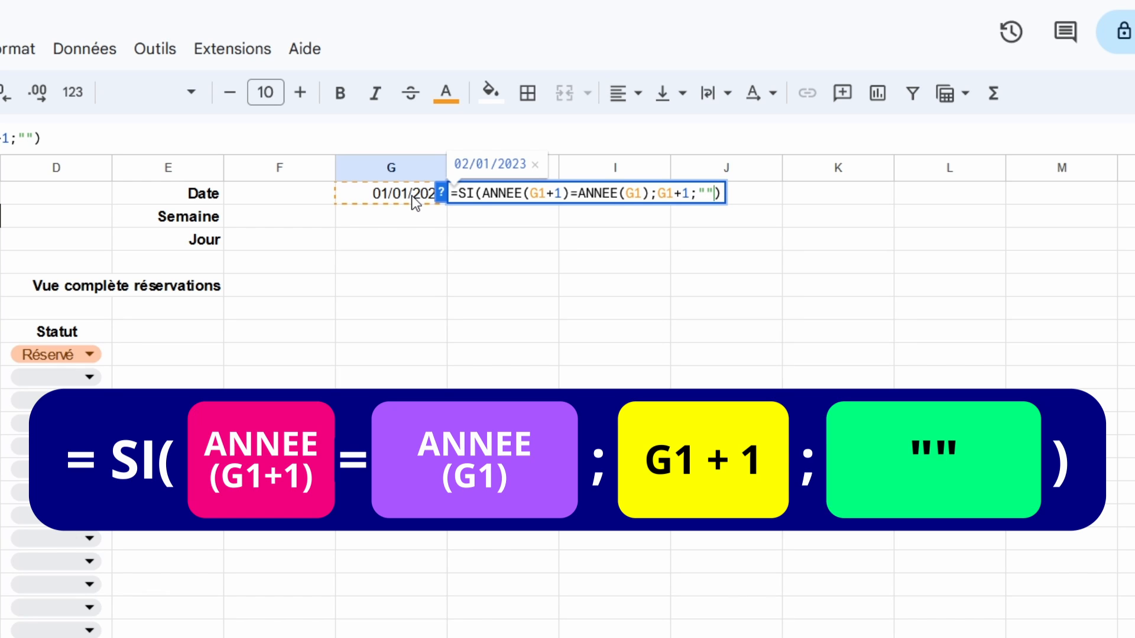
{"action": "key", "text": "Return"}
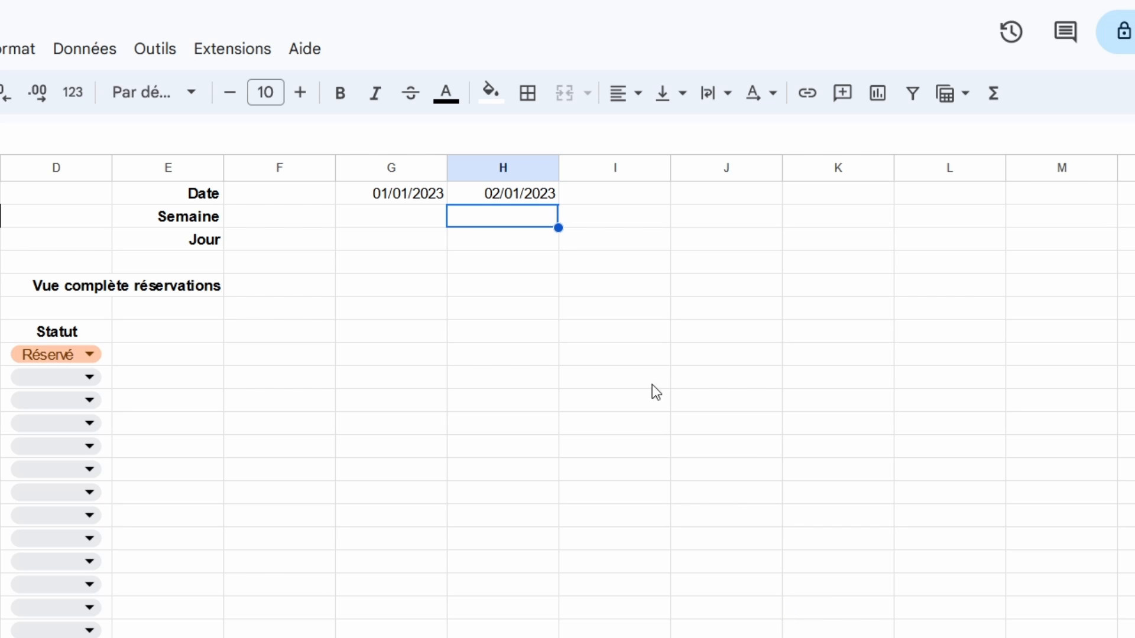
Copy the next-day formula from H1 across the range H1:NH1 to generate the dates for the whole year
{"action": "left_click", "coordinate": [538, 195]}
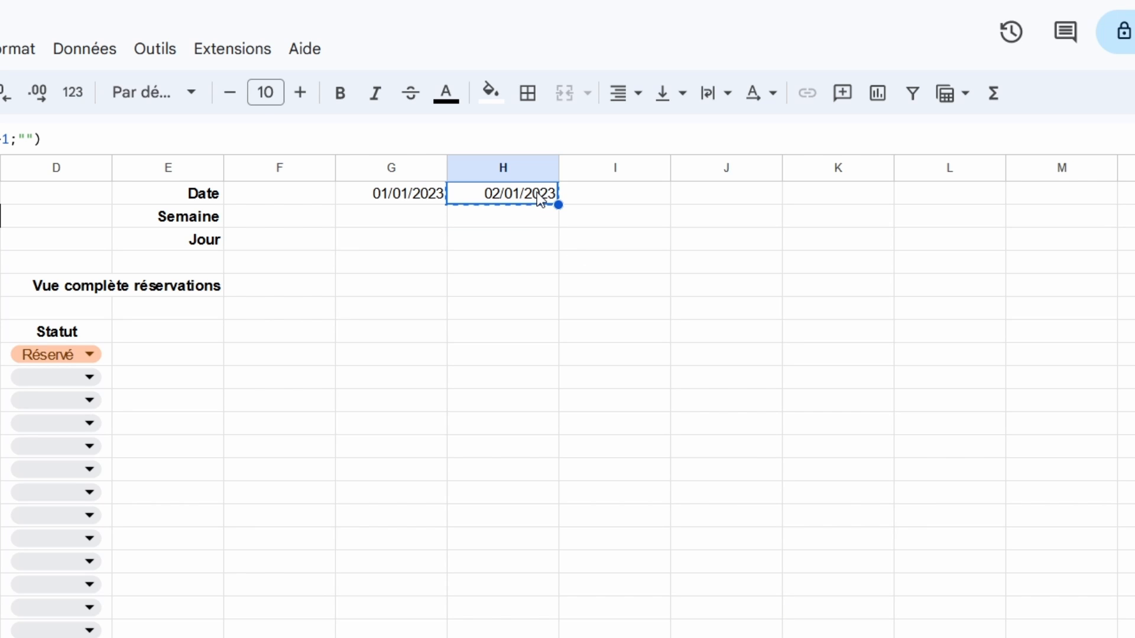
{"action": "key", "text": "ctrl+c"}
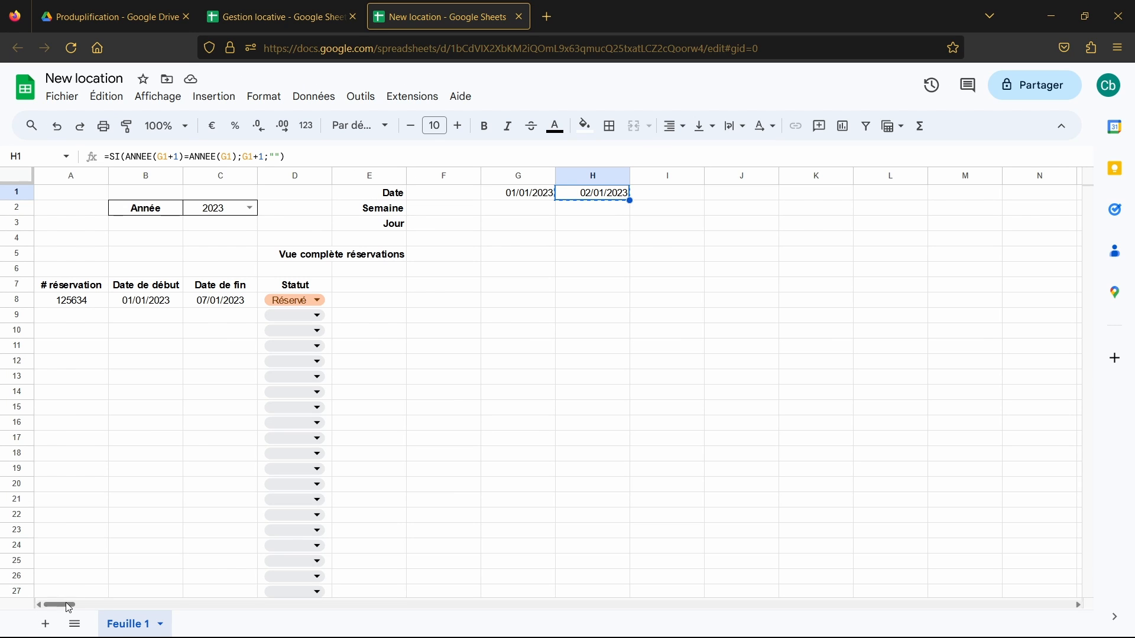
{"action": "left_click_drag", "start_coordinate": [59, 607], "coordinate": [1086, 623]}
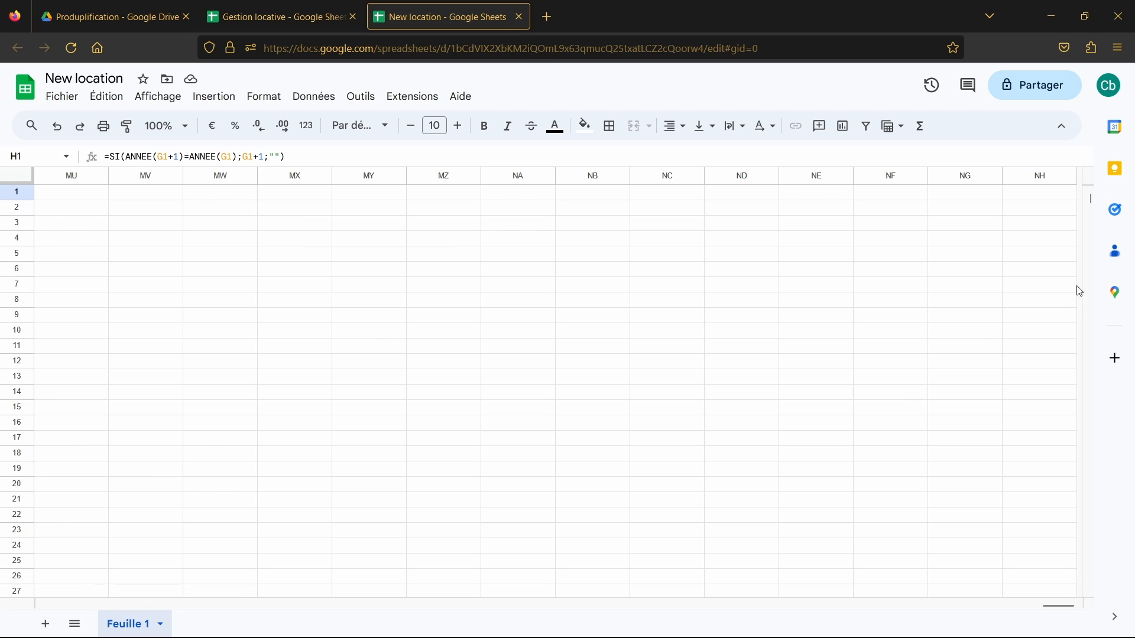
{"action": "left_click", "coordinate": [1035, 195], "text": "shift"}
{"action": "key", "text": "ctrl+v"}
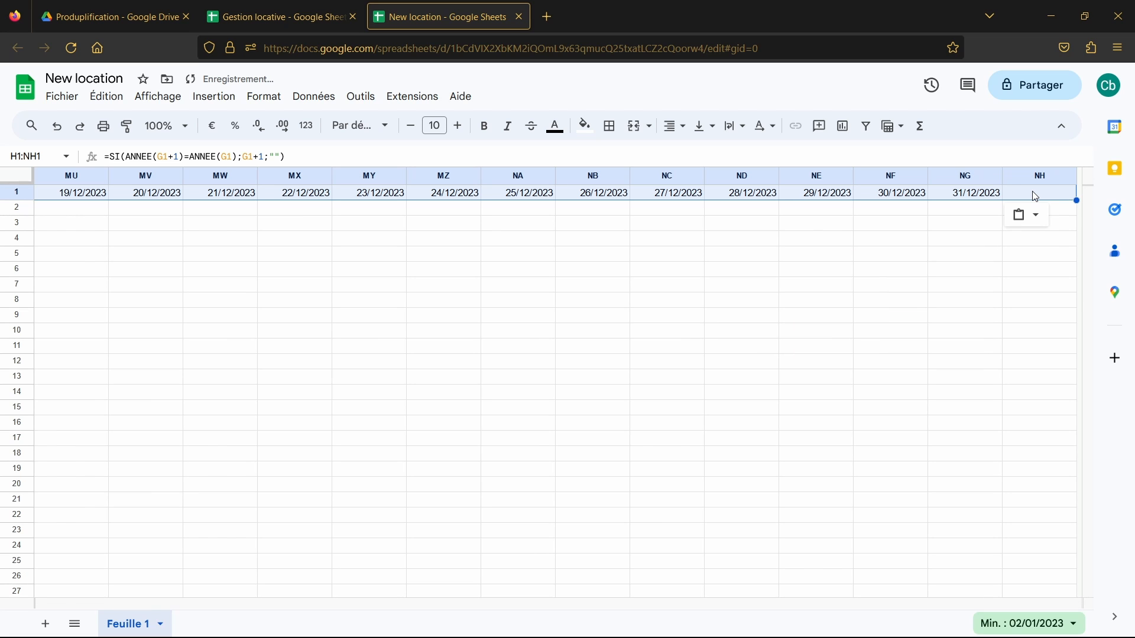
Rotate the dates in G1:NH1 to read vertically upwards
{"action": "left_click", "coordinate": [1035, 195]}
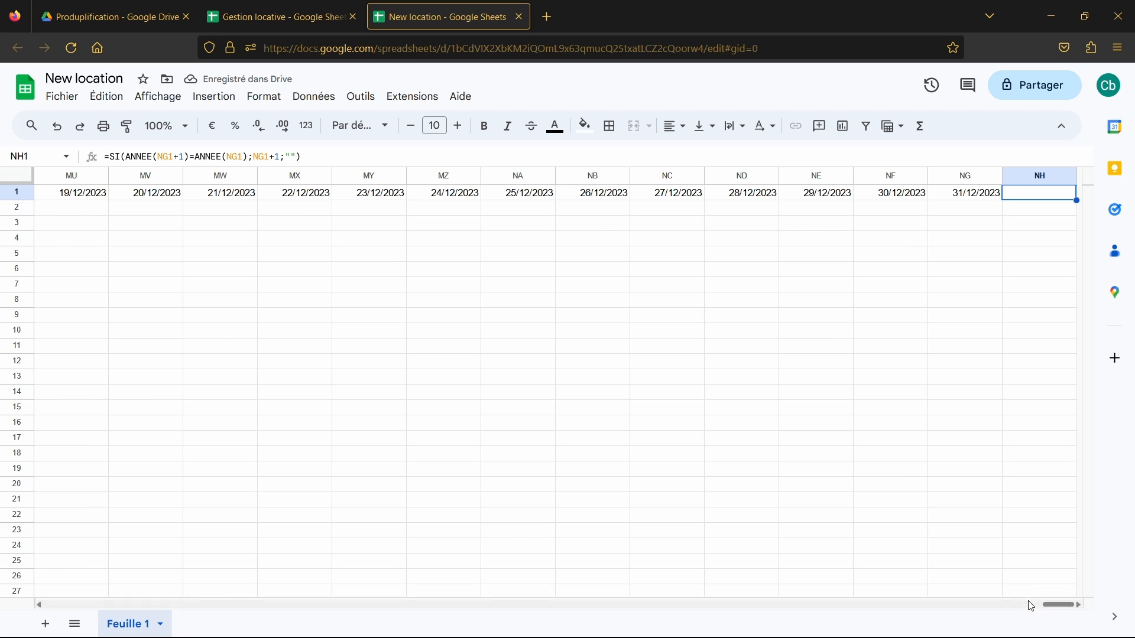
{"action": "left_click_drag", "start_coordinate": [1052, 604], "coordinate": [44, 594]}
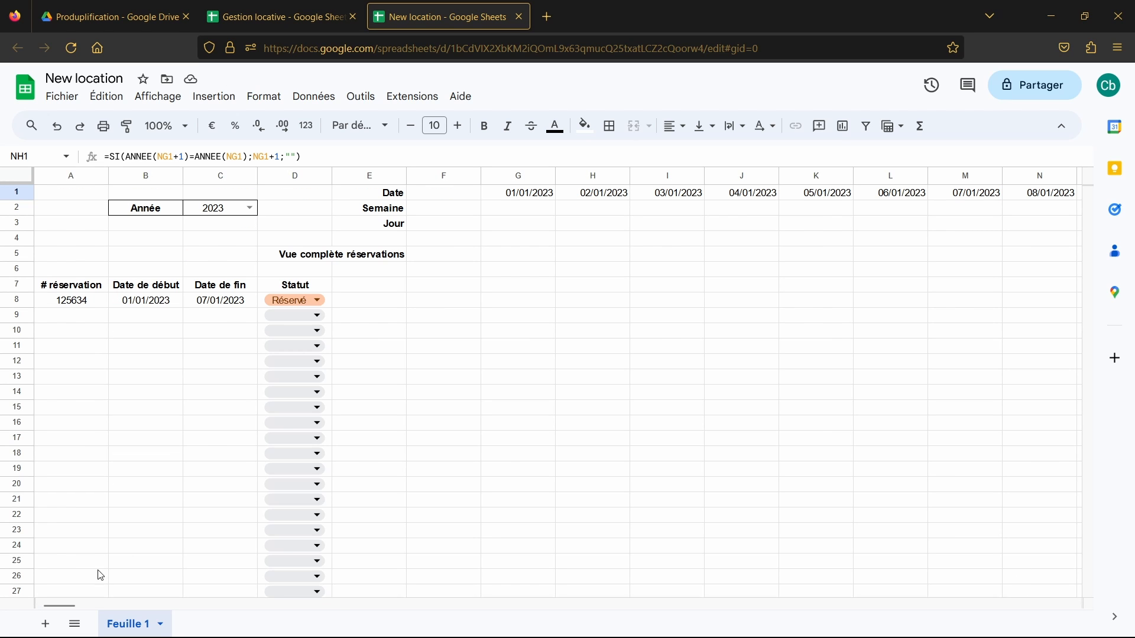
{"action": "left_click", "coordinate": [514, 197], "text": "shift"}
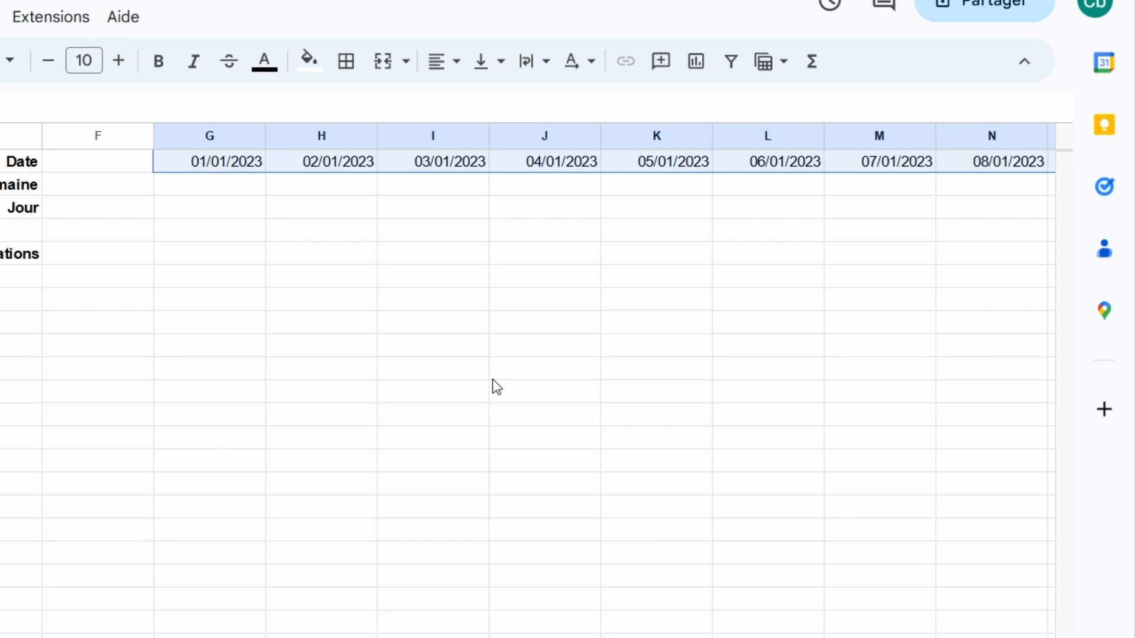
{"action": "left_click", "coordinate": [593, 64]}
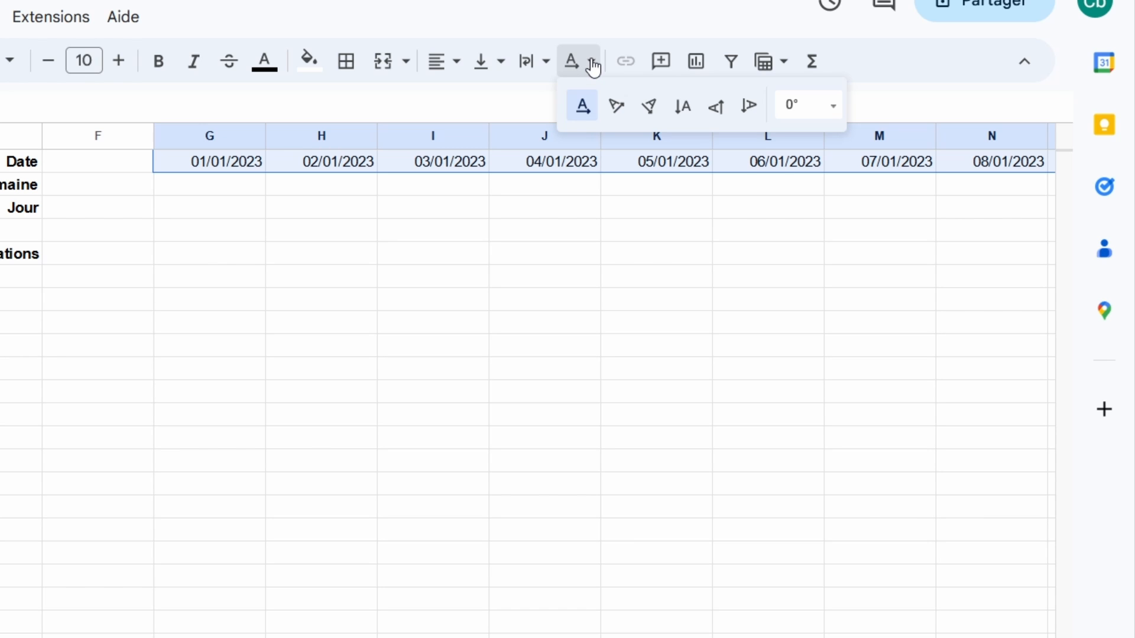
{"action": "left_click", "coordinate": [717, 107]}
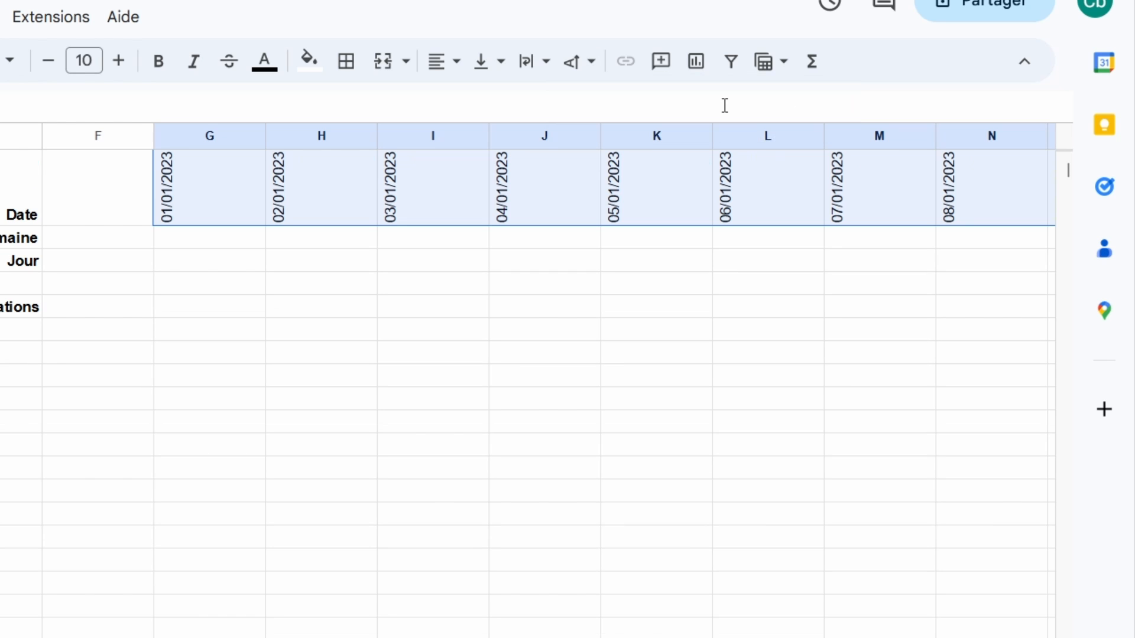
{"action": "left_click", "coordinate": [494, 515]}
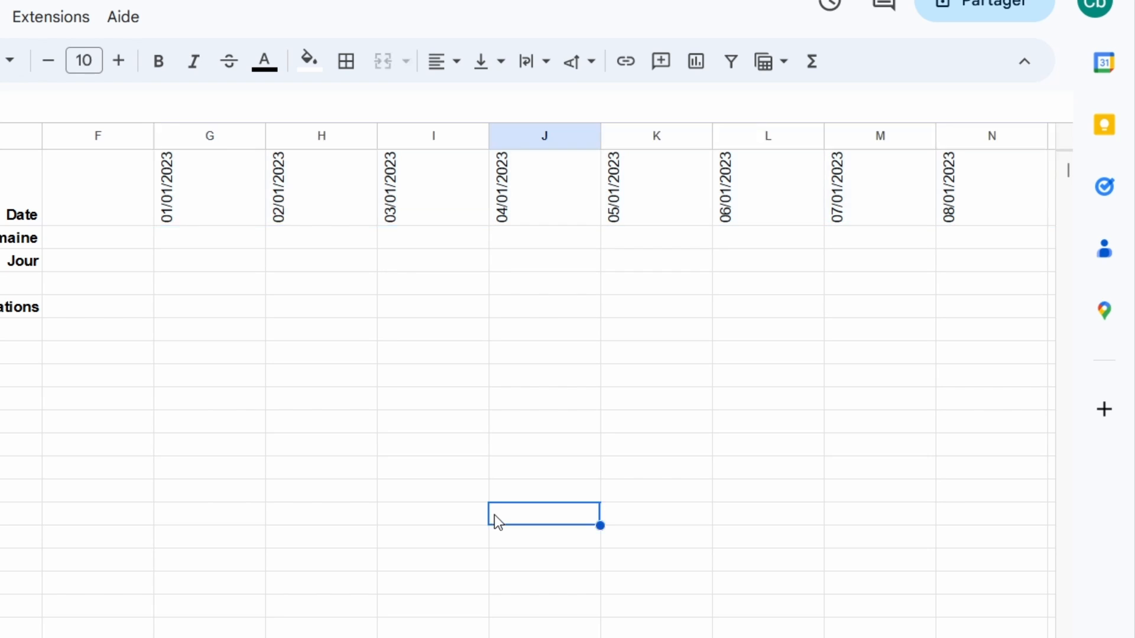
Narrow all the date columns G through NH to just fit the vertical dates
{"action": "left_click", "coordinate": [217, 139]}
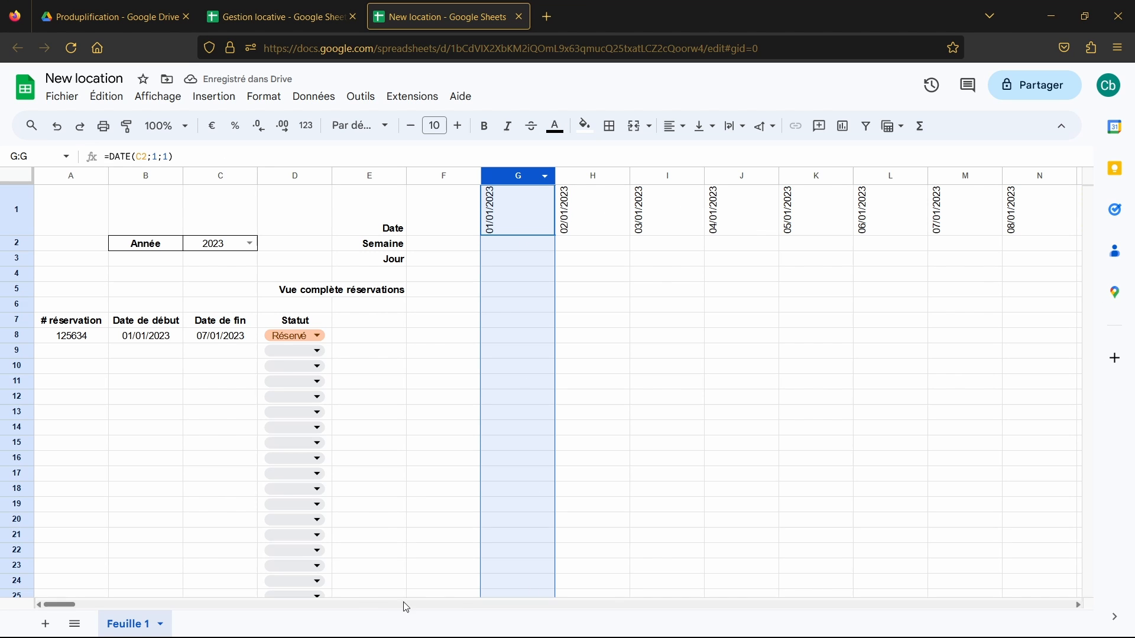
{"action": "left_click_drag", "start_coordinate": [58, 604], "coordinate": [1120, 576]}
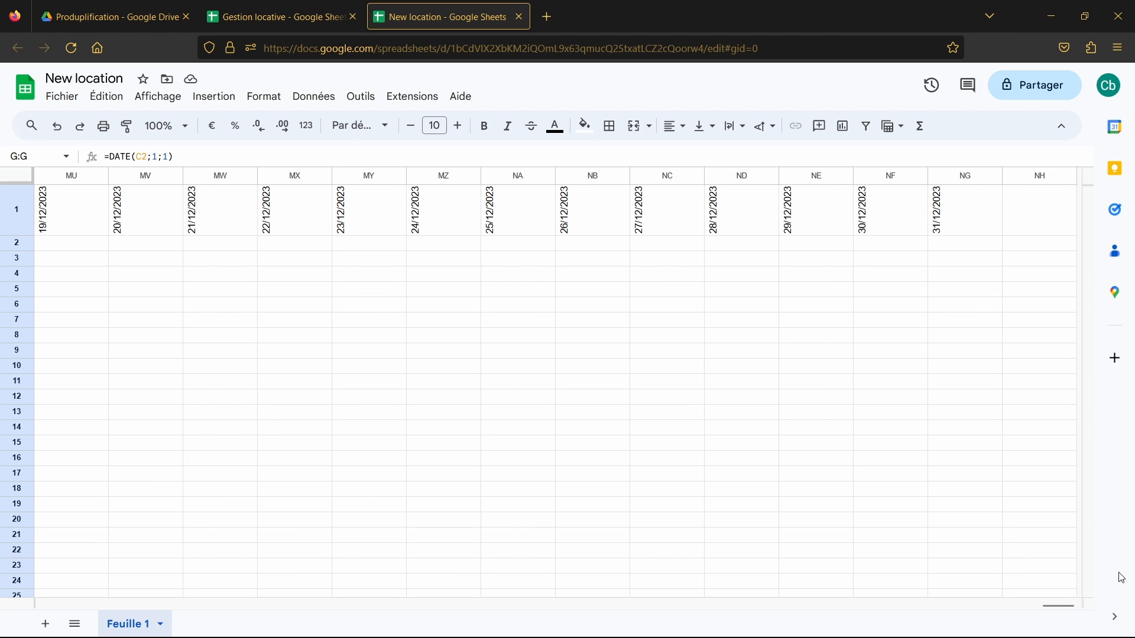
{"action": "left_click", "coordinate": [1041, 175], "text": "shift"}
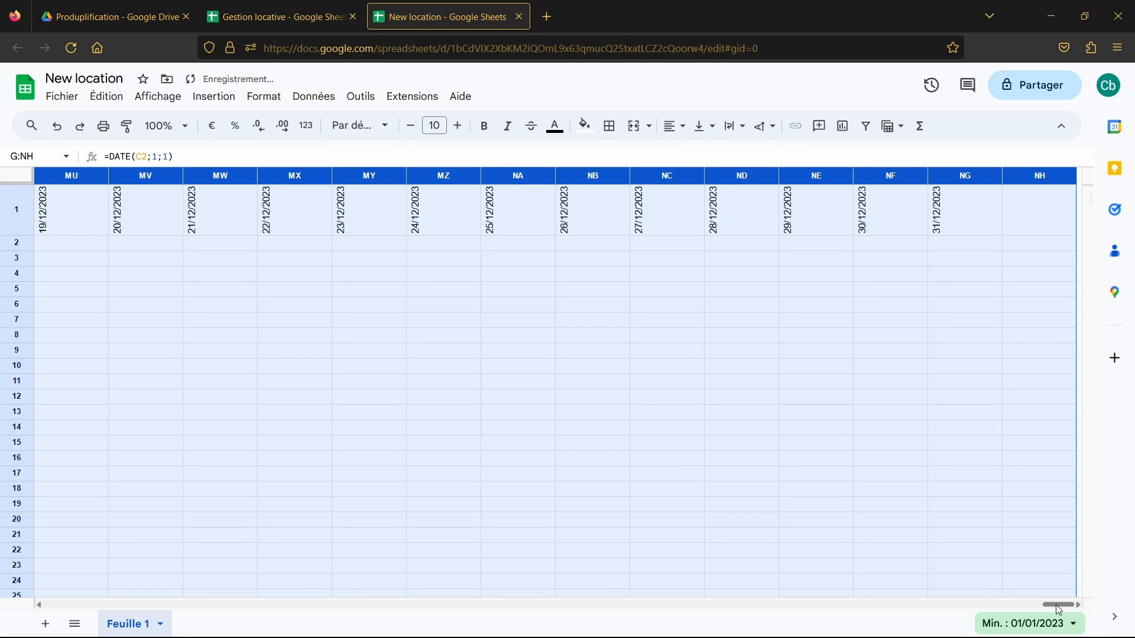
{"action": "left_click_drag", "start_coordinate": [1046, 605], "coordinate": [4, 603]}
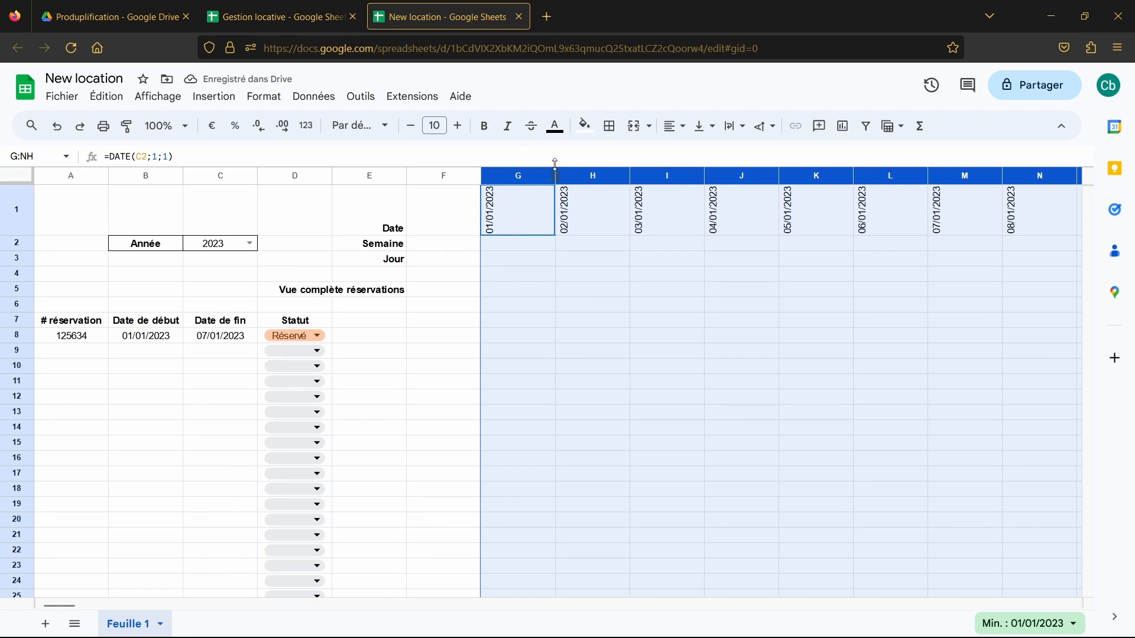
{"action": "left_click_drag", "start_coordinate": [556, 175], "coordinate": [496, 176]}
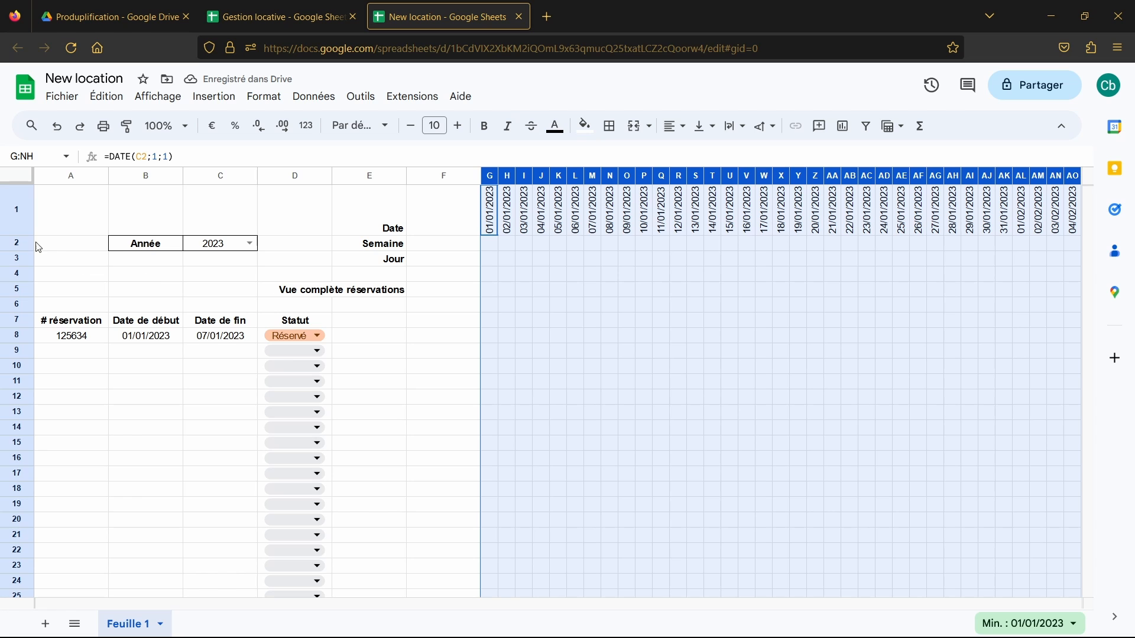
Make row 1 slightly taller and narrow the empty column F to about the width of a date column
{"action": "left_click_drag", "start_coordinate": [17, 235], "coordinate": [16, 247]}
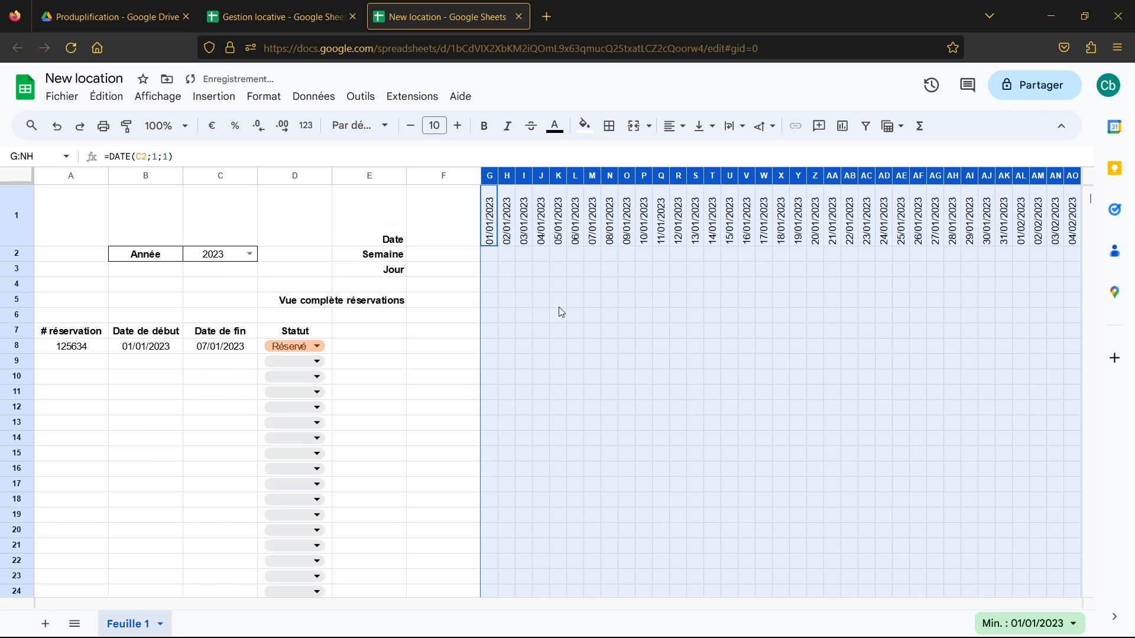
{"action": "left_click", "coordinate": [558, 303]}
{"action": "left_click_drag", "start_coordinate": [479, 176], "coordinate": [425, 176]}
Set the dates in G1:NH1 to font size 9 and centre them horizontally and vertically in their cells
{"action": "left_click", "coordinate": [438, 225]}
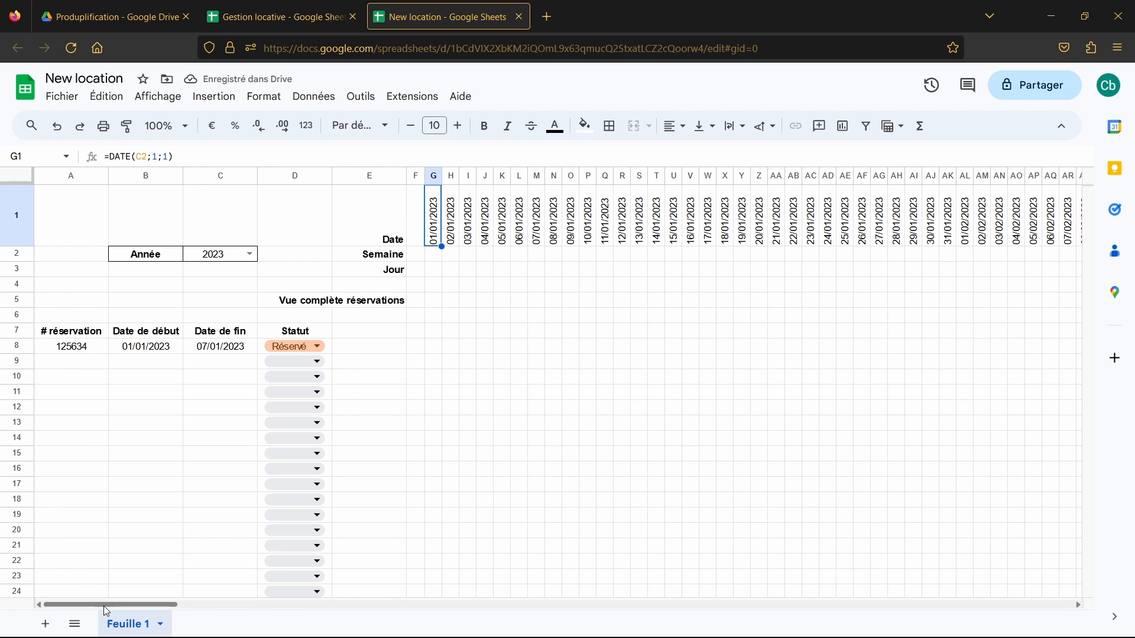
{"action": "left_click_drag", "start_coordinate": [104, 605], "coordinate": [1034, 592]}
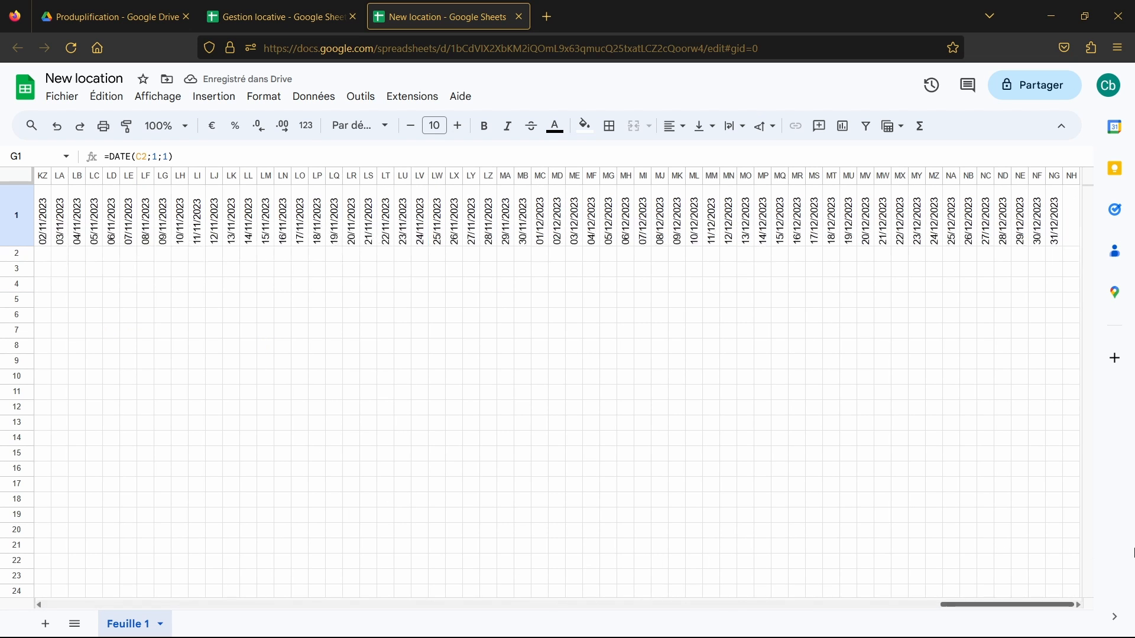
{"action": "left_click", "coordinate": [1072, 206], "text": "shift"}
{"action": "left_click", "coordinate": [412, 126]}
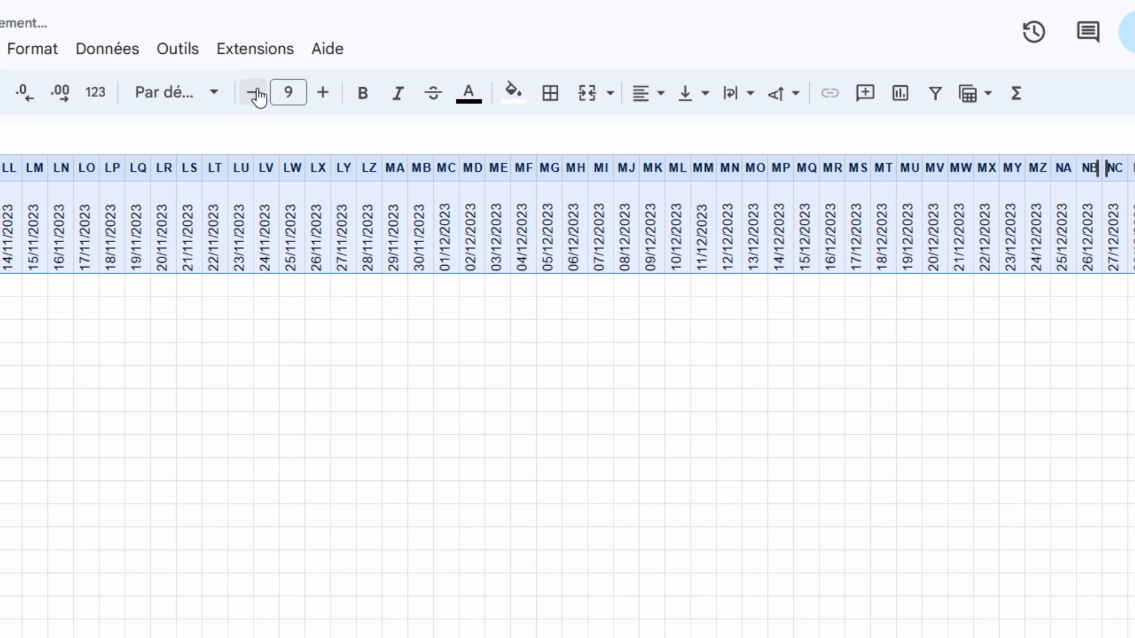
{"action": "left_click", "coordinate": [256, 94]}
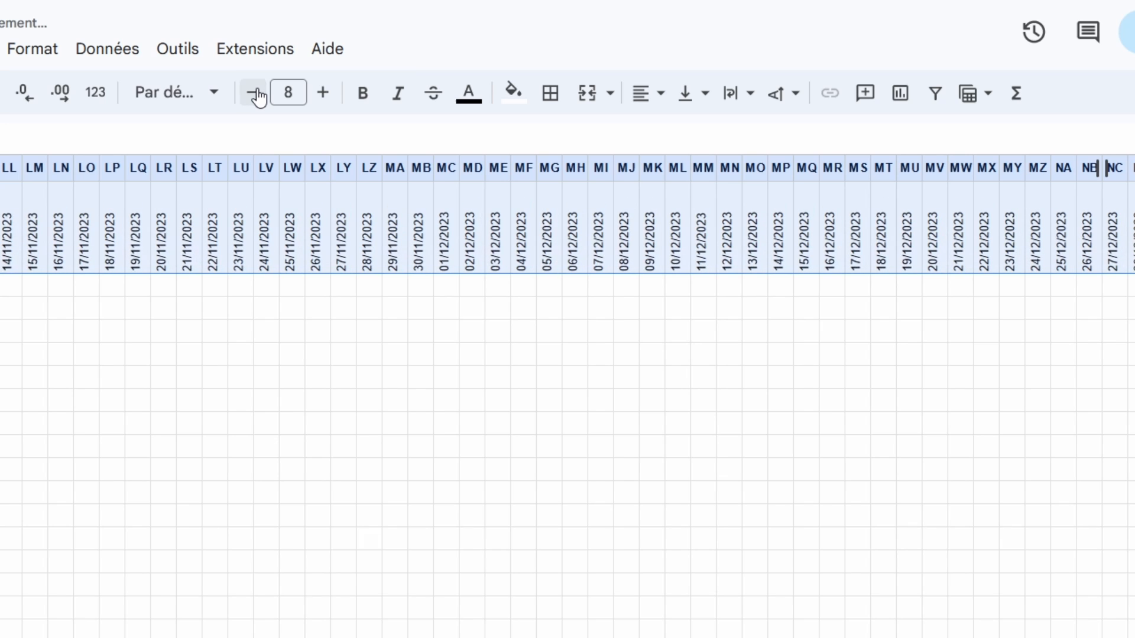
{"action": "left_click", "coordinate": [333, 99]}
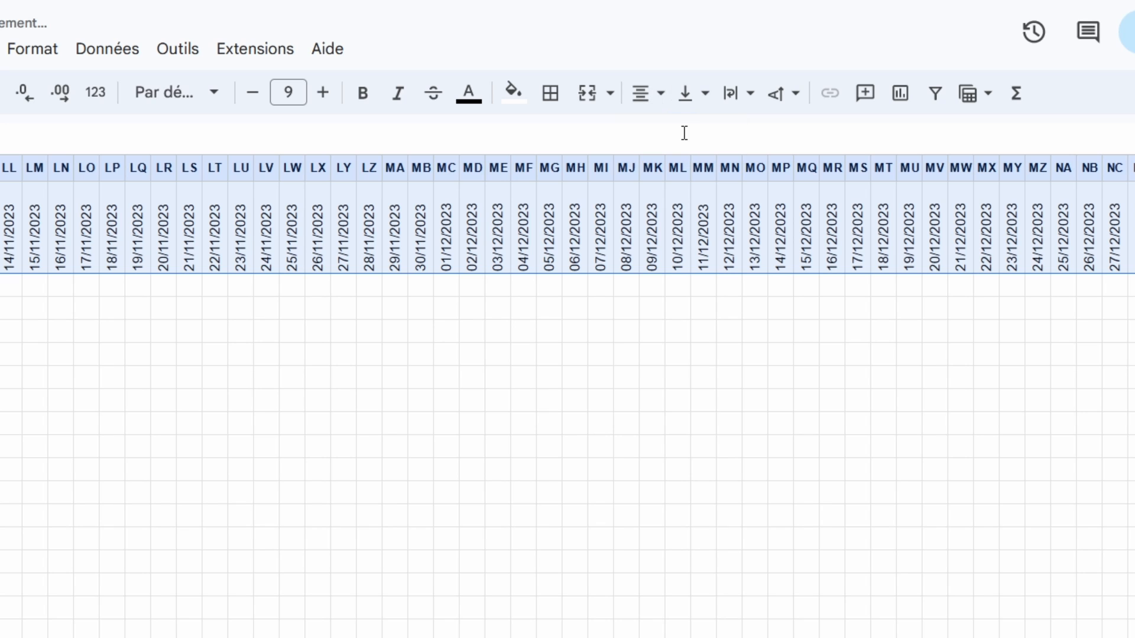
{"action": "left_click", "coordinate": [705, 93]}
{"action": "left_click", "coordinate": [727, 134]}
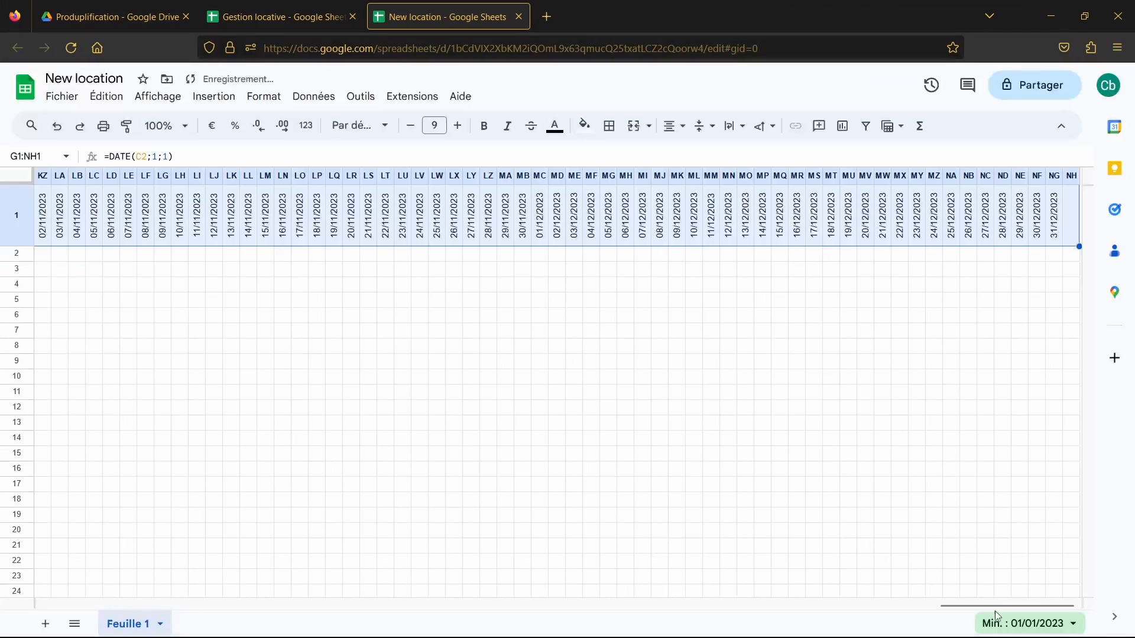
Align the Date label in E1 vertically to the middle of its cell
{"action": "left_click_drag", "start_coordinate": [999, 606], "coordinate": [100, 606]}
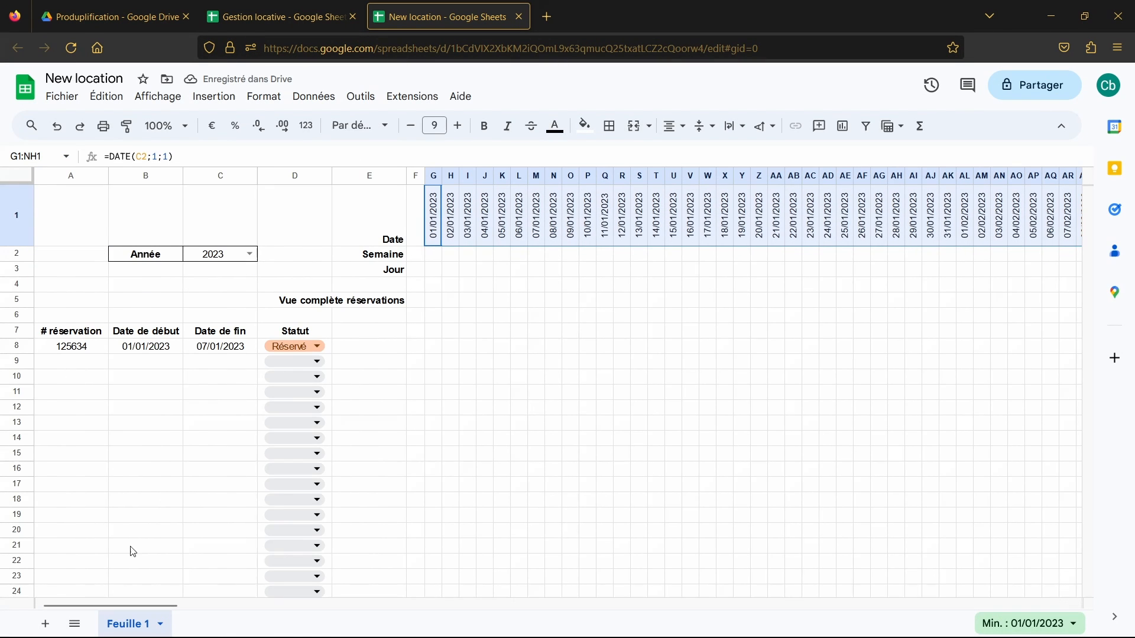
{"action": "left_click", "coordinate": [355, 227]}
{"action": "left_click", "coordinate": [709, 126]}
{"action": "left_click", "coordinate": [728, 153]}
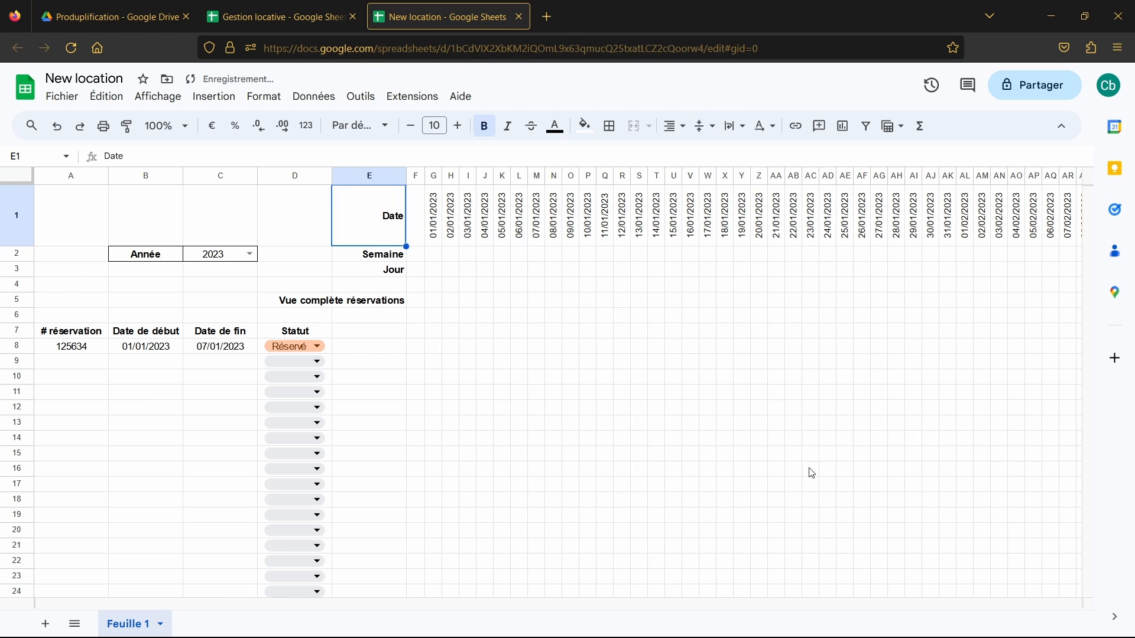
{"action": "left_click", "coordinate": [814, 474]}
{"action": "left_click", "coordinate": [759, 455]}
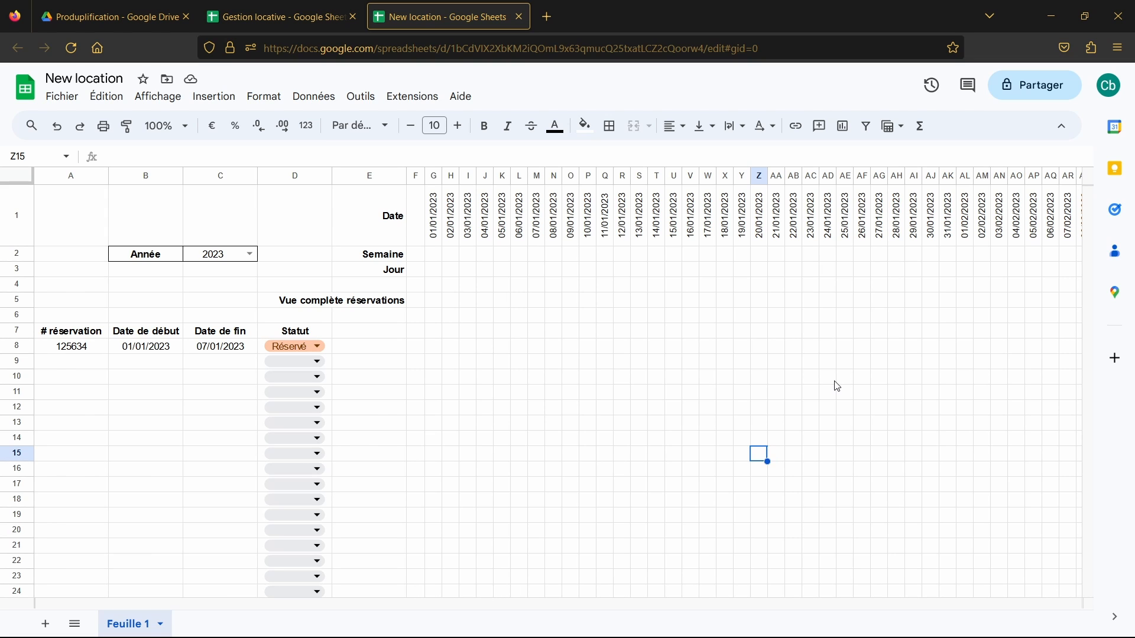
Start a new conditional formatting rule for the date range G1:NH1
{"action": "left_click", "coordinate": [436, 235]}
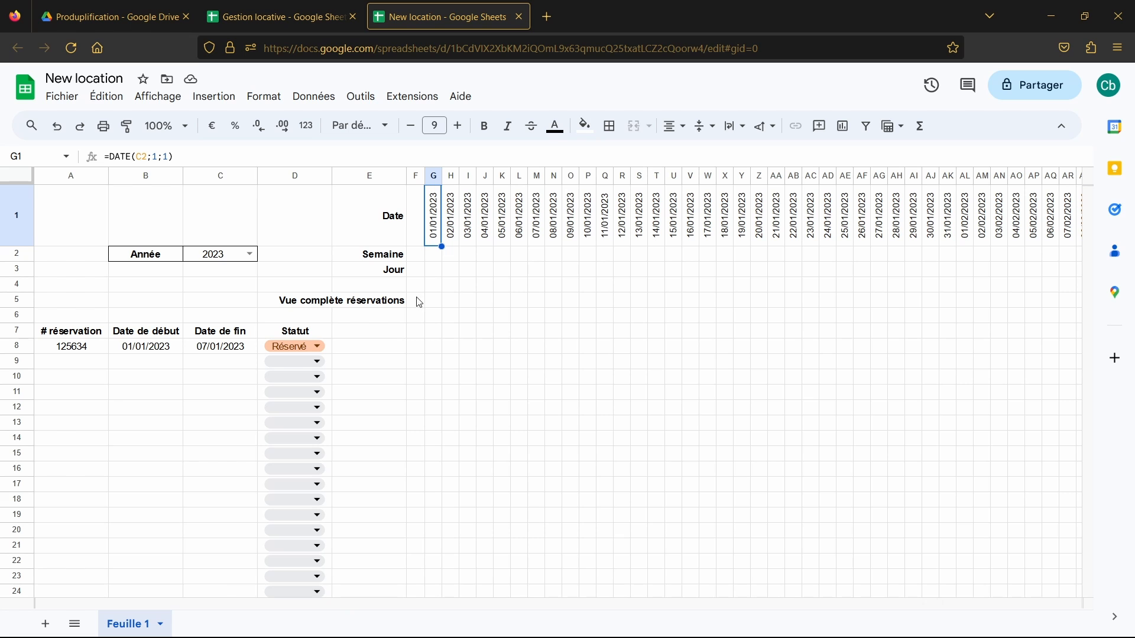
{"action": "left_click_drag", "start_coordinate": [61, 604], "coordinate": [981, 578]}
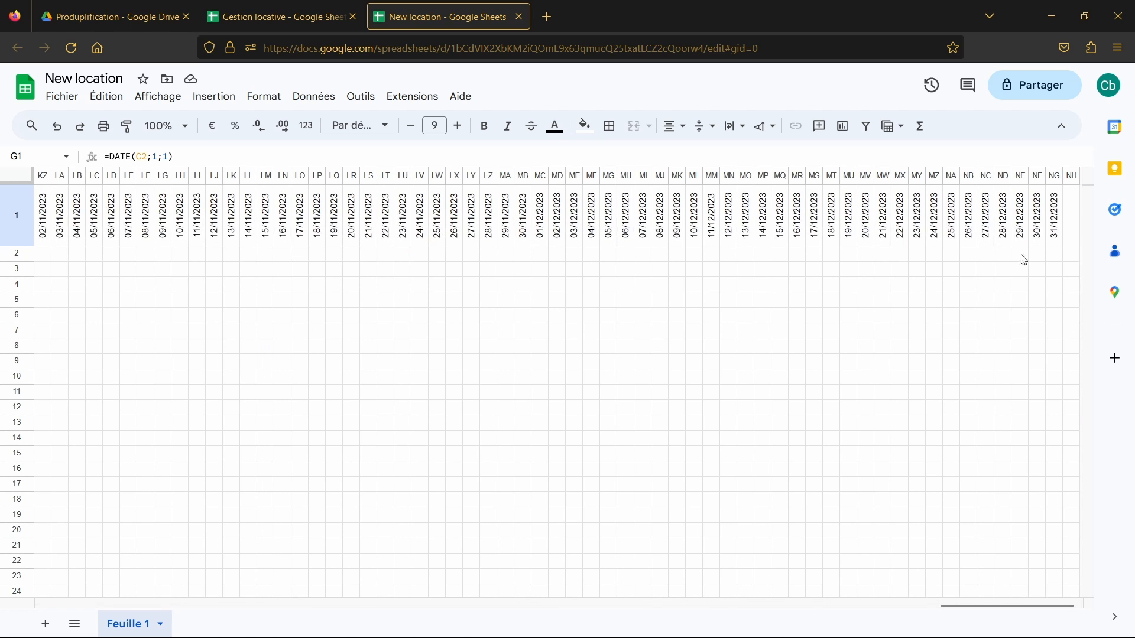
{"action": "left_click", "coordinate": [1070, 220], "text": "shift"}
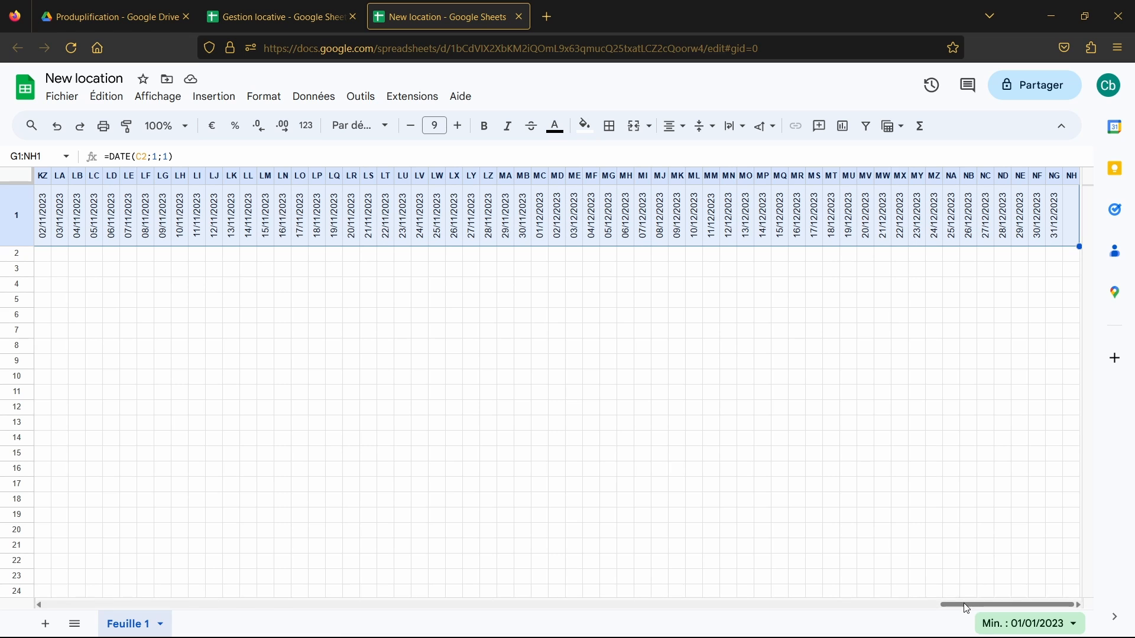
{"action": "left_click_drag", "start_coordinate": [1005, 606], "coordinate": [101, 607]}
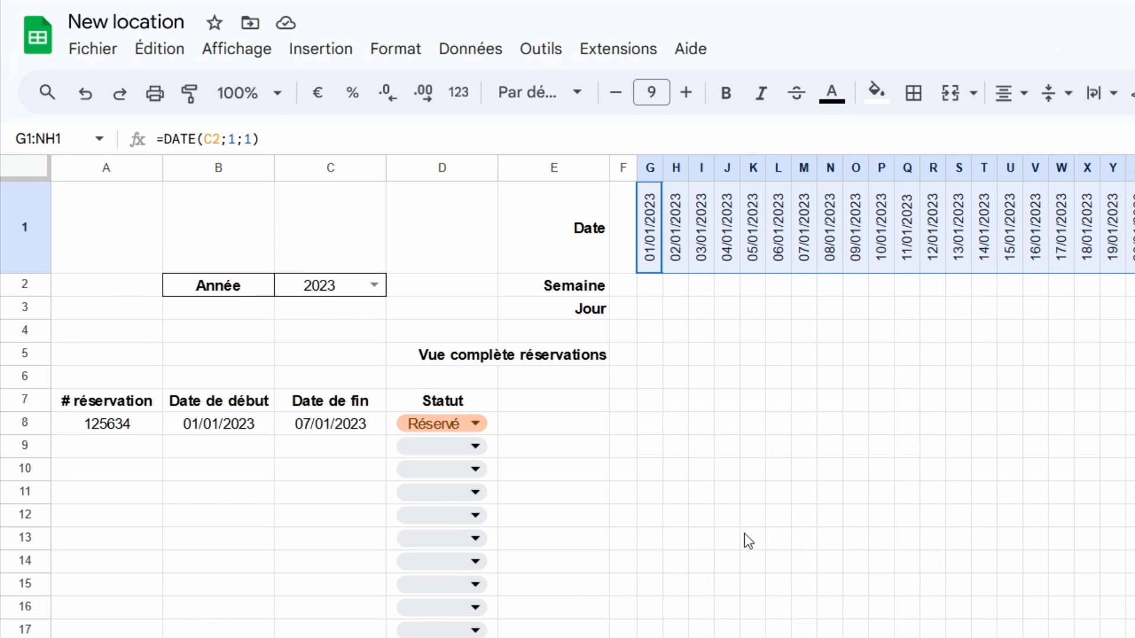
{"action": "left_click", "coordinate": [319, 76]}
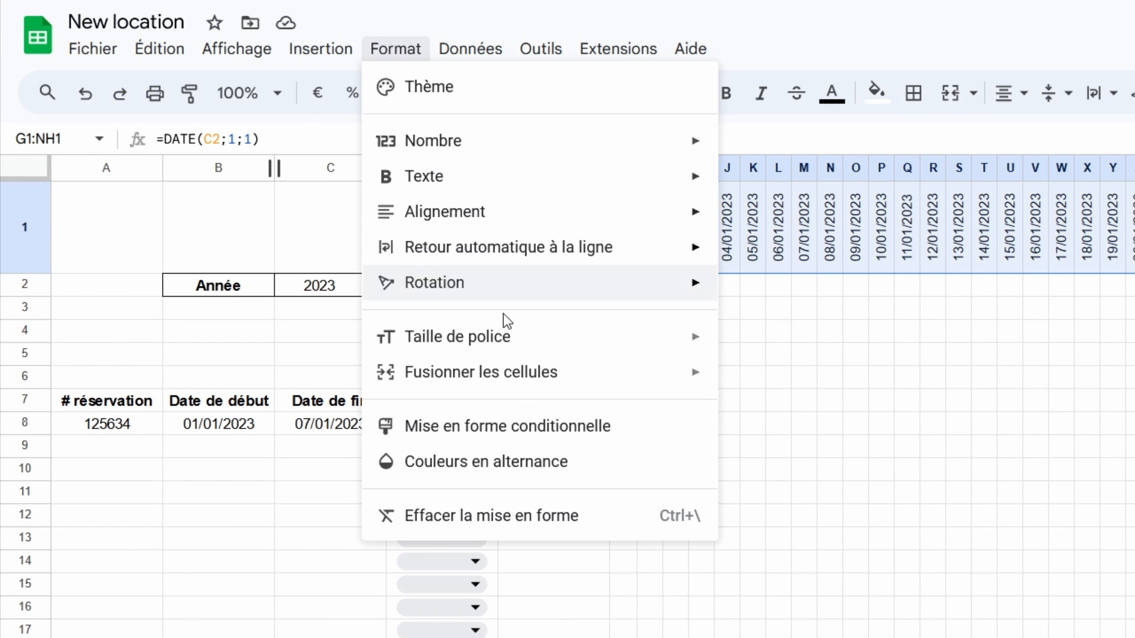
{"action": "left_click", "coordinate": [539, 437]}
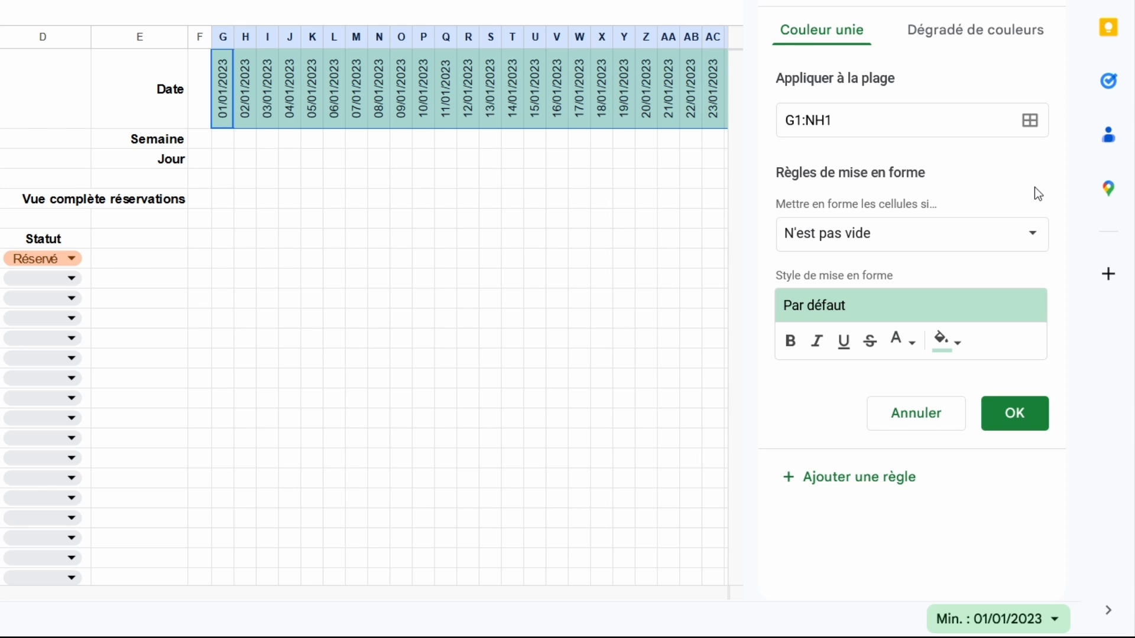
Set the condition of the G1:NH1 formatting rule to "La formule personnalisée est"
{"action": "left_click", "coordinate": [1030, 242]}
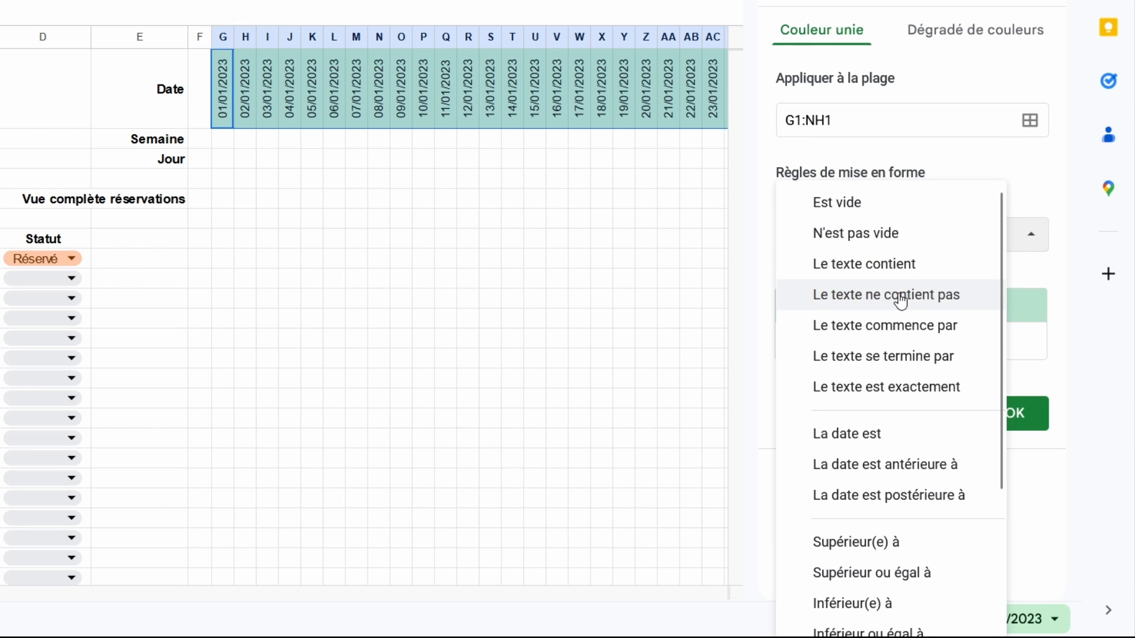
{"action": "scroll", "coordinate": [900, 301], "scroll_direction": "down", "scroll_amount": 3}
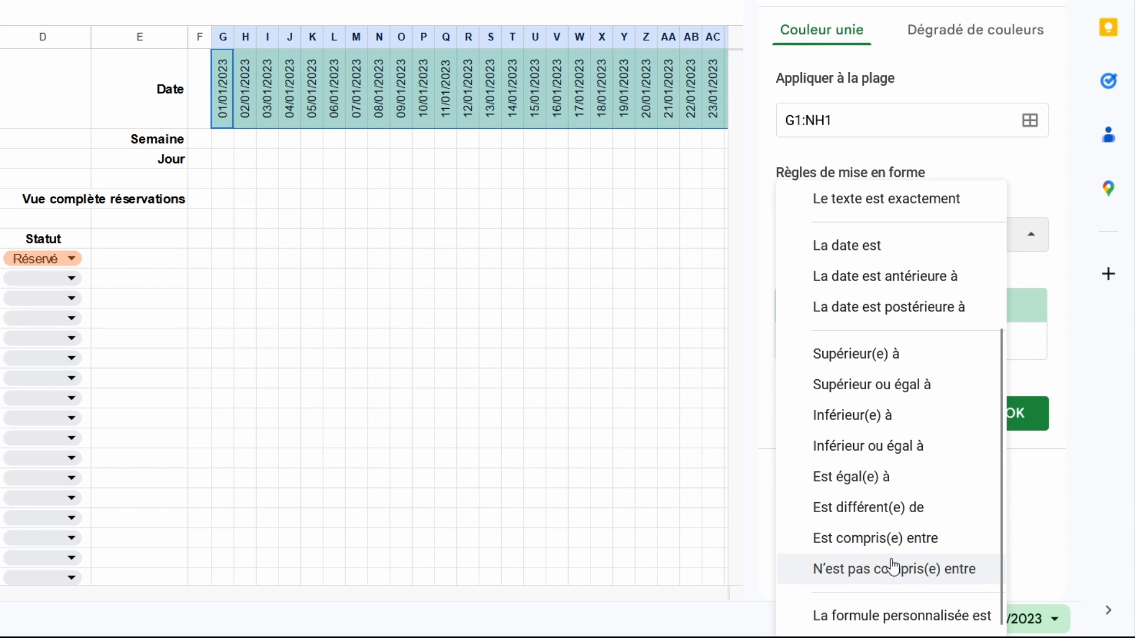
{"action": "left_click", "coordinate": [933, 617]}
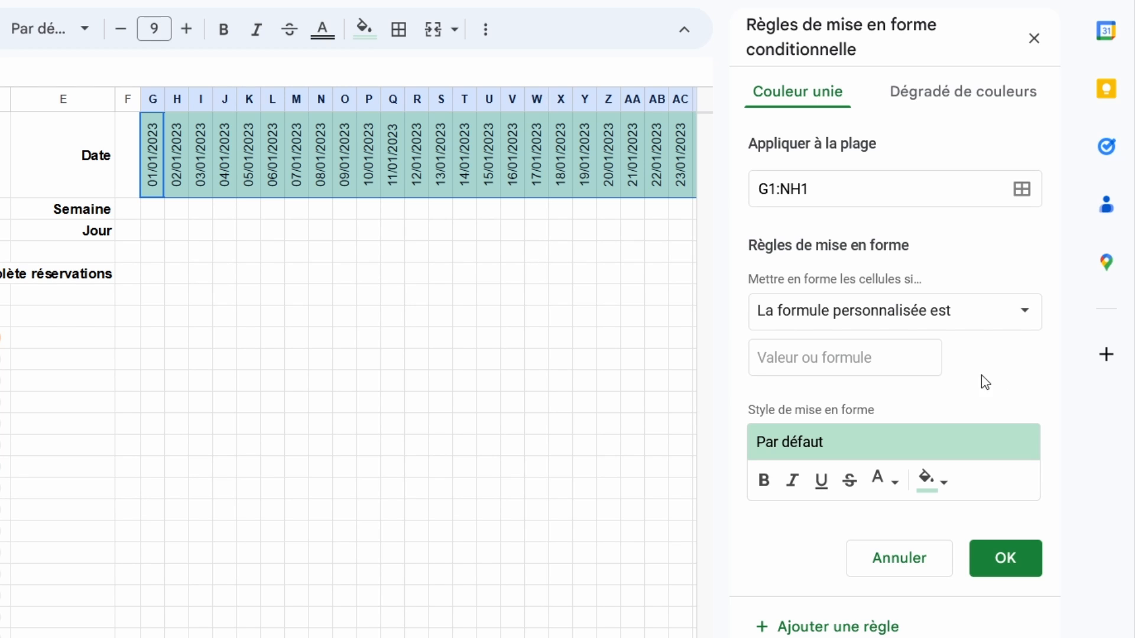
Enter =EST.IMPAIR(MOIS(G1)) as the custom formula of the date row's conditional formatting rule
{"action": "left_click", "coordinate": [919, 366]}
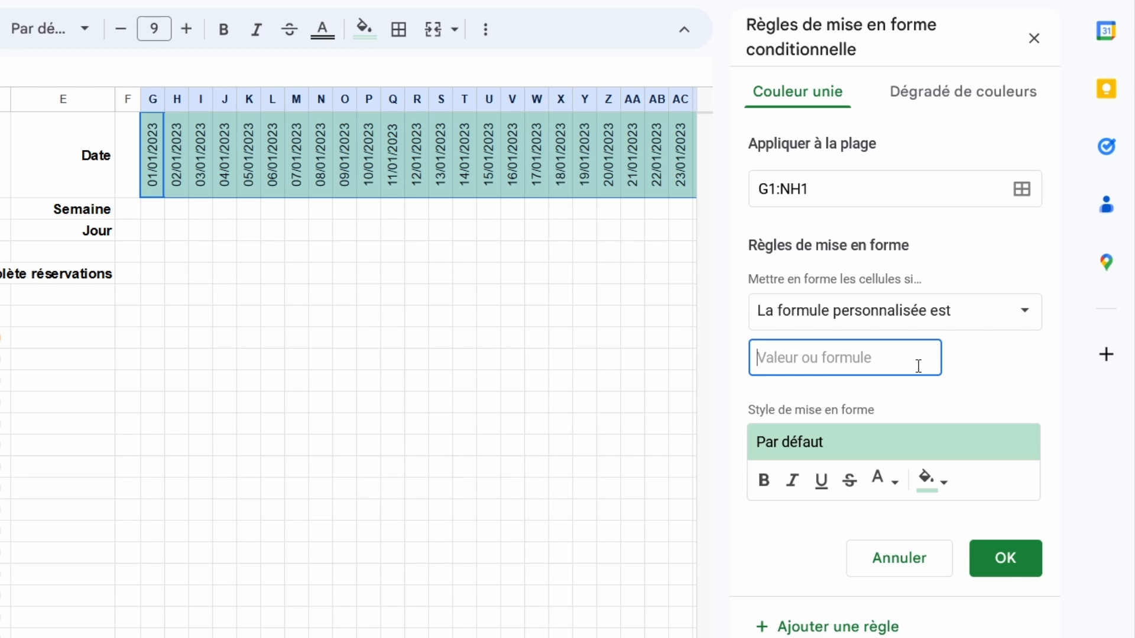
{"action": "type", "text": "="}
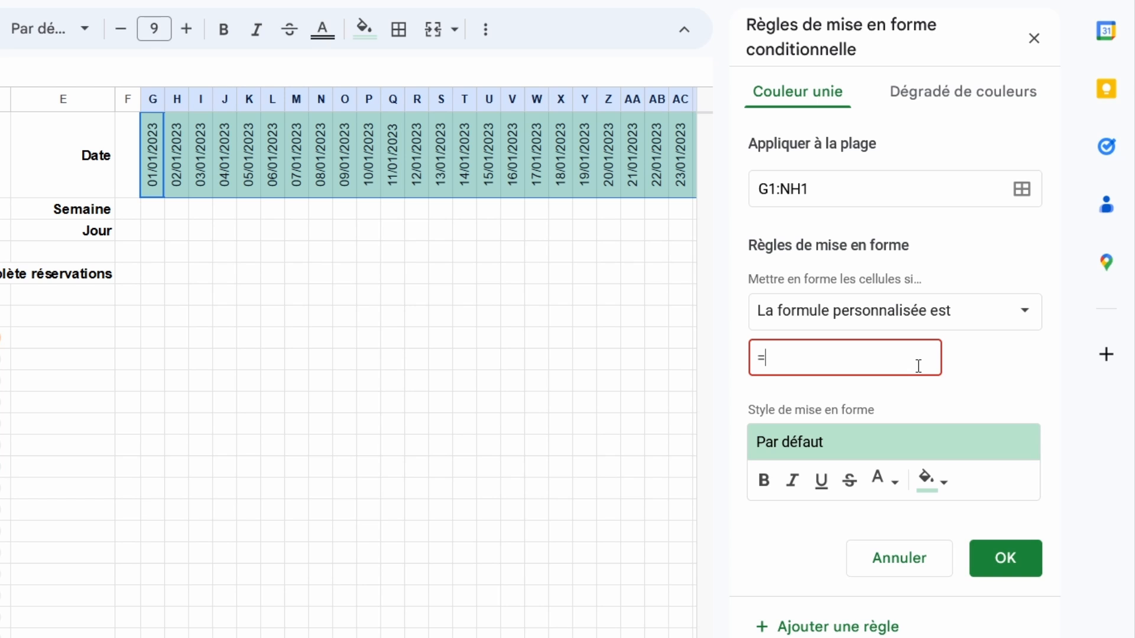
{"action": "key", "text": "Caps_Lock"}
{"action": "key", "text": "Caps_Lock"}
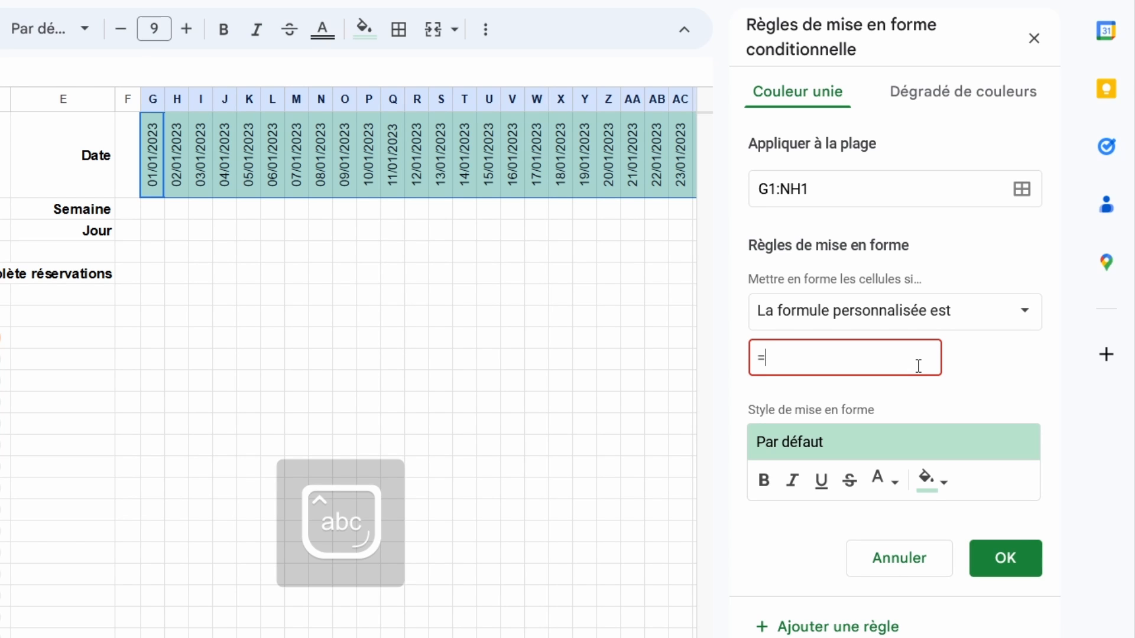
{"action": "type", "text": "EST"}
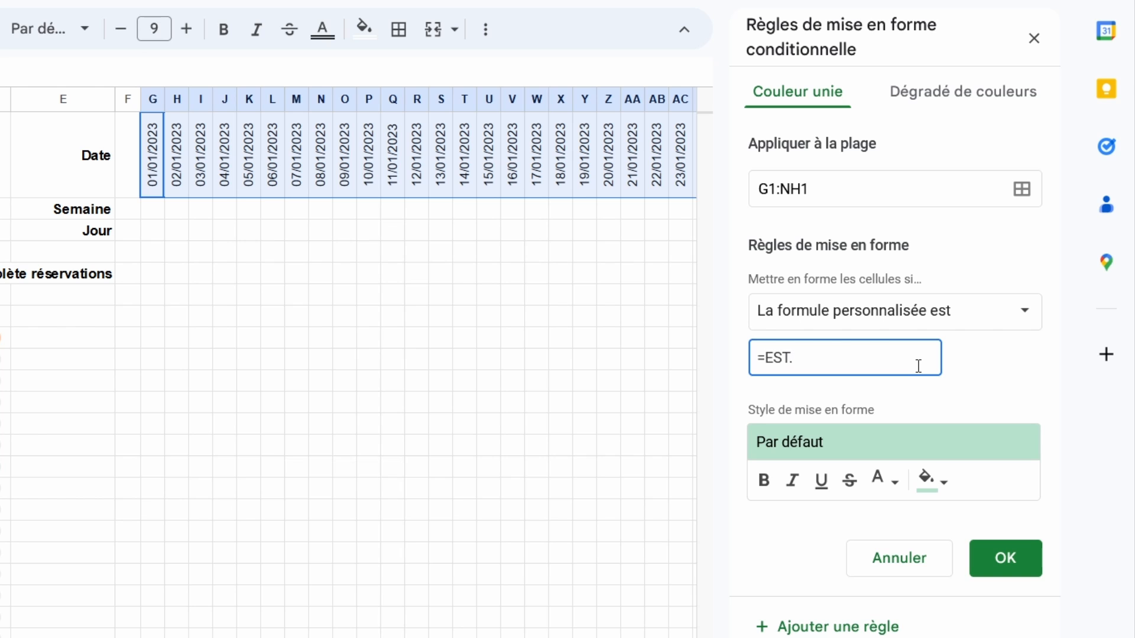
{"action": "type", "text": ".IMPAIR("}
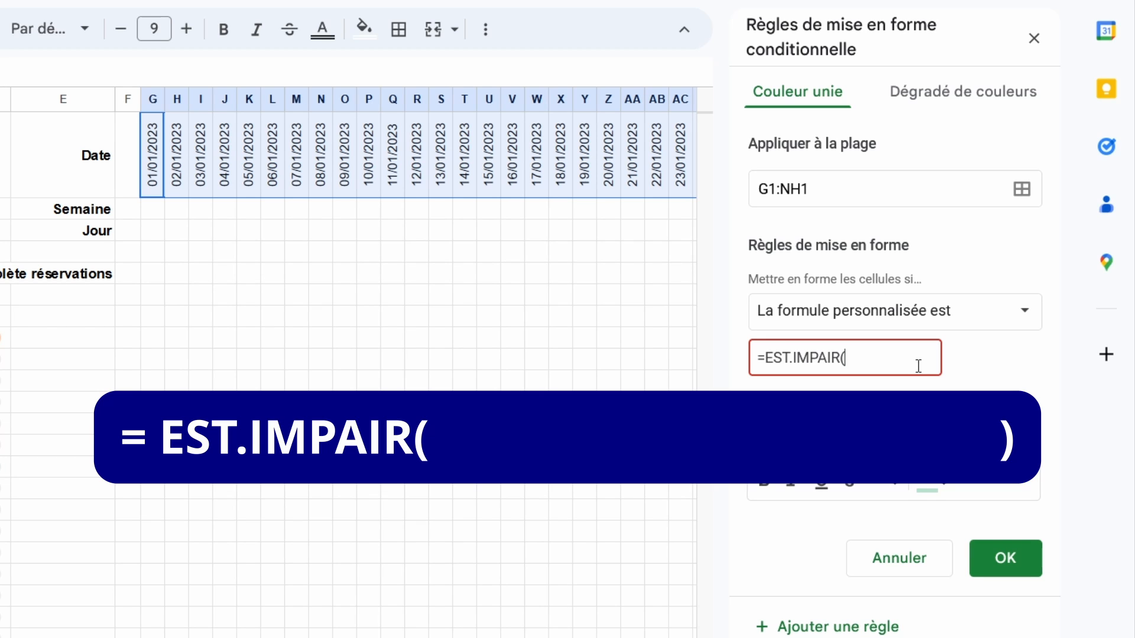
{"action": "type", "text": "MOIS"}
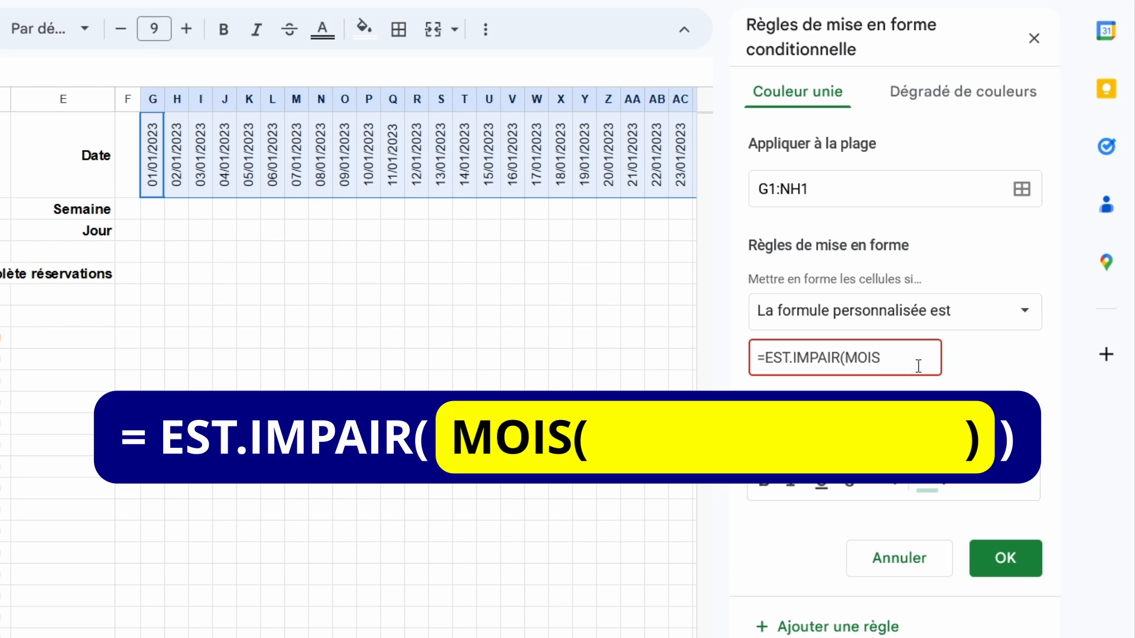
{"action": "type", "text": "("}
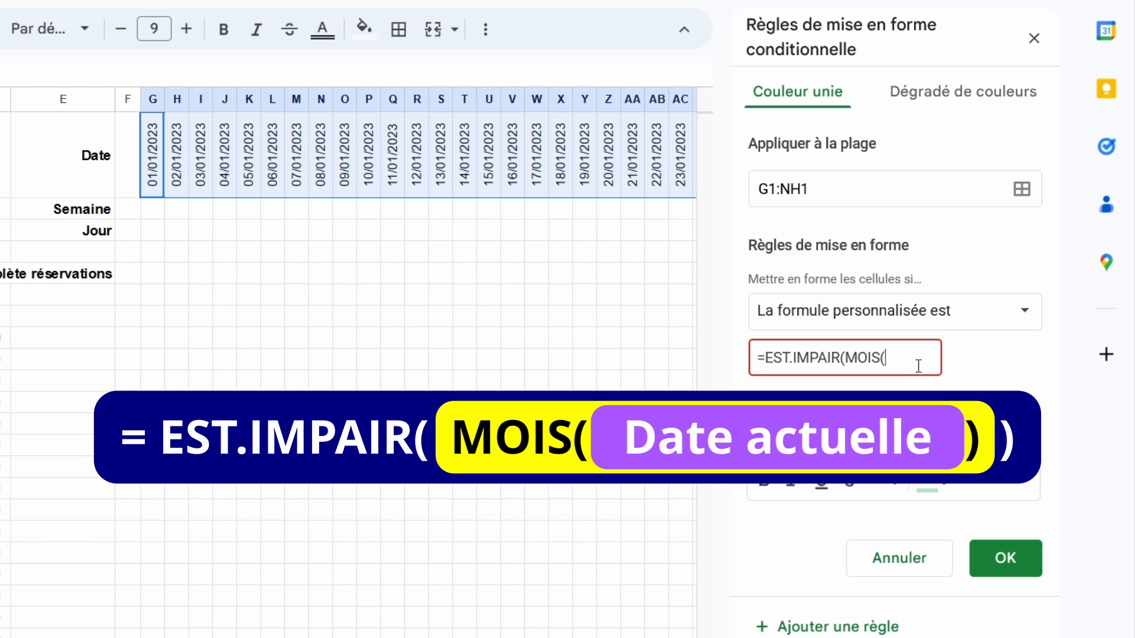
{"action": "type", "text": "<g"}
{"action": "key", "text": "BackSpace"}
{"action": "key", "text": "BackSpace"}
{"action": "type", "text": "G"}
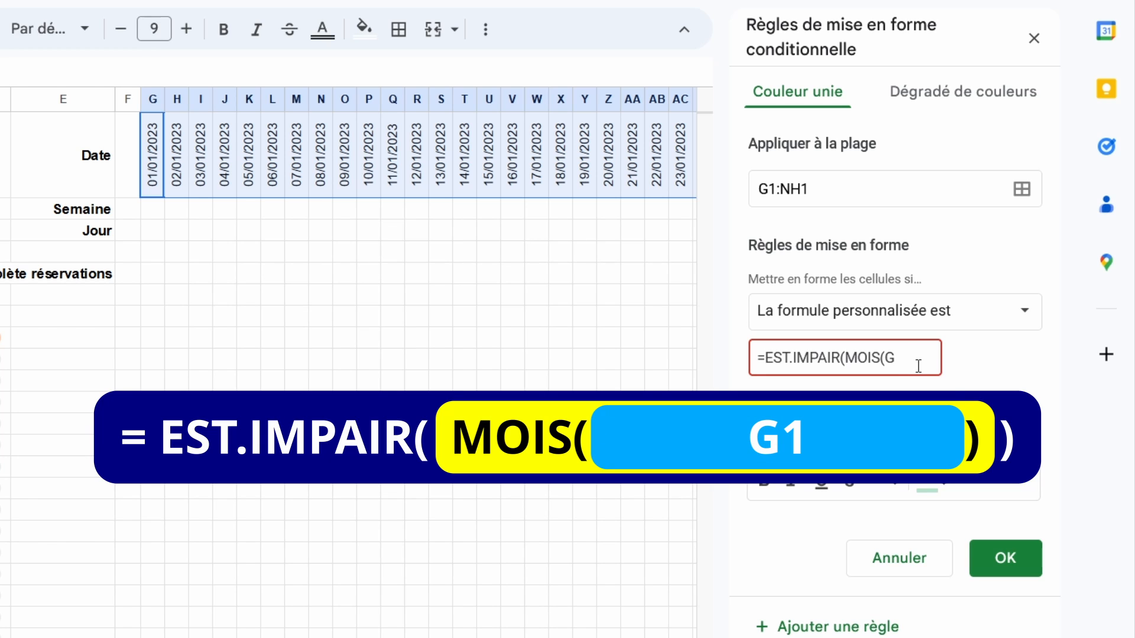
{"action": "type", "text": "1))"}
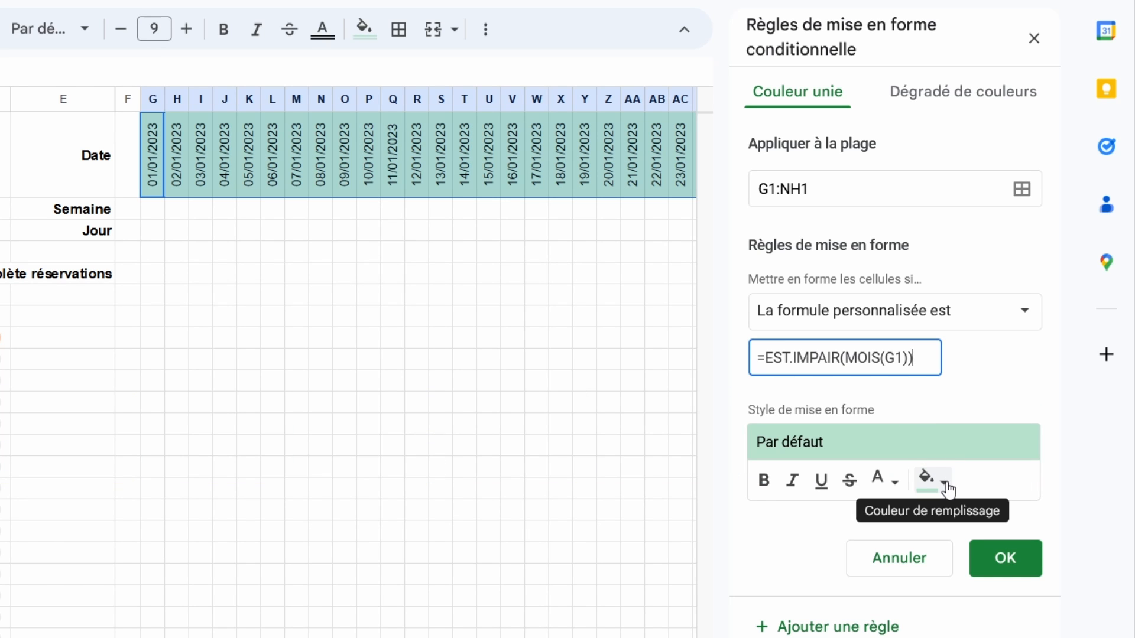
Give the odd-month rule a light blue fill, save it and close the conditional formatting rules
{"action": "left_click", "coordinate": [947, 486]}
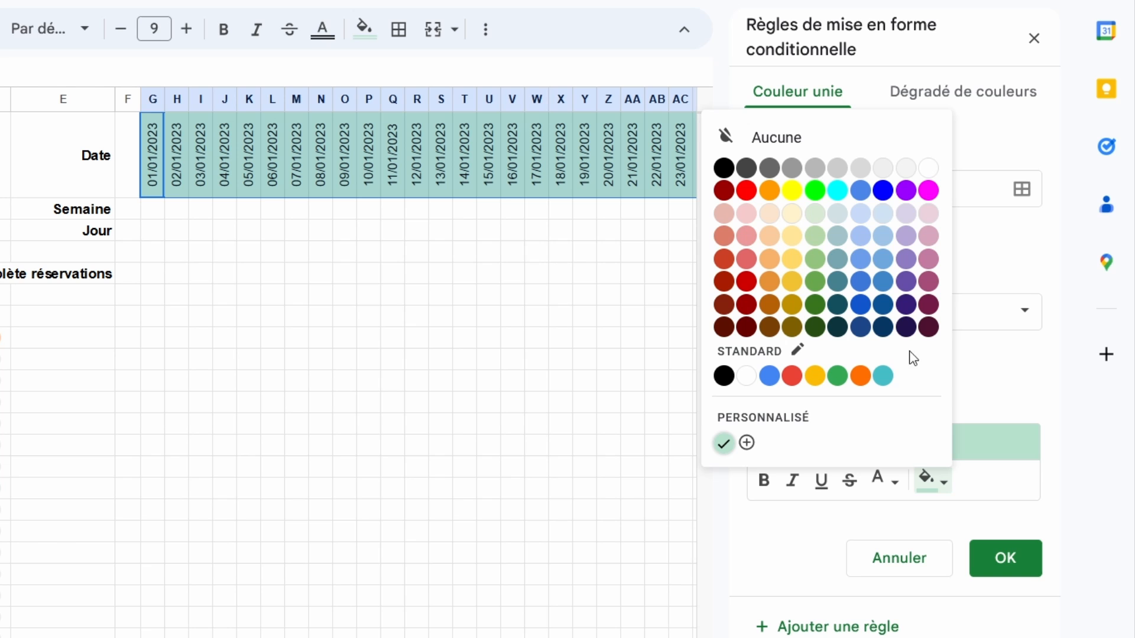
{"action": "left_click", "coordinate": [866, 216]}
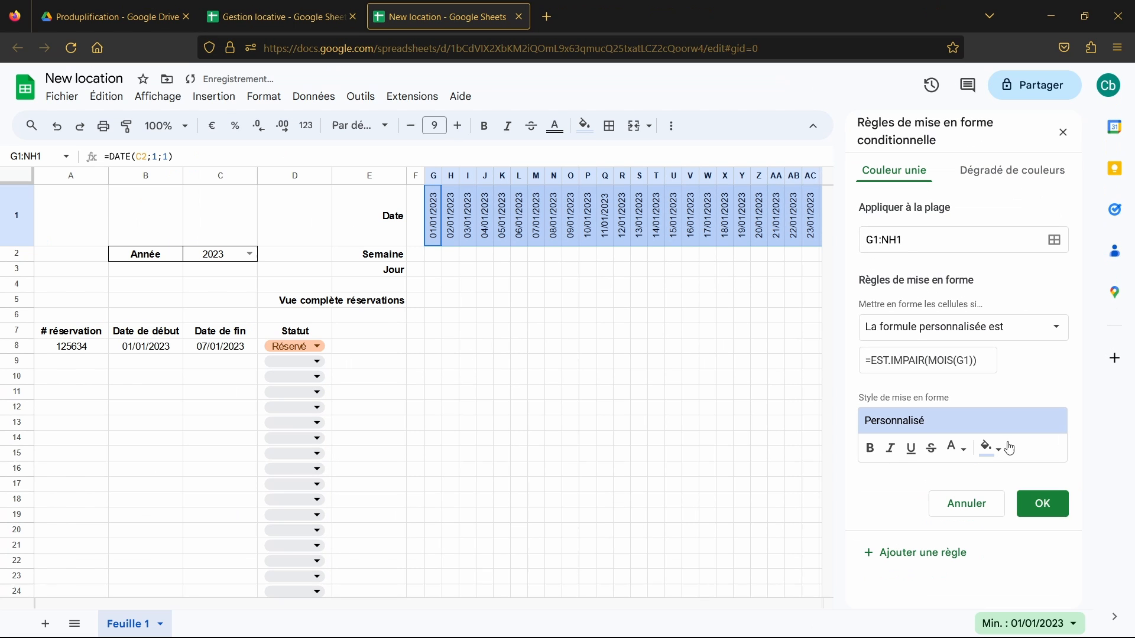
{"action": "left_click", "coordinate": [1044, 505]}
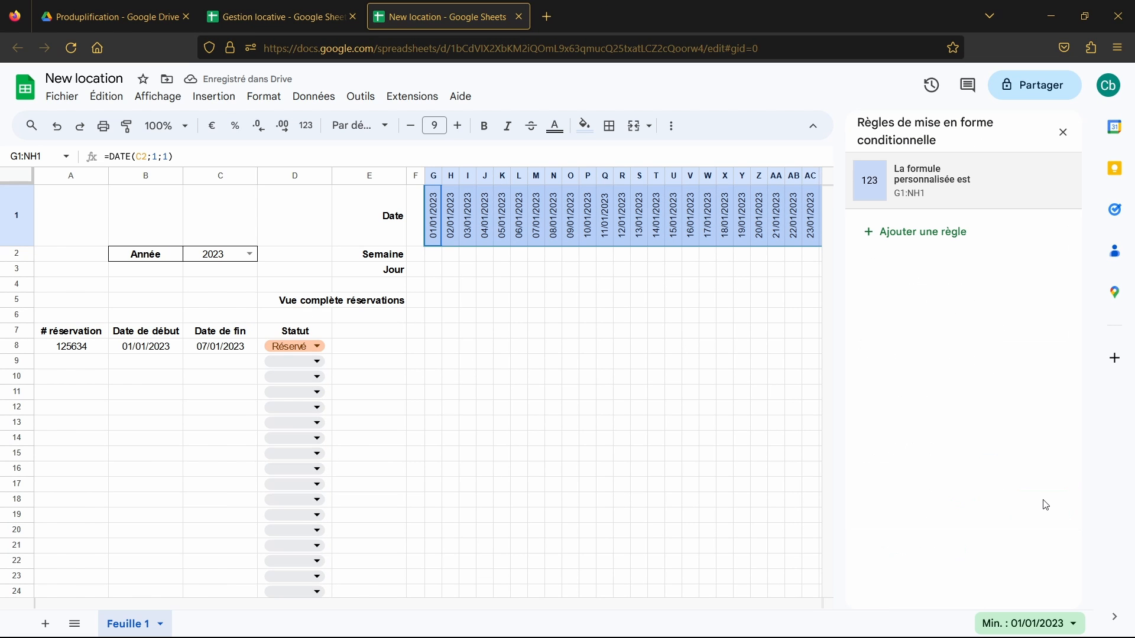
{"action": "left_click", "coordinate": [1064, 133]}
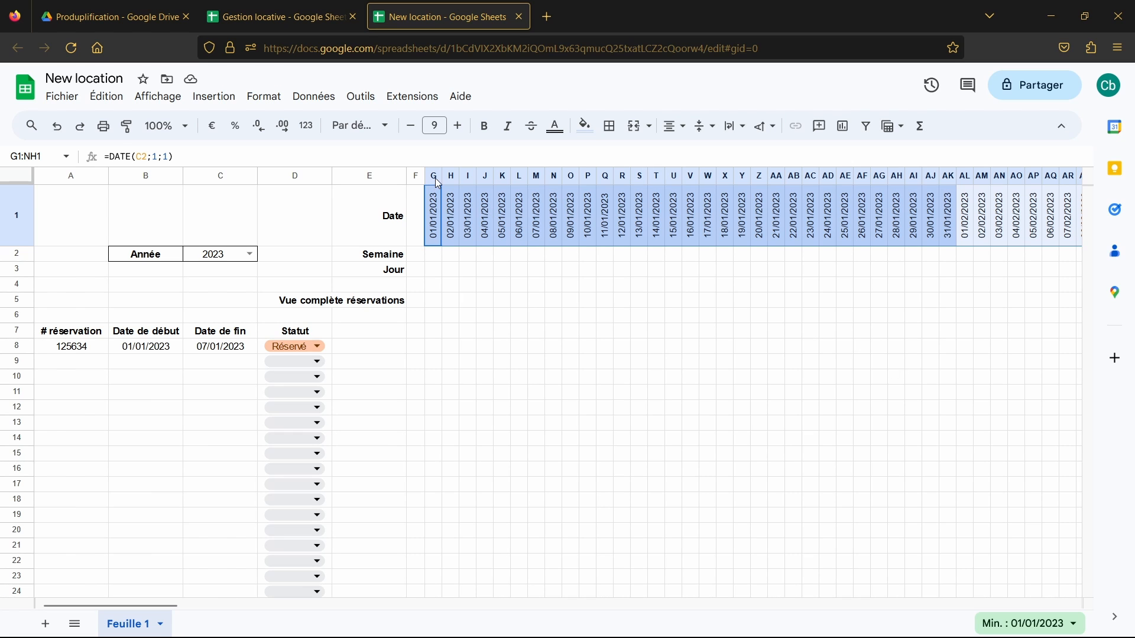
Examine the colouring of the date row from January through March to compare odd and even months
{"action": "left_click", "coordinate": [920, 325]}
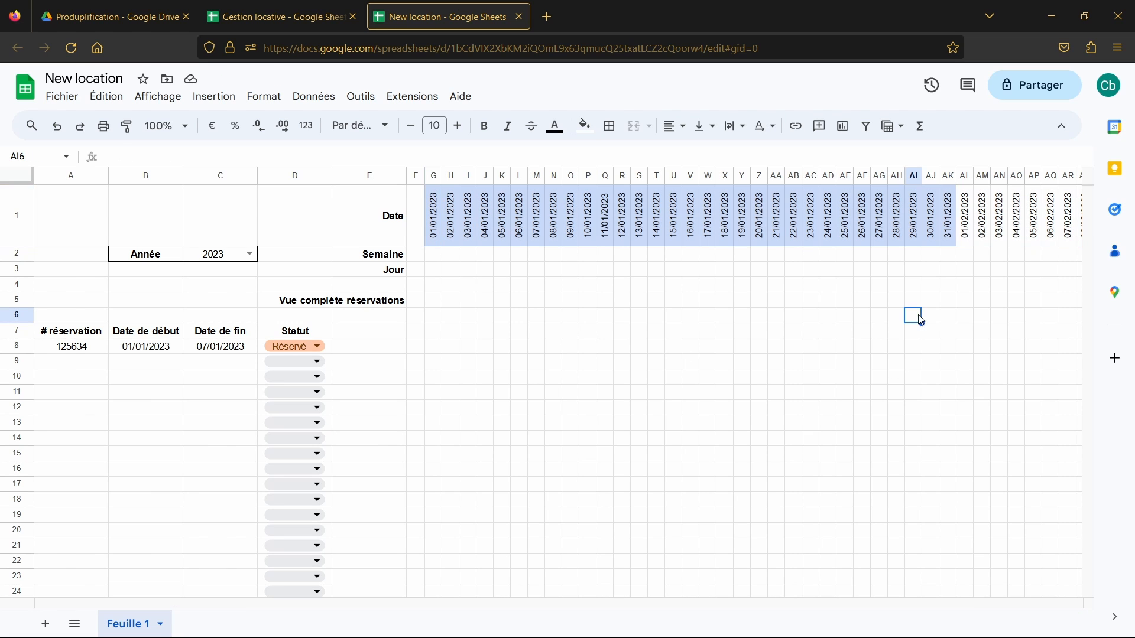
{"action": "left_click", "coordinate": [953, 227]}
{"action": "left_click_drag", "start_coordinate": [953, 228], "coordinate": [764, 220]}
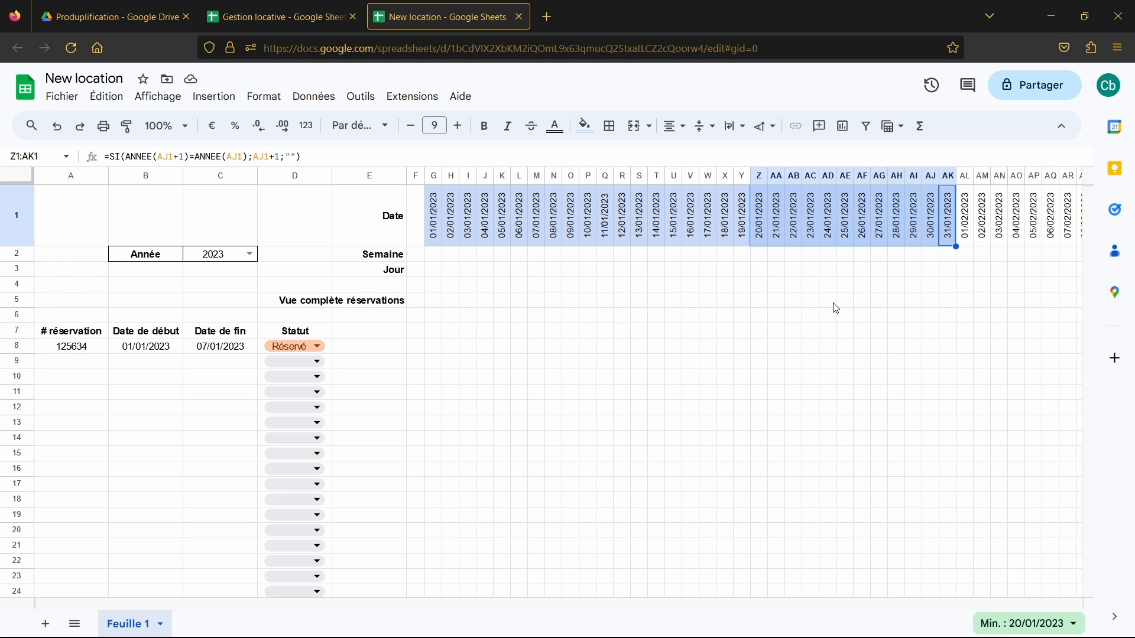
{"action": "left_click", "coordinate": [980, 224]}
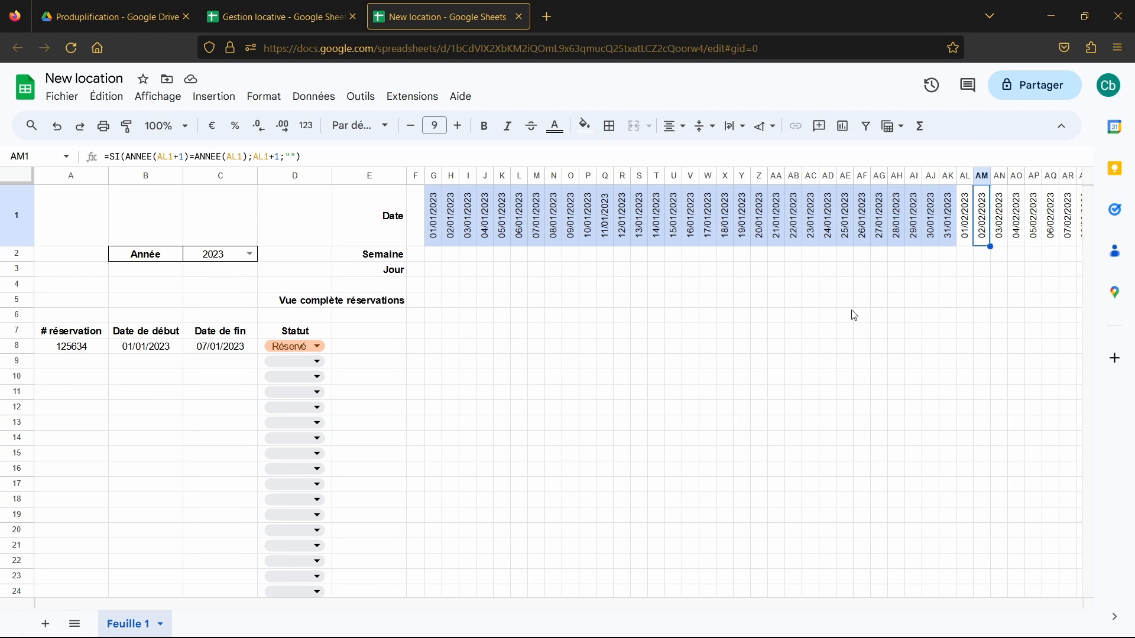
{"action": "scroll", "coordinate": [828, 316], "scroll_direction": "right", "scroll_amount": 6}
{"action": "scroll", "coordinate": [821, 319], "scroll_direction": "right", "scroll_amount": 2}
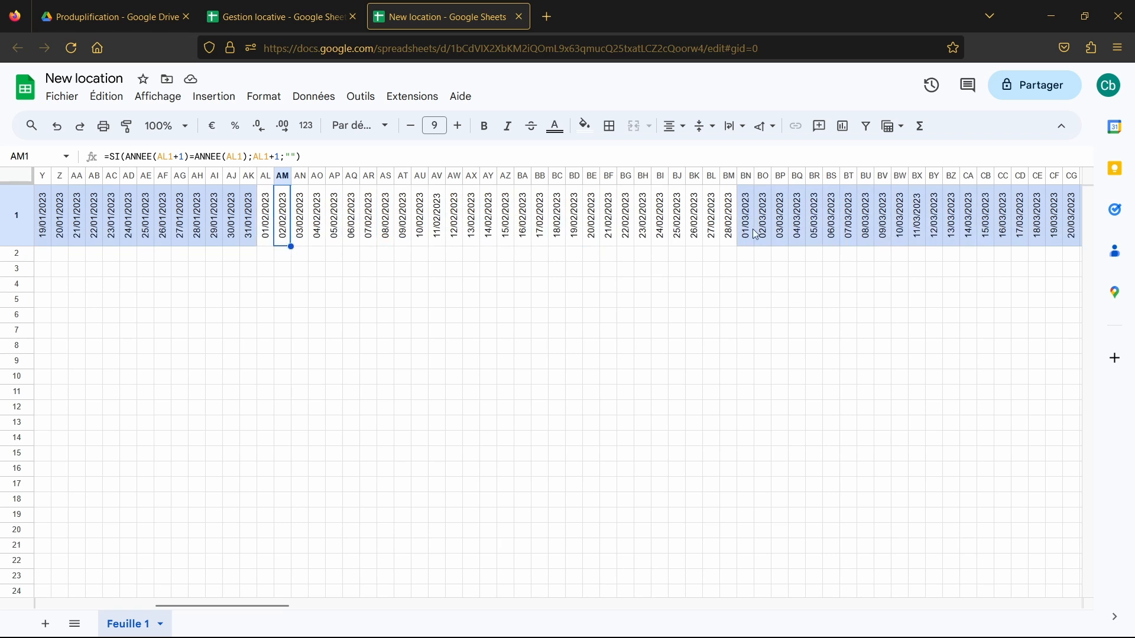
Select all date columns from G to NH and narrow them slightly to an equal width
{"action": "left_click", "coordinate": [709, 222]}
{"action": "key", "text": "ctrl+Right"}
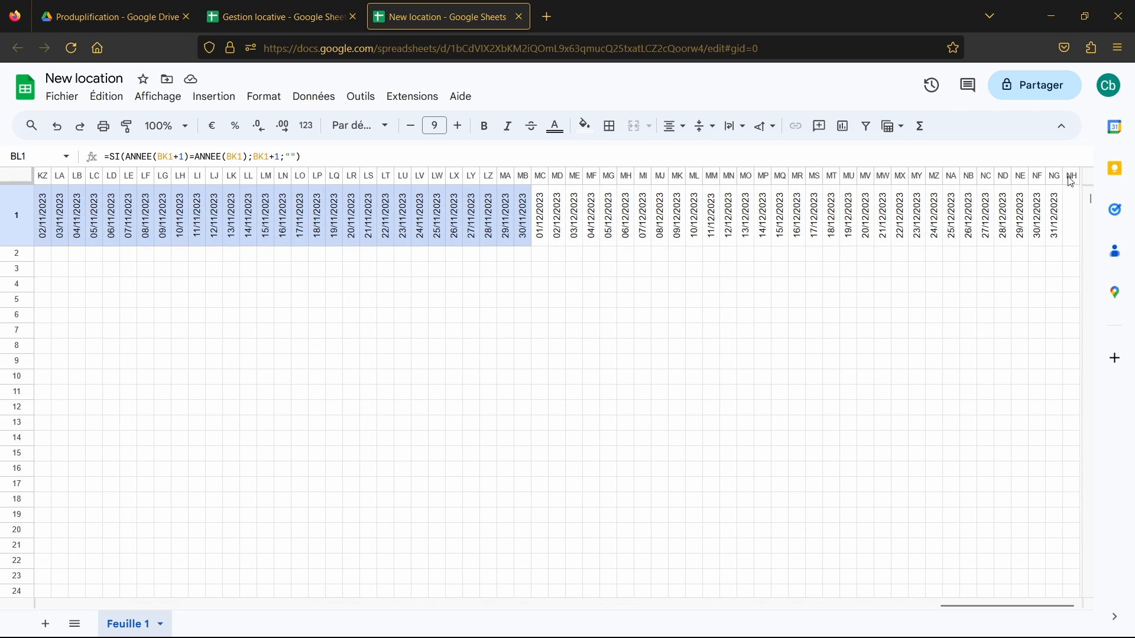
{"action": "key", "text": "ctrl+space"}
{"action": "left_click_drag", "start_coordinate": [950, 606], "coordinate": [112, 606]}
{"action": "left_click", "coordinate": [433, 175], "text": "shift"}
{"action": "left_click_drag", "start_coordinate": [442, 175], "coordinate": [438, 175]}
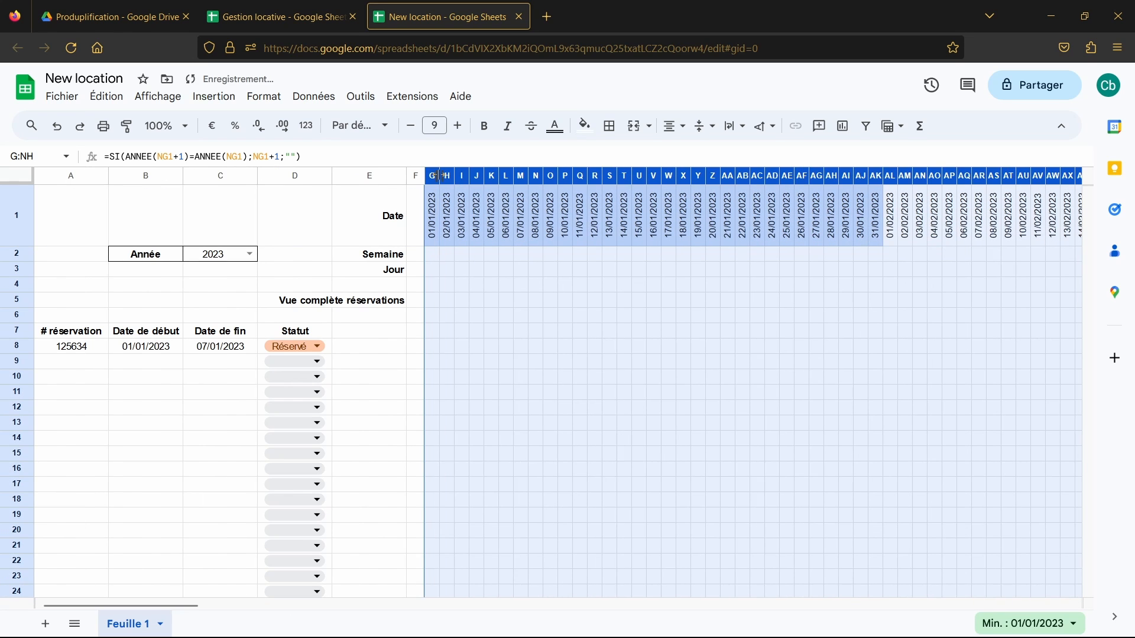
{"action": "left_click", "coordinate": [945, 470]}
{"action": "left_click", "coordinate": [716, 470]}
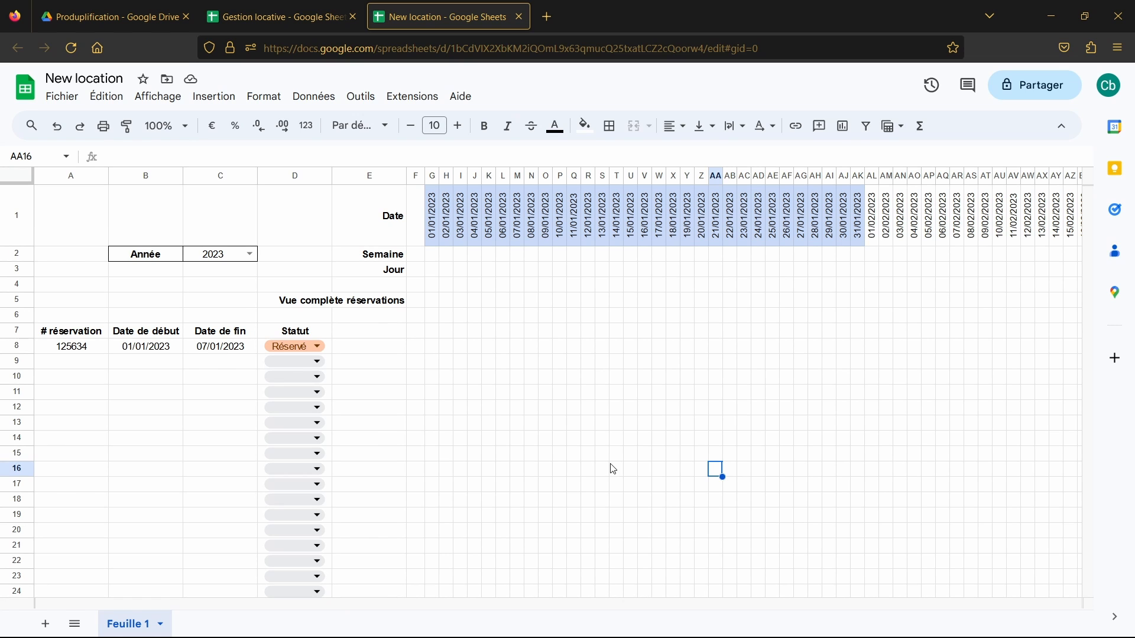
Enter =NO.SEMAINE(G1) in G2 to calculate the week number of the first date
{"action": "left_click", "coordinate": [436, 260]}
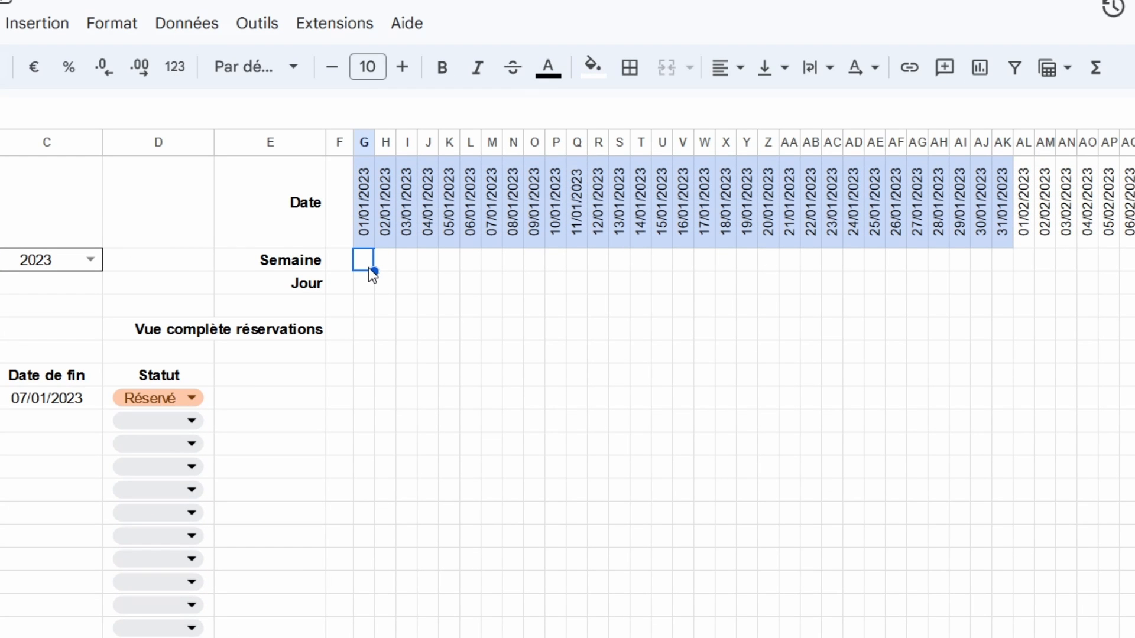
{"action": "type", "text": "=NO"}
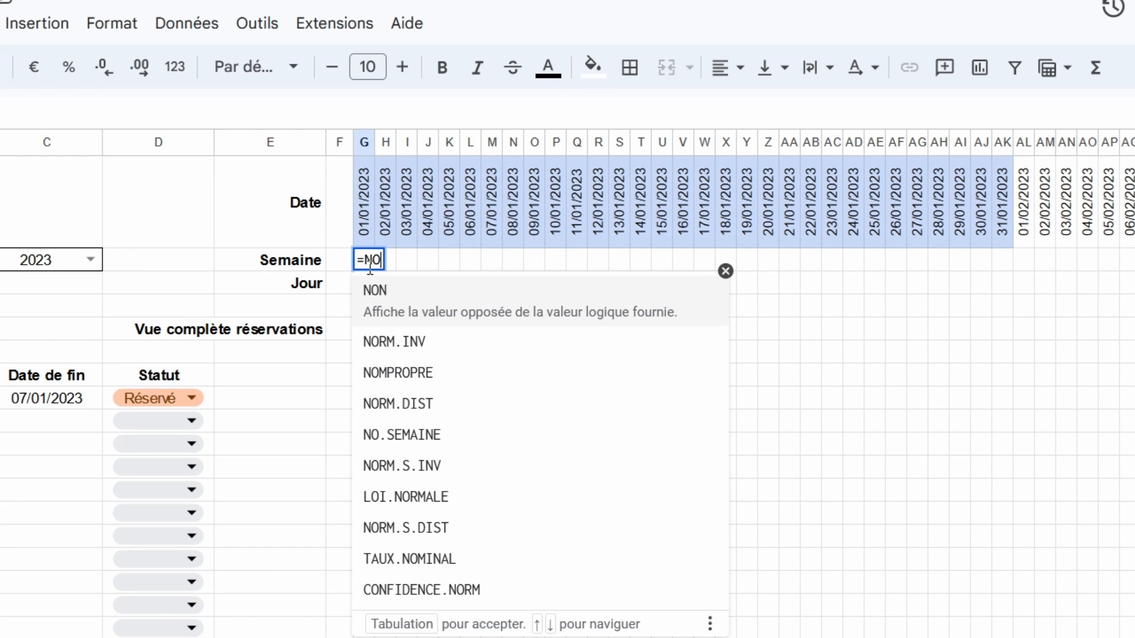
{"action": "type", "text": ".S"}
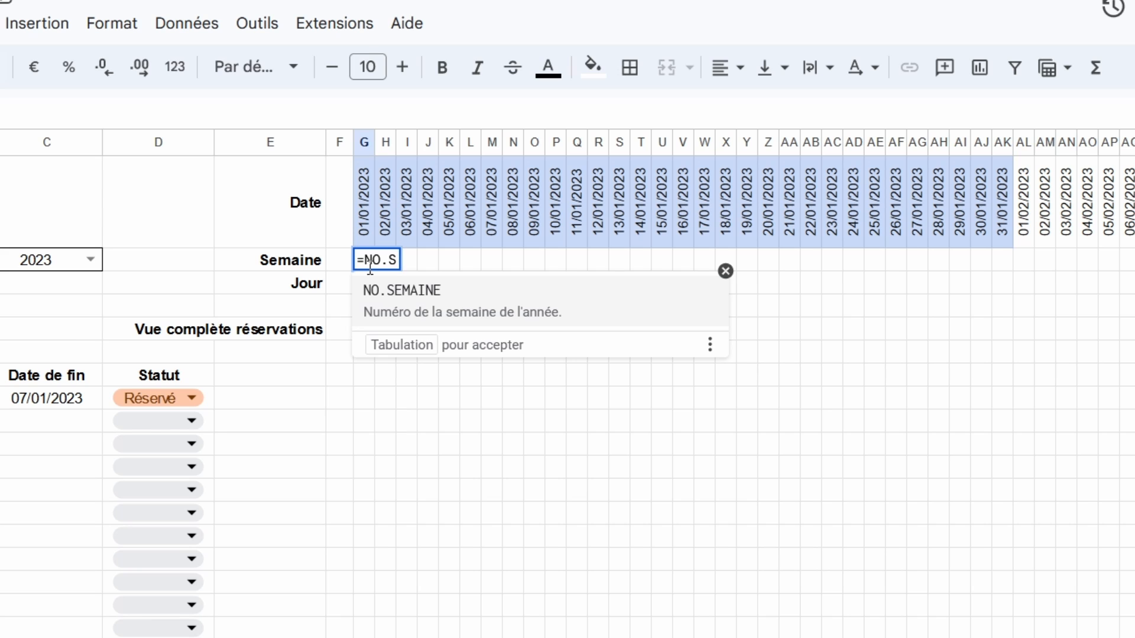
{"action": "type", "text": "EMAINE"}
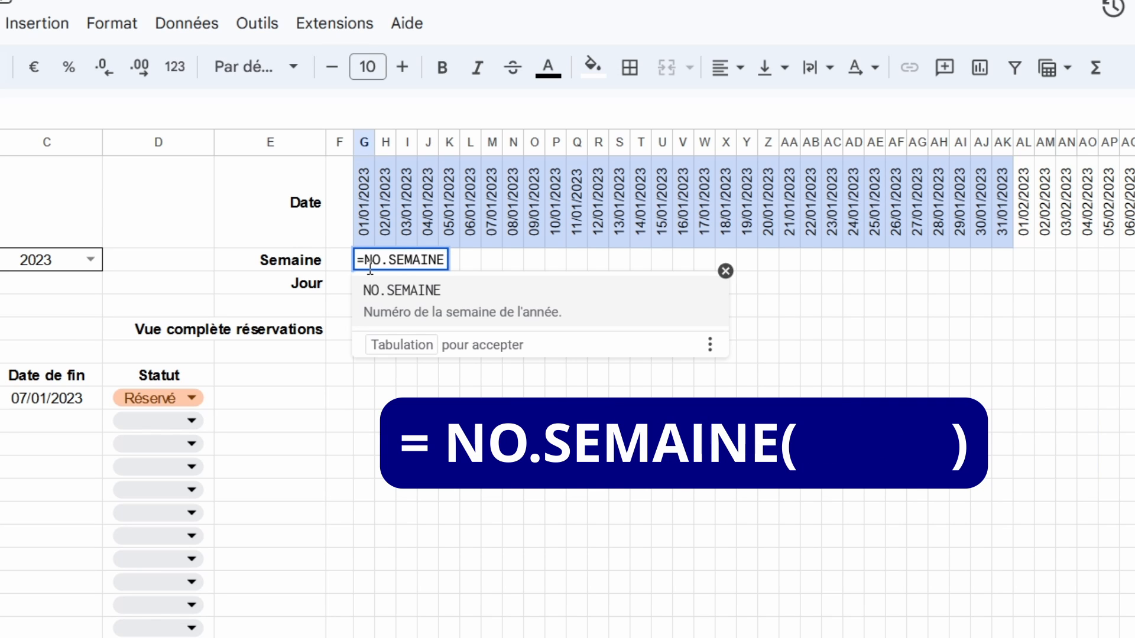
{"action": "type", "text": "("}
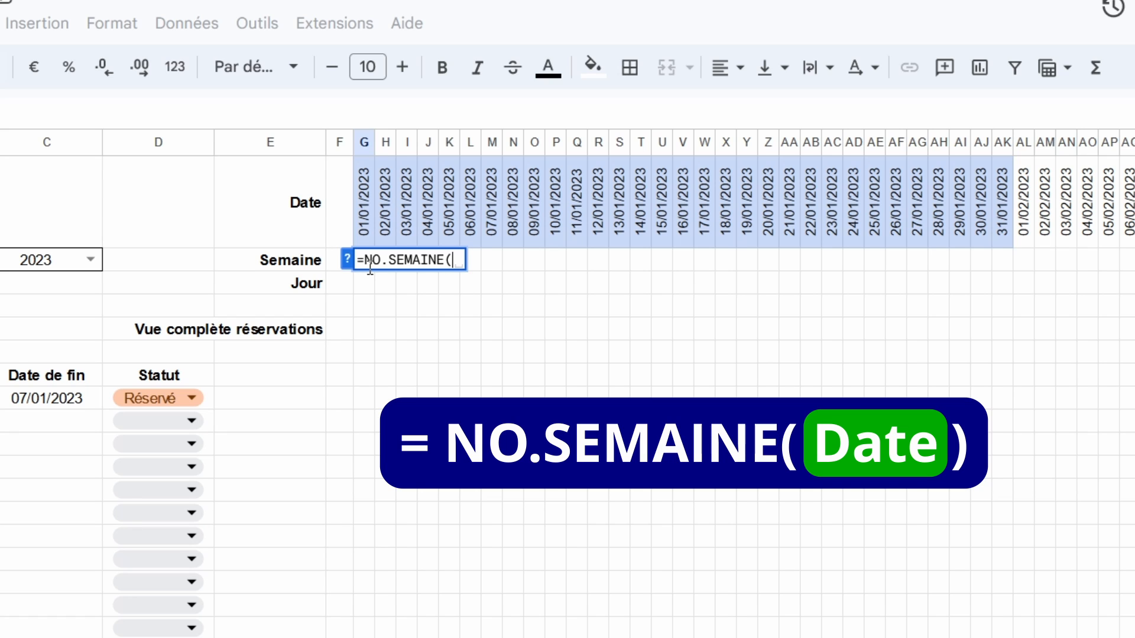
{"action": "left_click", "coordinate": [370, 222]}
{"action": "type", "text": ")"}
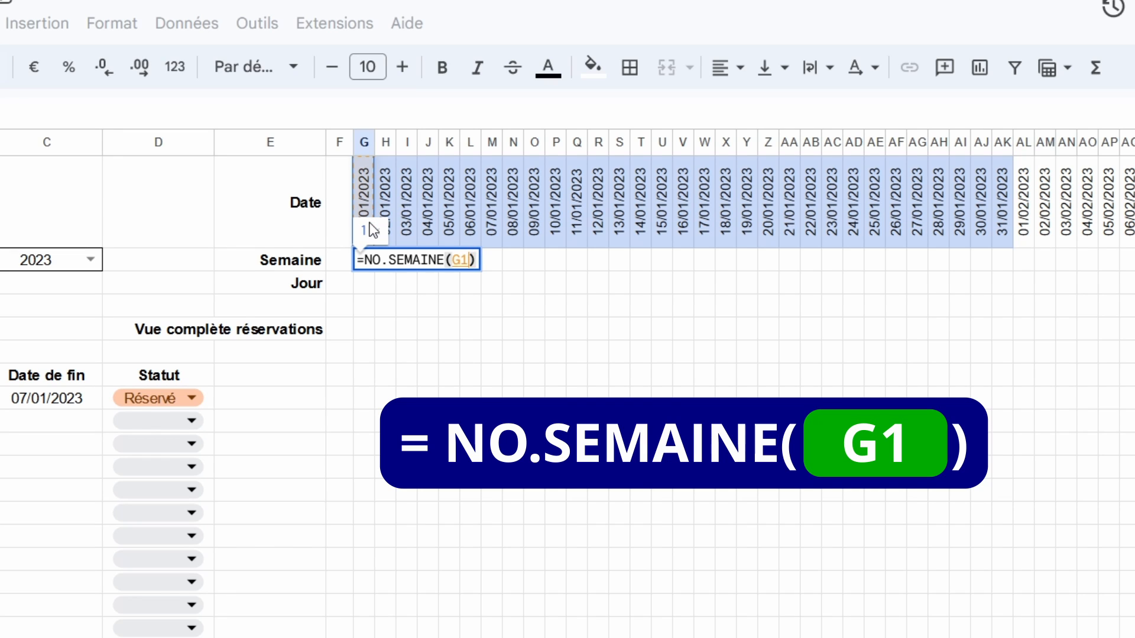
{"action": "key", "text": "Return"}
Copy the full date formula text from H1 and paste it into H2 of the Semaine row
{"action": "key", "text": "Up"}
{"action": "key", "text": "Right"}
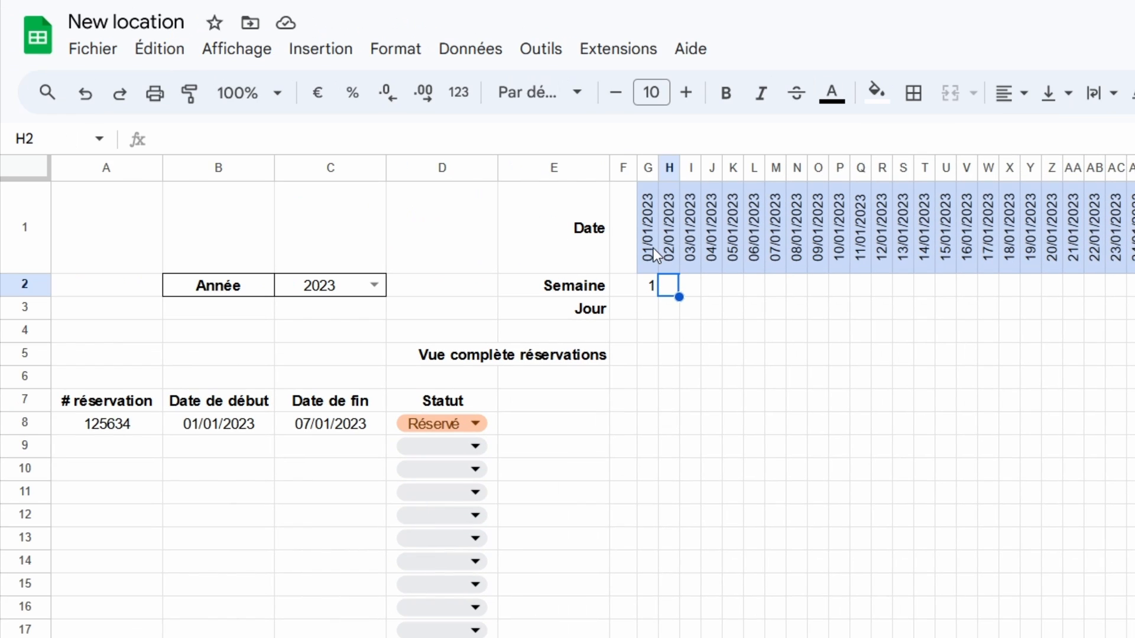
{"action": "left_click", "coordinate": [672, 242]}
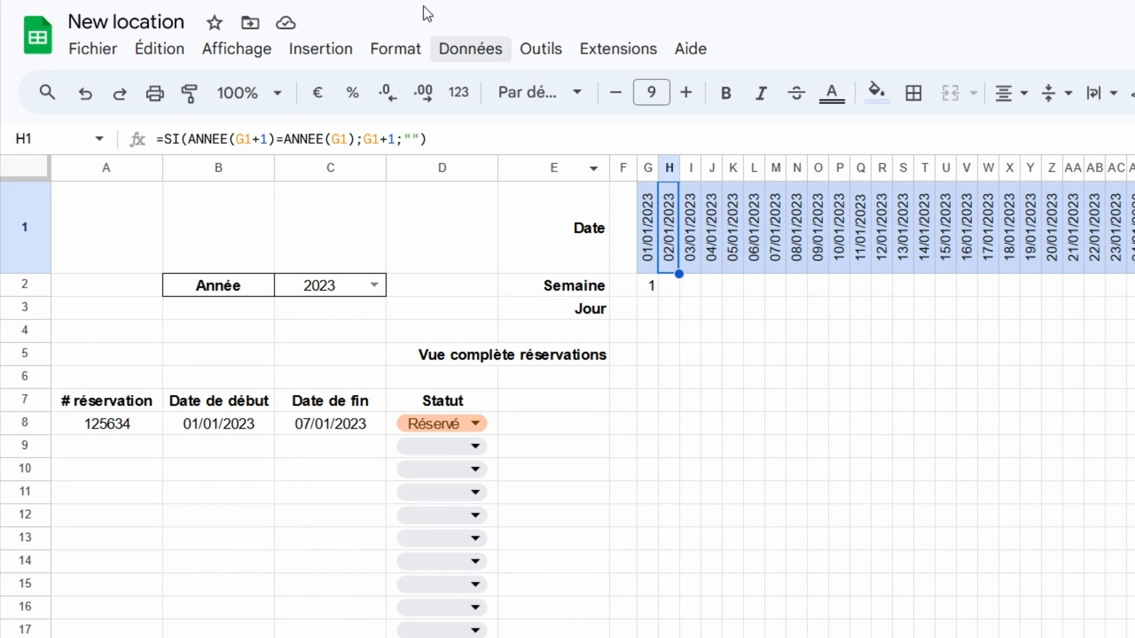
{"action": "left_click", "coordinate": [435, 140]}
{"action": "left_click_drag", "start_coordinate": [436, 140], "coordinate": [157, 140]}
{"action": "key", "text": "ctrl+c"}
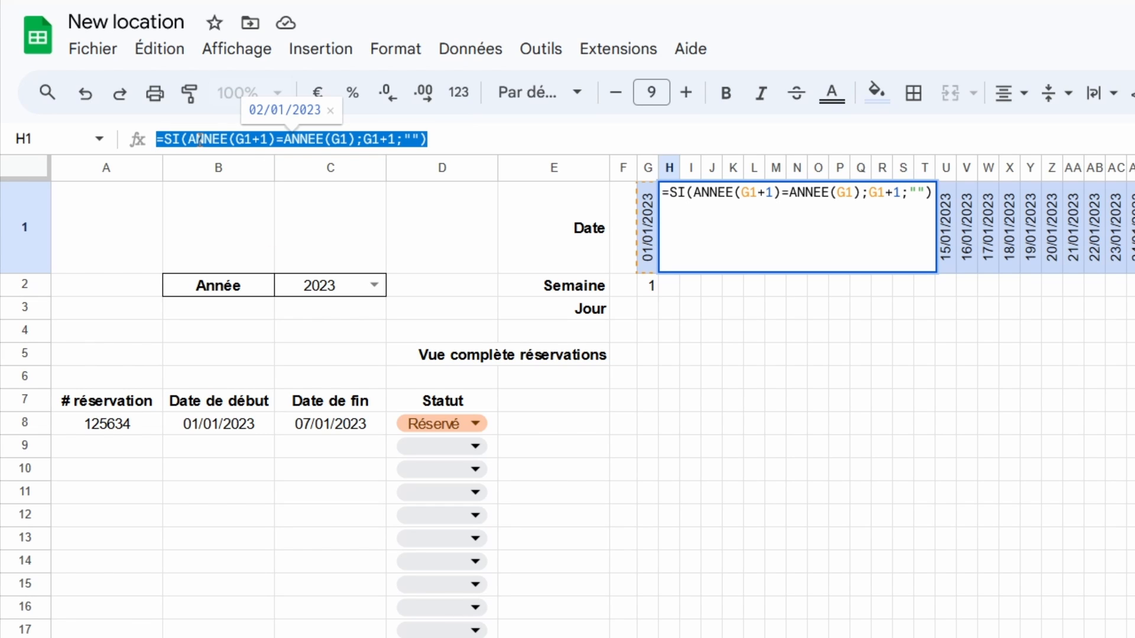
{"action": "key", "text": "Return"}
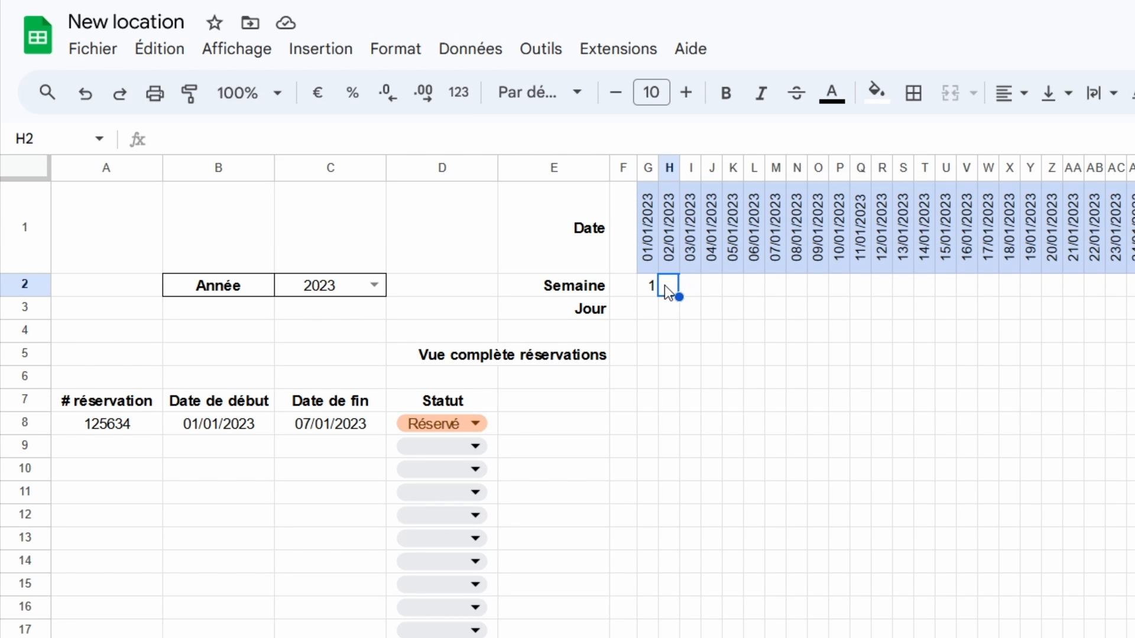
{"action": "double_click", "coordinate": [665, 285]}
{"action": "key", "text": "ctrl+v"}
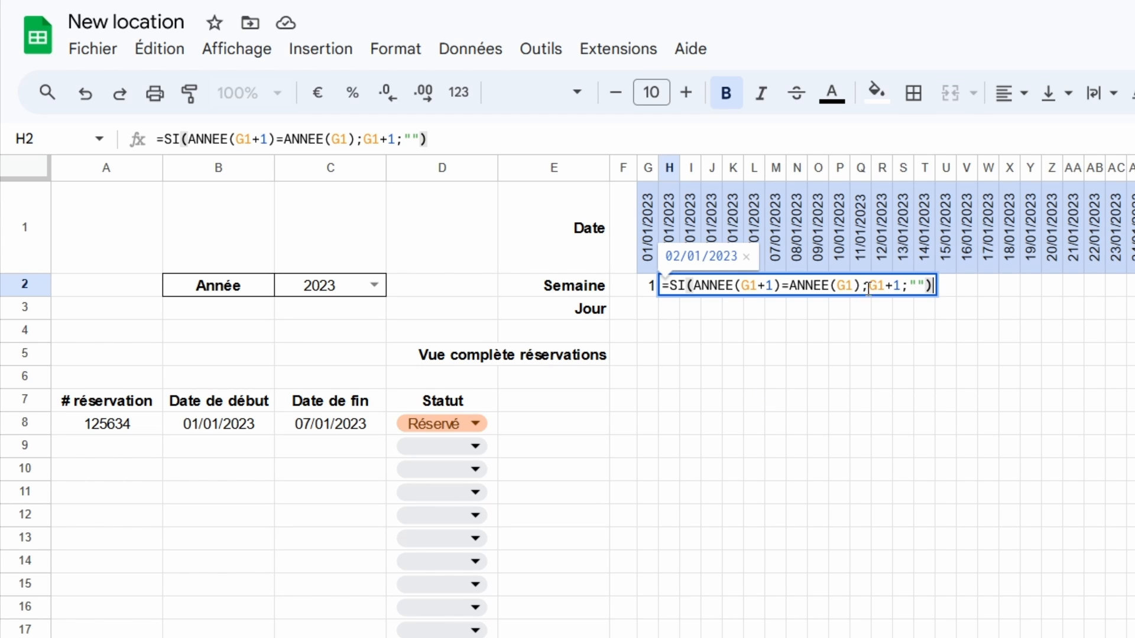
Replace G1+1 in the H2 formula with NO.SEMAINE(H1), giving =SI(ANNEE(G1+1)=ANNEE(G1);NO.SEMAINE(H1);"")
{"action": "left_click_drag", "start_coordinate": [649, 287], "coordinate": [679, 283]}
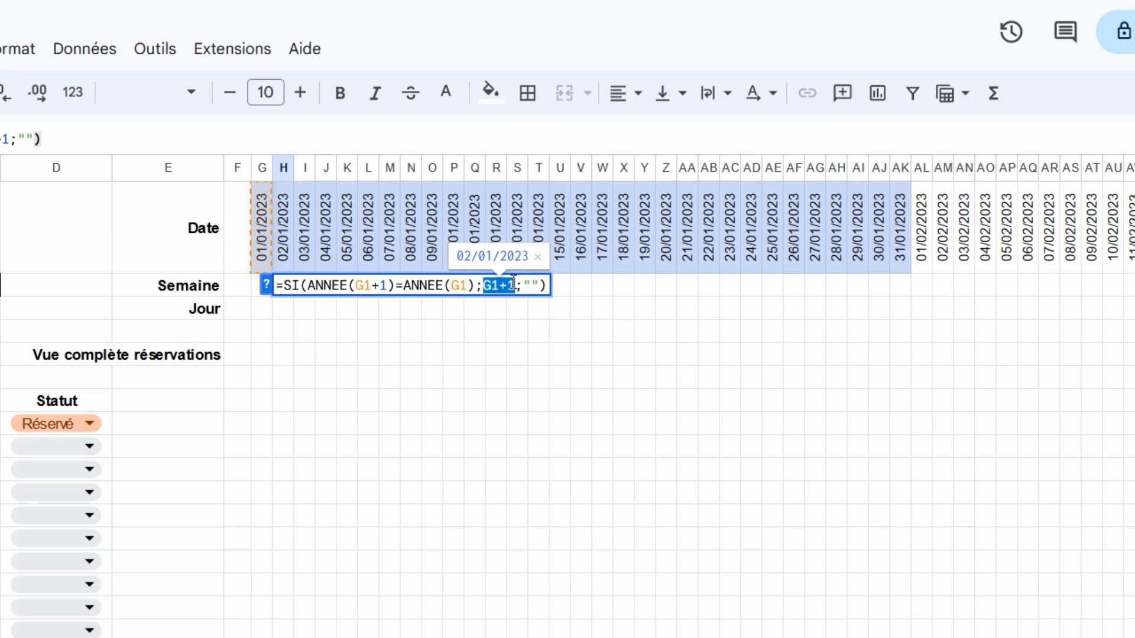
{"action": "key", "text": "BackSpace"}
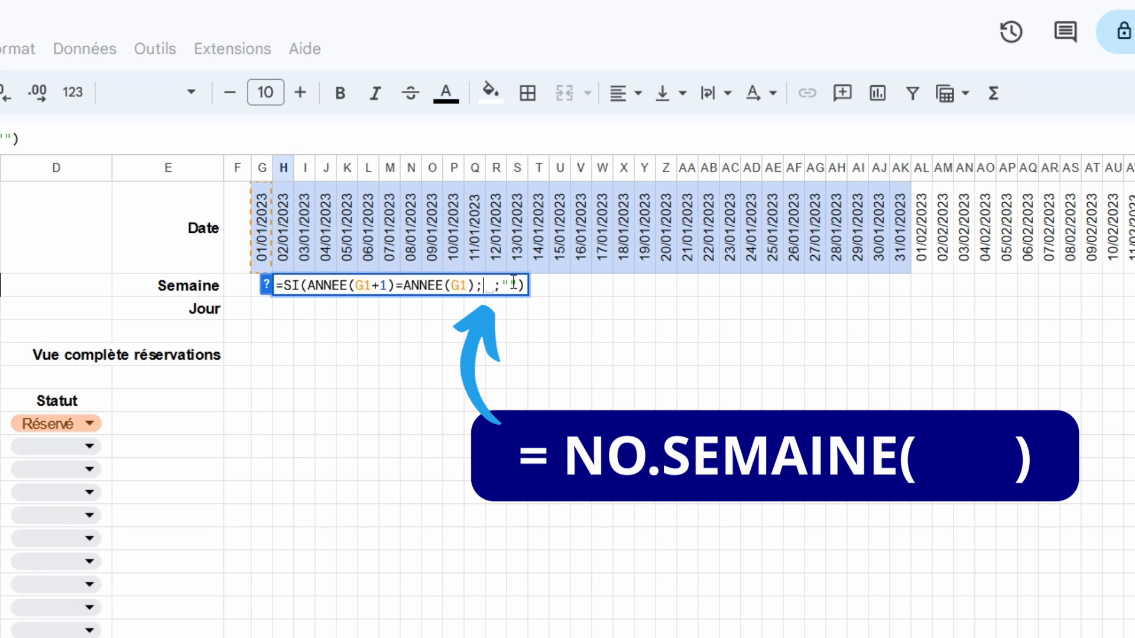
{"action": "type", "text": "NO"}
{"action": "type", "text": ".SEMAIN"}
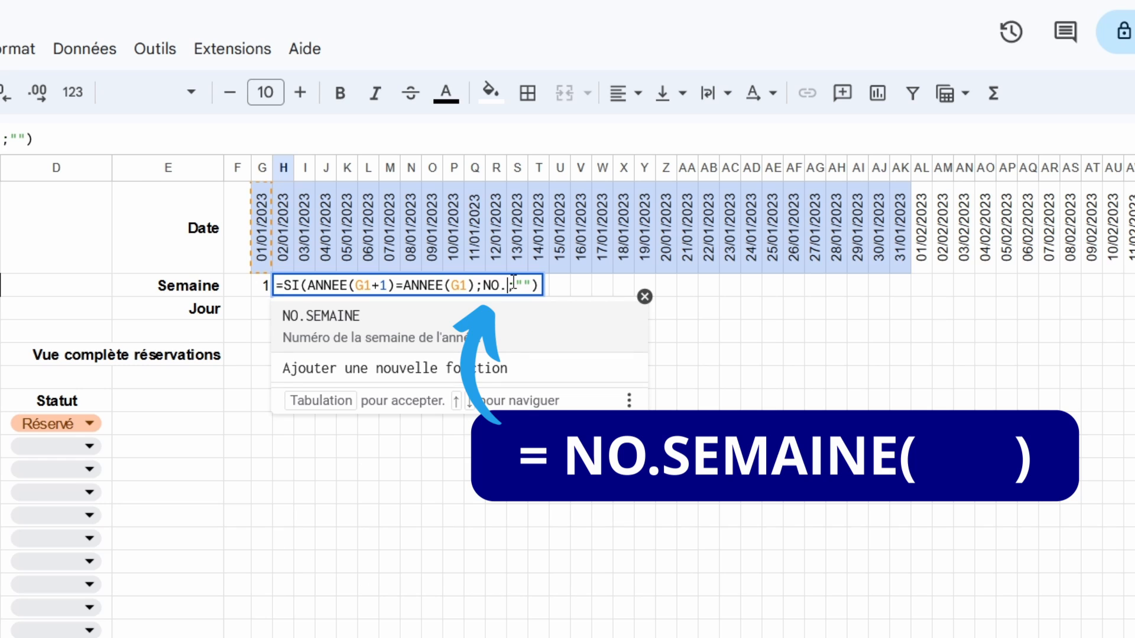
{"action": "type", "text": "E"}
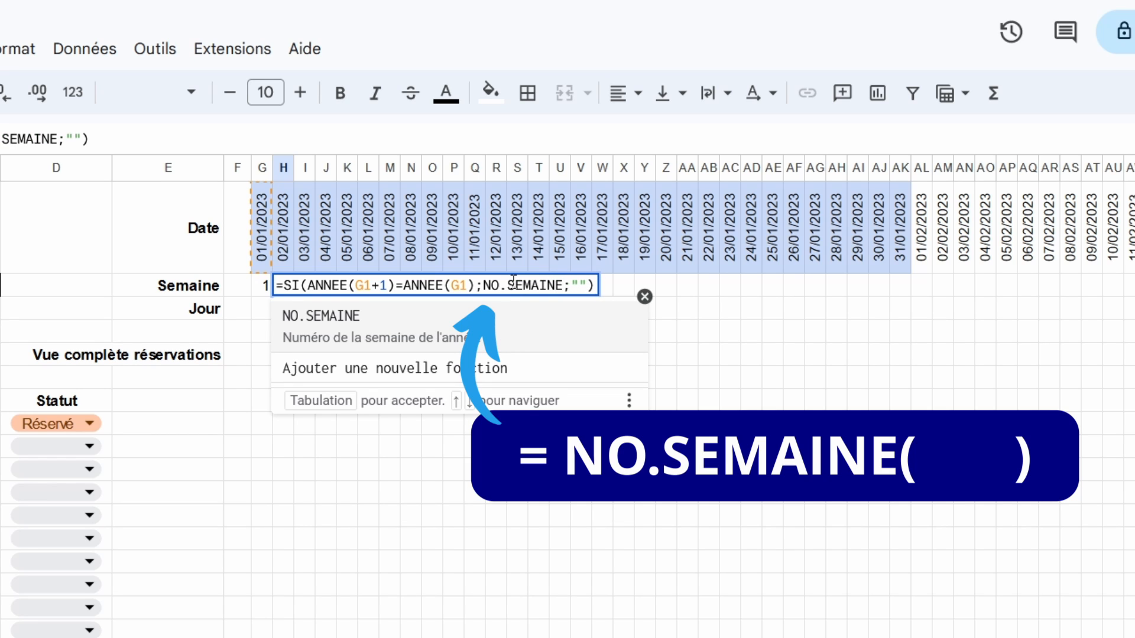
{"action": "key", "text": "Tab"}
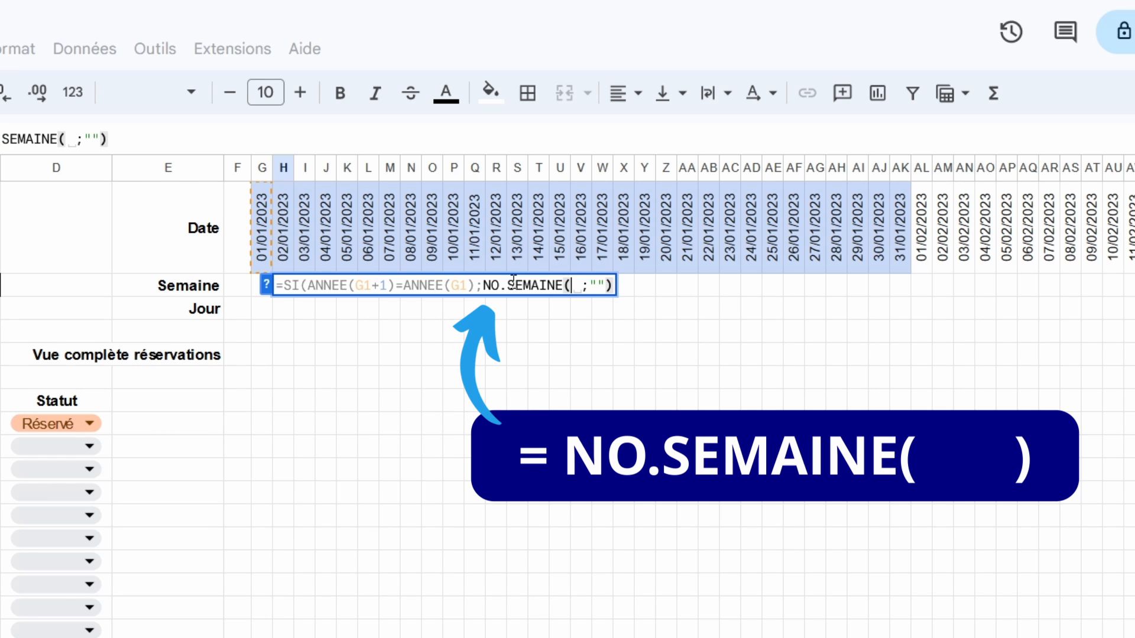
{"action": "left_click", "coordinate": [284, 246]}
{"action": "type", "text": ")"}
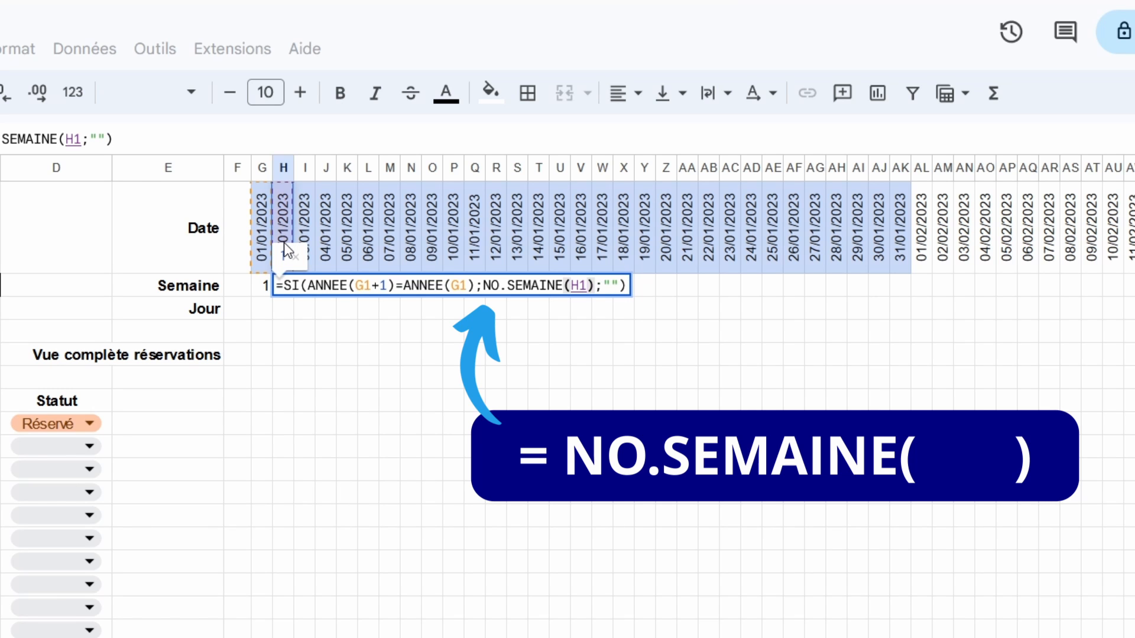
{"action": "key", "text": "Return"}
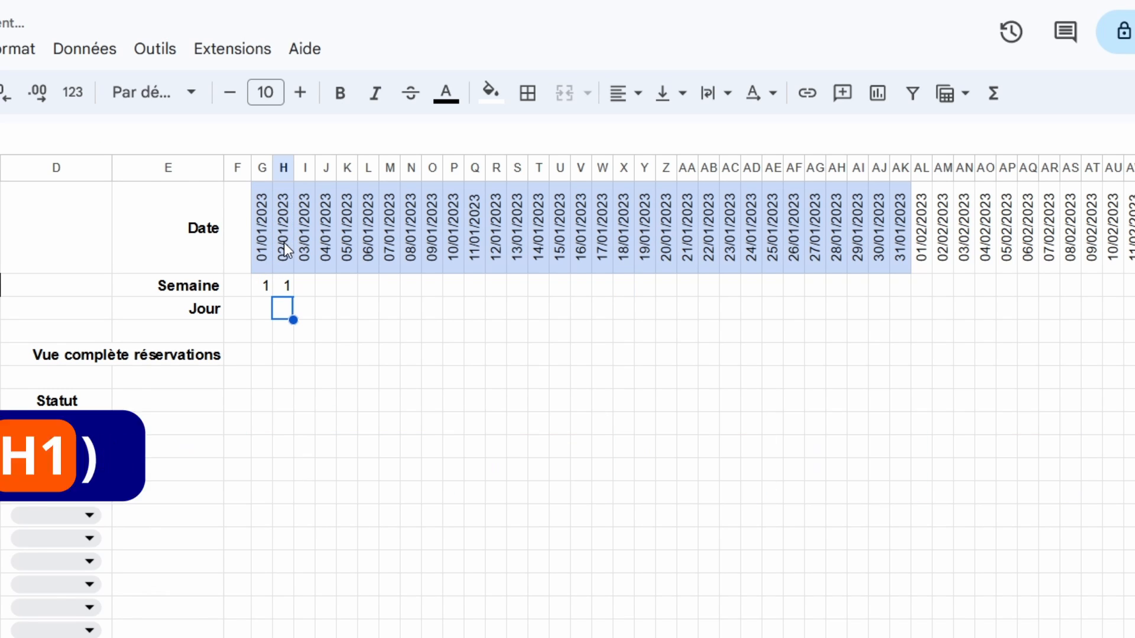
Copy the week-number formula from H2 across the rest of the Semaine row, I2 to NH2
{"action": "left_click", "coordinate": [282, 288]}
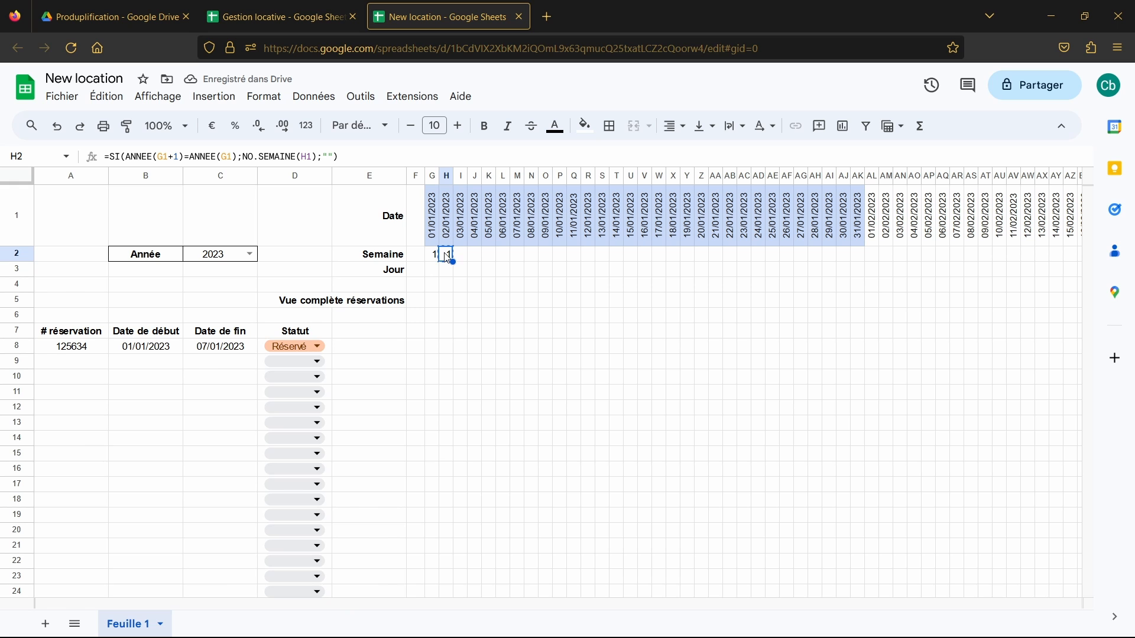
{"action": "key", "text": "ctrl+c"}
{"action": "left_click", "coordinate": [461, 255]}
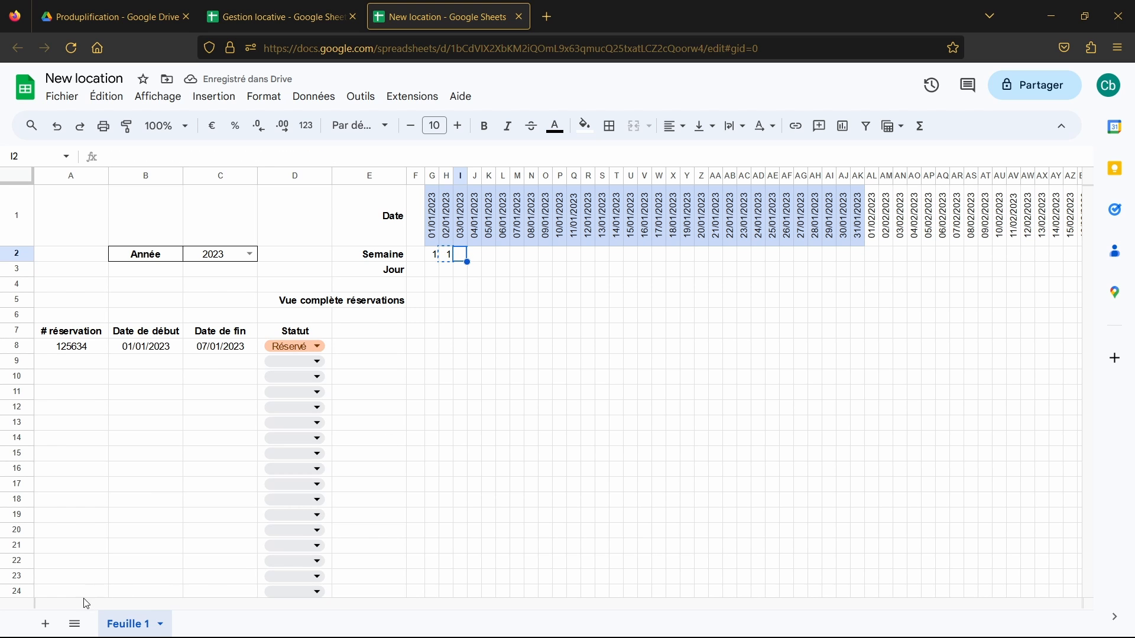
{"action": "left_click_drag", "start_coordinate": [58, 604], "coordinate": [967, 574]}
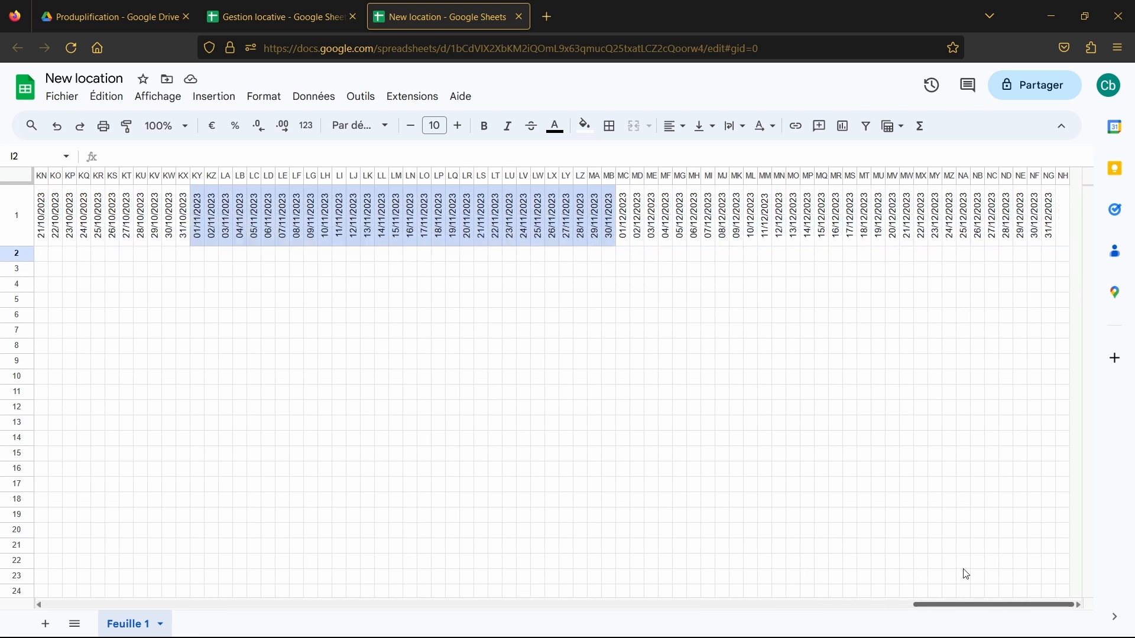
{"action": "left_click", "coordinate": [1063, 254], "text": "shift"}
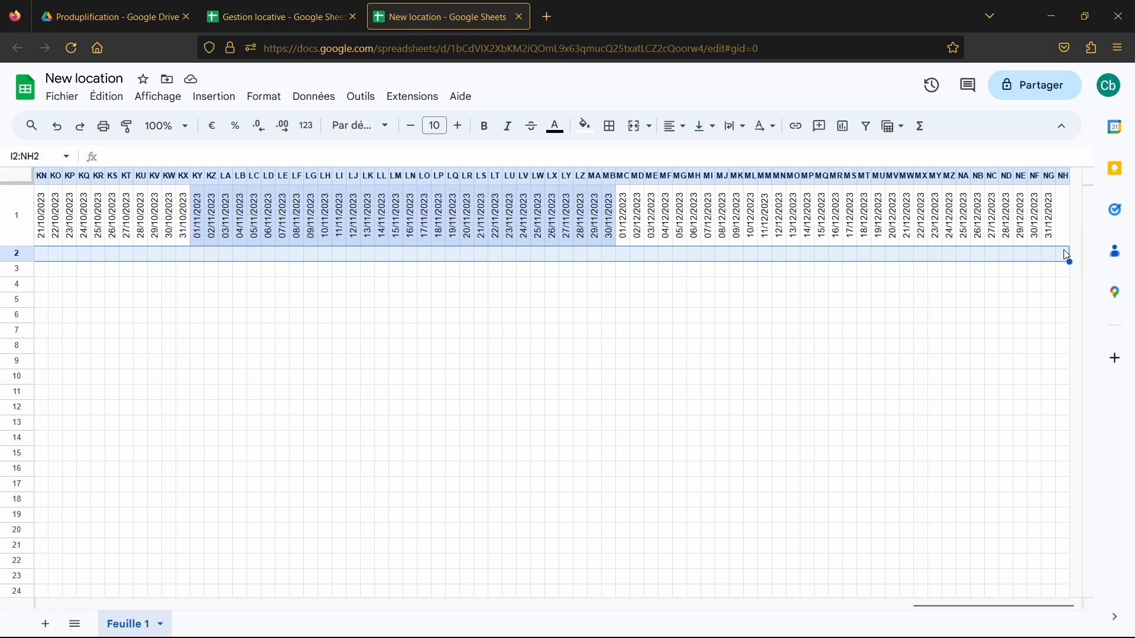
{"action": "key", "text": "ctrl+v"}
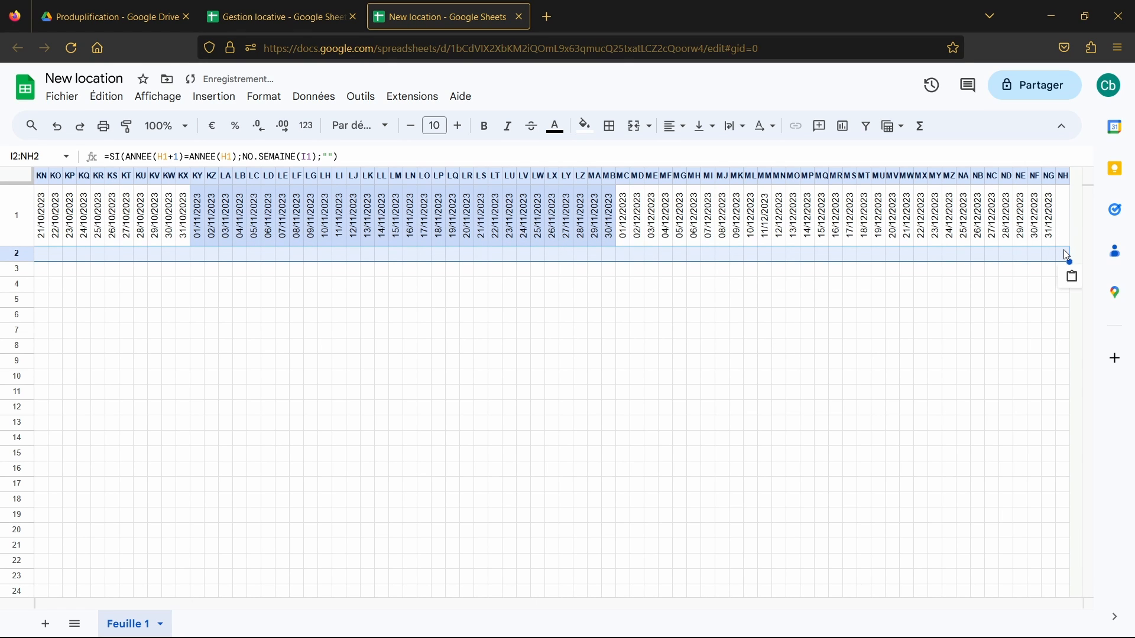
{"action": "left_click", "coordinate": [1065, 253]}
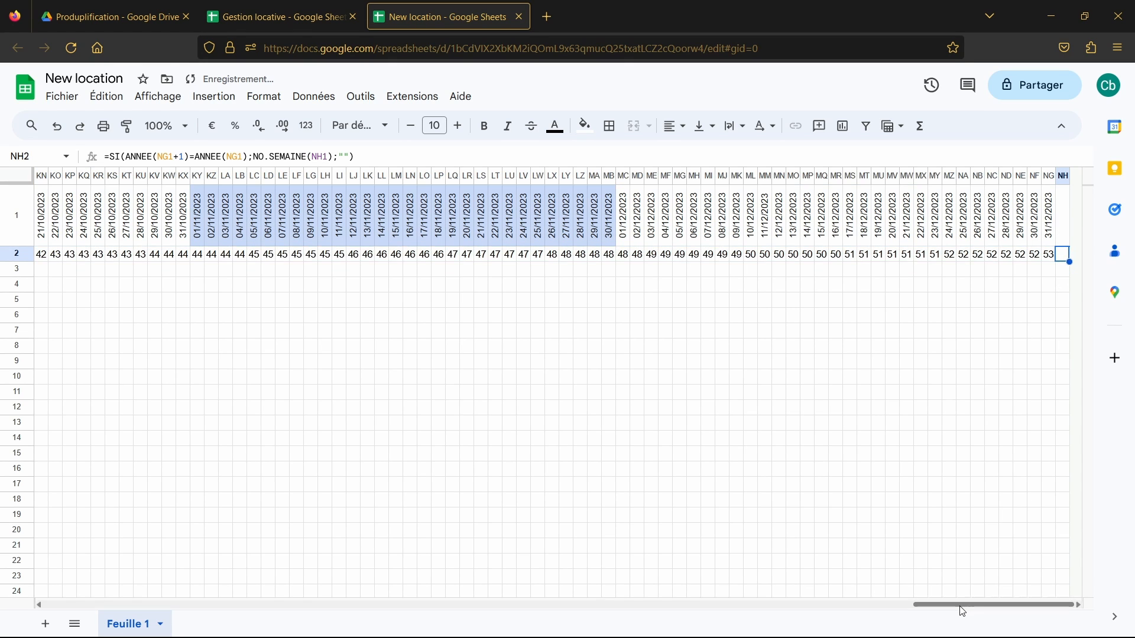
Centre the week numbers horizontally across G2 to NH2
{"action": "left_click_drag", "start_coordinate": [957, 609], "coordinate": [123, 624]}
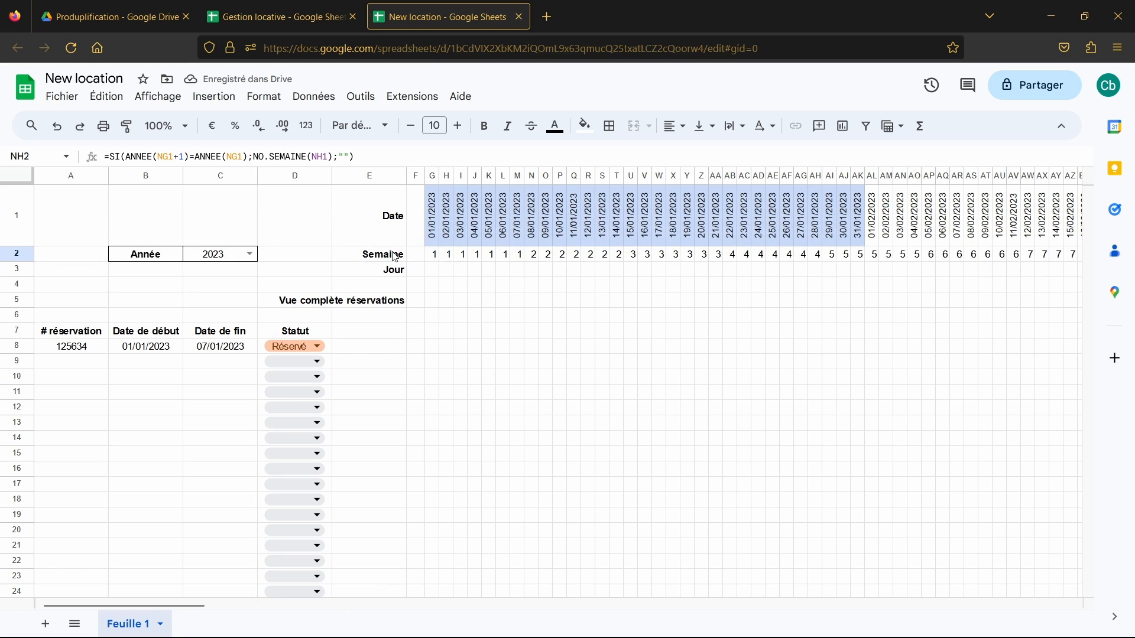
{"action": "left_click", "coordinate": [434, 254], "text": "shift"}
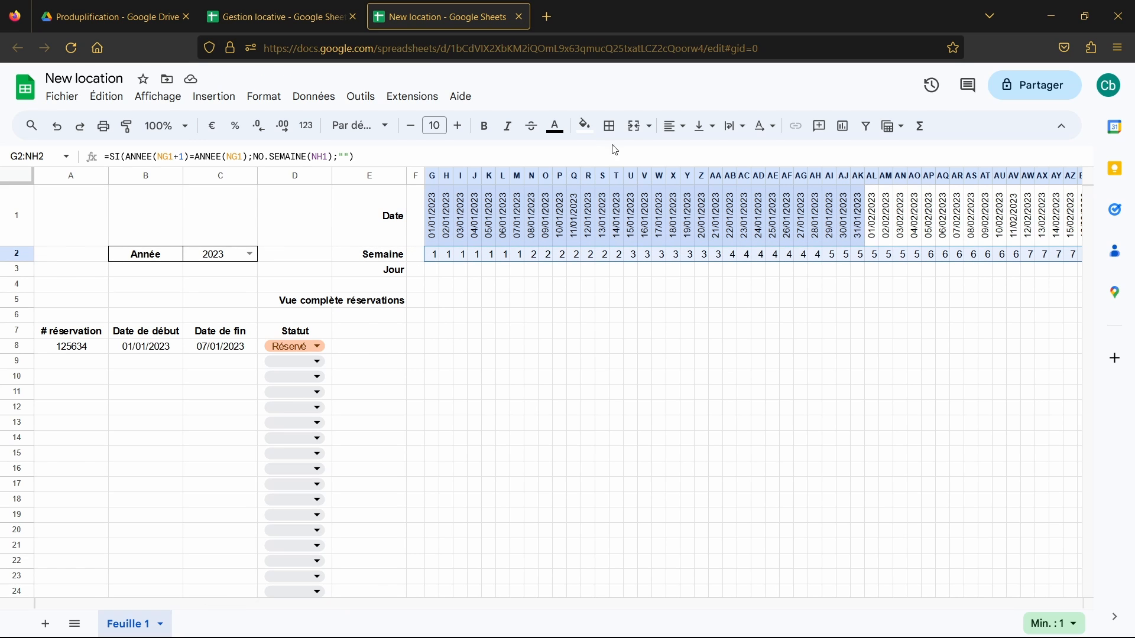
{"action": "left_click", "coordinate": [681, 135]}
{"action": "left_click", "coordinate": [703, 156]}
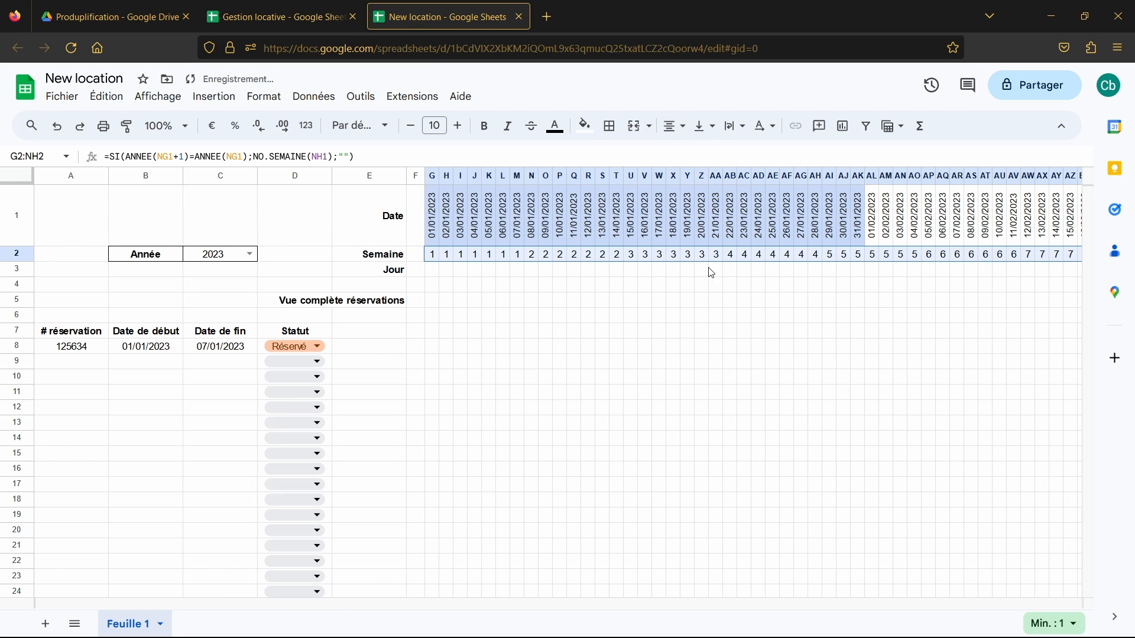
{"action": "left_click", "coordinate": [774, 395]}
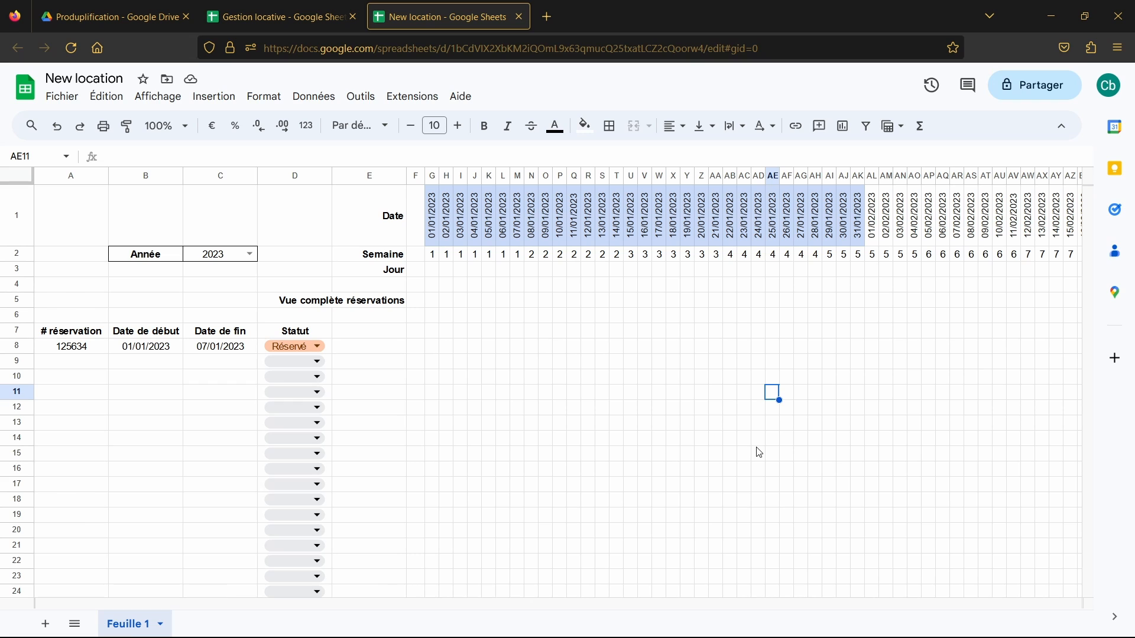
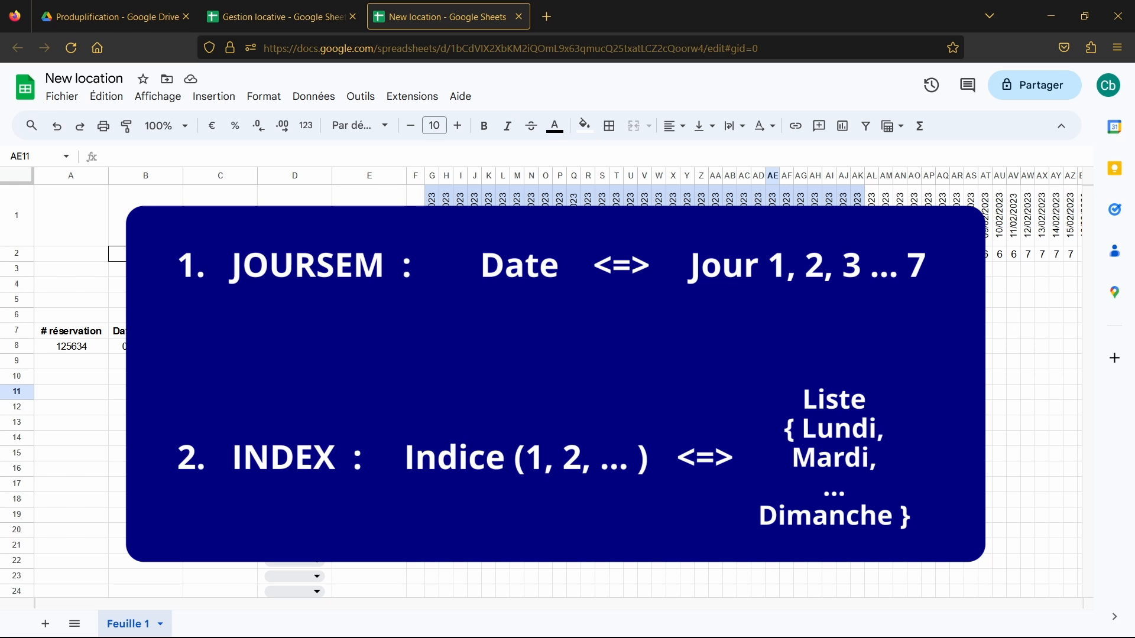
Start the G3 formula in the Jour row as =INDEX({"Lundi";"Mardi";"Mercredi";"Jeudi";"Vendredi";"Samedi";"Dimanche"}; with the weekday names as the list
{"action": "left_click", "coordinate": [432, 272]}
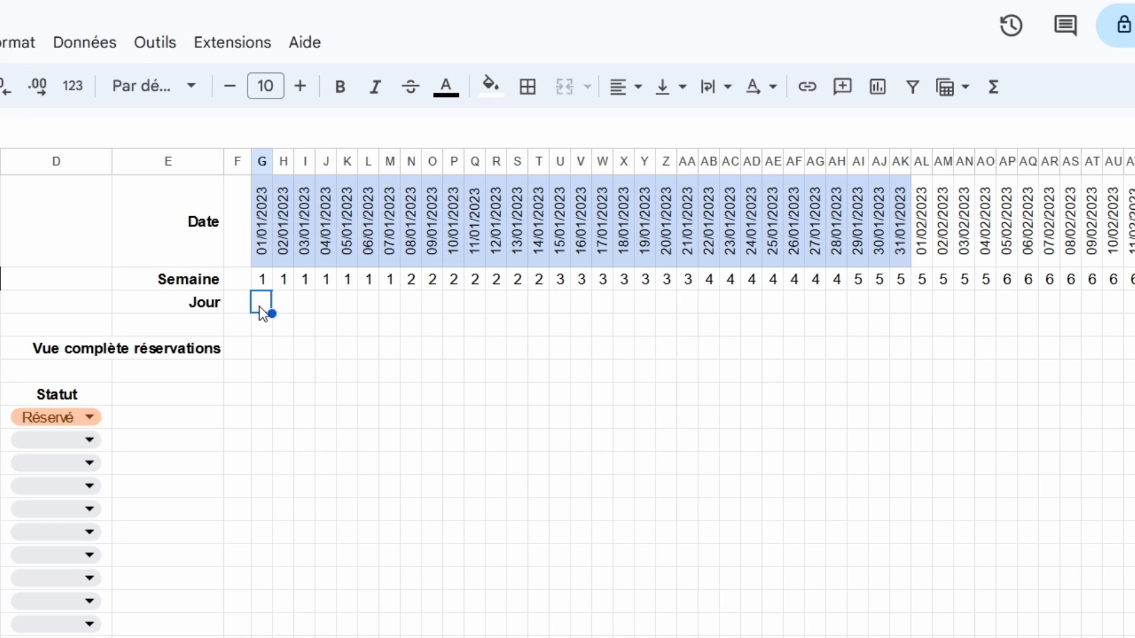
{"action": "type", "text": "="}
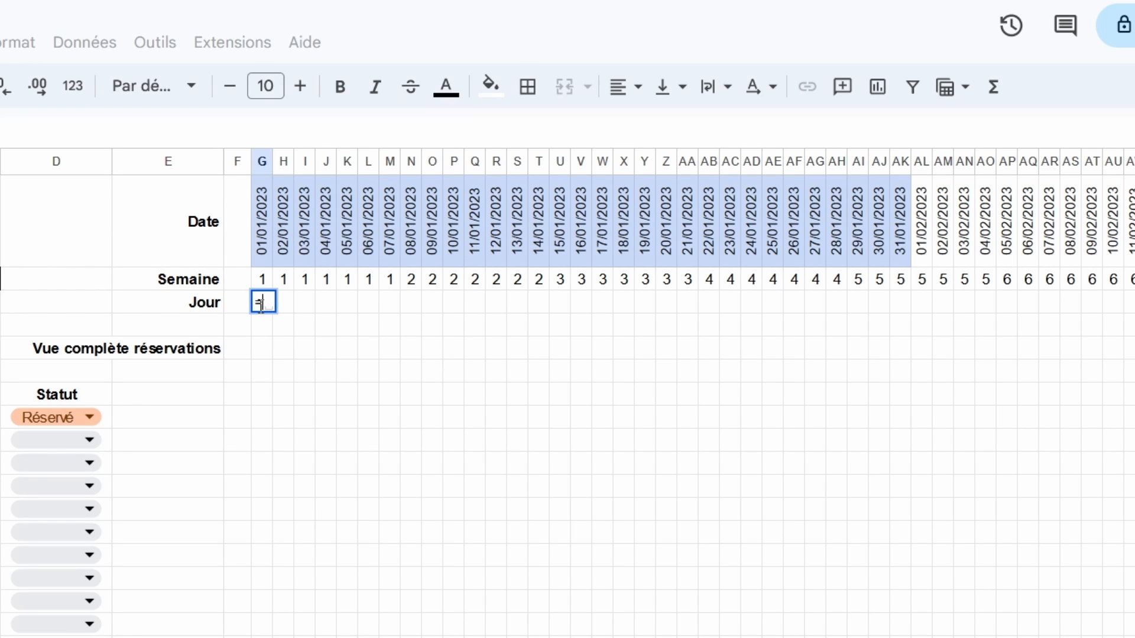
{"action": "type", "text": "INDEX"}
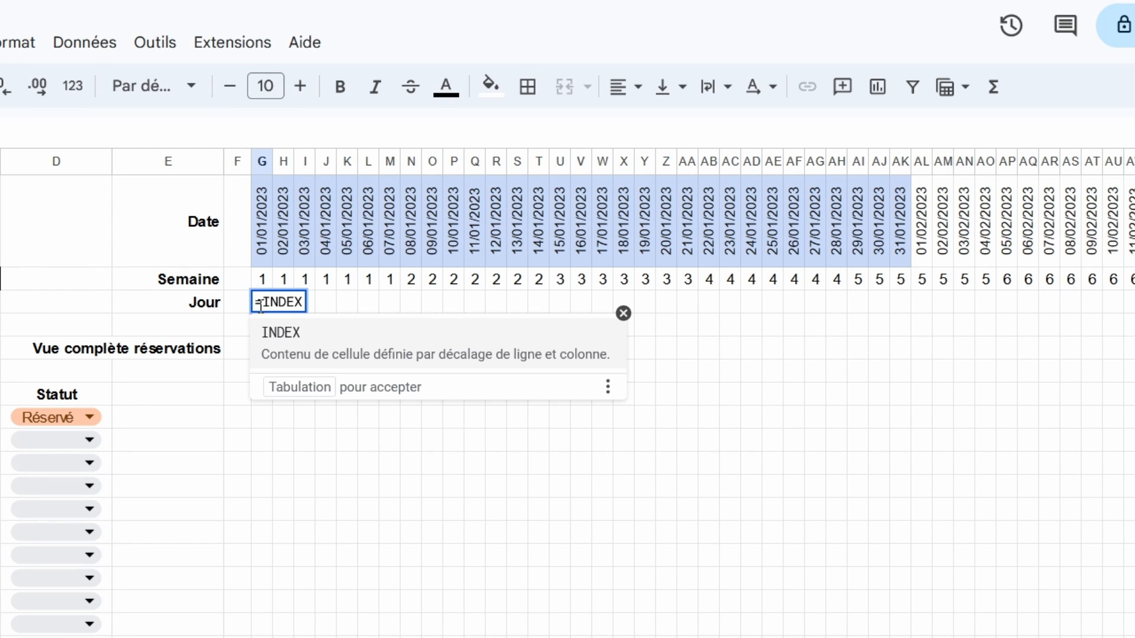
{"action": "type", "text": "("}
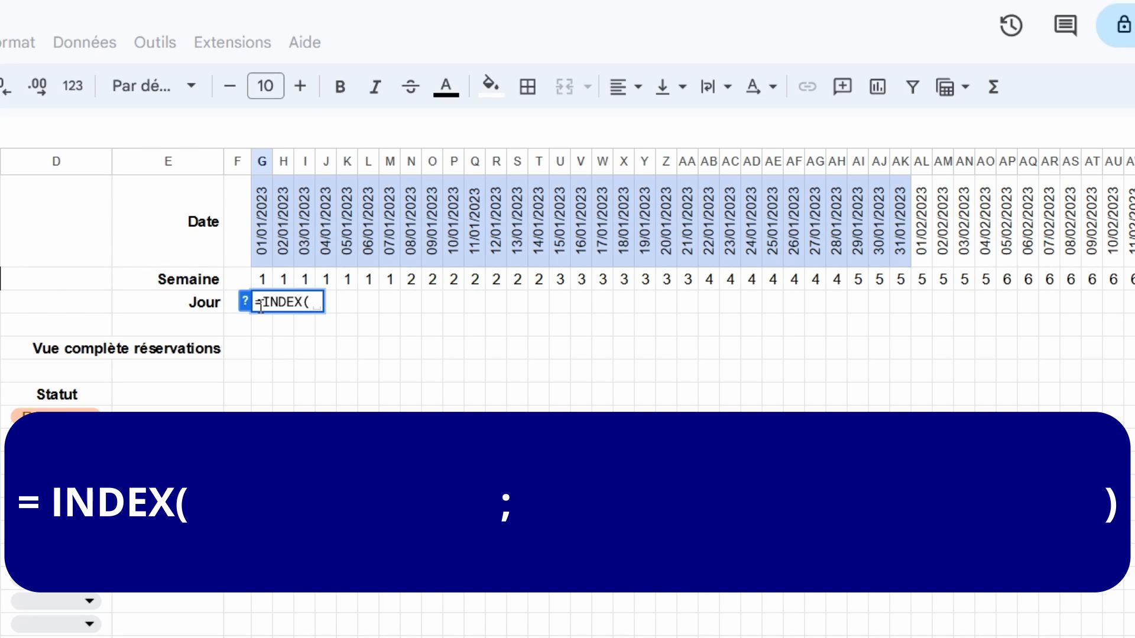
{"action": "type", "text": "{\""}
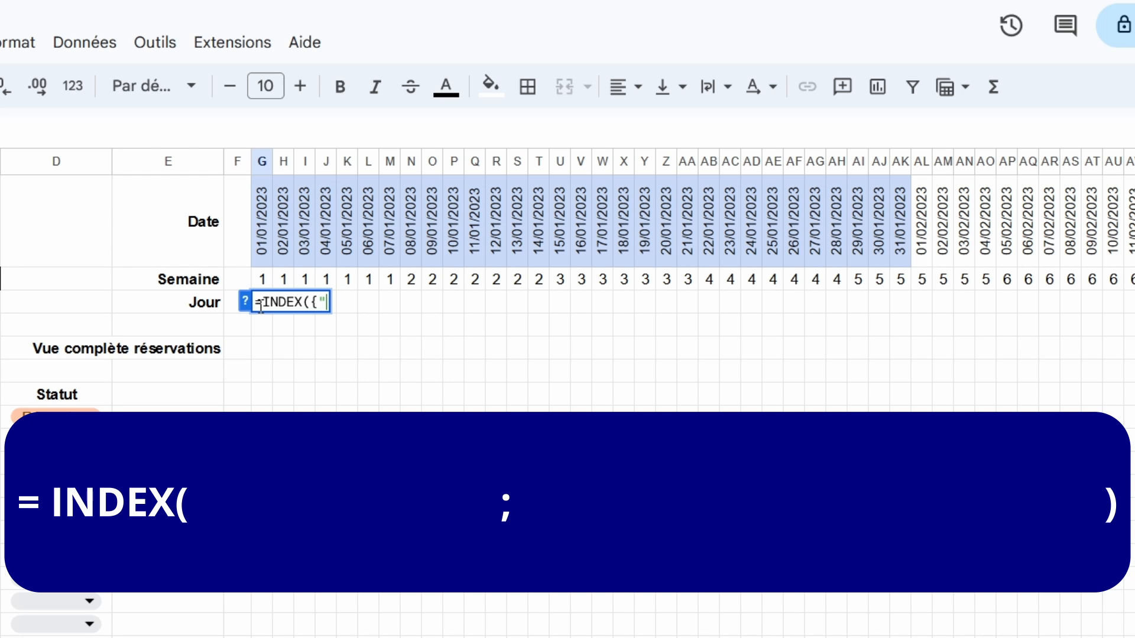
{"action": "type", "text": "Lund"}
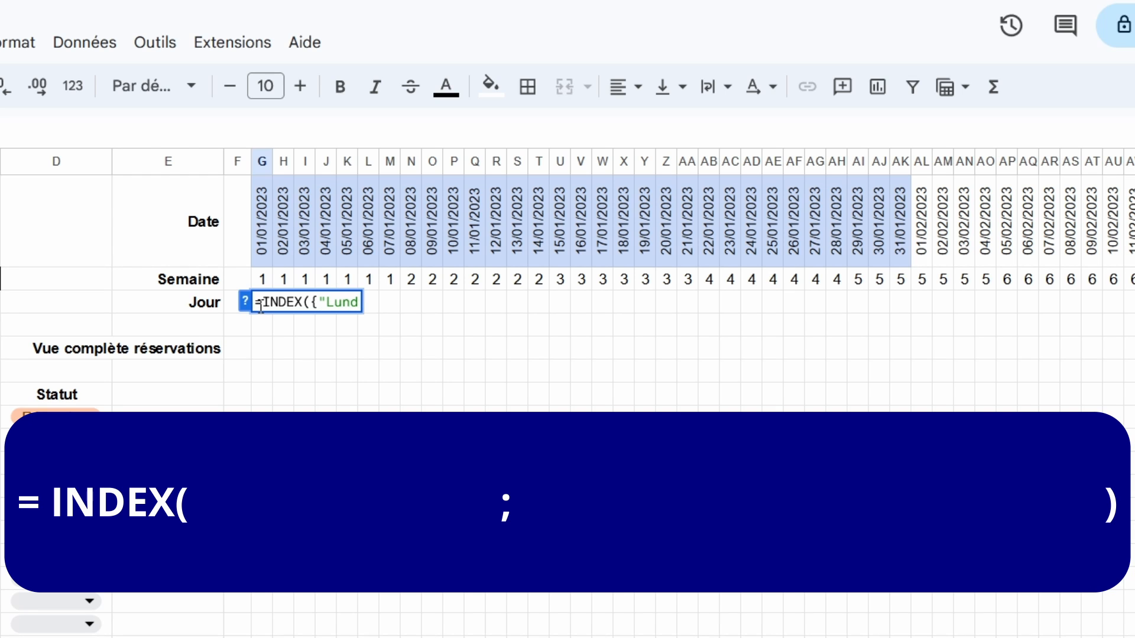
{"action": "type", "text": "i\";"}
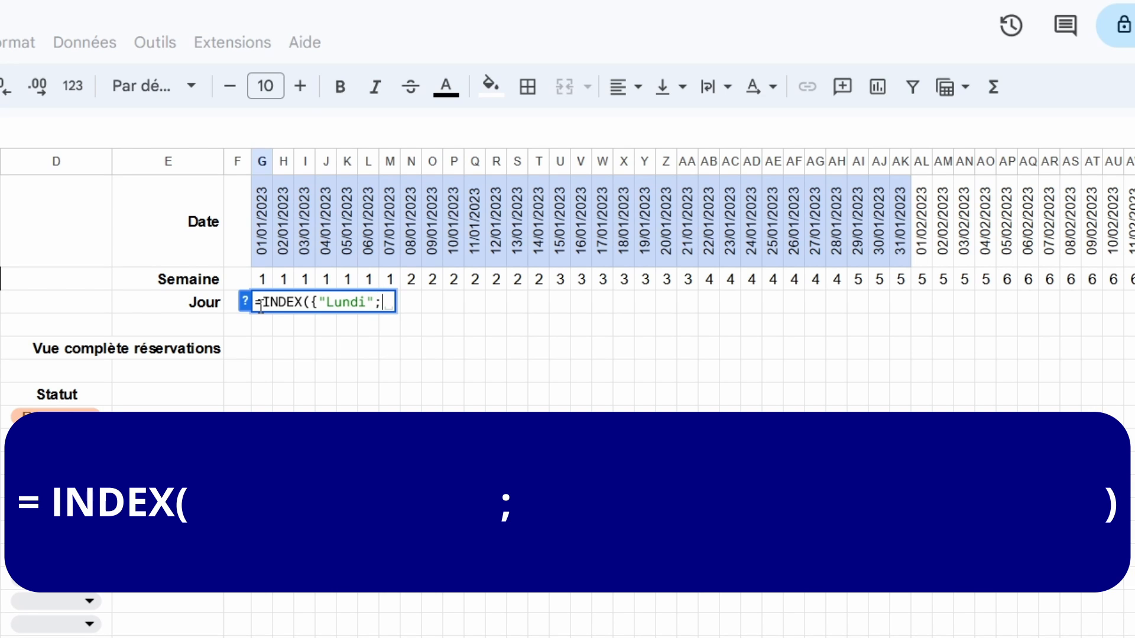
{"action": "type", "text": "\"Mardi"}
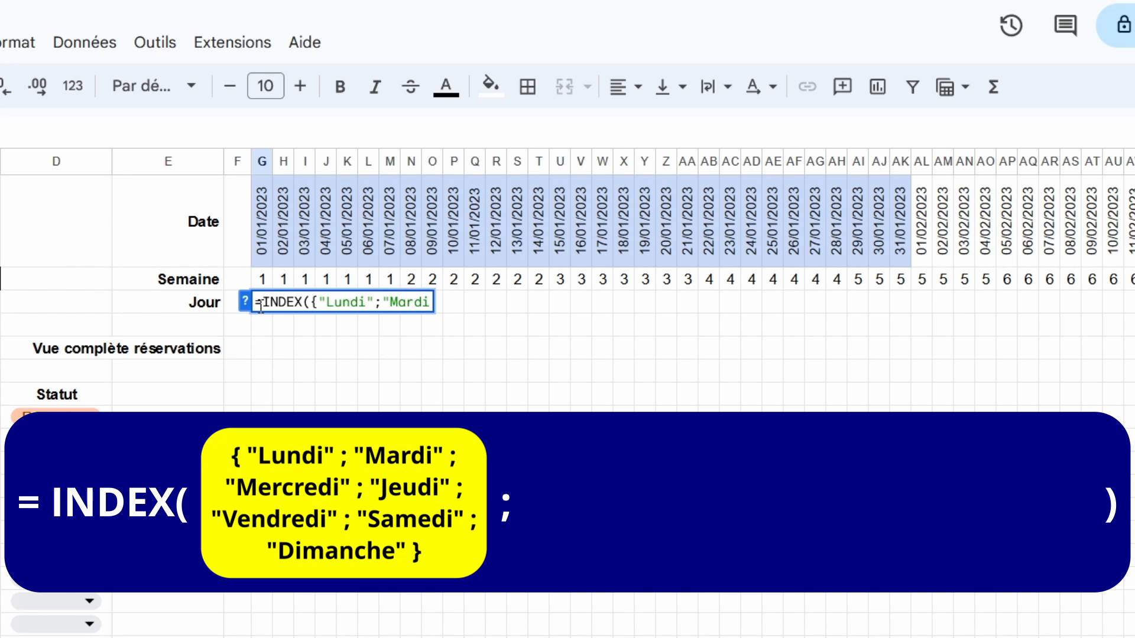
{"action": "type", "text": "\";\"Mercredi\""}
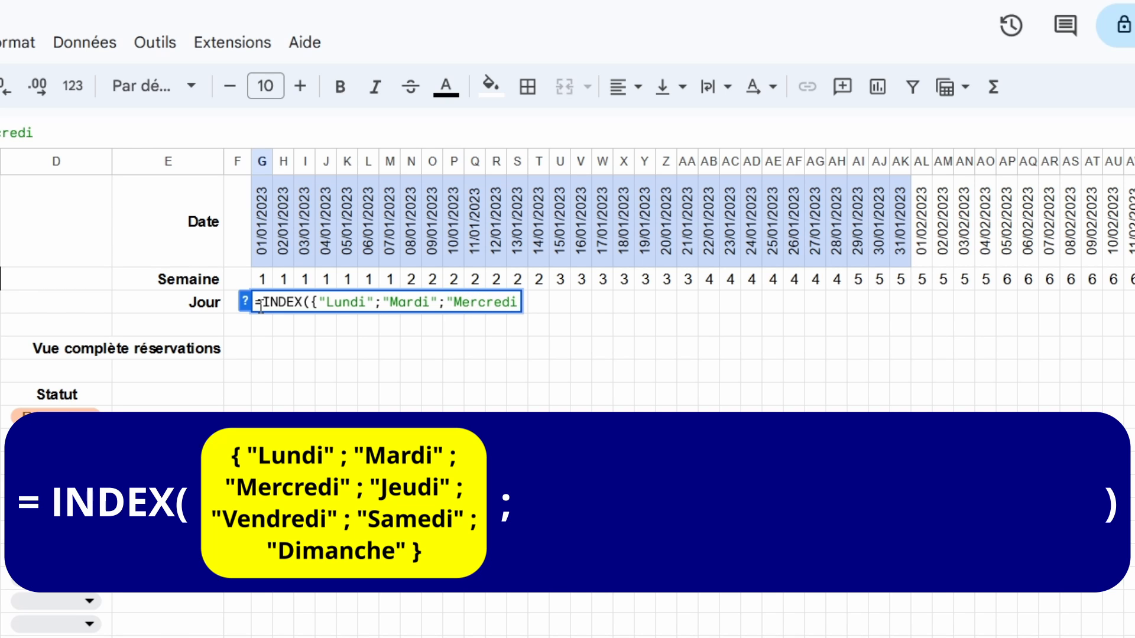
{"action": "type", "text": ";\"J"}
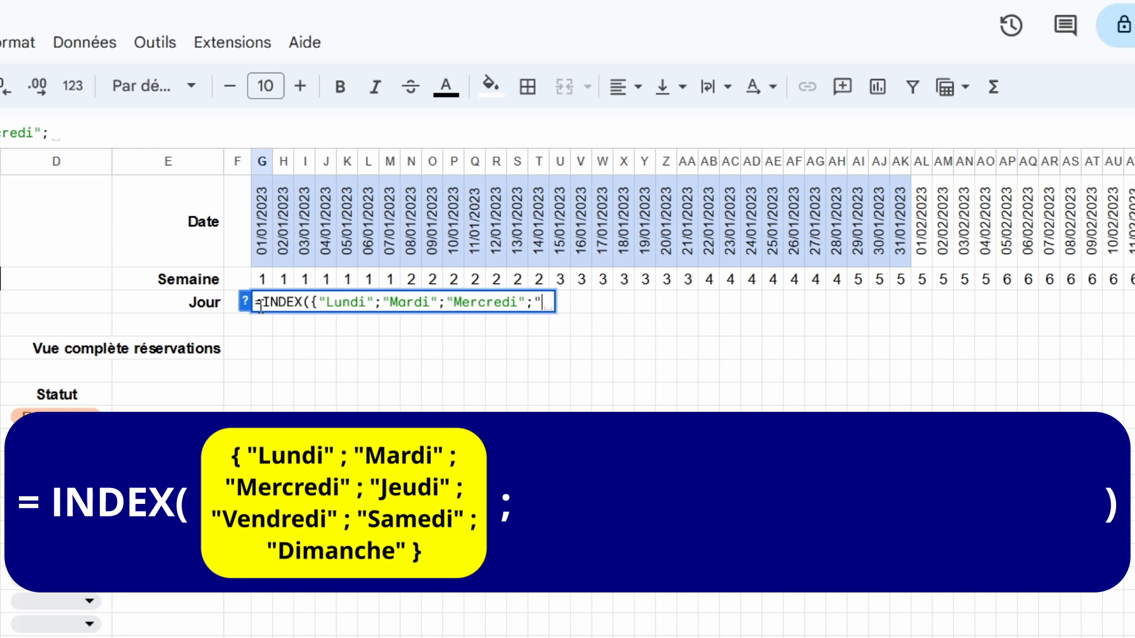
{"action": "type", "text": "eudi\""}
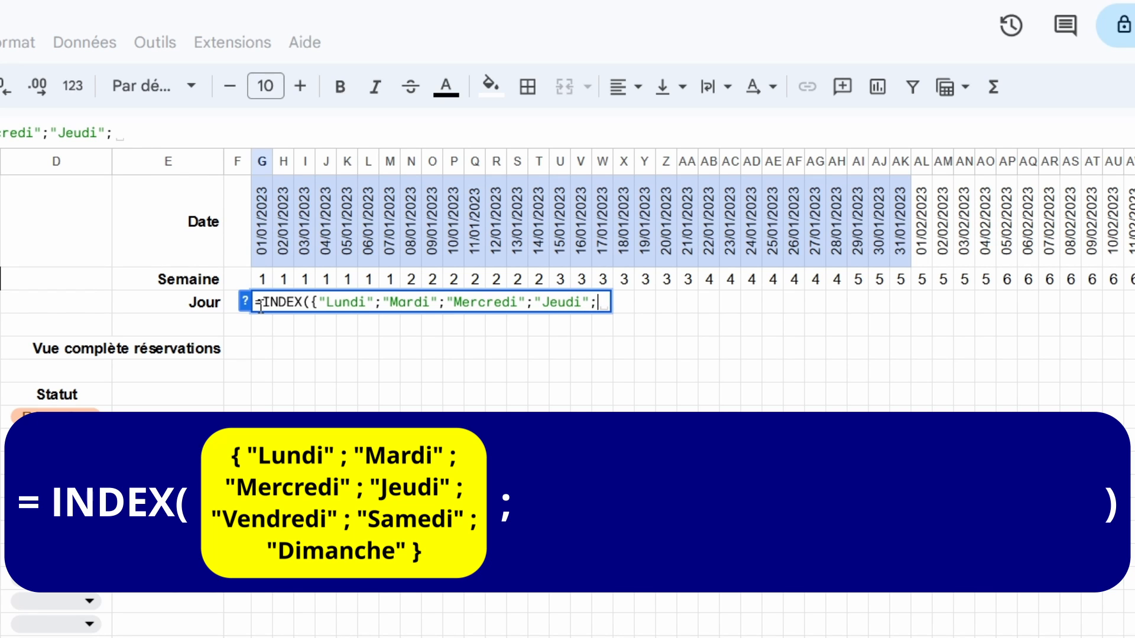
{"action": "type", "text": ";\"Vendredi"}
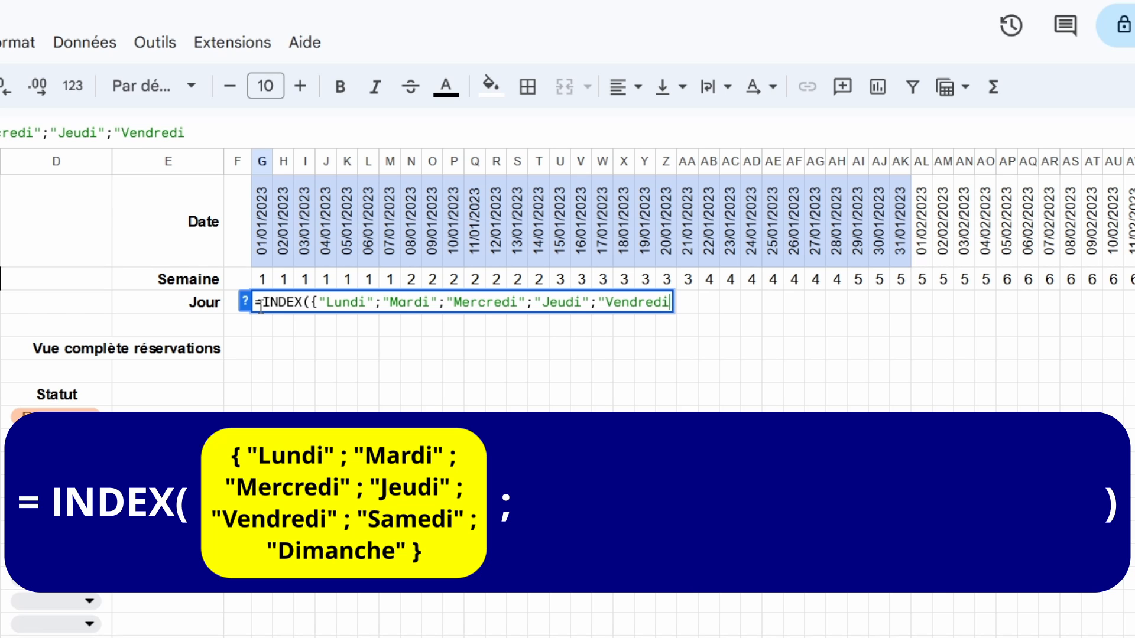
{"action": "type", "text": "\";"}
{"action": "type", "text": "\"Sa"}
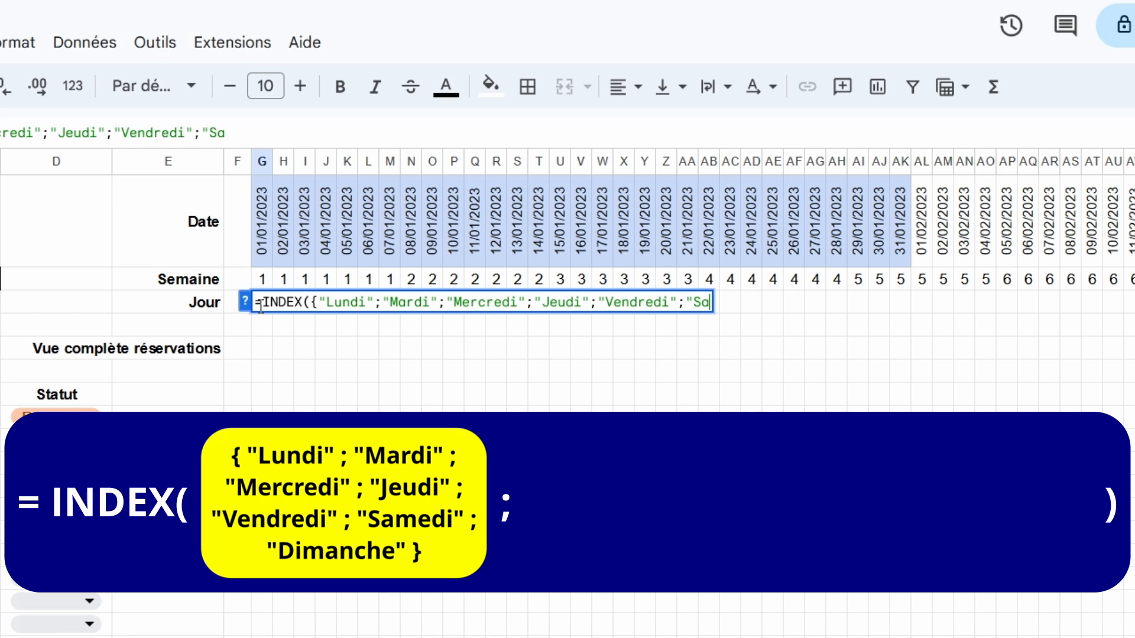
{"action": "type", "text": "medi\";"}
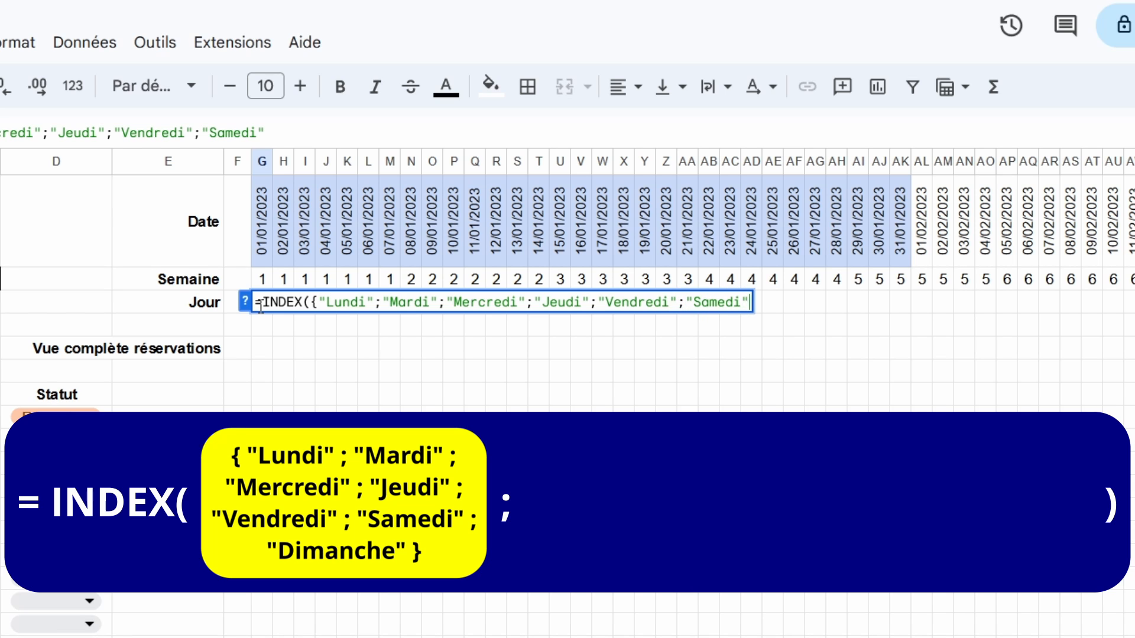
{"action": "type", "text": "Di"}
{"action": "key", "text": "BackSpace"}
{"action": "key", "text": "BackSpace"}
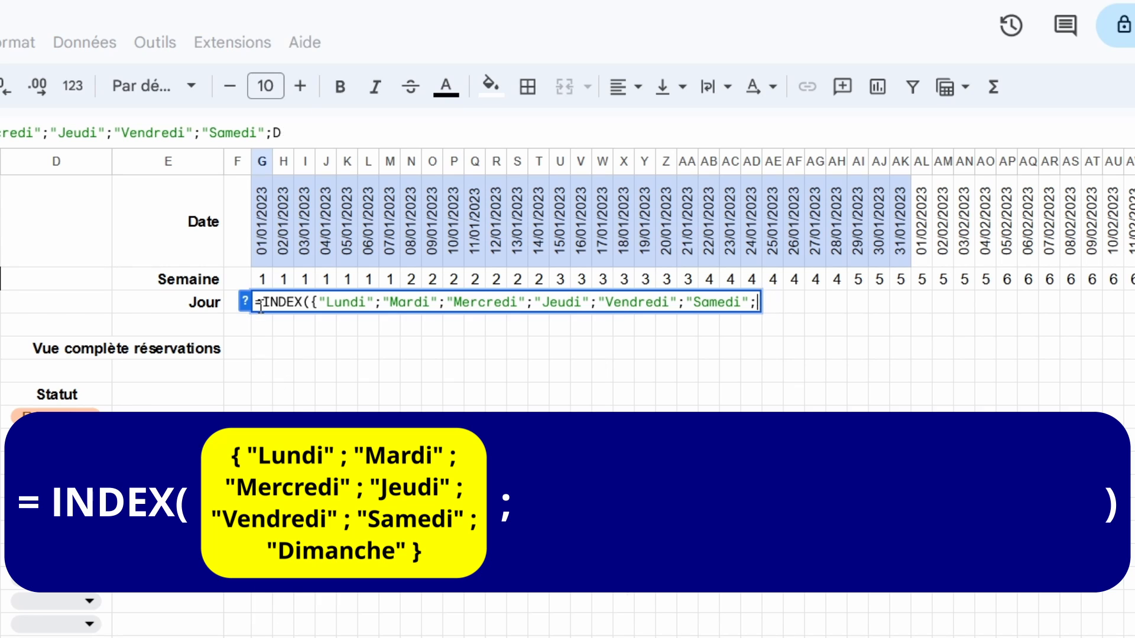
{"action": "type", "text": "\"Diman"}
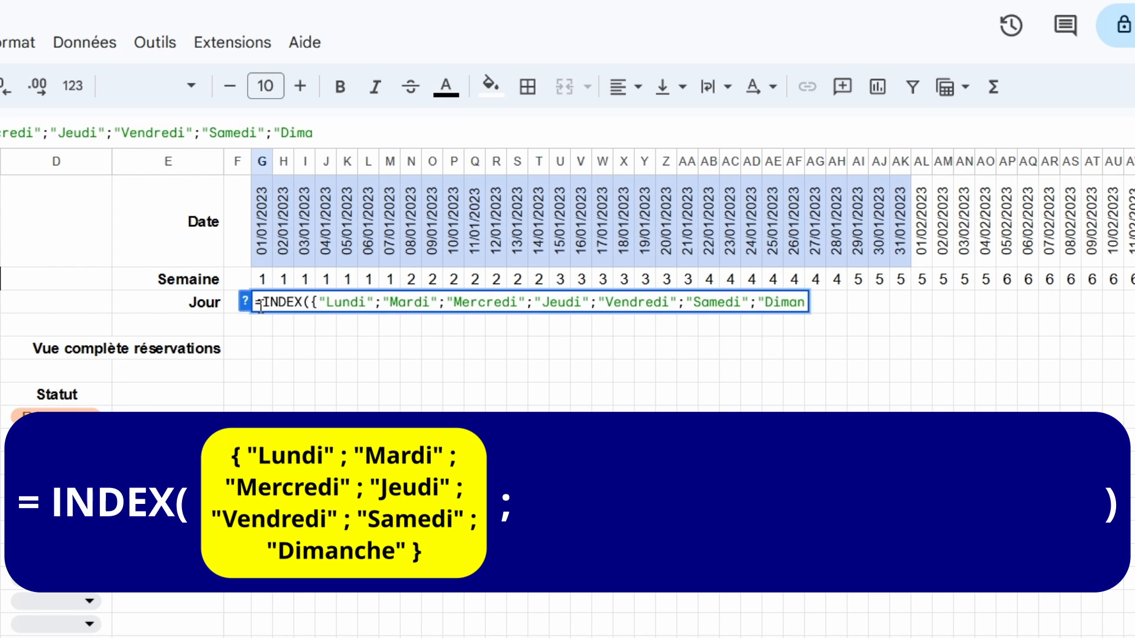
{"action": "type", "text": "che\")"}
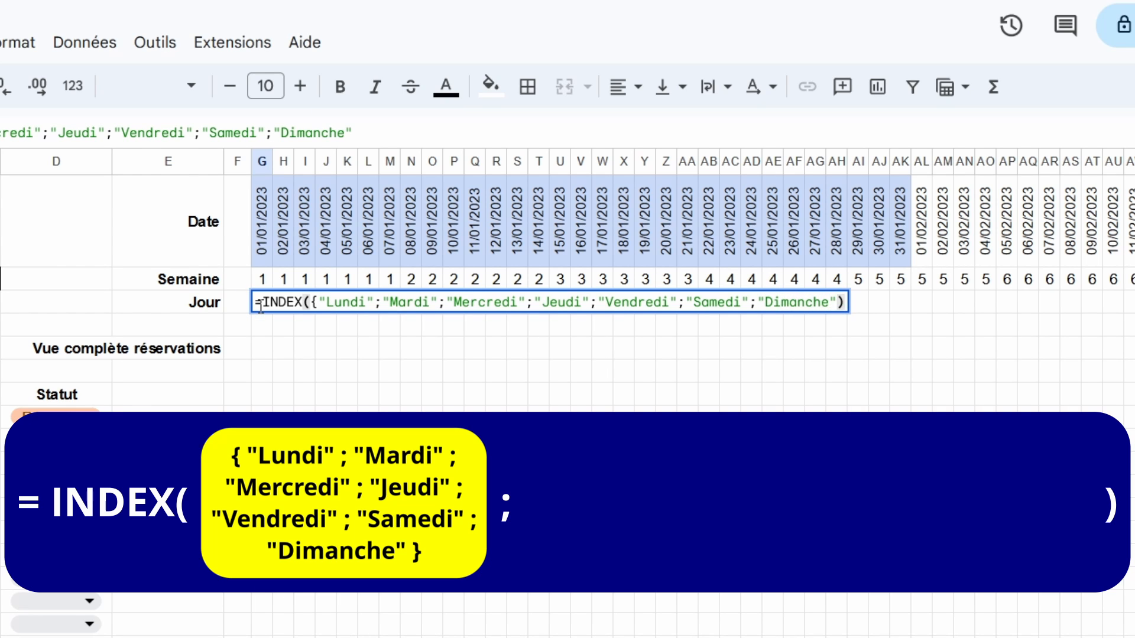
{"action": "key", "text": "BackSpace"}
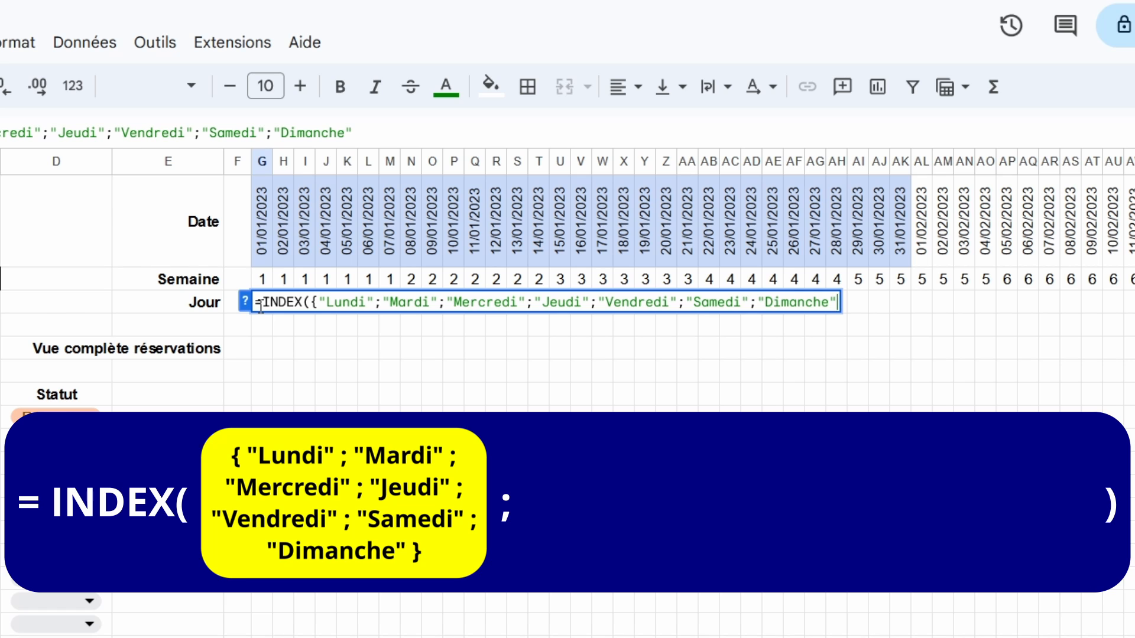
{"action": "type", "text": "};"}
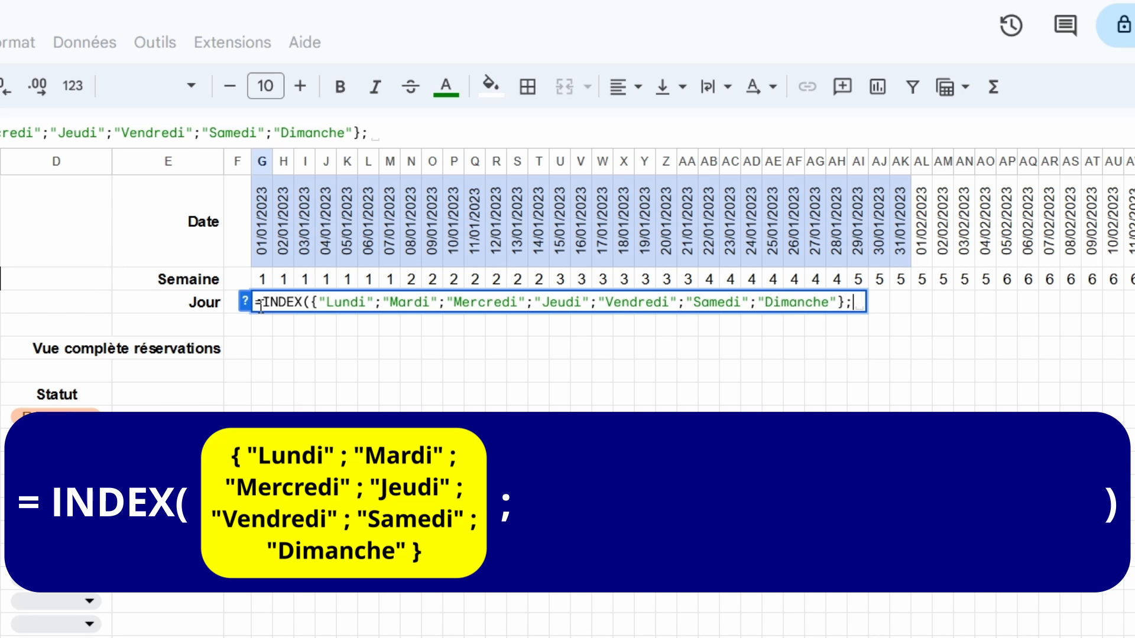
Complete the INDEX formula in G3 with JOURSEM(G1;2) as the index and enter it
{"action": "type", "text": "JOURSE"}
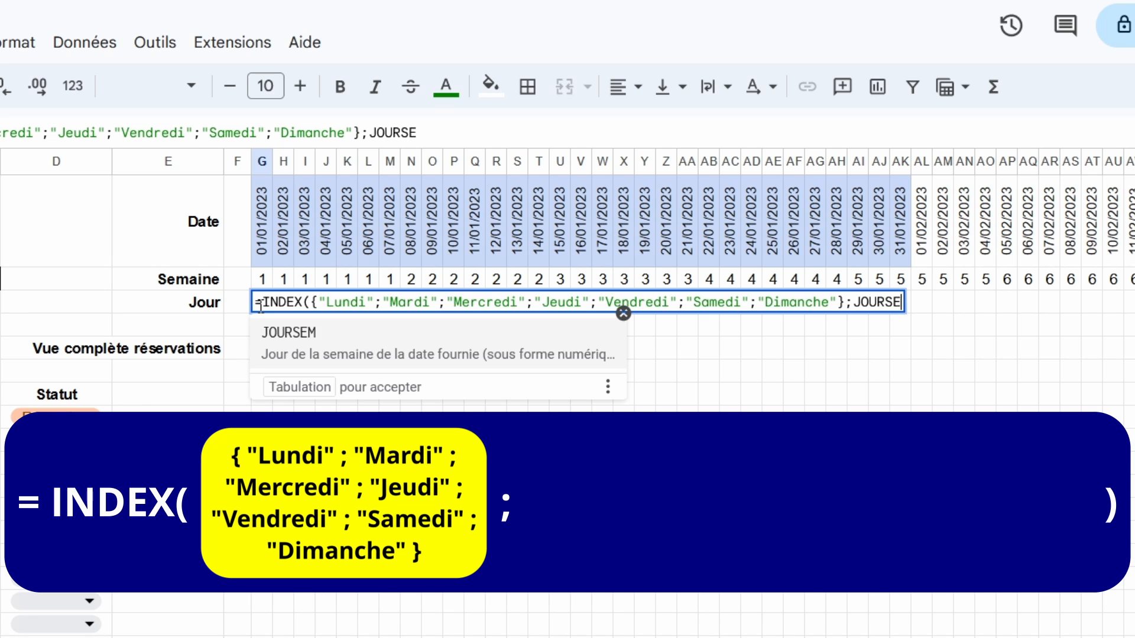
{"action": "type", "text": "M("}
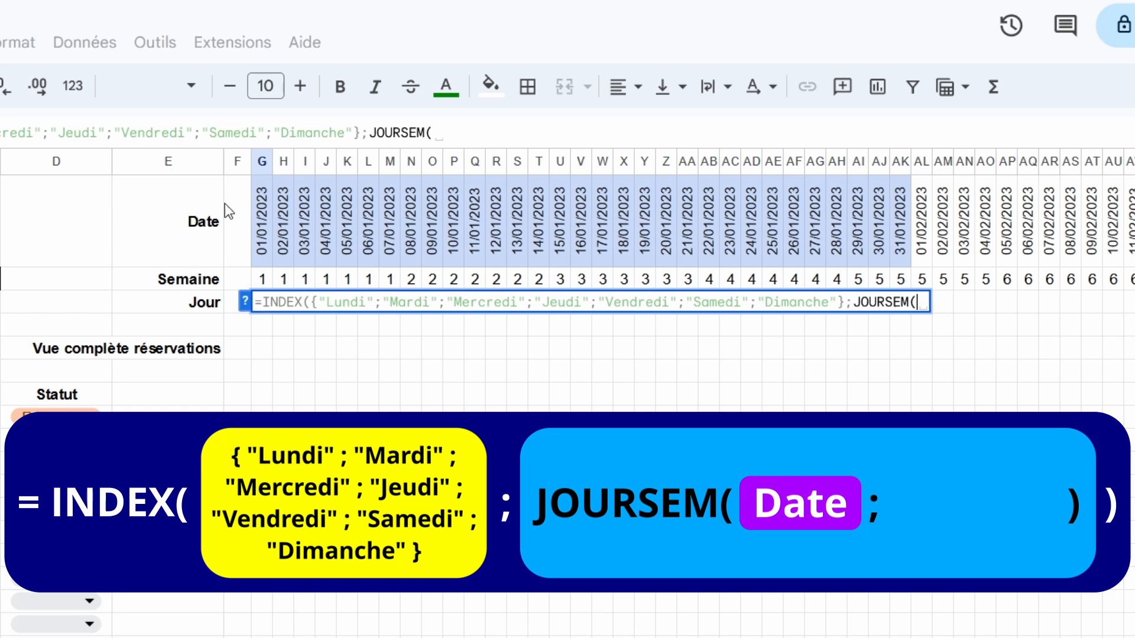
{"action": "left_click", "coordinate": [260, 233]}
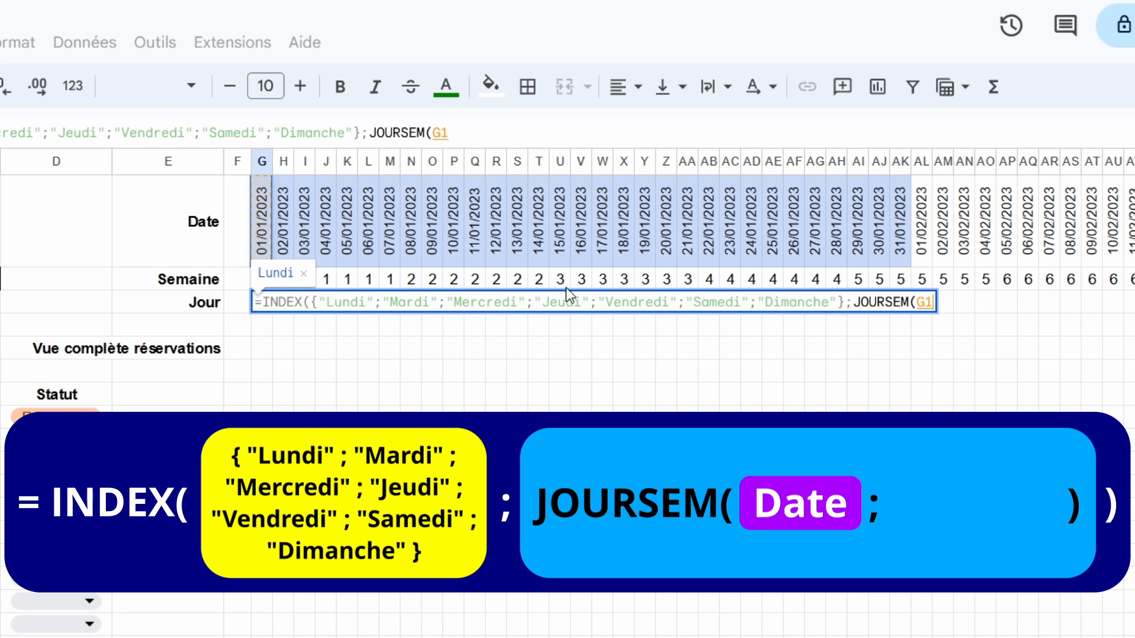
{"action": "type", "text": ";"}
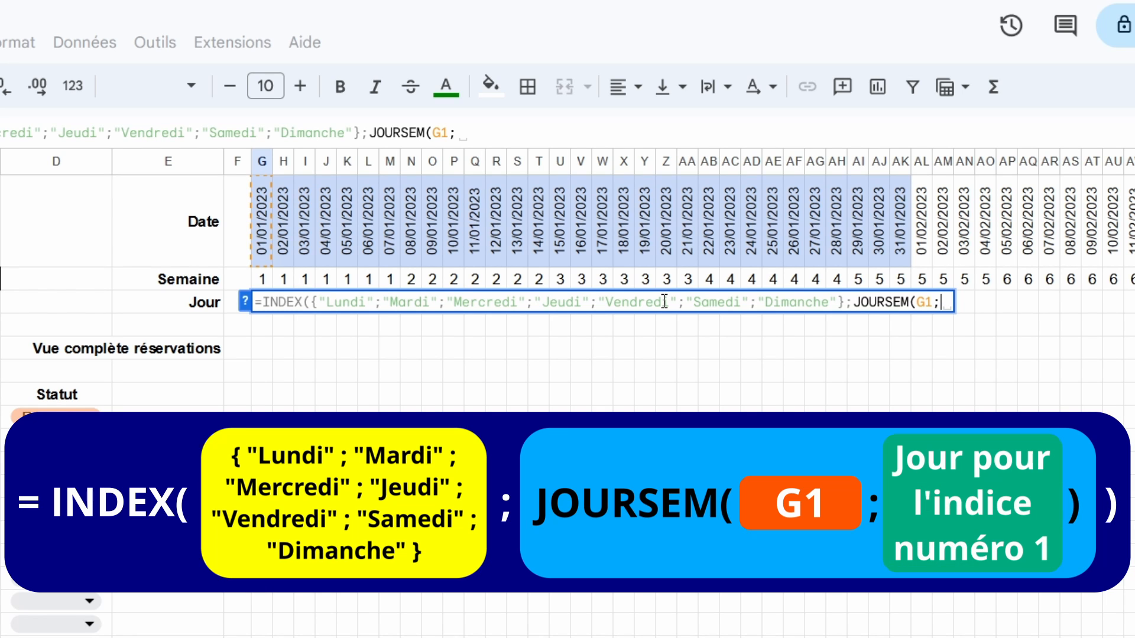
{"action": "type", "text": "2"}
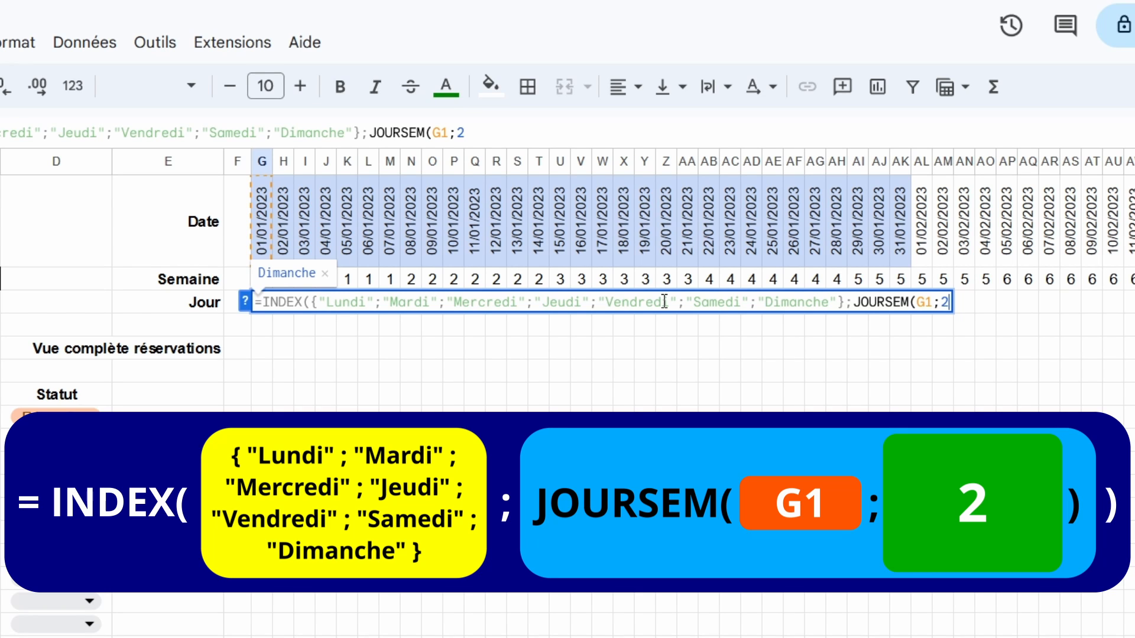
{"action": "type", "text": ")"}
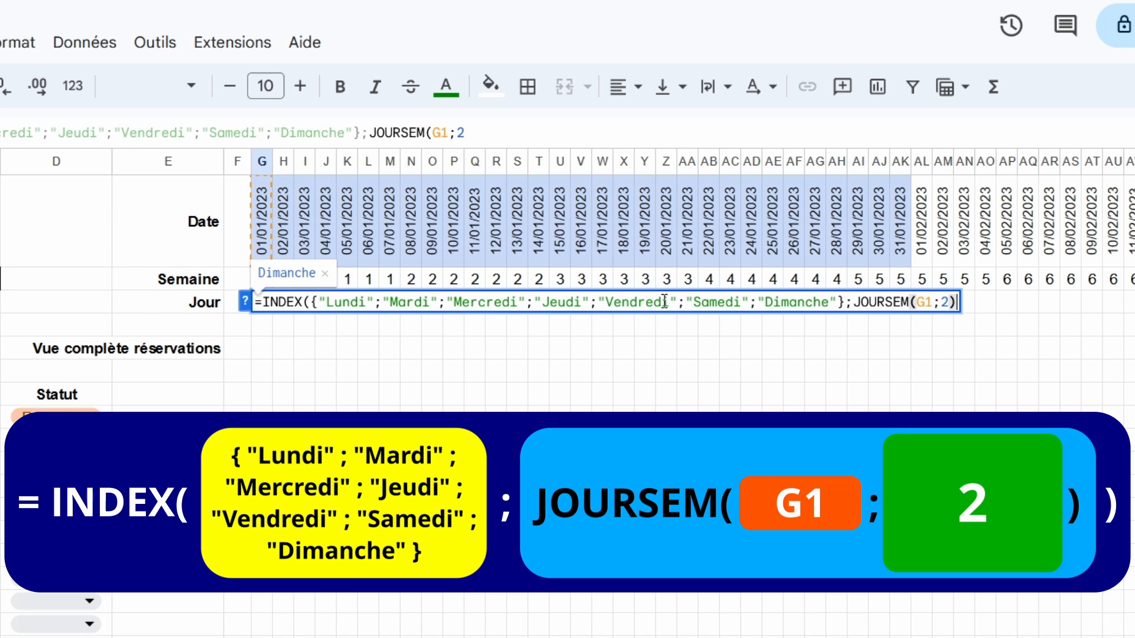
{"action": "type", "text": ")"}
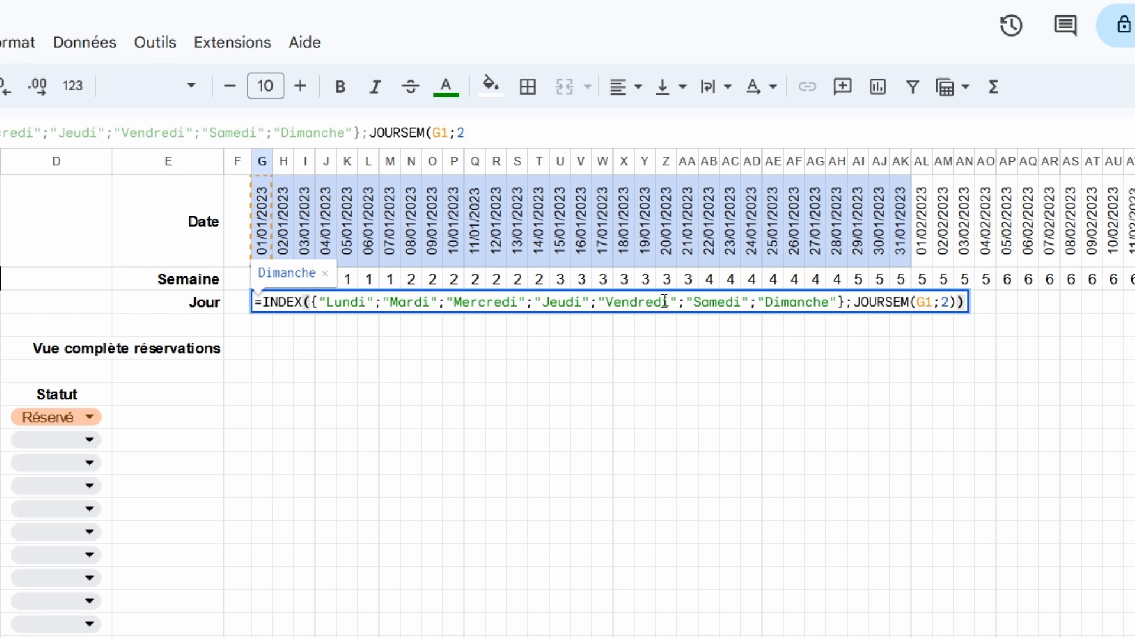
{"action": "key", "text": "Return"}
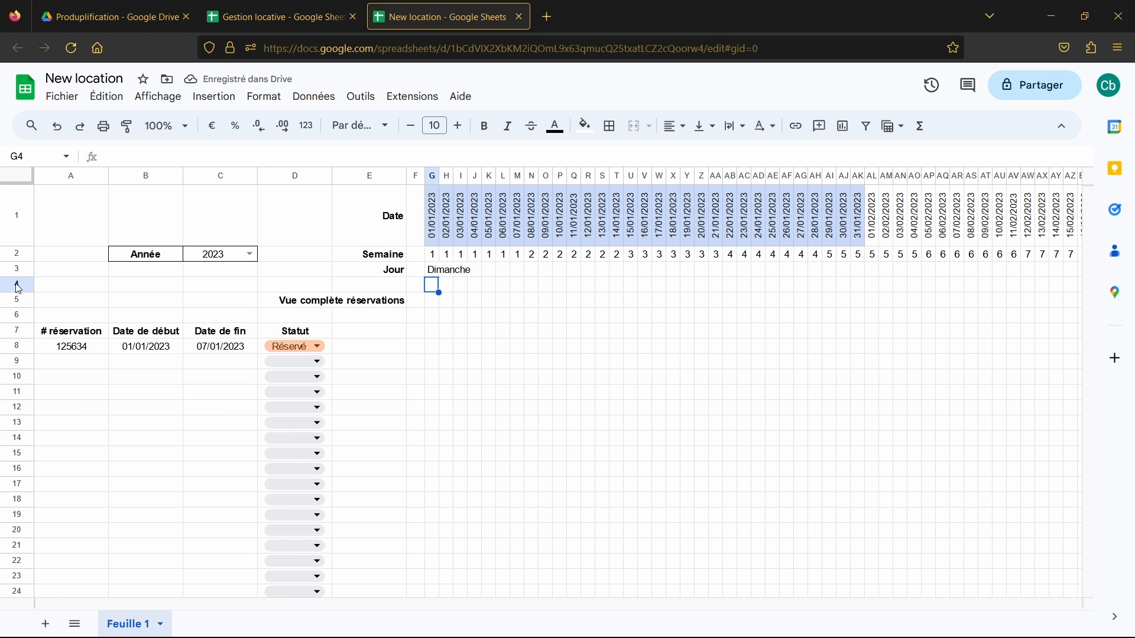
Increase the height of row 3, the Jour row, to make room for vertical day names
{"action": "left_click_drag", "start_coordinate": [18, 276], "coordinate": [17, 307]}
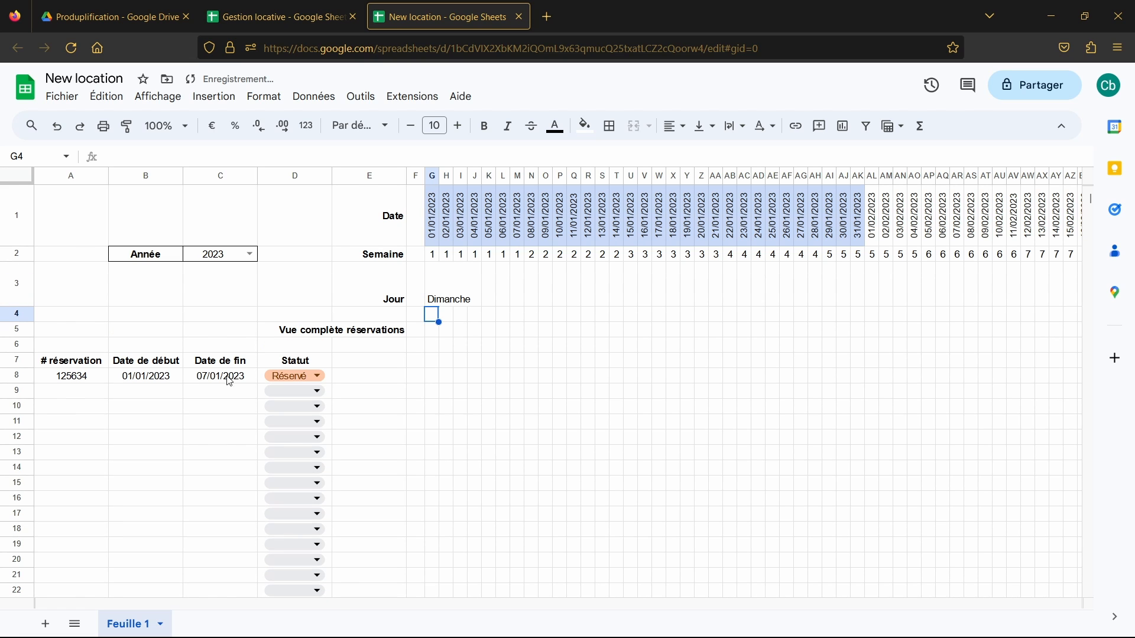
{"action": "left_click", "coordinate": [559, 453]}
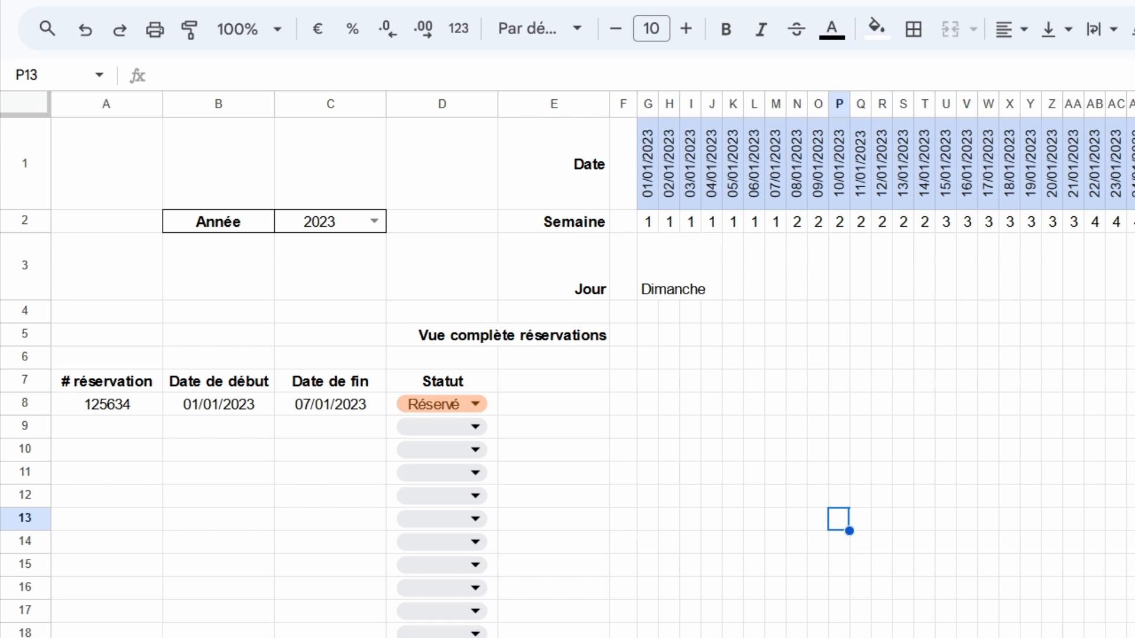
Copy the full week-number formula text from H2 and paste it into H3 of the Jour row
{"action": "left_click", "coordinate": [678, 229]}
{"action": "left_click_drag", "start_coordinate": [579, 83], "coordinate": [151, 73]}
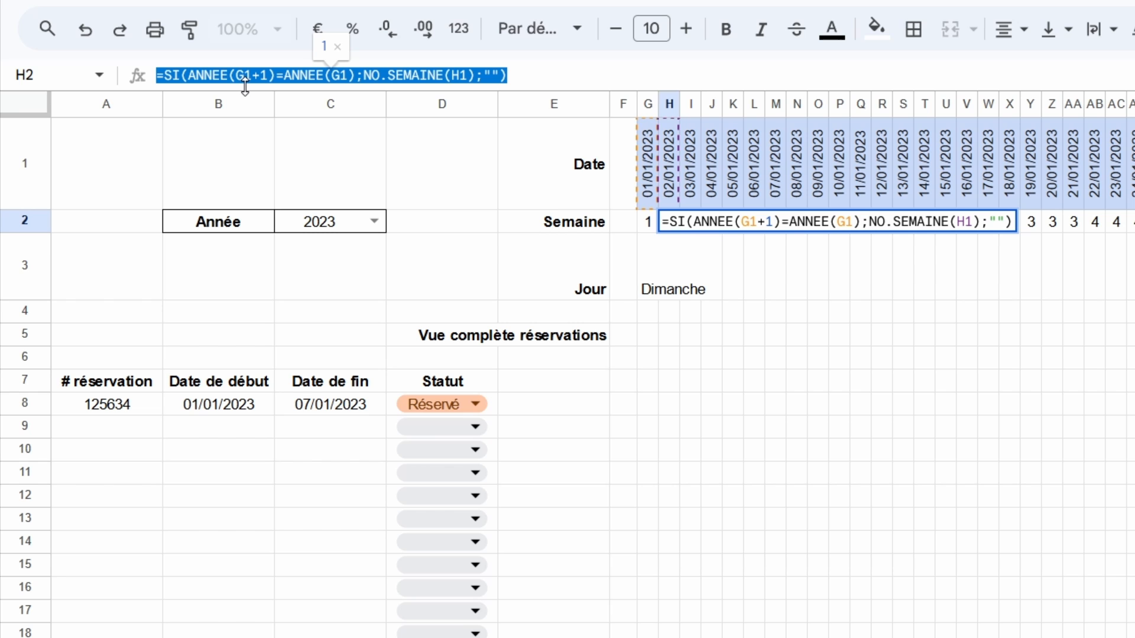
{"action": "key", "text": "ctrl+c"}
{"action": "key", "text": "Return"}
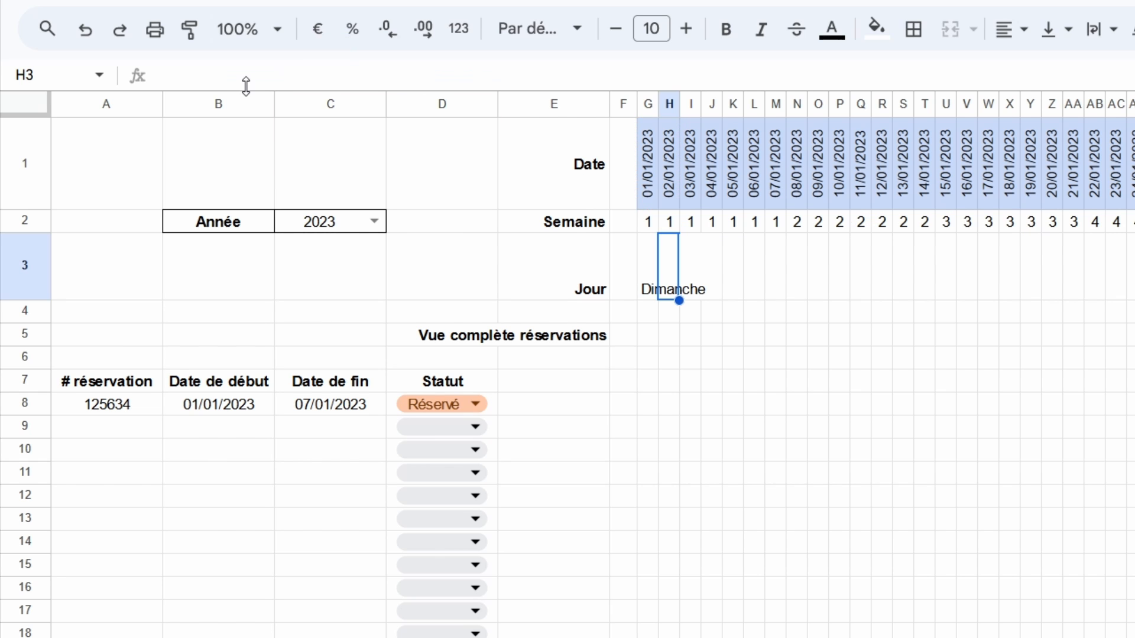
{"action": "double_click", "coordinate": [672, 258]}
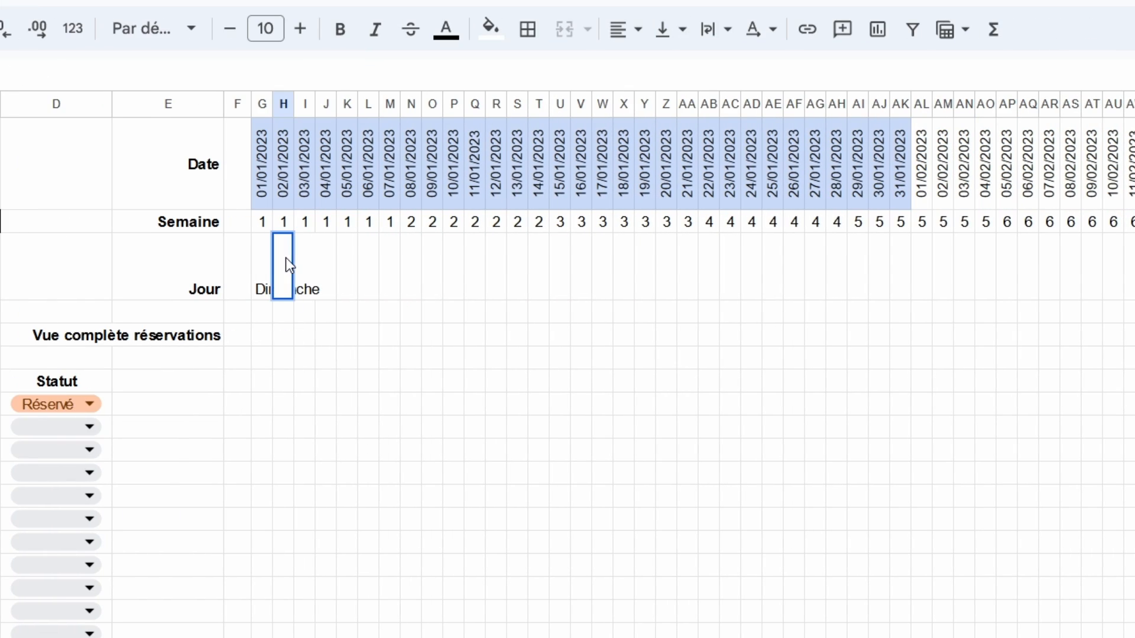
{"action": "key", "text": "ctrl+v"}
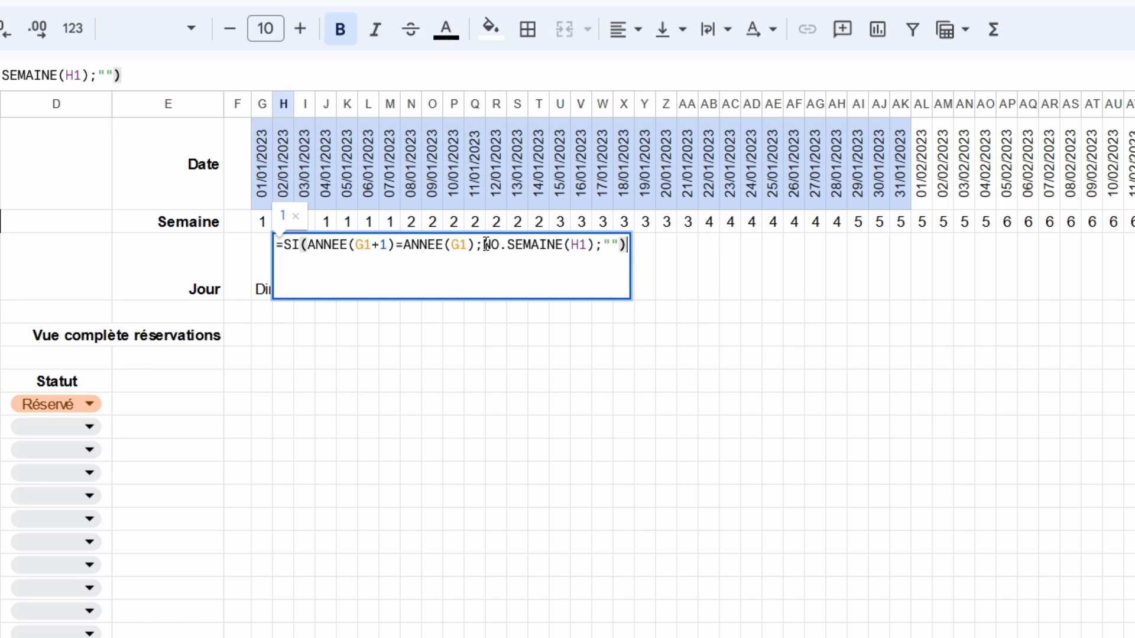
Remove NO.SEMAINE(H1) from the SI formula in H3, leaving its value-if-true argument empty
{"action": "left_click_drag", "start_coordinate": [484, 244], "coordinate": [596, 245]}
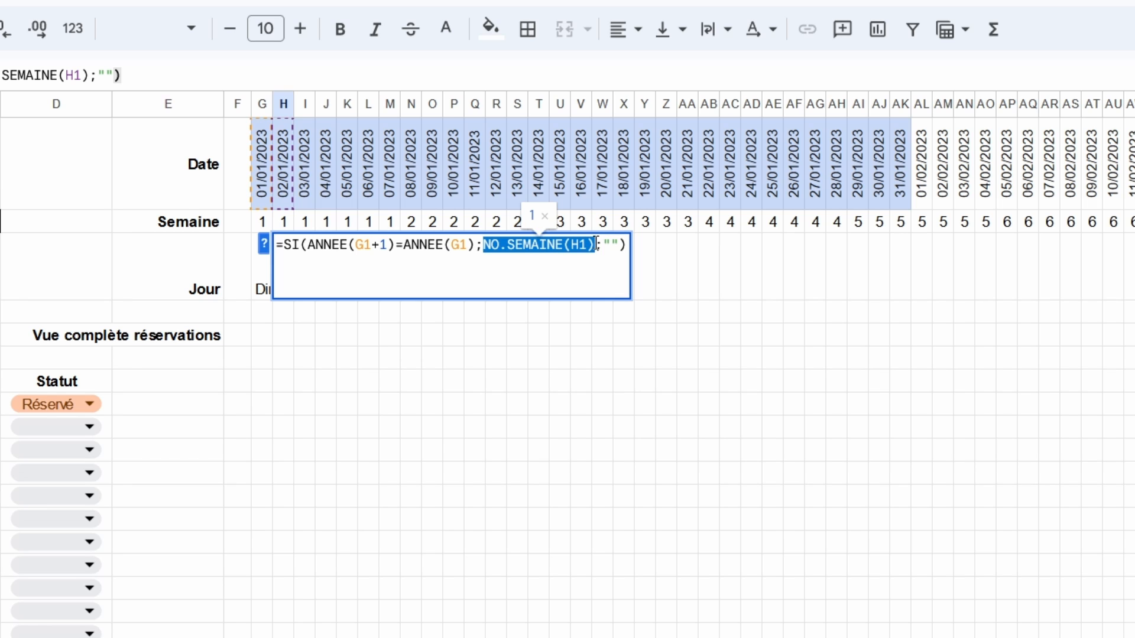
{"action": "key", "text": "ctrl+x"}
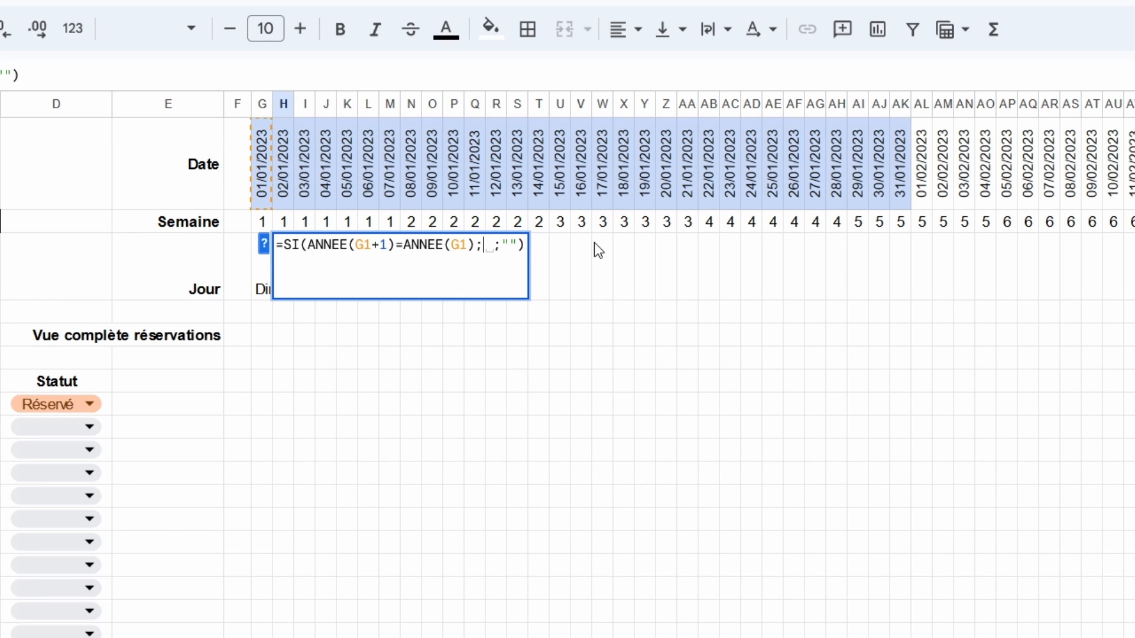
{"action": "key", "text": "Return"}
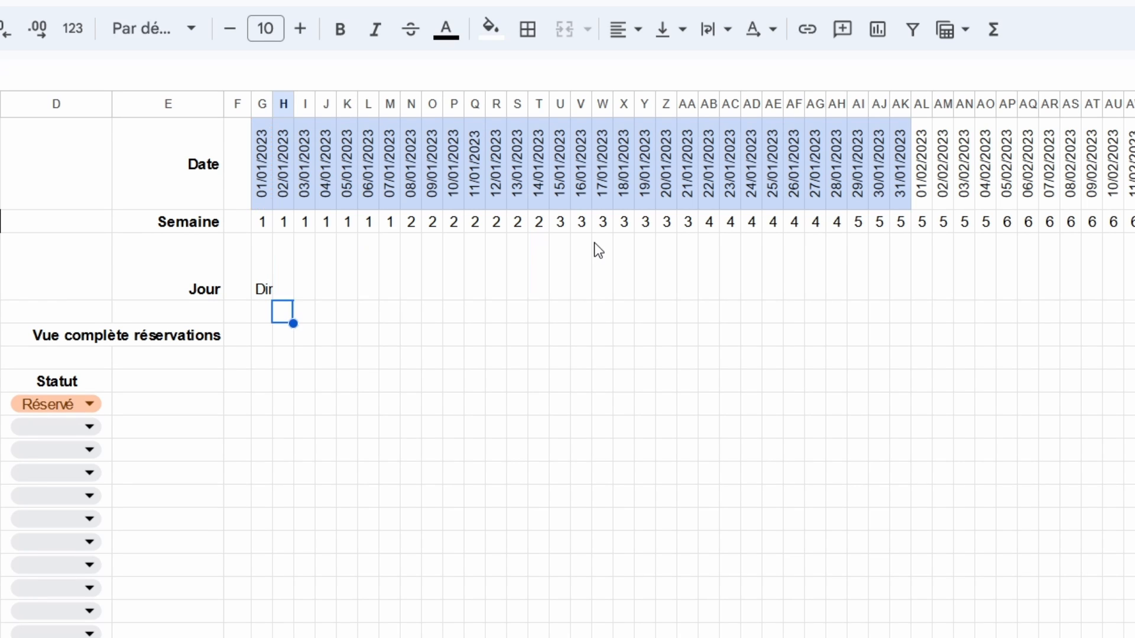
Copy the INDEX weekday expression from G3 without its equals sign and insert it as the value-if-true argument of the SI formula in H3
{"action": "left_click", "coordinate": [265, 268]}
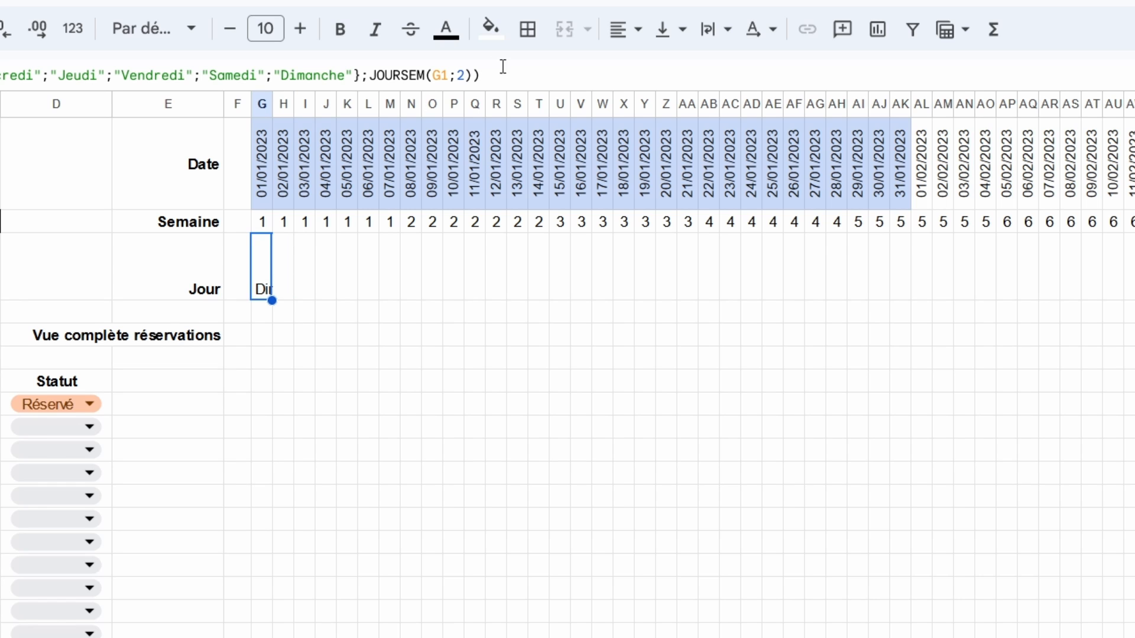
{"action": "left_click_drag", "start_coordinate": [500, 75], "coordinate": [2, 75]}
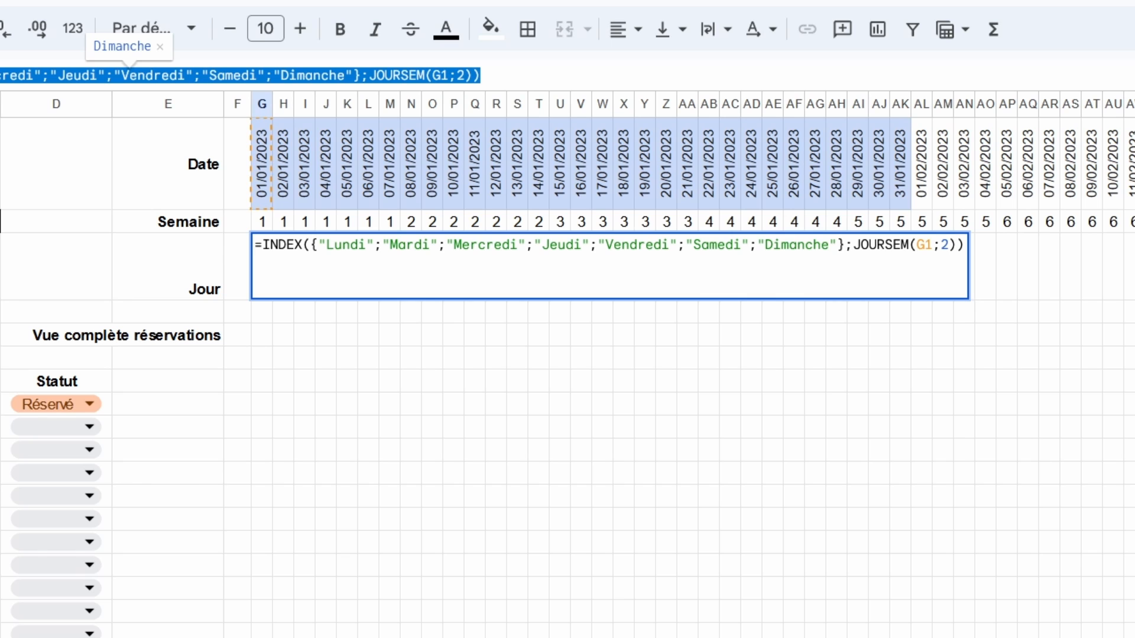
{"action": "key", "text": "ctrl+c"}
{"action": "key", "text": "Return"}
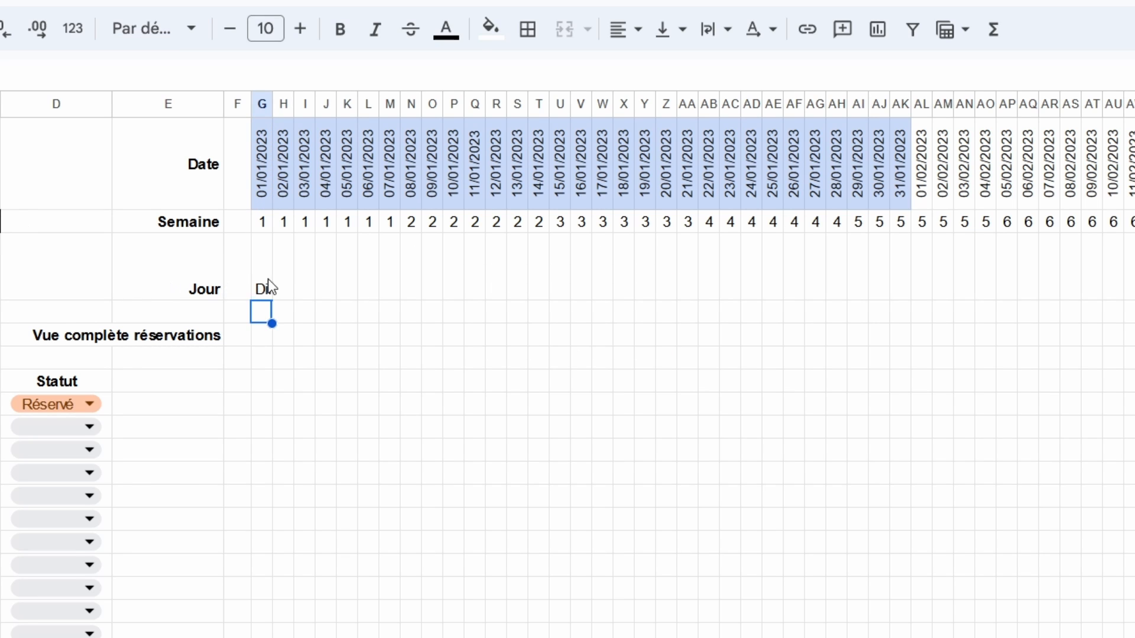
{"action": "left_click", "coordinate": [283, 274]}
{"action": "double_click", "coordinate": [283, 274]}
{"action": "key", "text": "ctrl+v"}
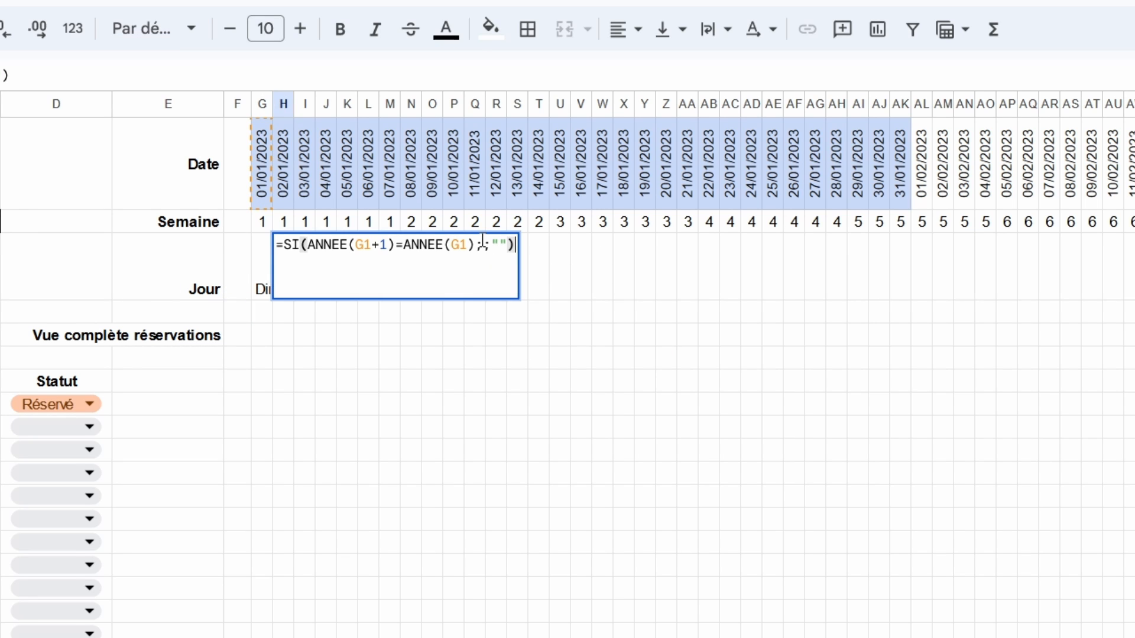
{"action": "key", "text": "ctrl+v"}
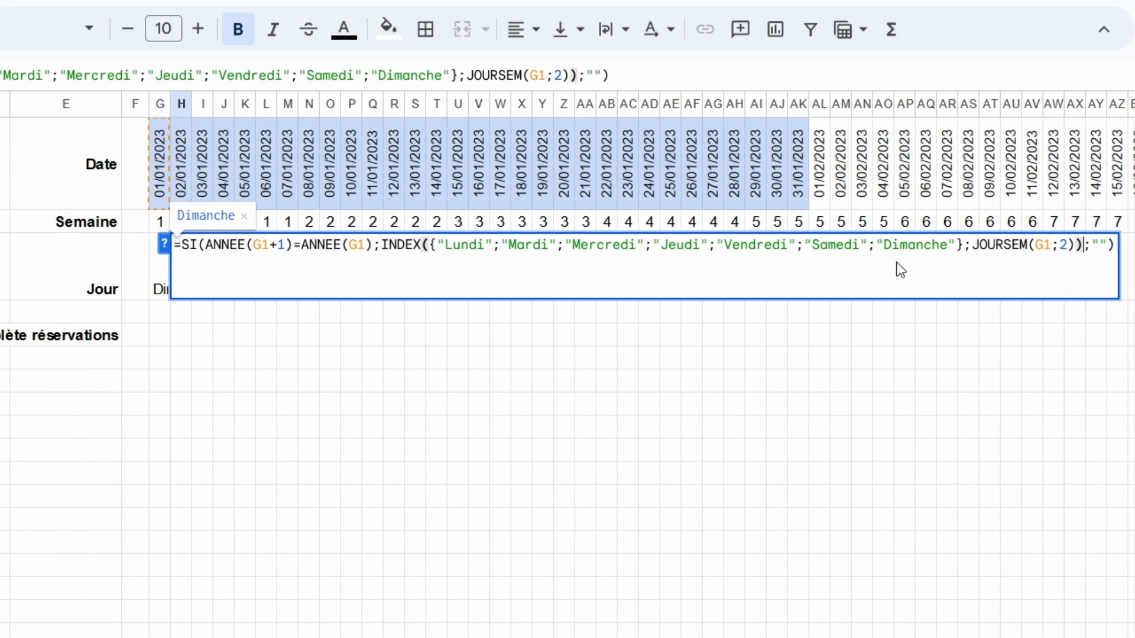
Change the JOURSEM reference in the H3 formula to H1 and enter the formula
{"action": "left_click", "coordinate": [1043, 243]}
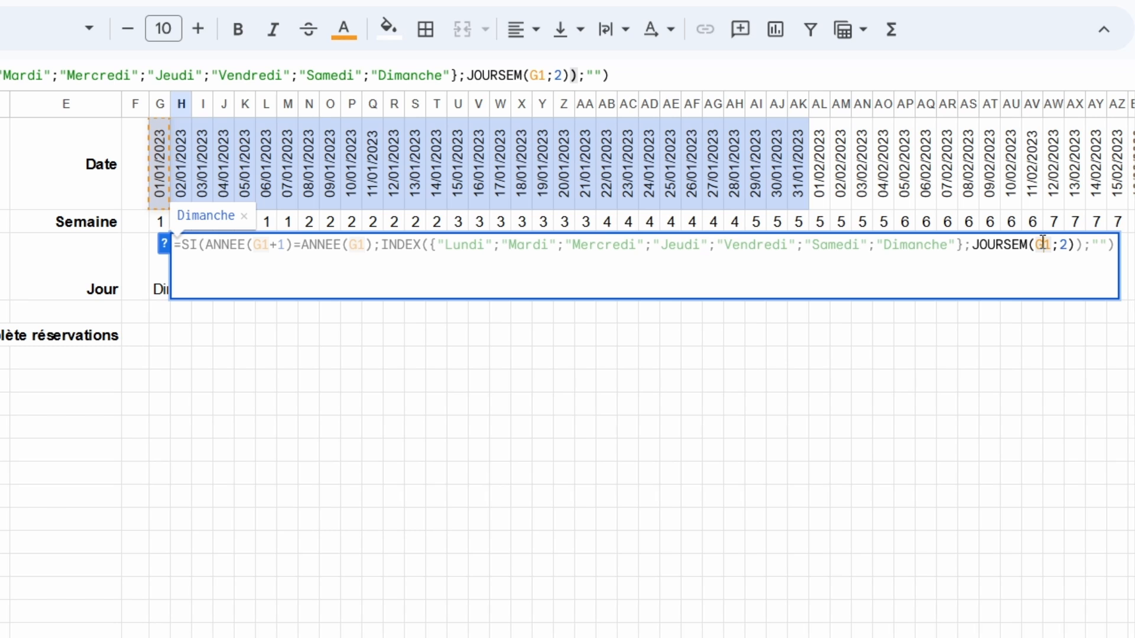
{"action": "key", "text": "BackSpace"}
{"action": "type", "text": "H"}
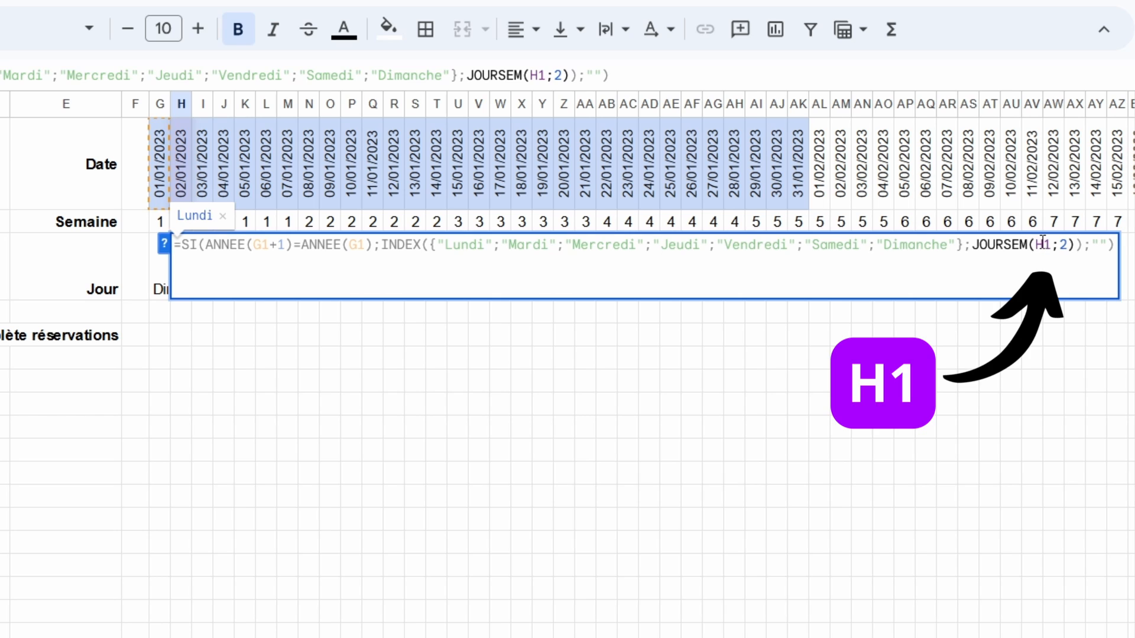
{"action": "key", "text": "Return"}
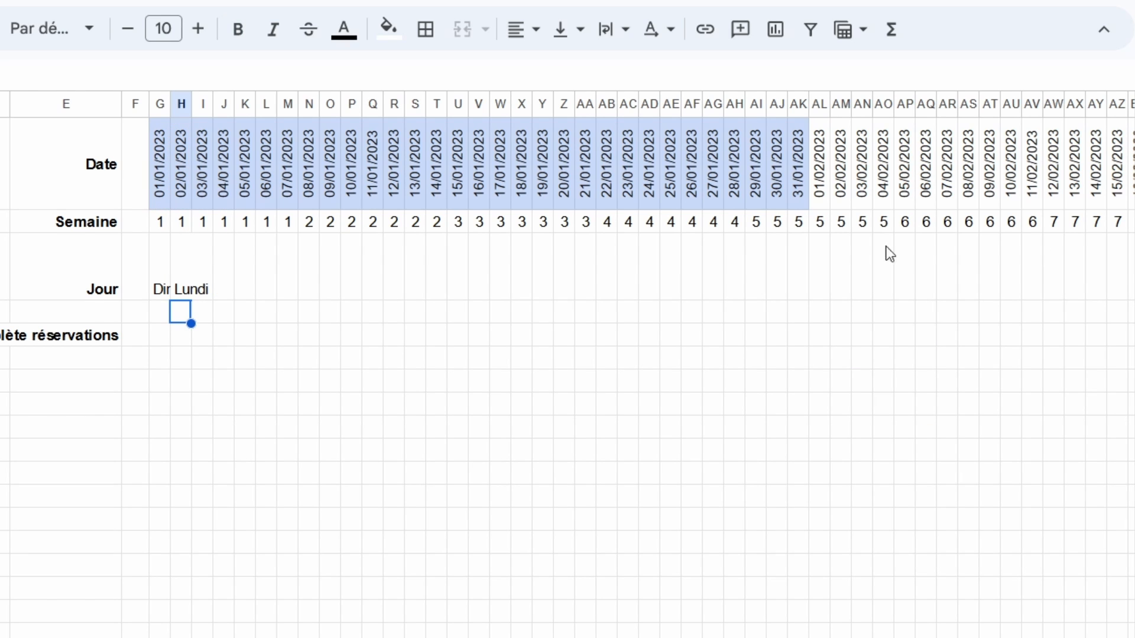
Copy the H3 weekday formula across the Jour row into I3:NH3
{"action": "left_click", "coordinate": [177, 278]}
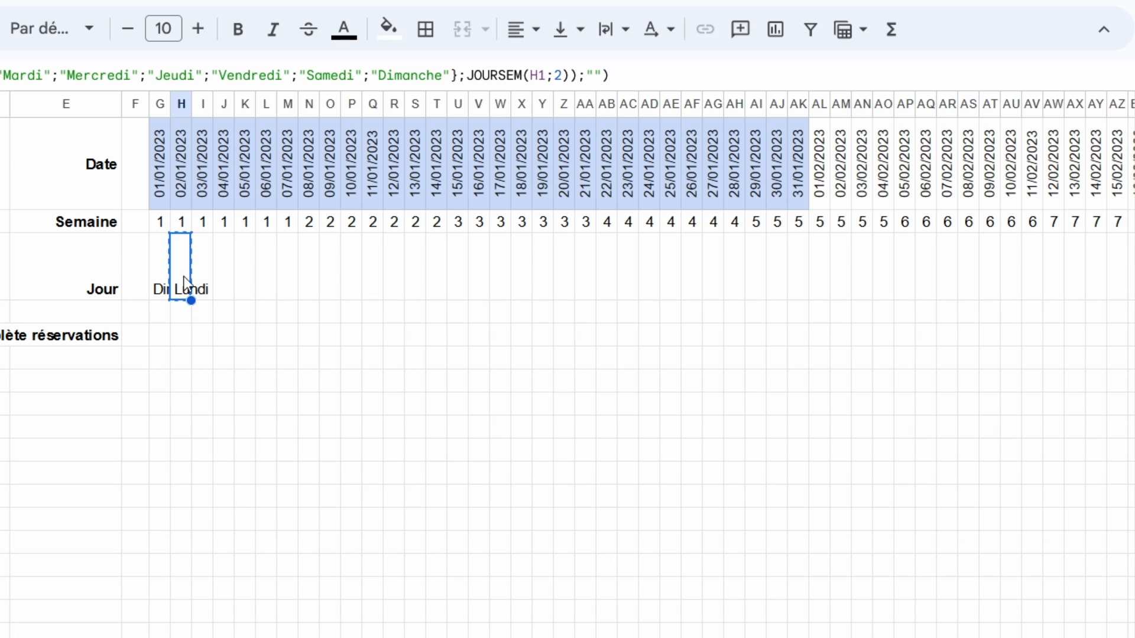
{"action": "left_click", "coordinate": [202, 272]}
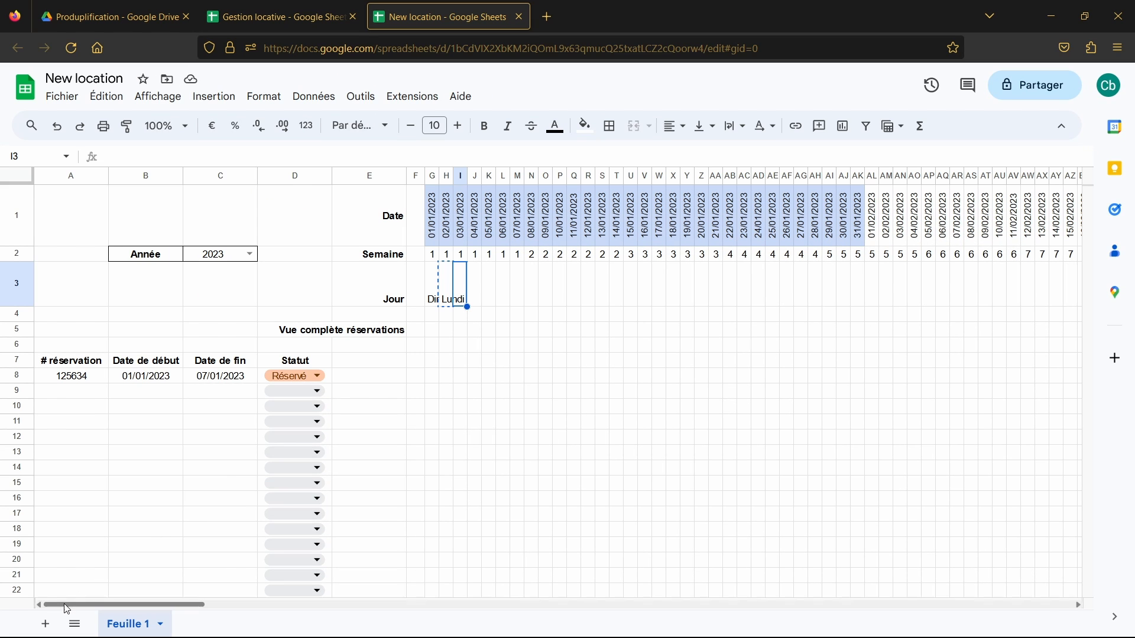
{"action": "left_click_drag", "start_coordinate": [67, 609], "coordinate": [1001, 597]}
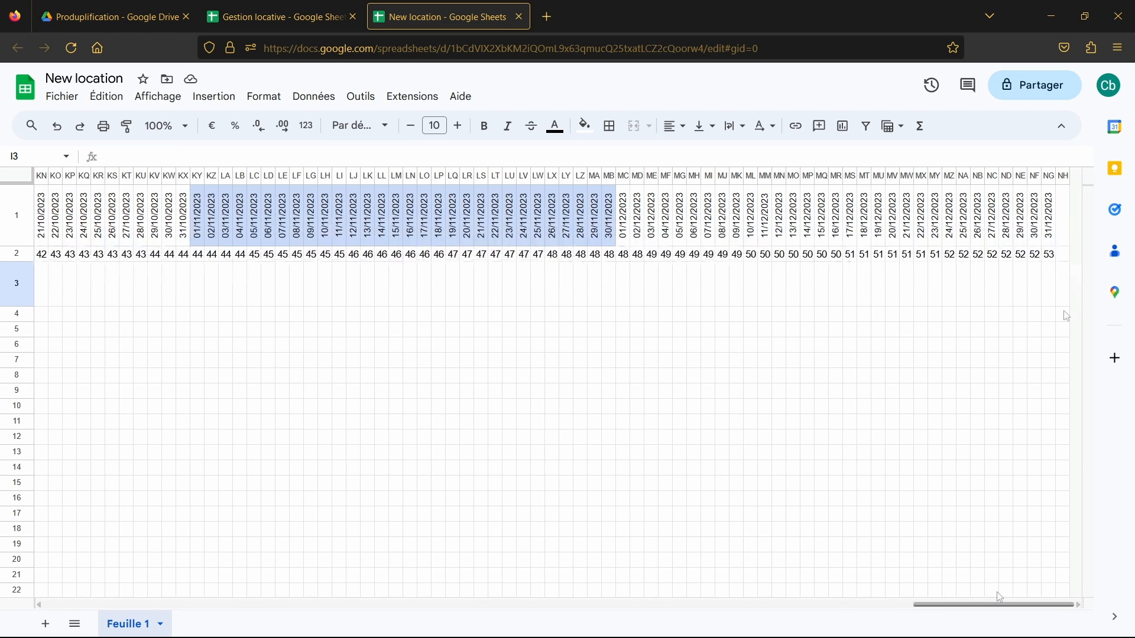
{"action": "left_click", "coordinate": [1066, 283], "text": "shift"}
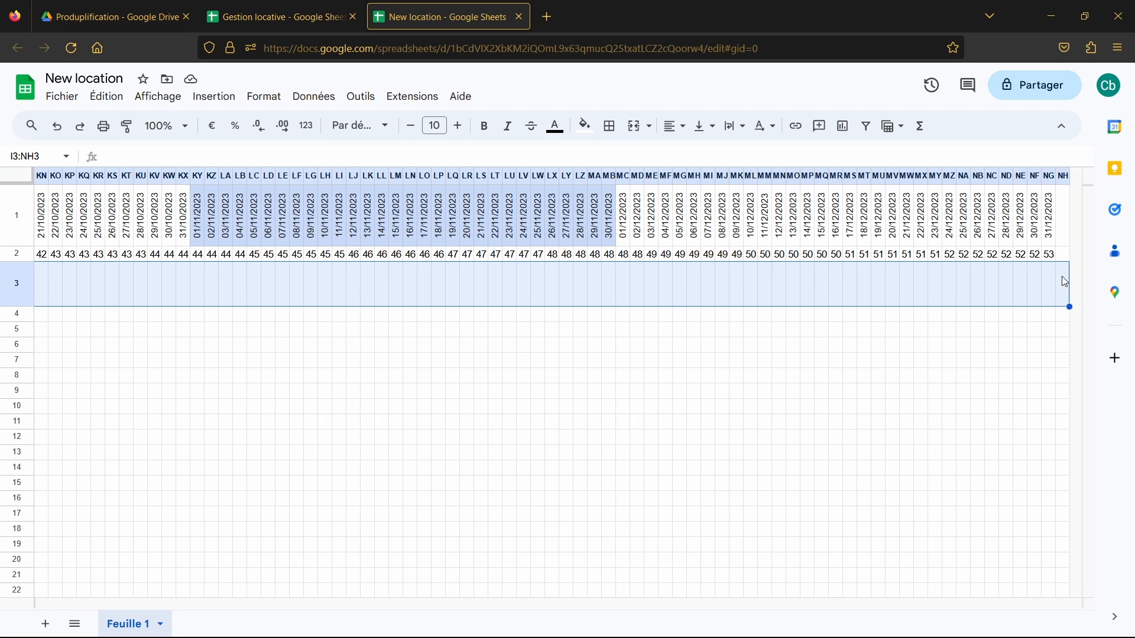
{"action": "key", "text": "ctrl+r"}
{"action": "left_click", "coordinate": [1064, 284]}
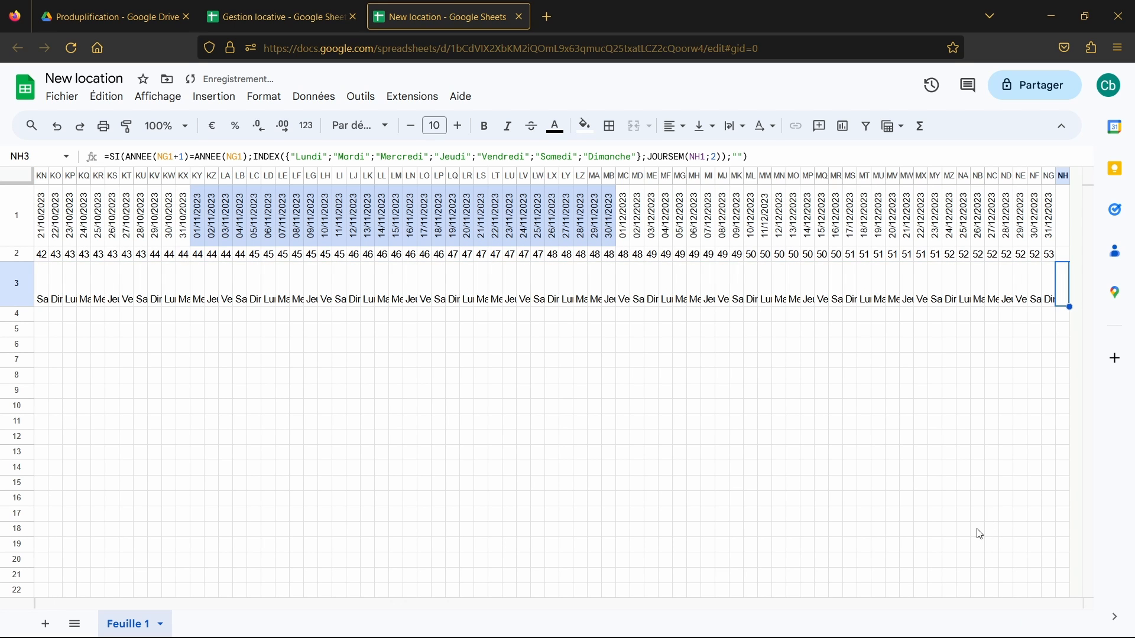
Rotate the day names in the Jour row vertically upward, from G3 through the last column
{"action": "left_click_drag", "start_coordinate": [960, 605], "coordinate": [59, 607]}
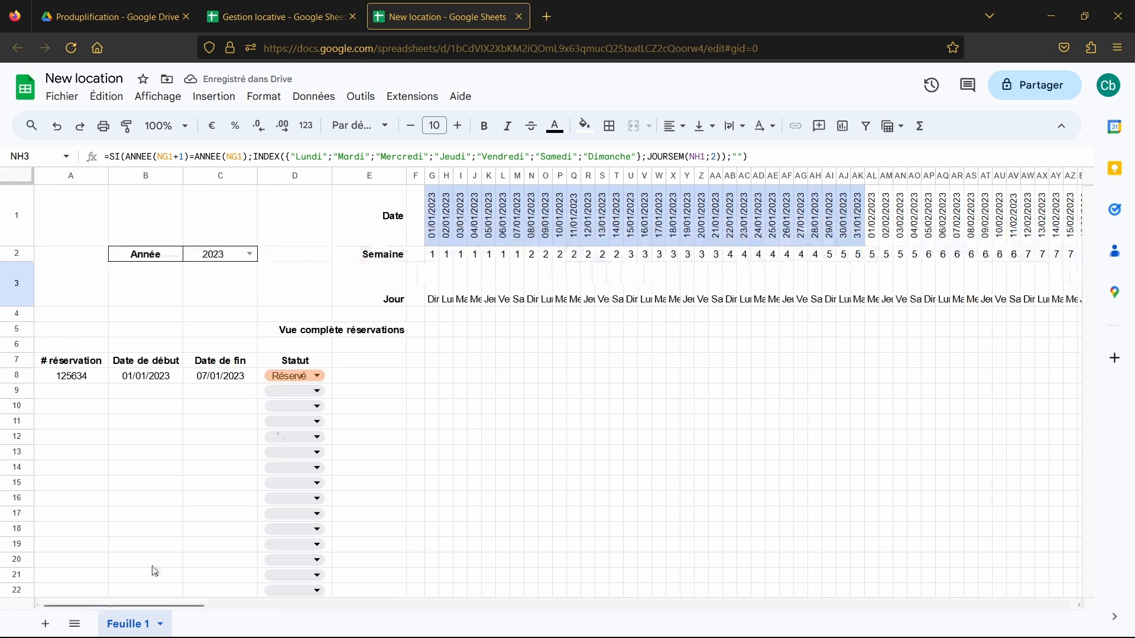
{"action": "left_click", "coordinate": [435, 285]}
{"action": "key", "text": "ctrl+shift+Right"}
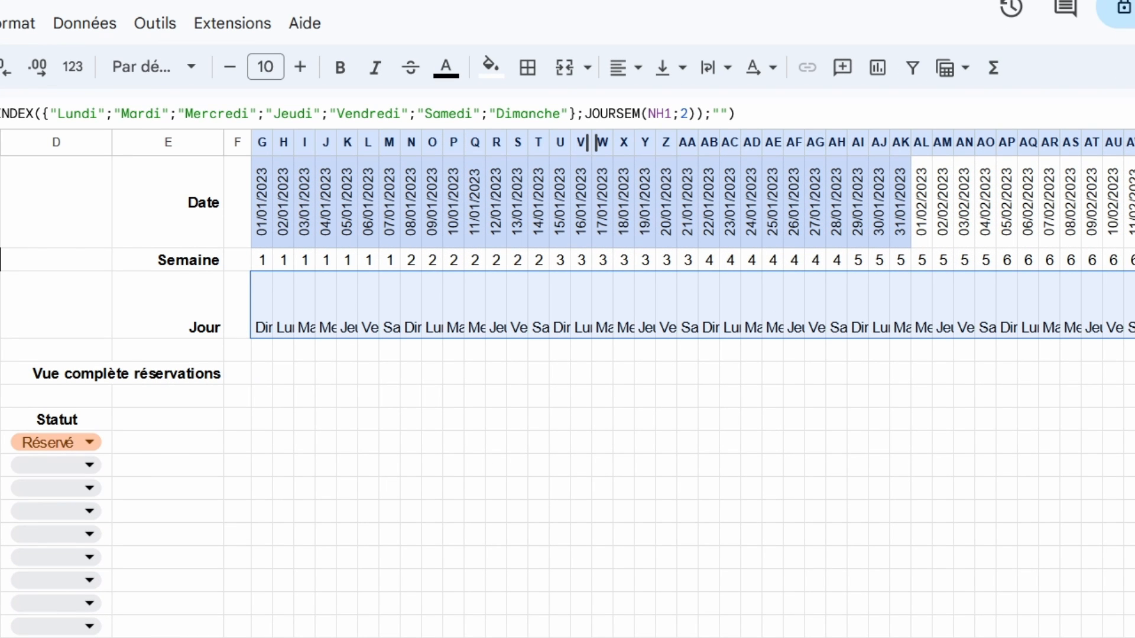
{"action": "left_click", "coordinate": [774, 76]}
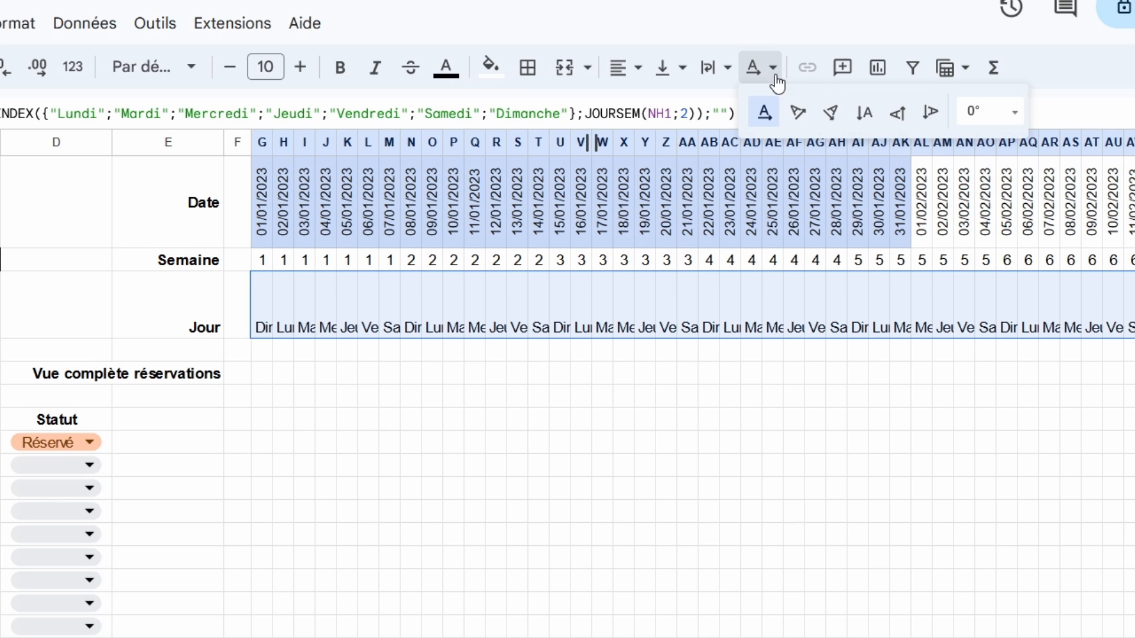
{"action": "left_click", "coordinate": [908, 118]}
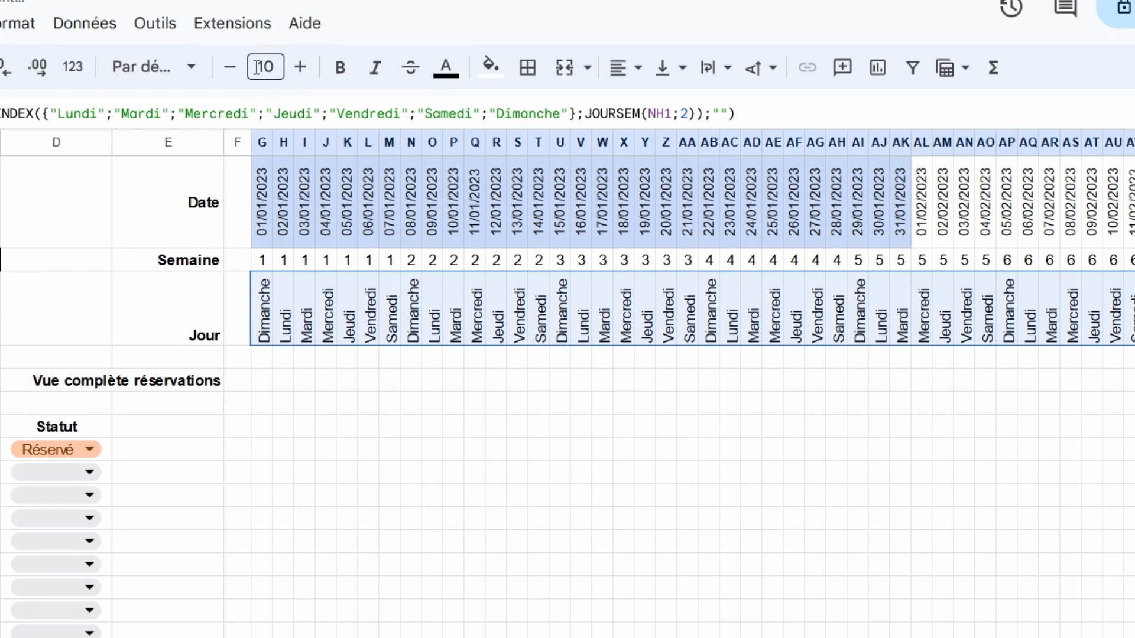
Set the day names in the Jour row to font size 8 and centre them horizontally and vertically
{"action": "left_click", "coordinate": [230, 68]}
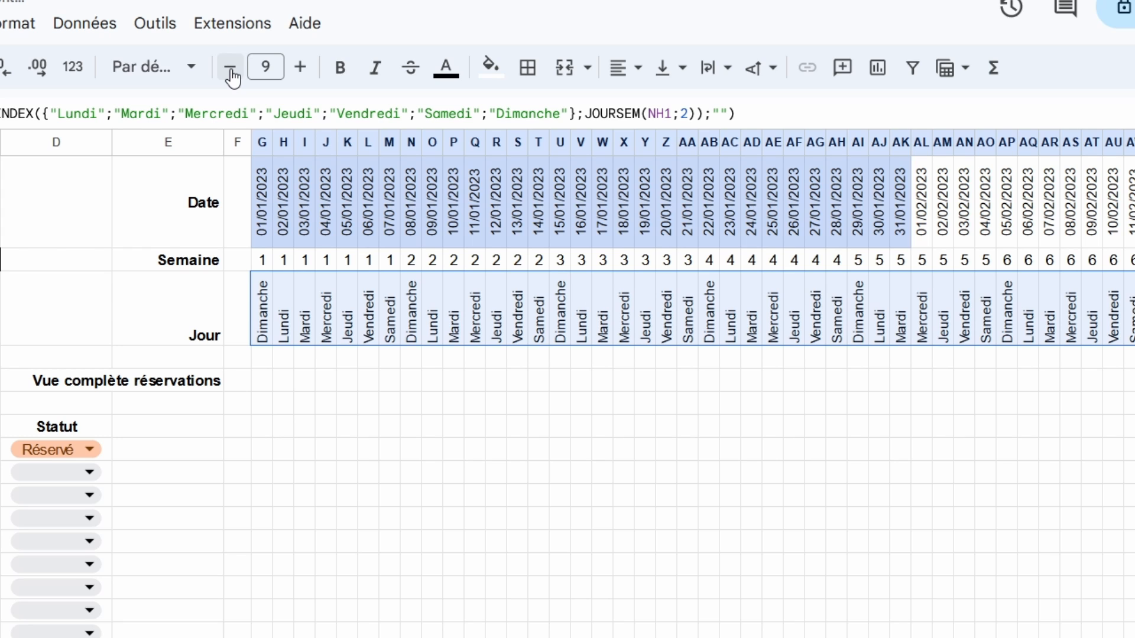
{"action": "left_click", "coordinate": [231, 70]}
{"action": "left_click", "coordinate": [623, 67]}
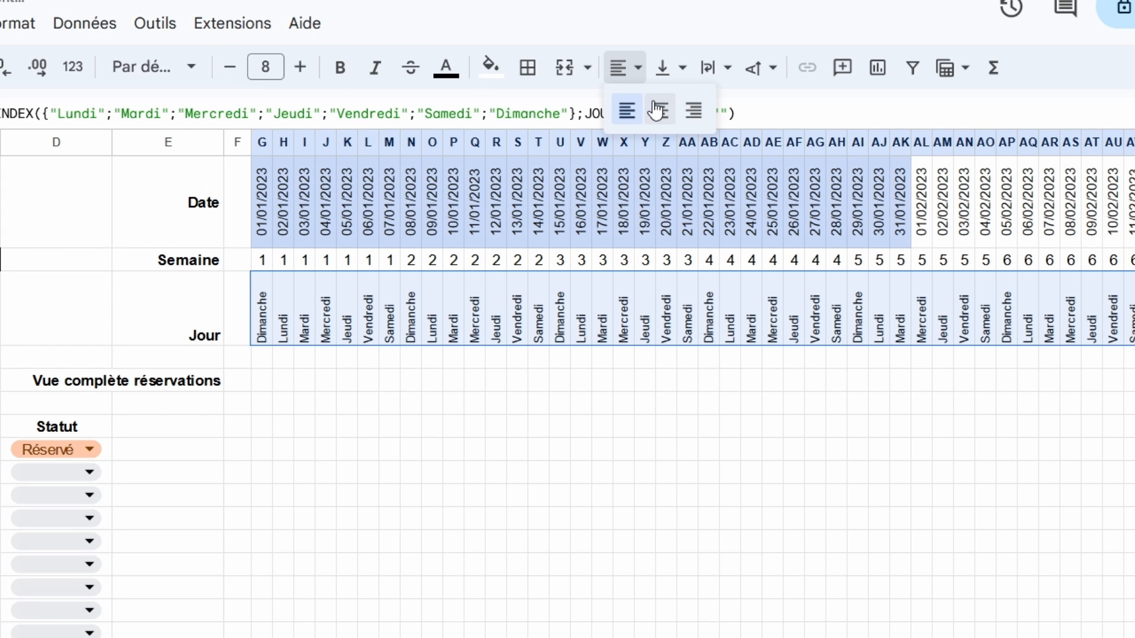
{"action": "left_click", "coordinate": [662, 97]}
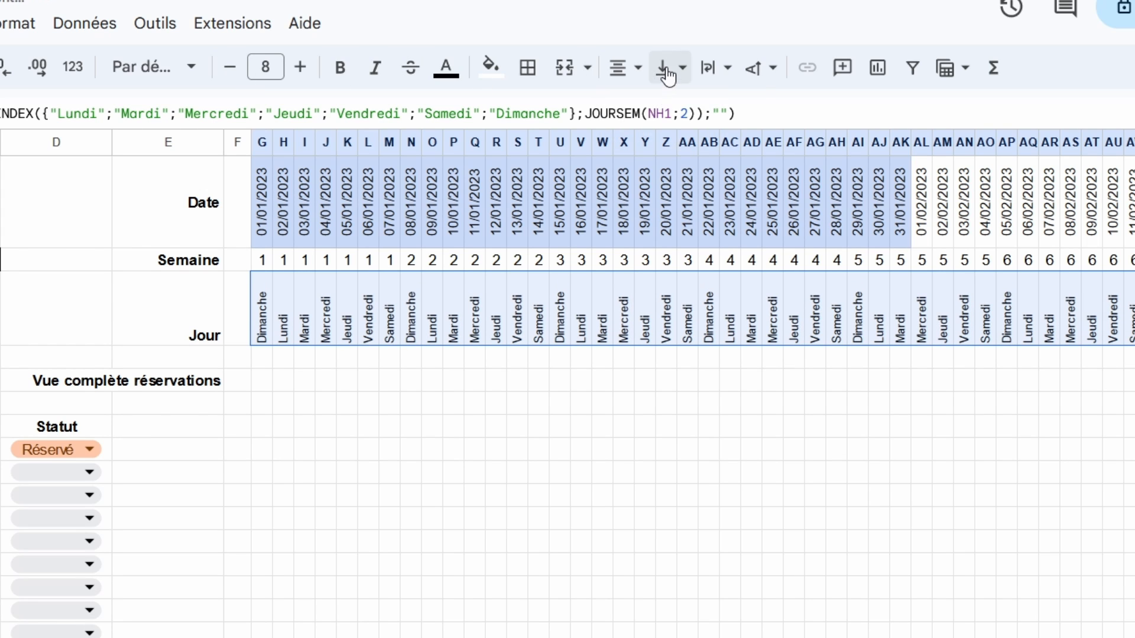
{"action": "left_click", "coordinate": [663, 68]}
{"action": "left_click", "coordinate": [701, 111]}
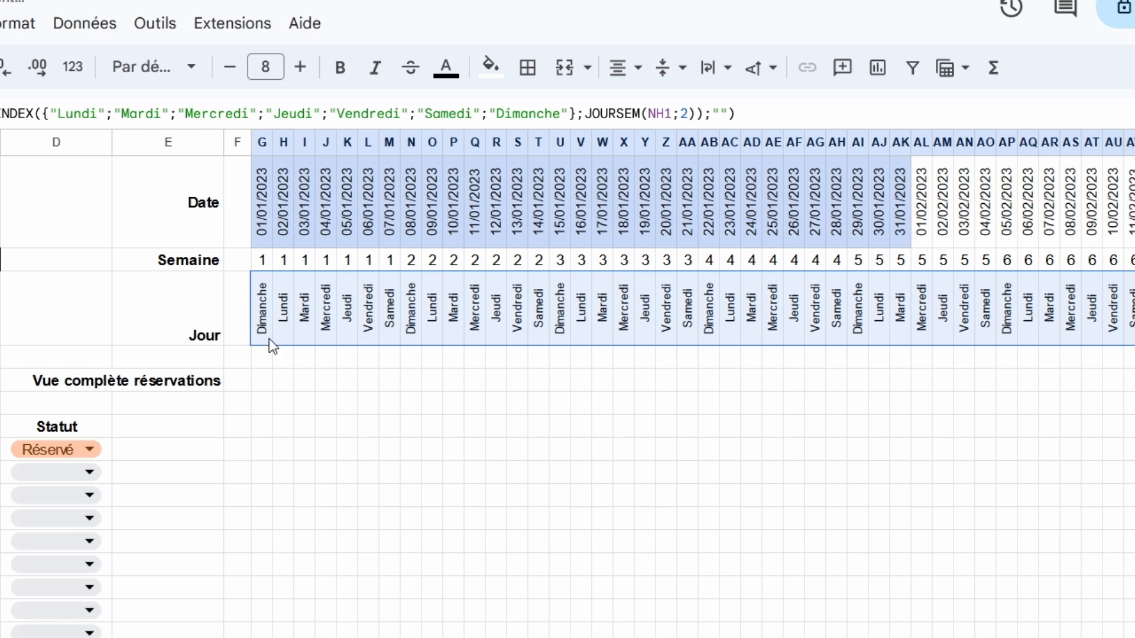
Align the Jour label in E3 to the vertical middle of its cell
{"action": "left_click", "coordinate": [204, 332]}
{"action": "left_click", "coordinate": [681, 69]}
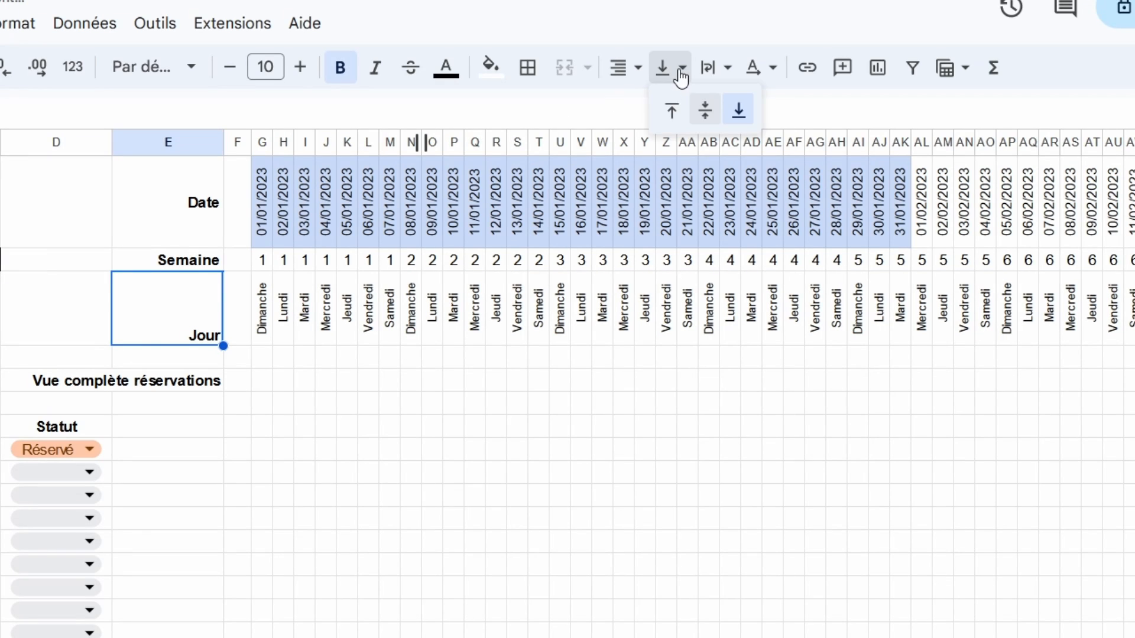
{"action": "left_click", "coordinate": [705, 111]}
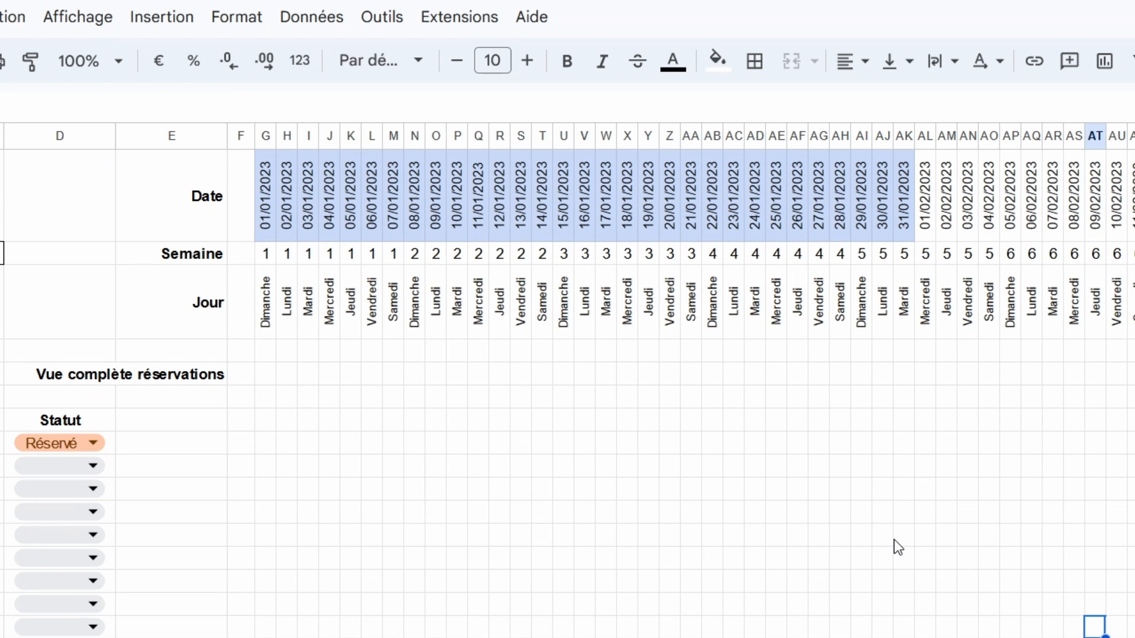
Select the day-name cells of the Jour row from G3 through the calendar's last column
{"action": "left_click", "coordinate": [265, 307]}
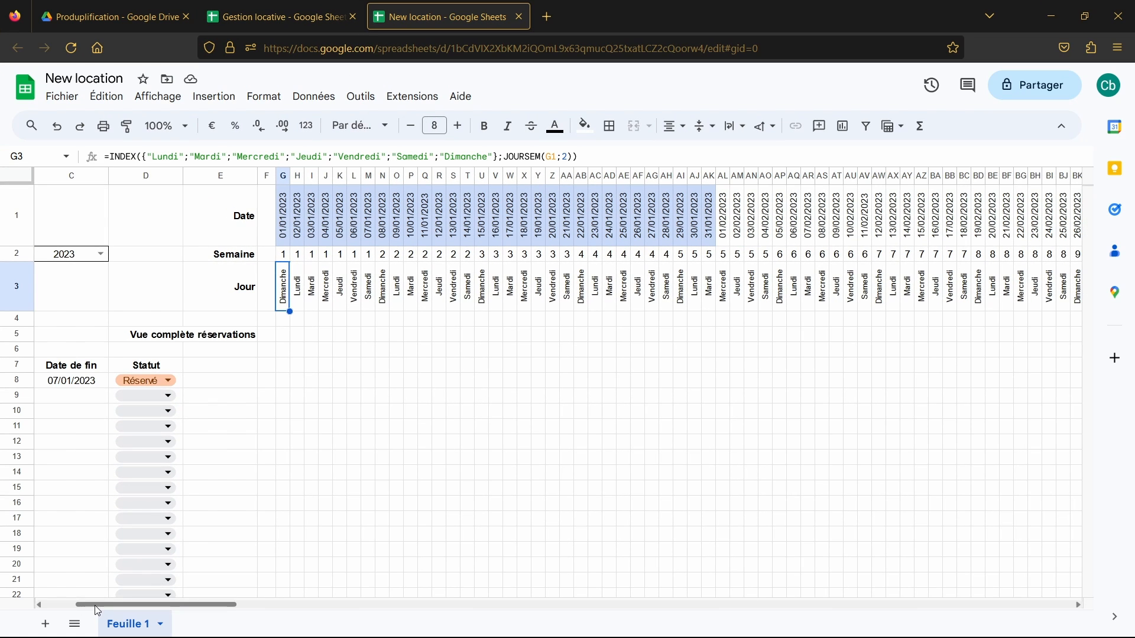
{"action": "left_click_drag", "start_coordinate": [106, 604], "coordinate": [1062, 614]}
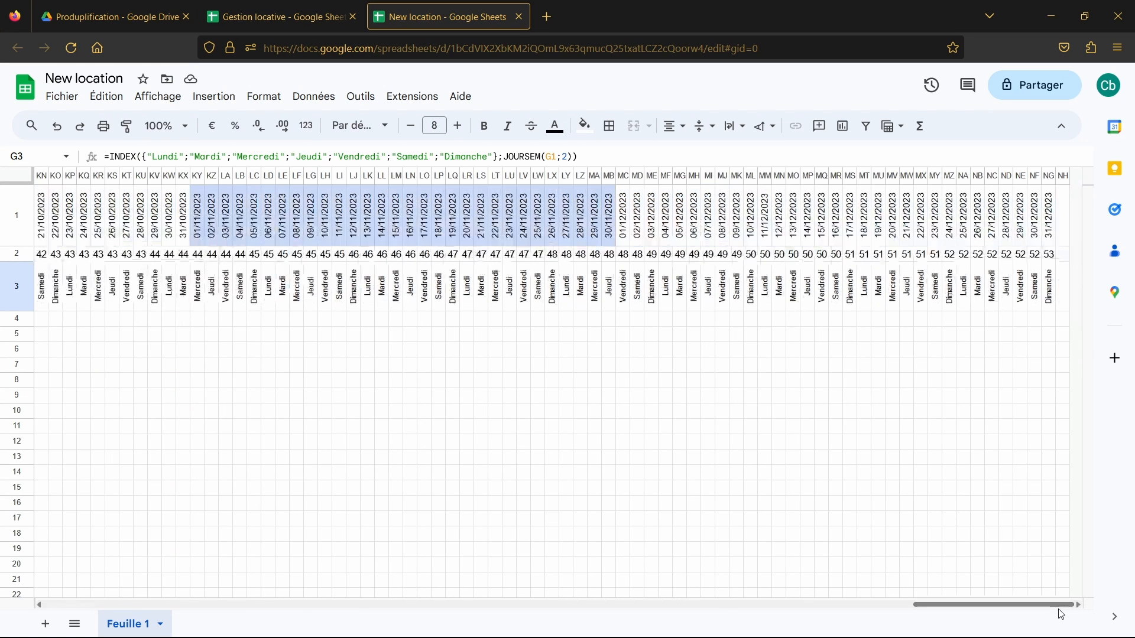
Add a conditional formatting rule to the day-name row G3:NH3 for cells whose text is exactly "Samedi"
{"action": "left_click", "coordinate": [1067, 297], "text": "shift"}
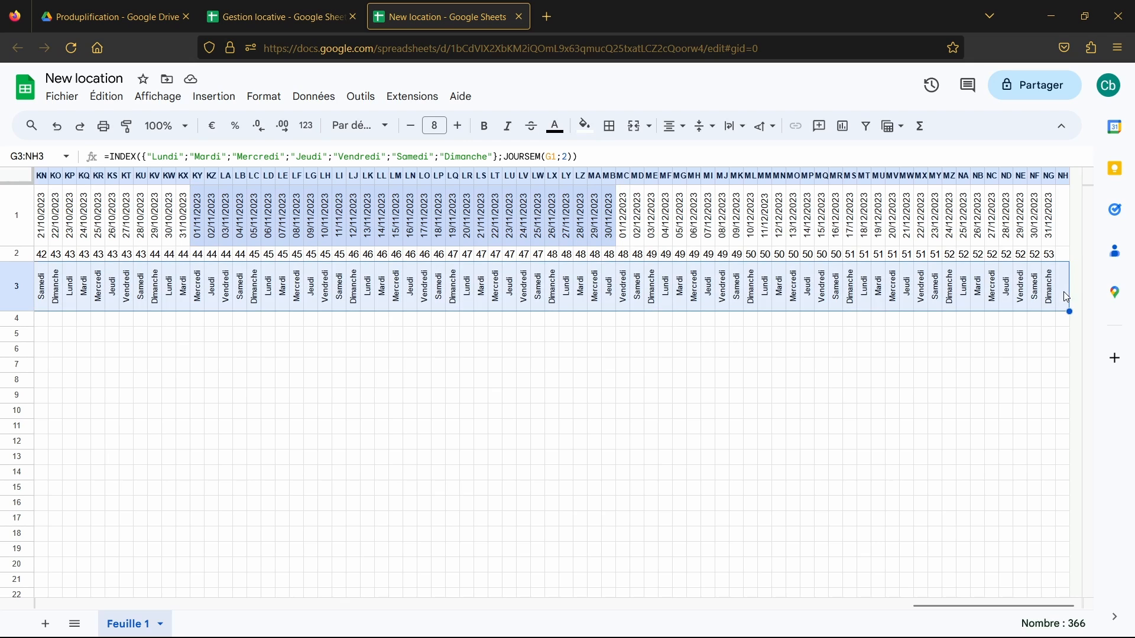
{"action": "left_click_drag", "start_coordinate": [945, 606], "coordinate": [90, 590]}
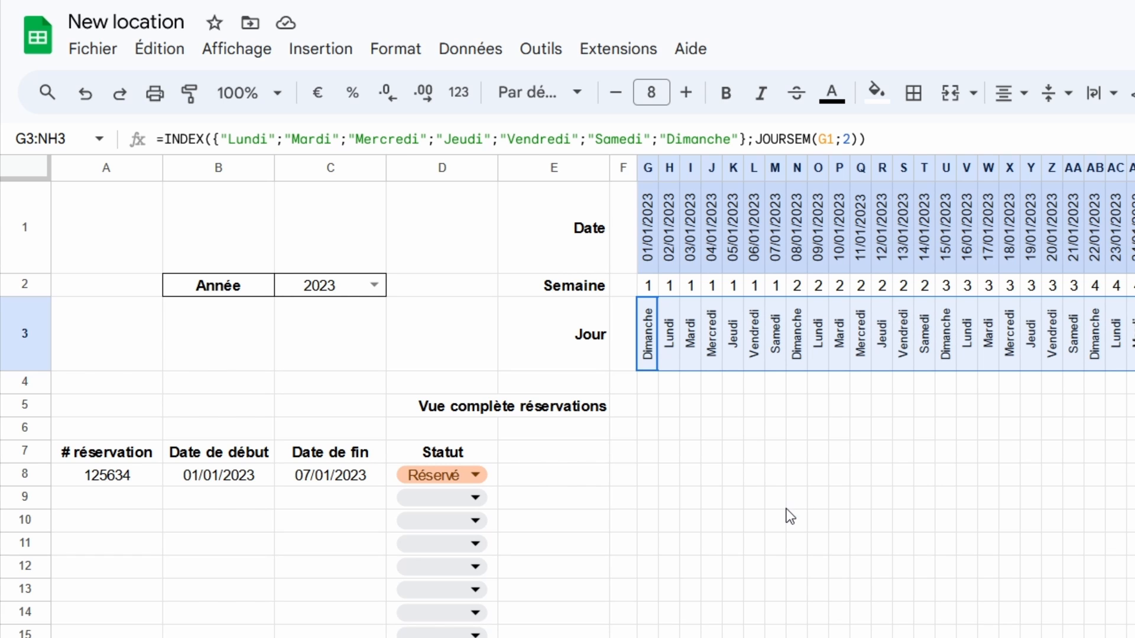
{"action": "left_click", "coordinate": [408, 53]}
{"action": "left_click", "coordinate": [481, 426]}
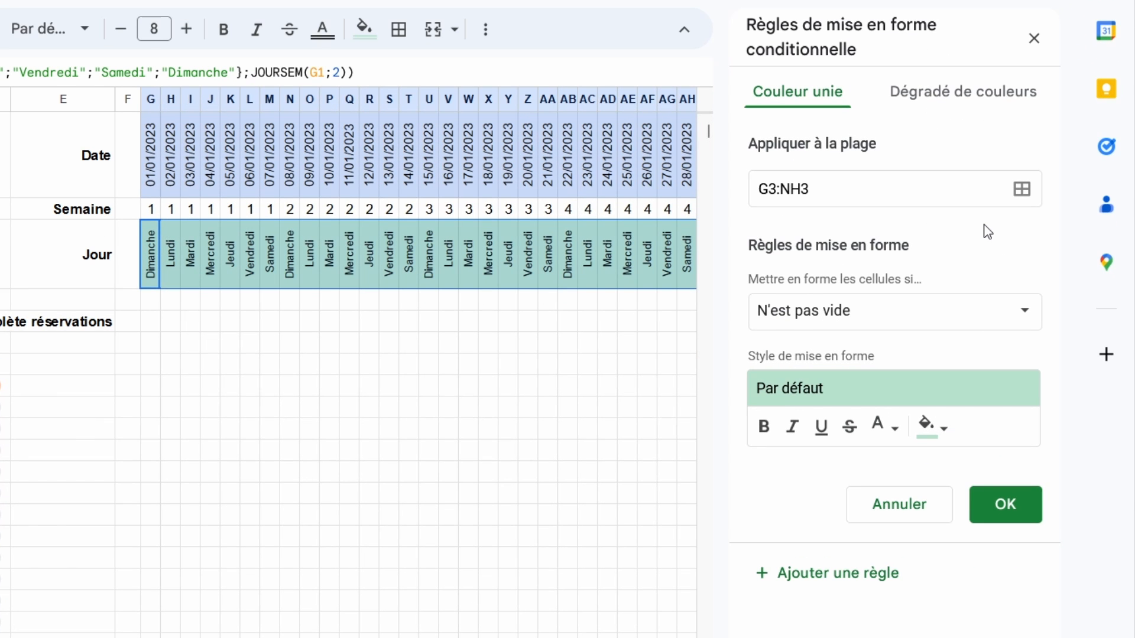
{"action": "left_click", "coordinate": [1018, 322]}
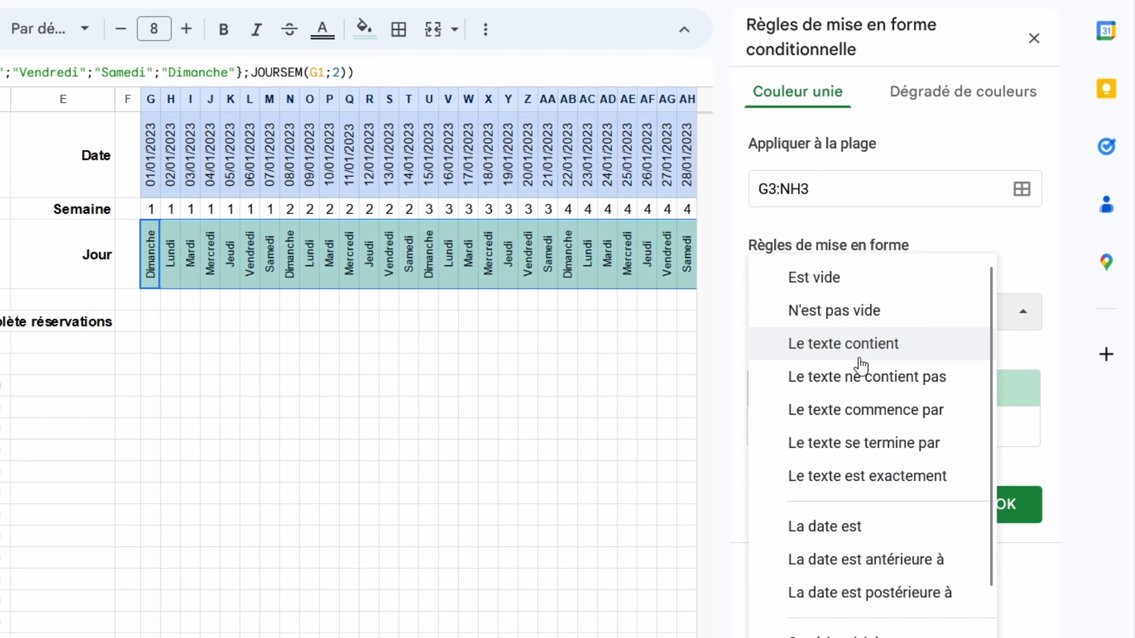
{"action": "left_click", "coordinate": [865, 477]}
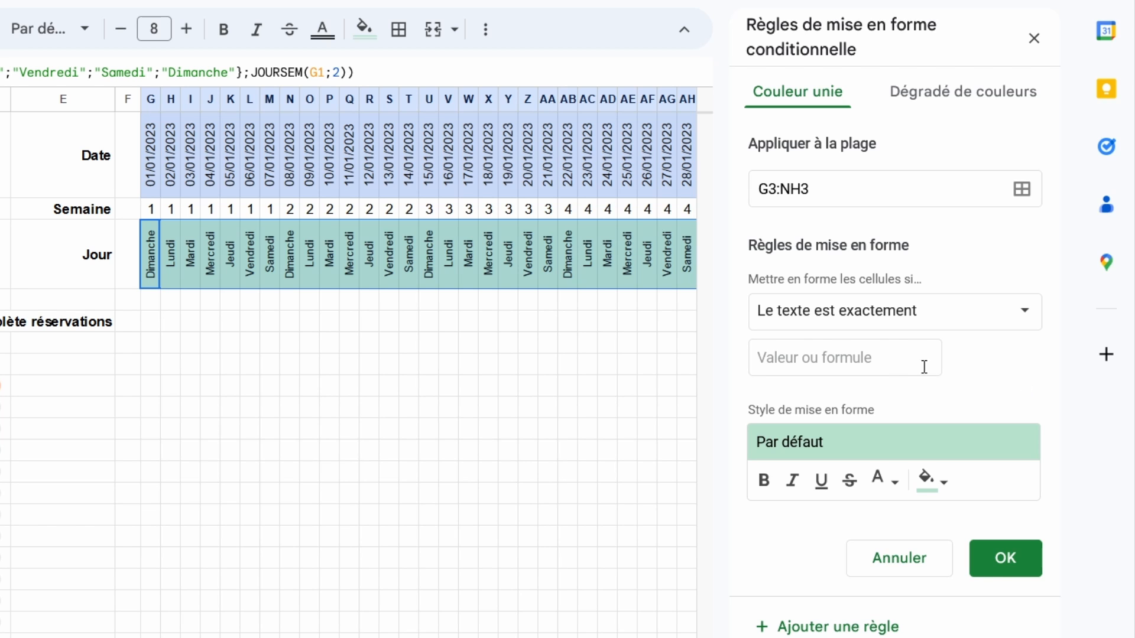
{"action": "left_click", "coordinate": [890, 365]}
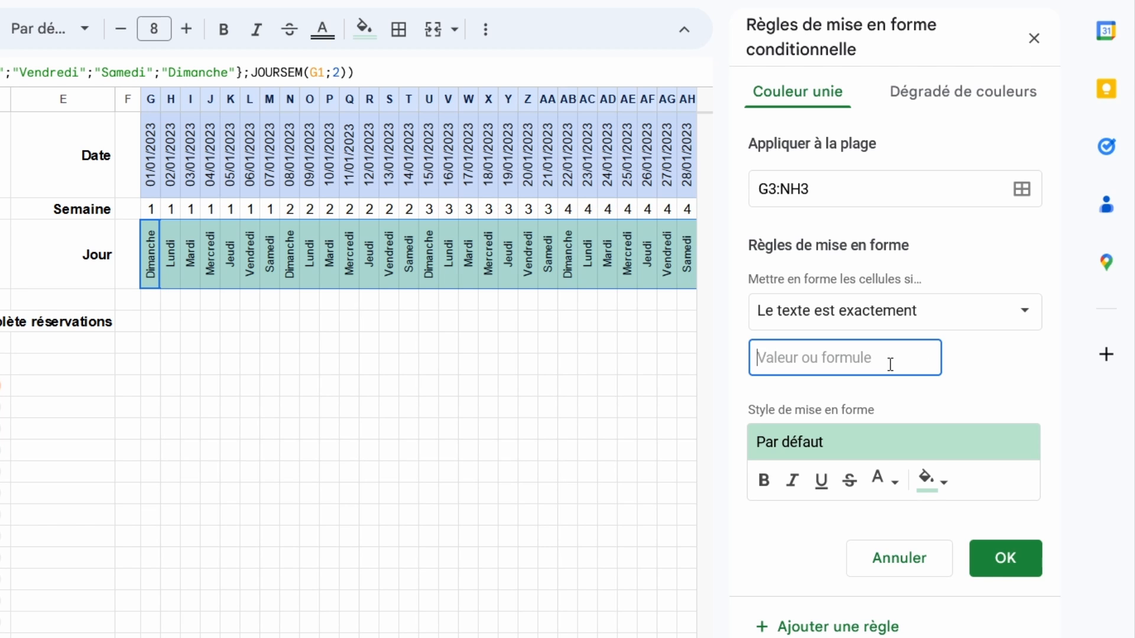
{"action": "type", "text": "Same"}
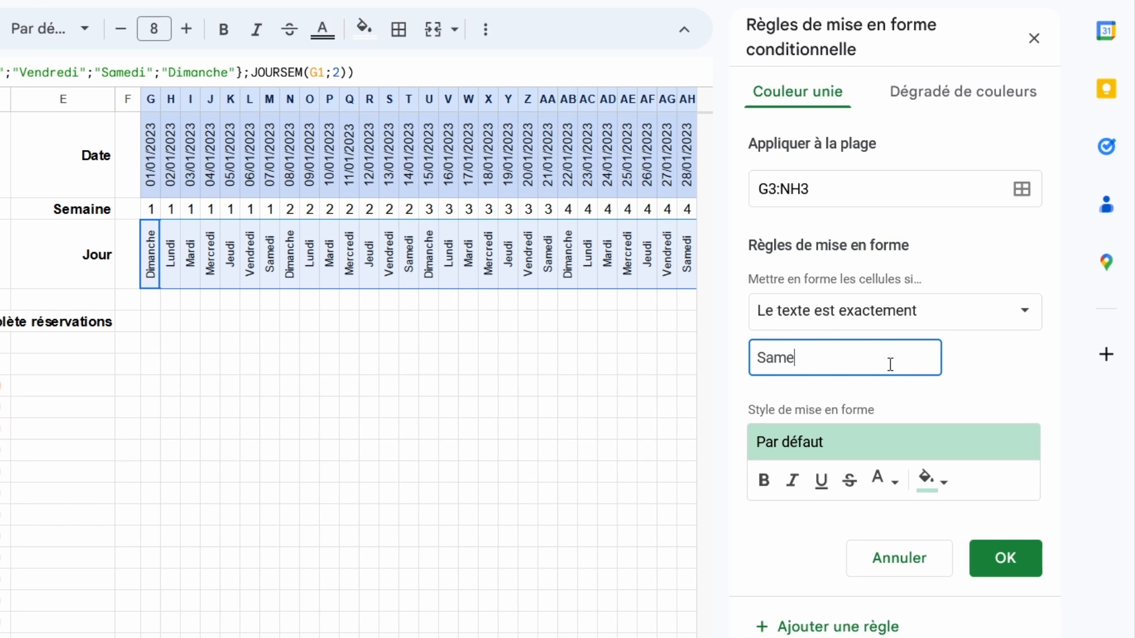
{"action": "type", "text": "di"}
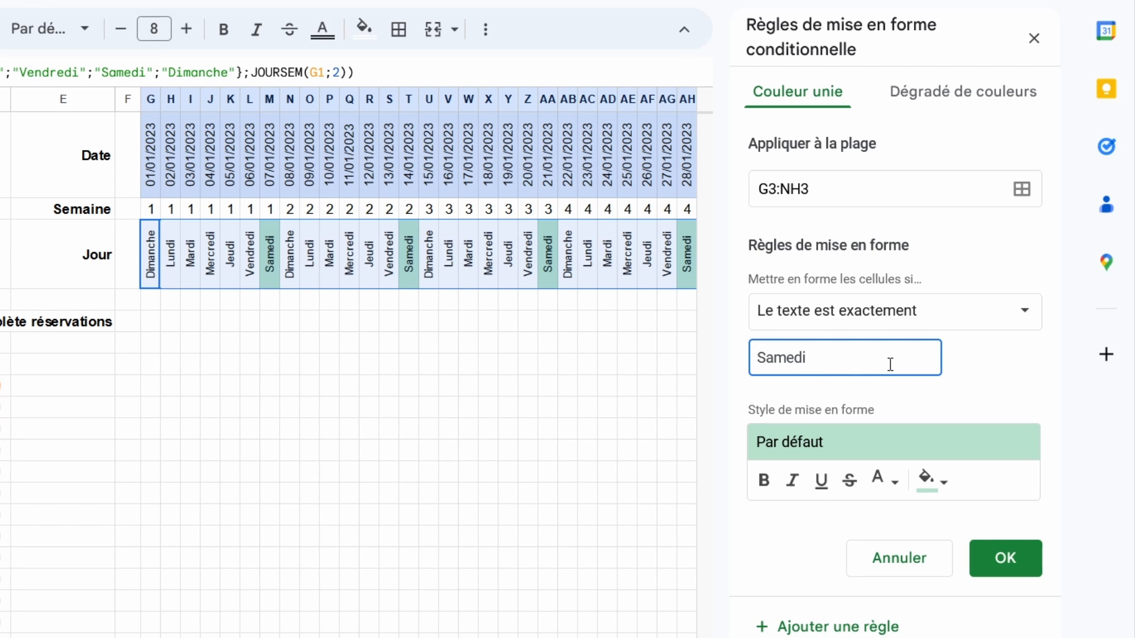
Give the Samedi rule a grey fill colour and save the rule
{"action": "left_click", "coordinate": [938, 483]}
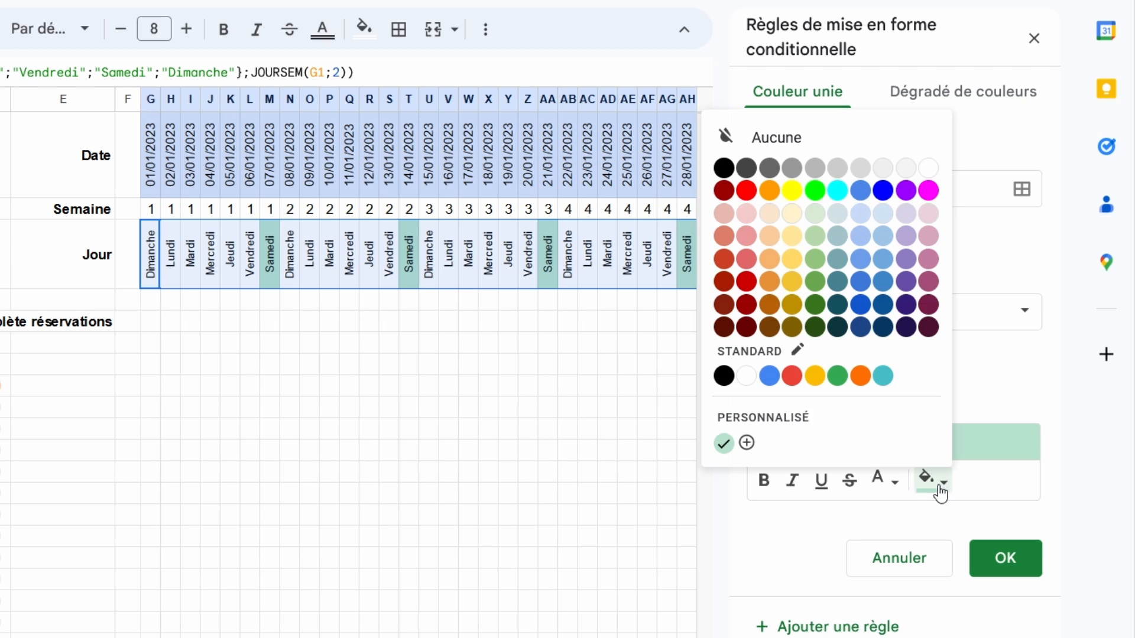
{"action": "left_click", "coordinate": [839, 170]}
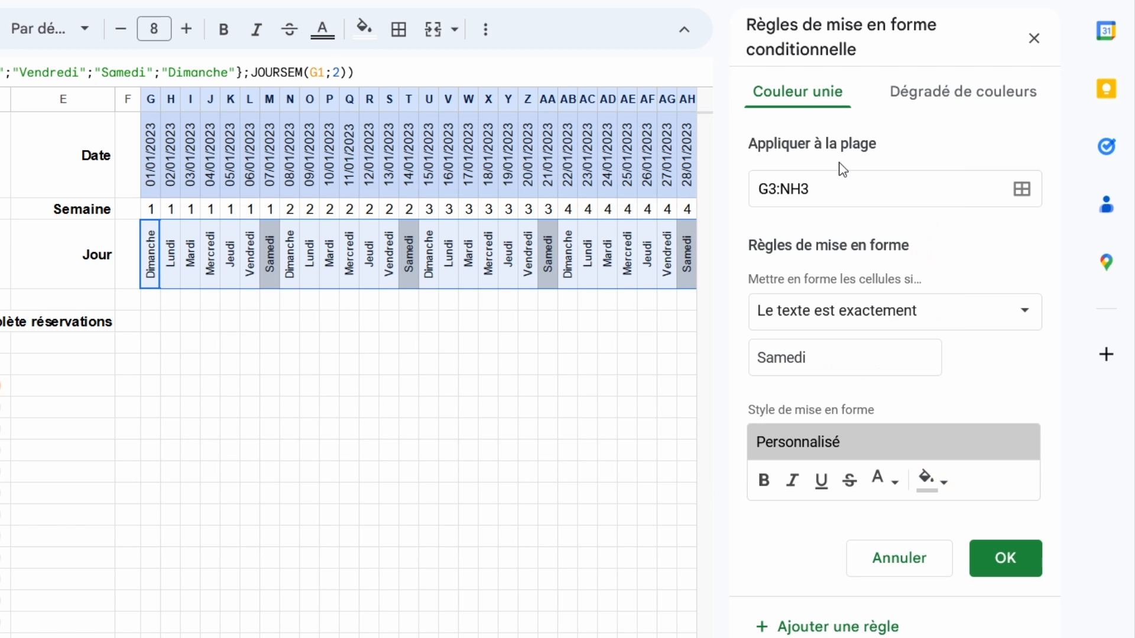
{"action": "left_click", "coordinate": [1004, 569]}
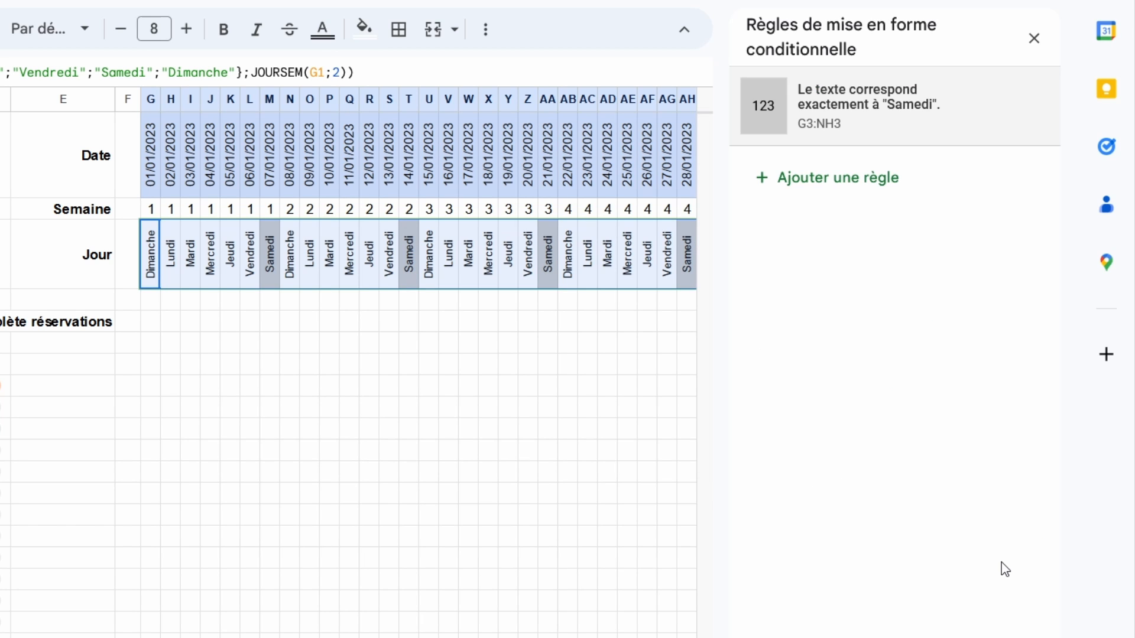
Add a second conditional formatting rule to G3:NH3 for cells whose text is exactly "Dimanche"
{"action": "left_click", "coordinate": [839, 179]}
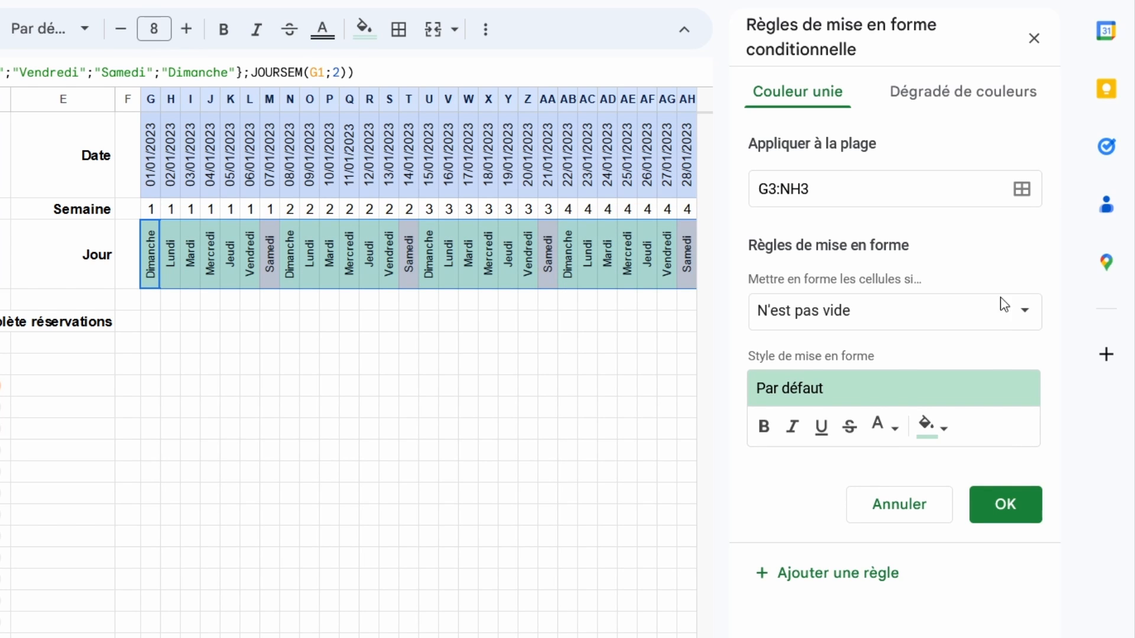
{"action": "left_click", "coordinate": [1022, 312]}
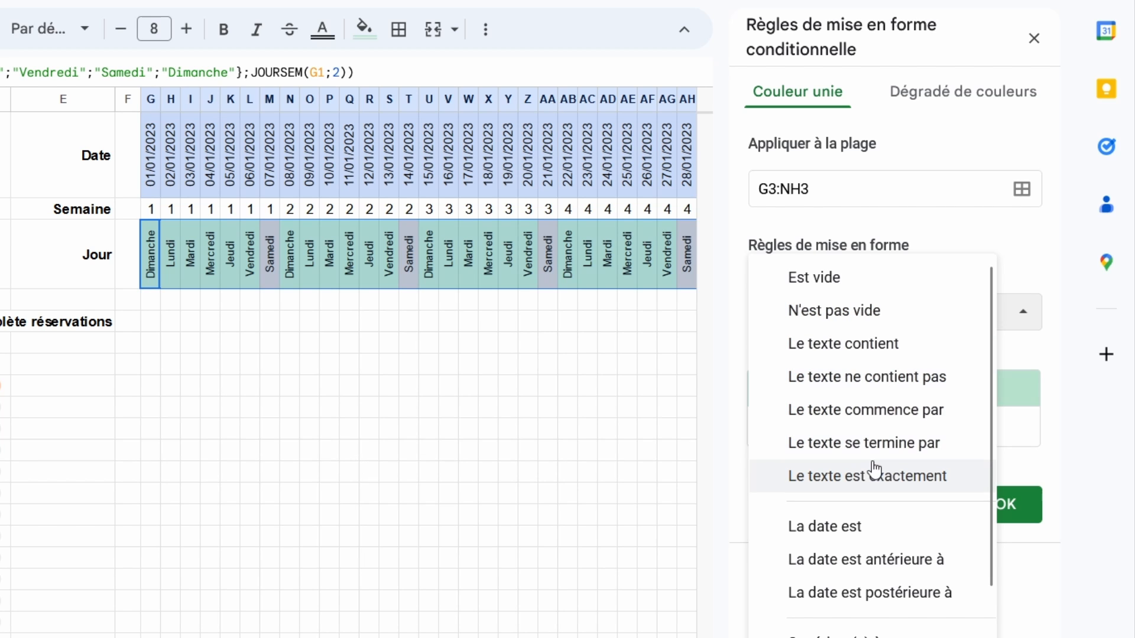
{"action": "left_click", "coordinate": [868, 485]}
{"action": "left_click", "coordinate": [858, 357]}
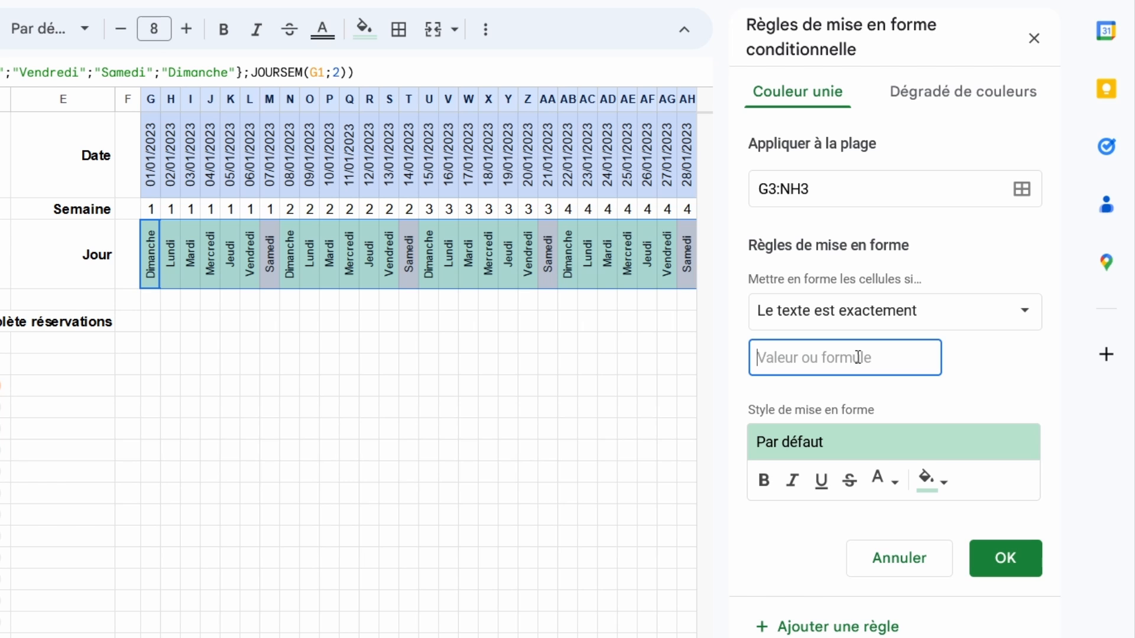
{"action": "type", "text": "Dimanche"}
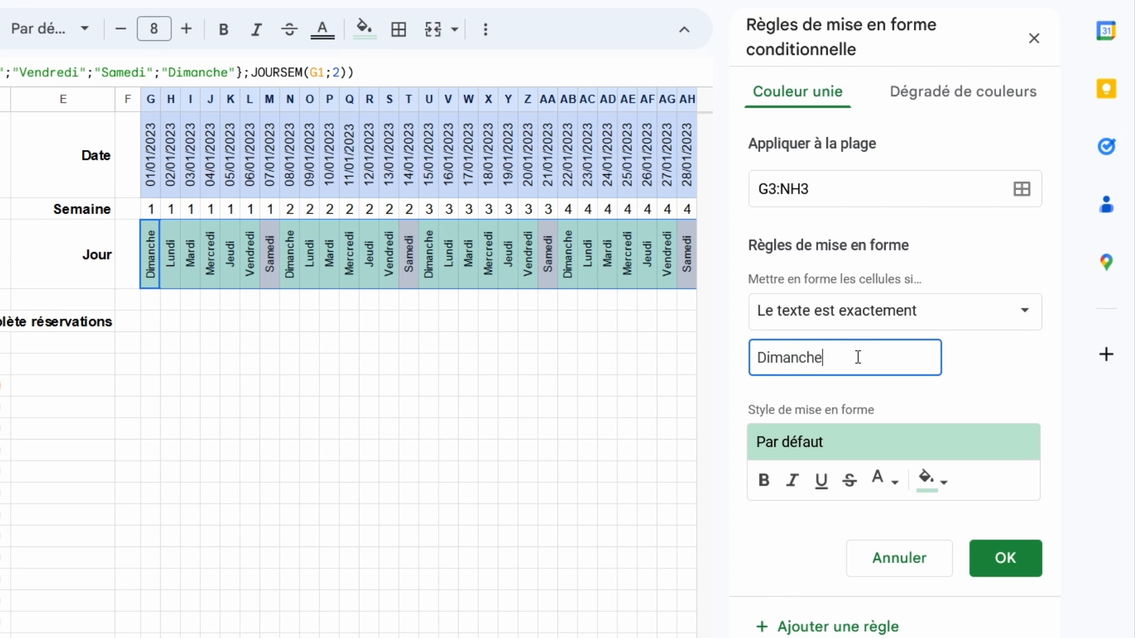
Give the Dimanche rule the same grey fill, save it and close the conditional formatting rules
{"action": "left_click", "coordinate": [935, 480]}
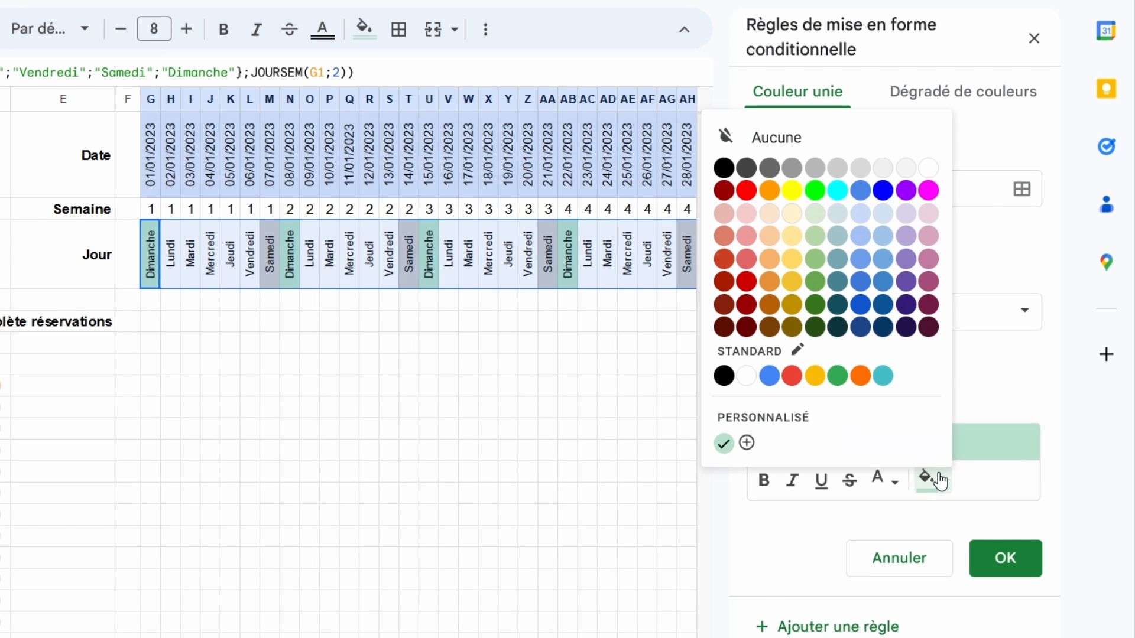
{"action": "left_click", "coordinate": [841, 168]}
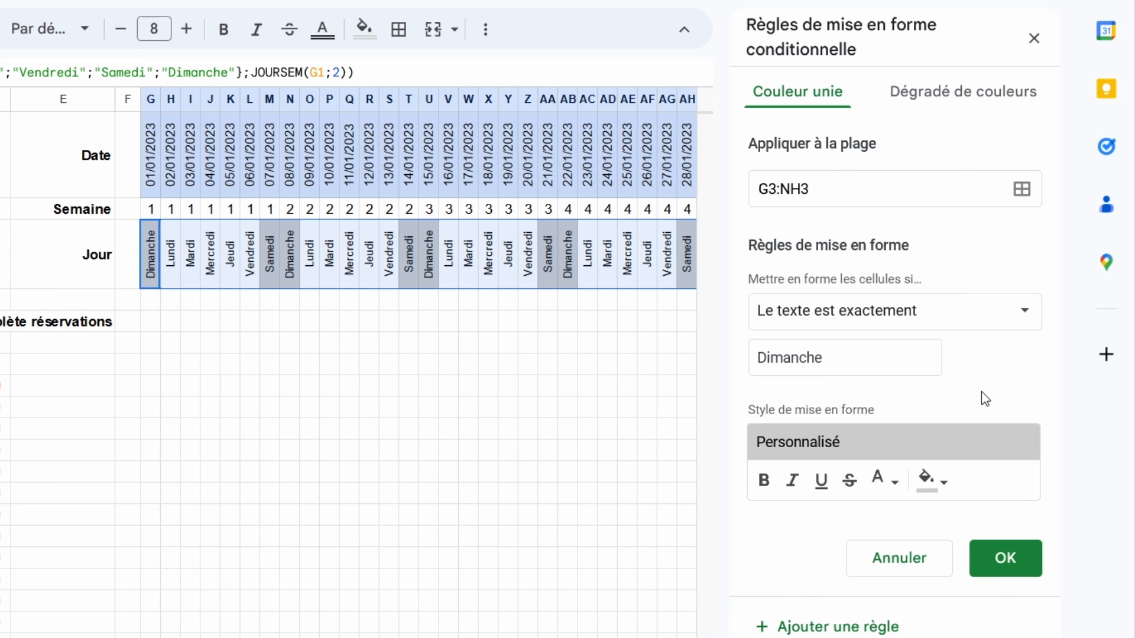
{"action": "left_click", "coordinate": [1005, 569]}
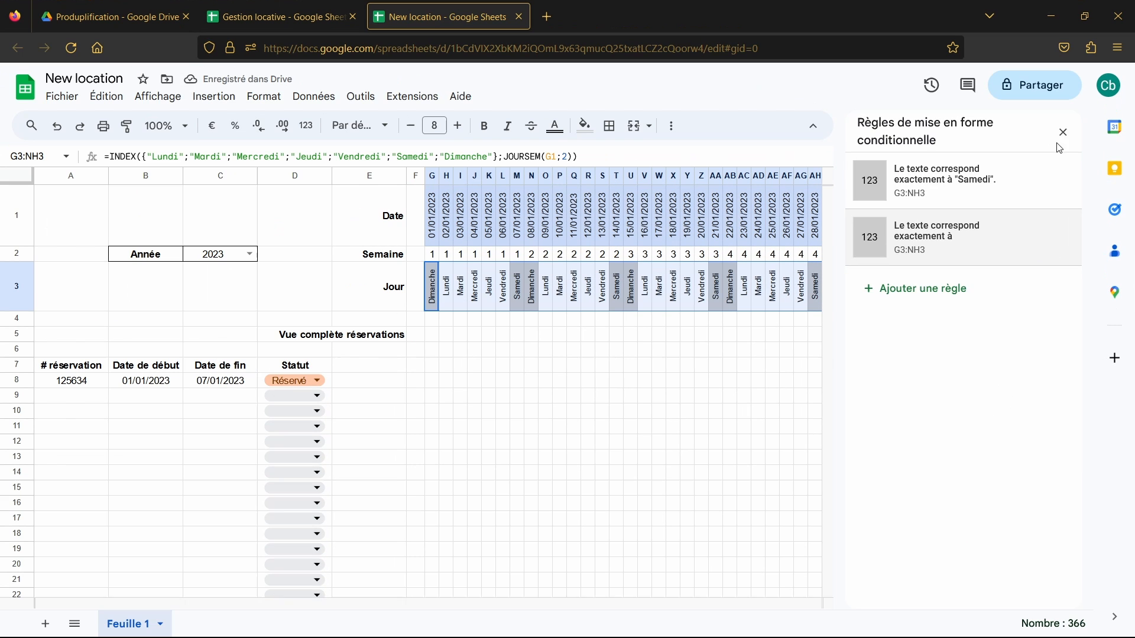
{"action": "left_click", "coordinate": [1063, 132]}
{"action": "left_click", "coordinate": [898, 448]}
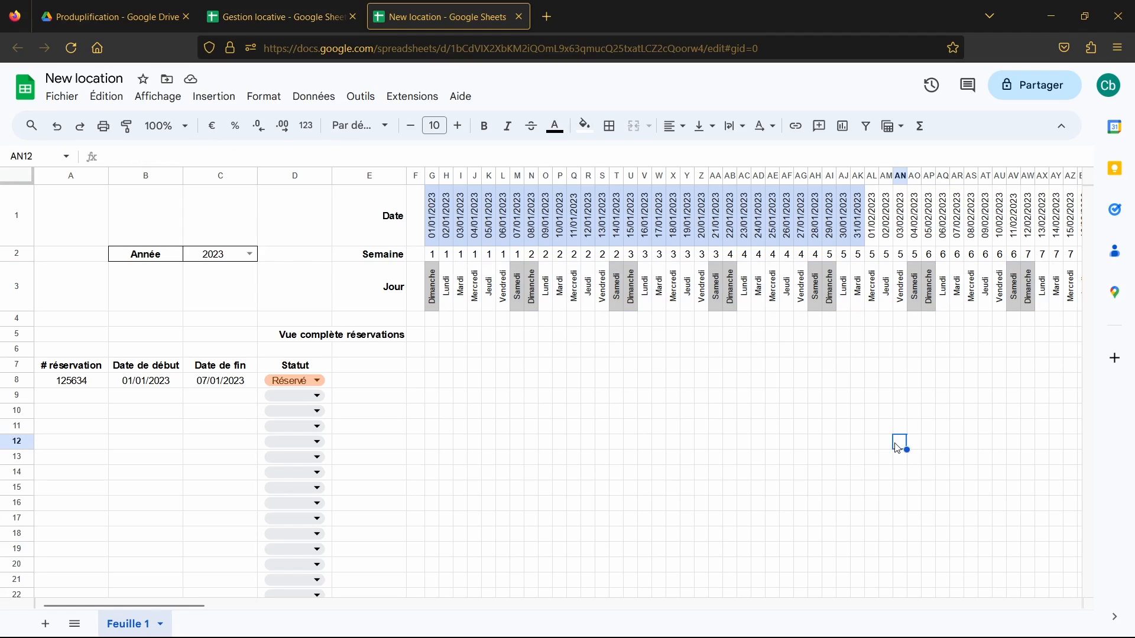
{"action": "left_click", "coordinate": [730, 488]}
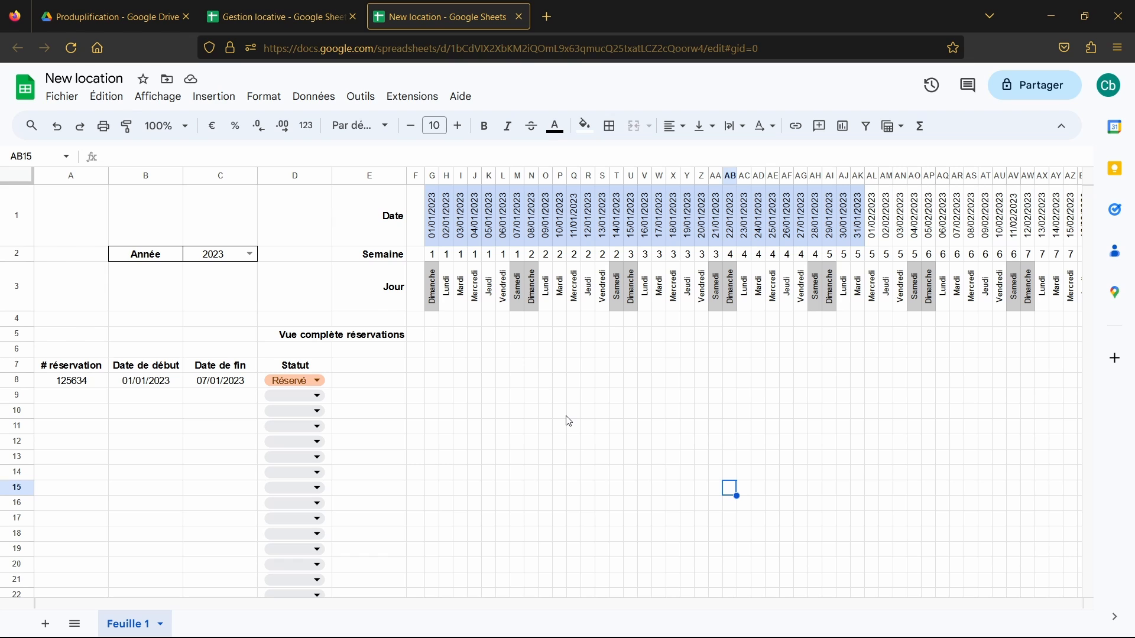
Start a formula in cell G8 on the first reservation's row with =SI(ET(
{"action": "left_click", "coordinate": [432, 383]}
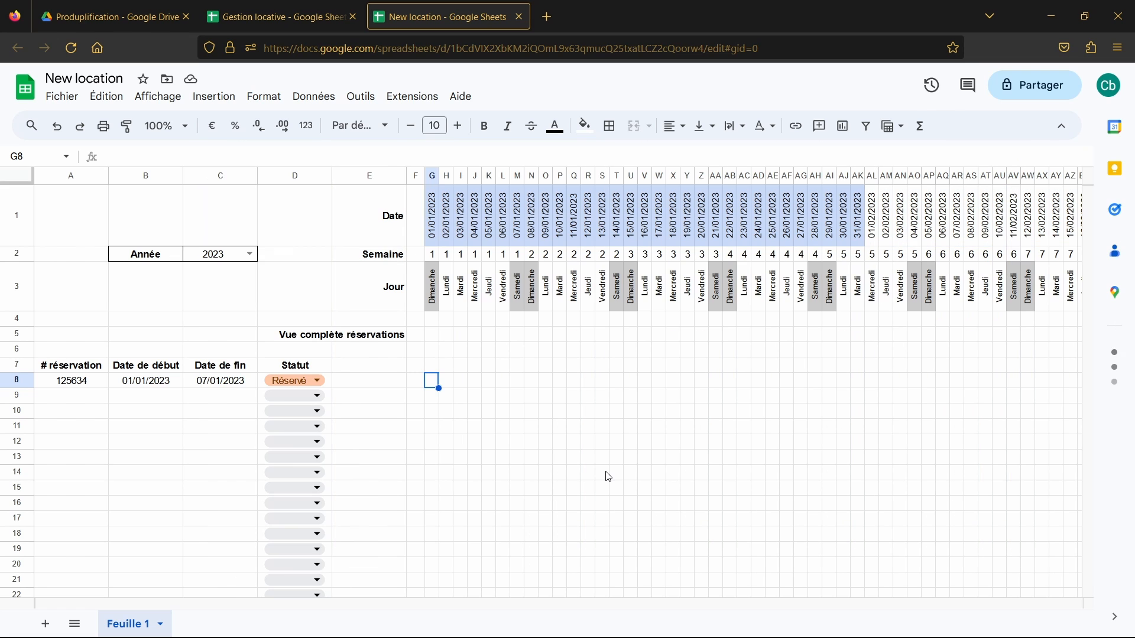
{"action": "type", "text": "="}
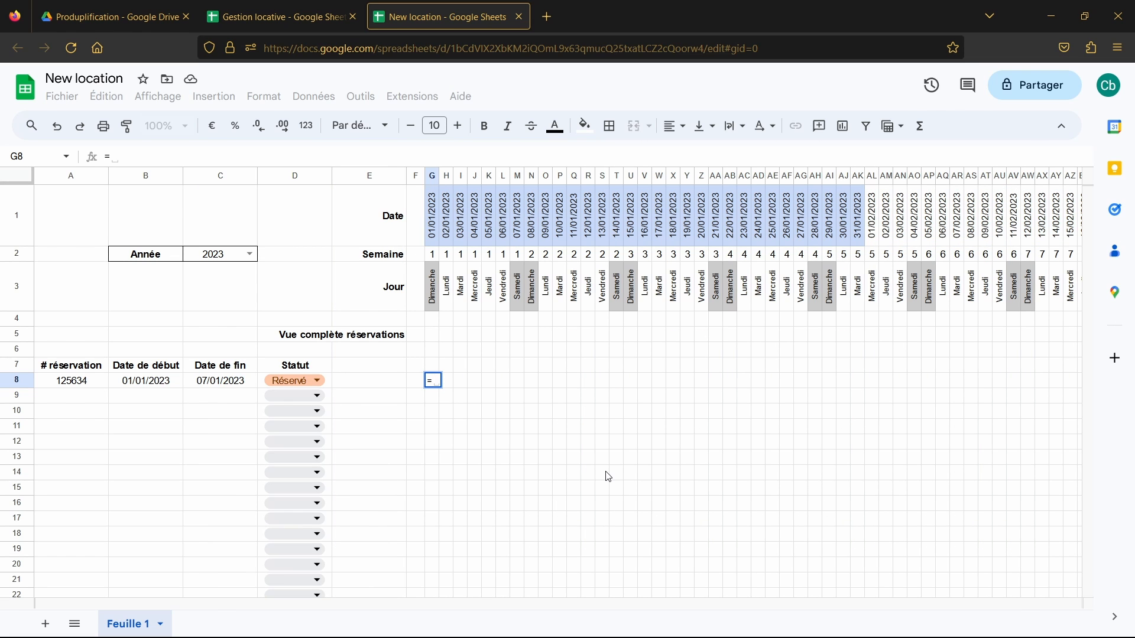
{"action": "type", "text": "SI("}
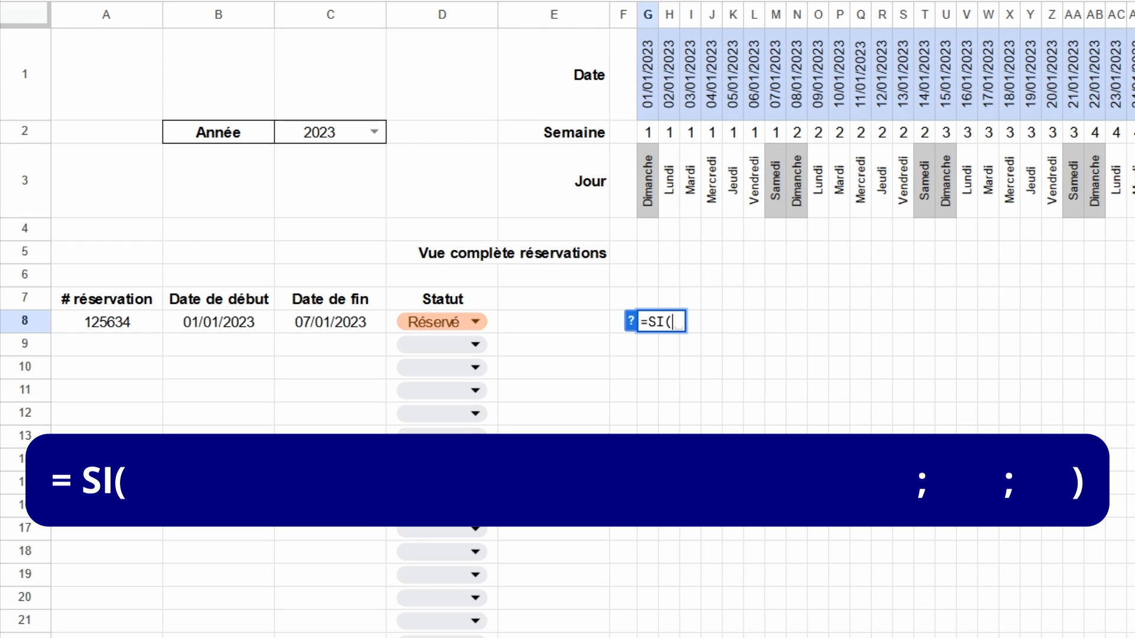
{"action": "type", "text": "ET"}
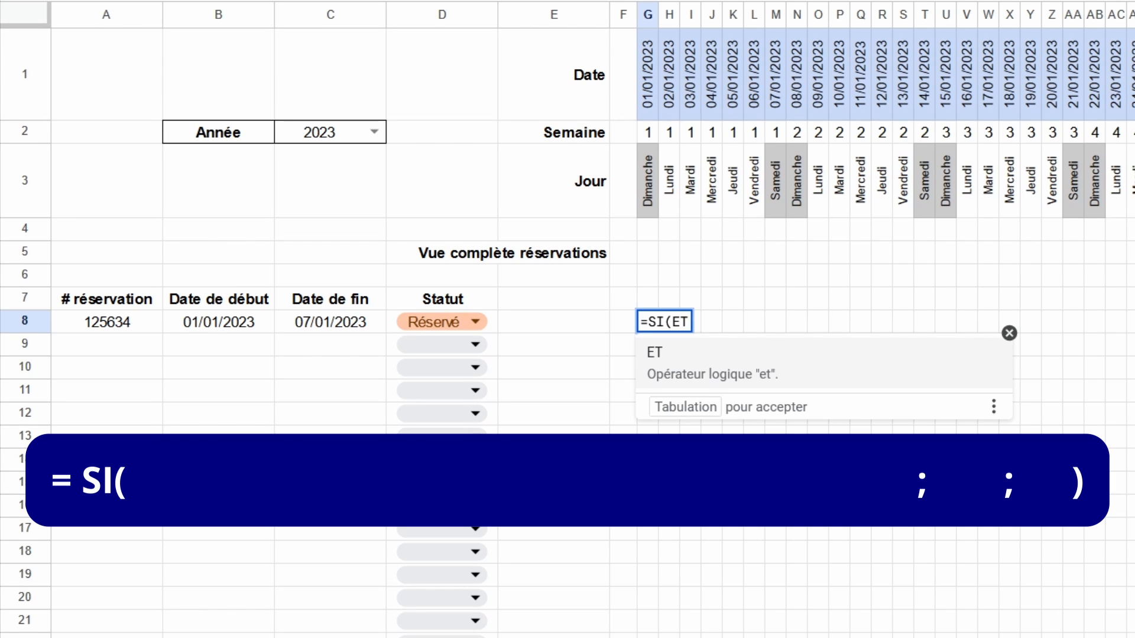
{"action": "type", "text": "("}
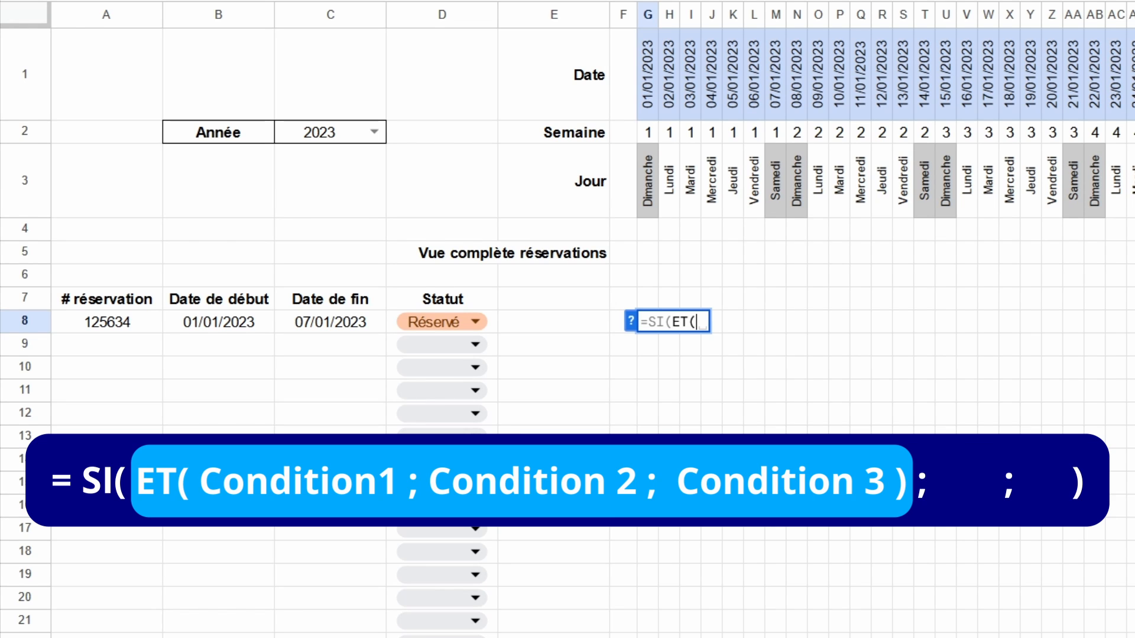
Enter G$1>=$B8 as the first ET condition, comparing the calendar date with the reservation's start date
{"action": "left_click", "coordinate": [647, 94]}
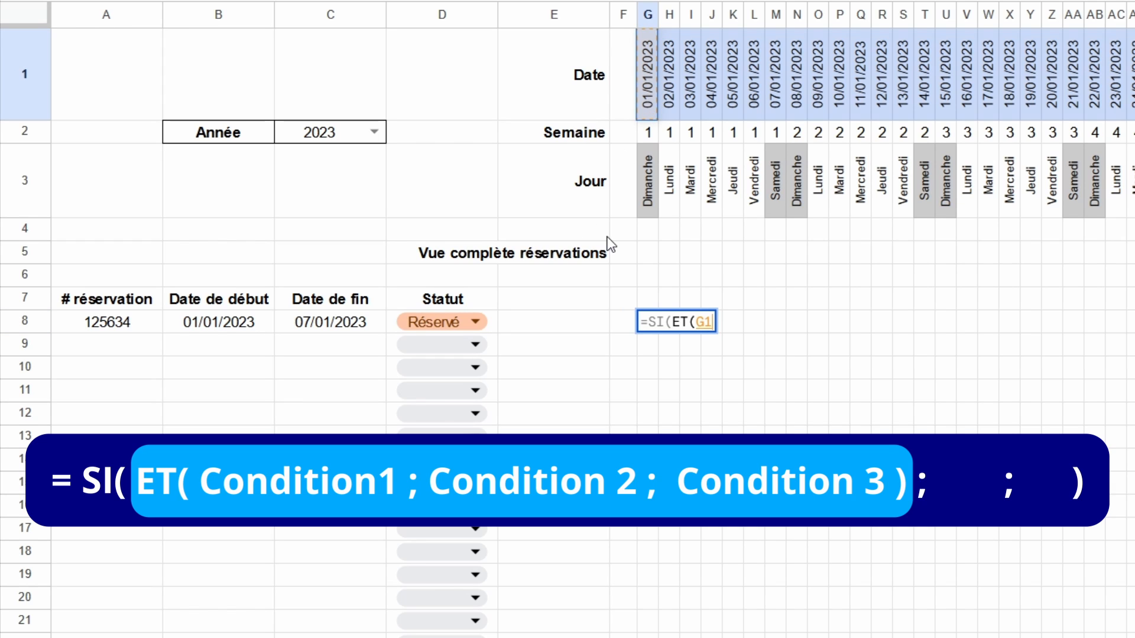
{"action": "type", "text": ">="}
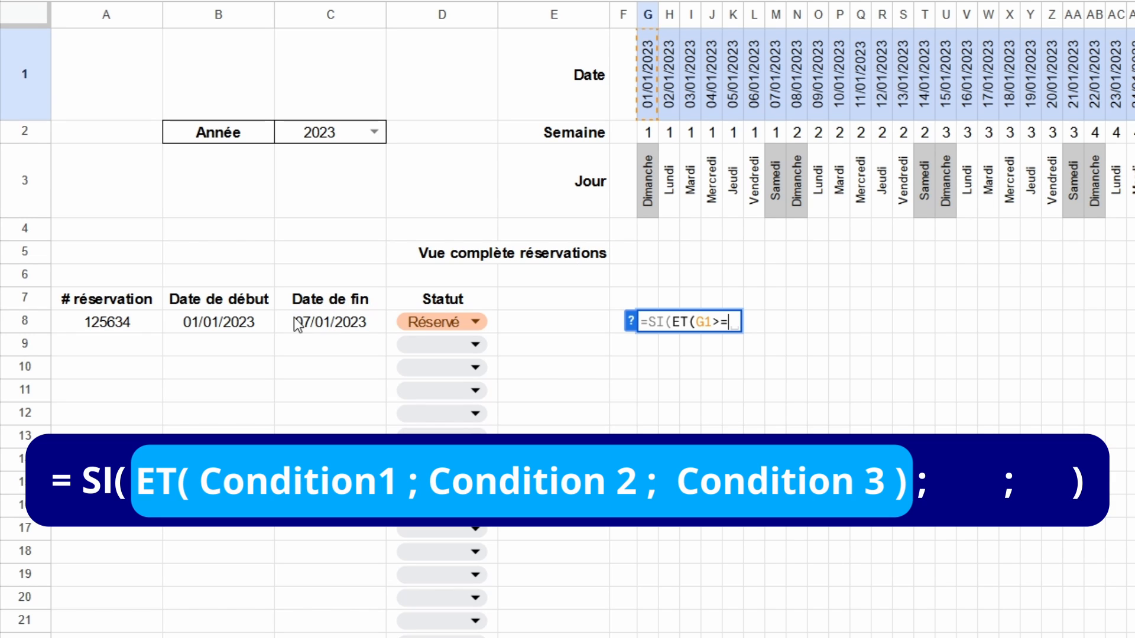
{"action": "left_click", "coordinate": [251, 323]}
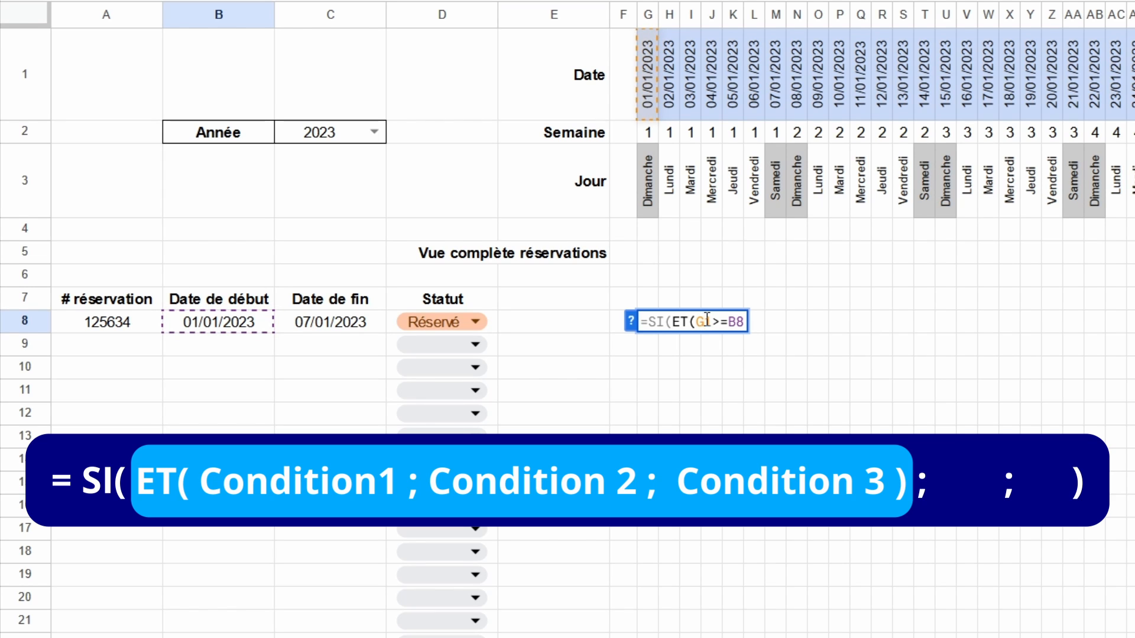
{"action": "left_click", "coordinate": [707, 321]}
{"action": "type", "text": "$"}
{"action": "left_click", "coordinate": [739, 323]}
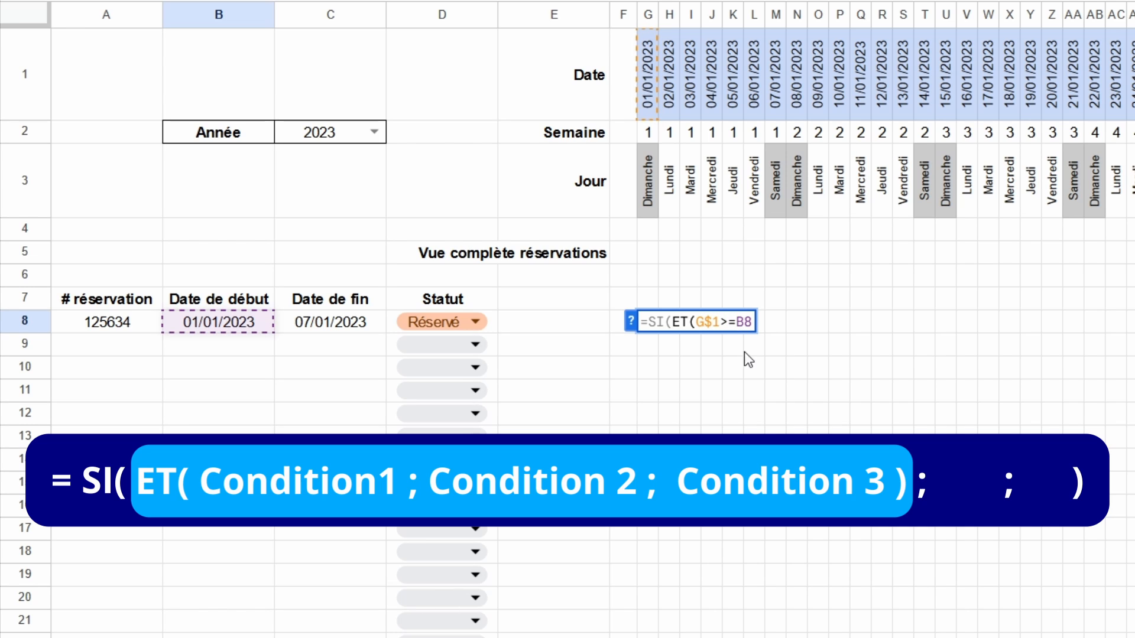
{"action": "type", "text": "$"}
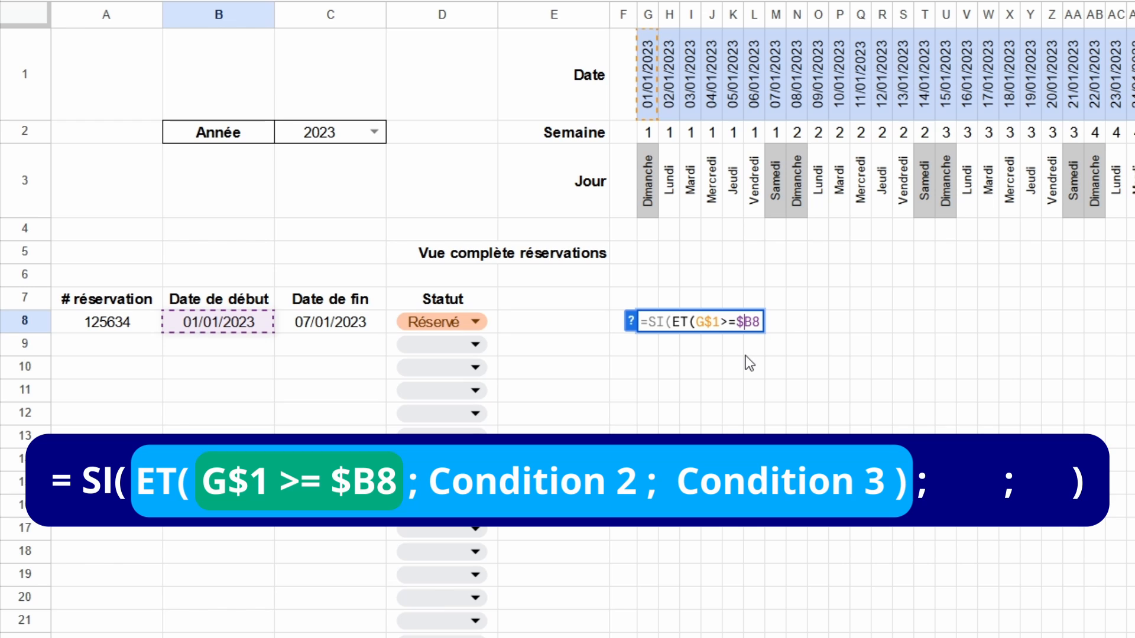
Add G$1<=$C8 as the second ET condition, comparing the calendar date with the reservation's end date
{"action": "left_click", "coordinate": [761, 321]}
{"action": "type", "text": ";"}
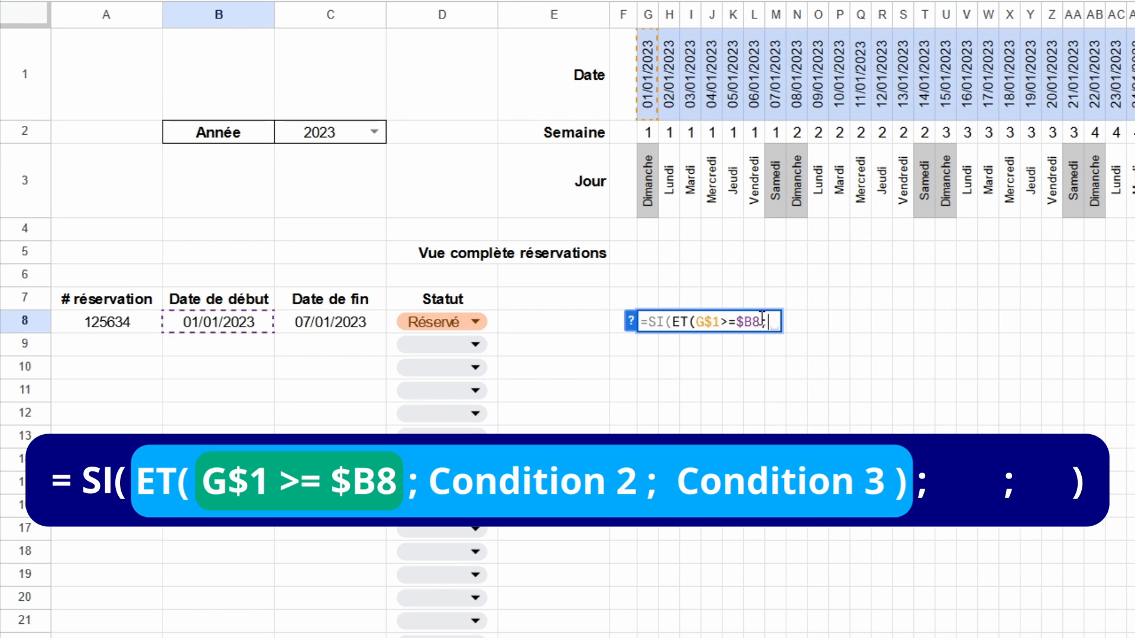
{"action": "left_click", "coordinate": [648, 96]}
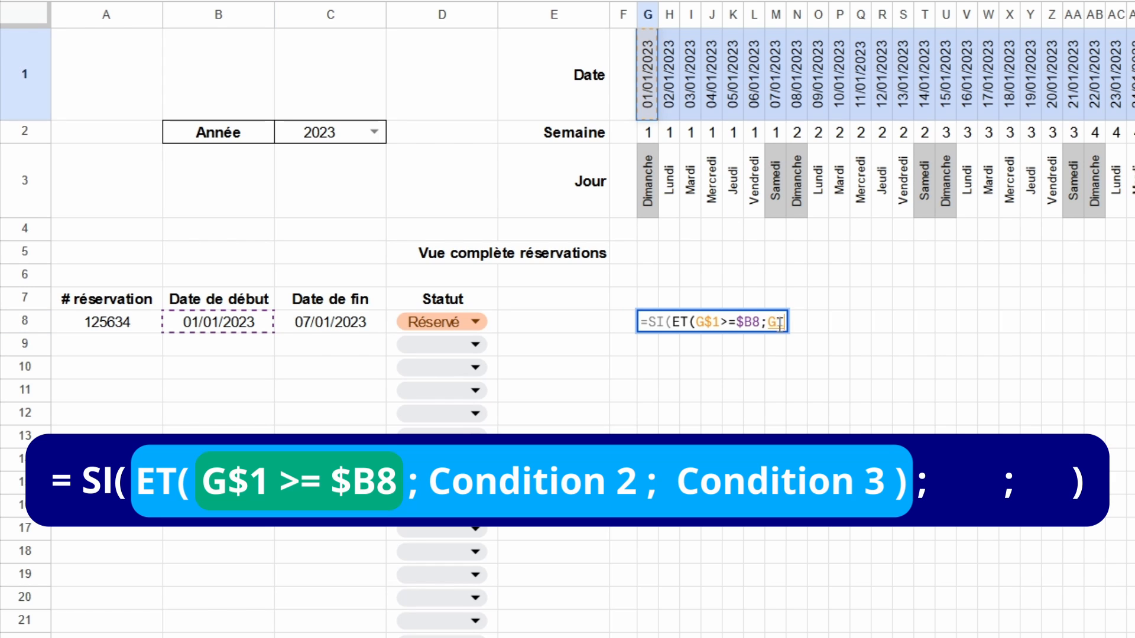
{"action": "key", "text": "F4"}
{"action": "key", "text": "F4"}
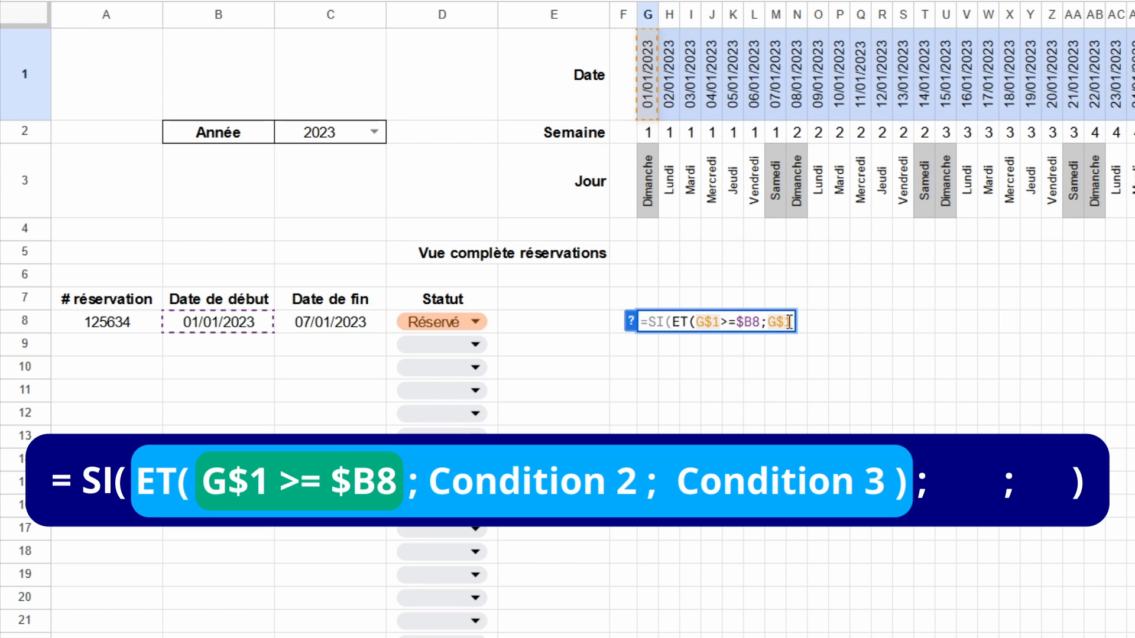
{"action": "type", "text": "<="}
{"action": "left_click", "coordinate": [365, 328]}
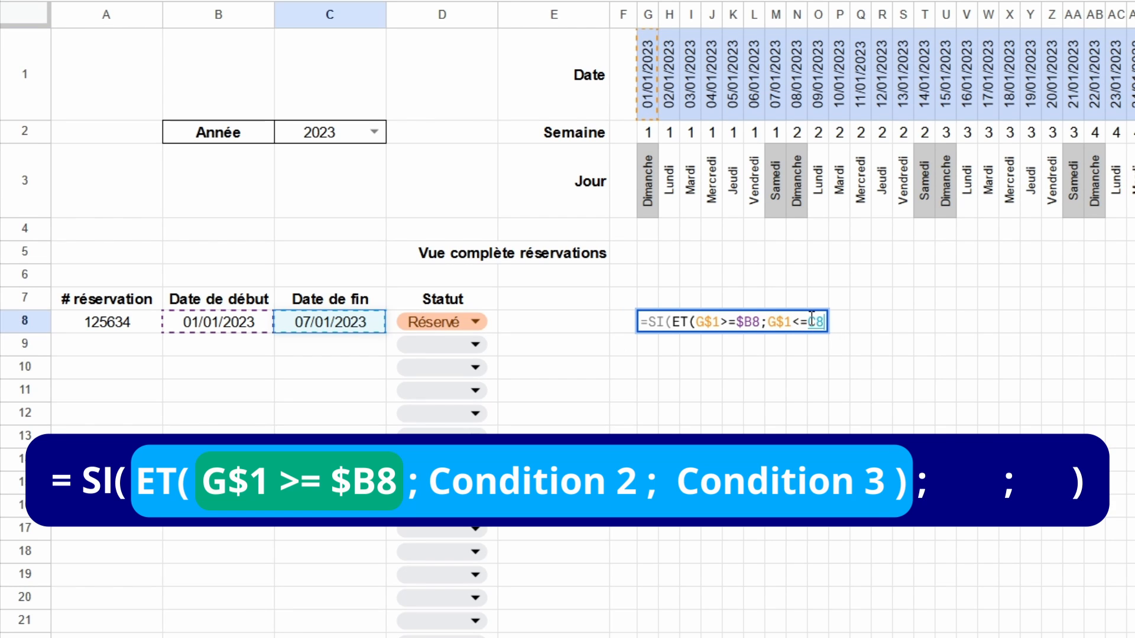
{"action": "left_click", "coordinate": [810, 321]}
{"action": "type", "text": "$"}
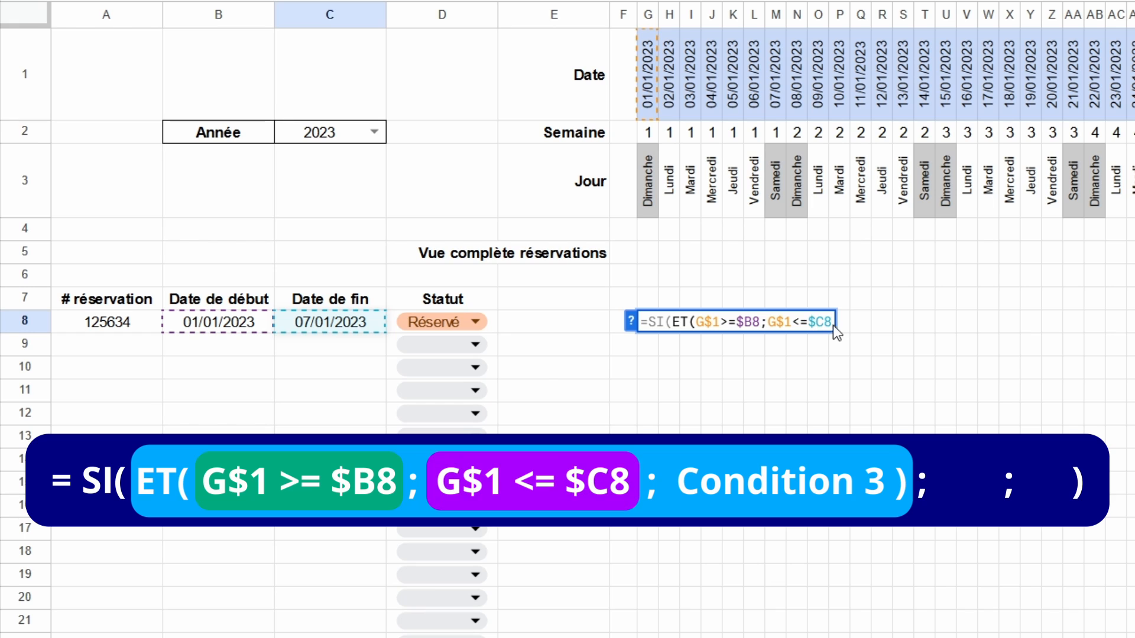
Add $D8<>"Annulé" as the third ET condition so that cancelled reservations are excluded
{"action": "left_click", "coordinate": [834, 322]}
{"action": "type", "text": ";"}
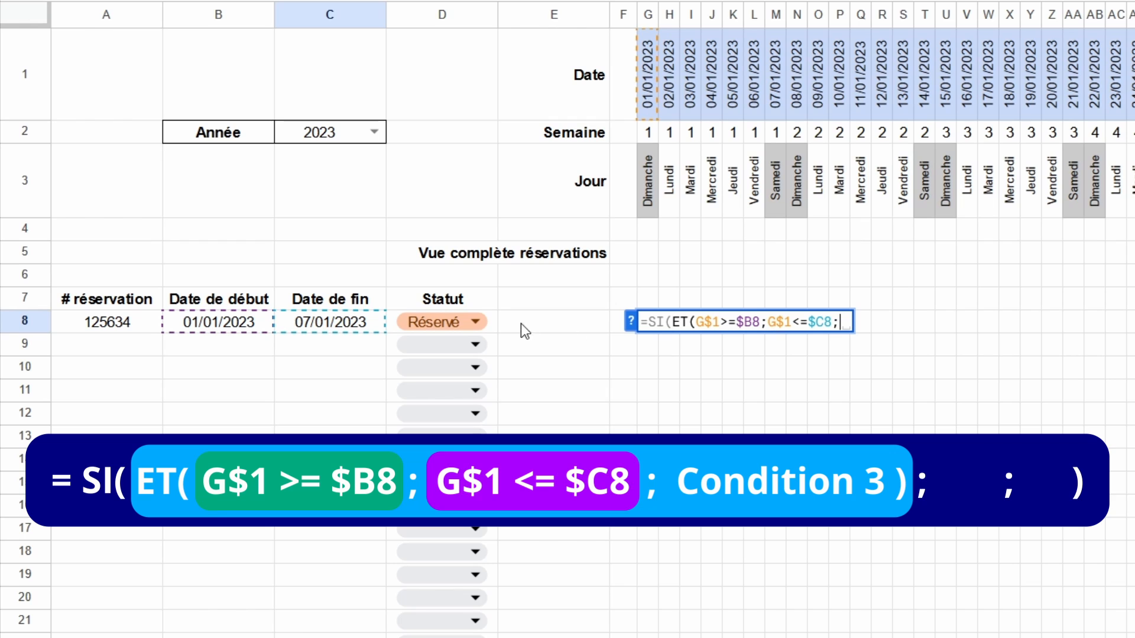
{"action": "left_click", "coordinate": [495, 322]}
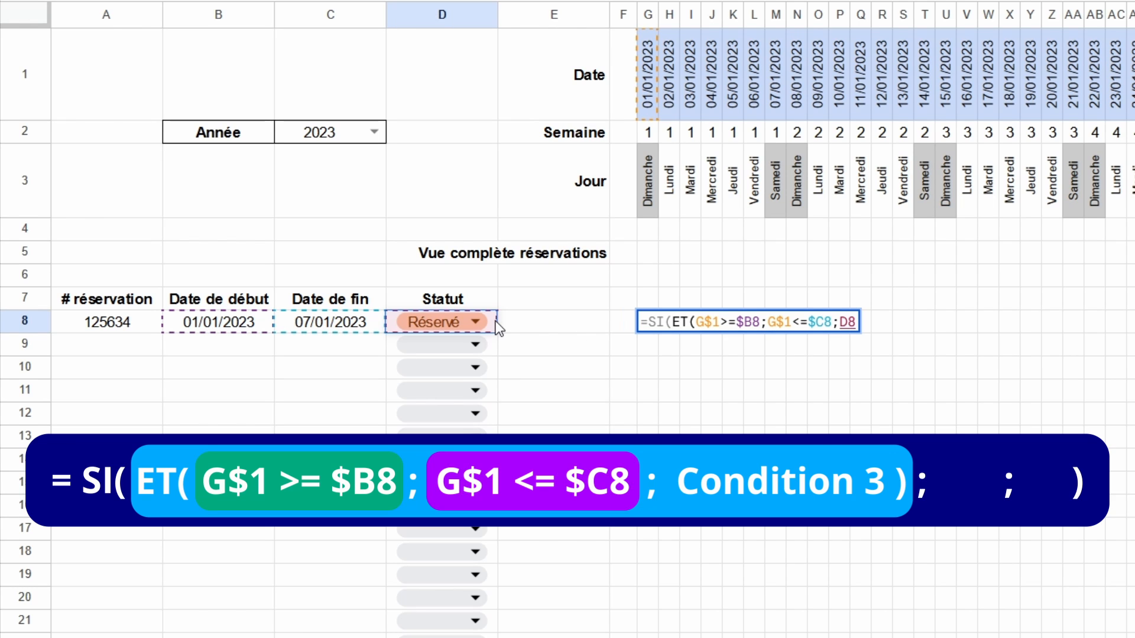
{"action": "left_click", "coordinate": [843, 320]}
{"action": "type", "text": "$"}
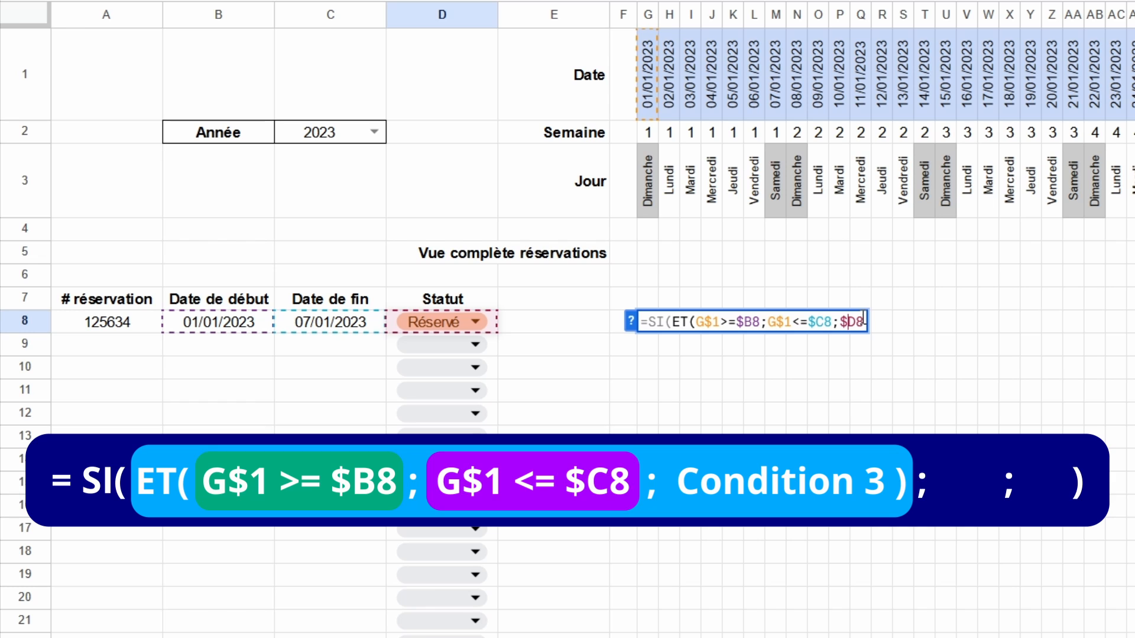
{"action": "left_click", "coordinate": [864, 320]}
{"action": "type", "text": "<>"}
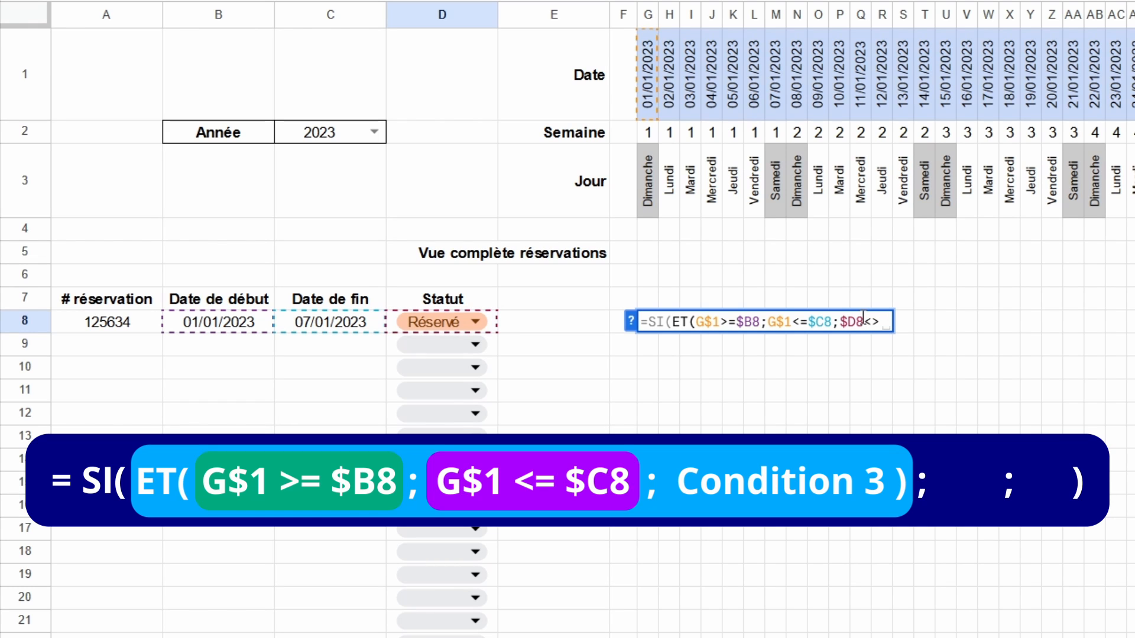
{"action": "type", "text": "\"Annulé"}
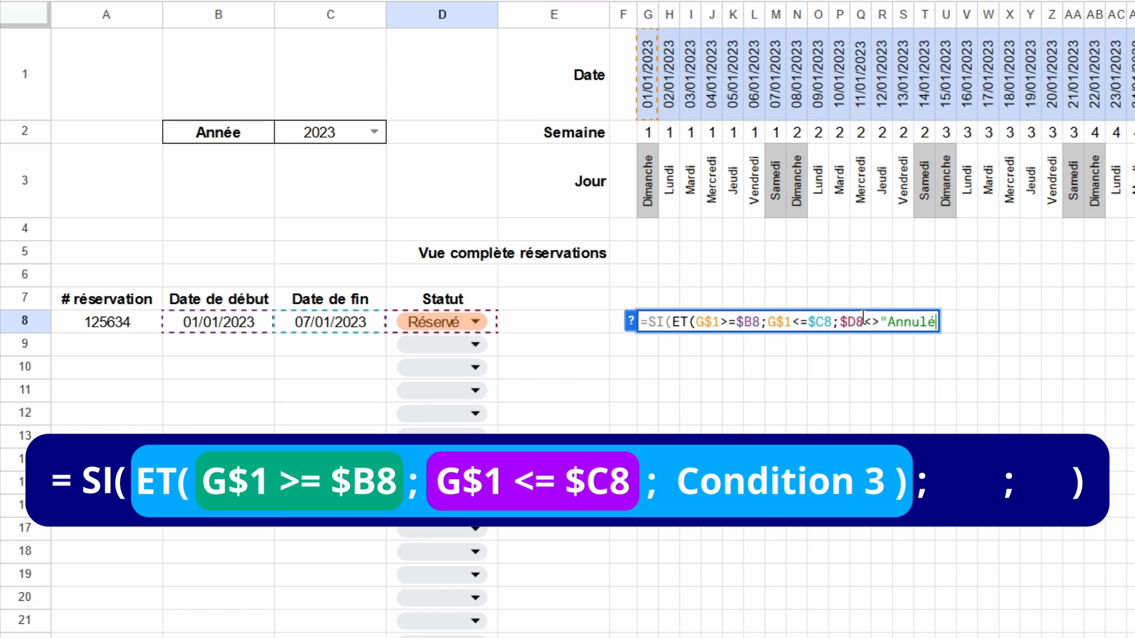
{"action": "type", "text": "\""}
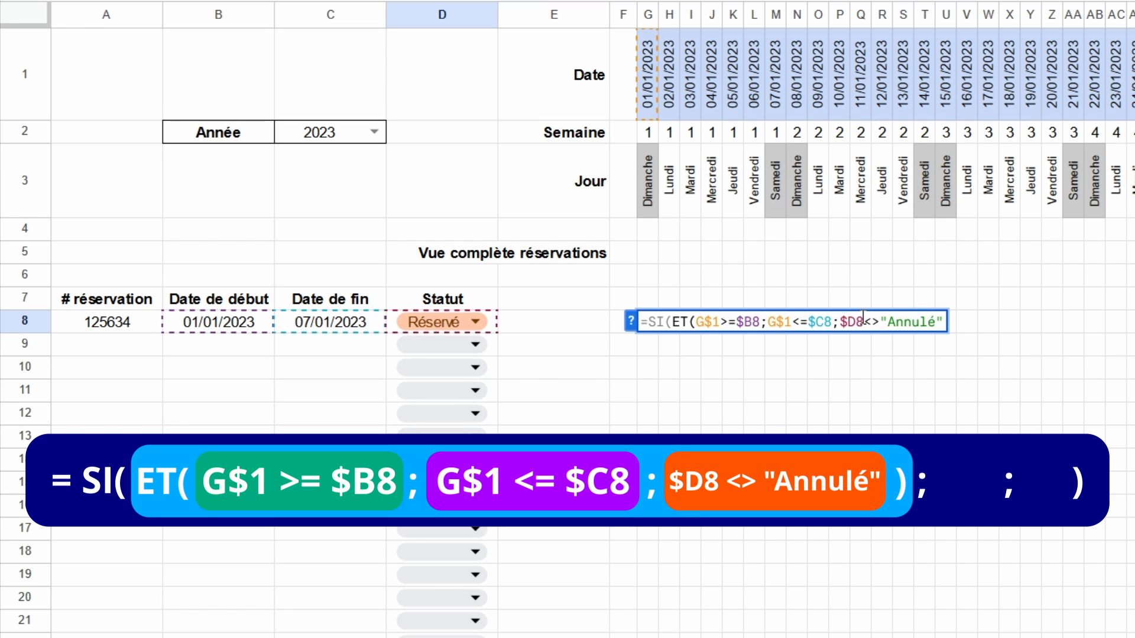
Close the ET test and finish the SI formula with "x" if true and an empty text "" if false
{"action": "type", "text": ");"}
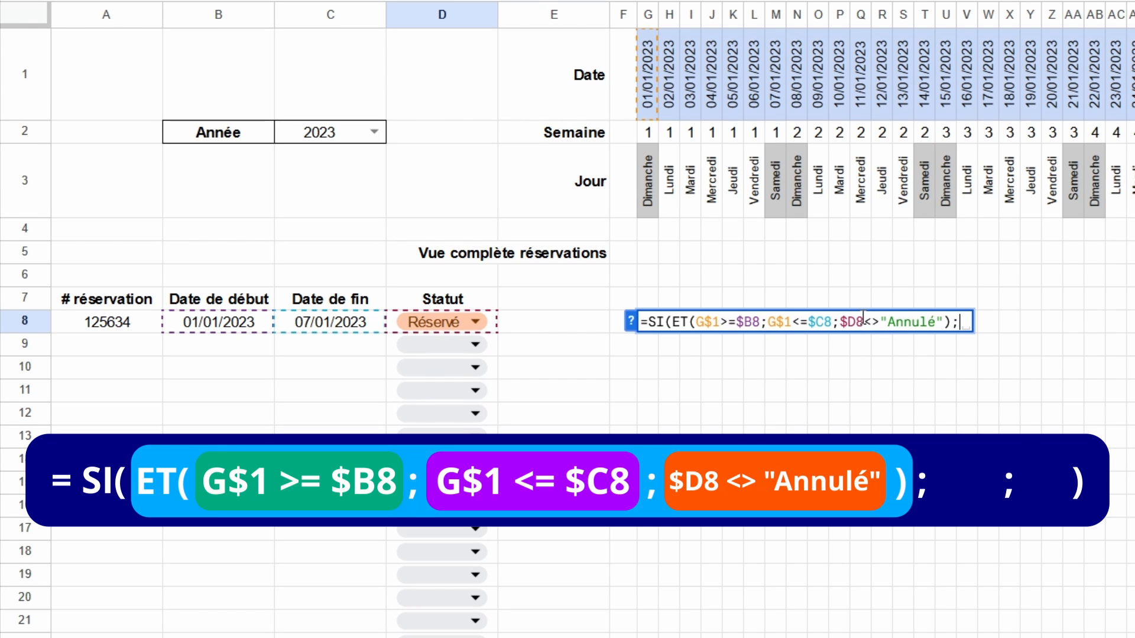
{"action": "type", "text": "\"x"}
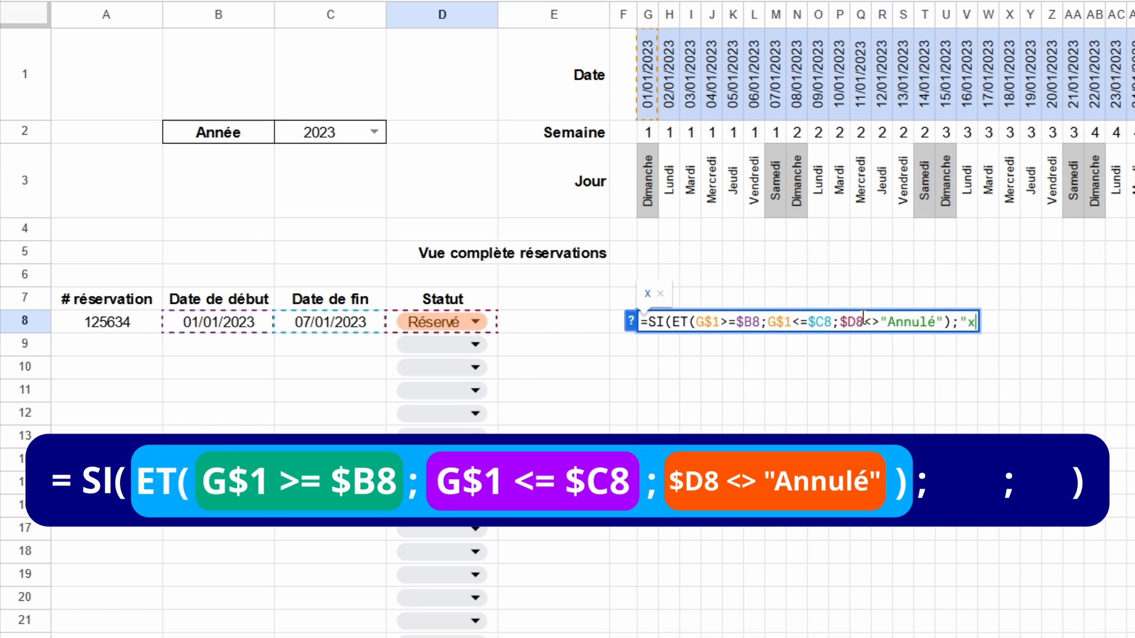
{"action": "type", "text": "\";"}
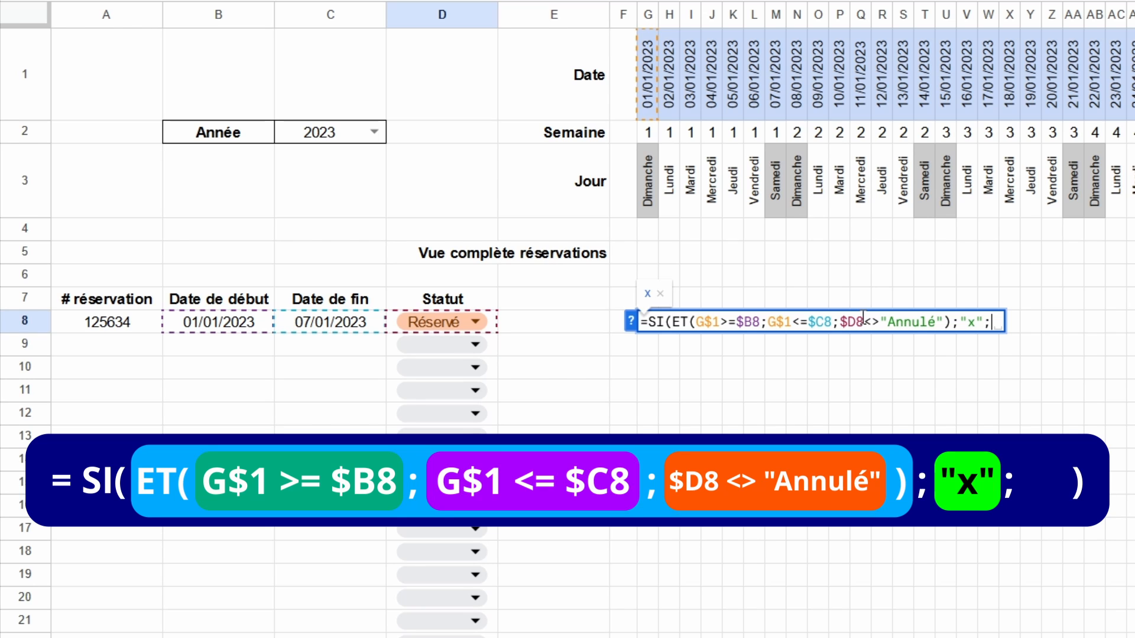
{"action": "type", "text": "\"\")"}
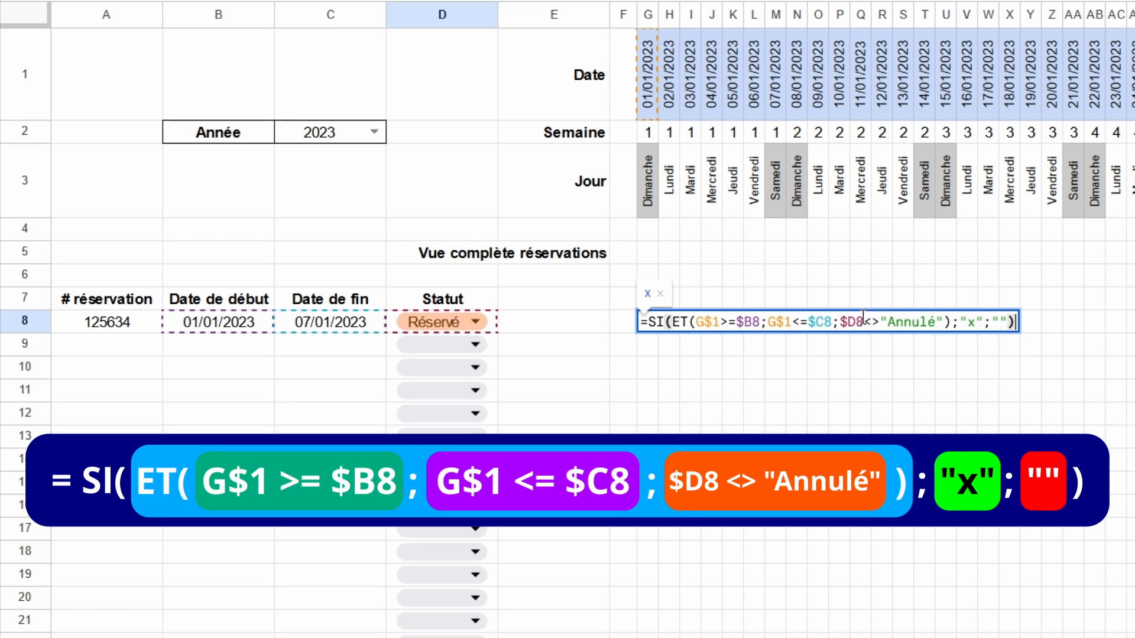
{"action": "key", "text": "Return"}
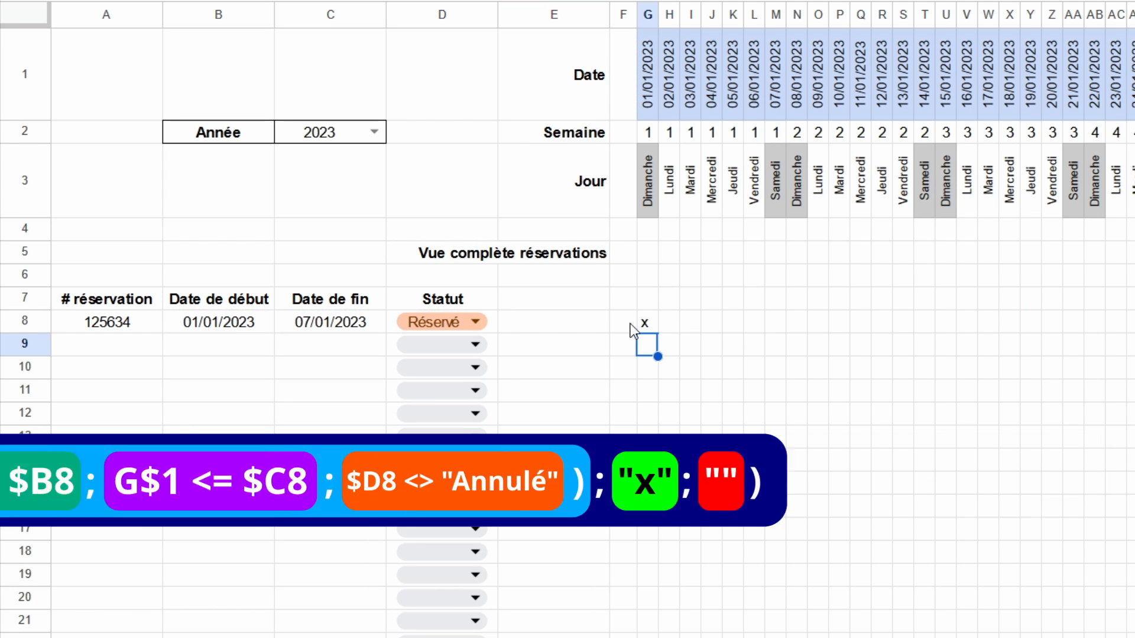
Copy the formula from G8 across the whole calendar range G8:NH168
{"action": "left_click", "coordinate": [651, 321]}
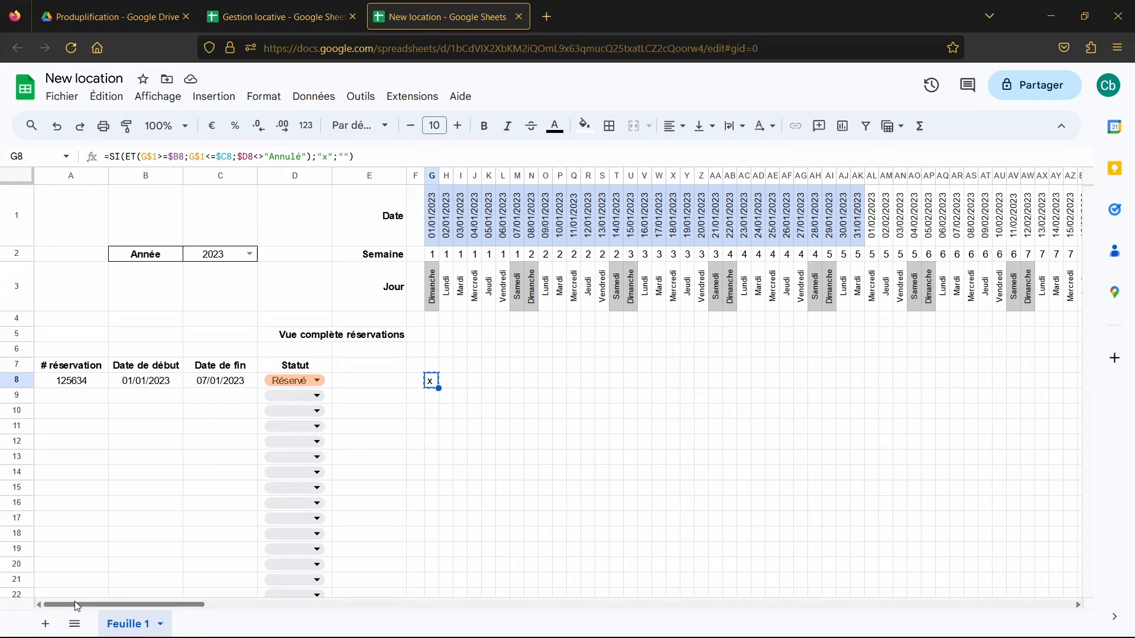
{"action": "left_click_drag", "start_coordinate": [75, 601], "coordinate": [1055, 584]}
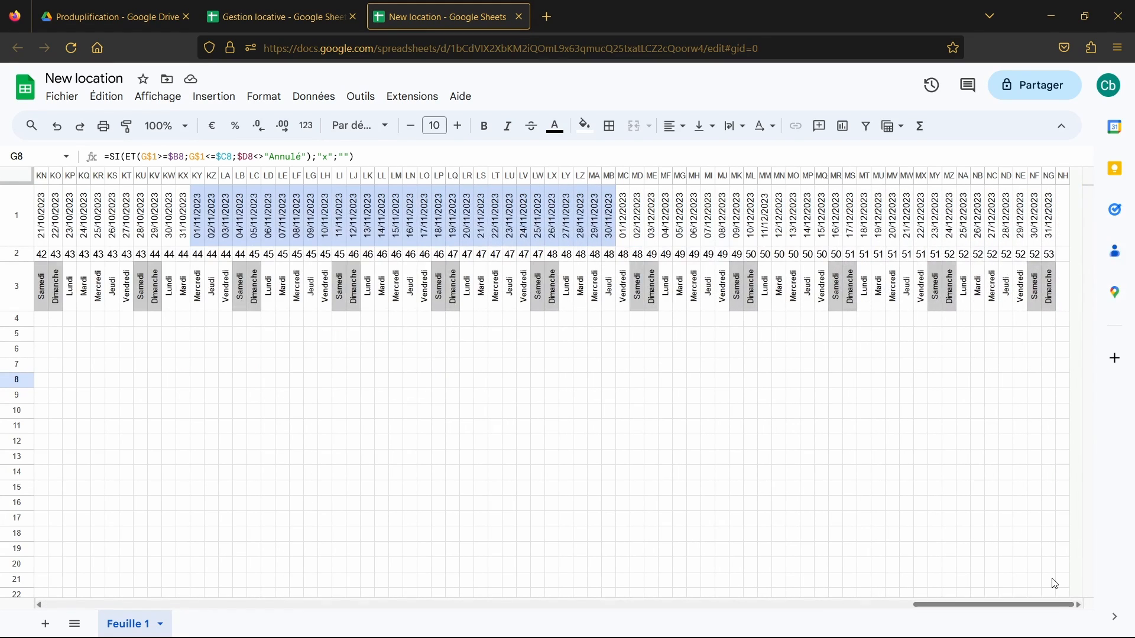
{"action": "scroll", "coordinate": [1044, 471], "scroll_direction": "down", "scroll_amount": 20}
{"action": "scroll", "coordinate": [1054, 473], "scroll_direction": "down", "scroll_amount": 7}
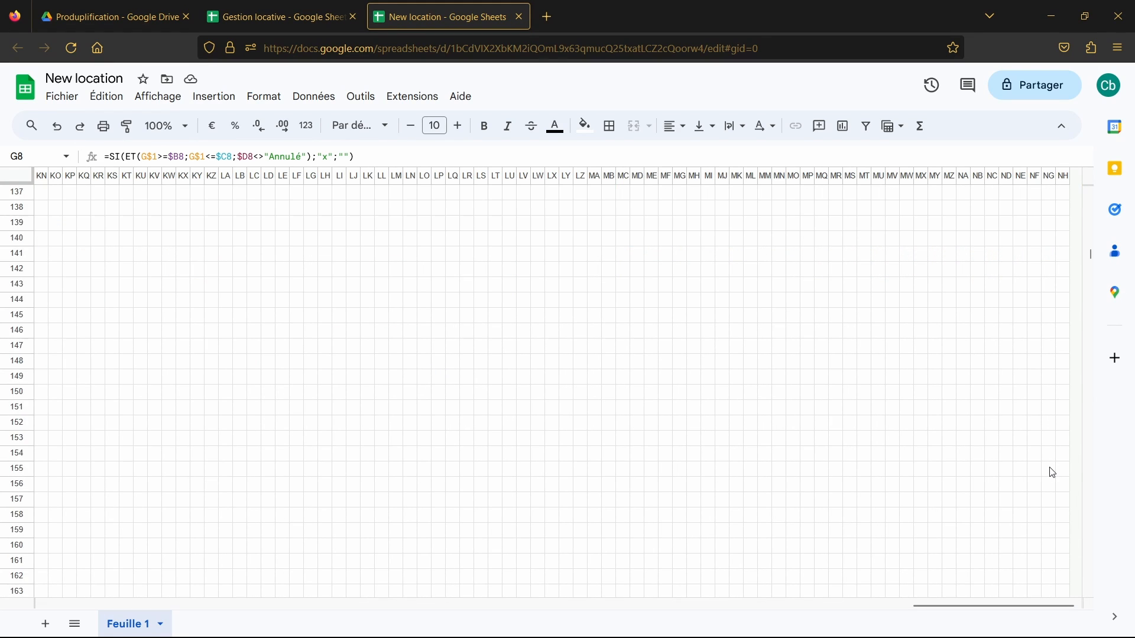
{"action": "left_click", "coordinate": [1069, 461], "text": "shift"}
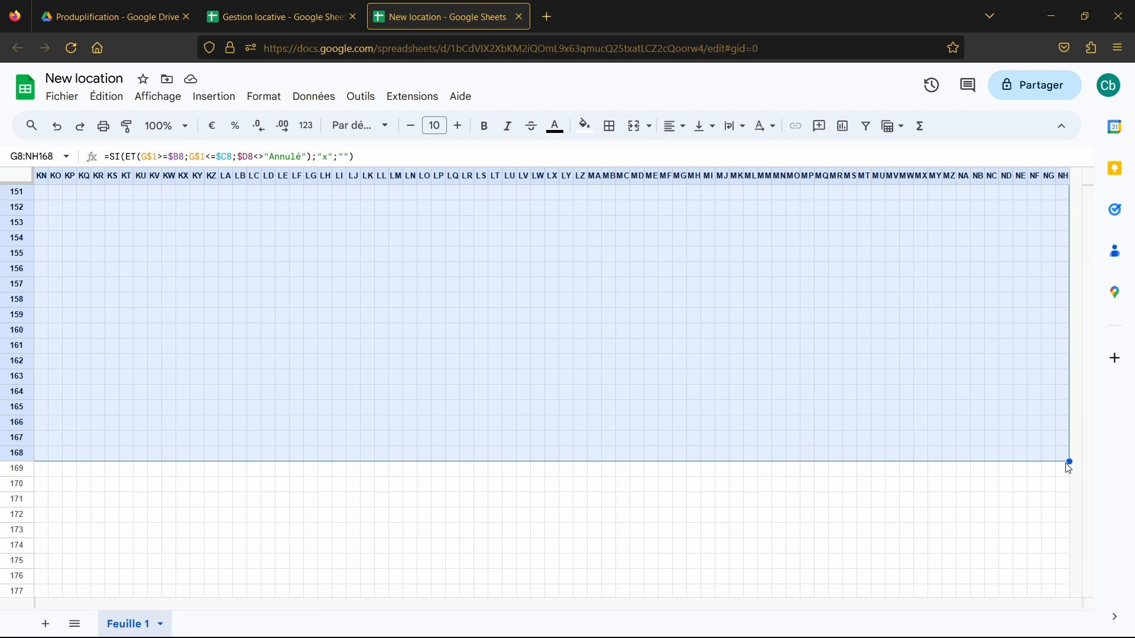
{"action": "key", "text": "ctrl+v"}
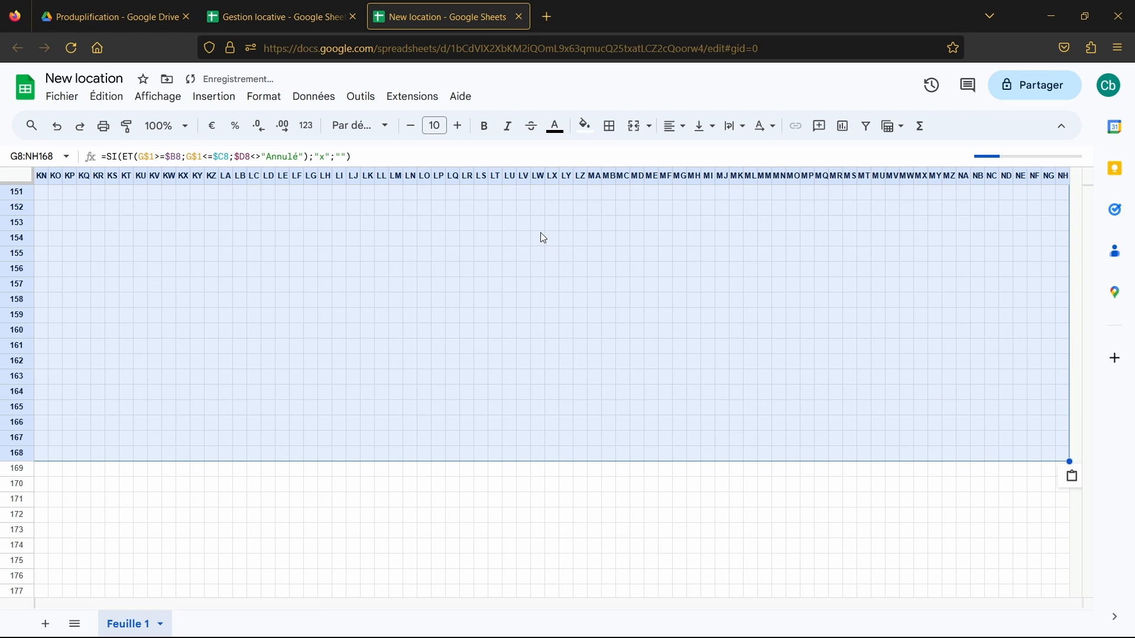
Centre the contents of G8:NH168 horizontally and vertically, and return to the start of the calendar
{"action": "left_click", "coordinate": [675, 126]}
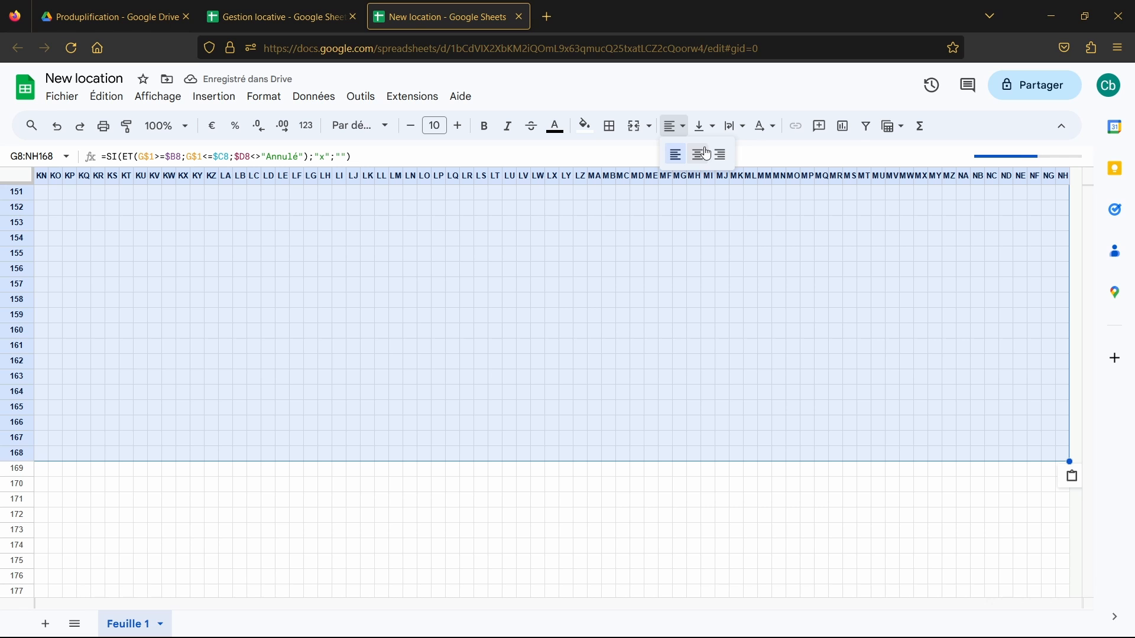
{"action": "left_click", "coordinate": [696, 153]}
{"action": "left_click", "coordinate": [703, 131]}
{"action": "left_click", "coordinate": [722, 152]}
{"action": "scroll", "coordinate": [842, 478], "scroll_direction": "up", "scroll_amount": 15}
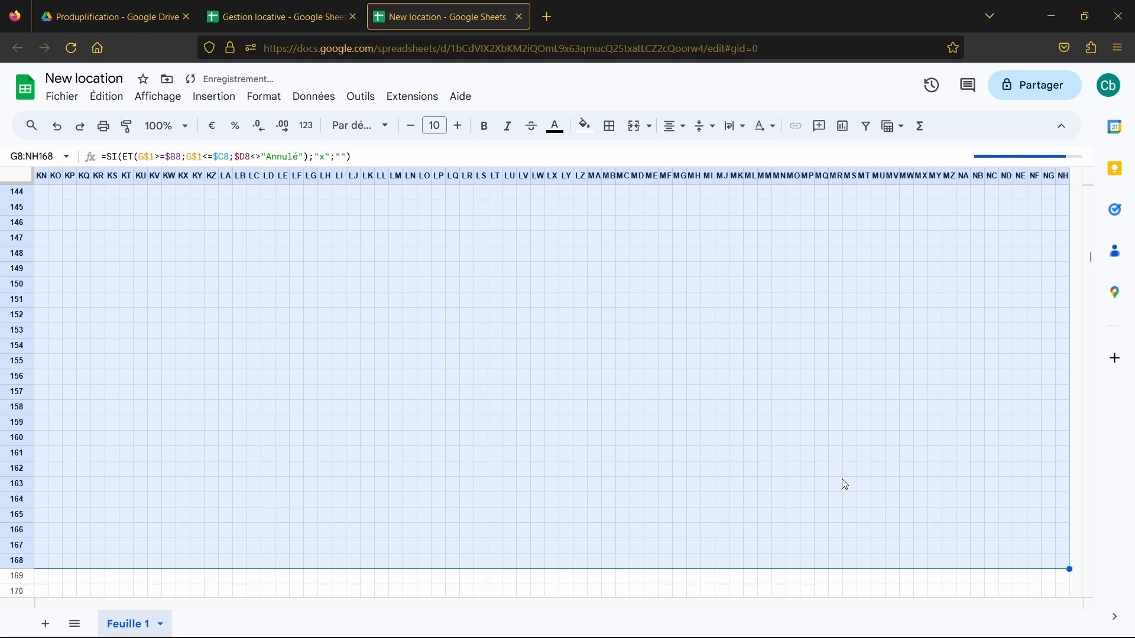
{"action": "scroll", "coordinate": [846, 485], "scroll_direction": "up", "scroll_amount": 20}
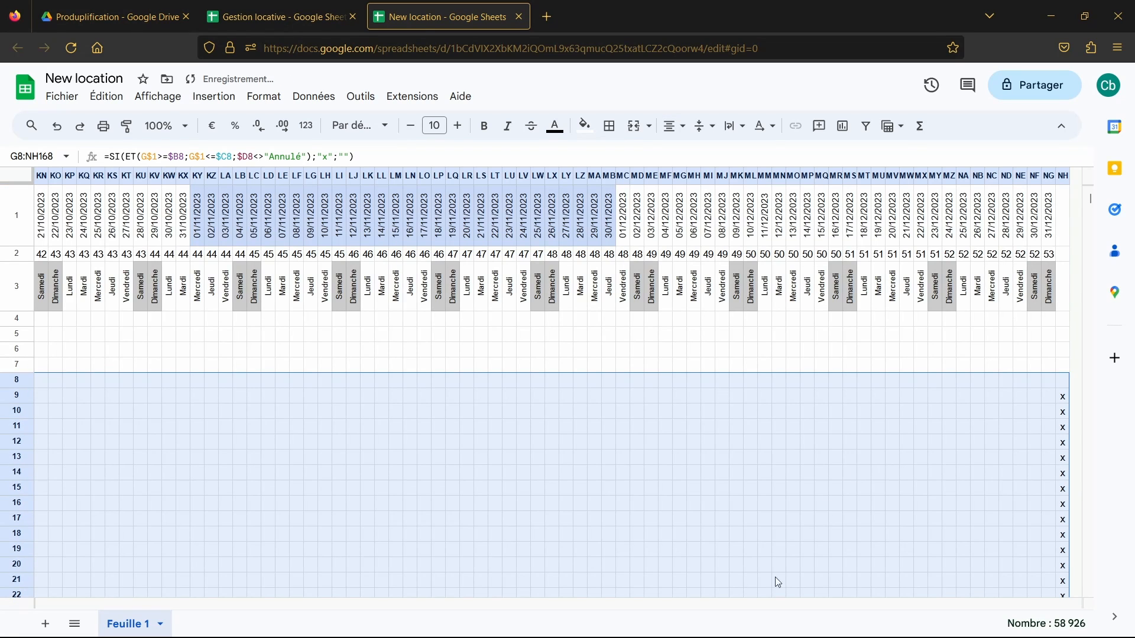
{"action": "left_click_drag", "start_coordinate": [925, 609], "coordinate": [16, 582]}
{"action": "left_click", "coordinate": [594, 442]}
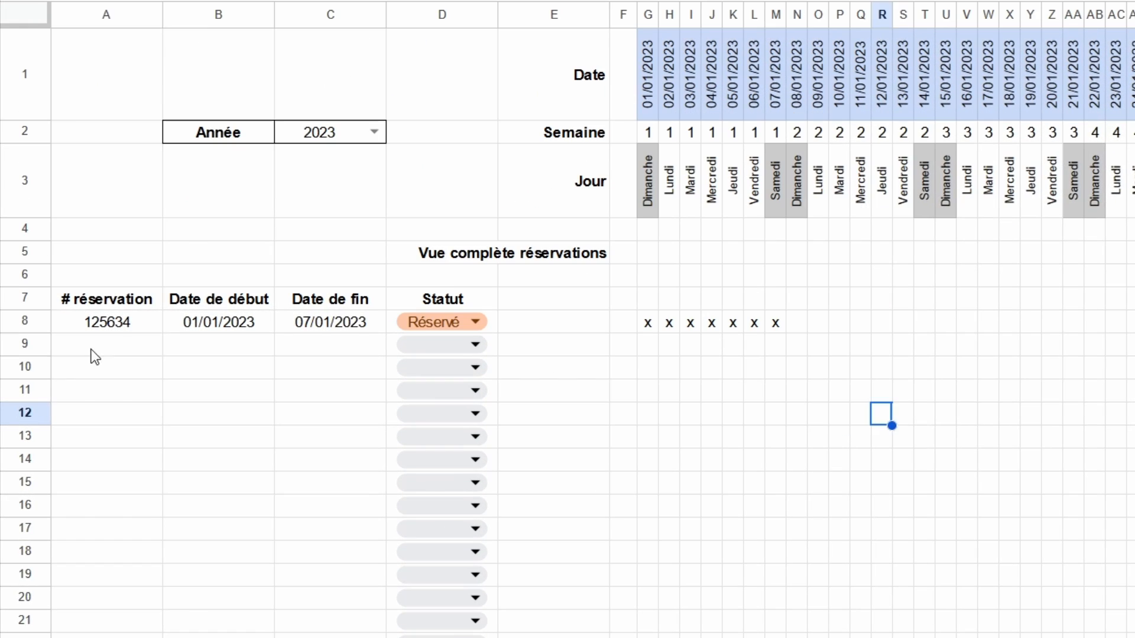
Enter a second reservation in row 9 with its reservation number, start date 18/01/2023 and end date 20/01/2023
{"action": "left_click", "coordinate": [68, 399]}
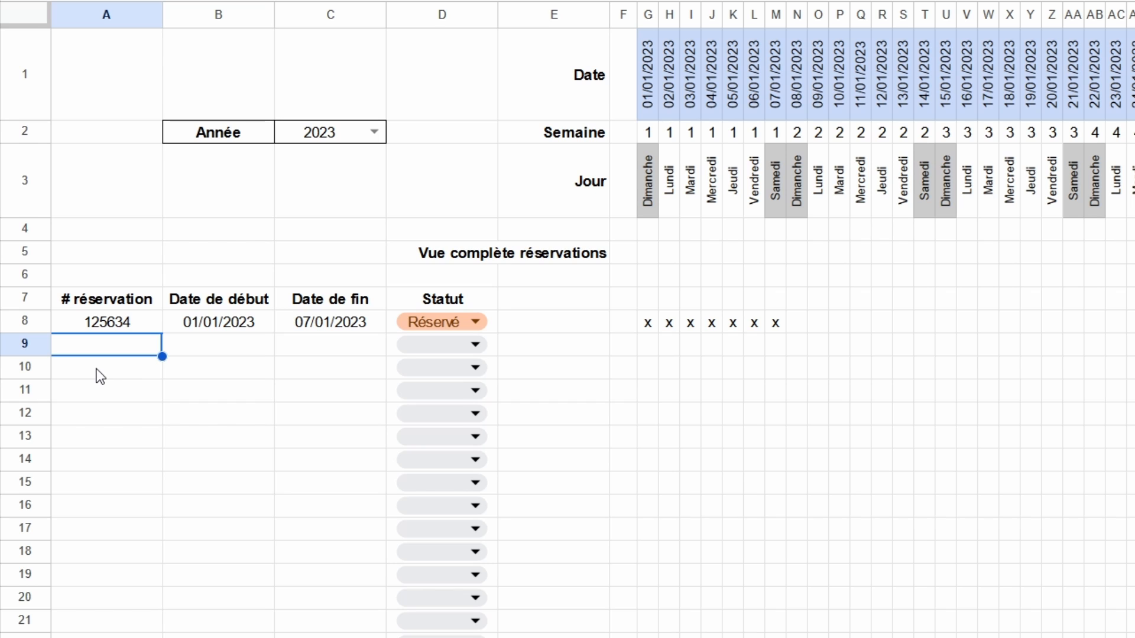
{"action": "type", "text": "563248"}
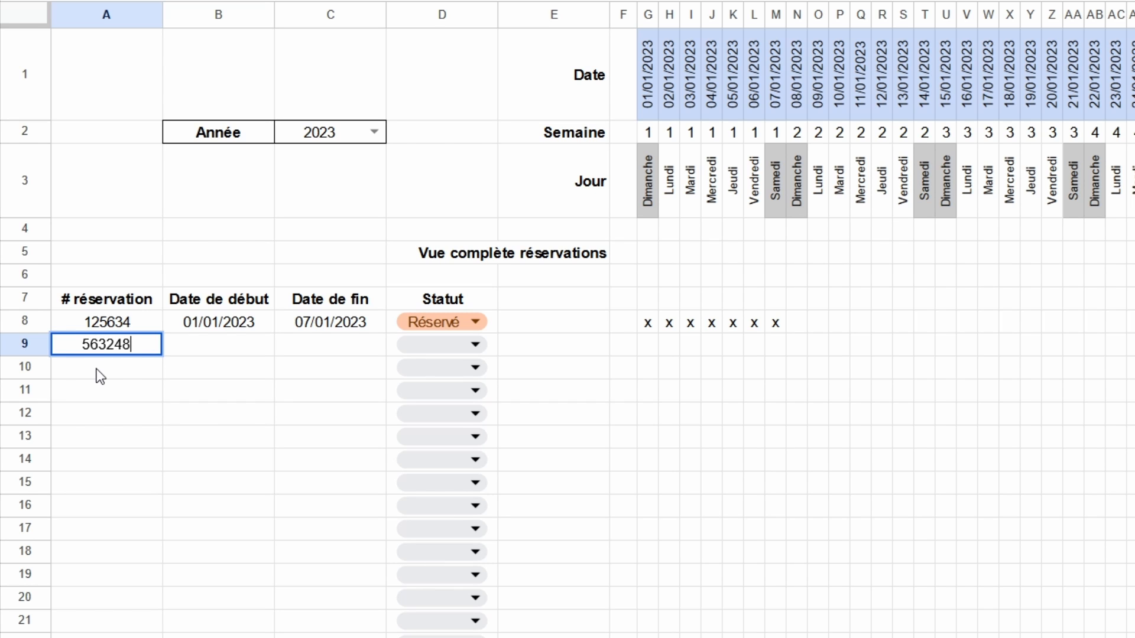
{"action": "key", "text": "Return"}
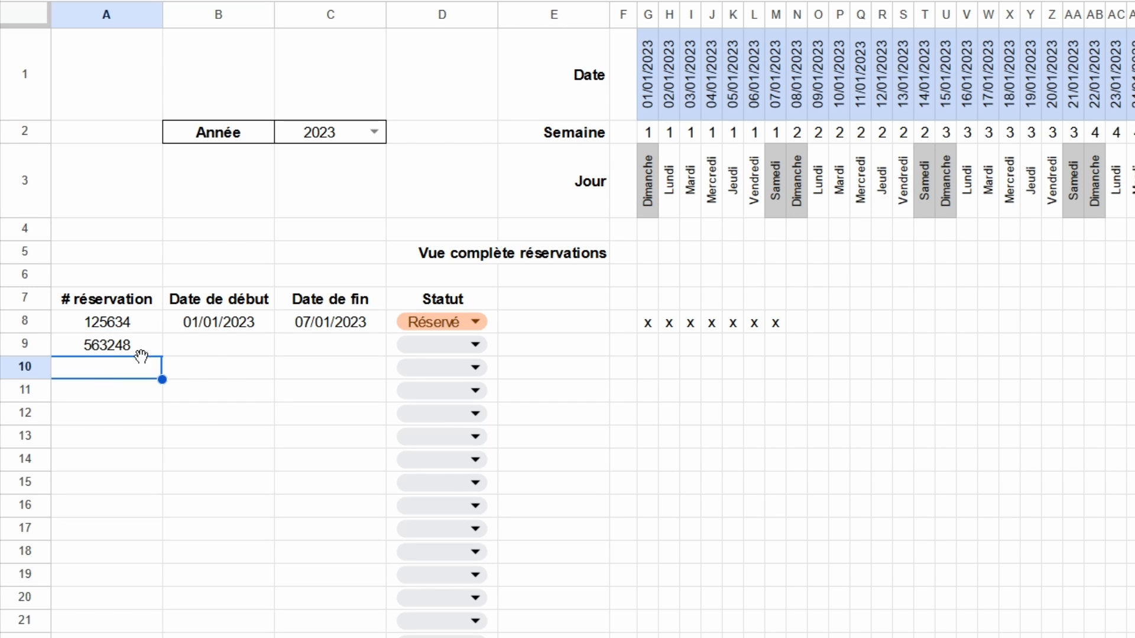
{"action": "double_click", "coordinate": [210, 347]}
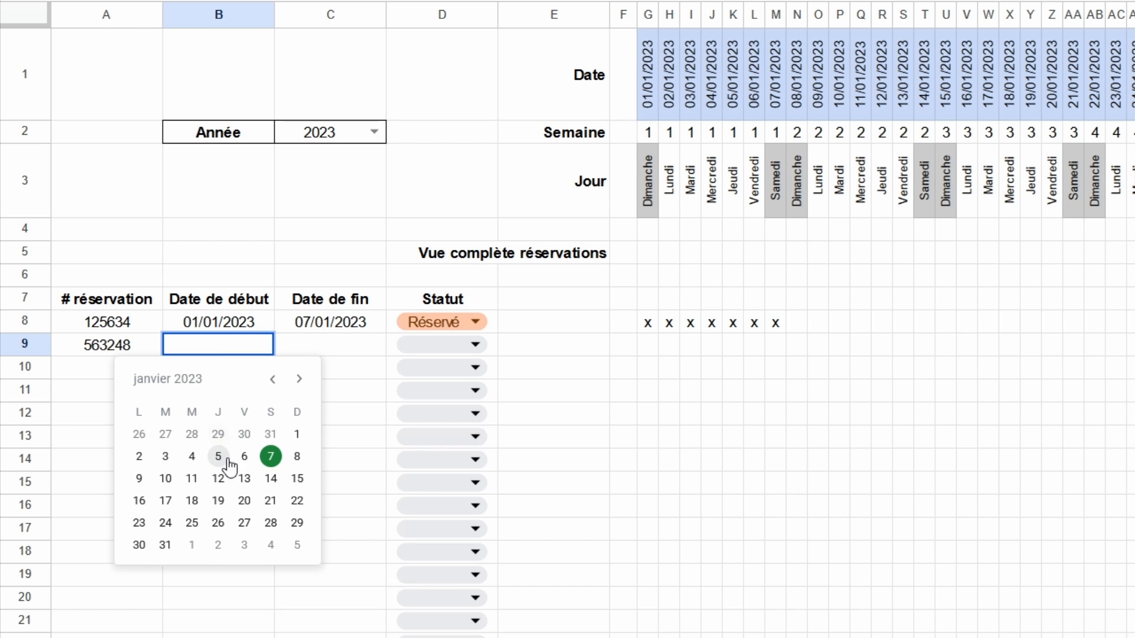
{"action": "left_click", "coordinate": [191, 502]}
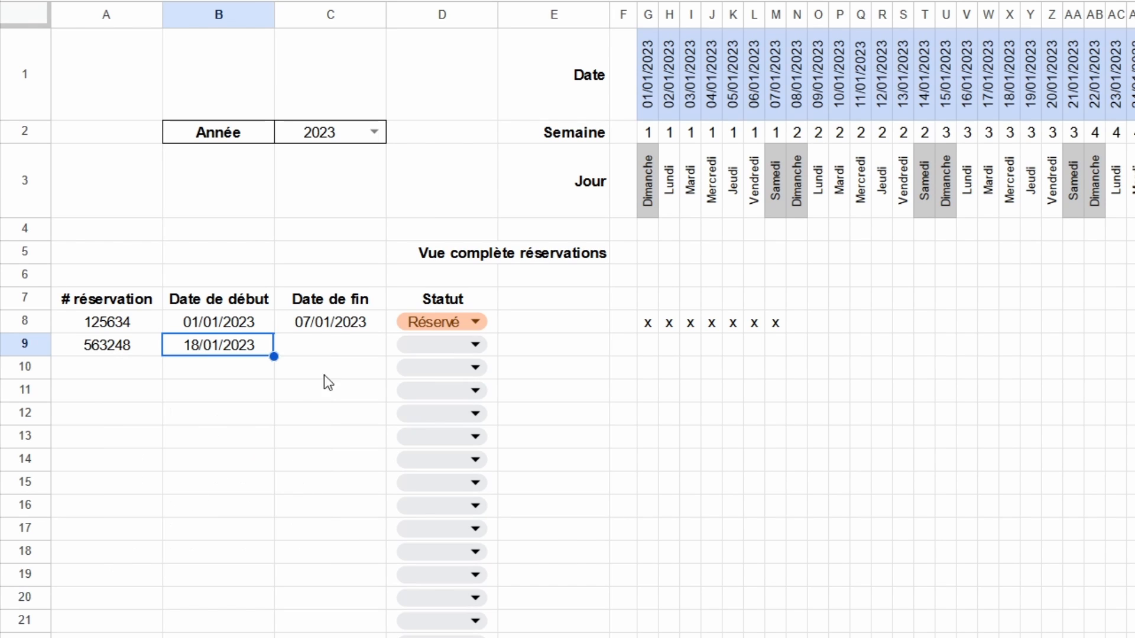
{"action": "double_click", "coordinate": [338, 340]}
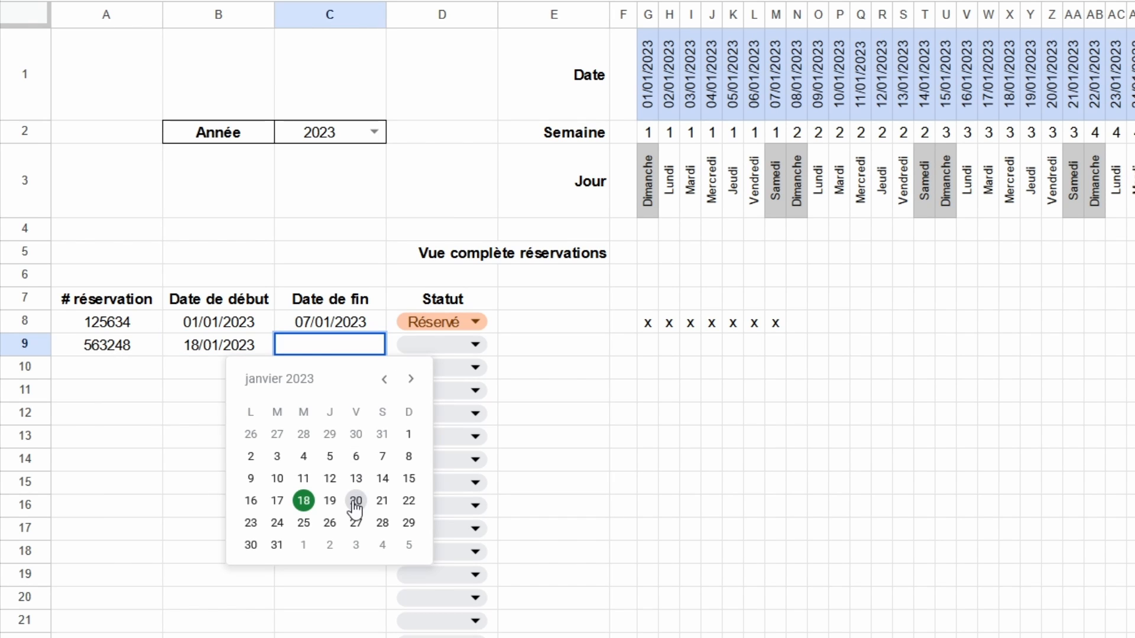
{"action": "left_click", "coordinate": [357, 501]}
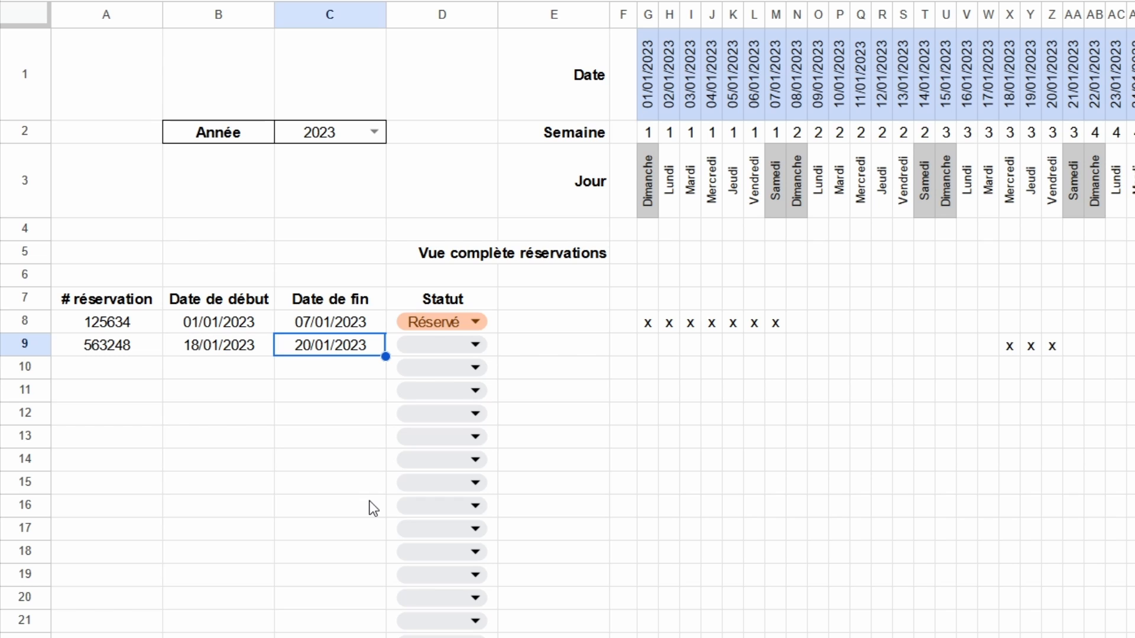
{"action": "left_click_drag", "start_coordinate": [1010, 349], "coordinate": [1051, 349]}
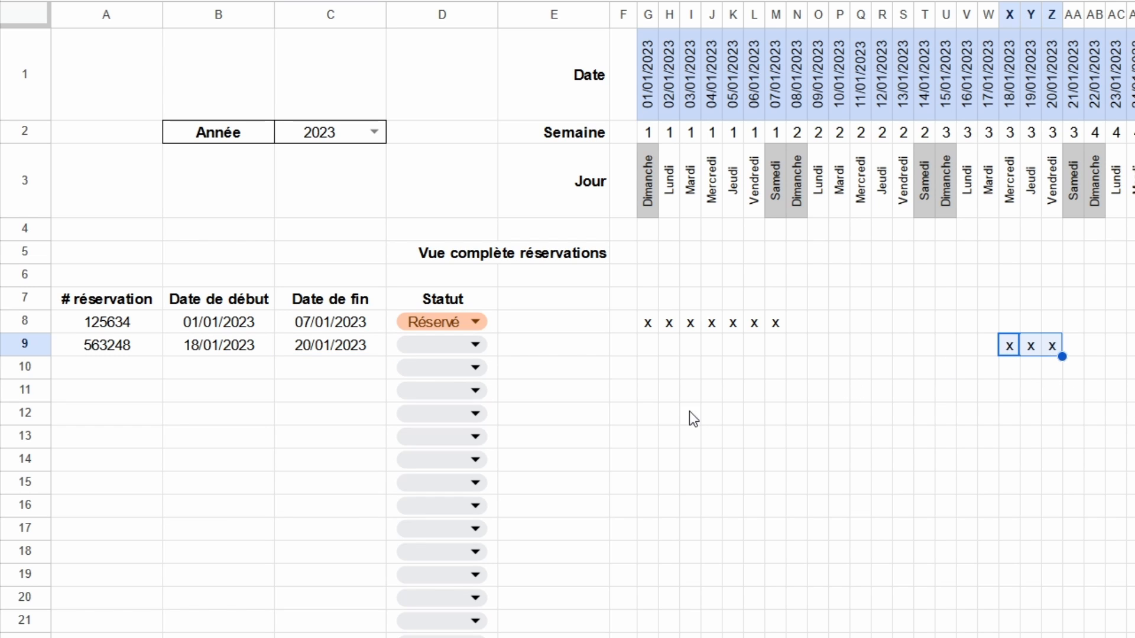
Set the status of the second reservation in row 9 to Confirmé
{"action": "left_click", "coordinate": [473, 345]}
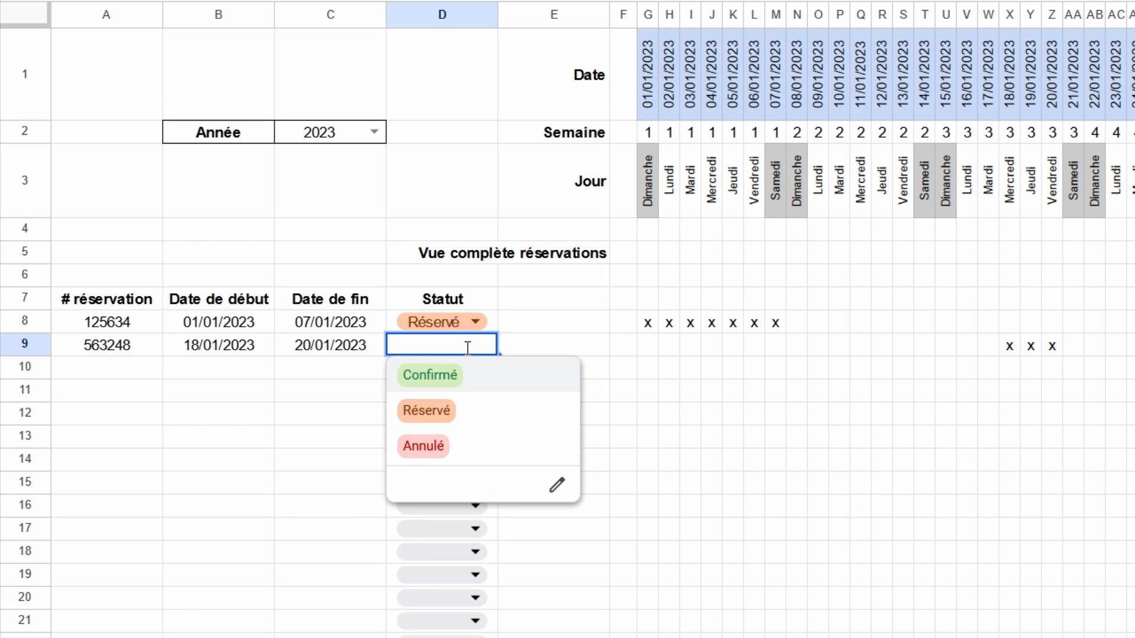
{"action": "left_click", "coordinate": [474, 383]}
{"action": "left_click", "coordinate": [889, 470]}
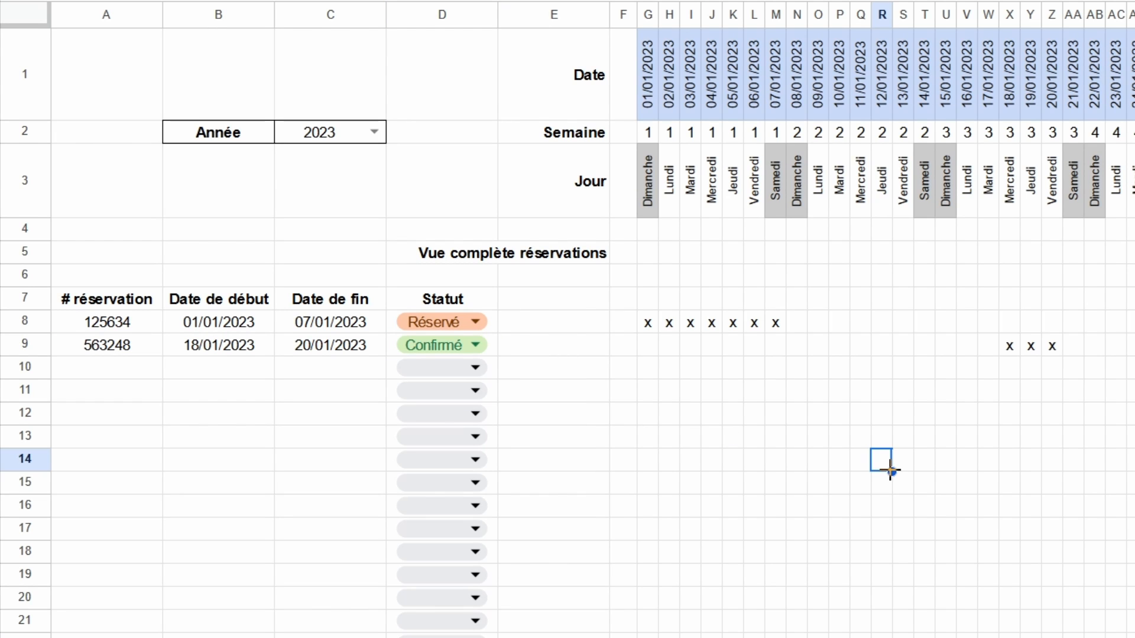
Test the cancellation condition by switching the second reservation's status to Annulé and back to Confirmé
{"action": "left_click", "coordinate": [476, 346]}
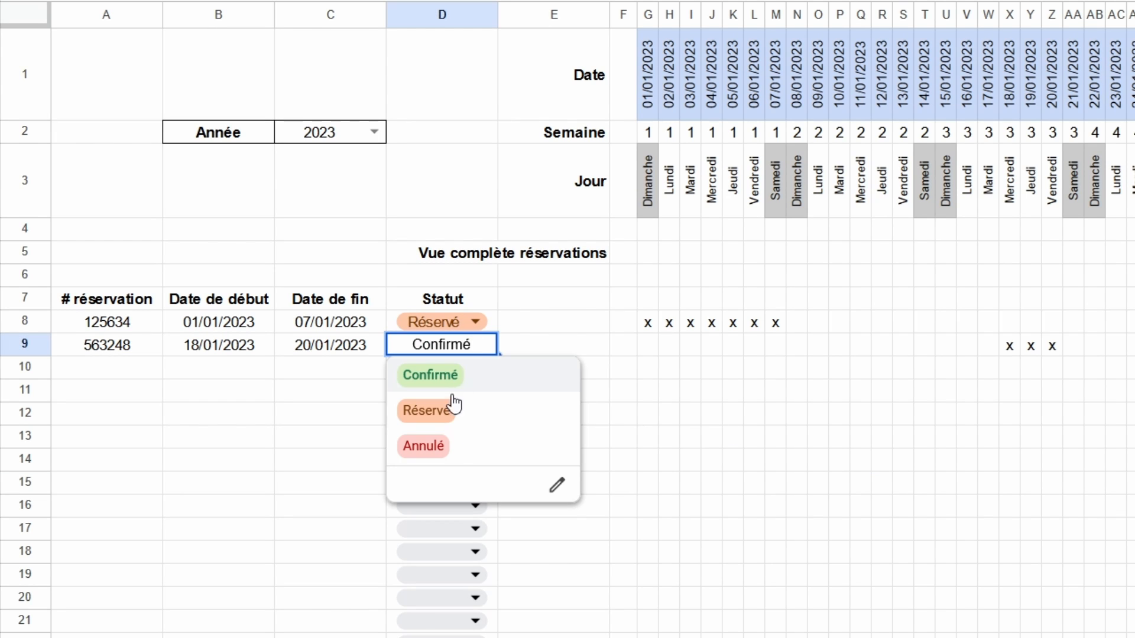
{"action": "left_click", "coordinate": [455, 449]}
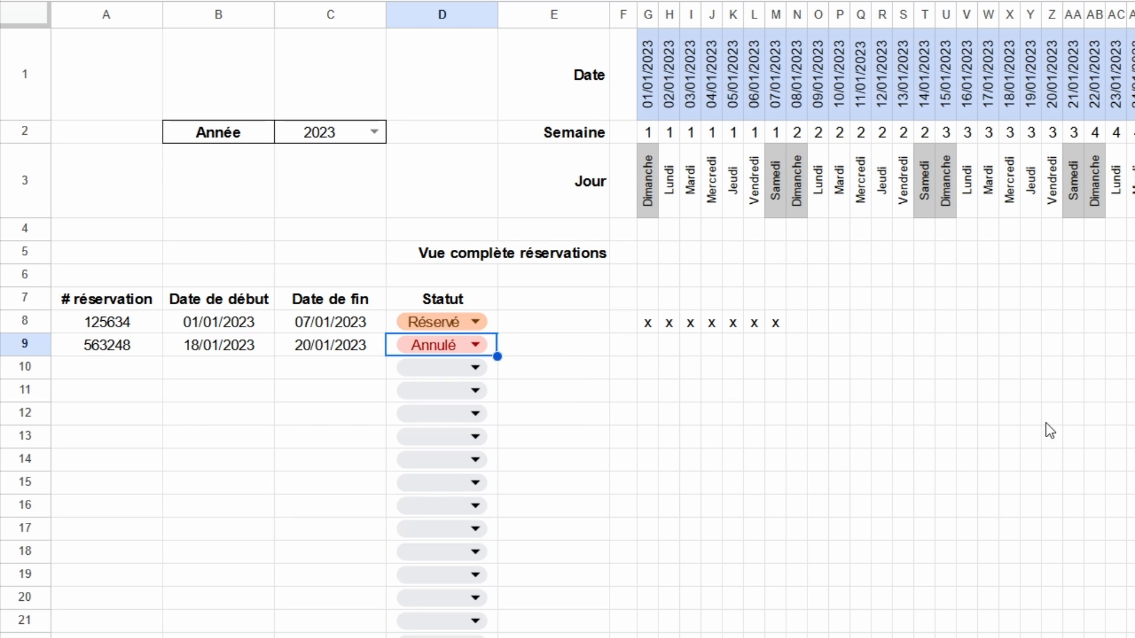
{"action": "left_click", "coordinate": [473, 351]}
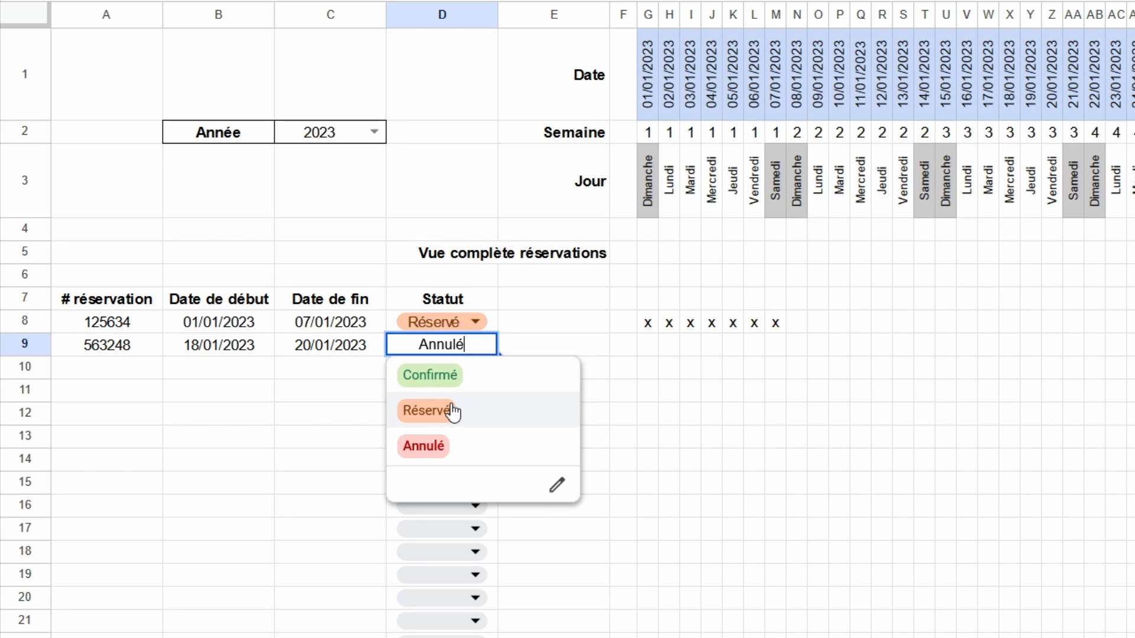
{"action": "left_click", "coordinate": [441, 376]}
{"action": "left_click", "coordinate": [1078, 490]}
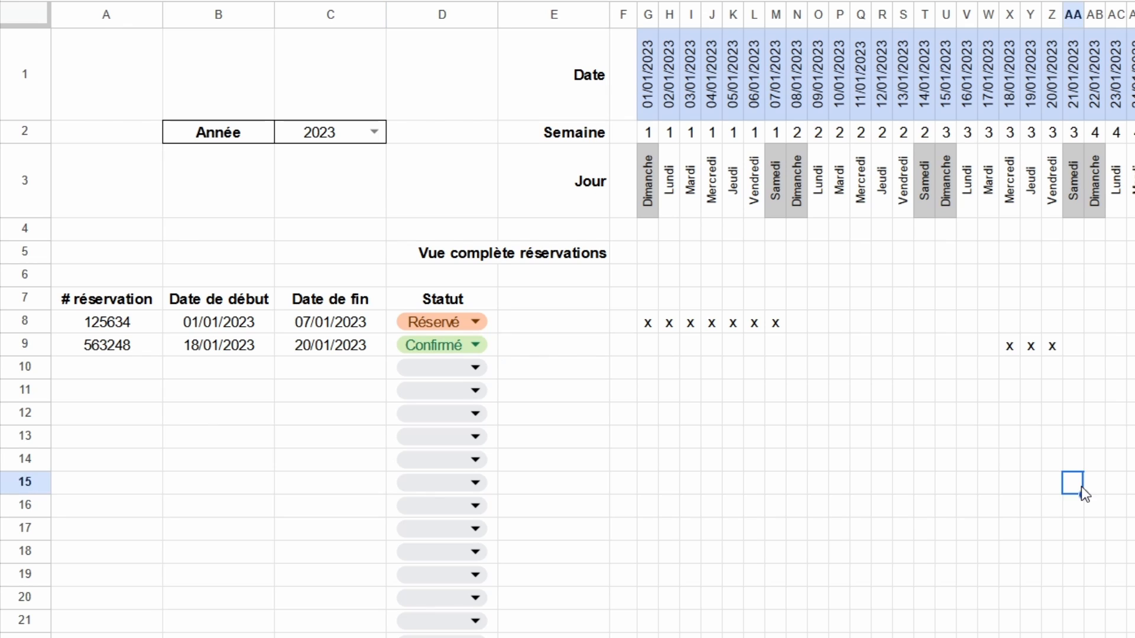
{"action": "left_click", "coordinate": [1115, 506]}
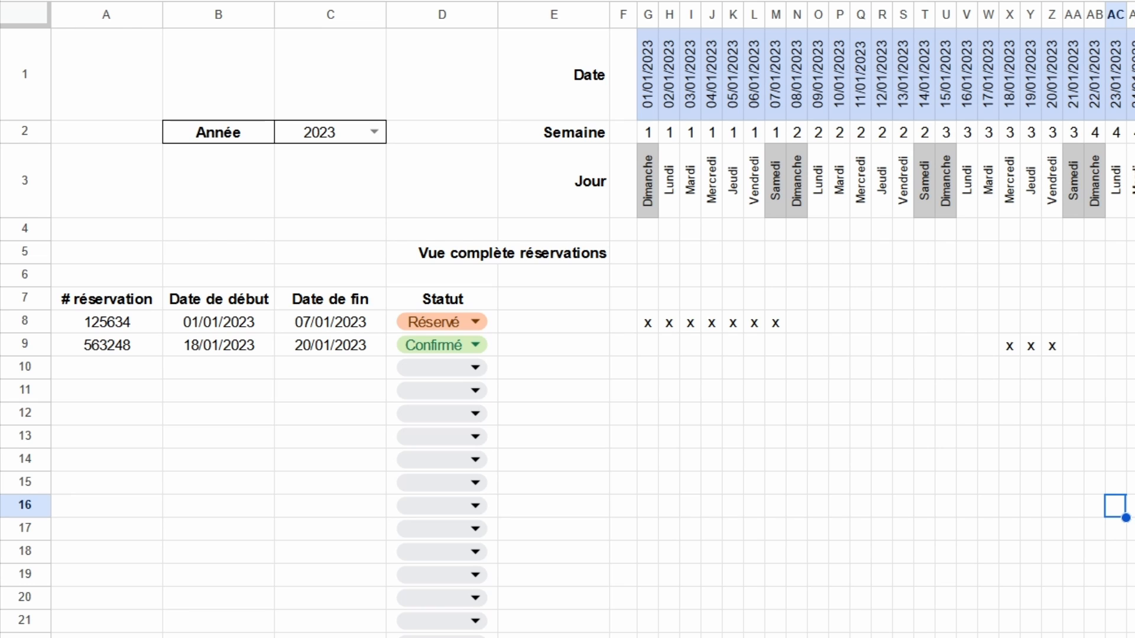
Start a conditional formatting rule on calendar cell G8 using the condition "La formule personnalisée est"
{"action": "left_click", "coordinate": [654, 327]}
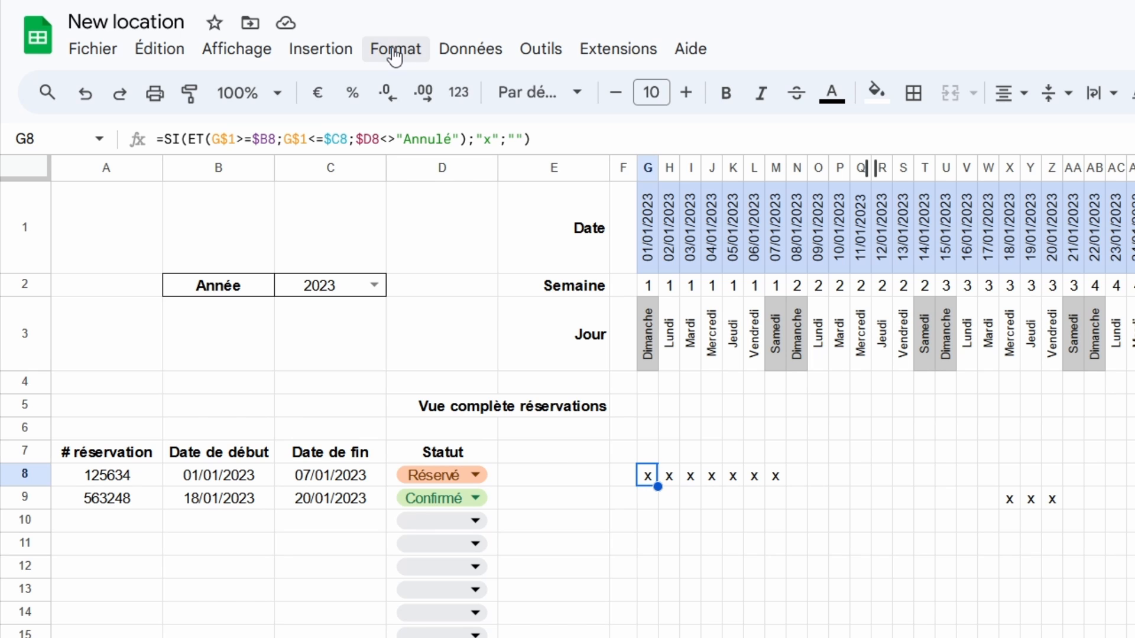
{"action": "left_click", "coordinate": [396, 52]}
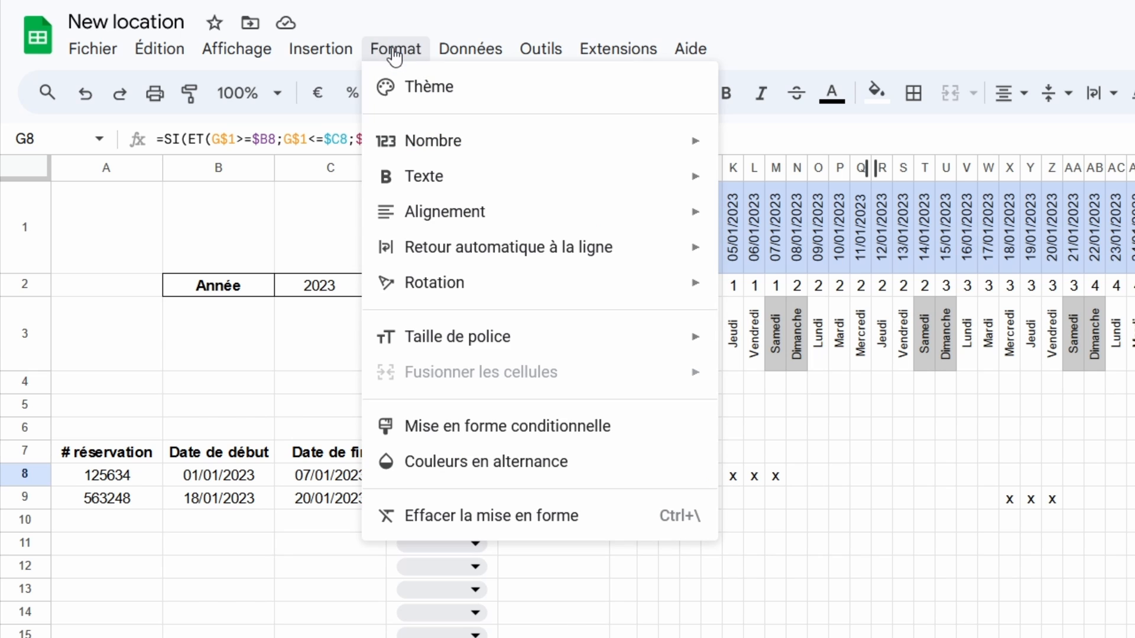
{"action": "left_click", "coordinate": [535, 428]}
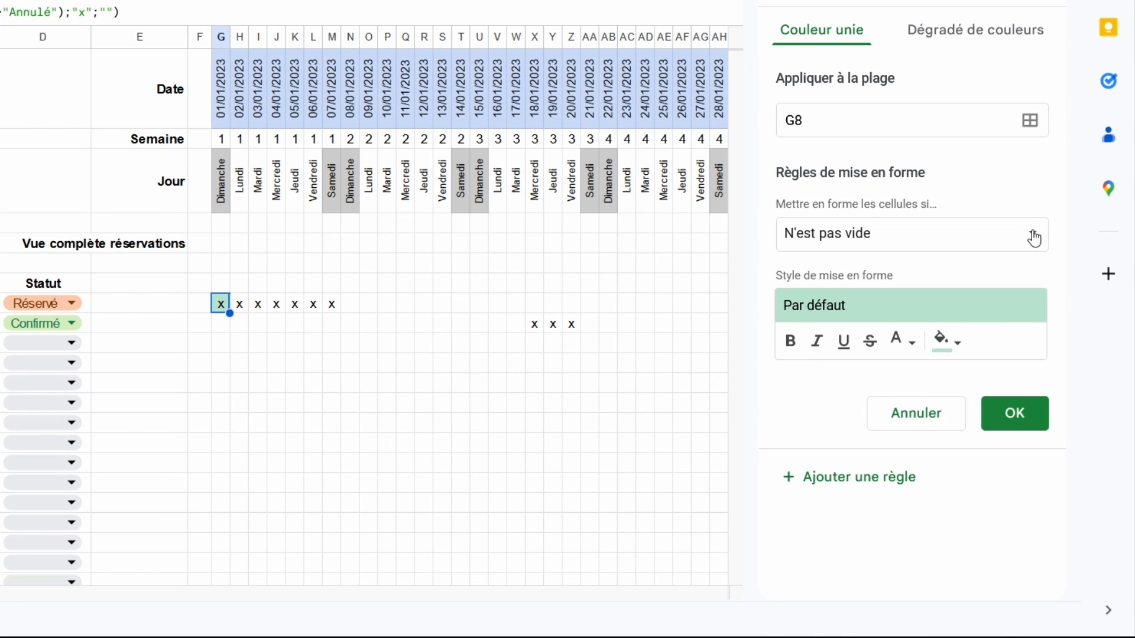
{"action": "left_click", "coordinate": [1058, 329]}
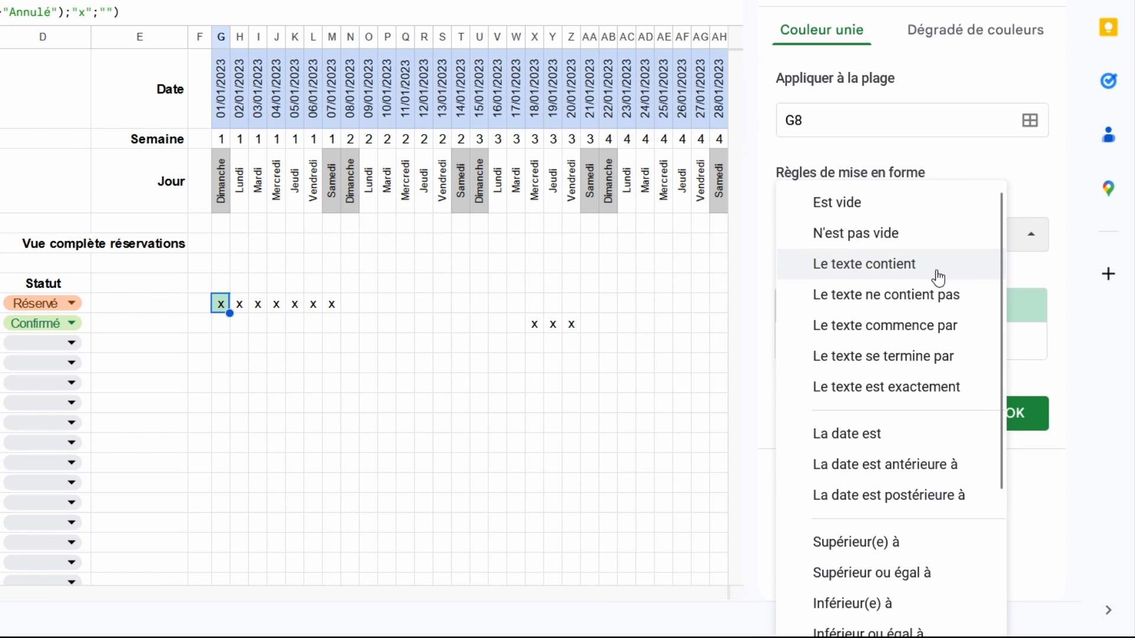
{"action": "scroll", "coordinate": [935, 281], "scroll_direction": "down", "scroll_amount": 3}
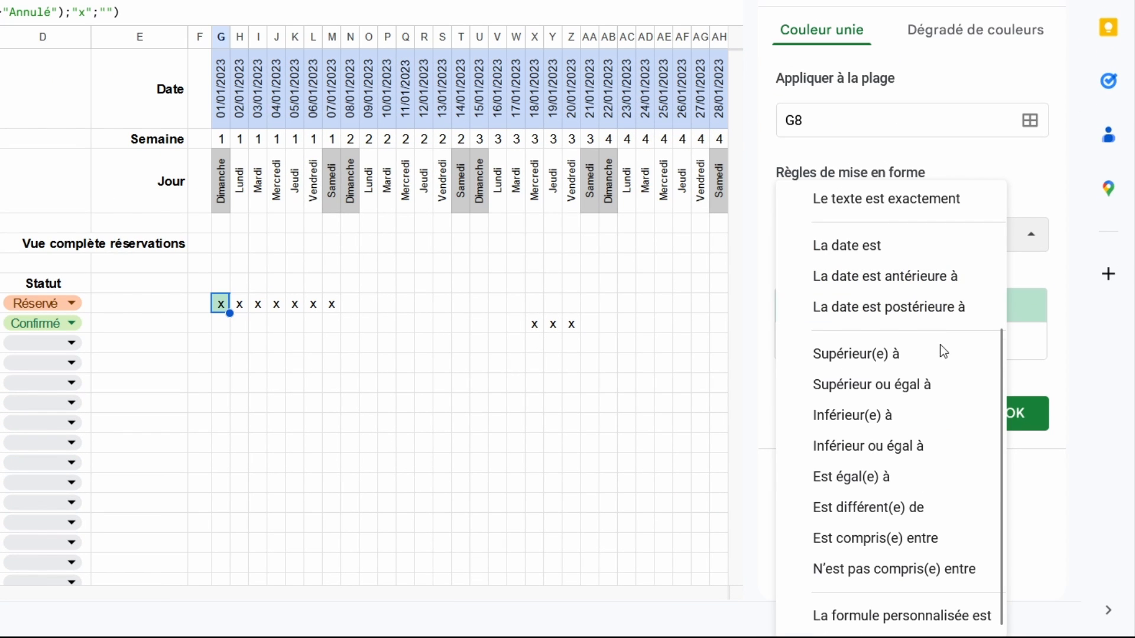
{"action": "left_click", "coordinate": [943, 615]}
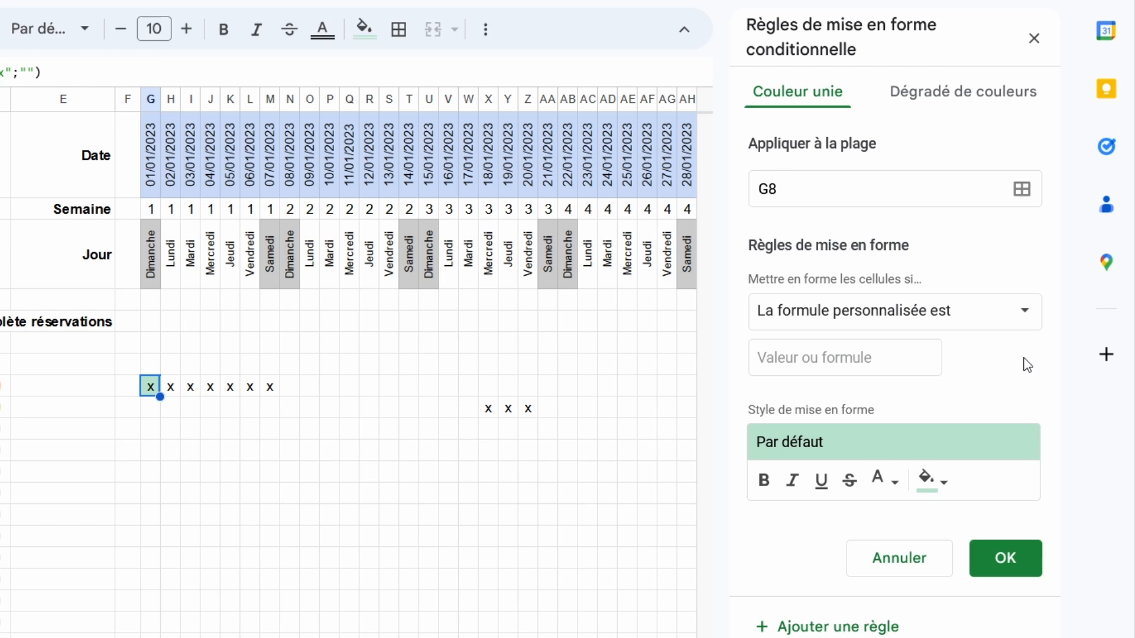
Enter the custom formula =ET(G8="x";$D8="Confirmé") for the rule, keeping the default green style
{"action": "left_click", "coordinate": [874, 359]}
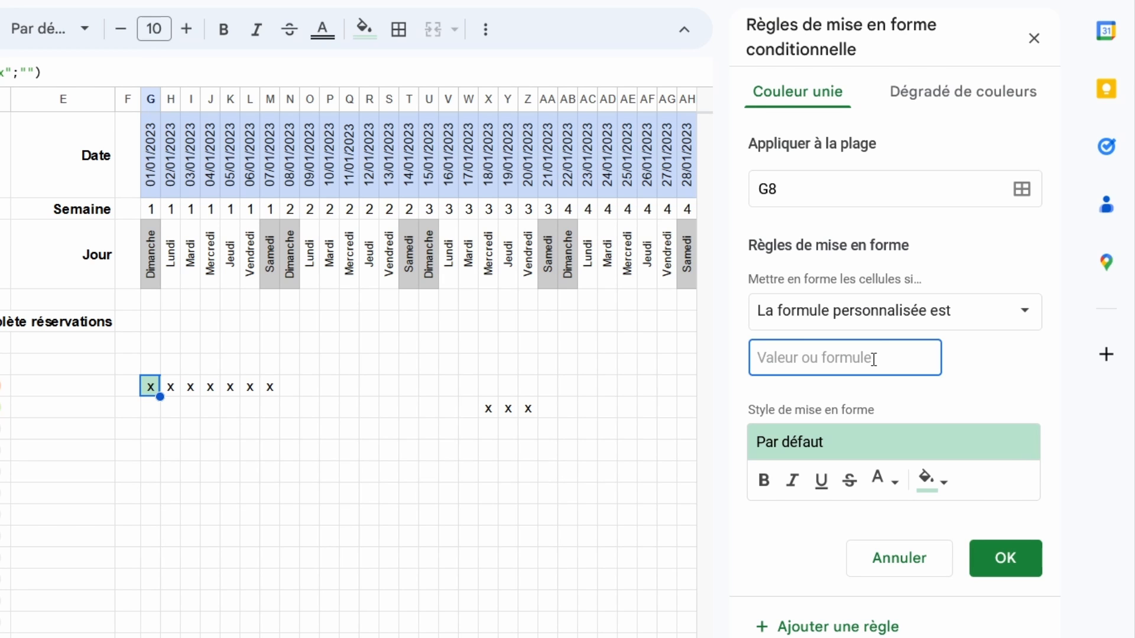
{"action": "type", "text": "="}
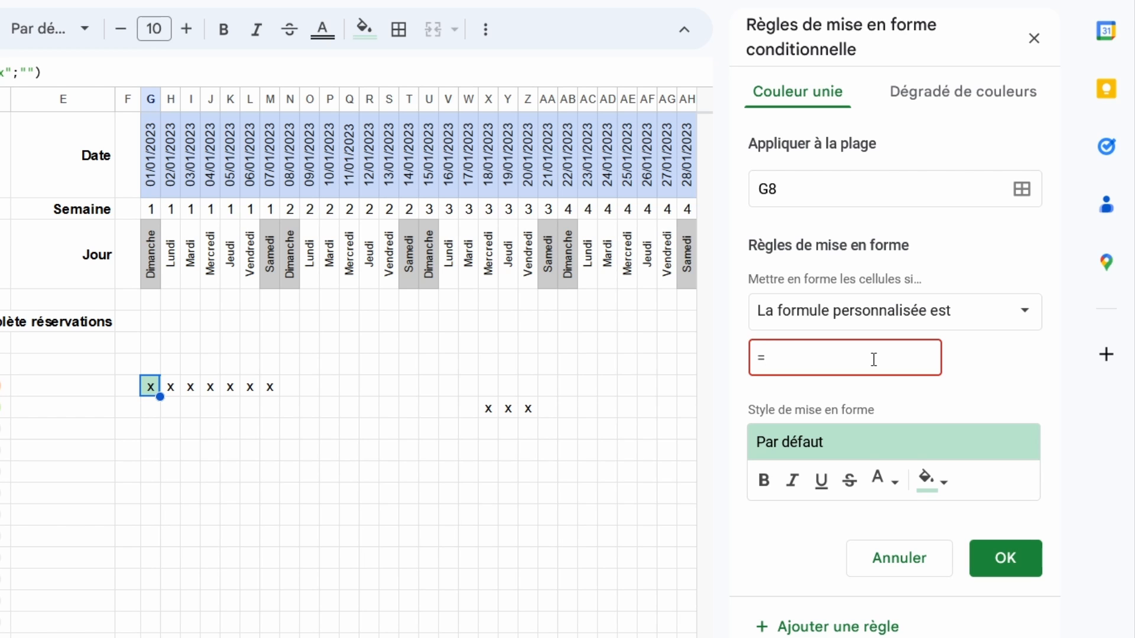
{"action": "type", "text": "ET"}
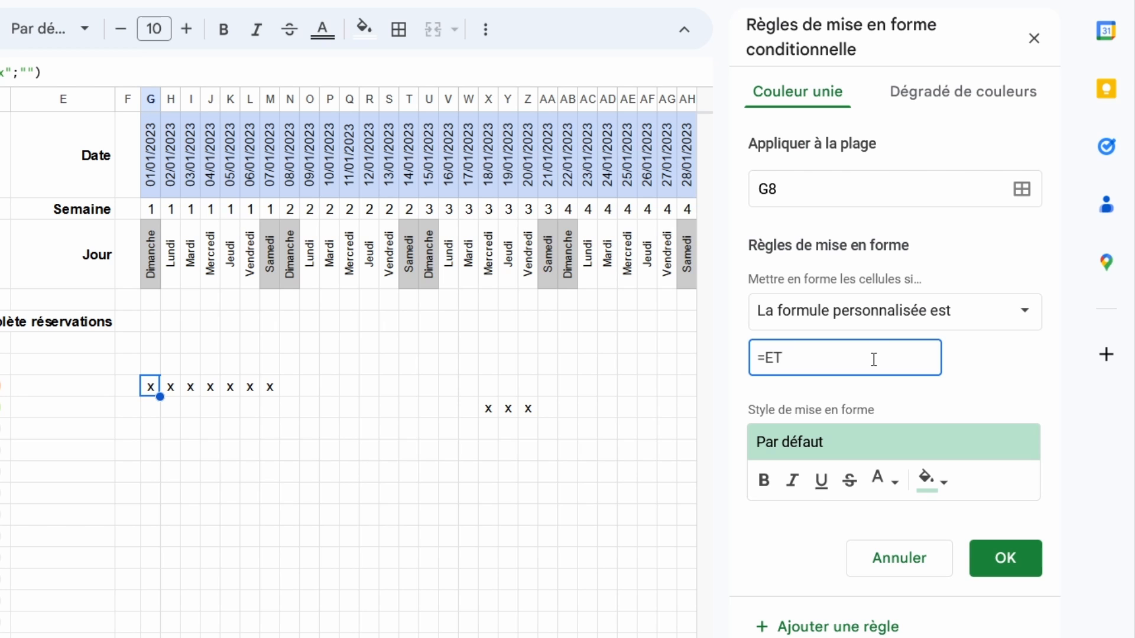
{"action": "type", "text": "("}
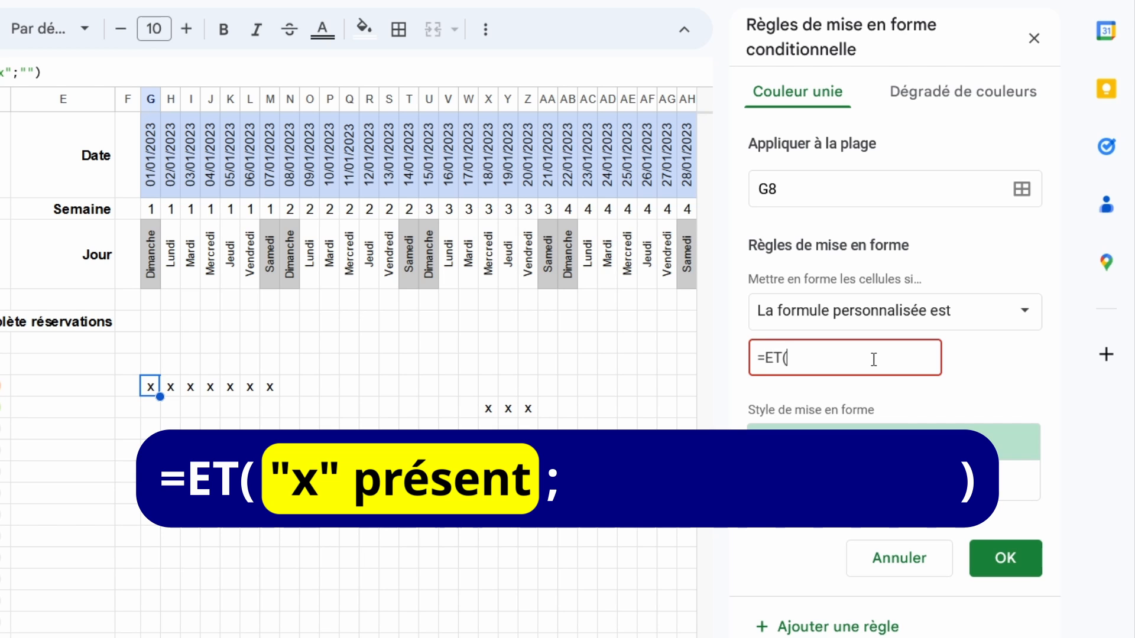
{"action": "type", "text": "G8=\"x\";"}
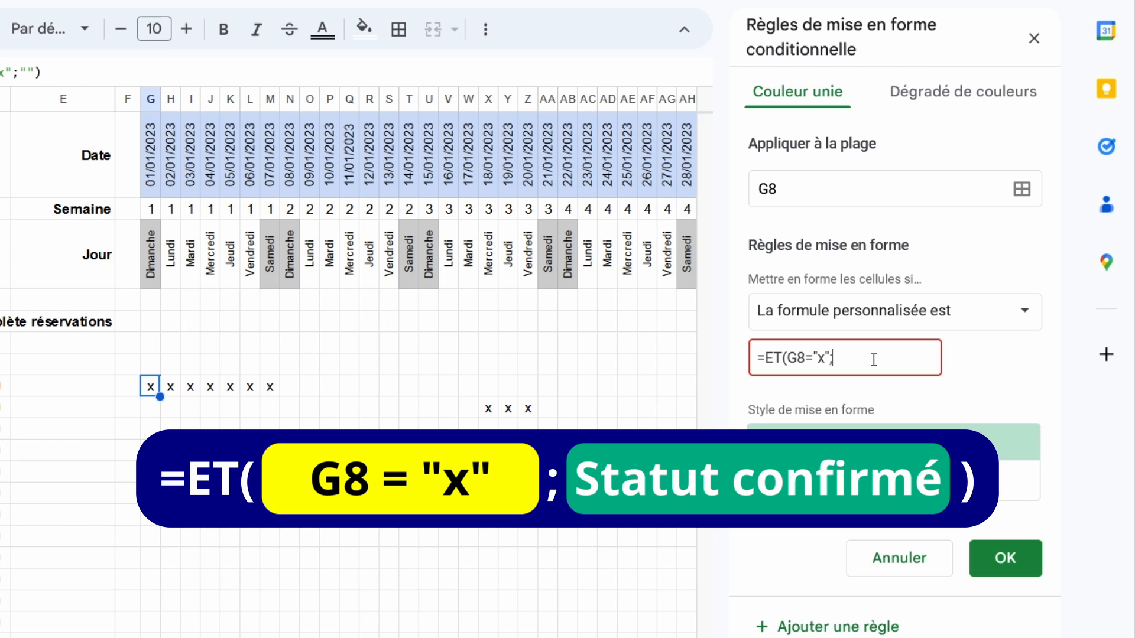
{"action": "type", "text": "D8"}
{"action": "type", "text": "$"}
{"action": "left_click", "coordinate": [890, 357]}
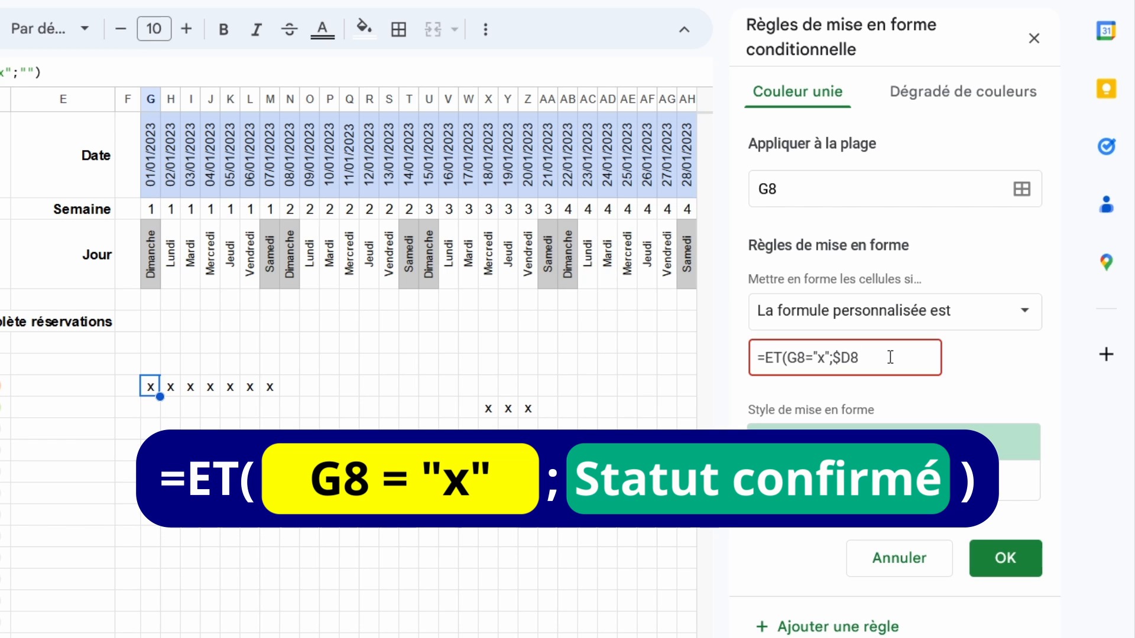
{"action": "type", "text": "=\""}
{"action": "type", "text": "Confir"}
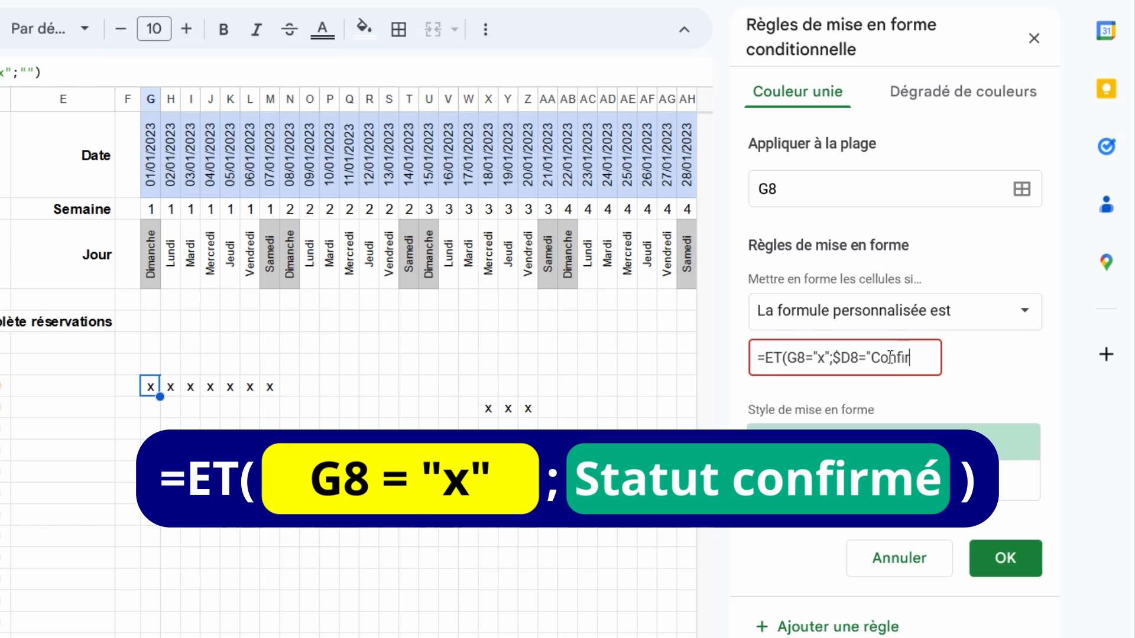
{"action": "type", "text": "mé\")"}
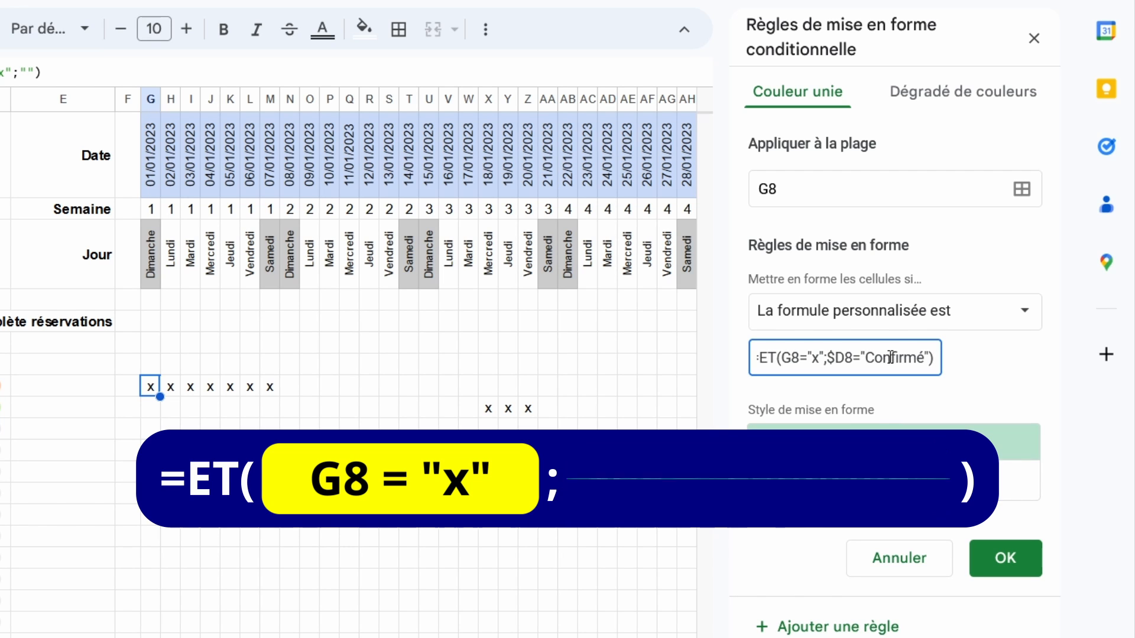
{"action": "left_click", "coordinate": [970, 380]}
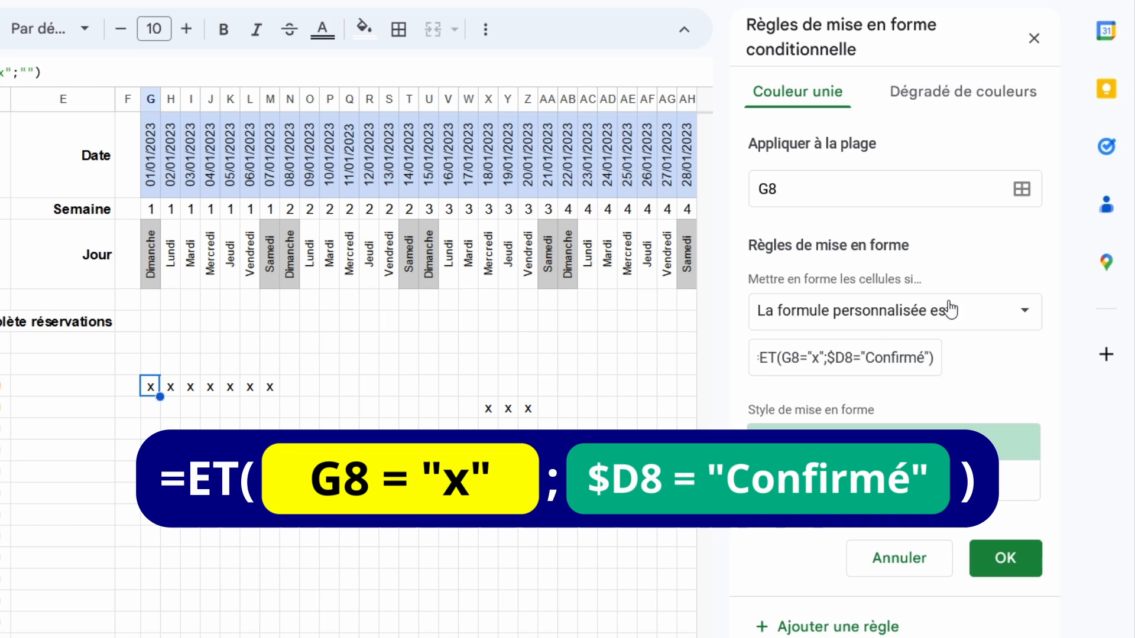
Extend the Confirmé rule's range to G8:300, save the rule and close the conditional formatting rules
{"action": "left_click", "coordinate": [899, 187]}
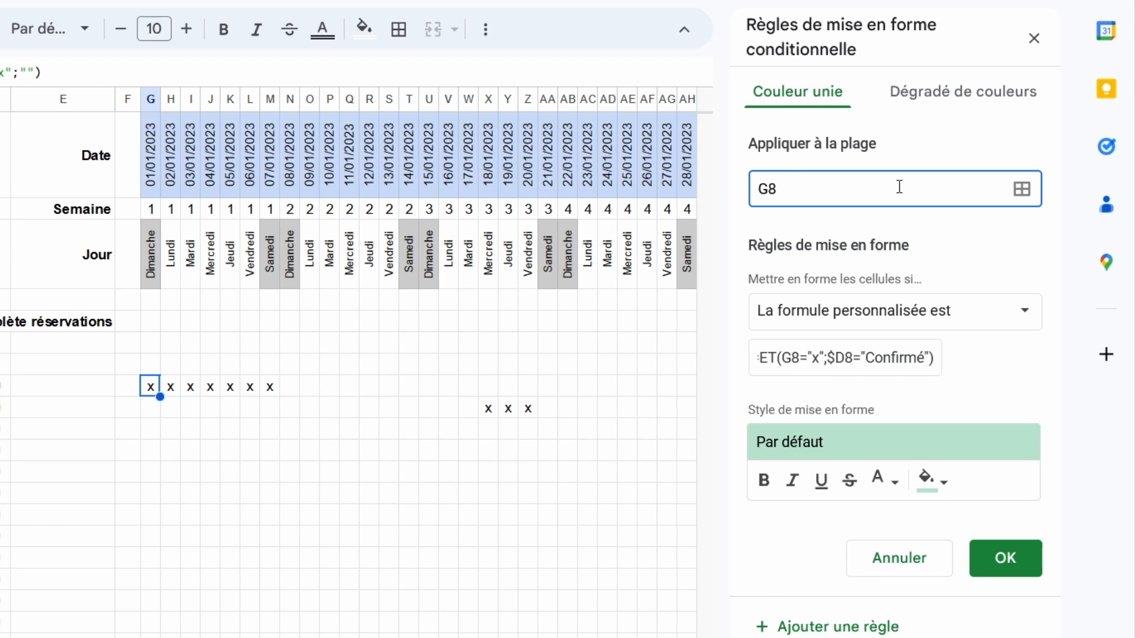
{"action": "type", "text": ":"}
{"action": "type", "text": "300"}
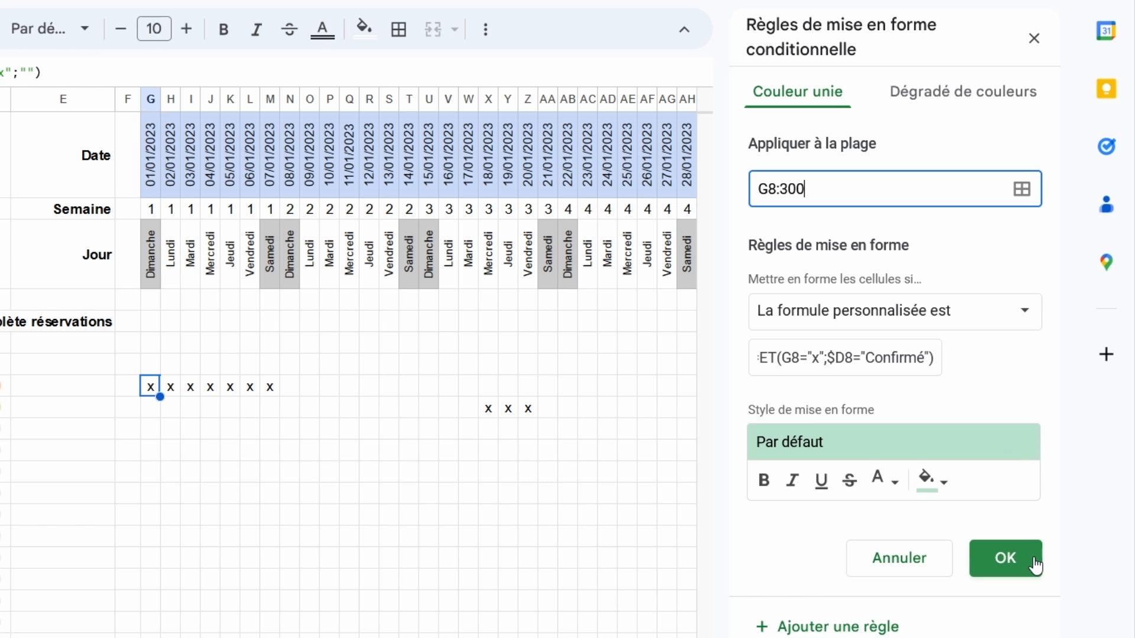
{"action": "left_click", "coordinate": [1005, 558]}
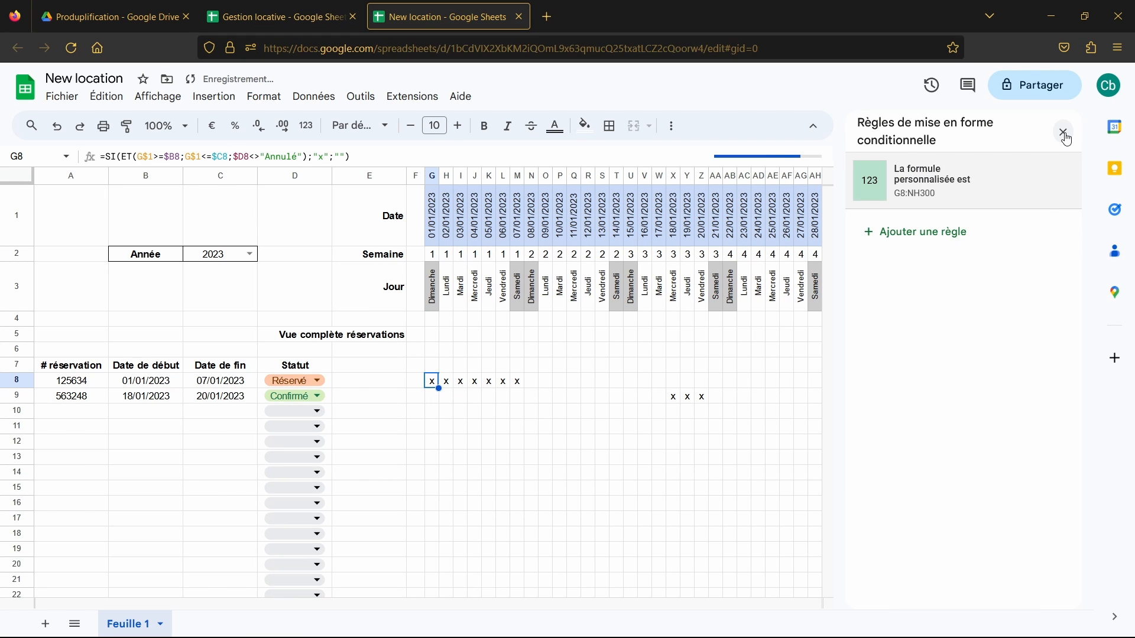
{"action": "left_click", "coordinate": [1066, 134]}
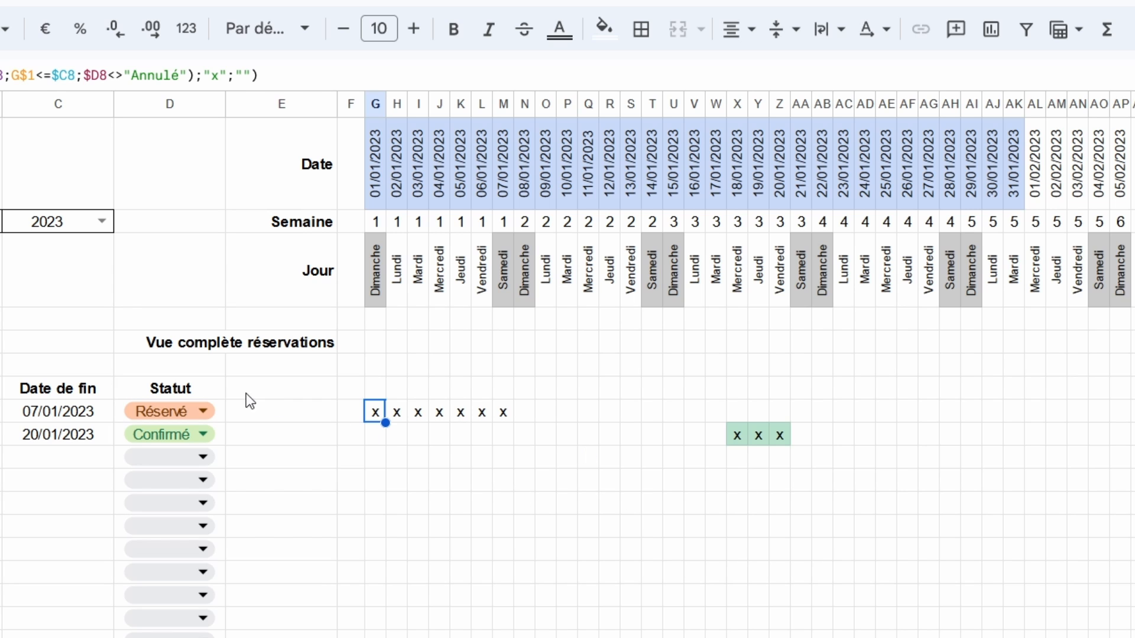
Test the green rule by switching the first reservation's status to Confirmé and back to Réservé
{"action": "left_click", "coordinate": [207, 409]}
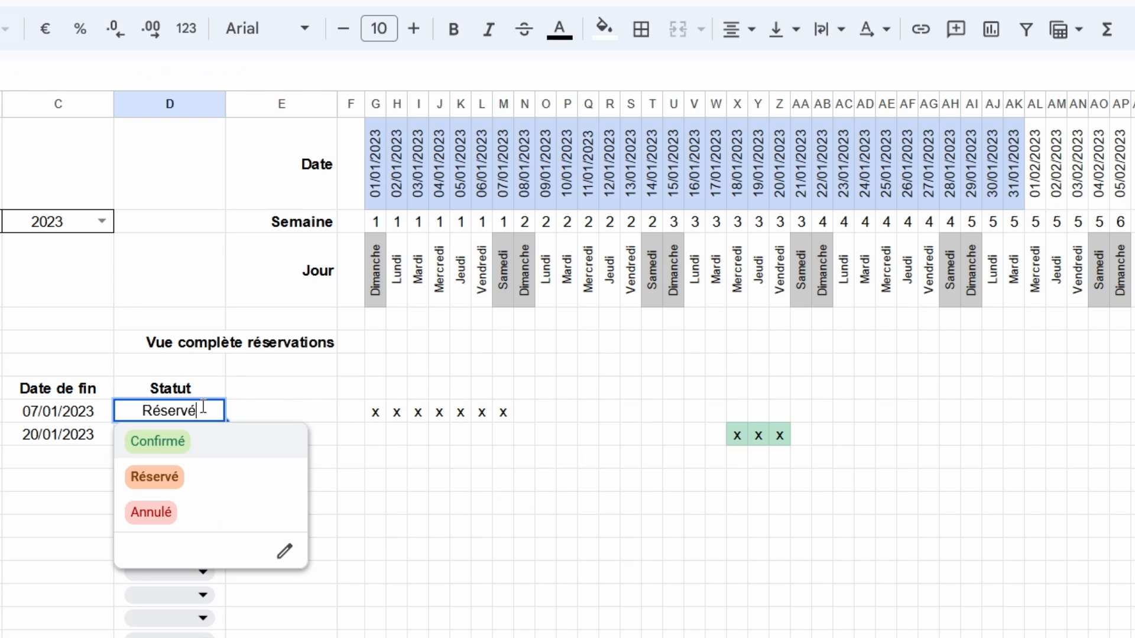
{"action": "left_click", "coordinate": [222, 442]}
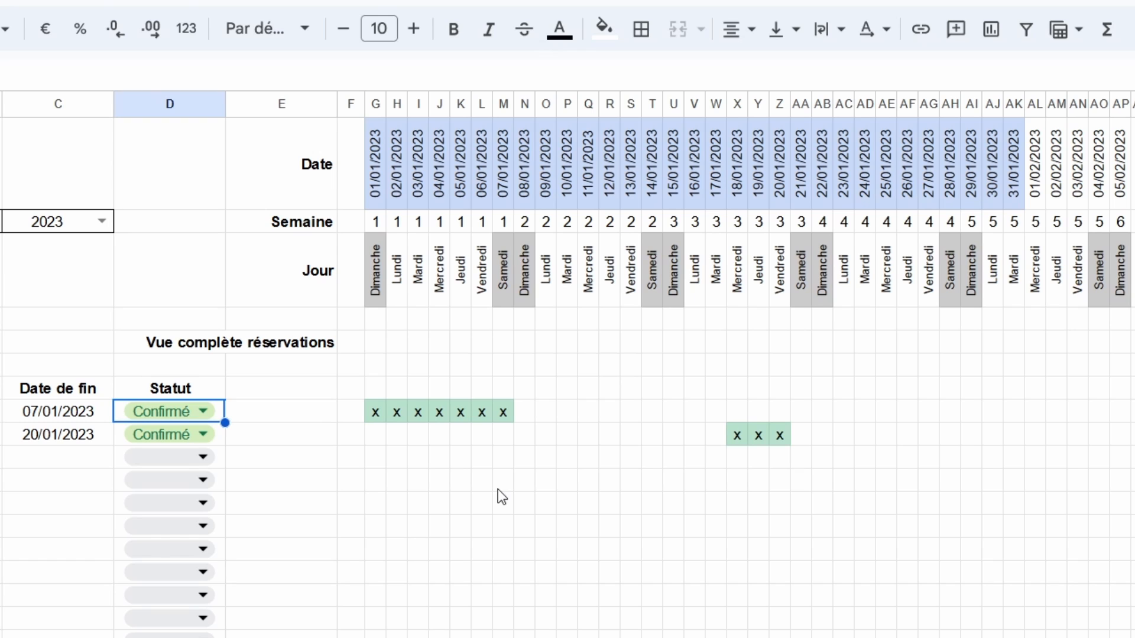
{"action": "left_click", "coordinate": [201, 413]}
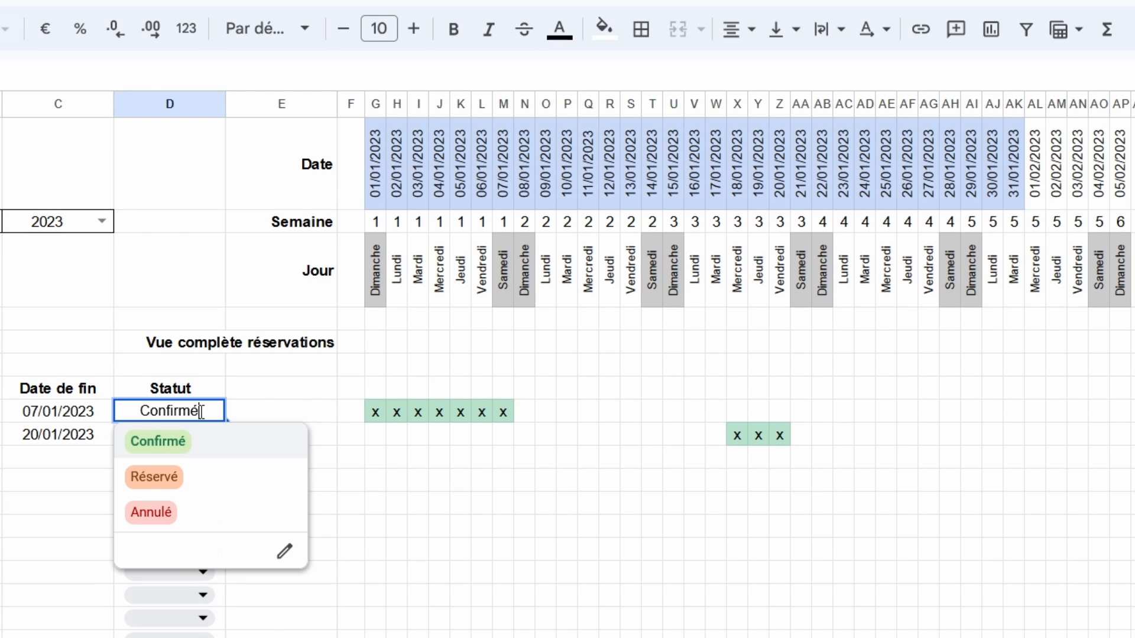
{"action": "left_click", "coordinate": [177, 482]}
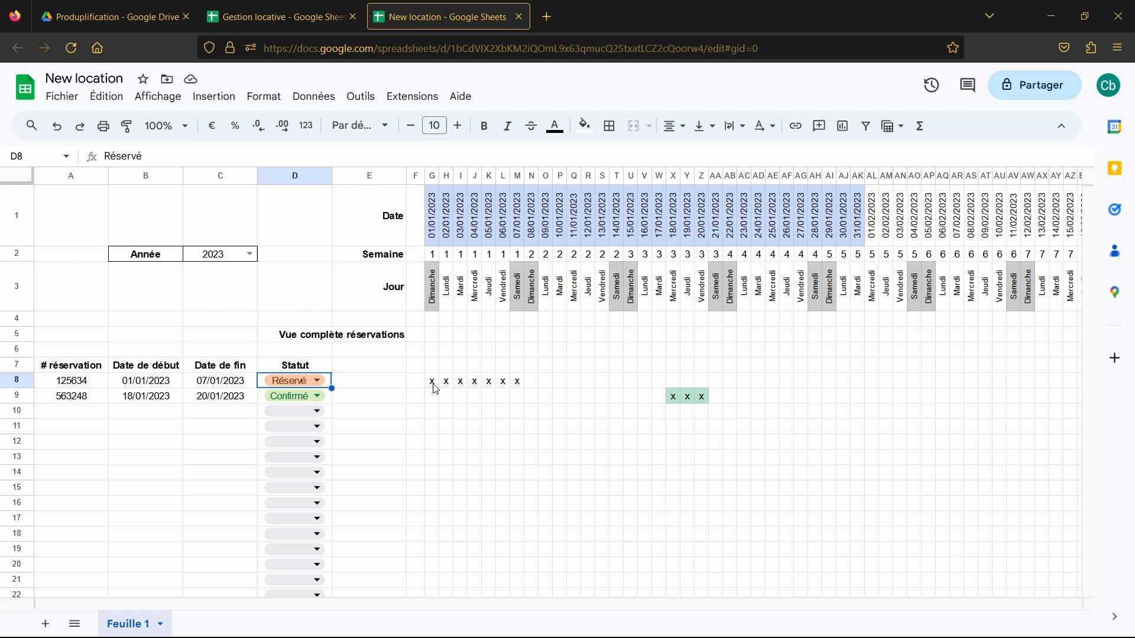
Add a second conditional formatting rule on cell G8 using the condition "La formule personnalisée est"
{"action": "left_click", "coordinate": [375, 412]}
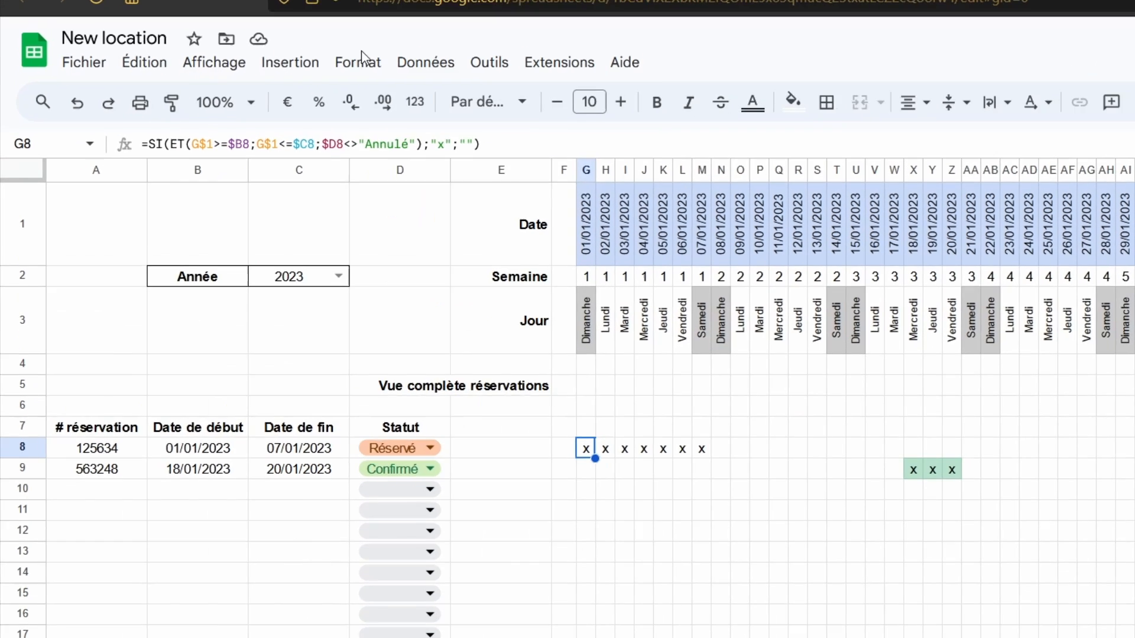
{"action": "left_click", "coordinate": [268, 94]}
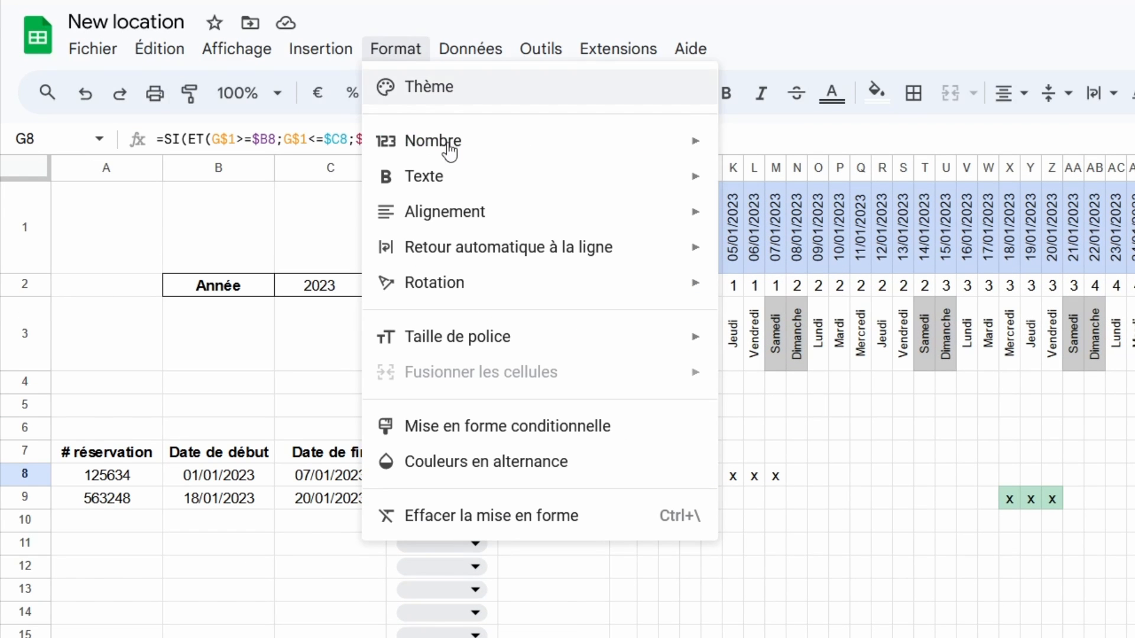
{"action": "left_click", "coordinate": [560, 444]}
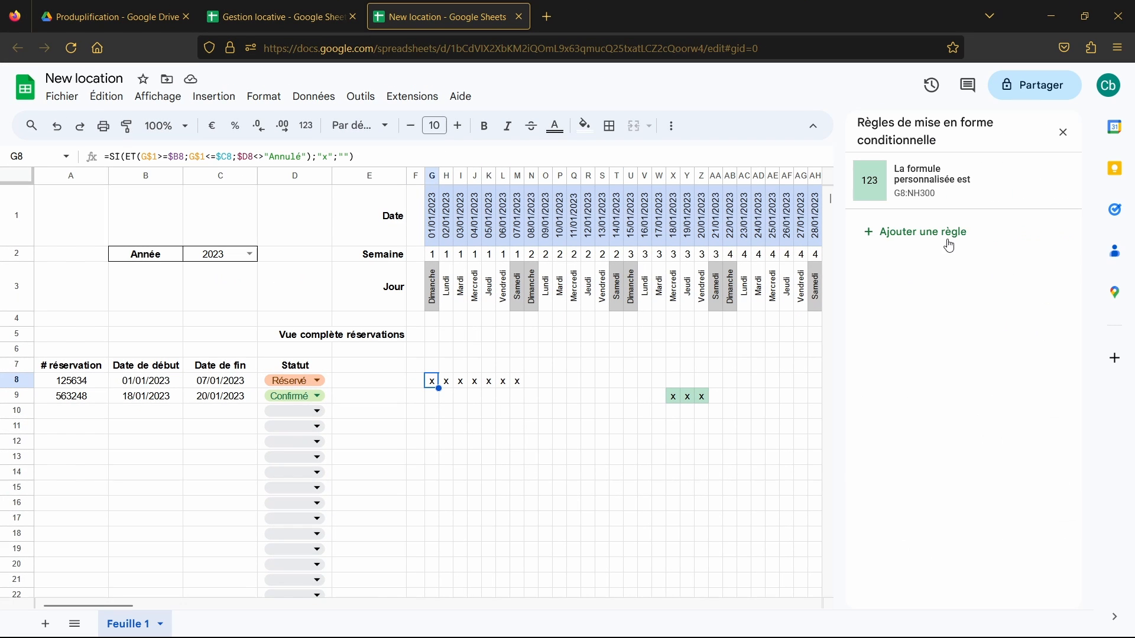
{"action": "left_click", "coordinate": [949, 245]}
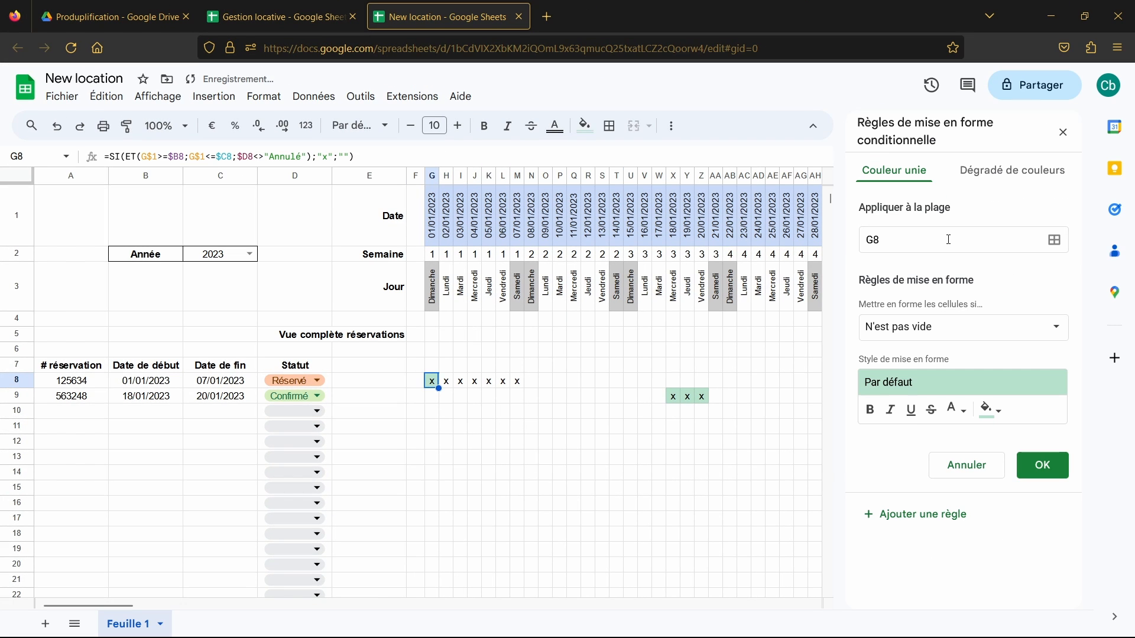
{"action": "left_click", "coordinate": [1043, 330]}
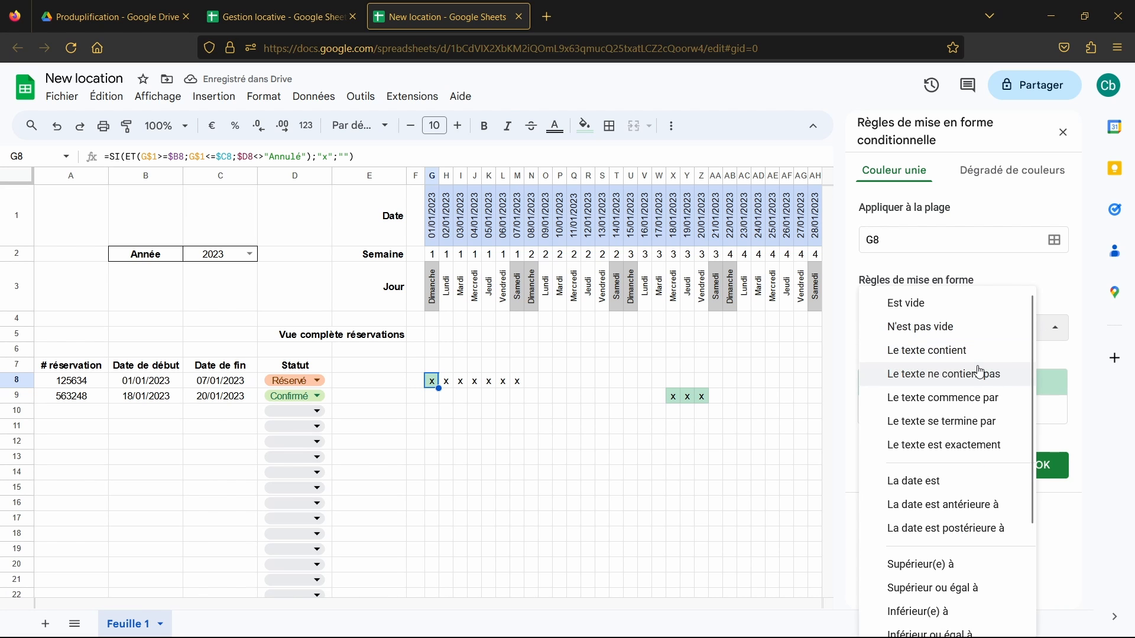
{"action": "scroll", "coordinate": [977, 379], "scroll_direction": "down", "scroll_amount": 3}
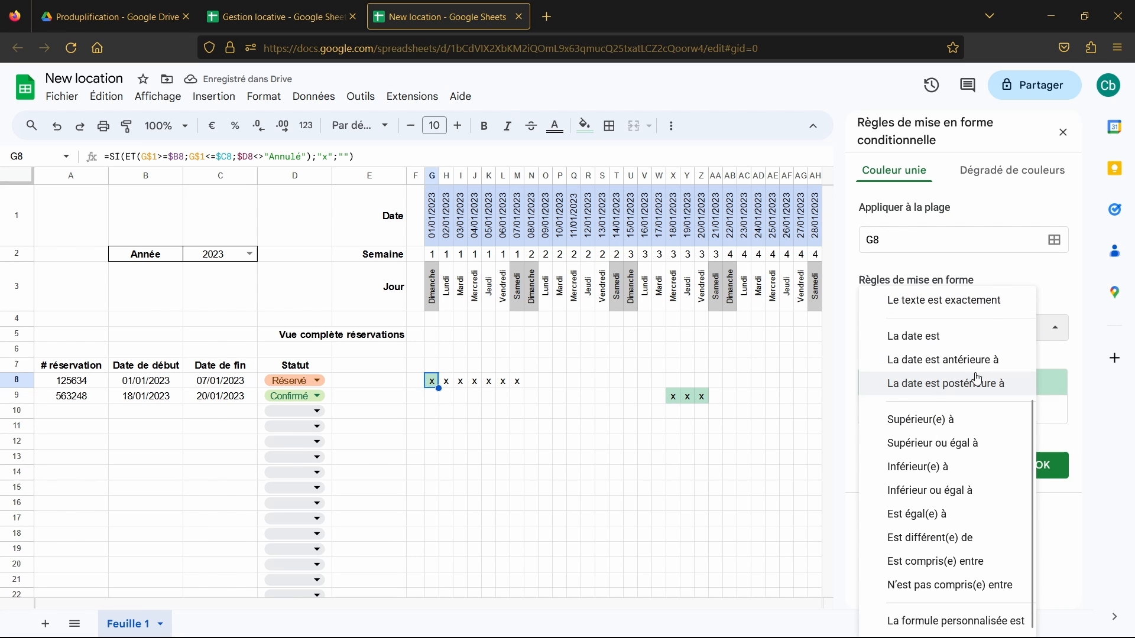
{"action": "left_click", "coordinate": [938, 622]}
Enter the custom formula =ET(G8="x";$D8="Réservé") for the second rule and set its fill colour to light orange
{"action": "left_click", "coordinate": [941, 356]}
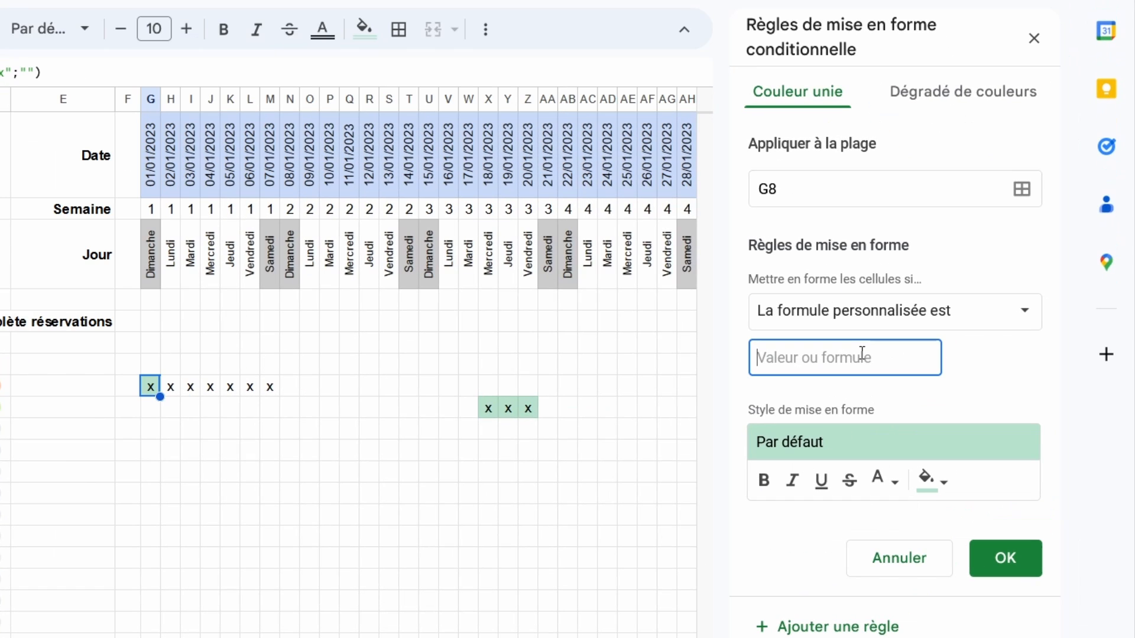
{"action": "type", "text": "=ET5"}
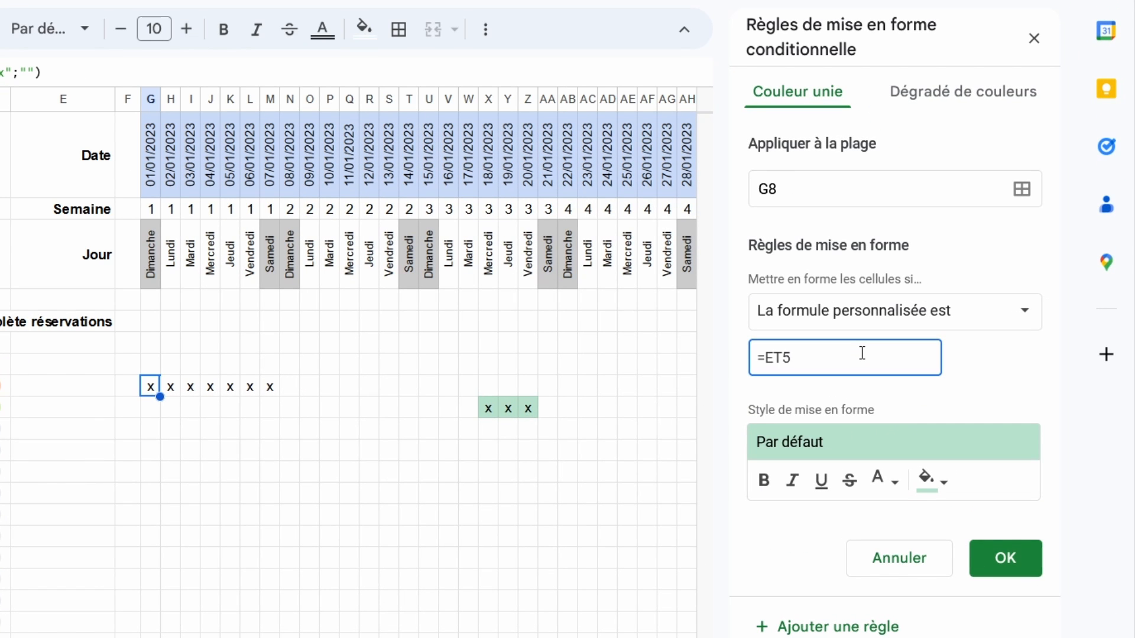
{"action": "key", "text": "BackSpace"}
{"action": "type", "text": "(G"}
{"action": "key", "text": "Home"}
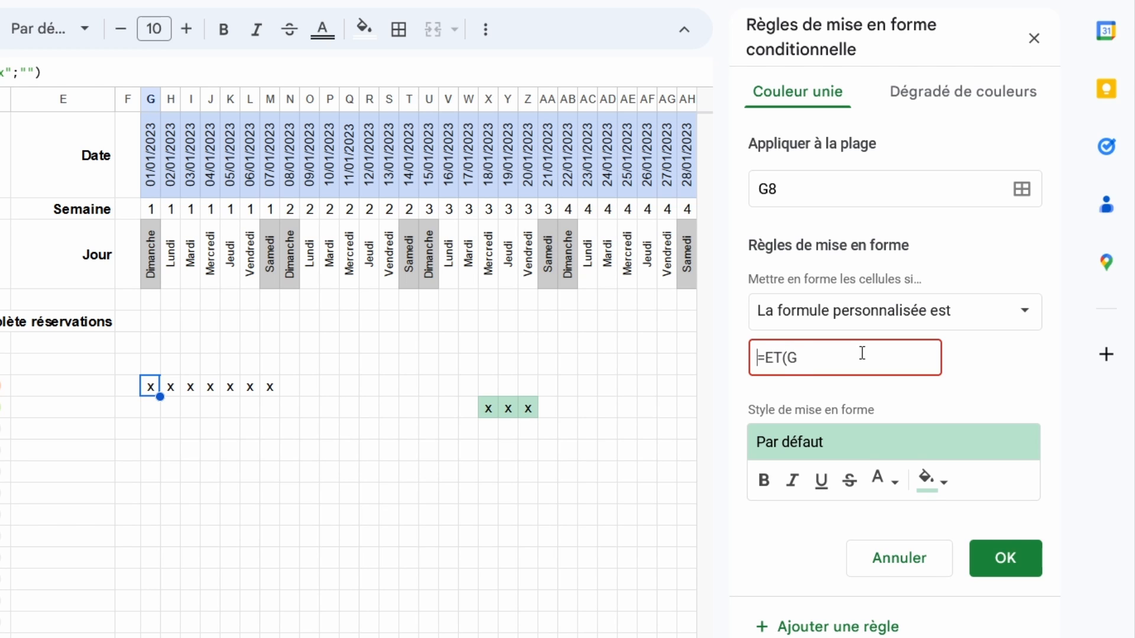
{"action": "key", "text": "End"}
{"action": "type", "text": "8=\"x\";"}
{"action": "type", "text": "$D8=\"Réservé"}
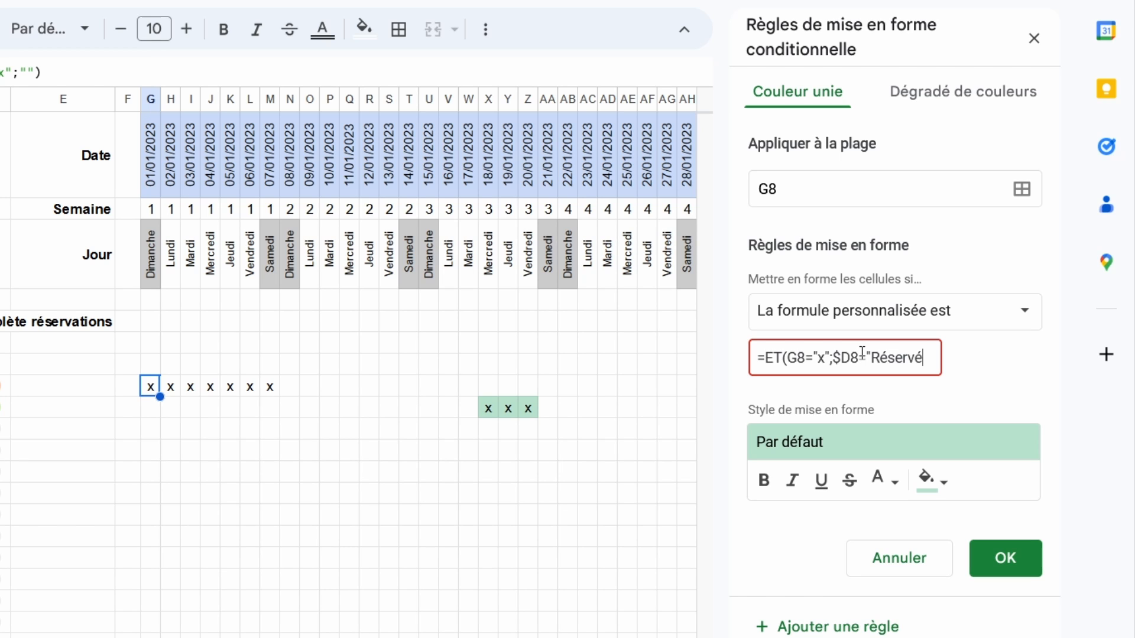
{"action": "type", "text": "\")"}
{"action": "left_click", "coordinate": [945, 483]}
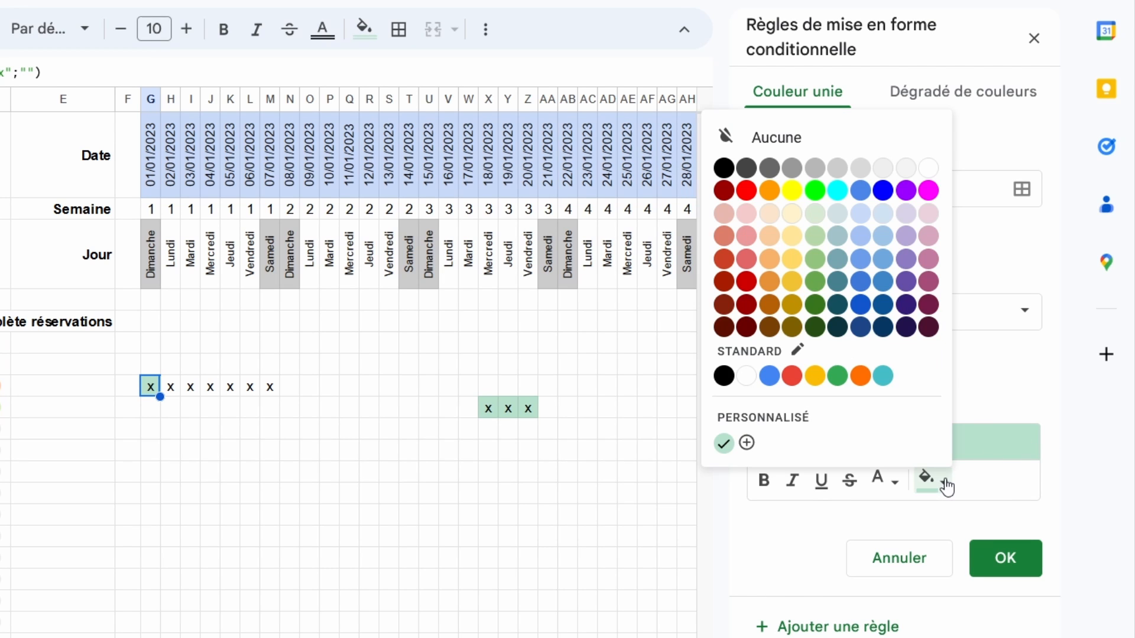
{"action": "left_click", "coordinate": [768, 214]}
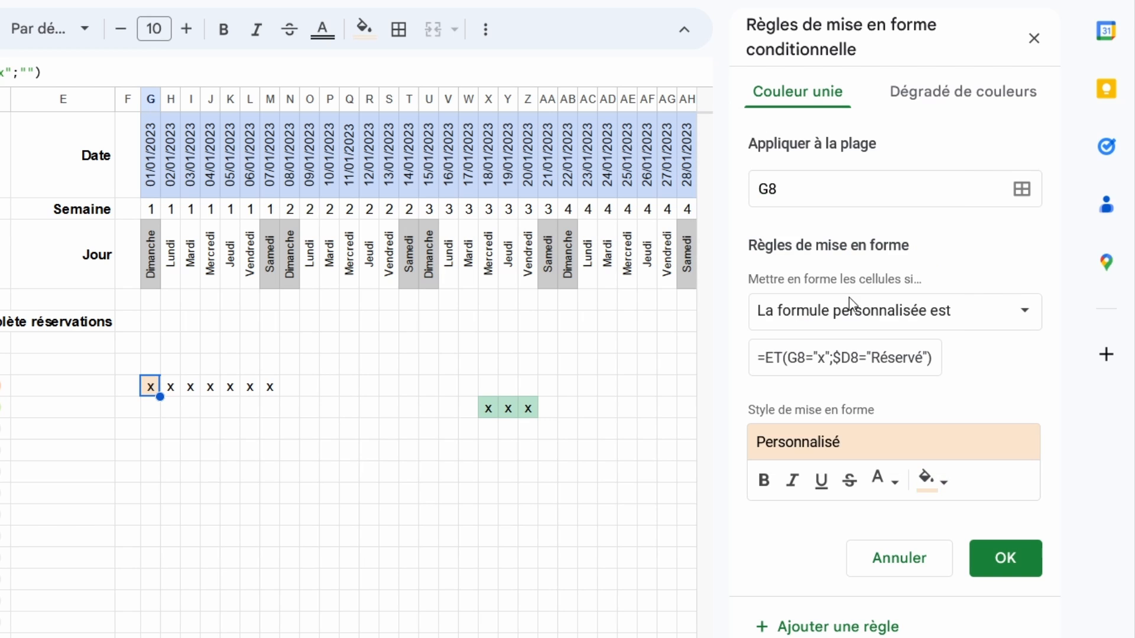
Extend the Réservé rule's range to G8:300, save the rule and close the conditional formatting rules
{"action": "left_click", "coordinate": [823, 188]}
{"action": "type", "text": ":"}
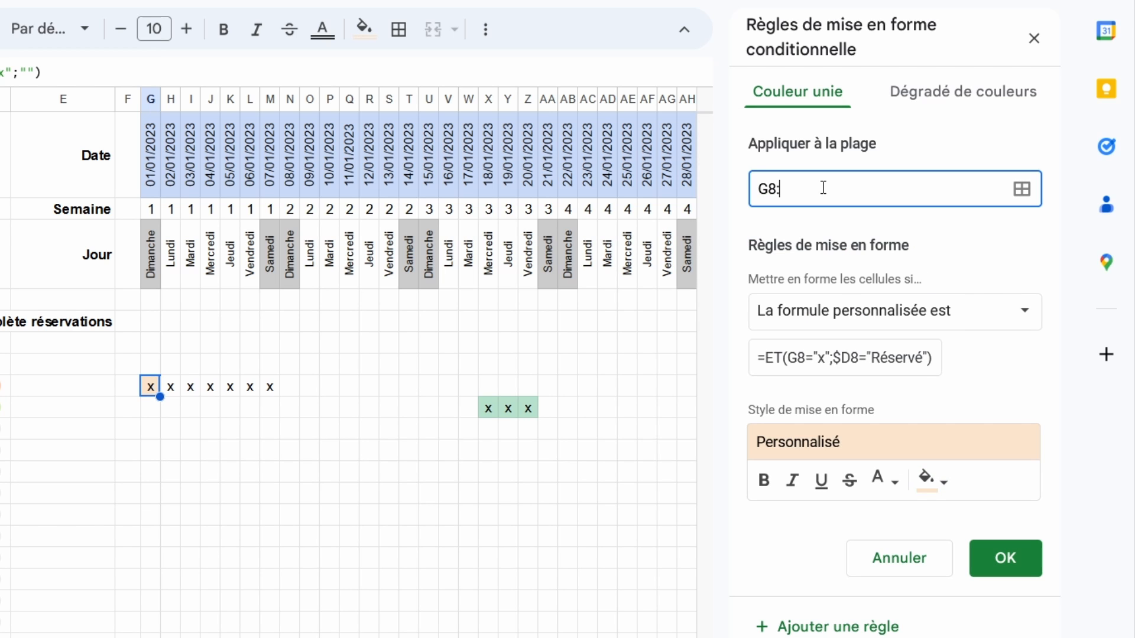
{"action": "type", "text": "300"}
{"action": "left_click", "coordinate": [1005, 562]}
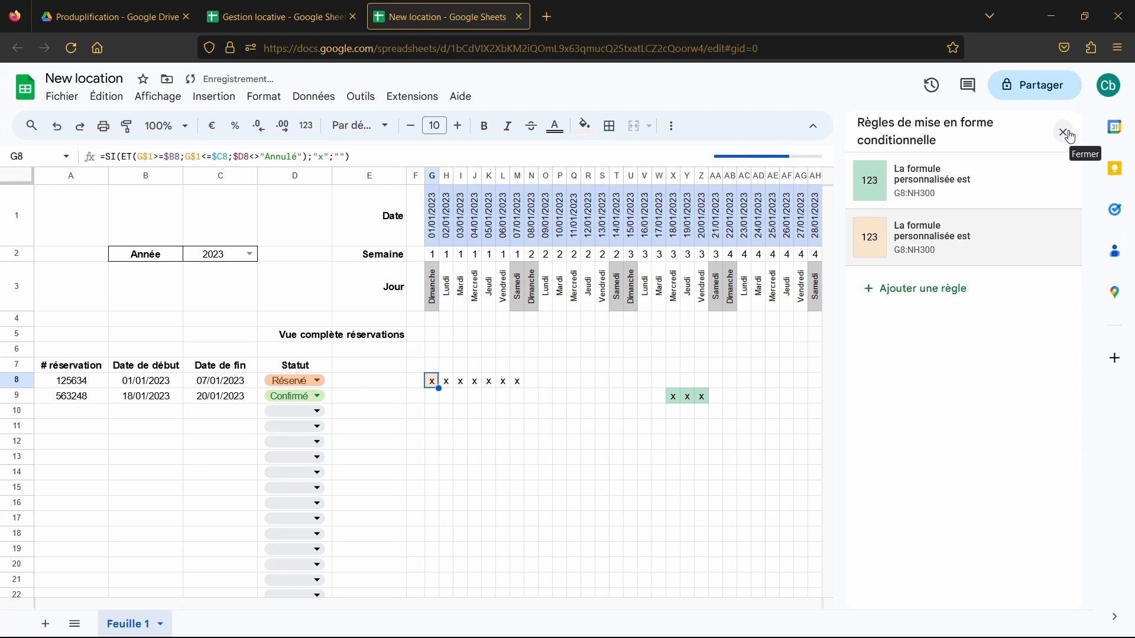
{"action": "left_click", "coordinate": [1042, 66]}
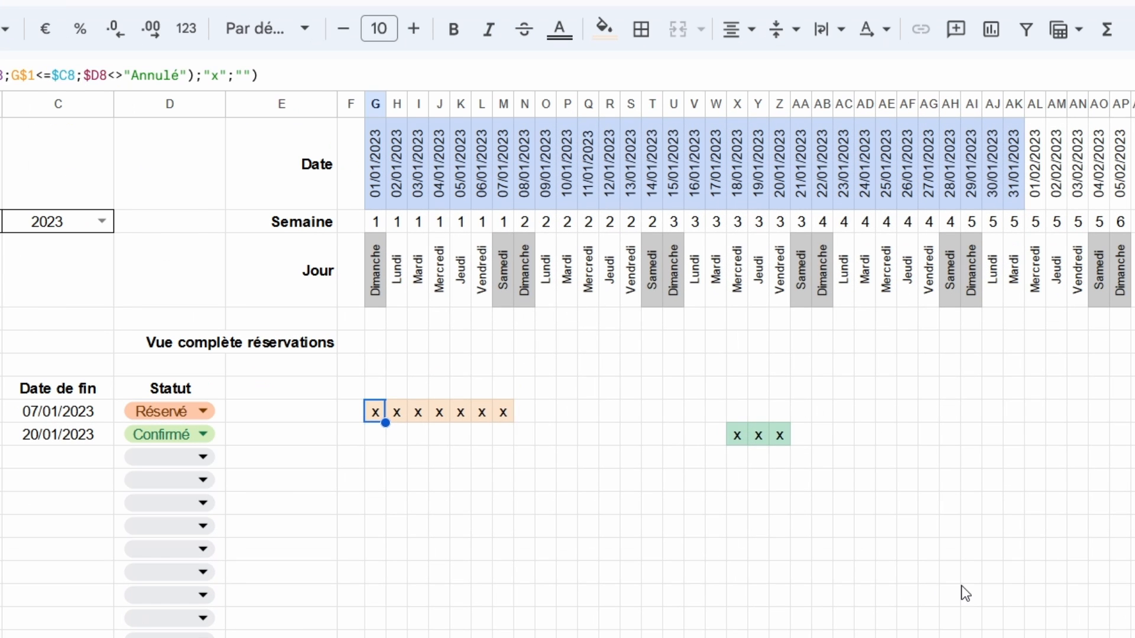
{"action": "left_click", "coordinate": [821, 494]}
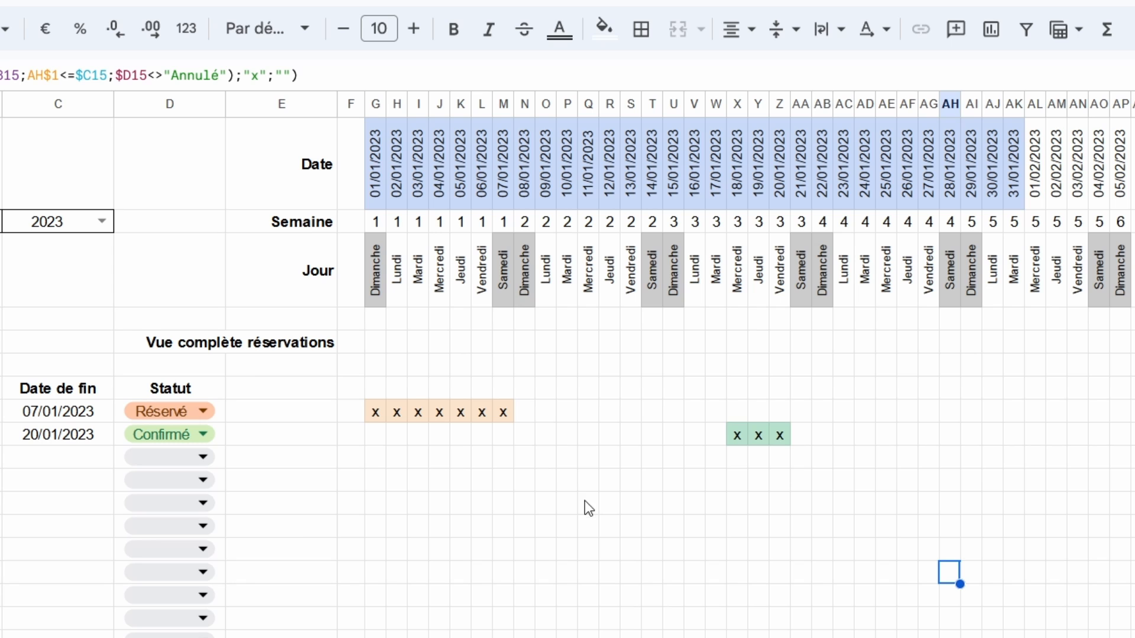
{"action": "left_click", "coordinate": [821, 595]}
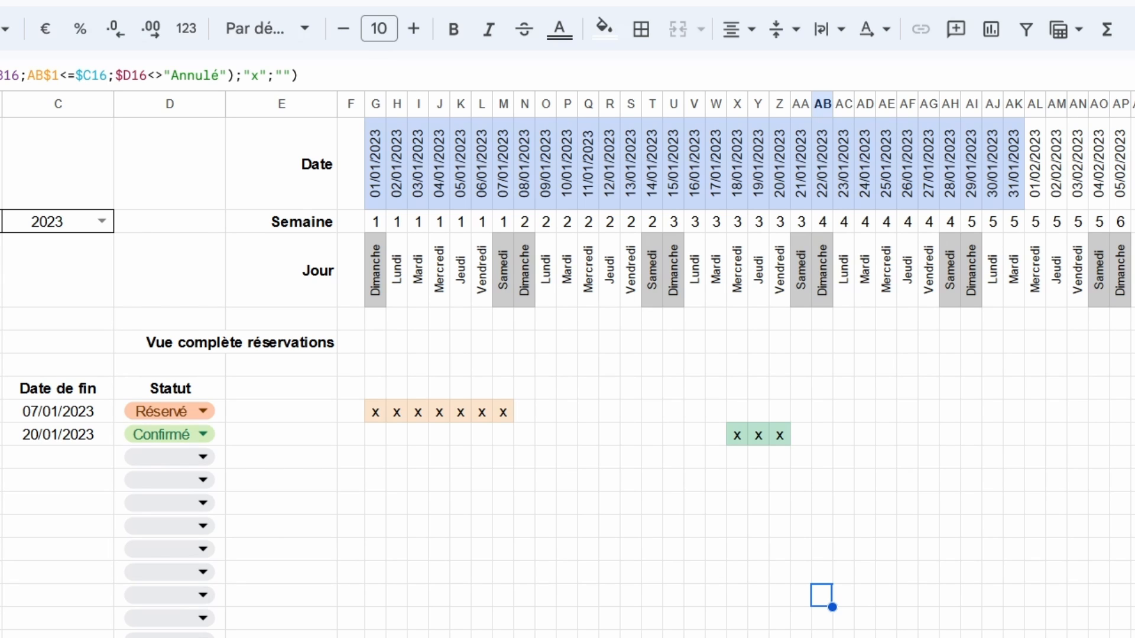
Add a third conditional formatting rule on cell G8 using the condition "La formule personnalisée est"
{"action": "left_click", "coordinate": [377, 414]}
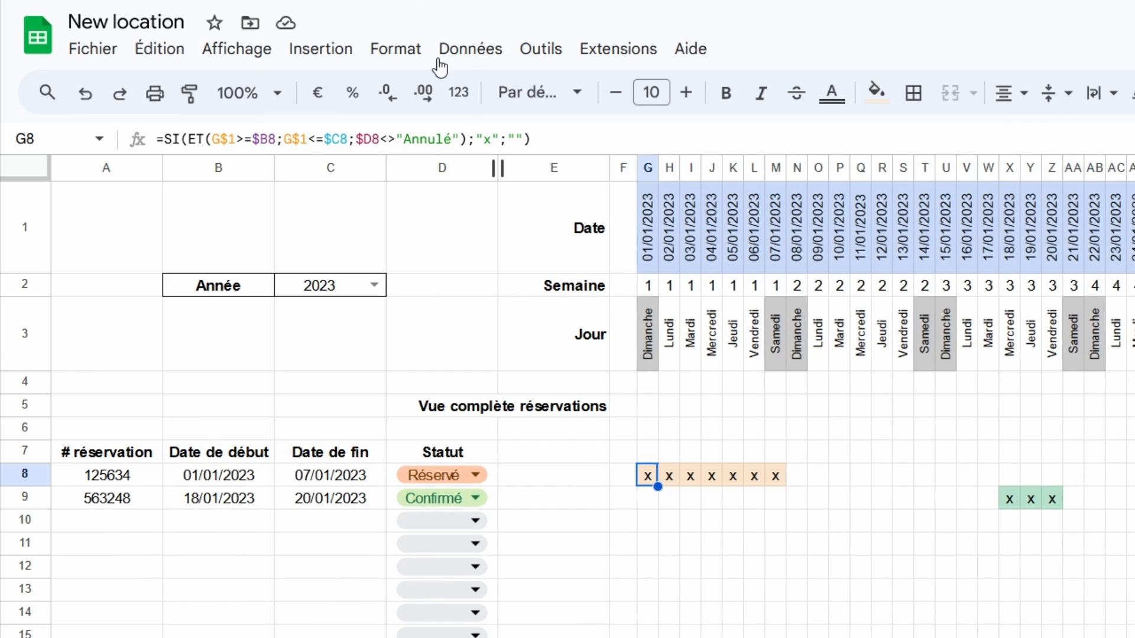
{"action": "left_click", "coordinate": [400, 49]}
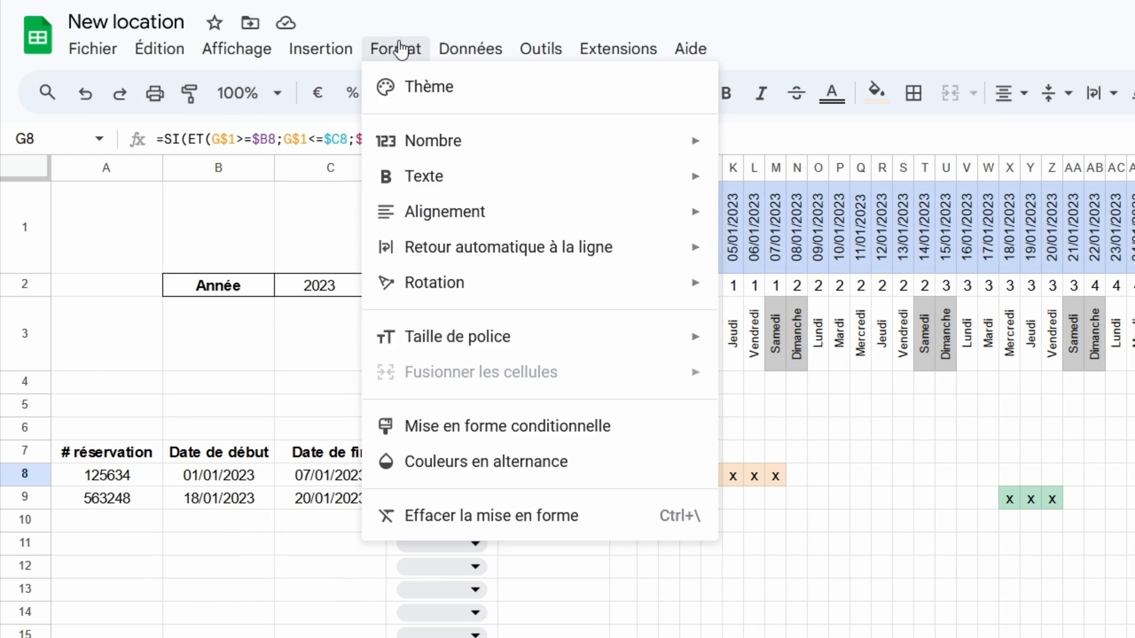
{"action": "left_click", "coordinate": [544, 434]}
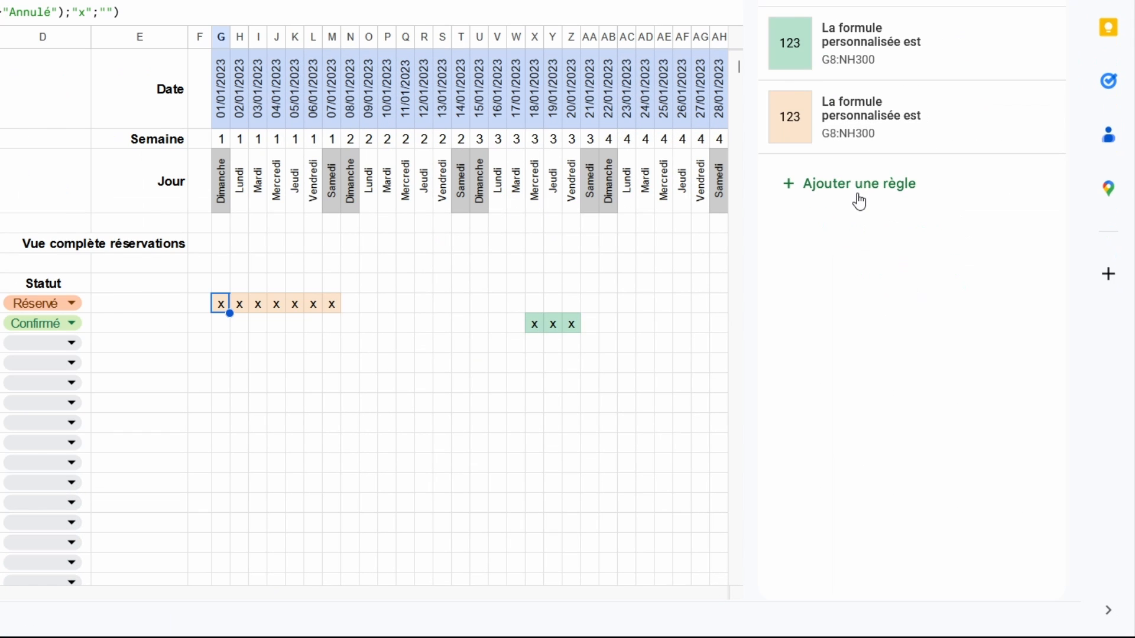
{"action": "left_click", "coordinate": [923, 304]}
{"action": "left_click", "coordinate": [932, 233]}
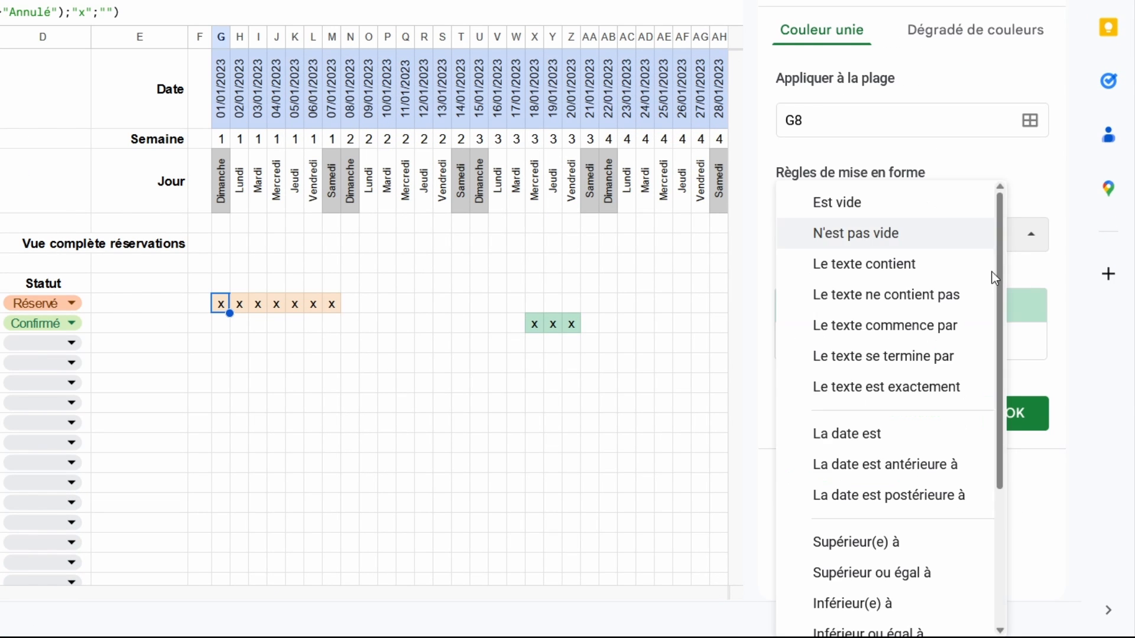
{"action": "scroll", "coordinate": [919, 362], "scroll_direction": "down", "scroll_amount": 3}
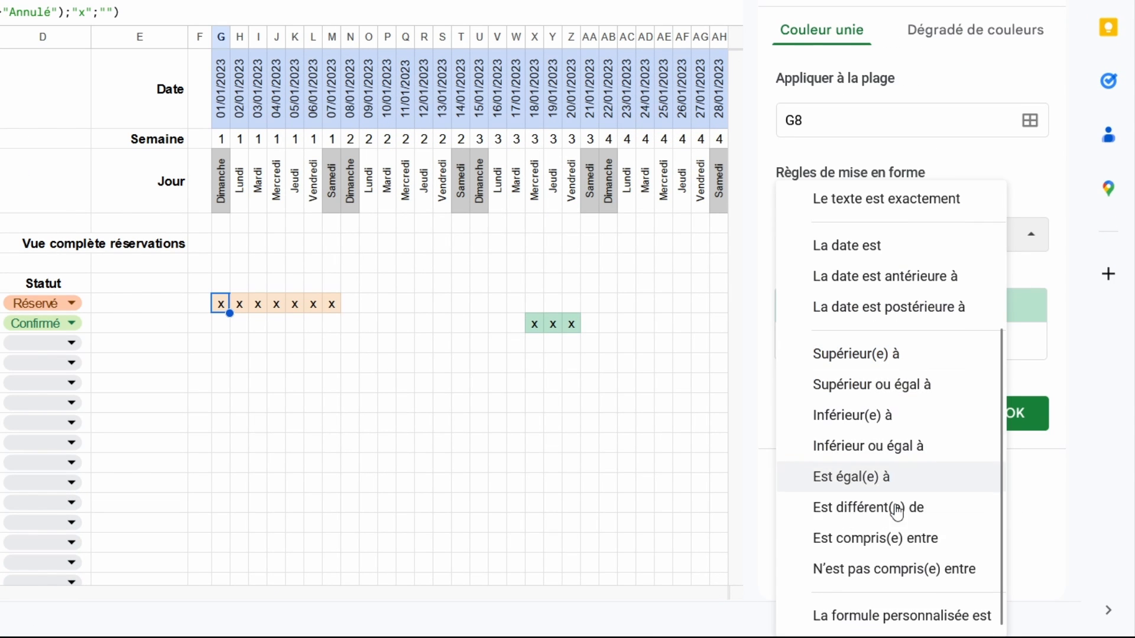
{"action": "left_click", "coordinate": [897, 620]}
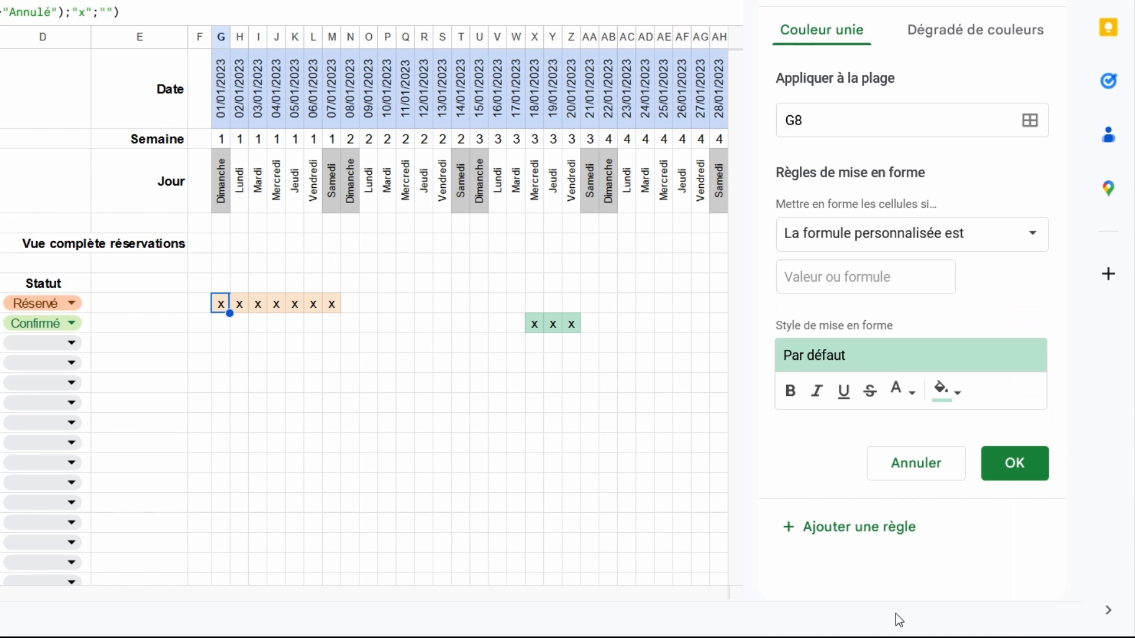
Enter the custom formula =ET($D8="Annulé";G$1>=$B8;G$1<=$C8) for the third rule and set its fill colour to light red
{"action": "left_click", "coordinate": [890, 284]}
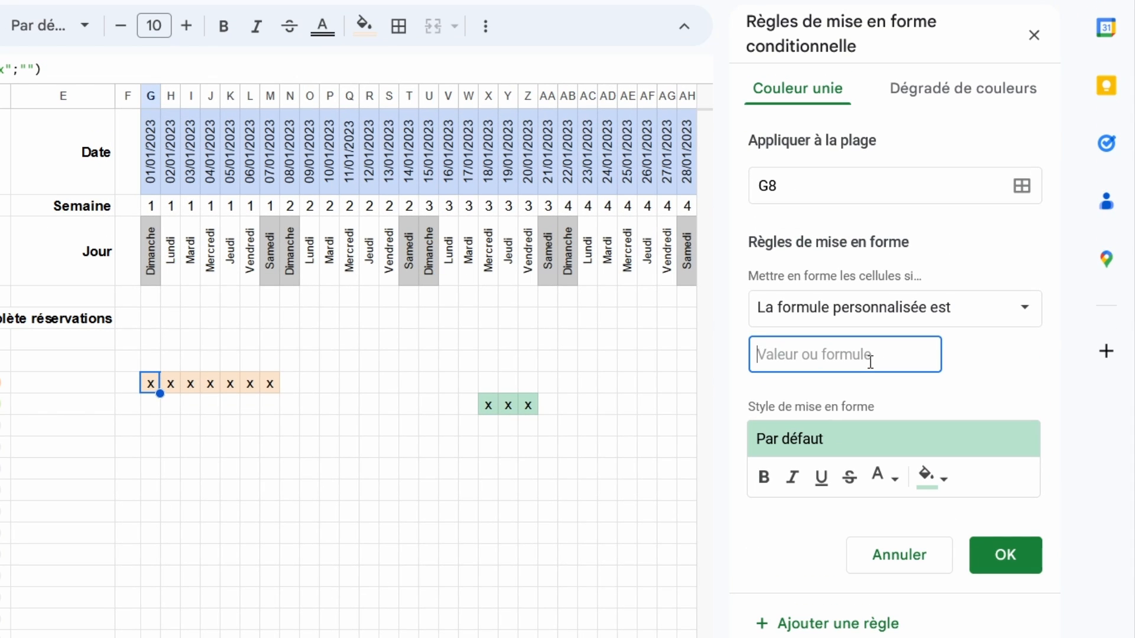
{"action": "type", "text": "=E"}
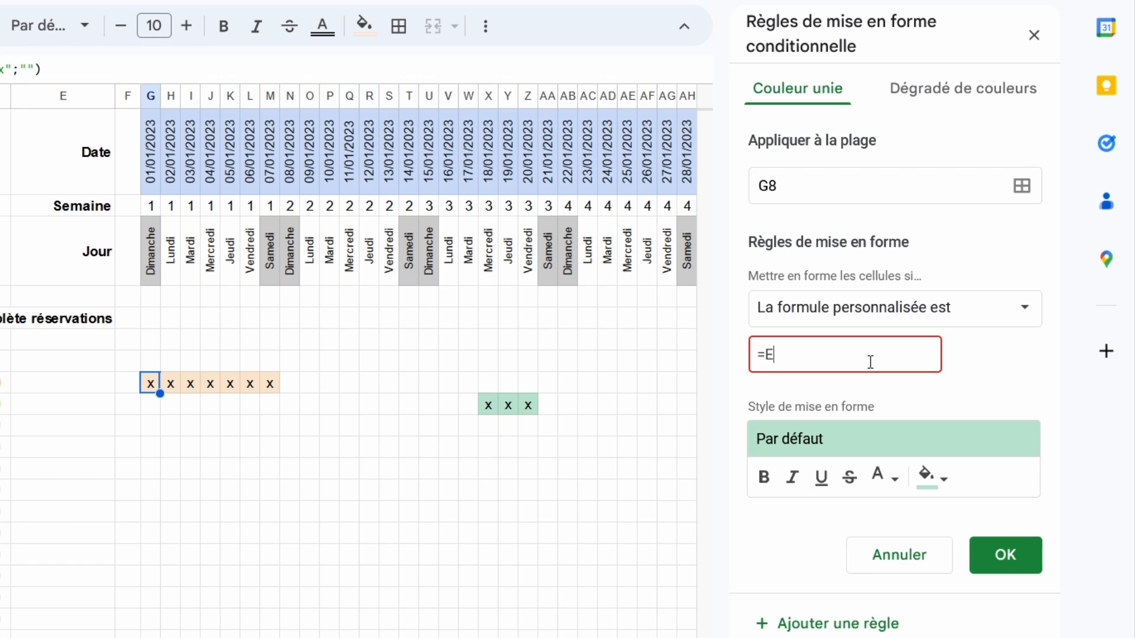
{"action": "type", "text": "T"}
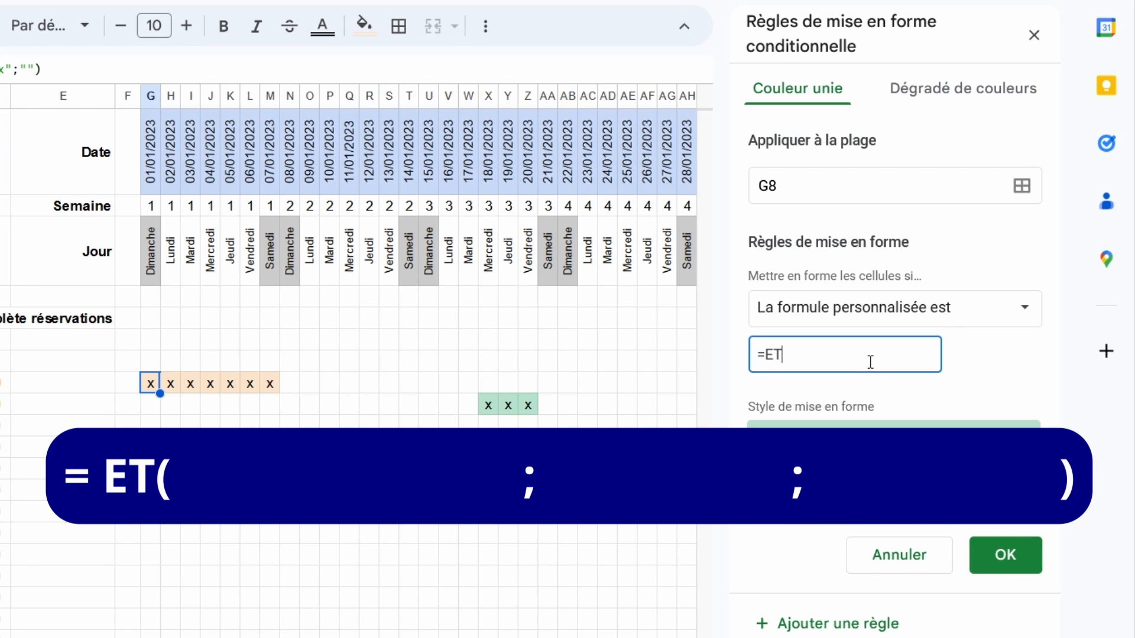
{"action": "type", "text": "("}
{"action": "type", "text": "$D8"}
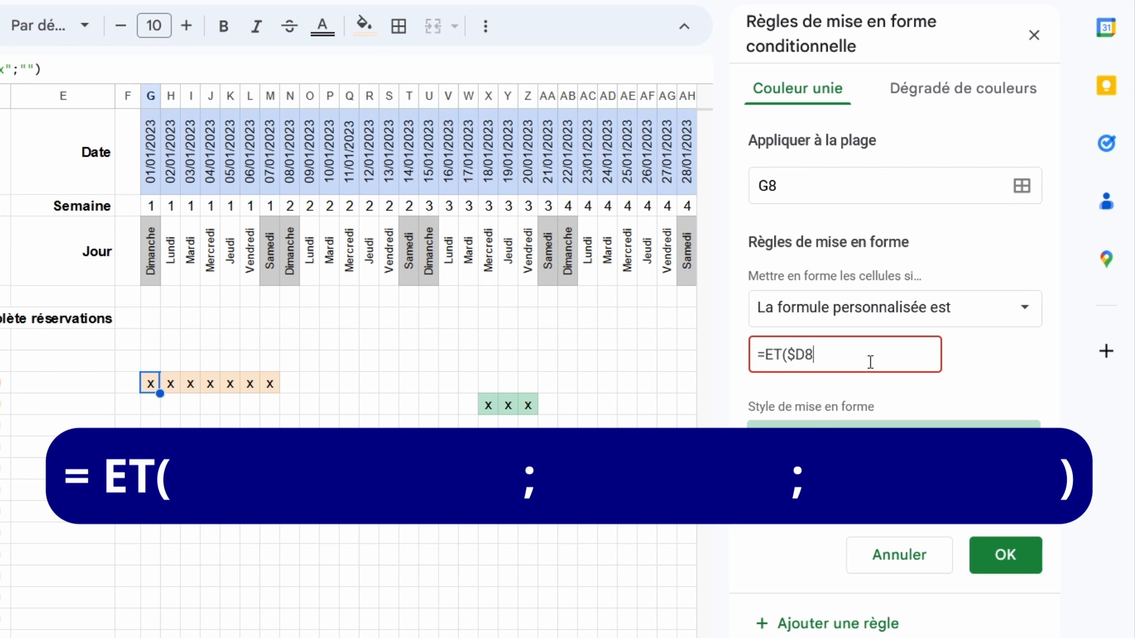
{"action": "type", "text": "=\"Annu"}
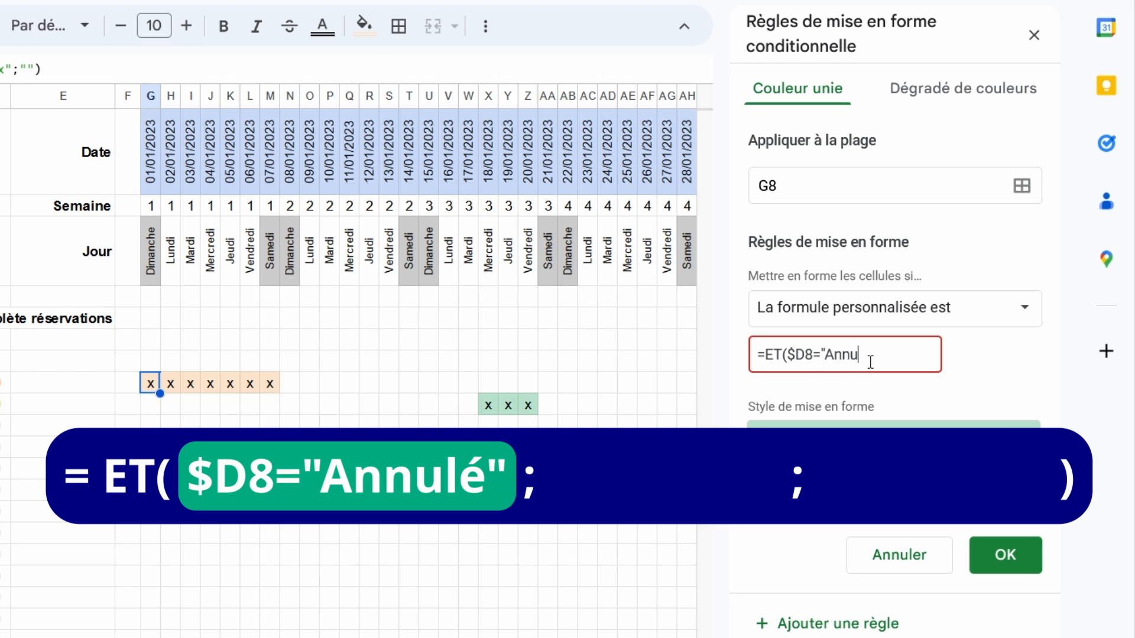
{"action": "type", "text": "lé\""}
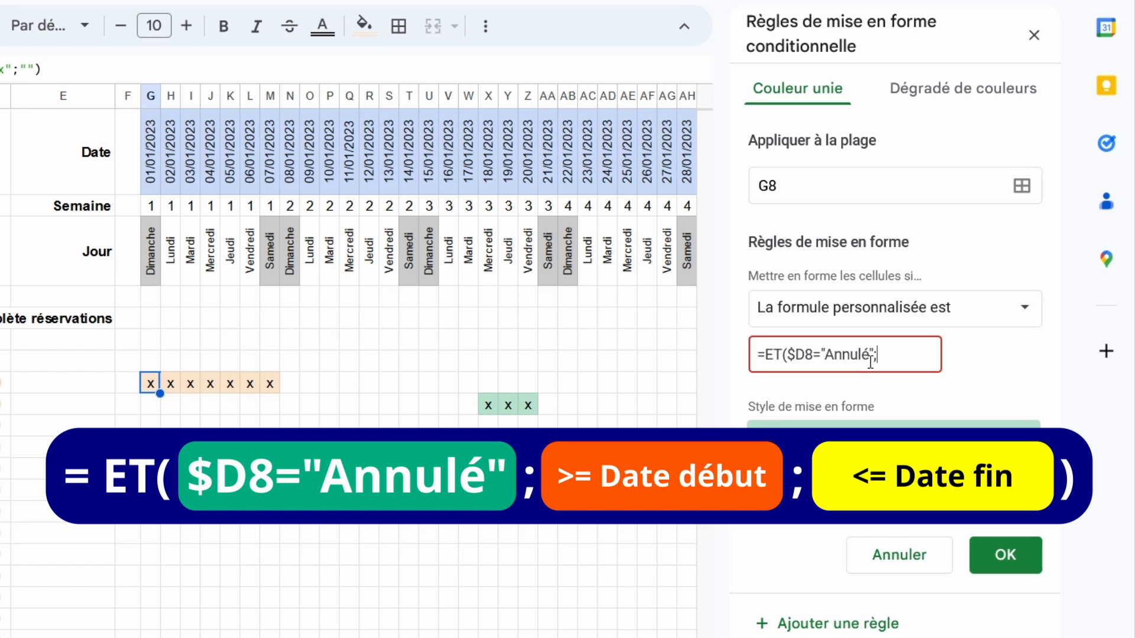
{"action": "type", "text": "G$1>=$B"}
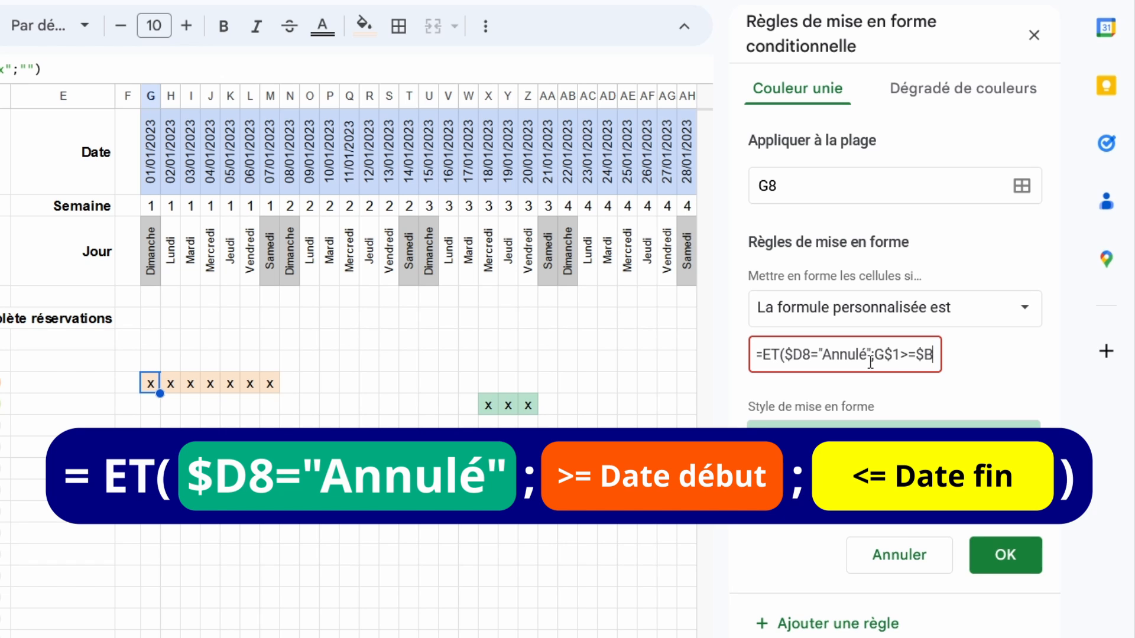
{"action": "type", "text": "8"}
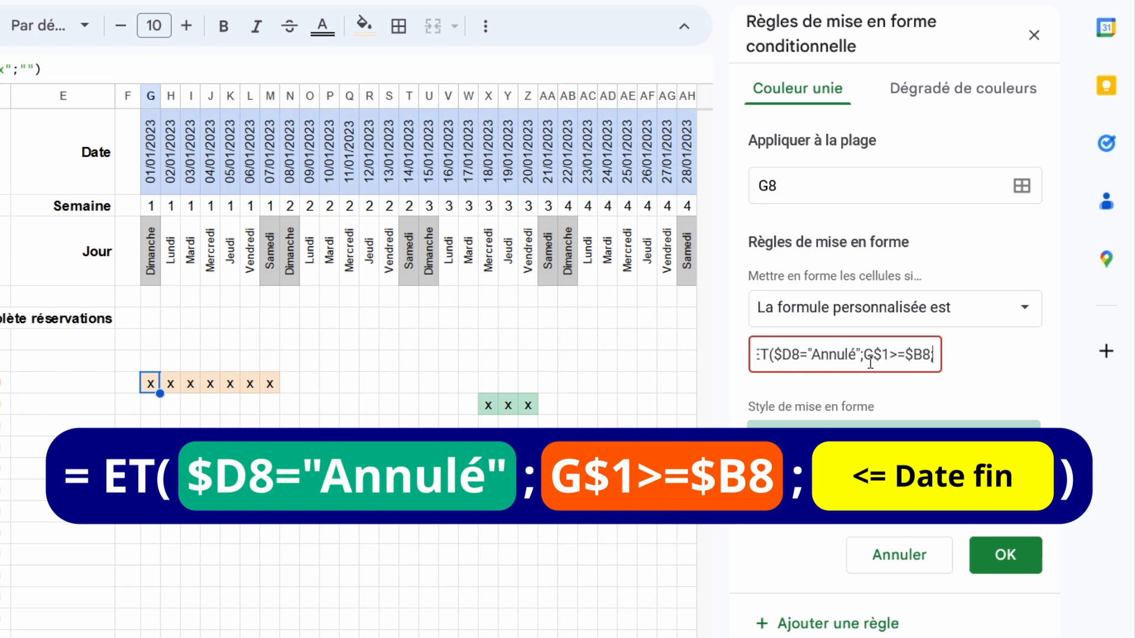
{"action": "type", "text": ";G$"}
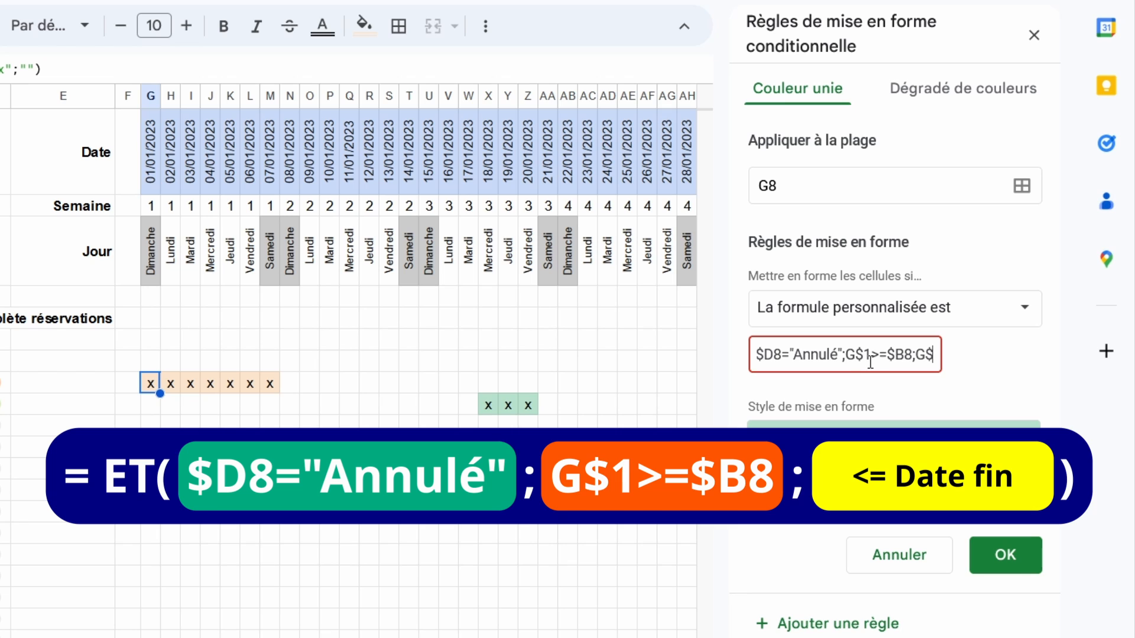
{"action": "type", "text": "1"}
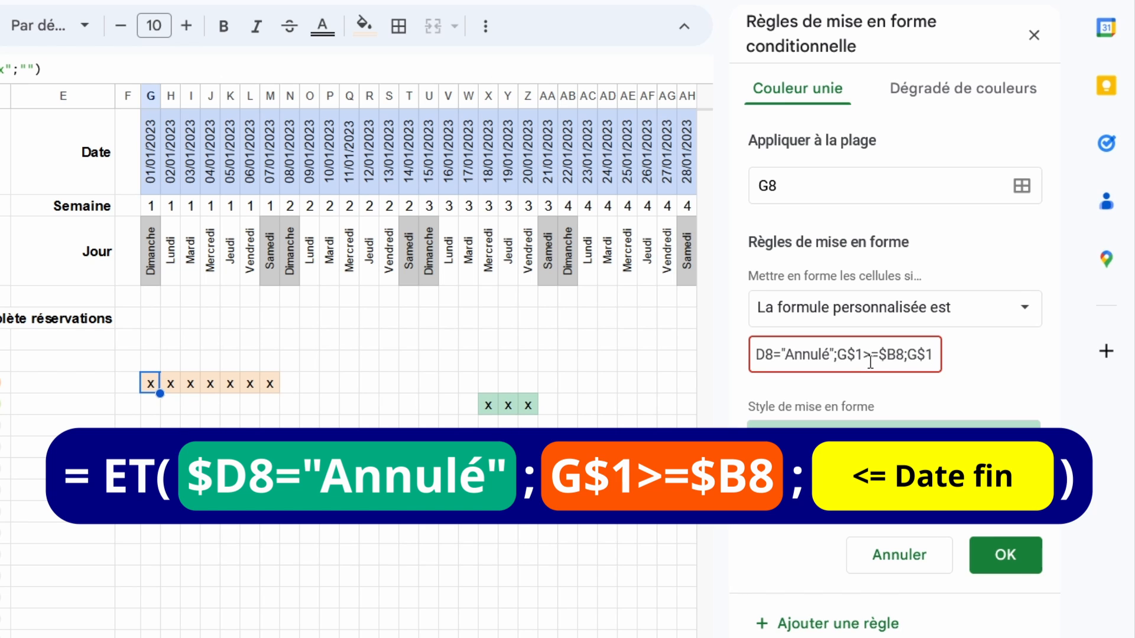
{"action": "type", "text": "<="}
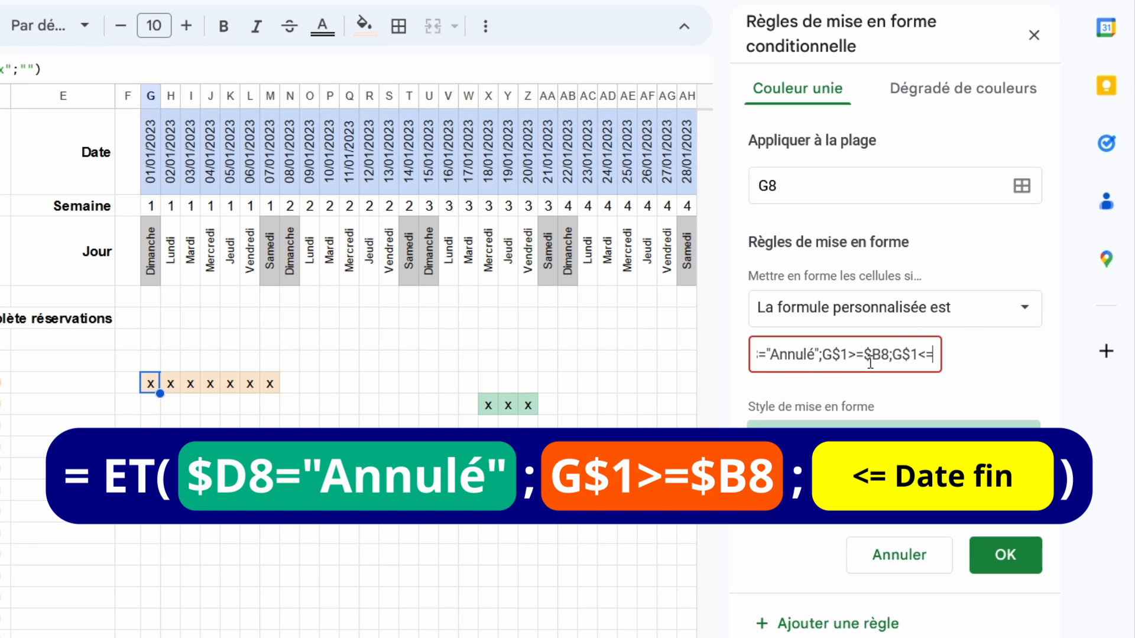
{"action": "type", "text": "$"}
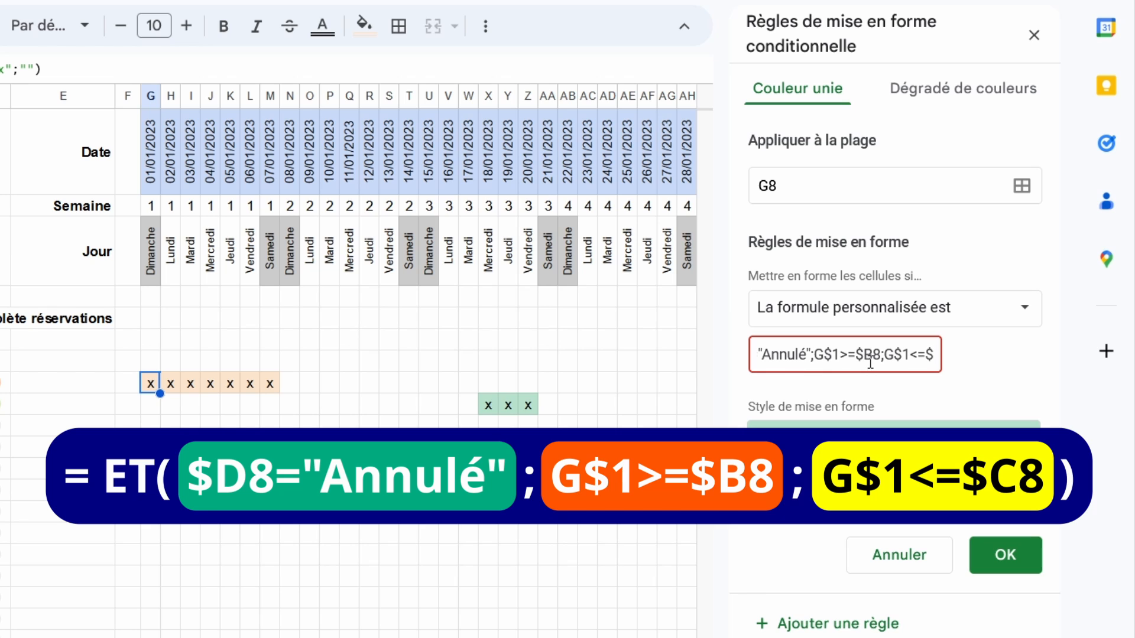
{"action": "type", "text": "C"}
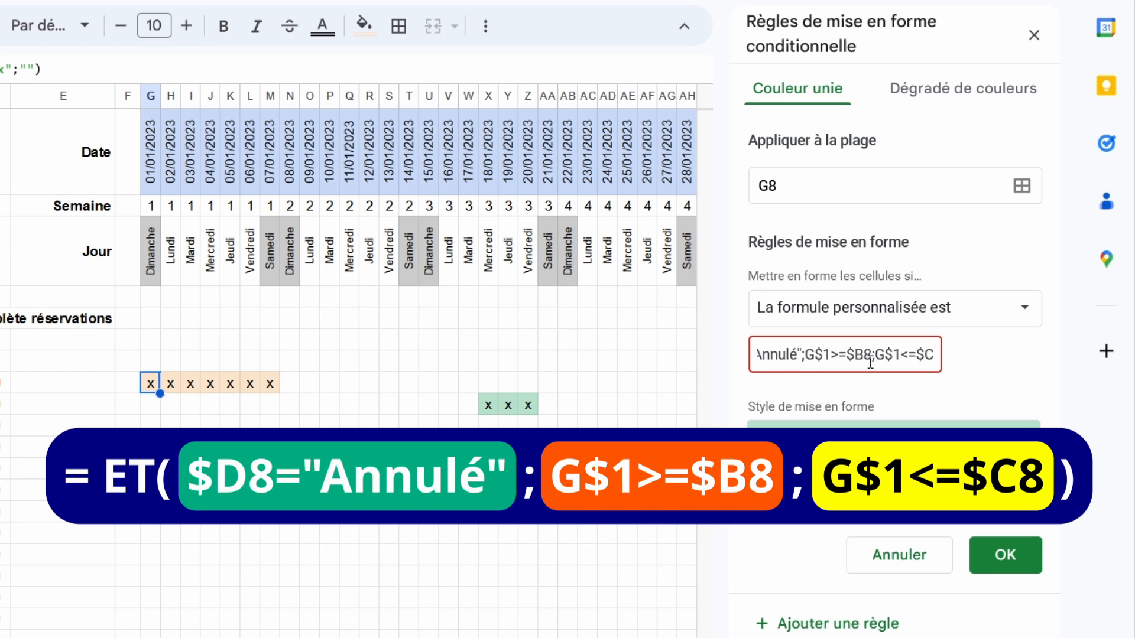
{"action": "type", "text": "8"}
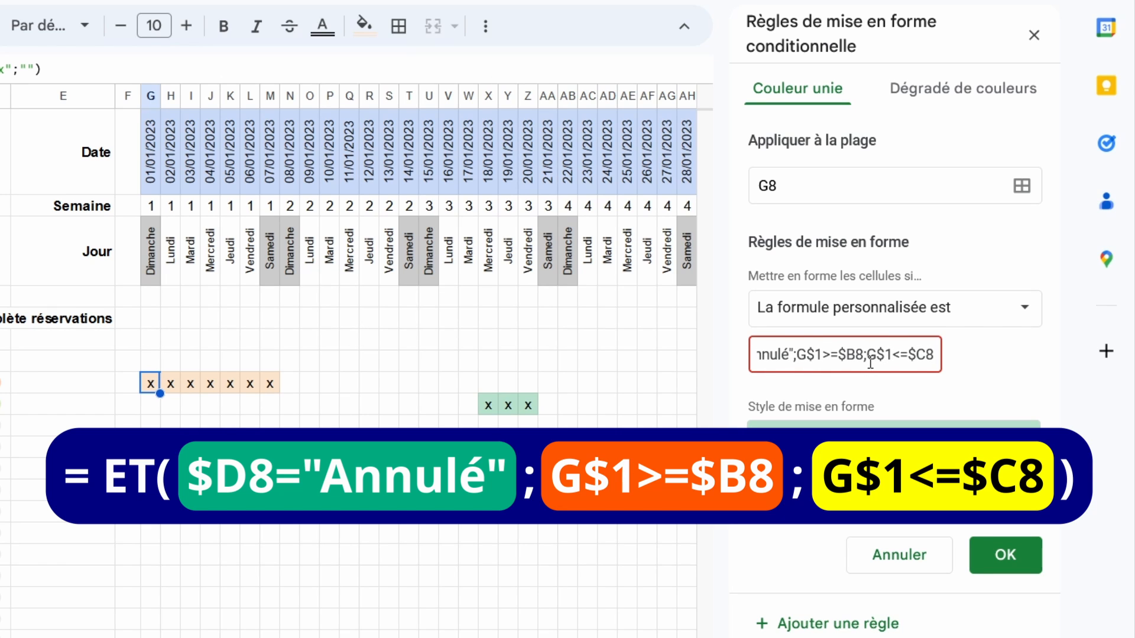
{"action": "type", "text": ")"}
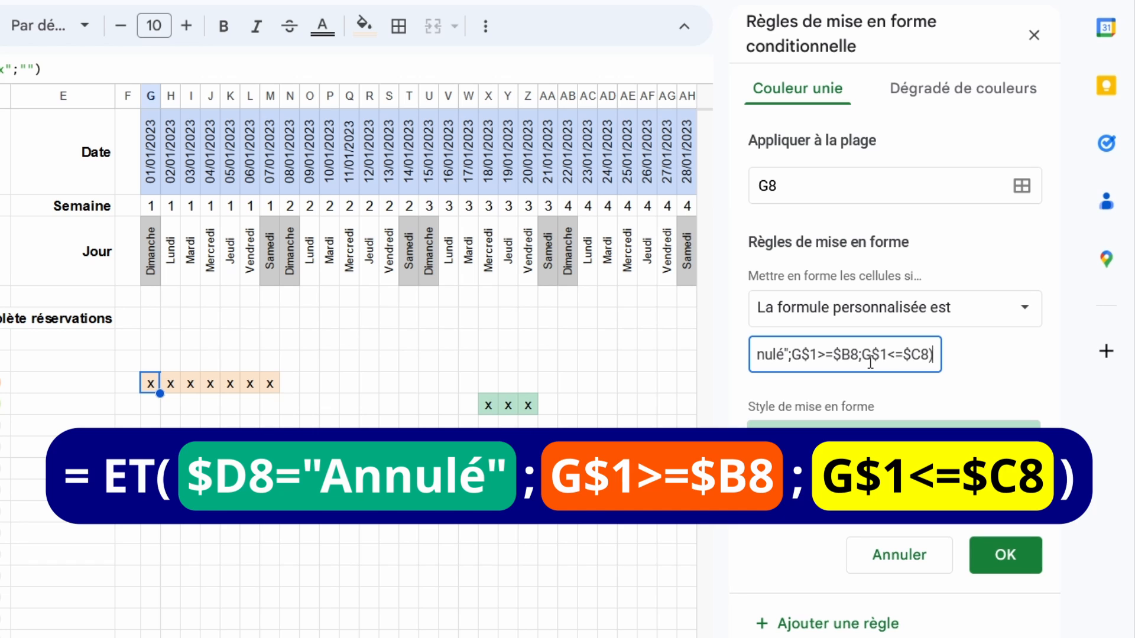
{"action": "left_click", "coordinate": [941, 486]}
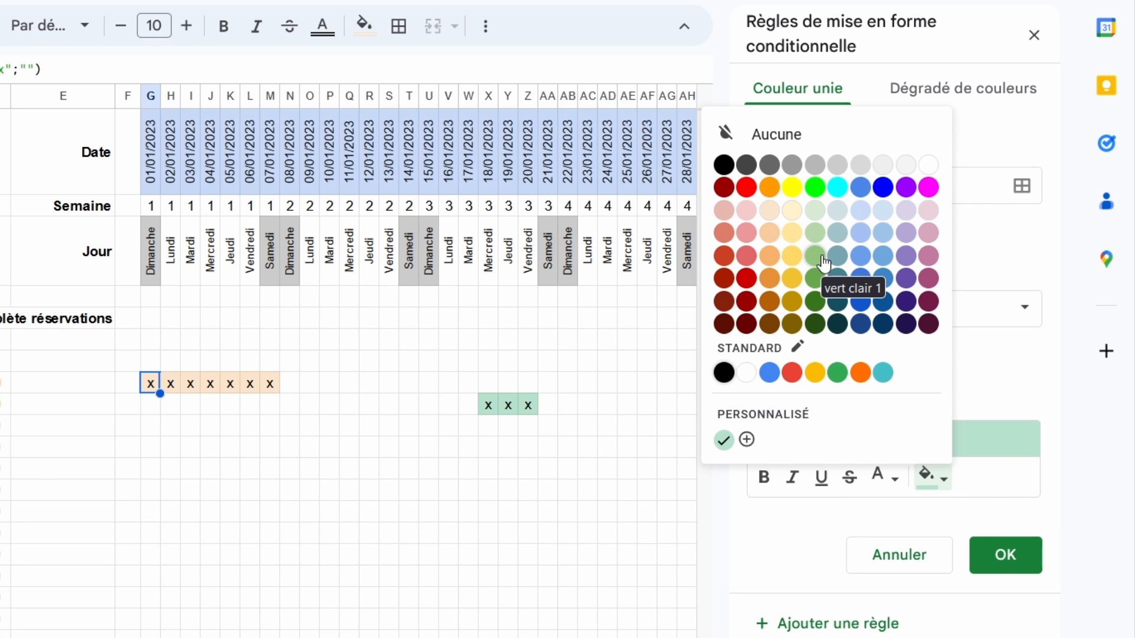
{"action": "left_click", "coordinate": [748, 218]}
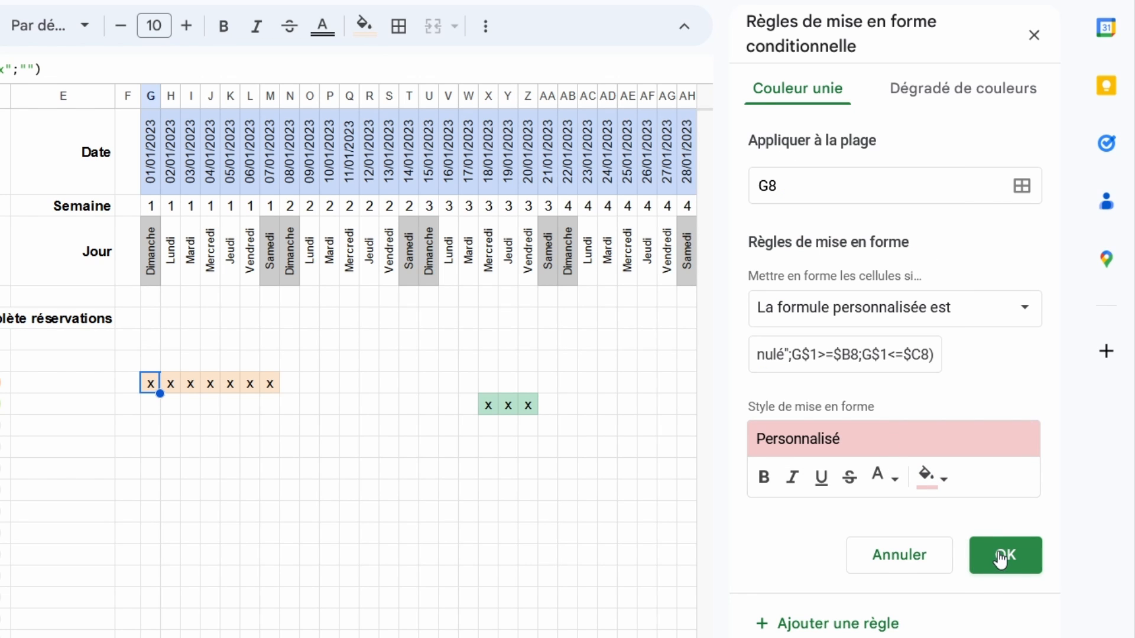
Extend the Annulé rule's range to G8:300, save the rule and close the conditional formatting rules
{"action": "left_click", "coordinate": [863, 191]}
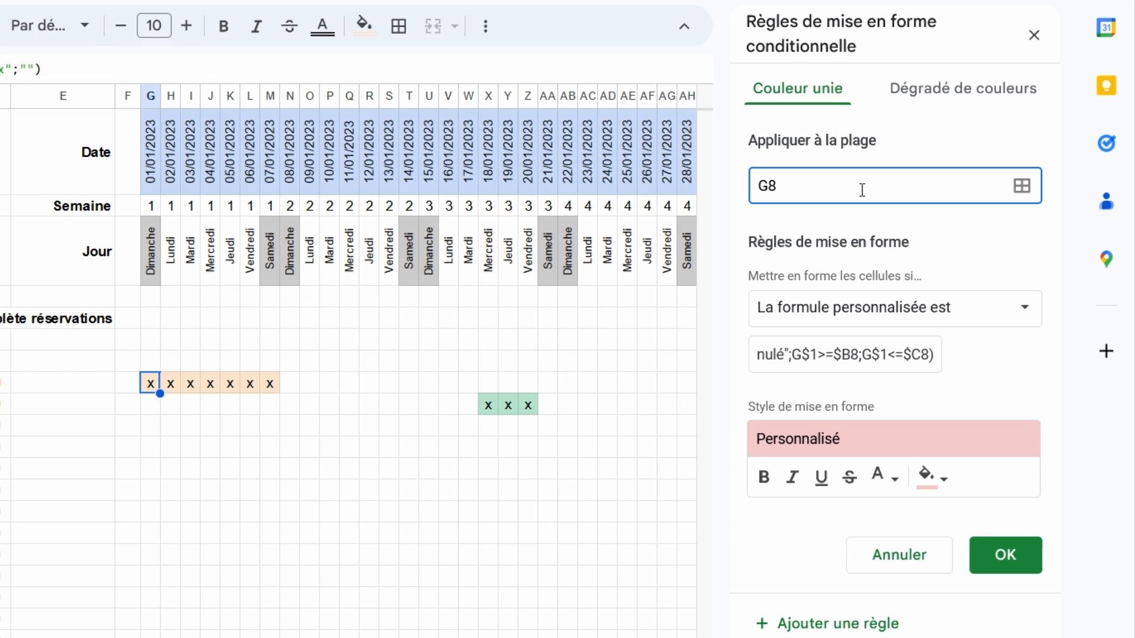
{"action": "type", "text": ":300"}
{"action": "left_click", "coordinate": [1004, 556]}
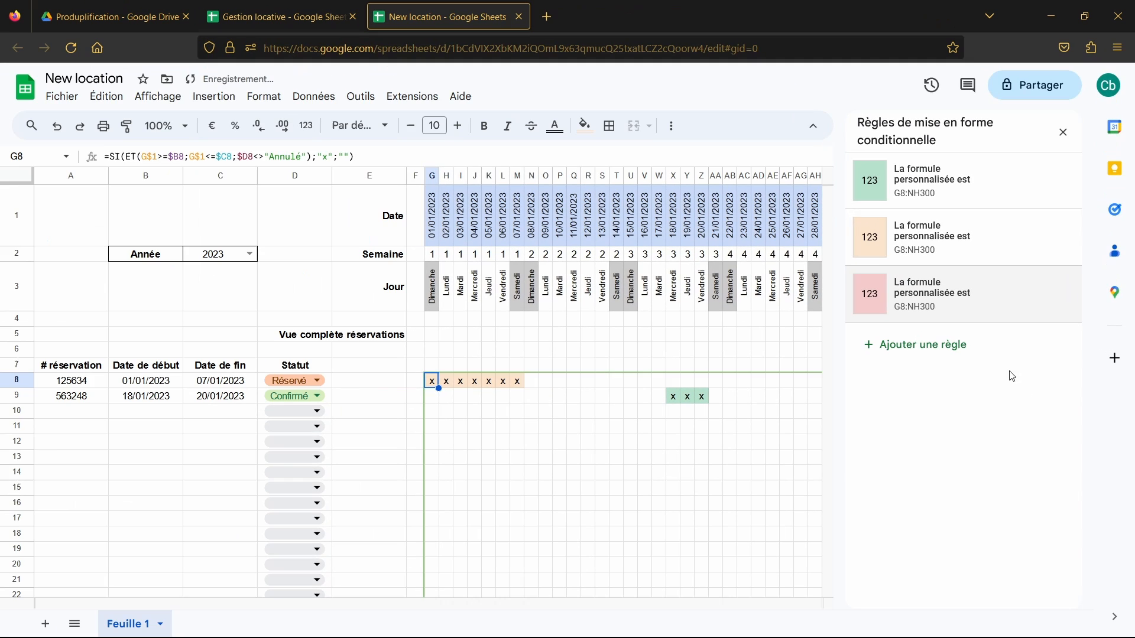
{"action": "left_click", "coordinate": [1066, 135]}
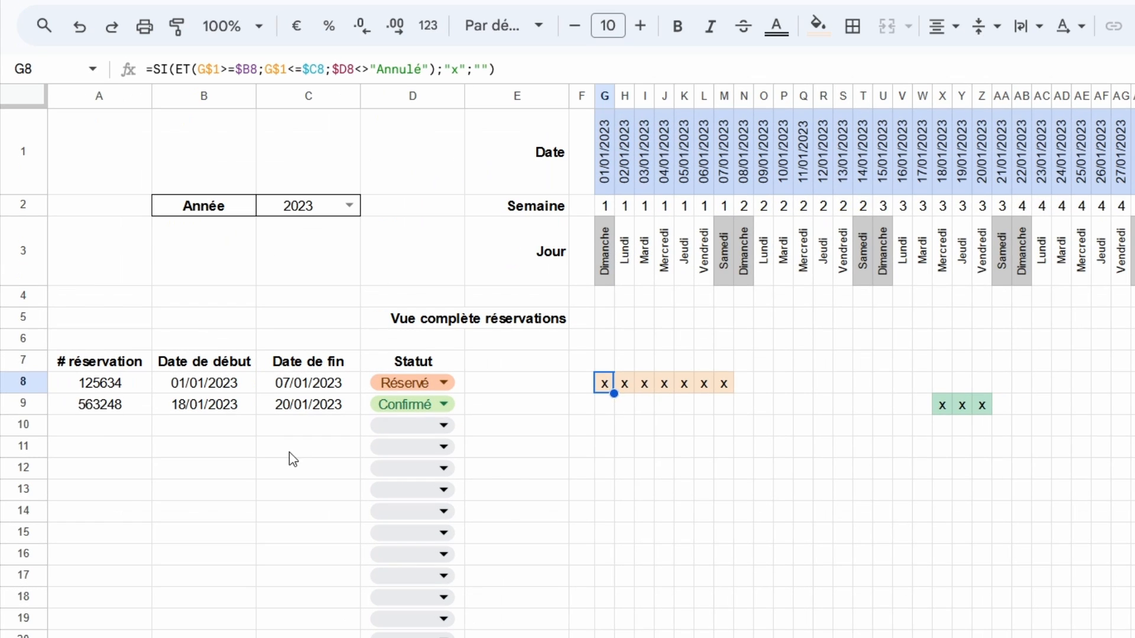
Start a third reservation in row 10 by entering its reservation number and the start date 24/01/2023
{"action": "left_click", "coordinate": [107, 428]}
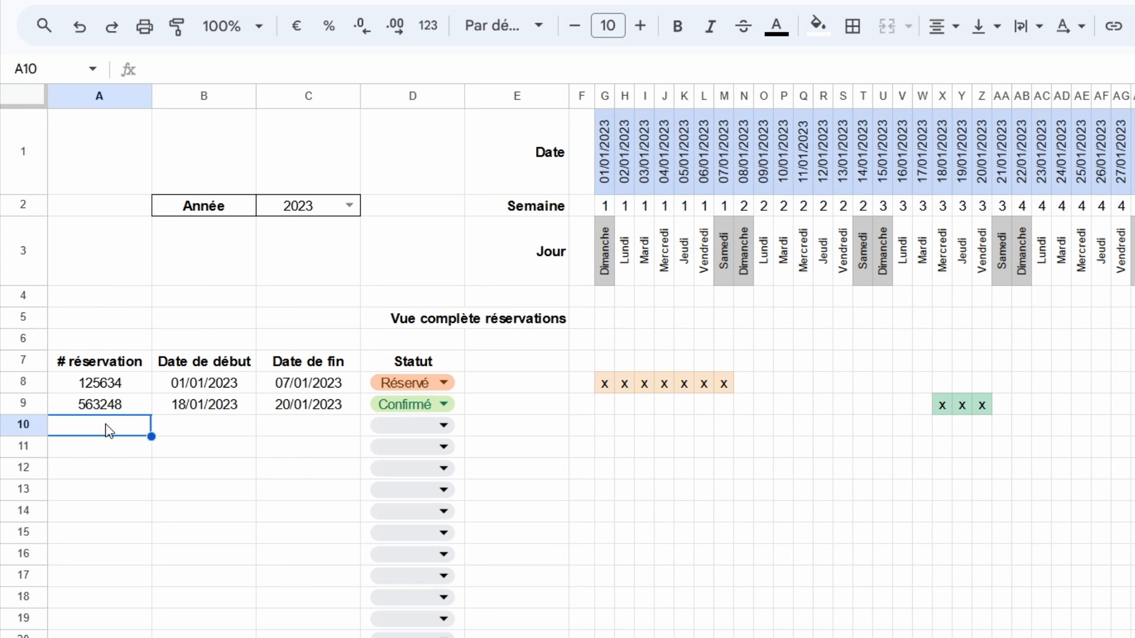
{"action": "type", "text": "698534"}
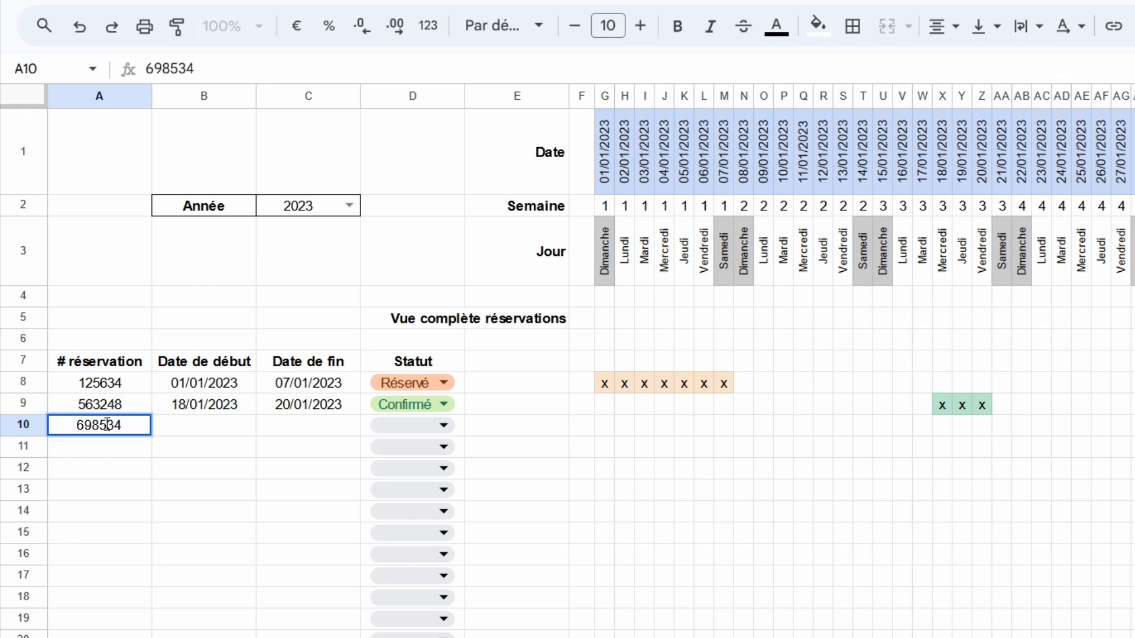
{"action": "key", "text": "Return"}
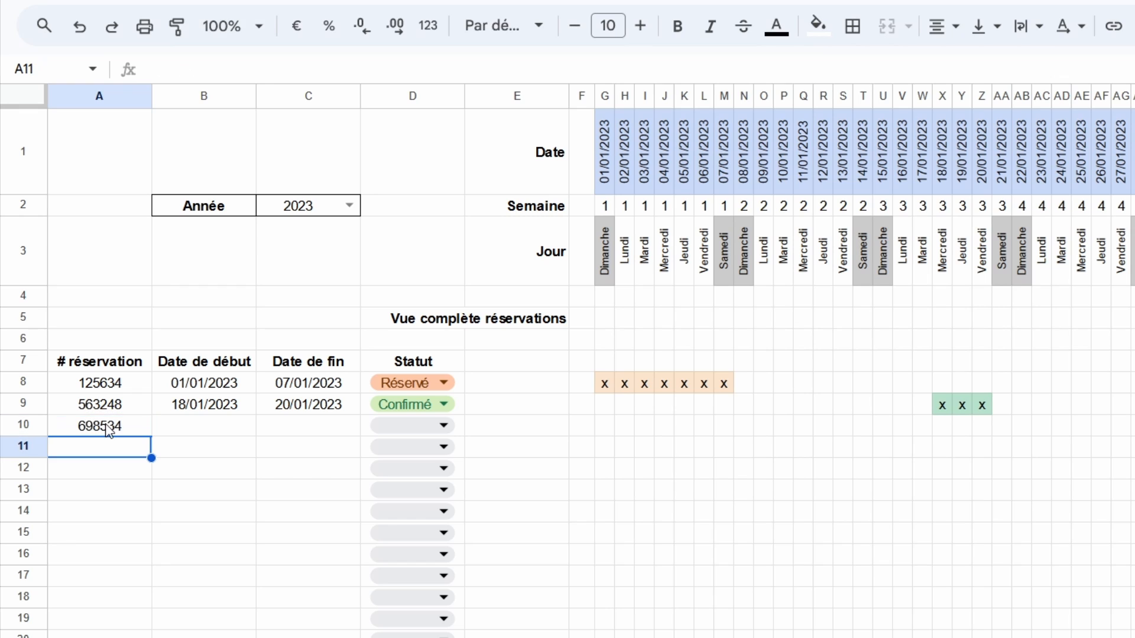
{"action": "left_click", "coordinate": [175, 418]}
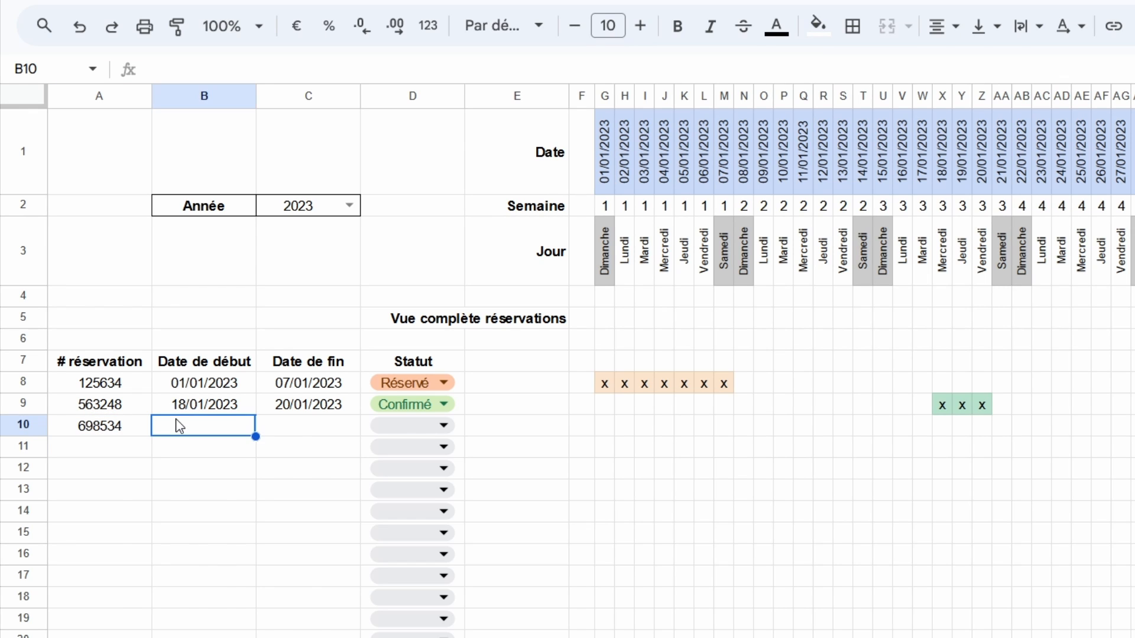
{"action": "double_click", "coordinate": [176, 418]}
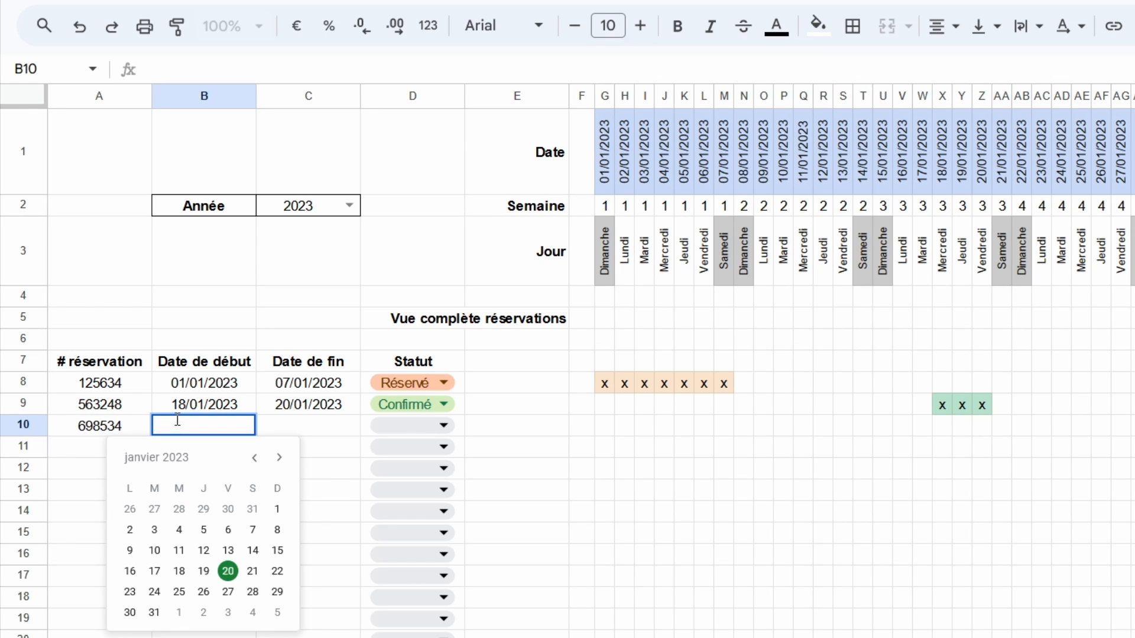
{"action": "left_click", "coordinate": [153, 592]}
Set the end date of the reservation in row 10 to 28/01/2023 and its status to Annulé
{"action": "left_click", "coordinate": [296, 427]}
{"action": "double_click", "coordinate": [298, 429]}
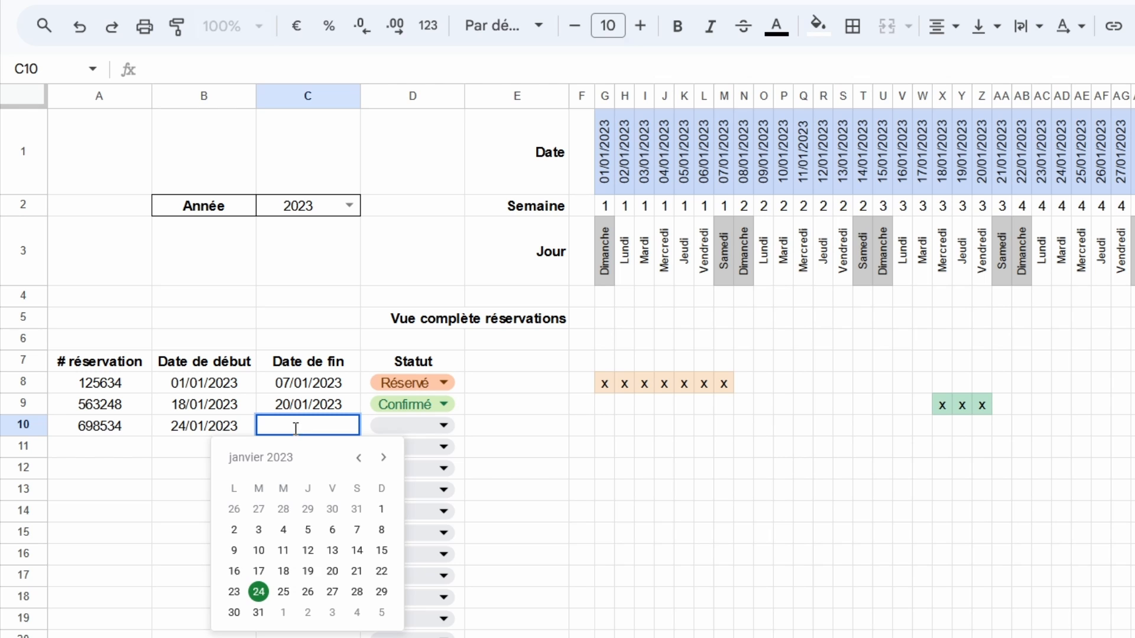
{"action": "left_click", "coordinate": [356, 592]}
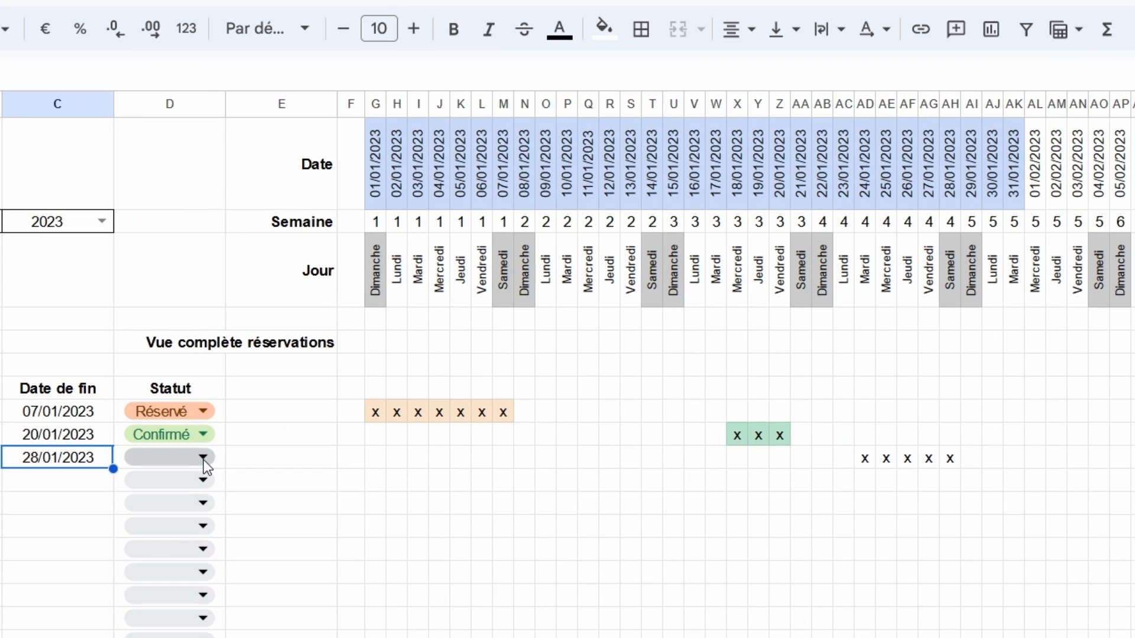
{"action": "left_click", "coordinate": [204, 460]}
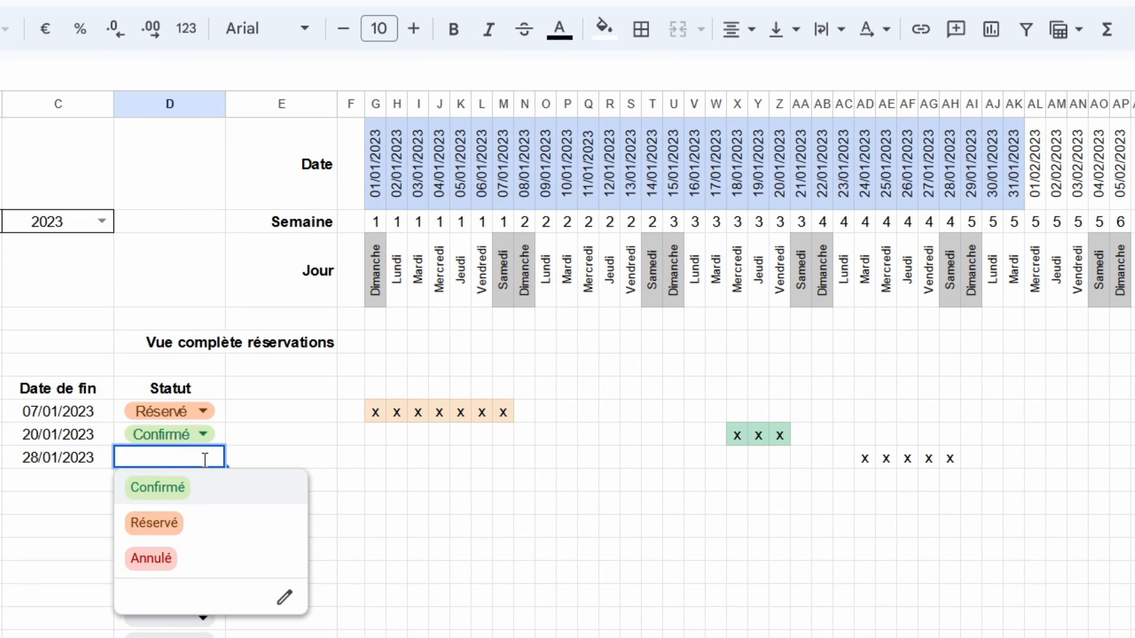
{"action": "left_click", "coordinate": [148, 558]}
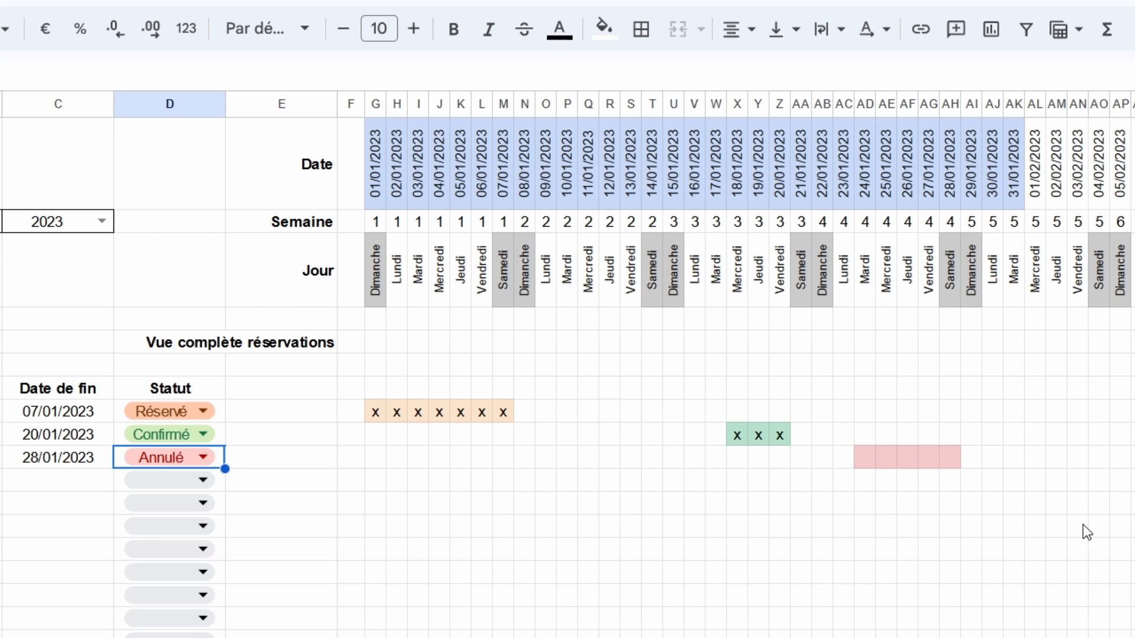
{"action": "left_click", "coordinate": [630, 549]}
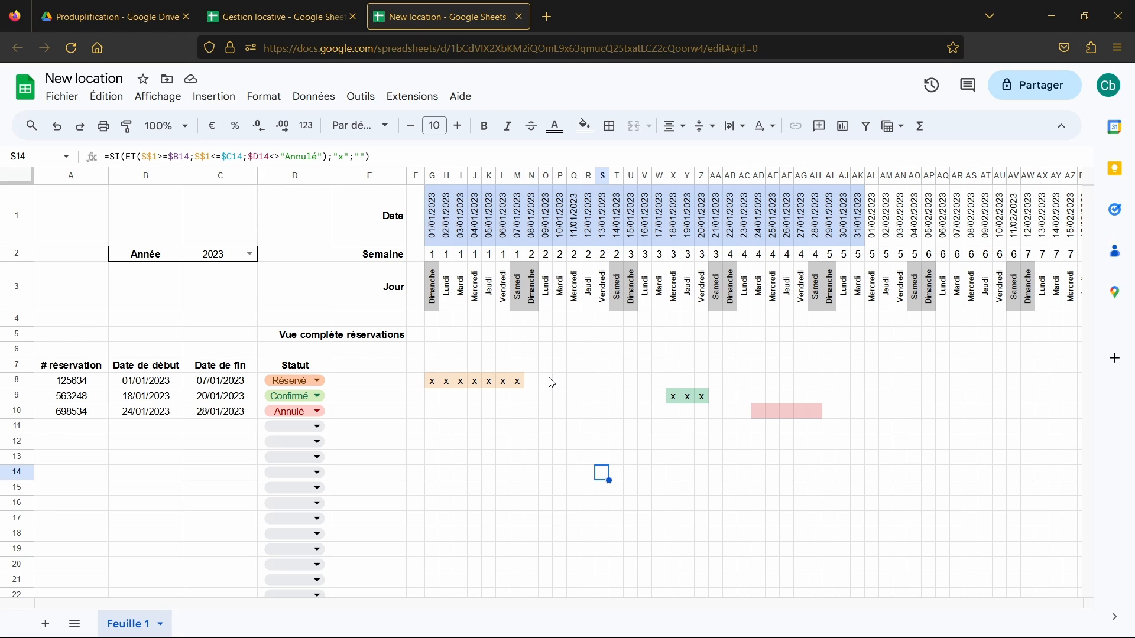
In cell G5, begin an SI formula whose test counts the x marks in the column with NB.SI(G8:G;"x")
{"action": "left_click", "coordinate": [434, 335]}
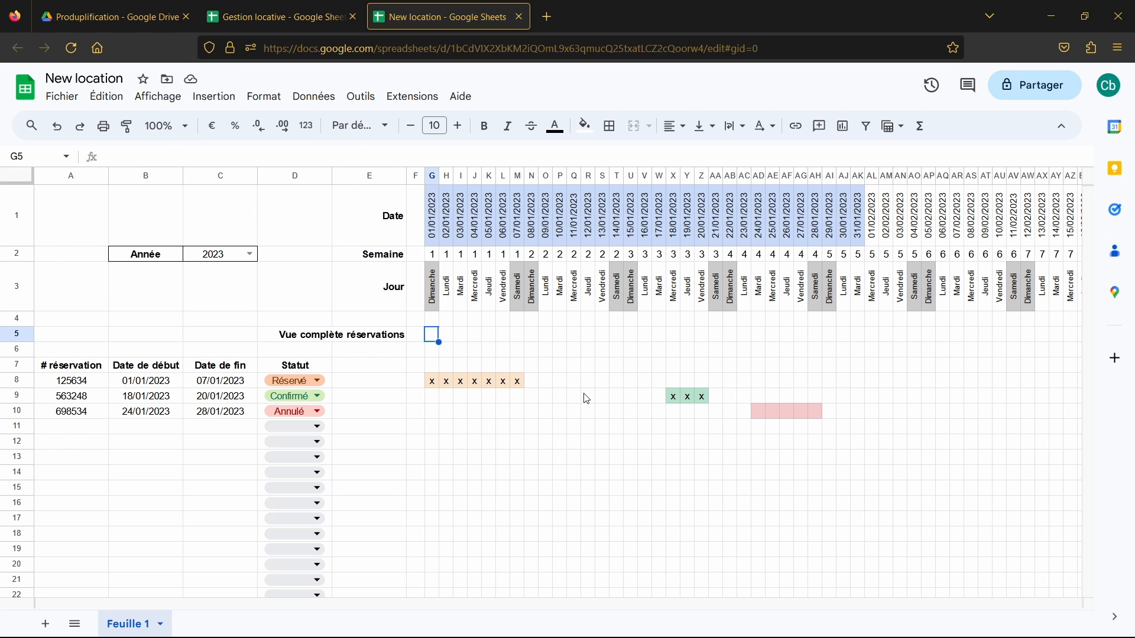
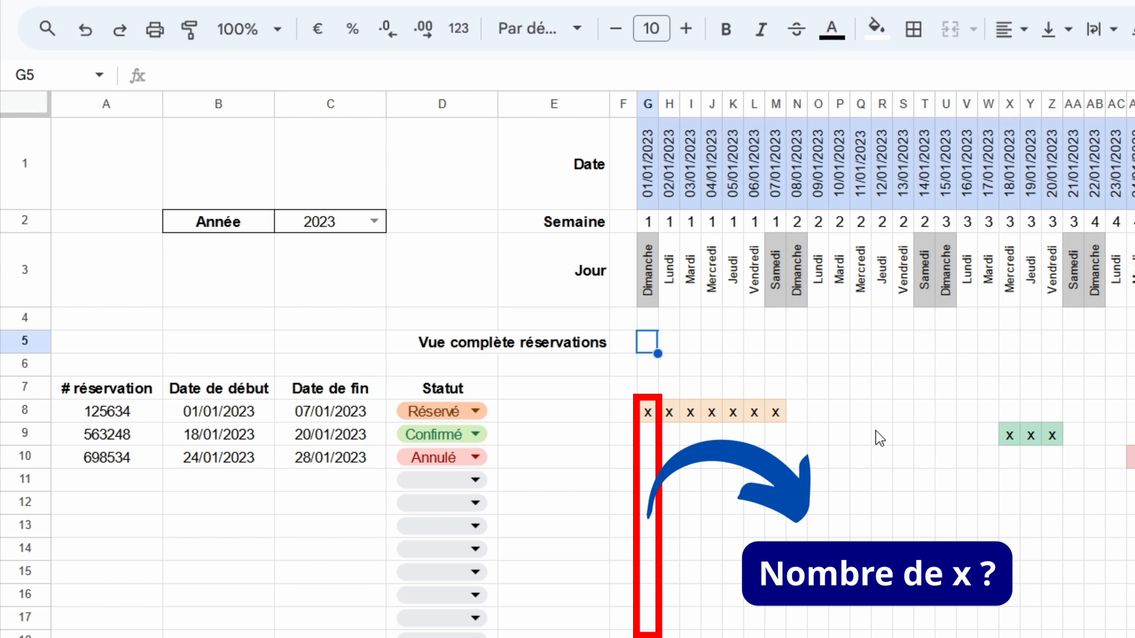
{"action": "type", "text": "=SI"}
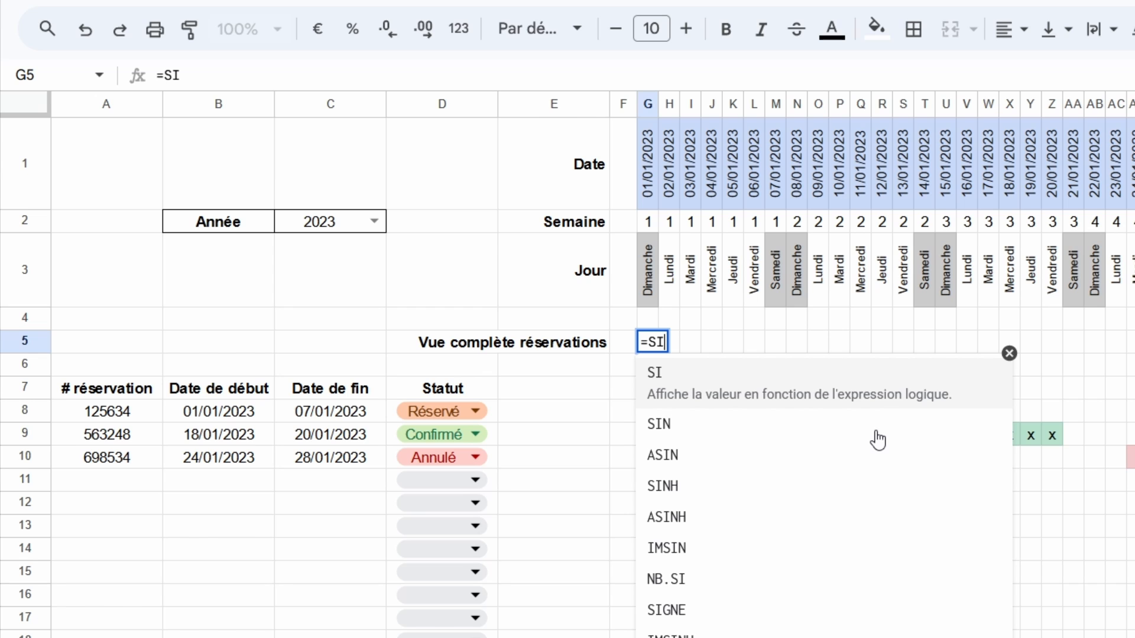
{"action": "type", "text": "("}
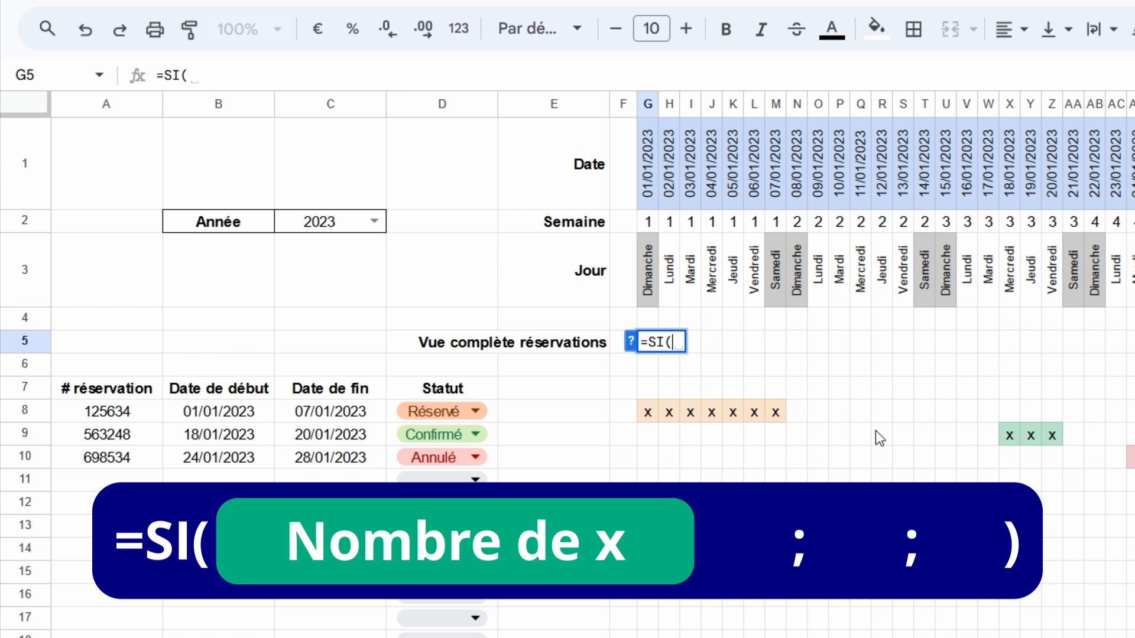
{"action": "type", "text": "NB.SI"}
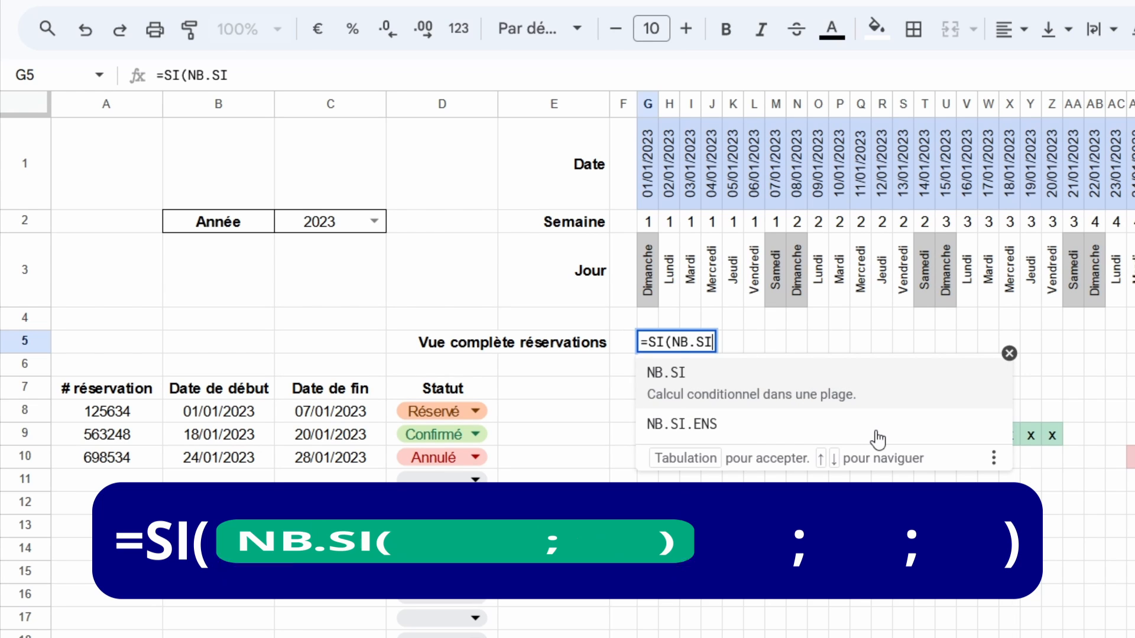
{"action": "type", "text": "("}
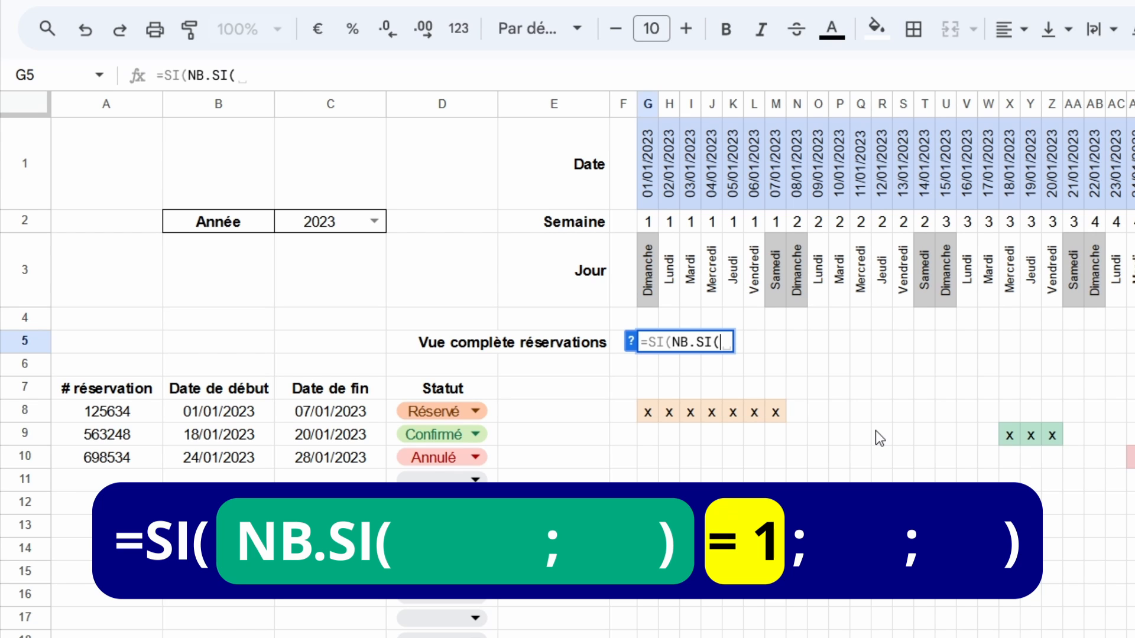
{"action": "type", "text": "G8"}
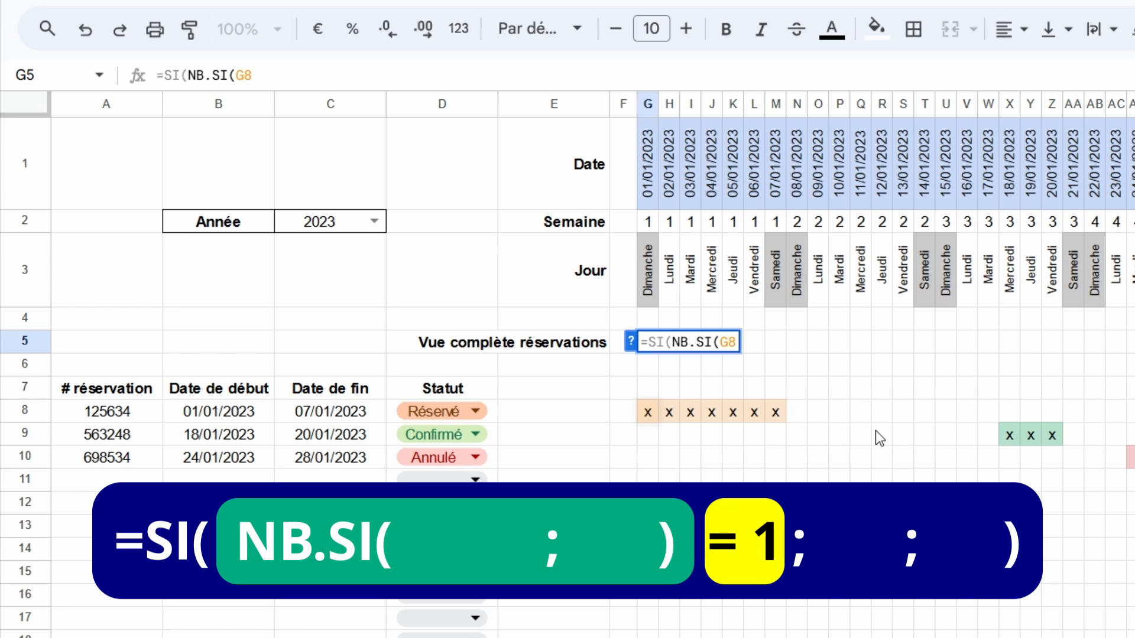
{"action": "type", "text": ":G"}
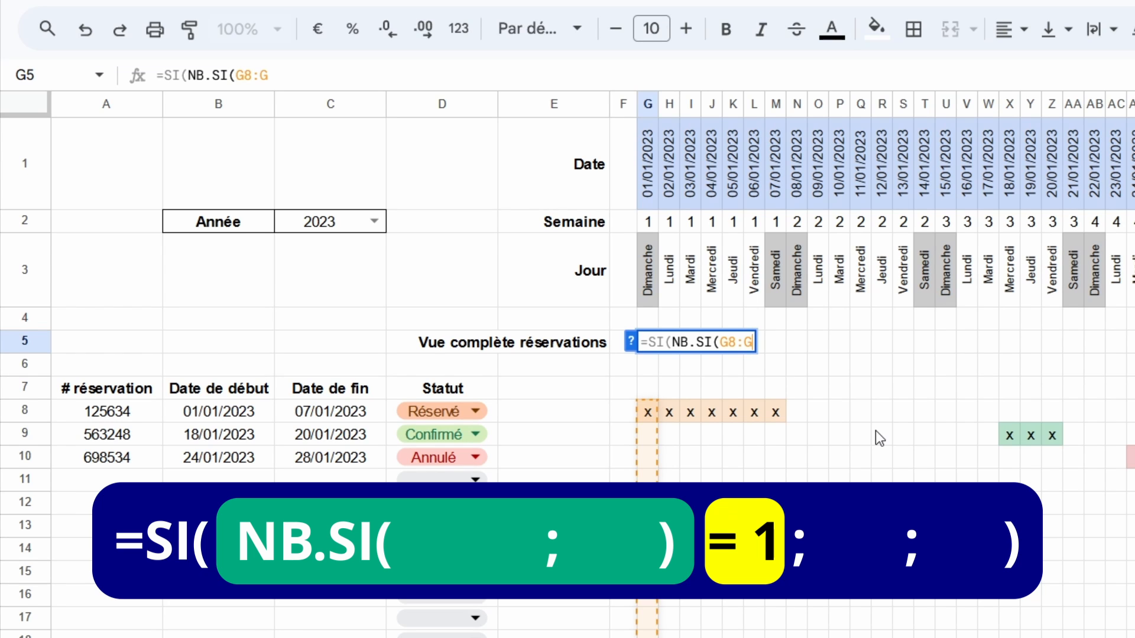
{"action": "type", "text": ";"}
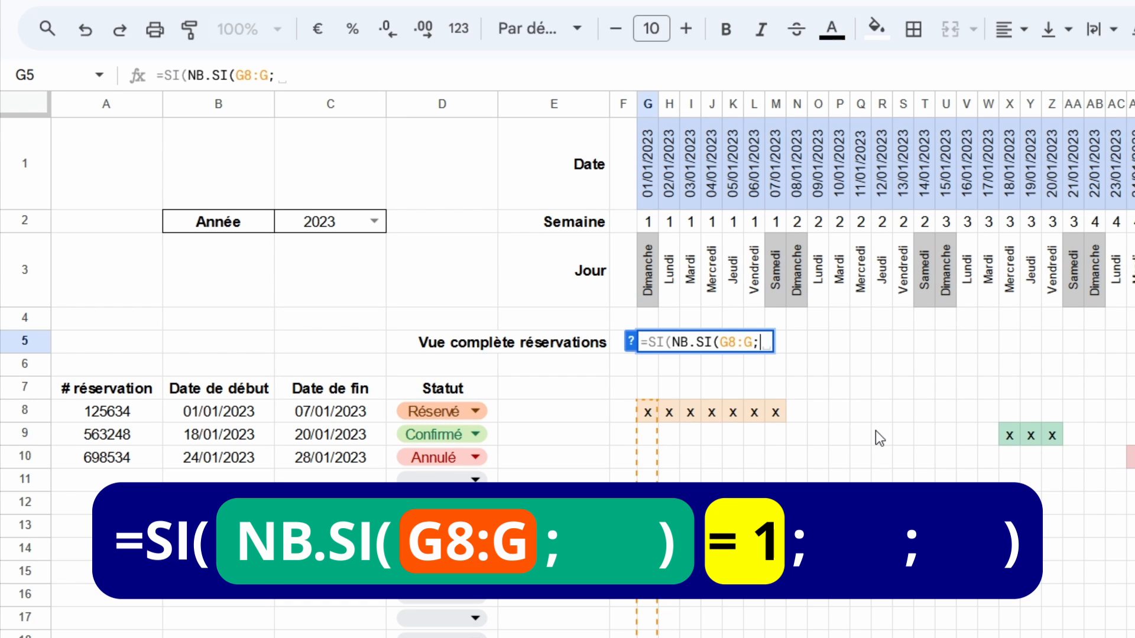
{"action": "type", "text": "\"x\""}
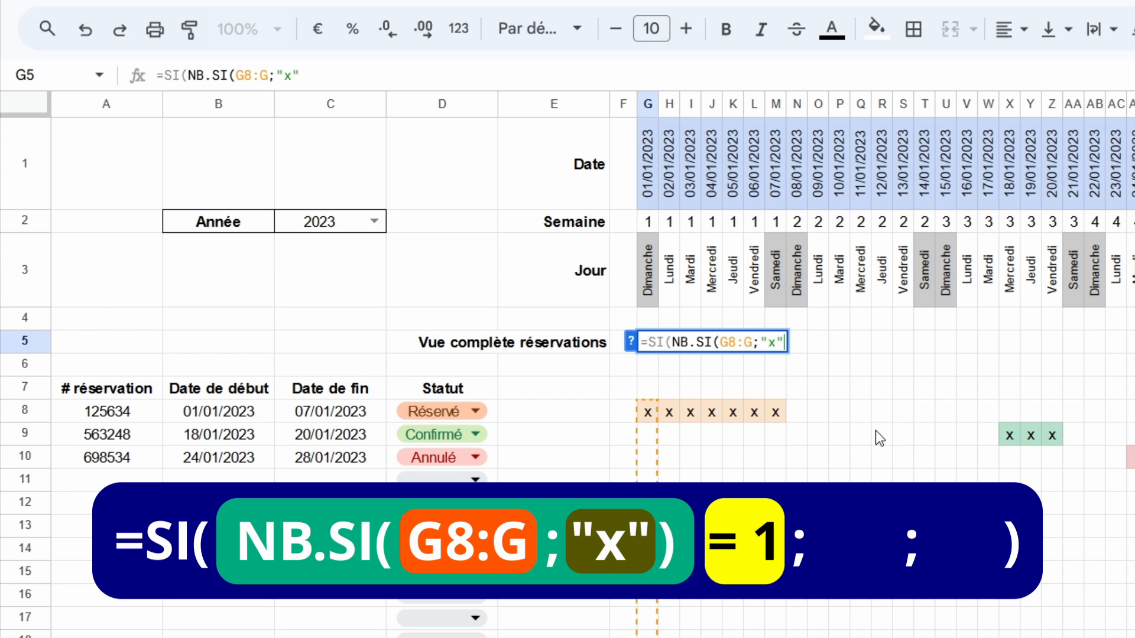
{"action": "type", "text": ")"}
Complete the G5 formula with =1;"x";"") so that it shows x for a count of one and empty text otherwise
{"action": "type", "text": "="}
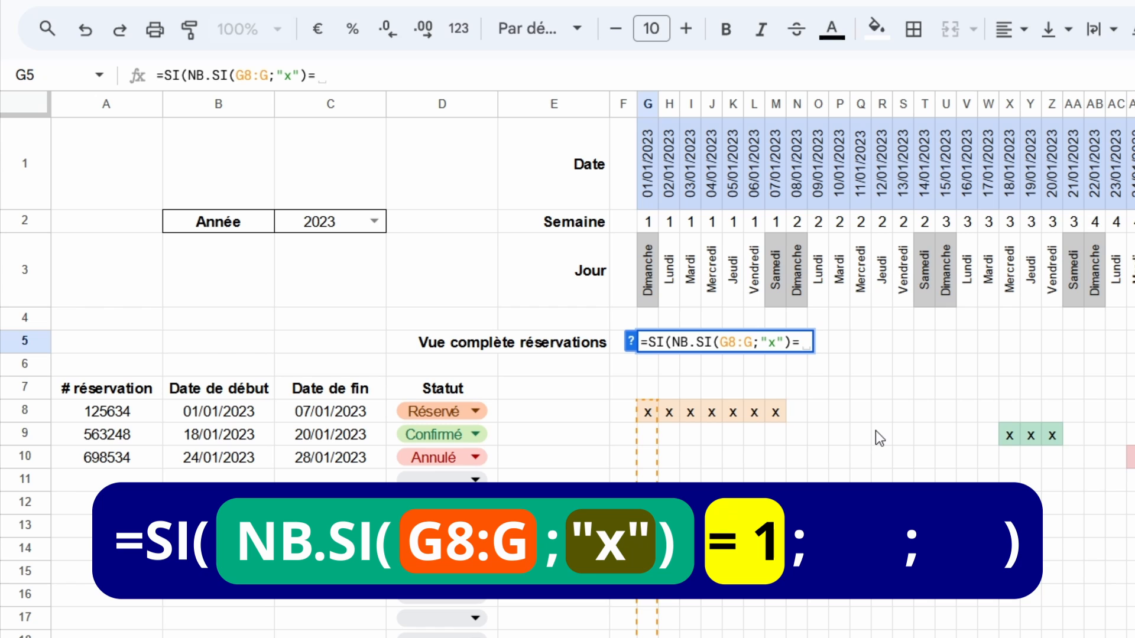
{"action": "type", "text": "1;"}
{"action": "type", "text": "\"x\""}
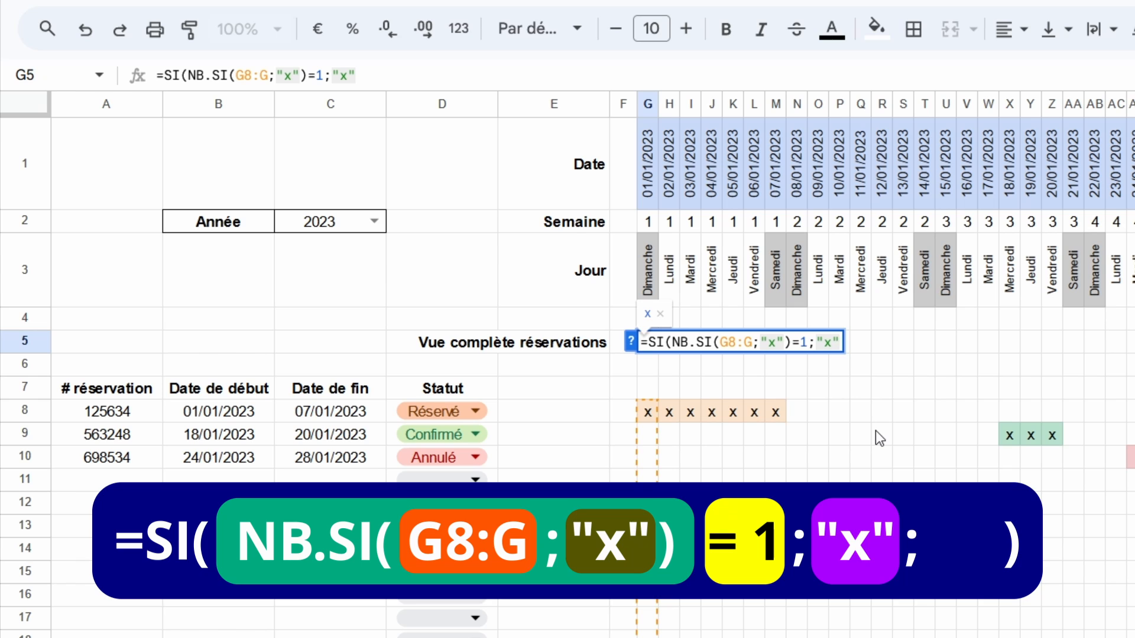
{"action": "type", "text": ";"}
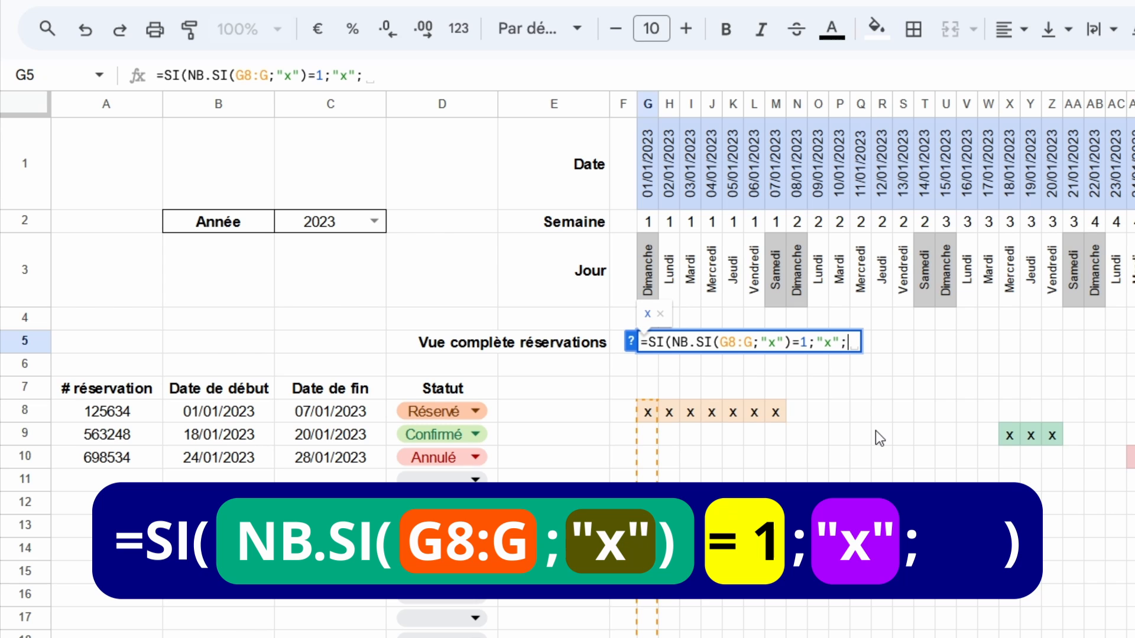
{"action": "type", "text": "\"\")"}
{"action": "key", "text": "Return"}
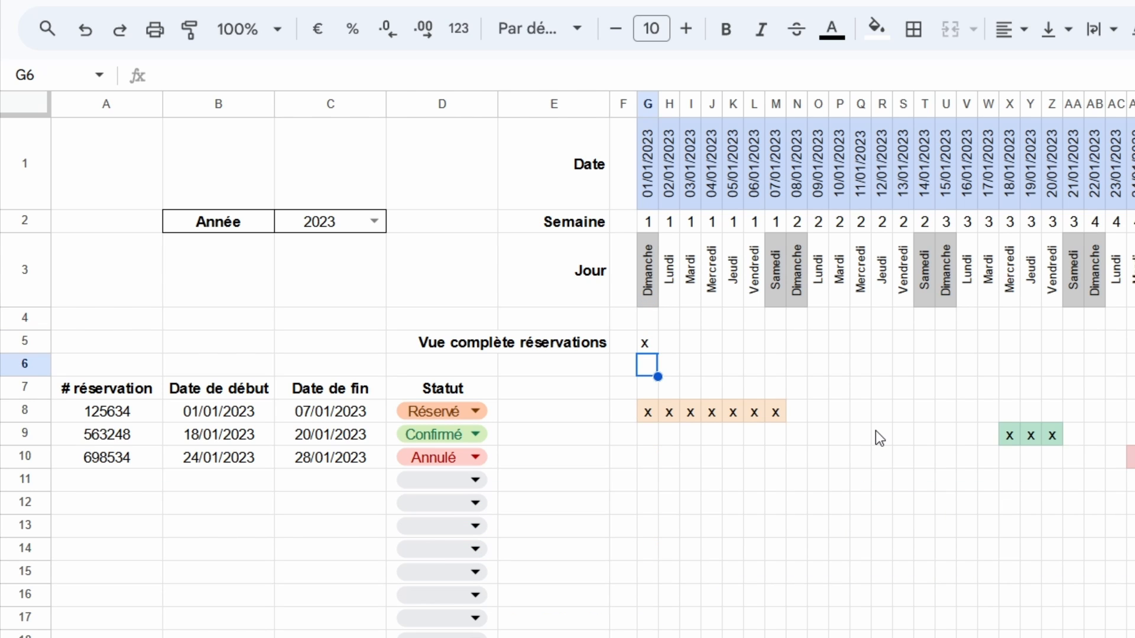
Centre the content of cell G5 horizontally and copy the cell
{"action": "left_click", "coordinate": [644, 342]}
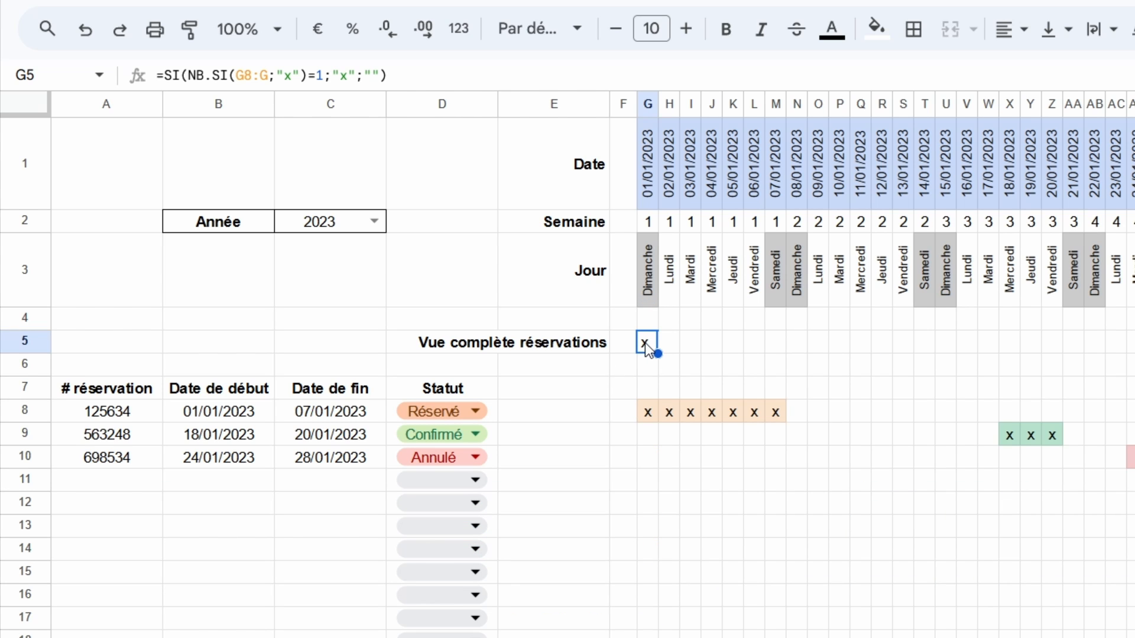
{"action": "key", "text": "ctrl+c"}
{"action": "left_click", "coordinate": [1023, 29]}
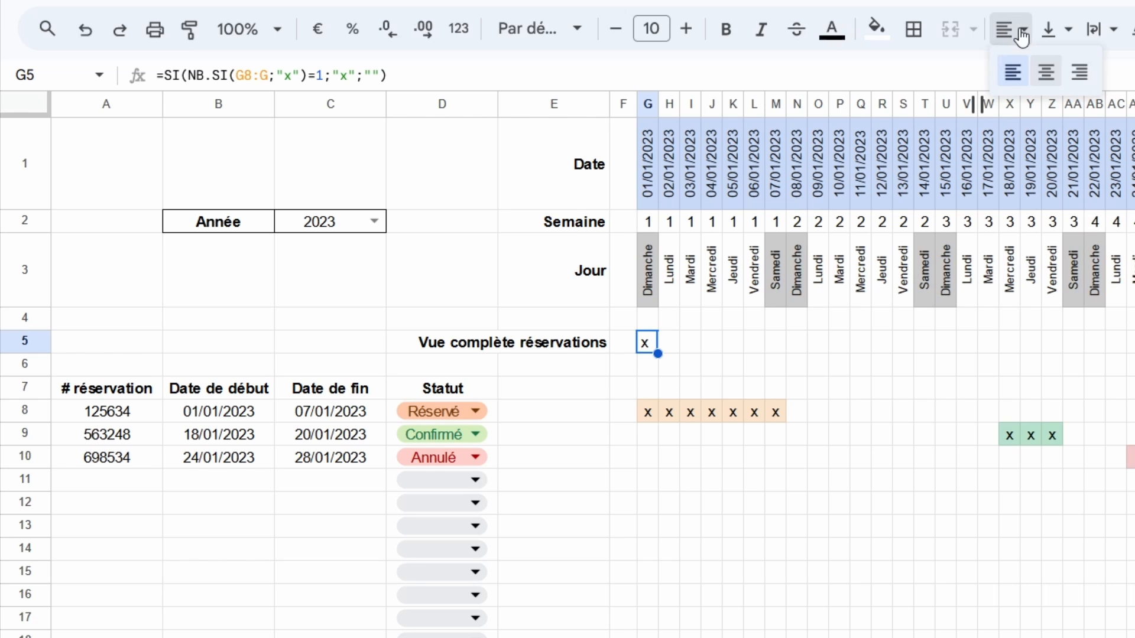
{"action": "left_click", "coordinate": [1044, 71]}
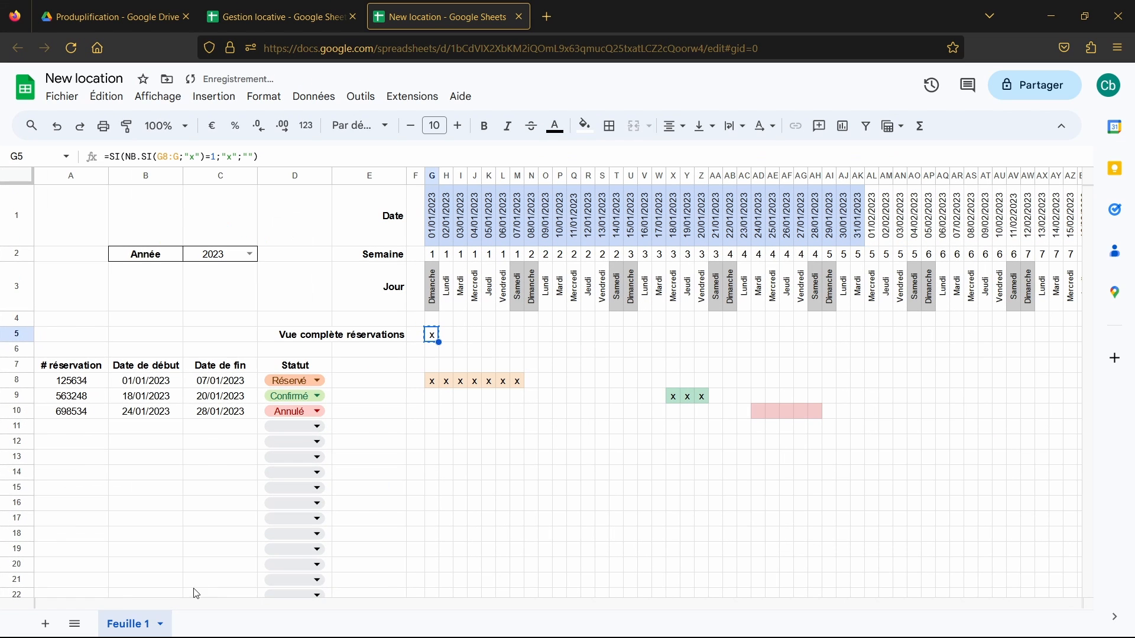
Paste the copied formula across row 5 from G5 to NH5, covering the whole year
{"action": "left_click_drag", "start_coordinate": [105, 604], "coordinate": [1061, 603]}
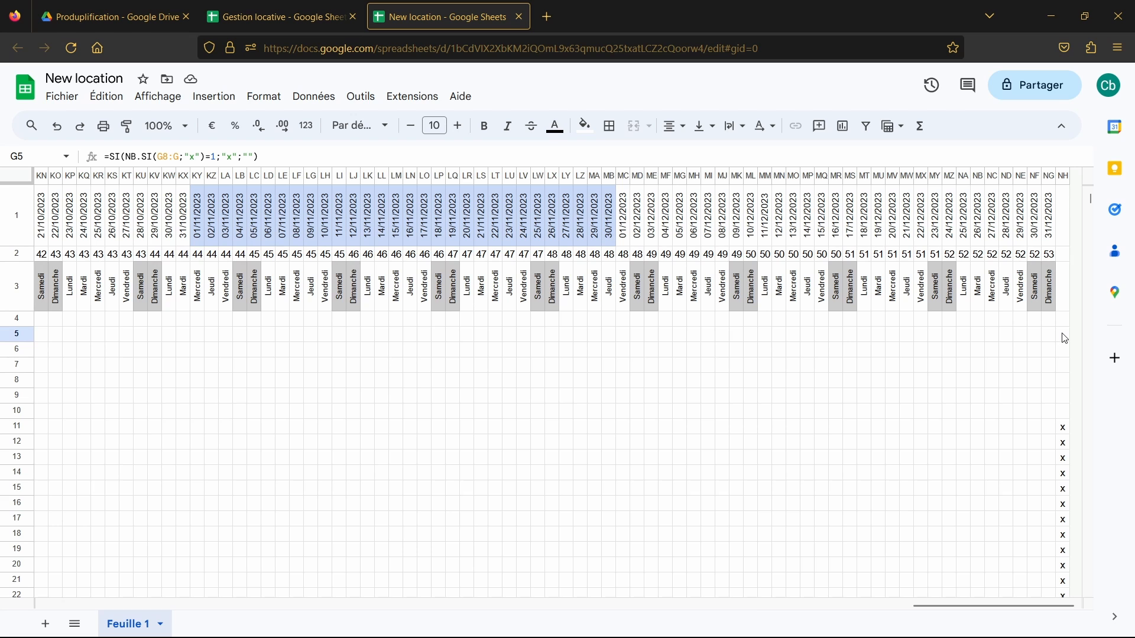
{"action": "left_click", "coordinate": [1064, 337], "text": "shift"}
{"action": "key", "text": "ctrl+v"}
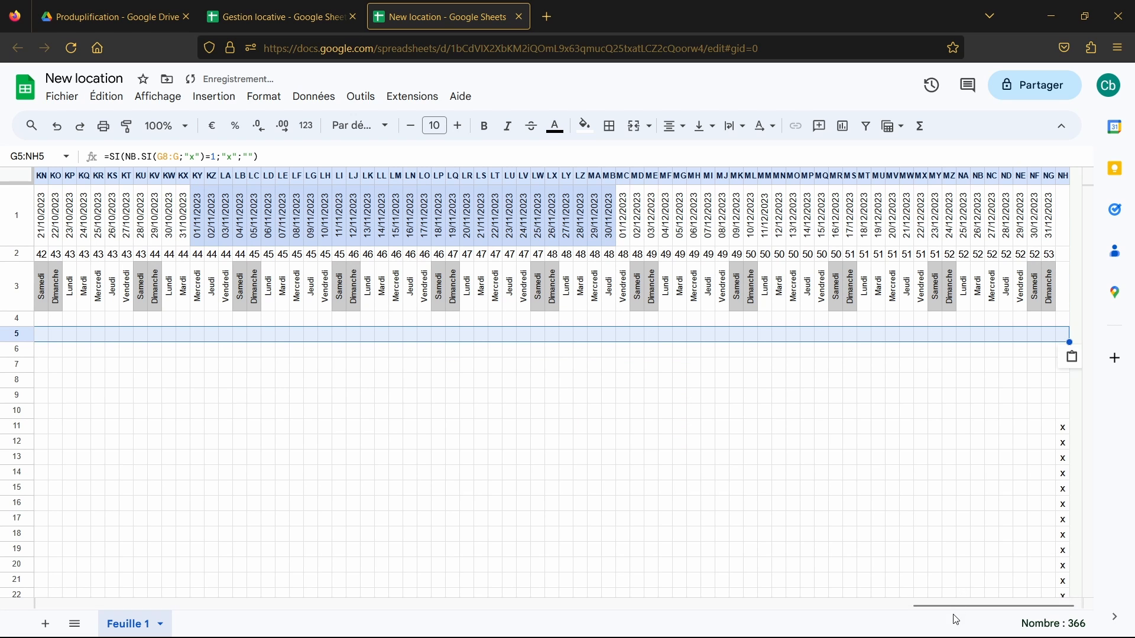
{"action": "left_click_drag", "start_coordinate": [956, 604], "coordinate": [53, 550]}
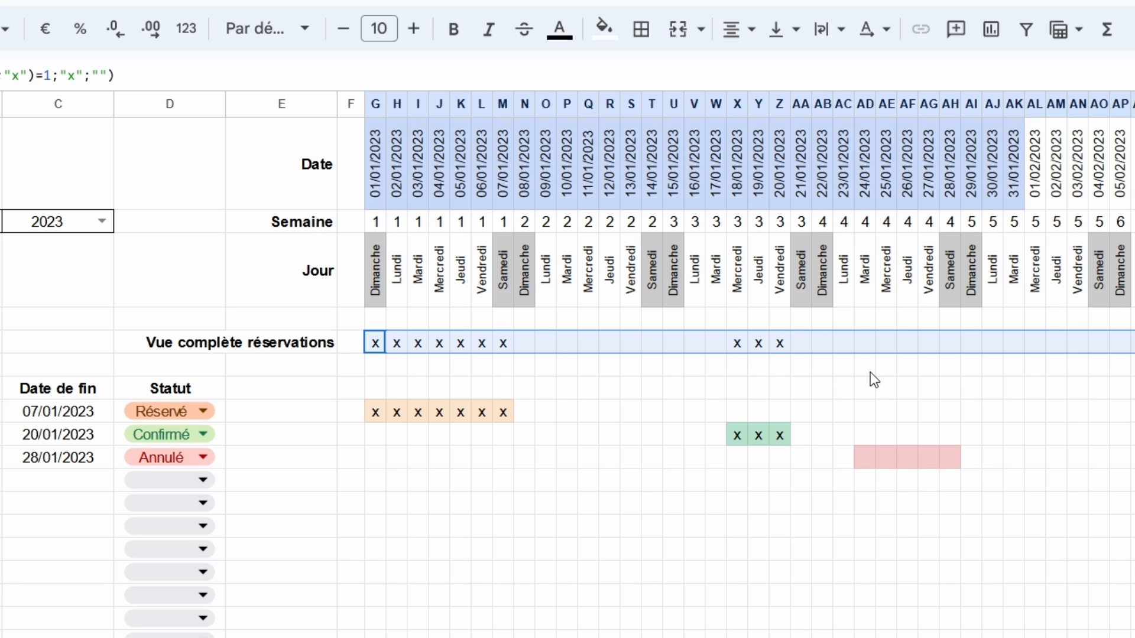
{"action": "left_click", "coordinate": [715, 526]}
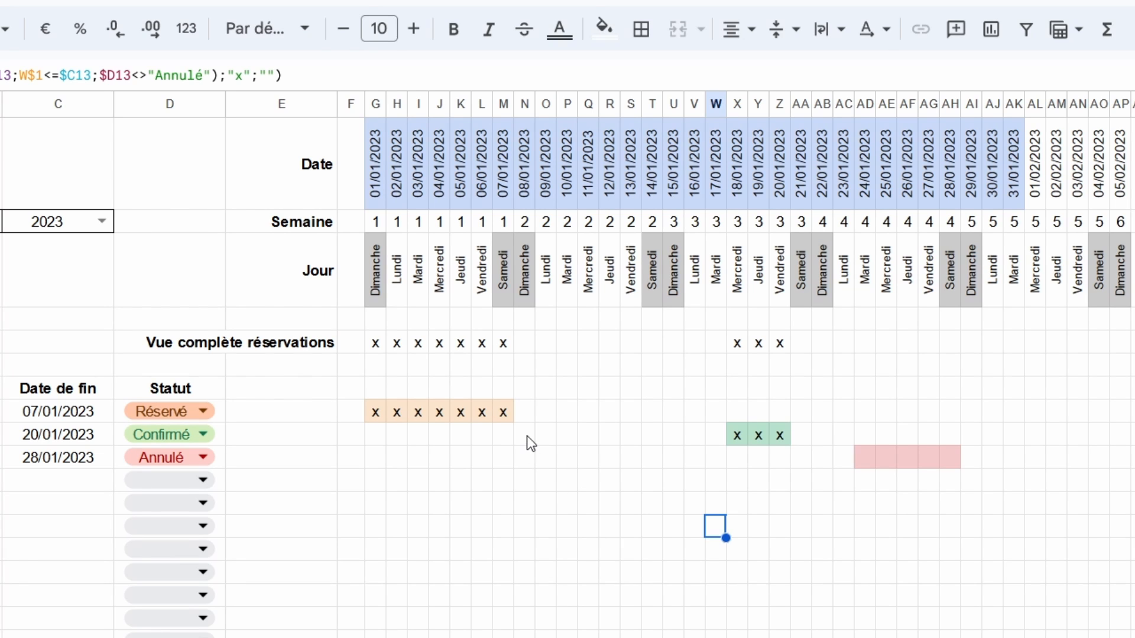
In the G5 formula, replace the final empty-text argument with a nested SI whose test starts with NB.SI(G8:G;"x")
{"action": "left_click", "coordinate": [377, 346]}
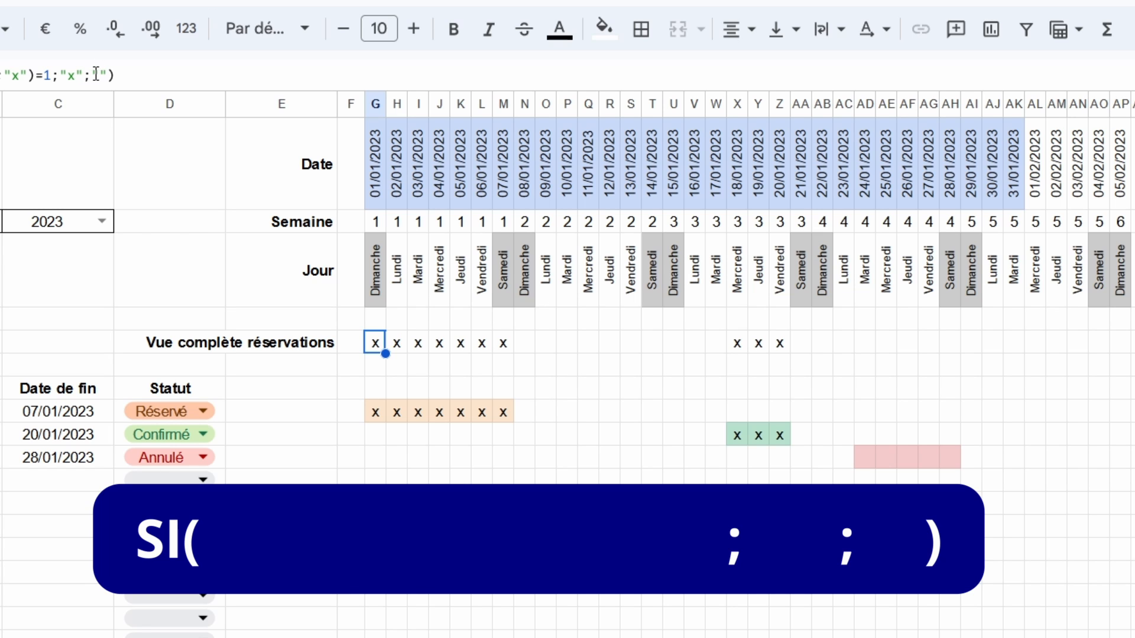
{"action": "left_click_drag", "start_coordinate": [91, 75], "coordinate": [113, 75]}
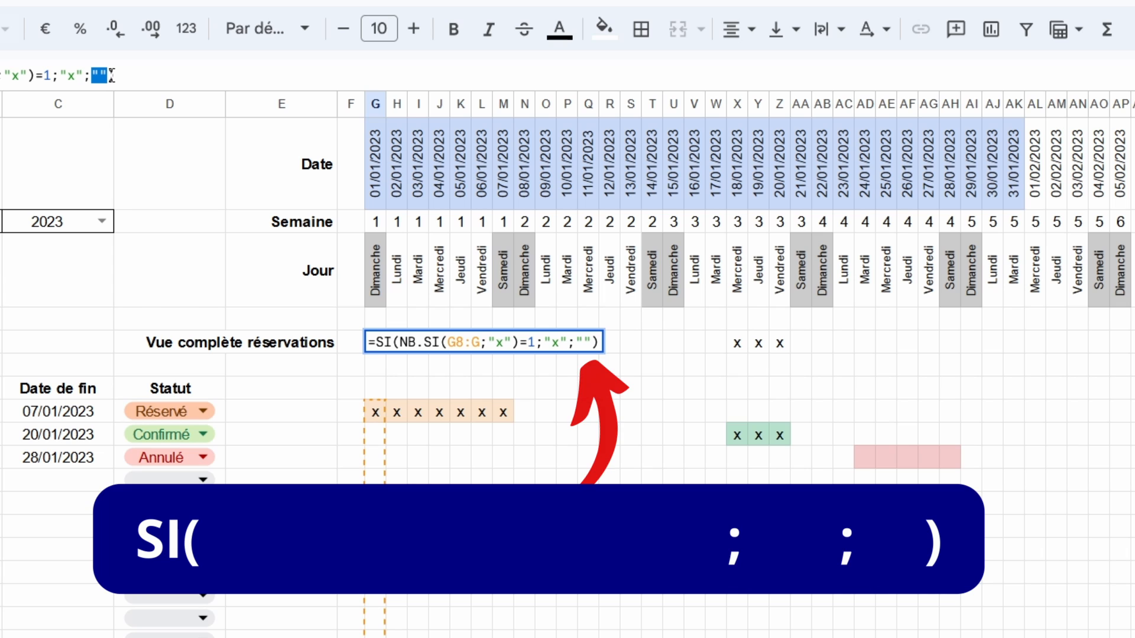
{"action": "type", "text": "SI"}
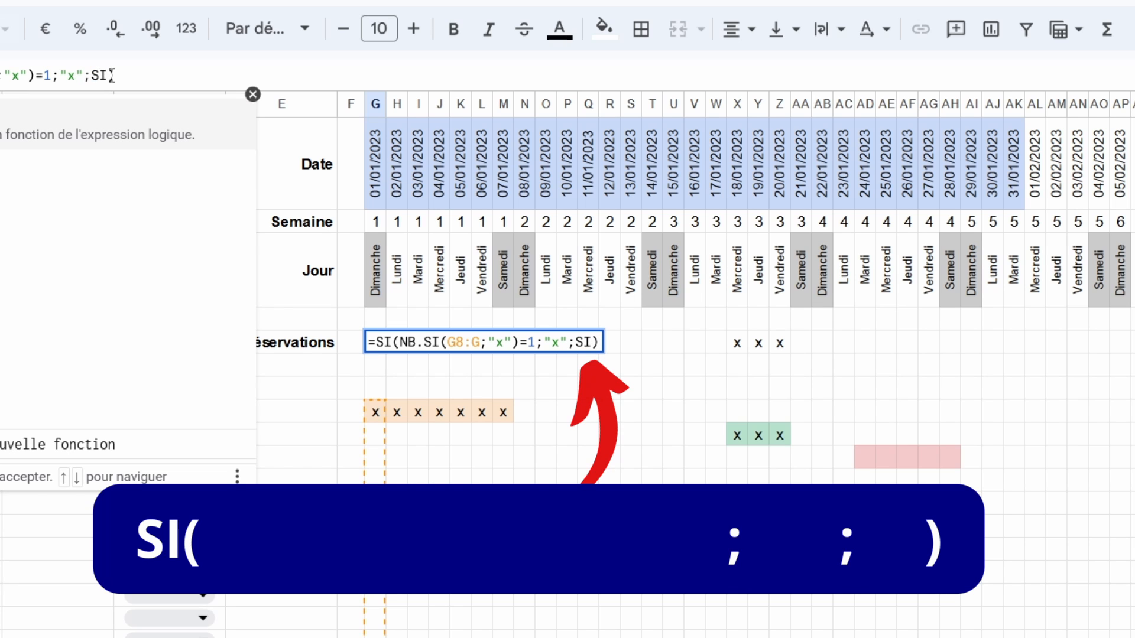
{"action": "type", "text": "("}
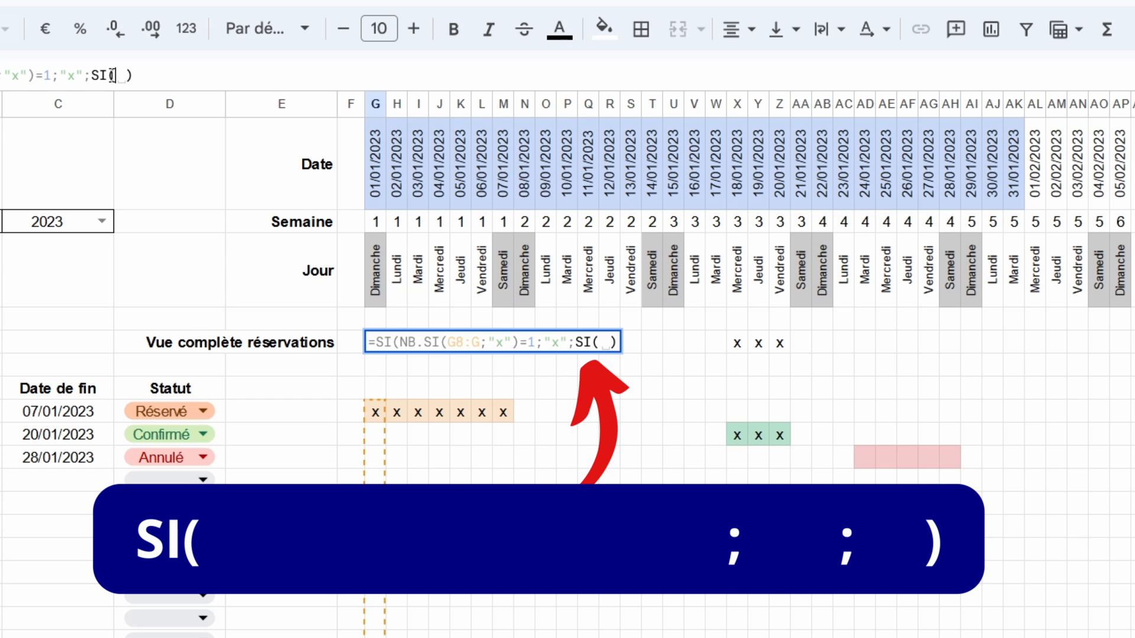
{"action": "type", "text": "NB"}
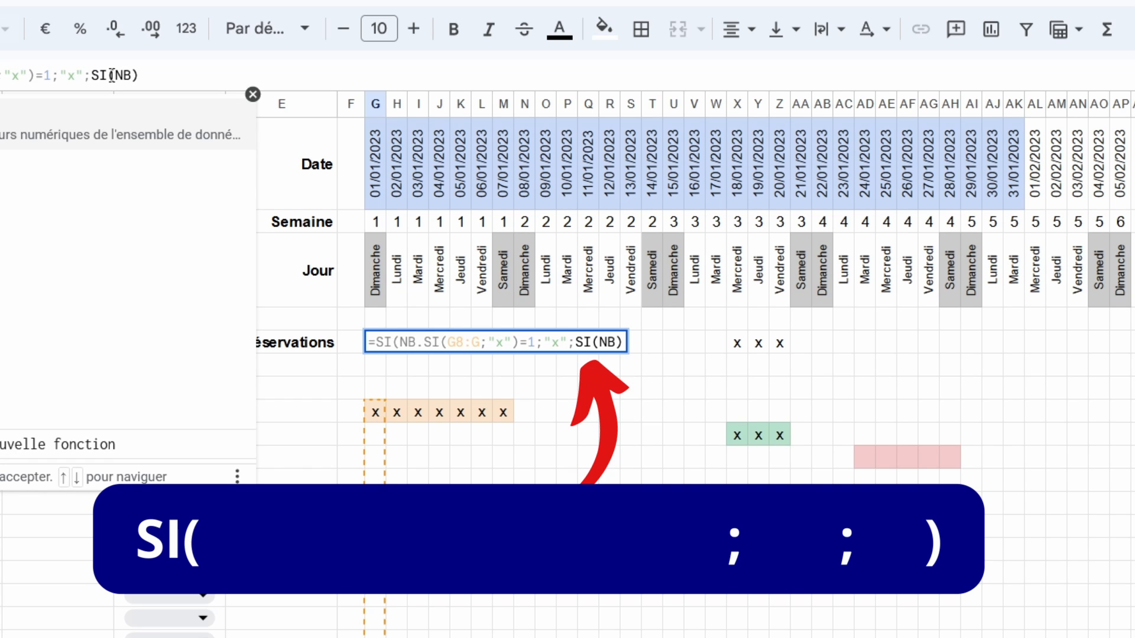
{"action": "type", "text": ".SI"}
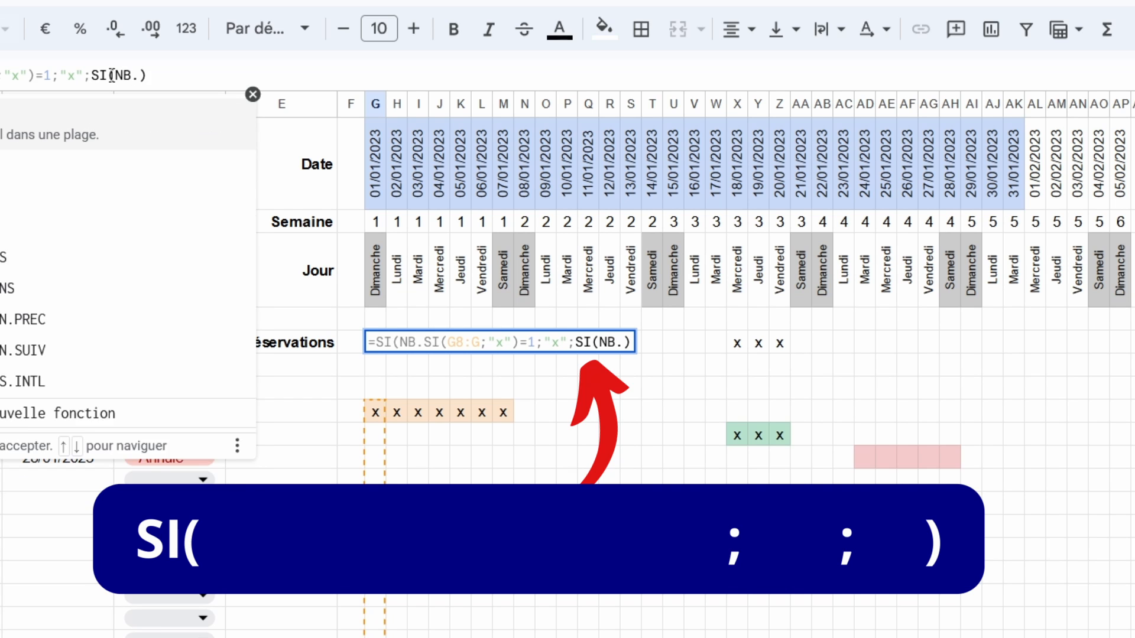
{"action": "type", "text": "(G"}
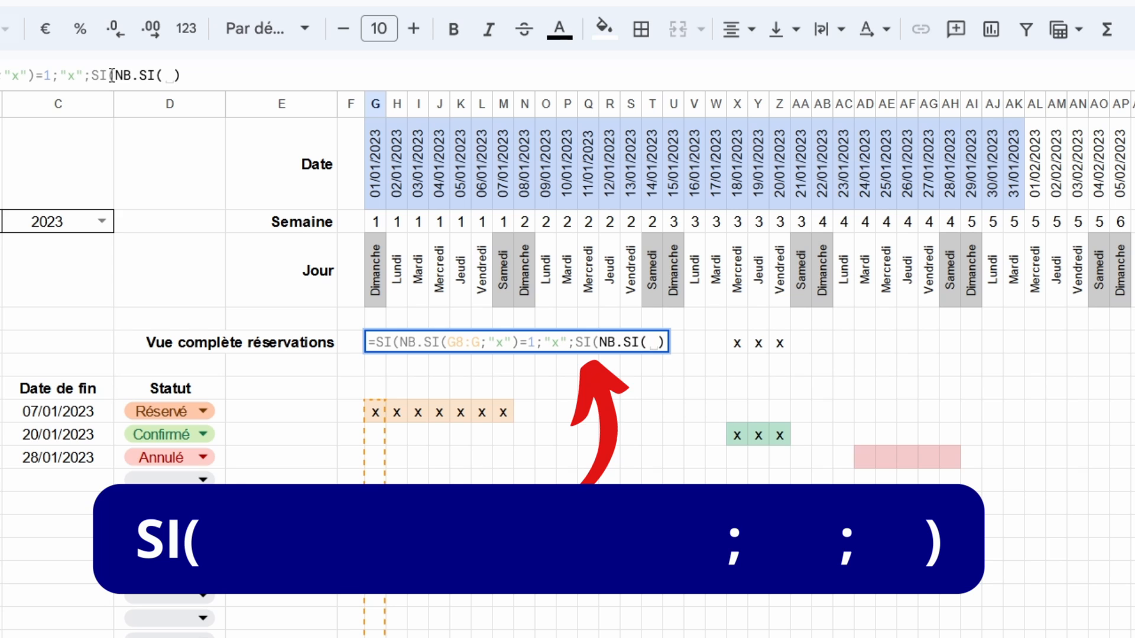
{"action": "type", "text": "8:"}
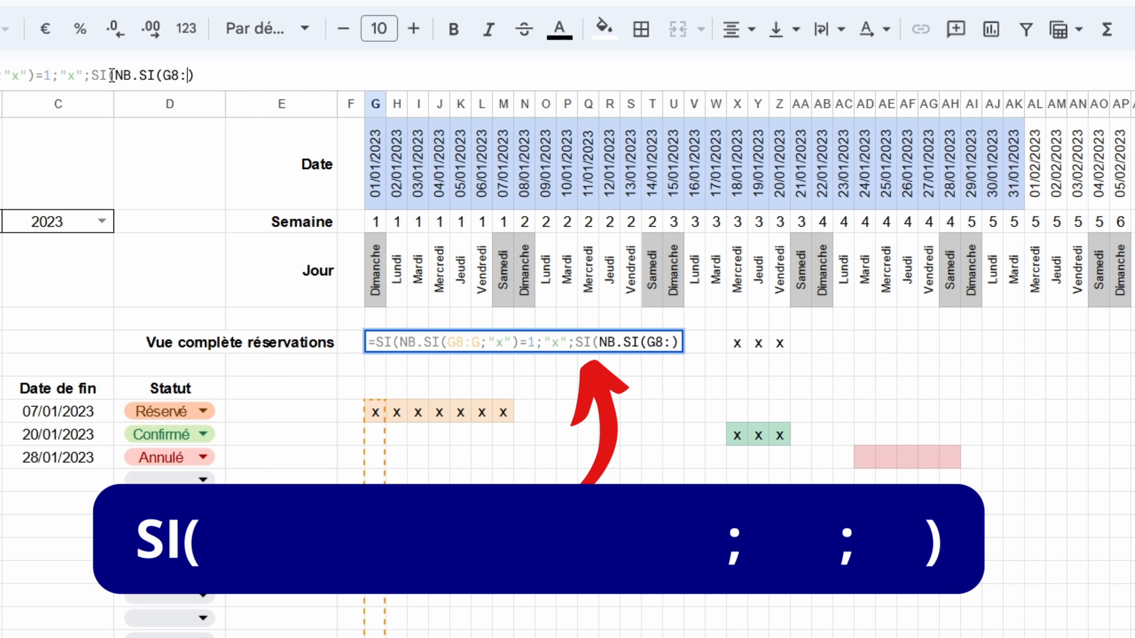
{"action": "type", "text": "G"}
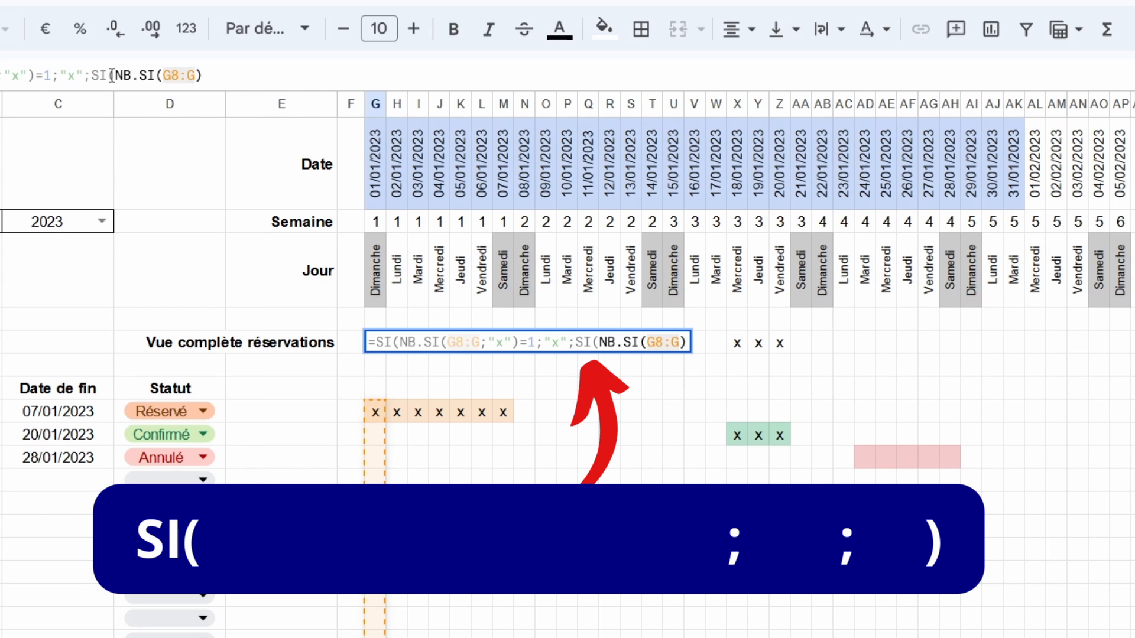
{"action": "type", "text": ";\"x"}
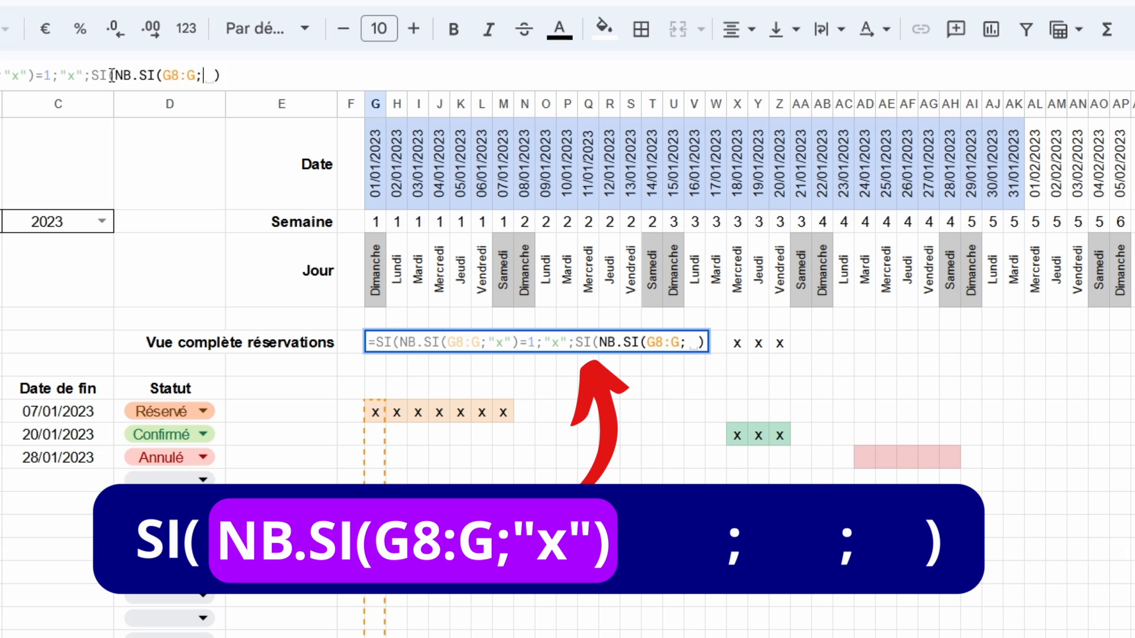
{"action": "type", "text": "\")"}
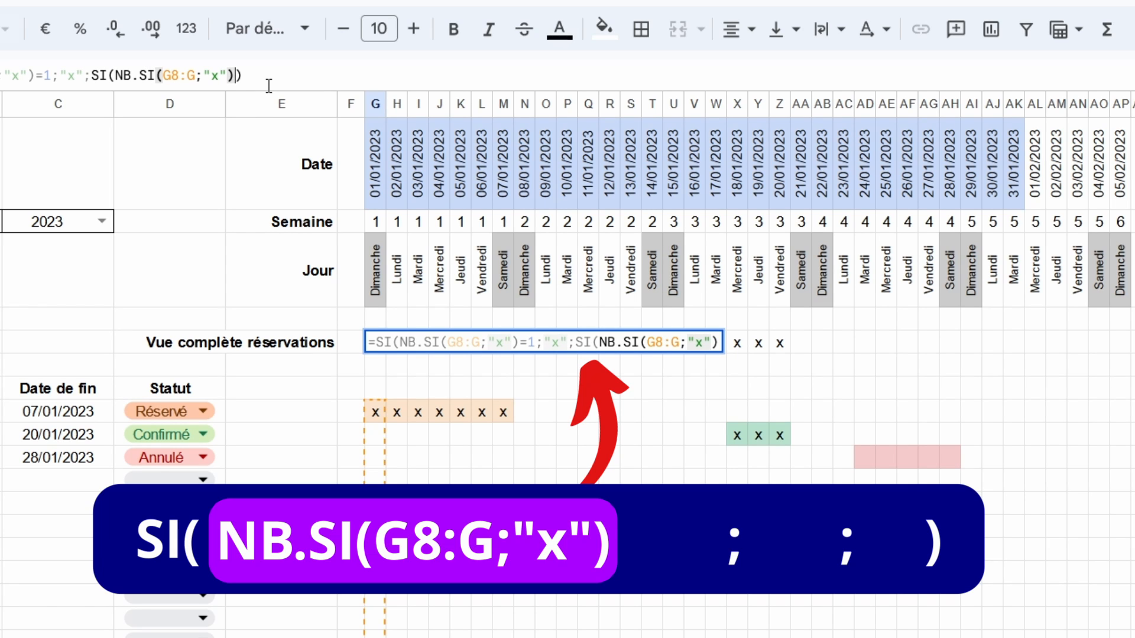
Complete the nested SI in G5 with >1;"-";"") so that it returns a dash for counts above one and empty text otherwise
{"action": "type", "text": "> "}
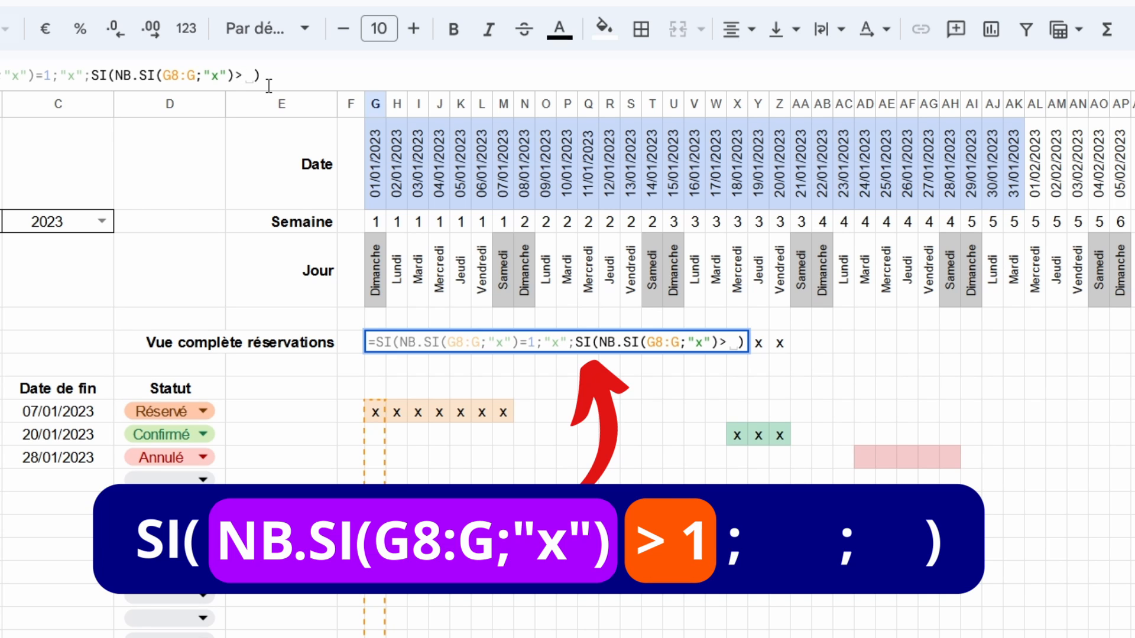
{"action": "type", "text": "1"}
{"action": "type", "text": ";\""}
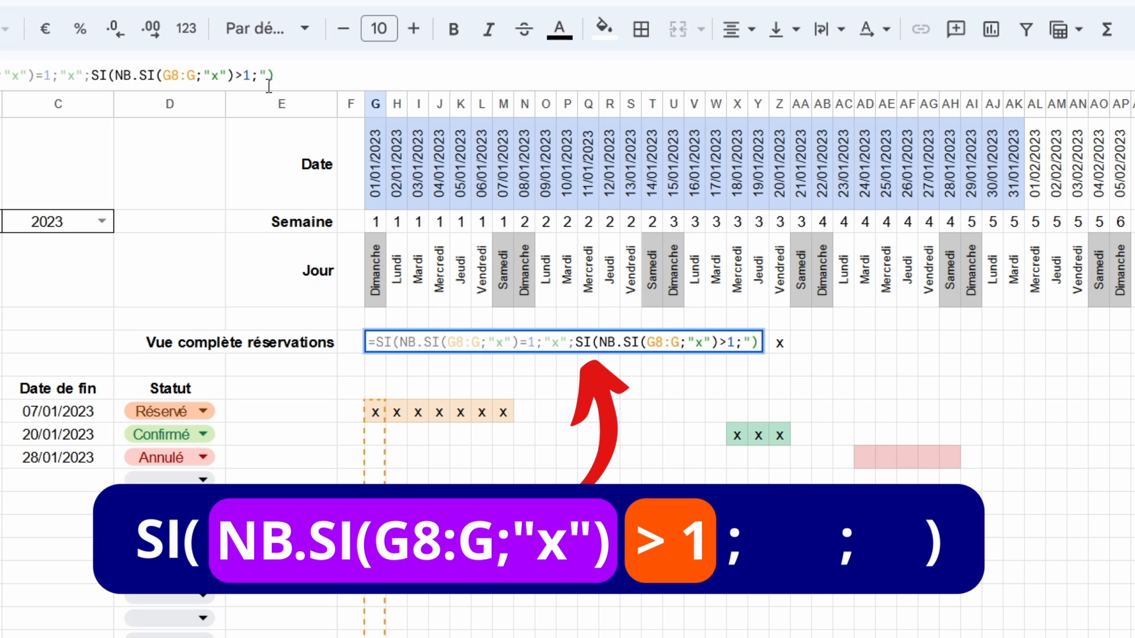
{"action": "type", "text": "-\""}
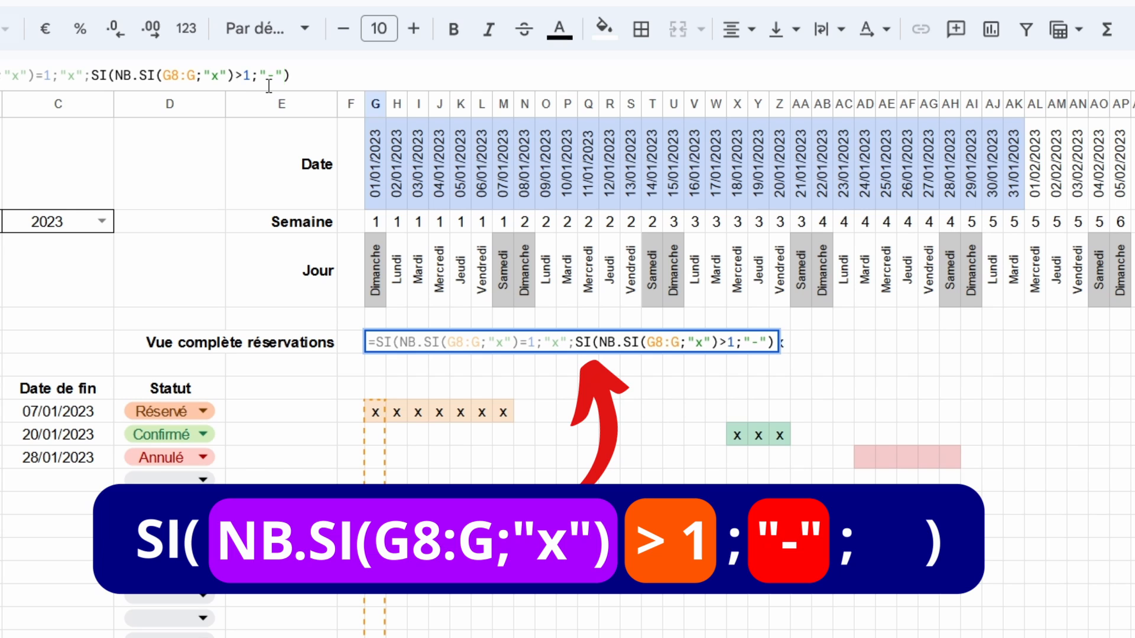
{"action": "type", "text": ";"}
{"action": "type", "text": "\"\")"}
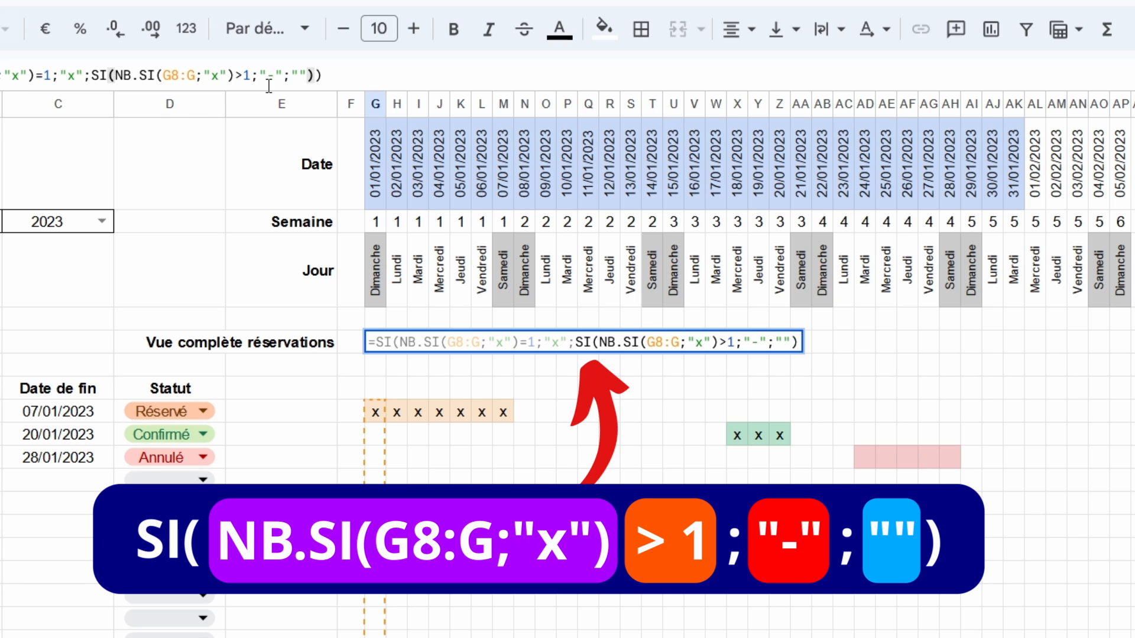
{"action": "key", "text": "Return"}
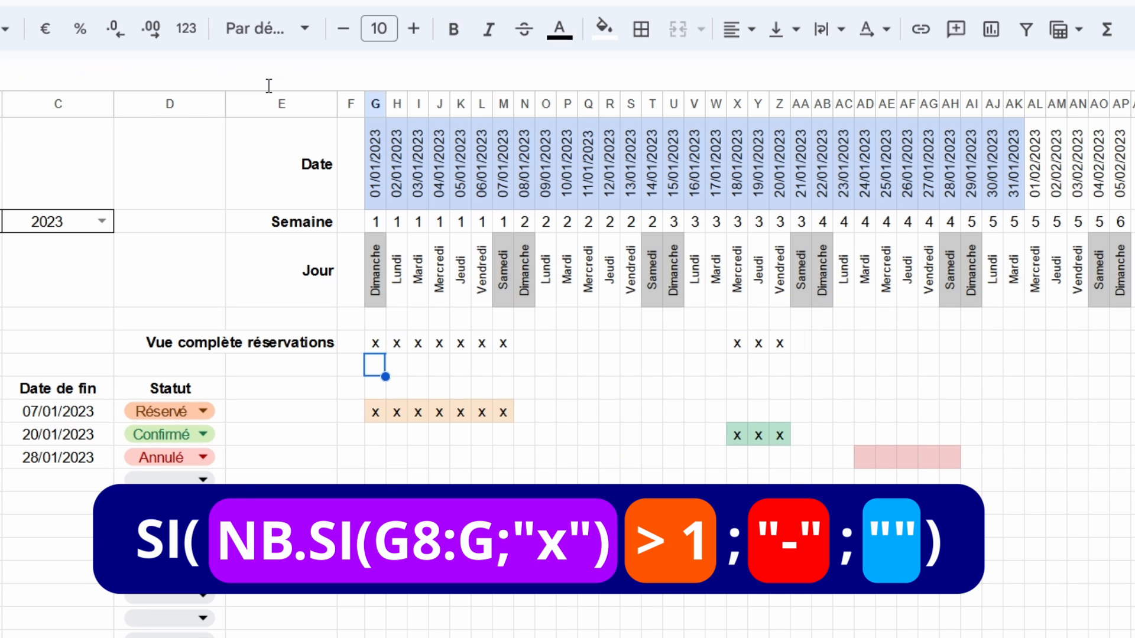
Copy the updated G5 formula across row 5 through NH5, replacing the formulas for the whole year
{"action": "left_click", "coordinate": [373, 346]}
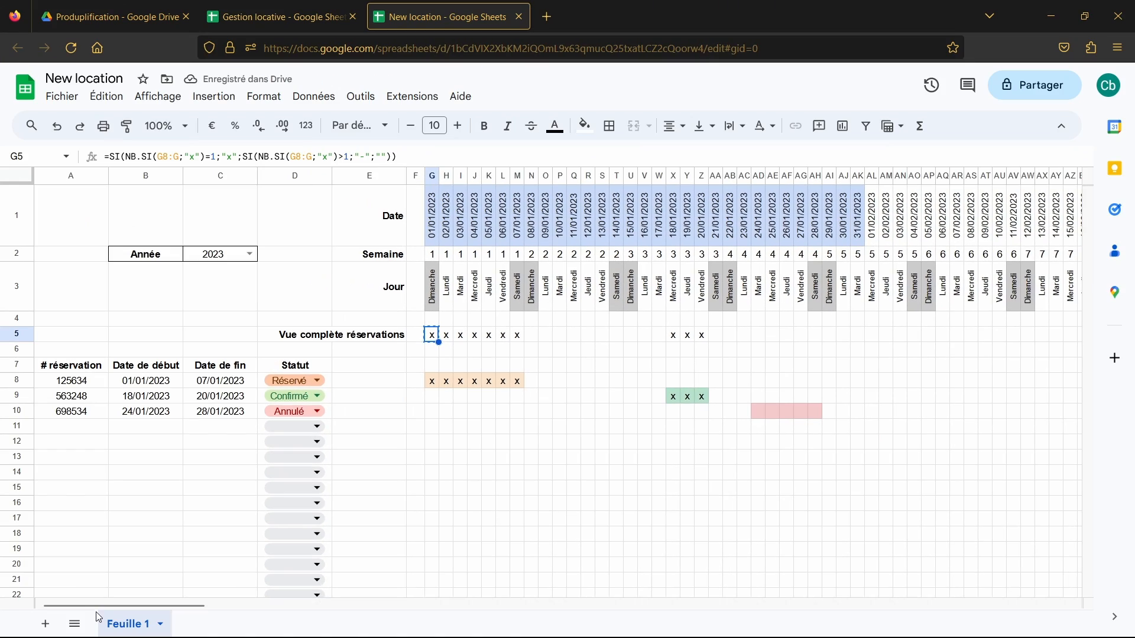
{"action": "left_click_drag", "start_coordinate": [101, 605], "coordinate": [996, 602]}
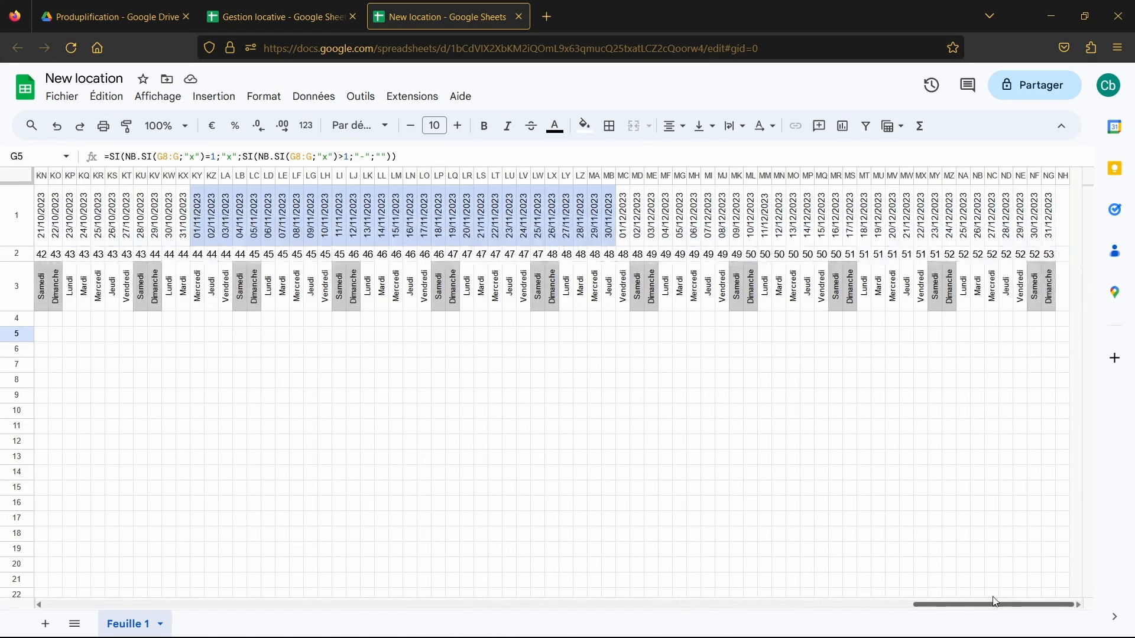
{"action": "left_click", "coordinate": [1065, 336], "text": "shift"}
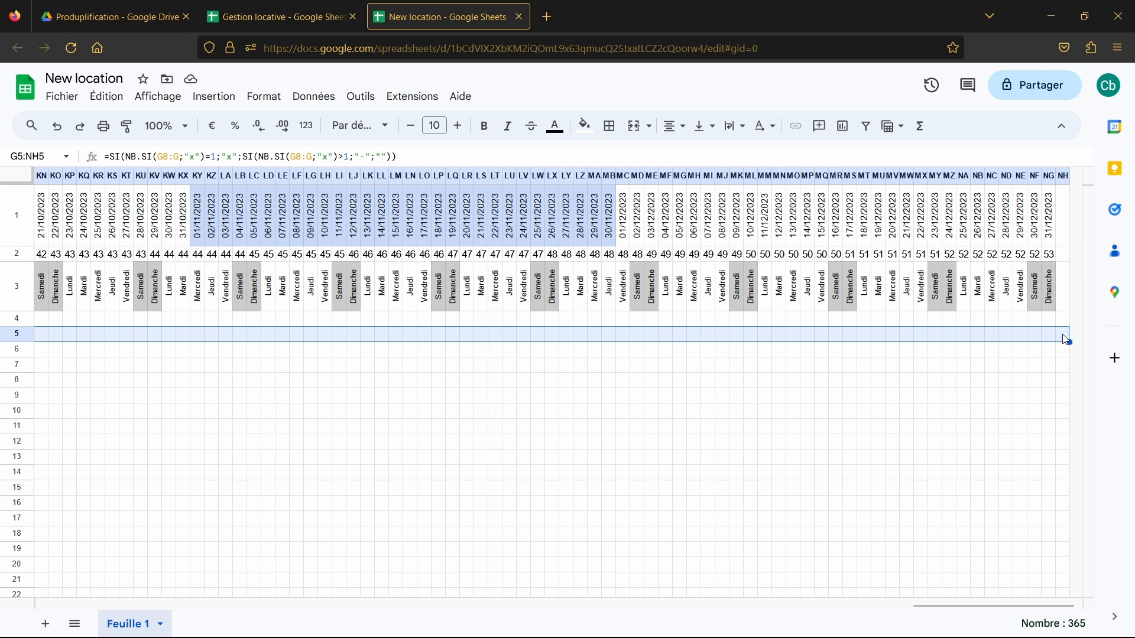
{"action": "key", "text": "ctrl+v"}
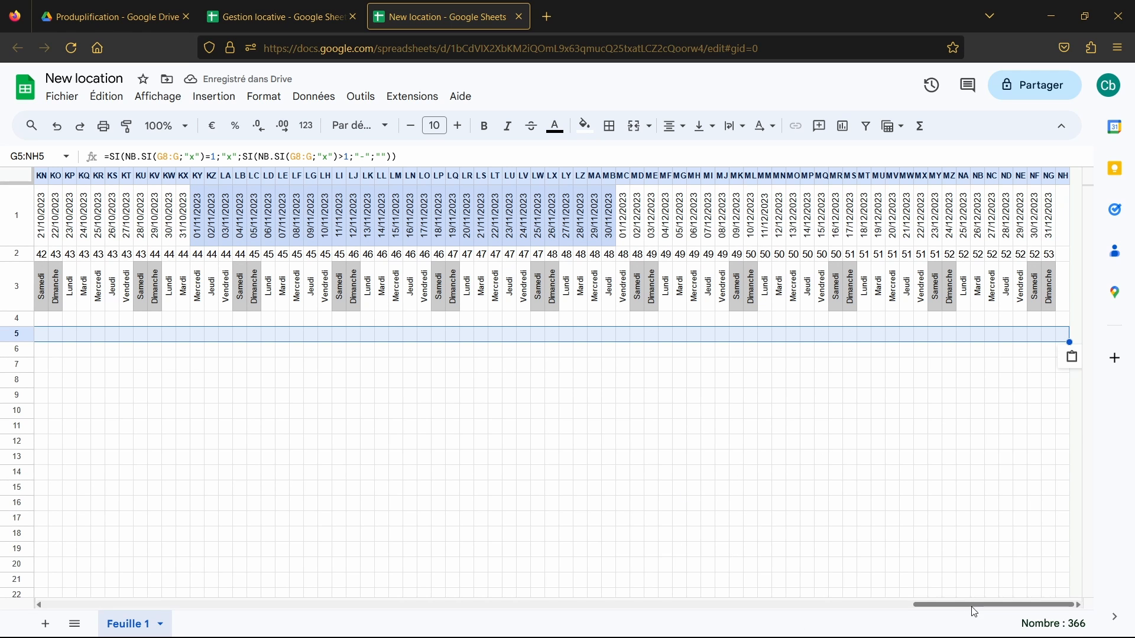
{"action": "left_click_drag", "start_coordinate": [970, 606], "coordinate": [99, 606]}
{"action": "left_click", "coordinate": [559, 554]}
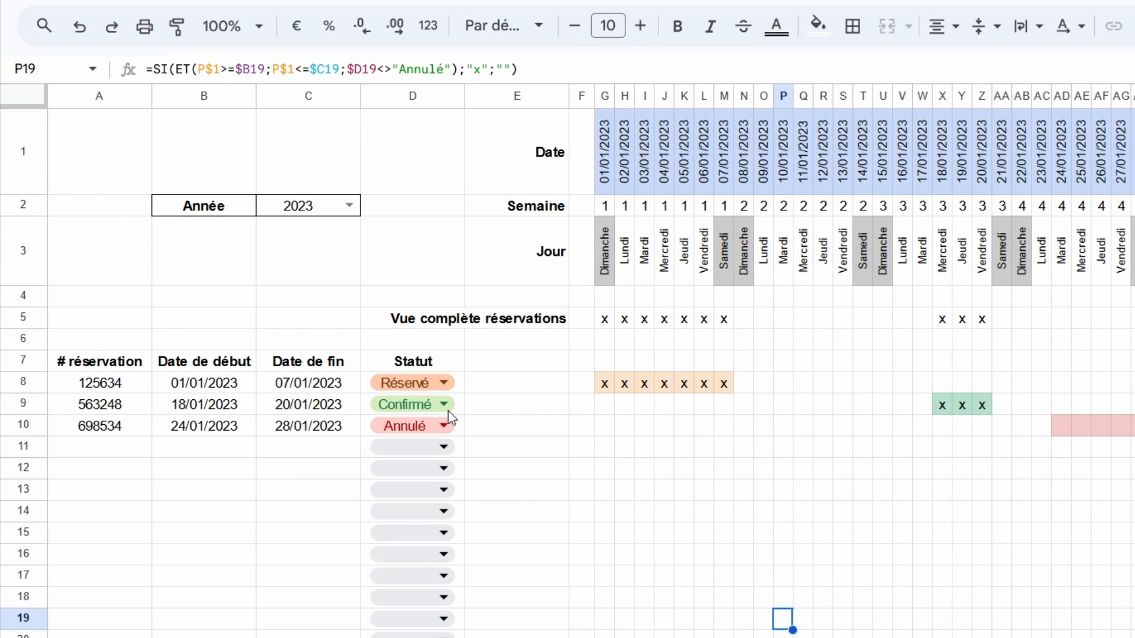
Set the start date of the confirmed reservation in B9 to 04/01/2023 so that it overlaps the first reservation
{"action": "double_click", "coordinate": [222, 406]}
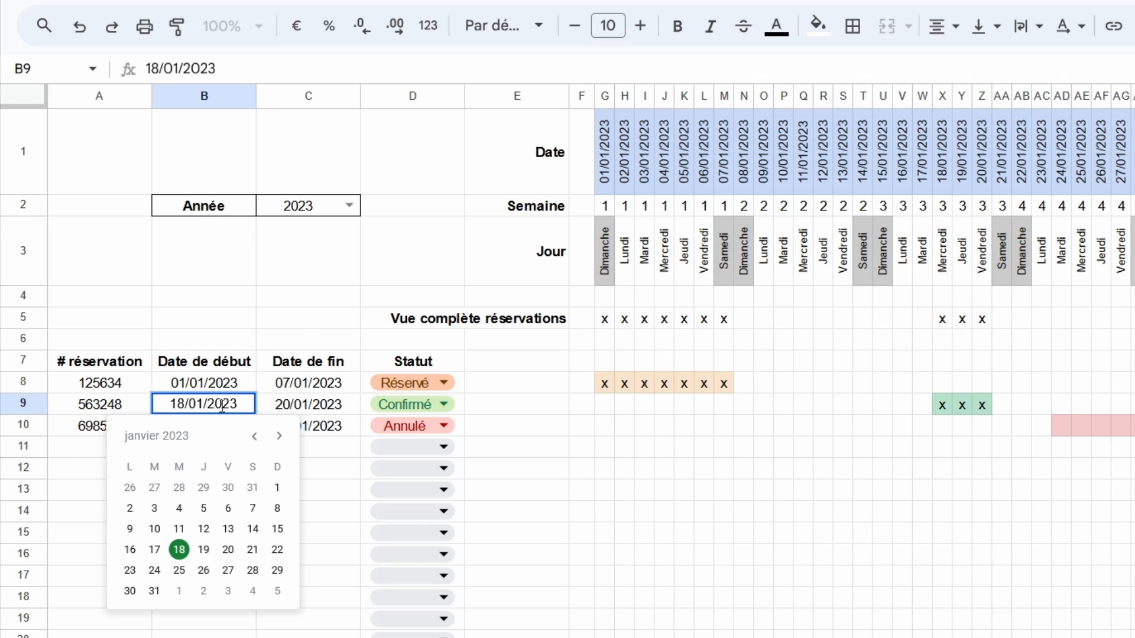
{"action": "left_click", "coordinate": [179, 510]}
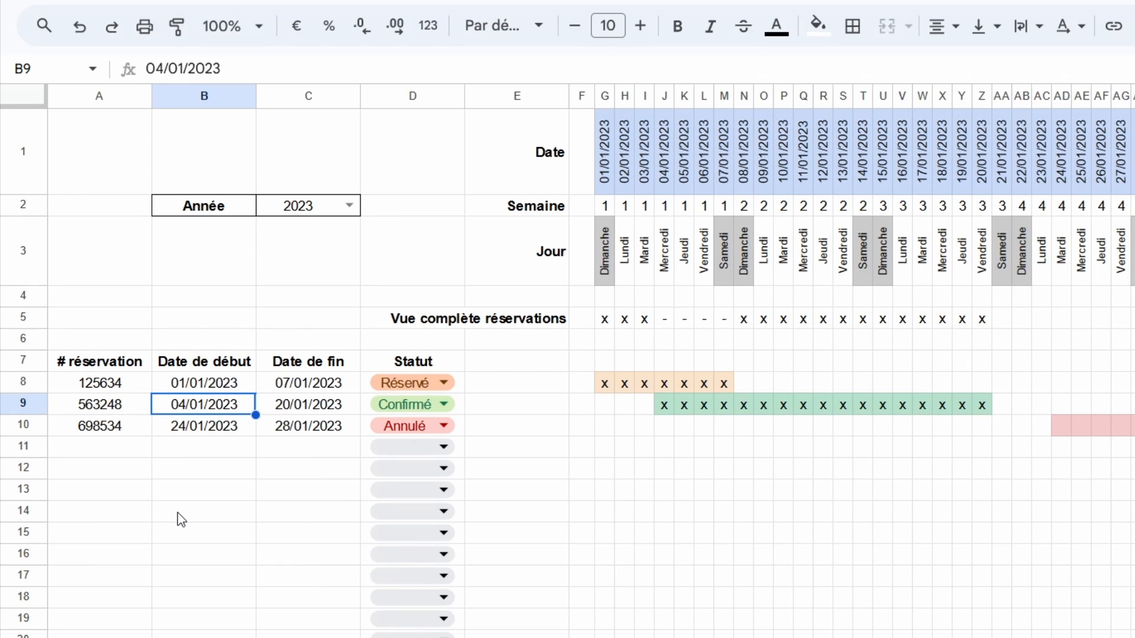
{"action": "left_click", "coordinate": [923, 533]}
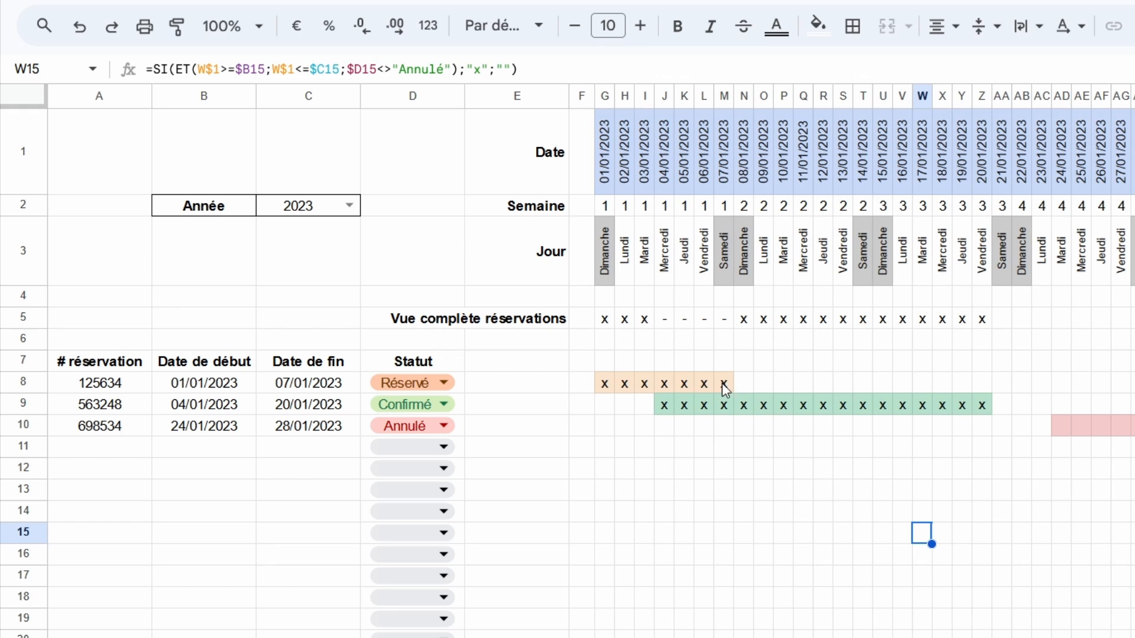
Examine the overlapping days in columns J to M, comparing the reservation rows with the full-view row 5
{"action": "left_click_drag", "start_coordinate": [662, 360], "coordinate": [724, 362]}
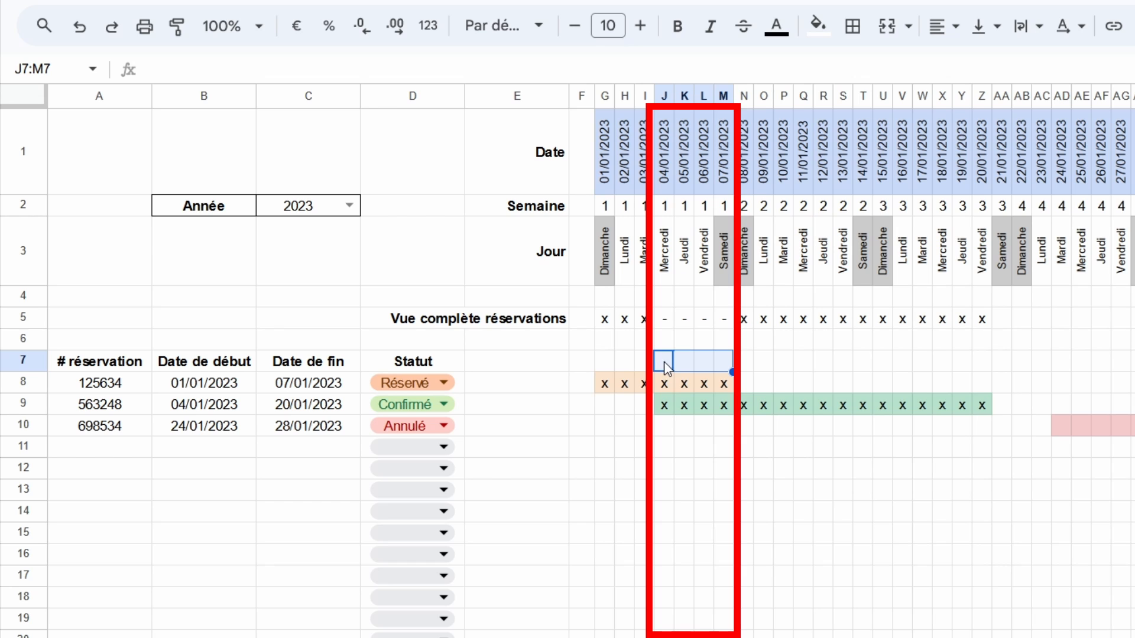
{"action": "left_click_drag", "start_coordinate": [664, 319], "coordinate": [729, 334]}
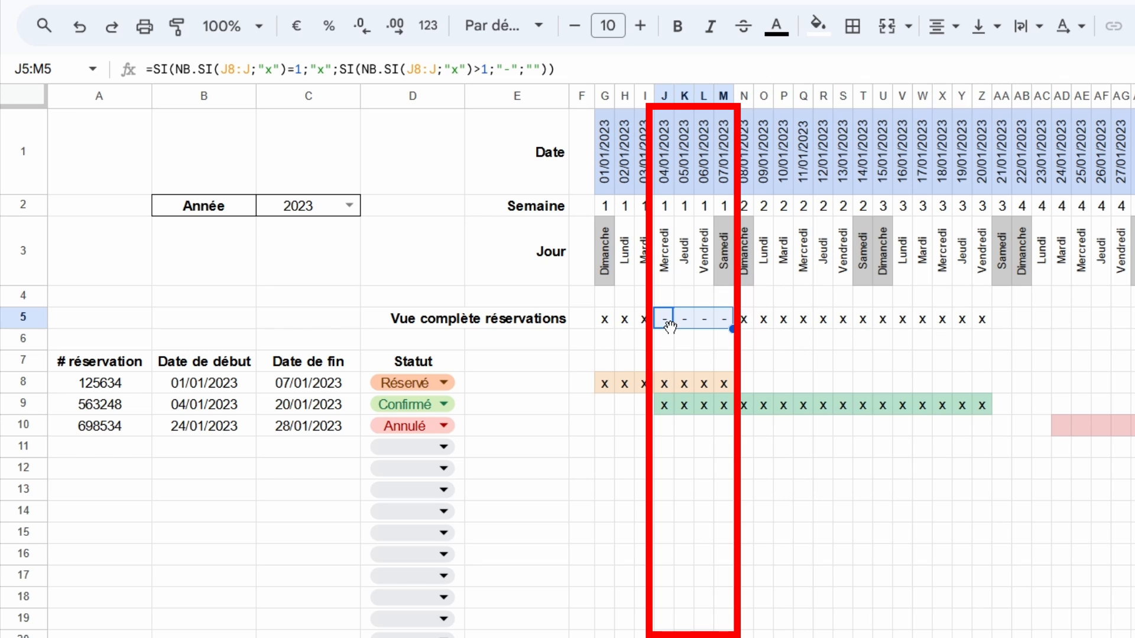
{"action": "left_click", "coordinate": [884, 488]}
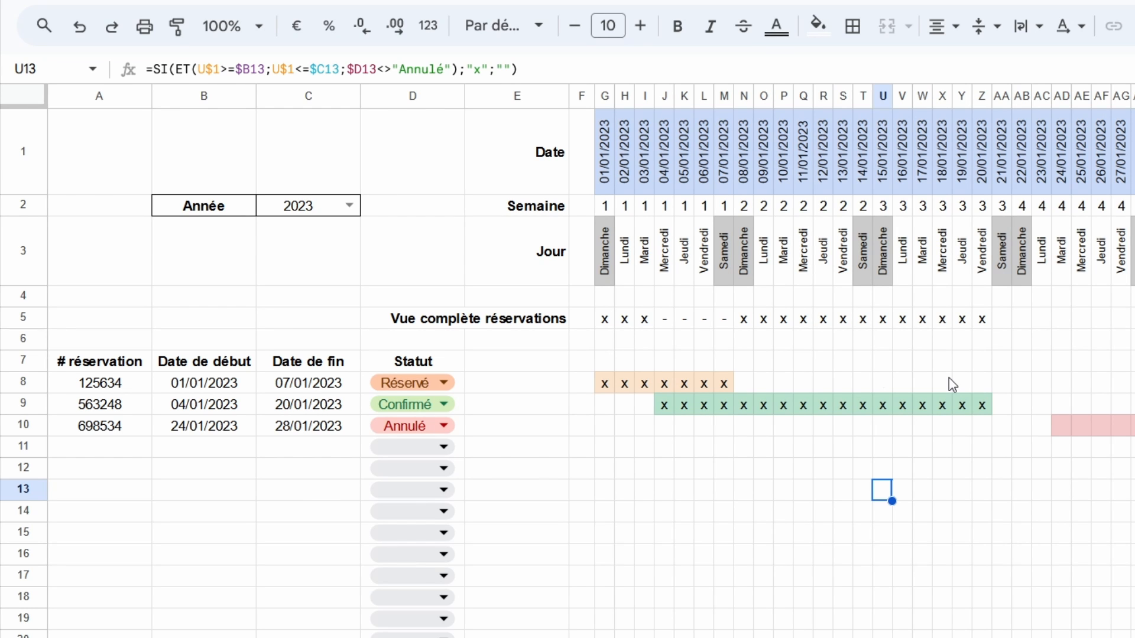
Add a conditional formatting rule on G5:5 that applies the default green style when the text is exactly x
{"action": "left_click", "coordinate": [606, 319]}
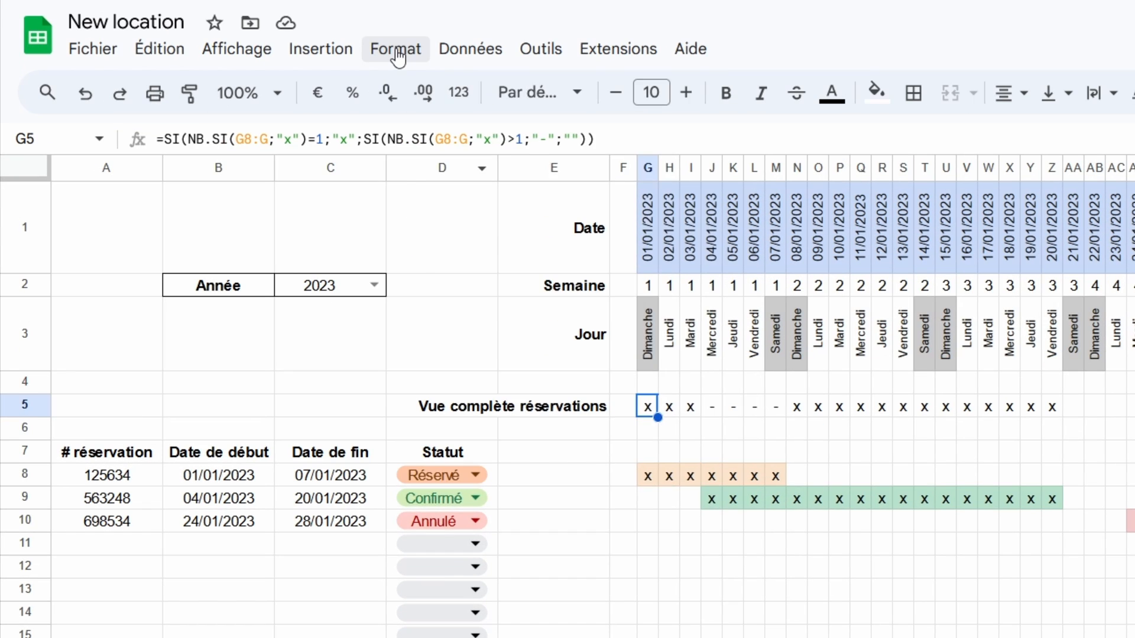
{"action": "left_click", "coordinate": [396, 50]}
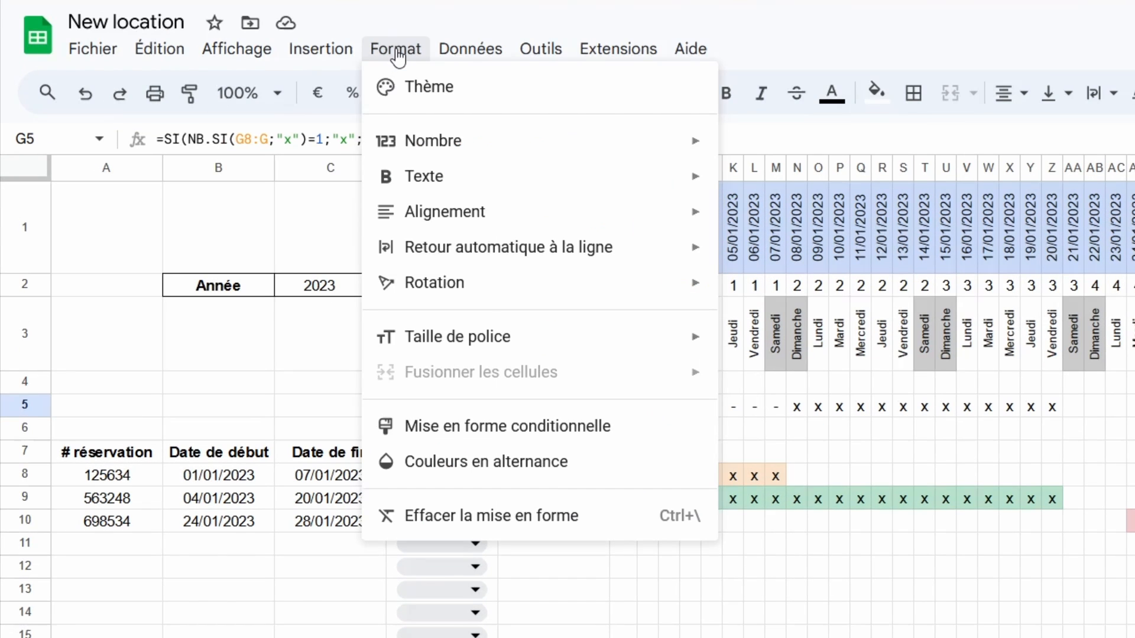
{"action": "left_click", "coordinate": [531, 426]}
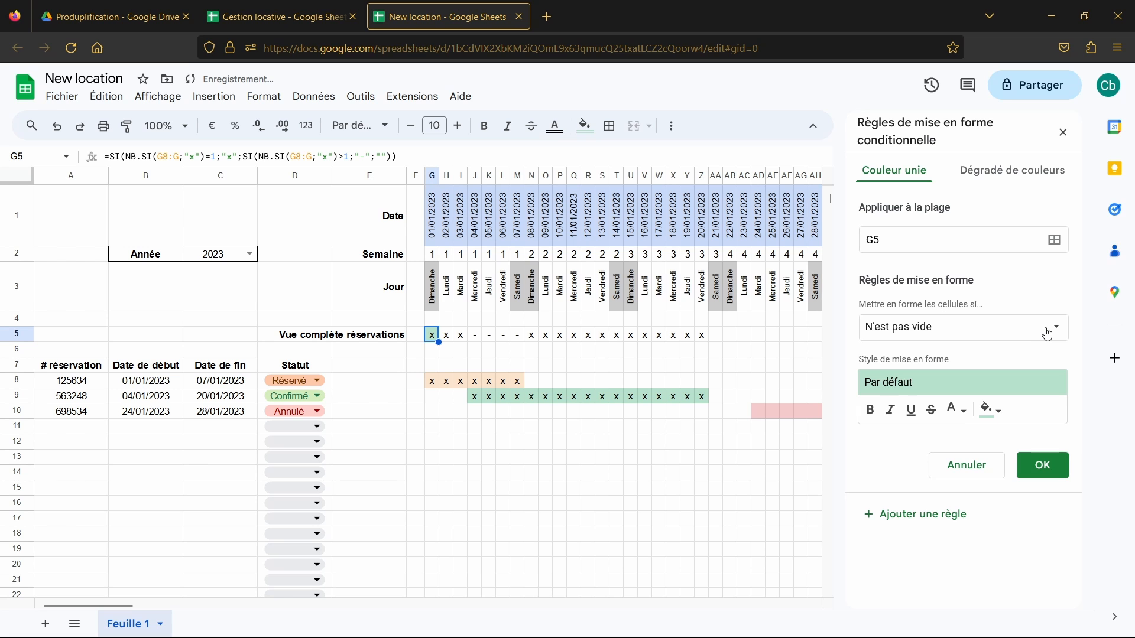
{"action": "left_click", "coordinate": [1047, 335]}
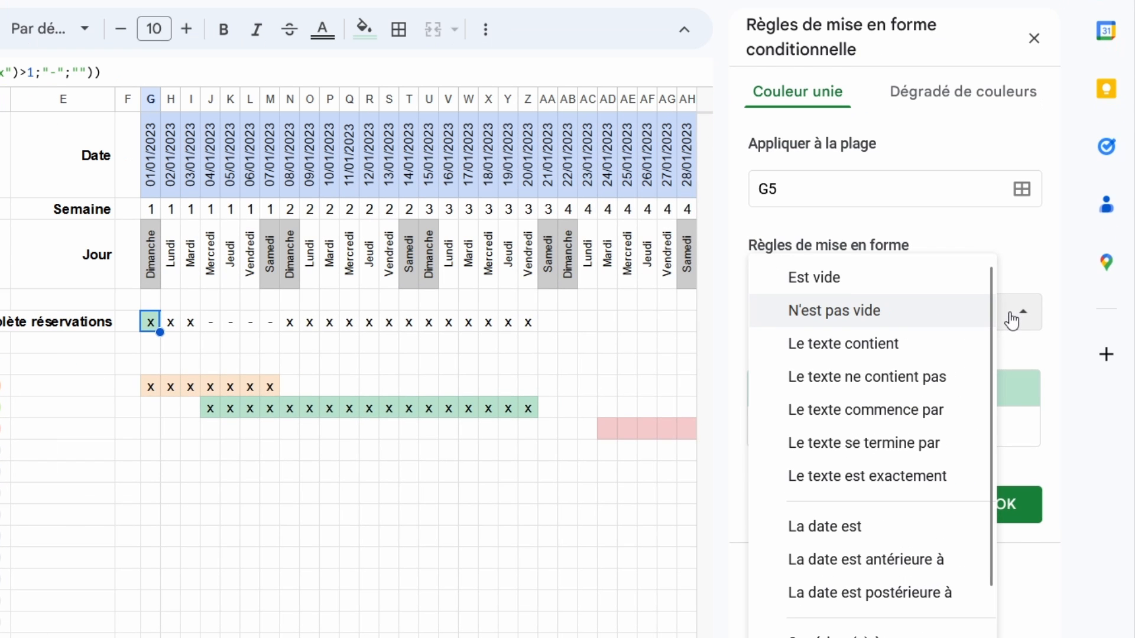
{"action": "left_click", "coordinate": [885, 483]}
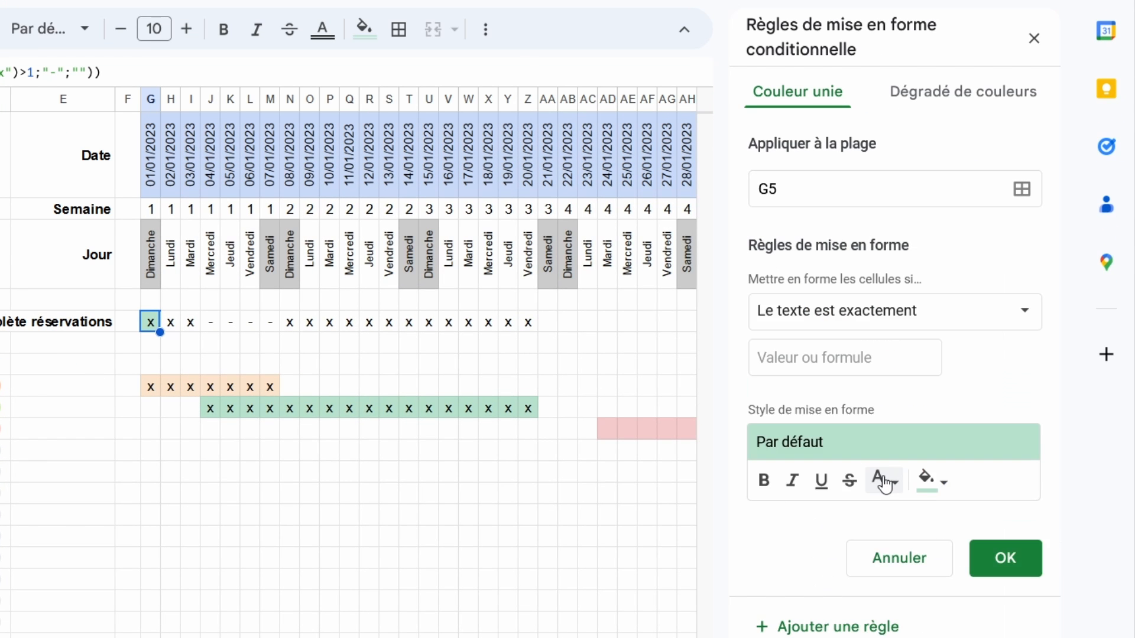
{"action": "left_click", "coordinate": [823, 359]}
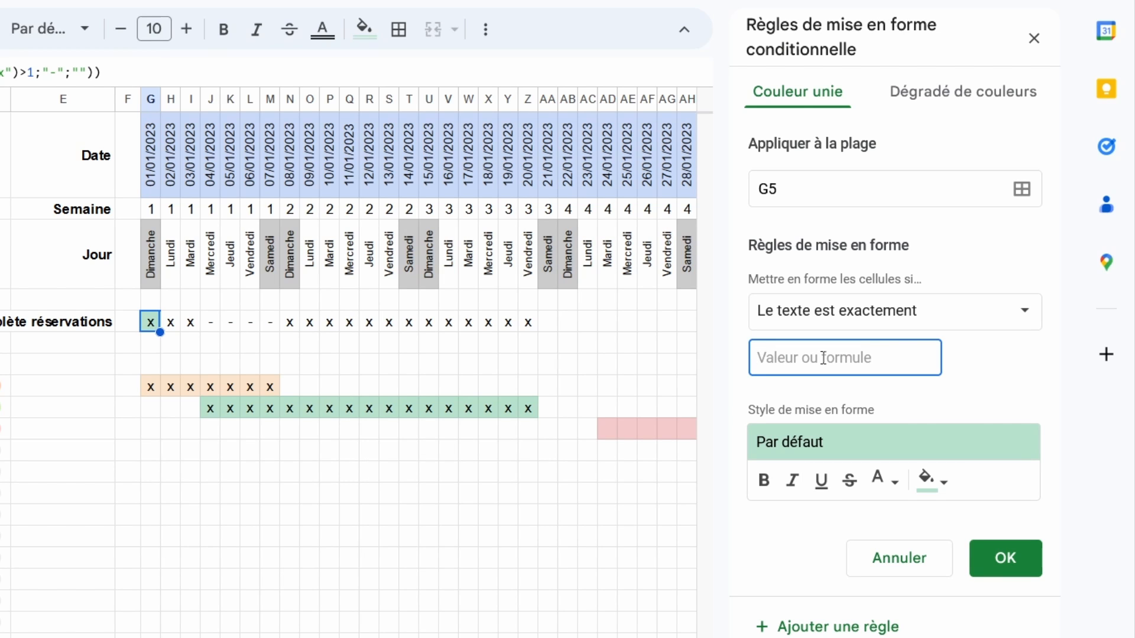
{"action": "type", "text": "x"}
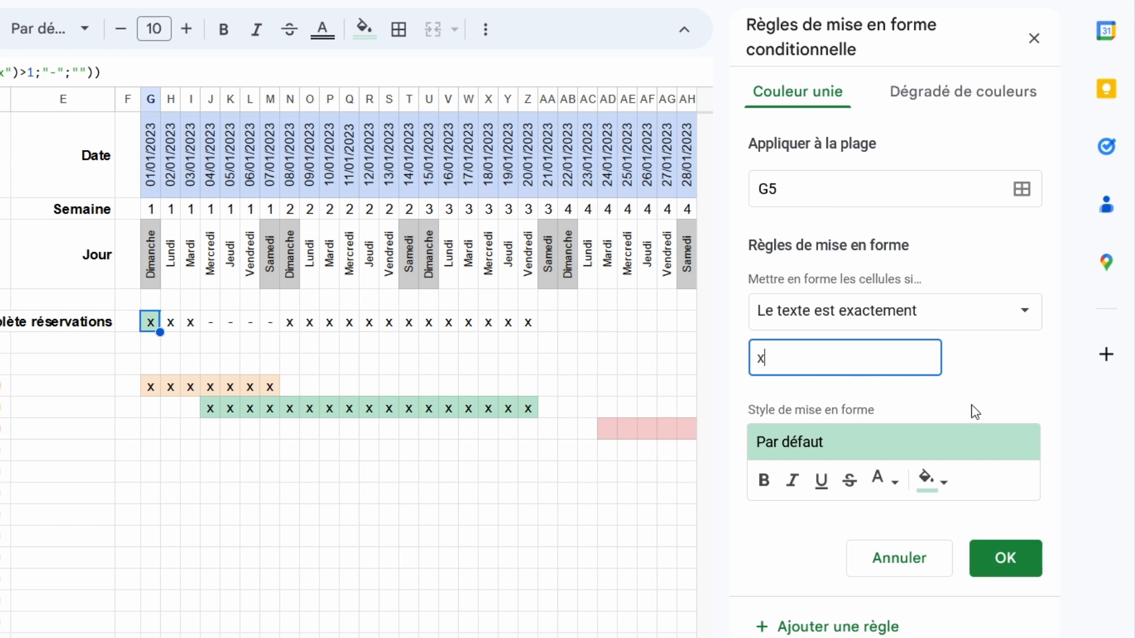
{"action": "left_click", "coordinate": [841, 195]}
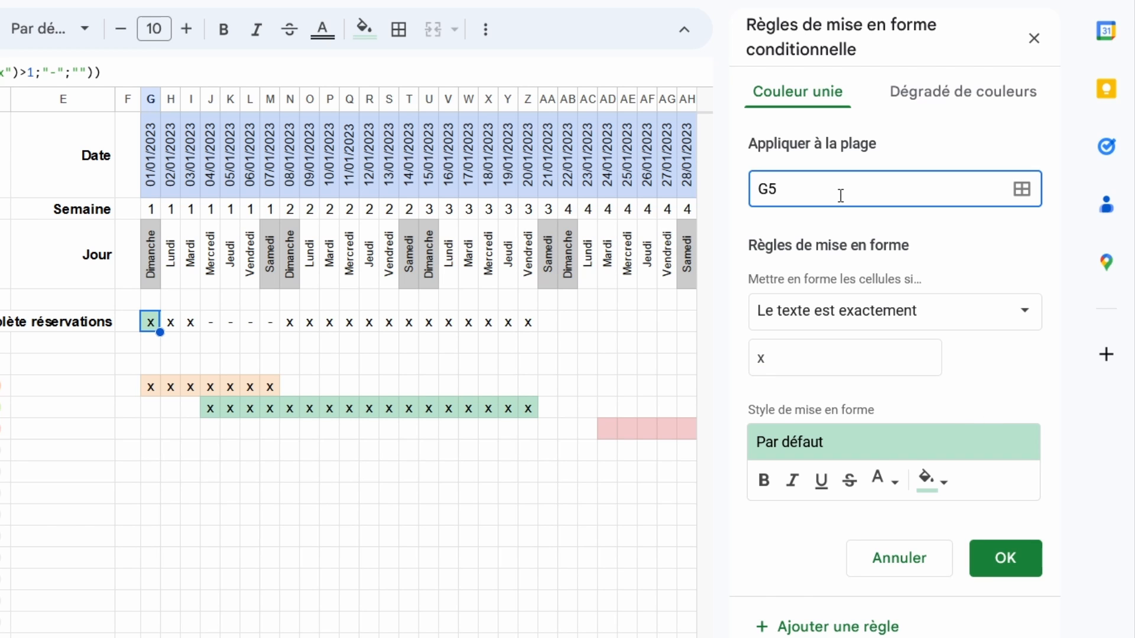
{"action": "type", "text": ":5"}
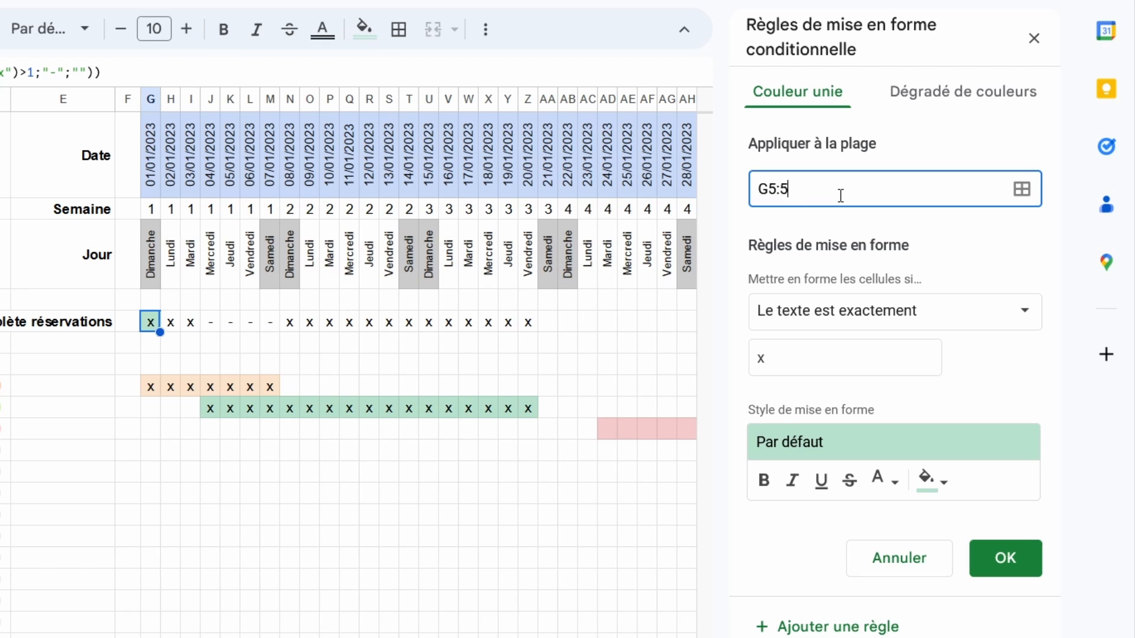
{"action": "left_click", "coordinate": [1001, 556]}
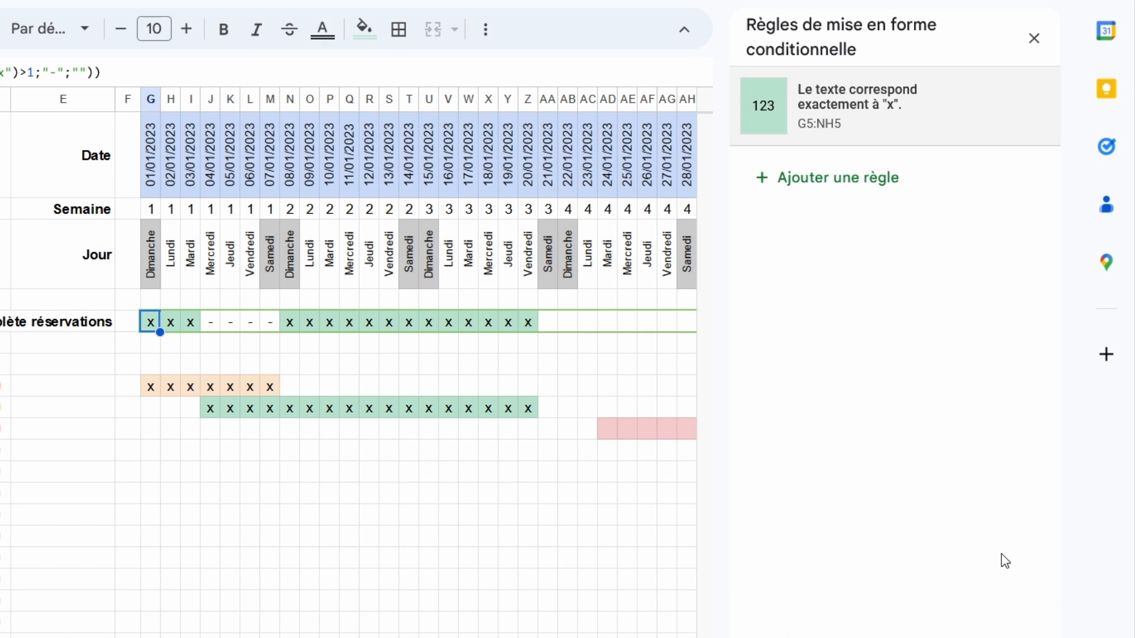
Start a second conditional formatting rule for the full-view row with the condition that the text is exactly "-"
{"action": "left_click", "coordinate": [843, 187]}
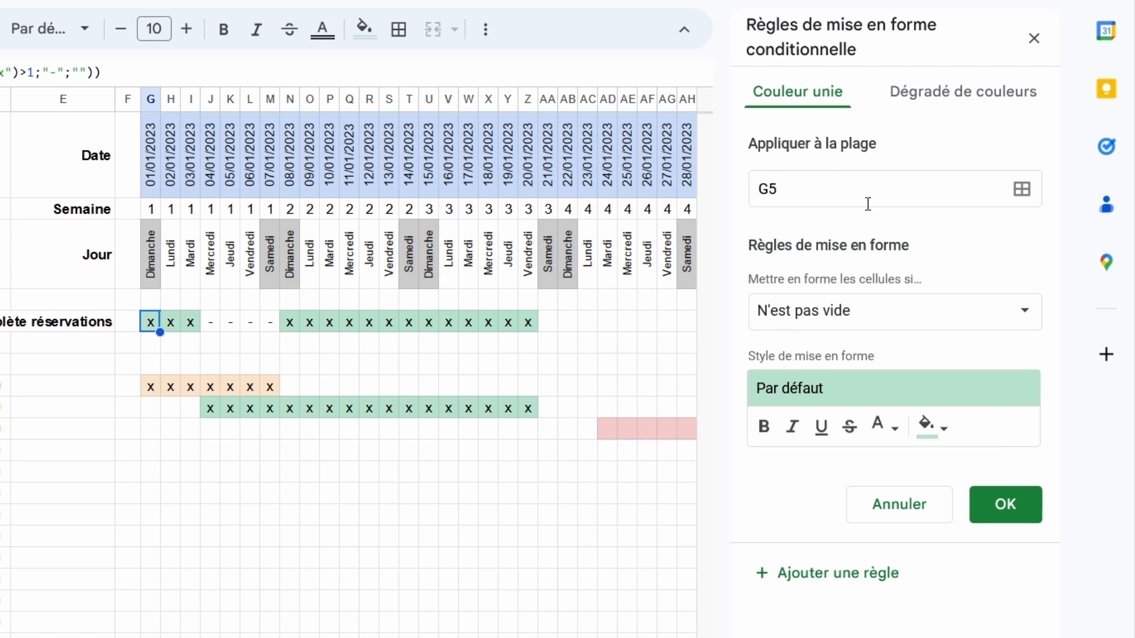
{"action": "left_click", "coordinate": [993, 308]}
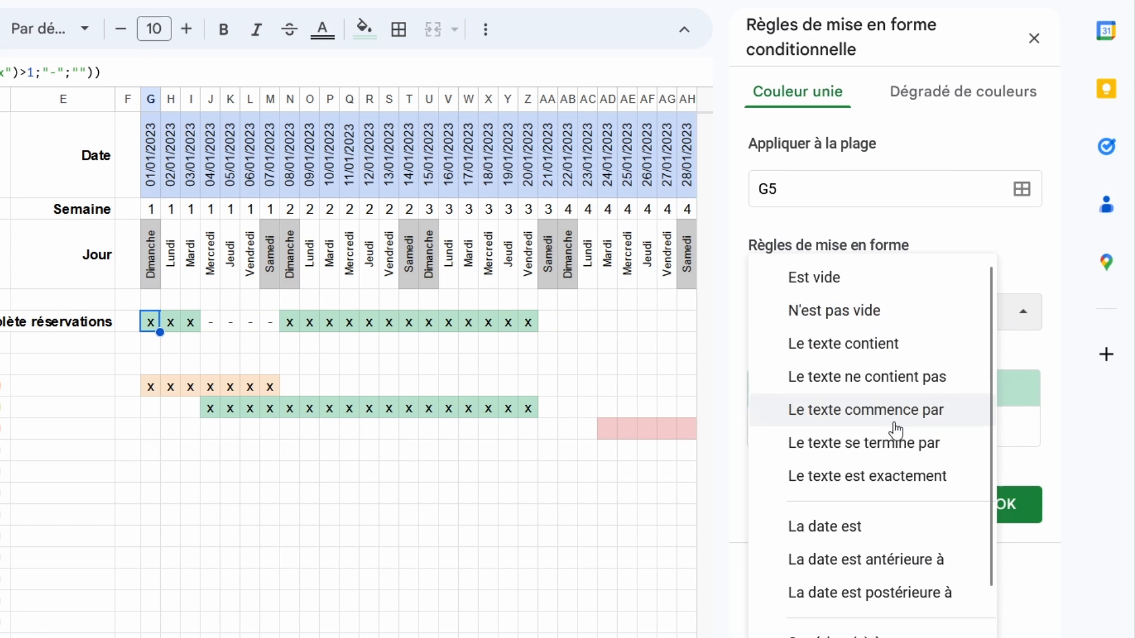
{"action": "scroll", "coordinate": [861, 478], "scroll_direction": "down", "scroll_amount": 3}
{"action": "scroll", "coordinate": [861, 462], "scroll_direction": "up", "scroll_amount": 3}
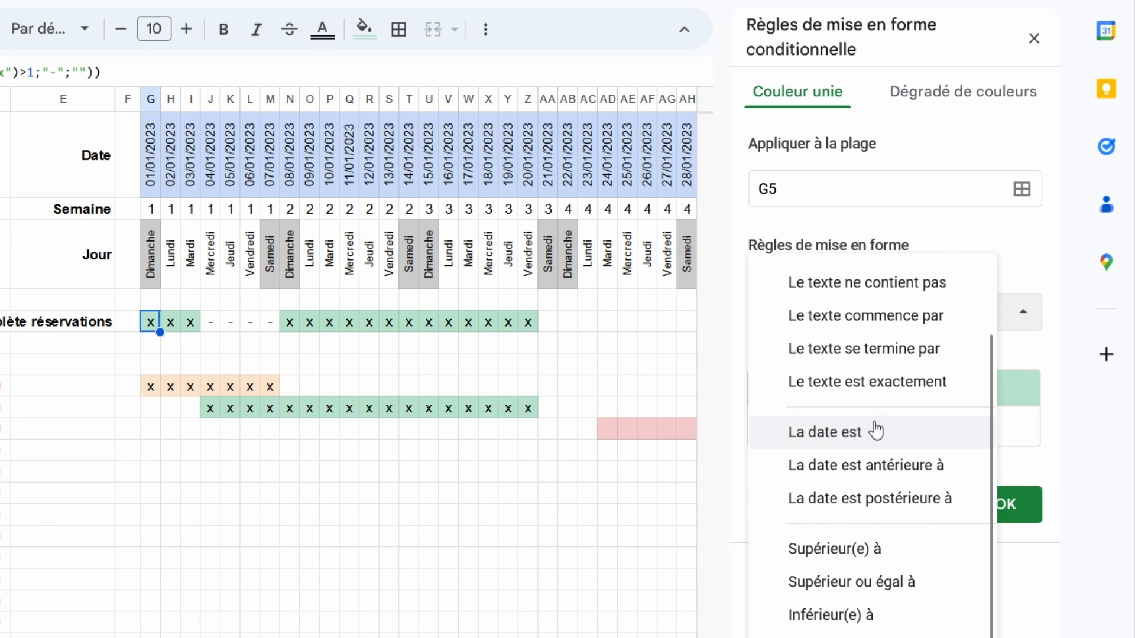
{"action": "left_click", "coordinate": [887, 395]}
{"action": "left_click", "coordinate": [826, 356]}
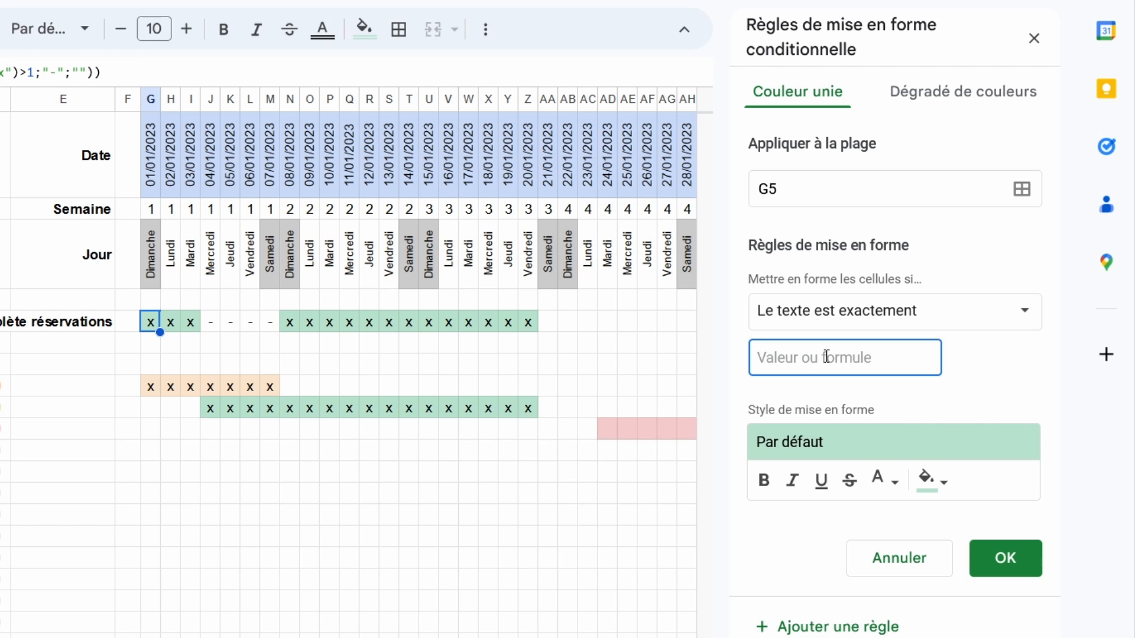
{"action": "type", "text": "-"}
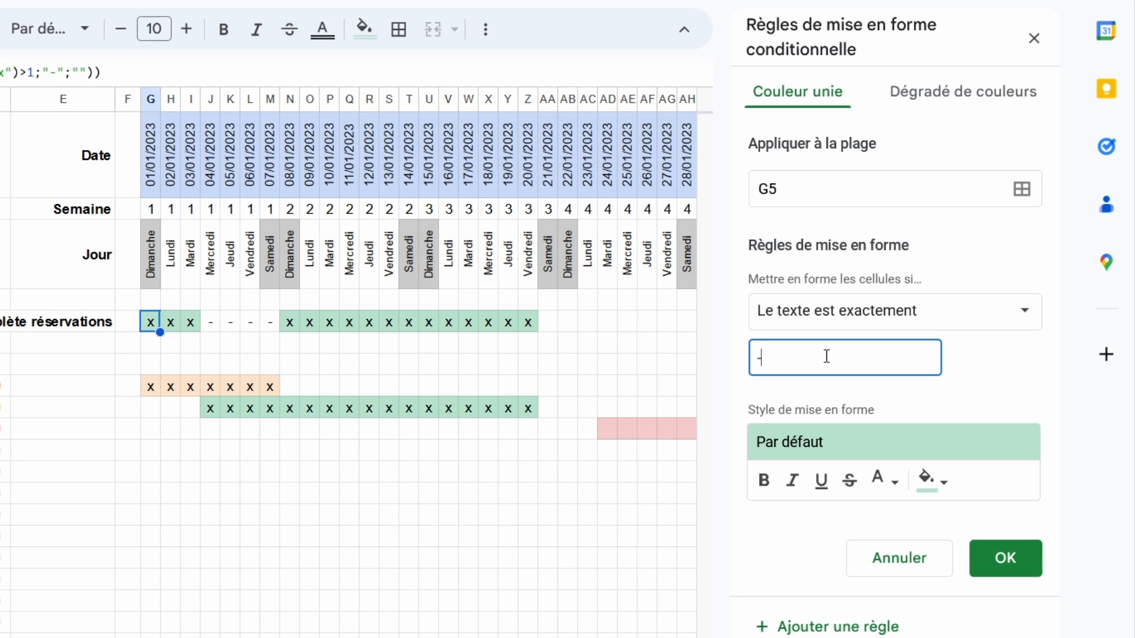
Give the dash rule a light red fill, apply it to G5:5, and save it
{"action": "left_click", "coordinate": [927, 480]}
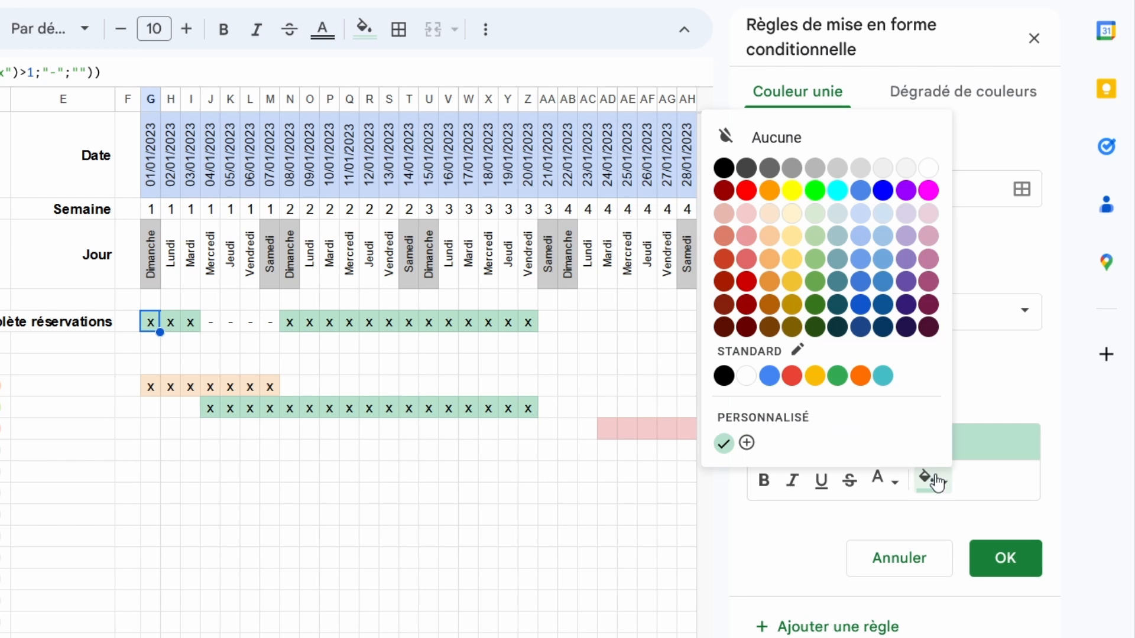
{"action": "left_click", "coordinate": [746, 214]}
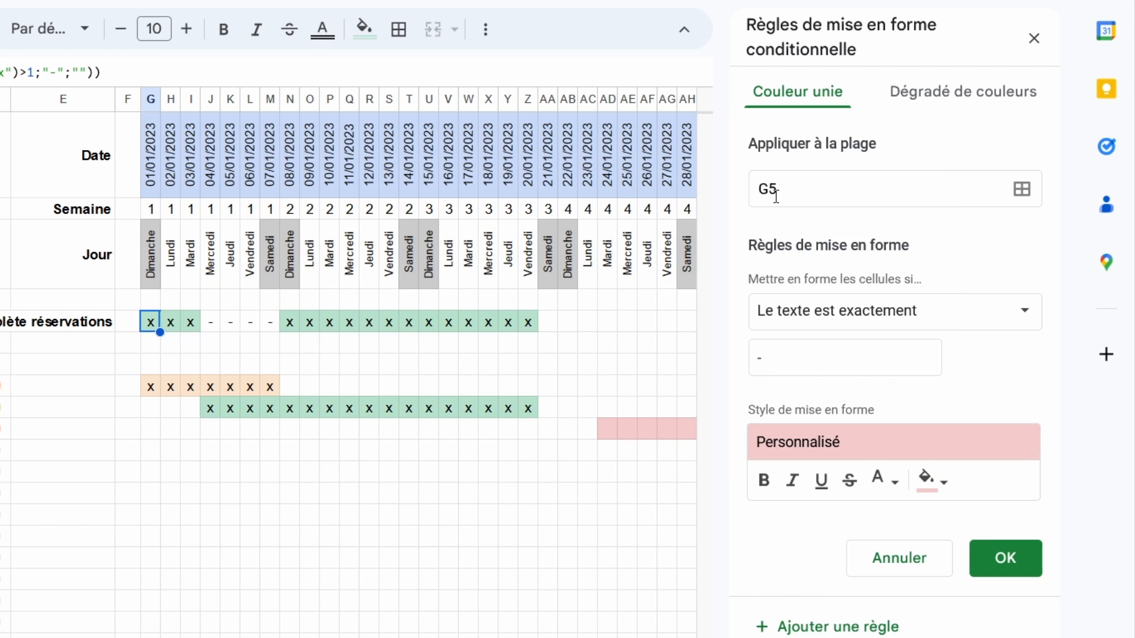
{"action": "left_click", "coordinate": [814, 190]}
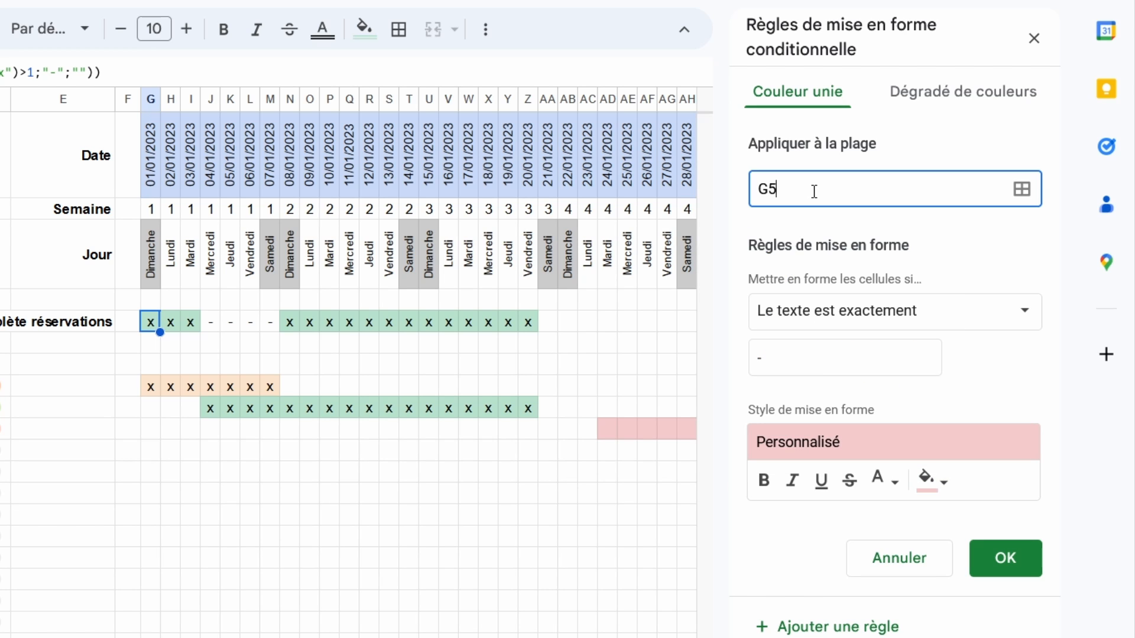
{"action": "type", "text": ":5"}
{"action": "left_click", "coordinate": [1034, 566]}
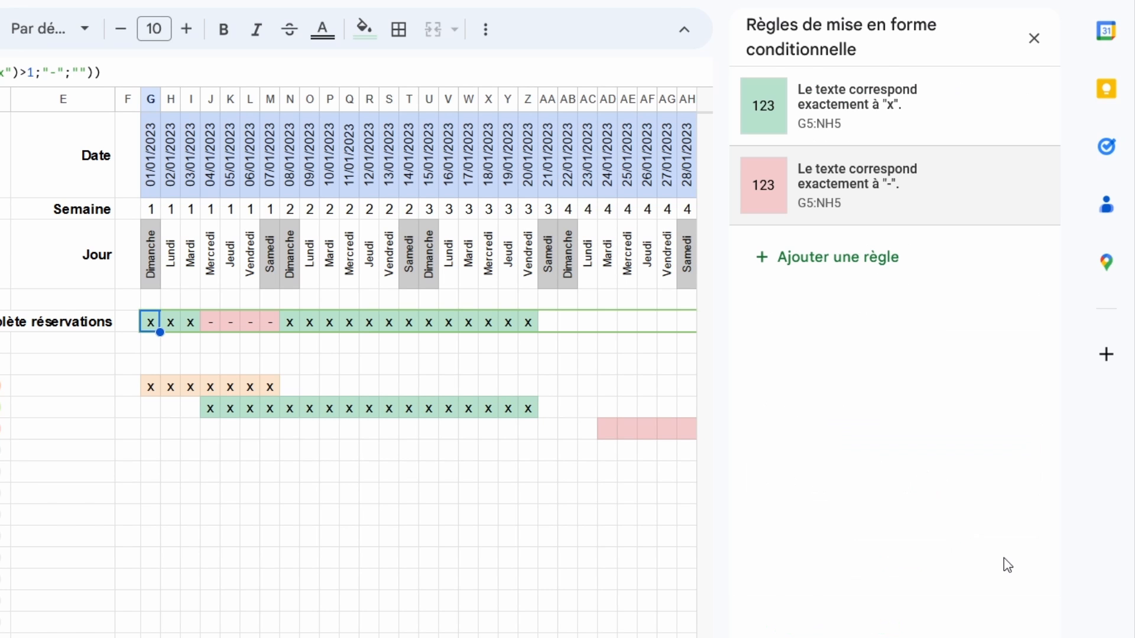
{"action": "left_click", "coordinate": [1034, 39]}
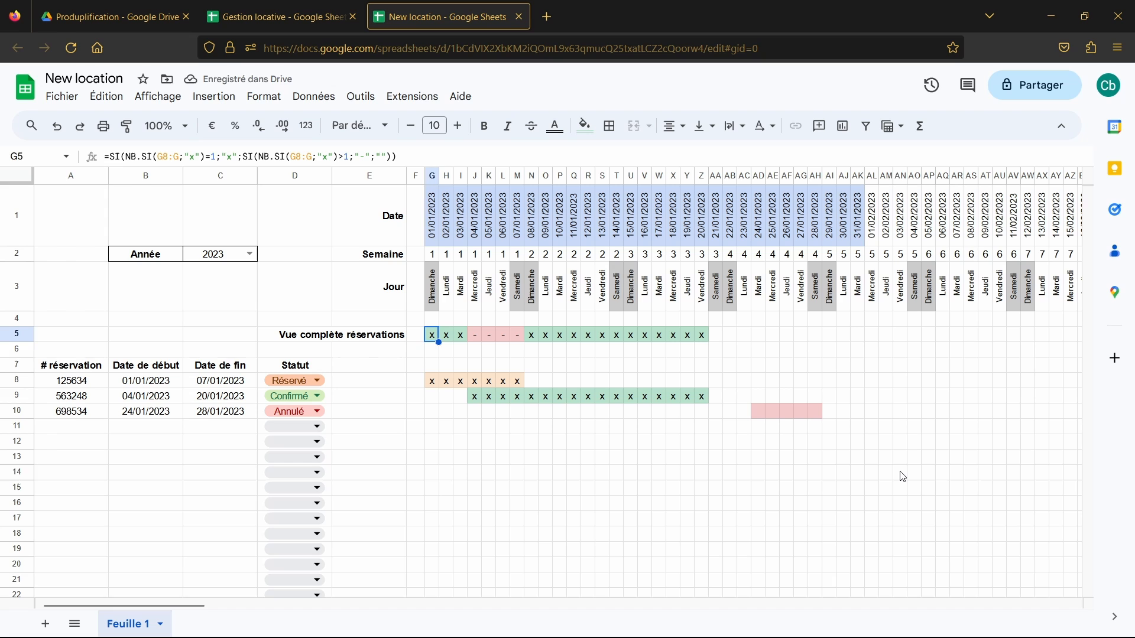
{"action": "left_click", "coordinate": [809, 522]}
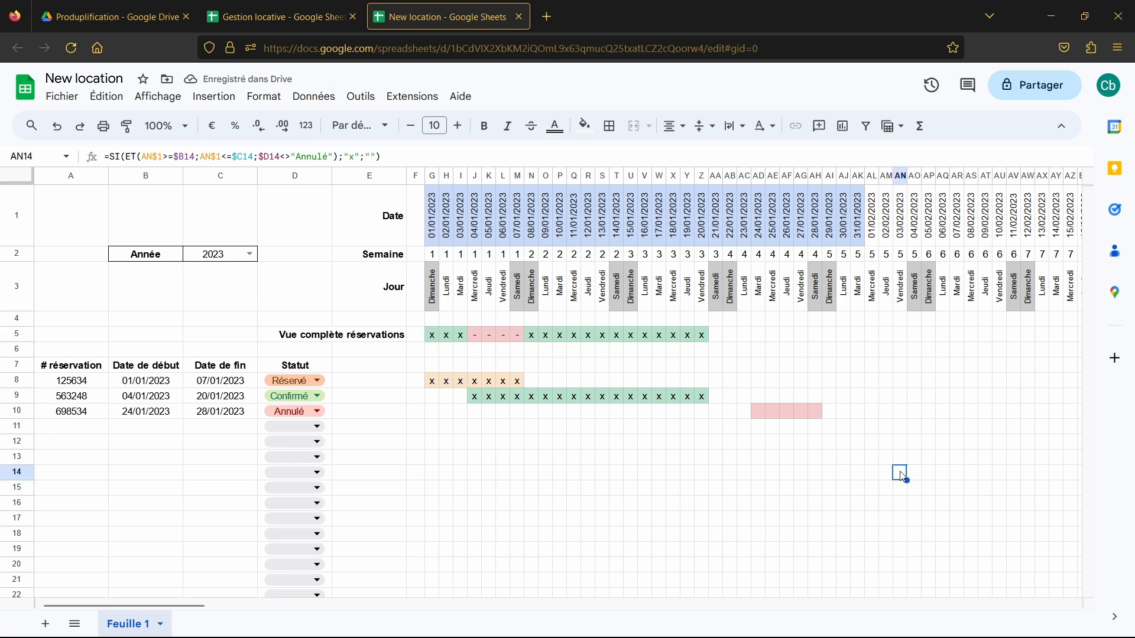
{"action": "left_click", "coordinate": [759, 504]}
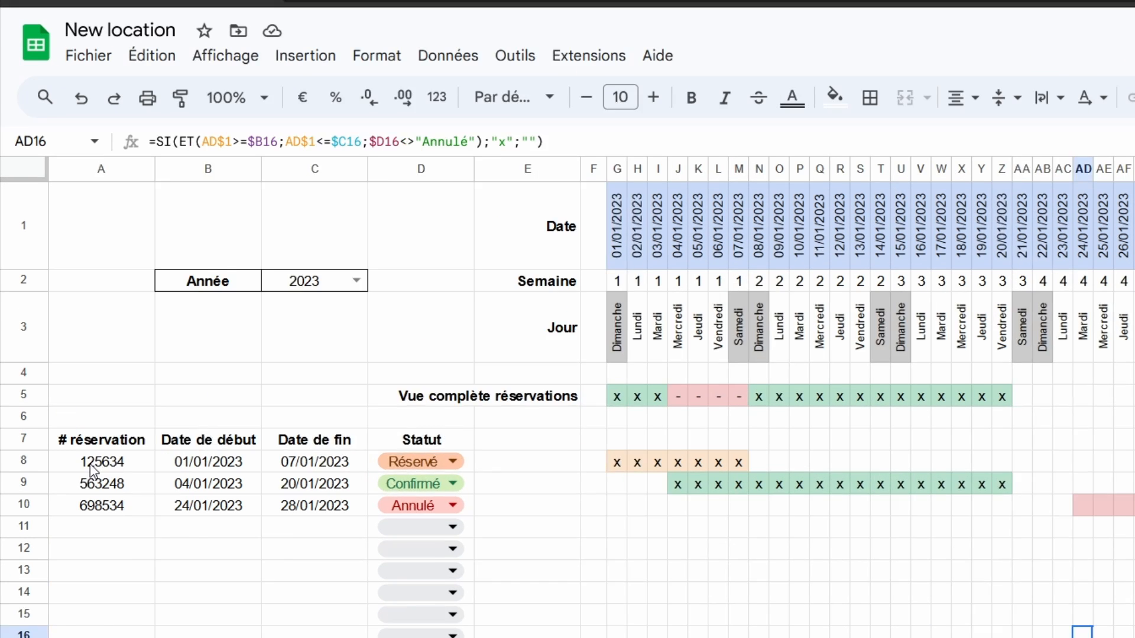
Start a conditional formatting rule on the first reservation number, A8, with the custom formula =$D8="Annulé"
{"action": "left_click", "coordinate": [65, 383]}
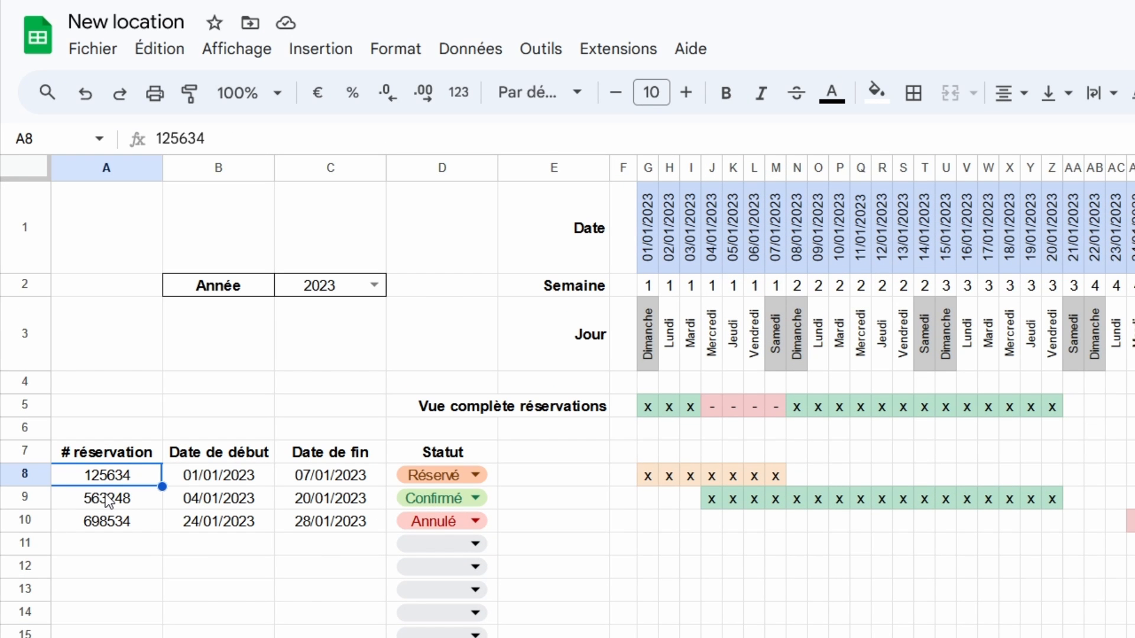
{"action": "left_click", "coordinate": [395, 48]}
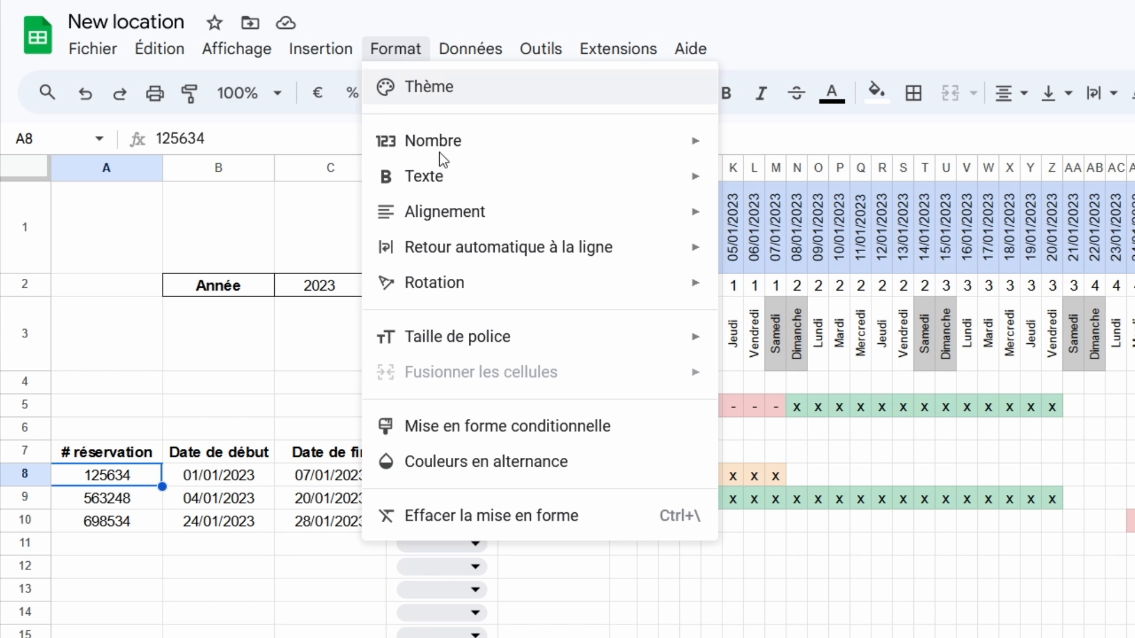
{"action": "left_click", "coordinate": [553, 432]}
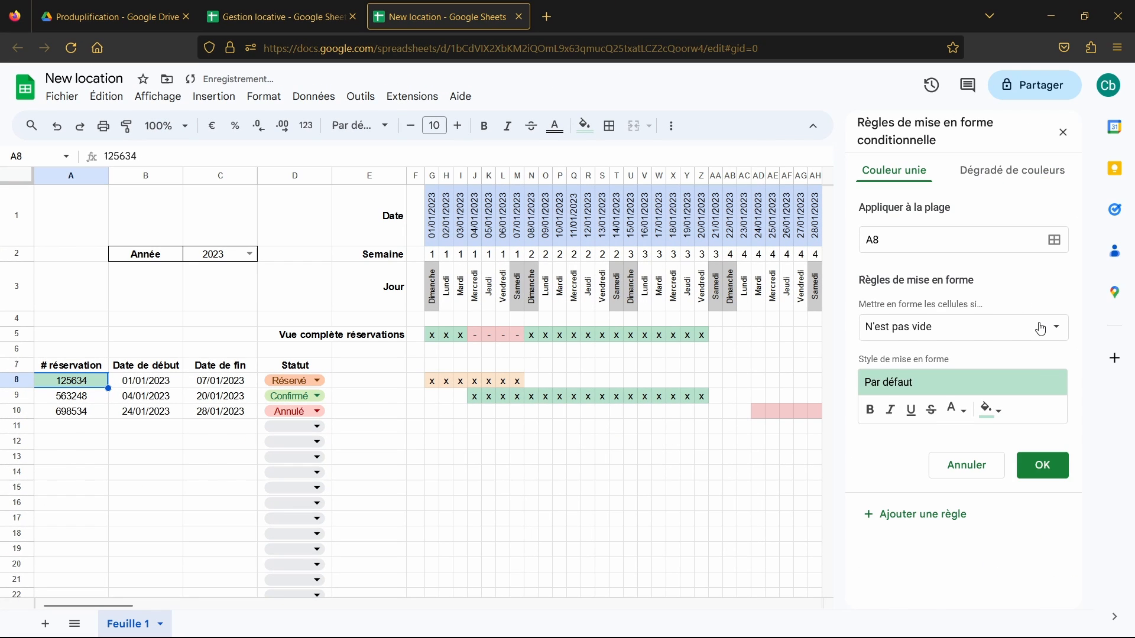
{"action": "left_click", "coordinate": [1043, 330]}
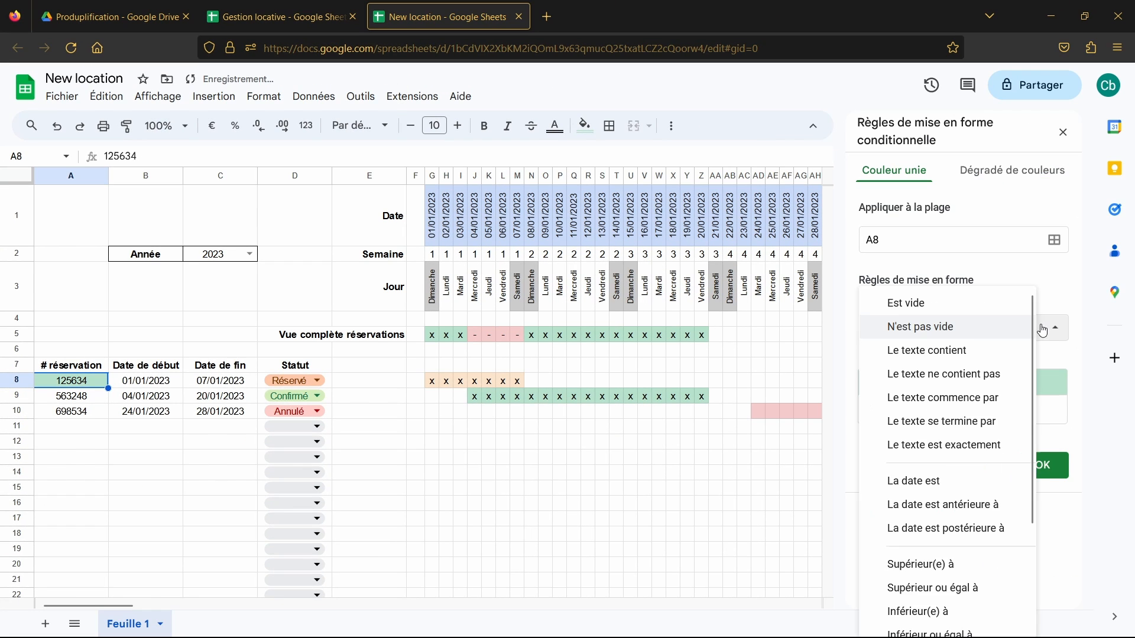
{"action": "scroll", "coordinate": [948, 397], "scroll_direction": "down", "scroll_amount": 3}
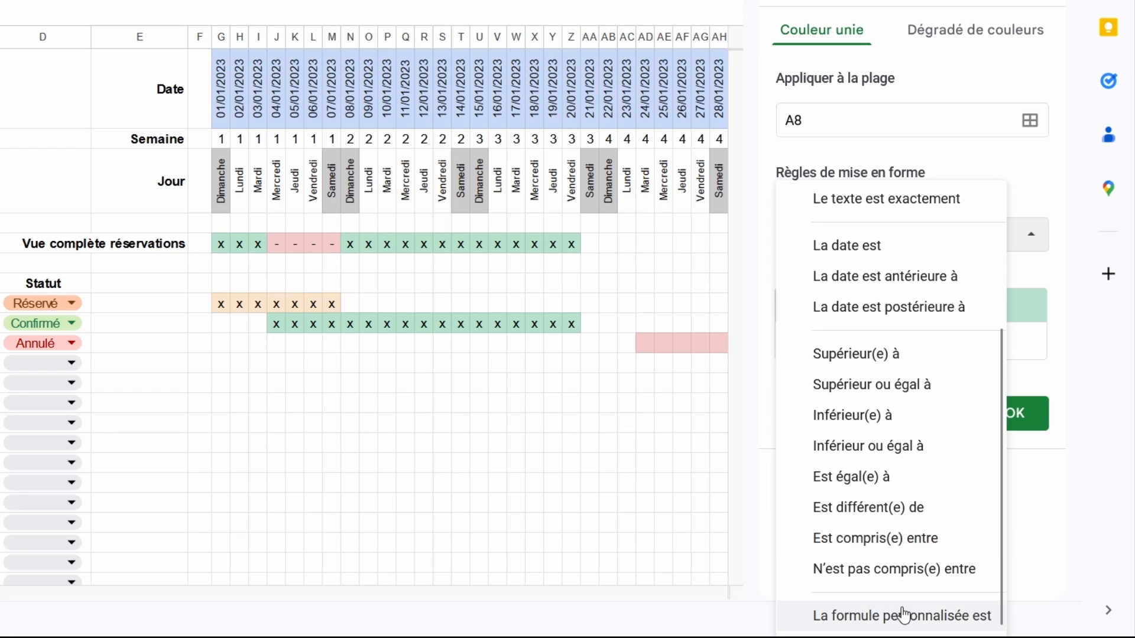
{"action": "left_click", "coordinate": [903, 615]}
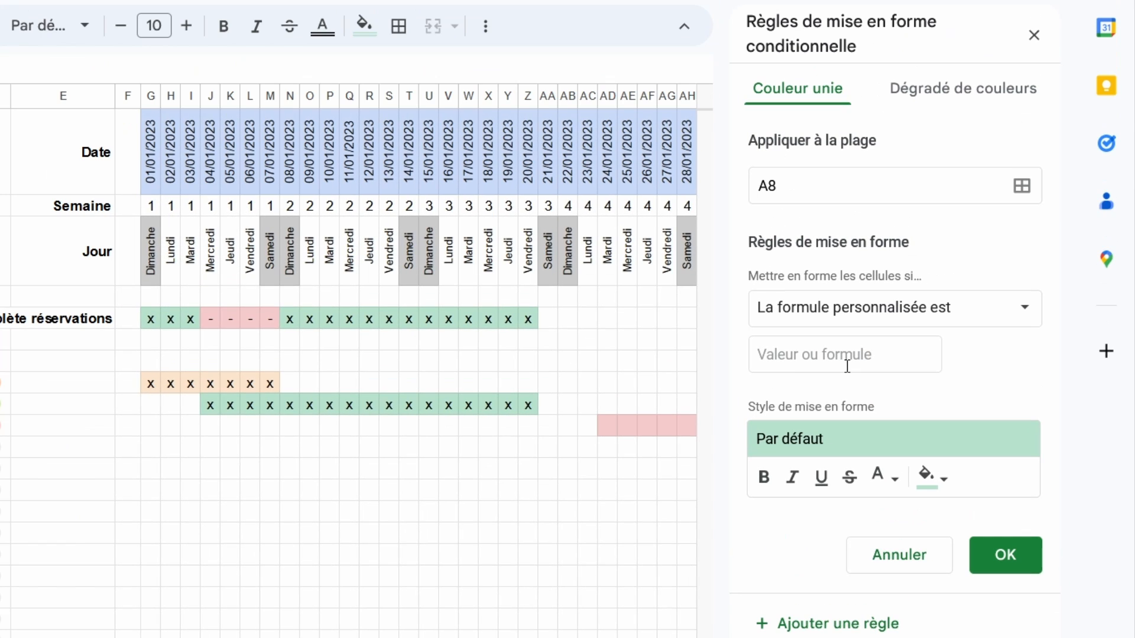
{"action": "left_click", "coordinate": [847, 365]}
{"action": "type", "text": "="}
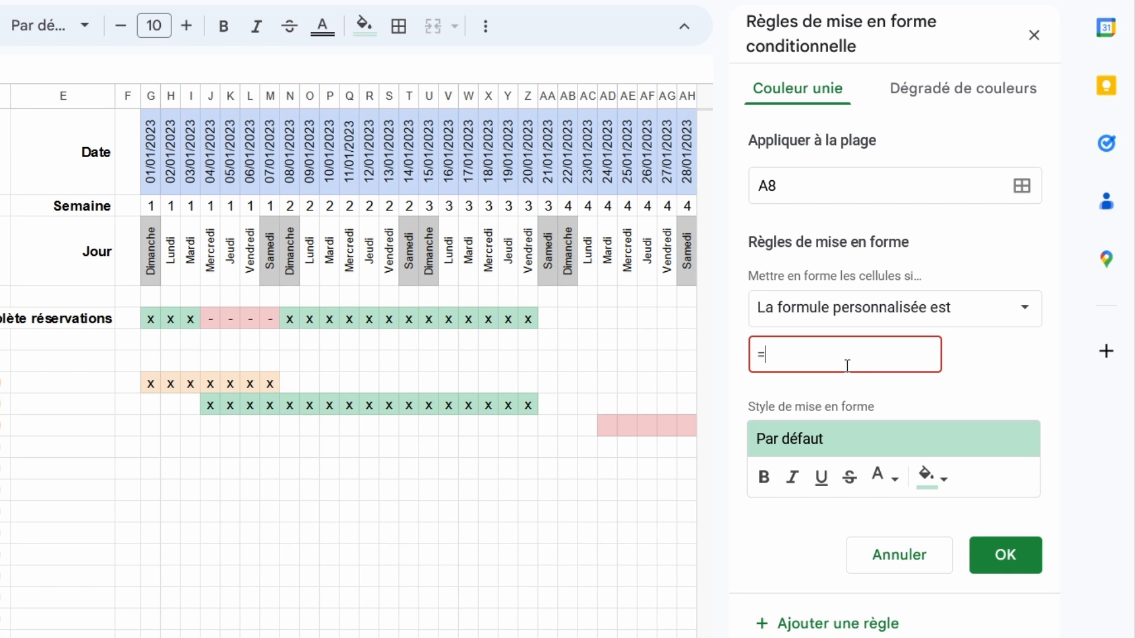
{"action": "type", "text": "$D8"}
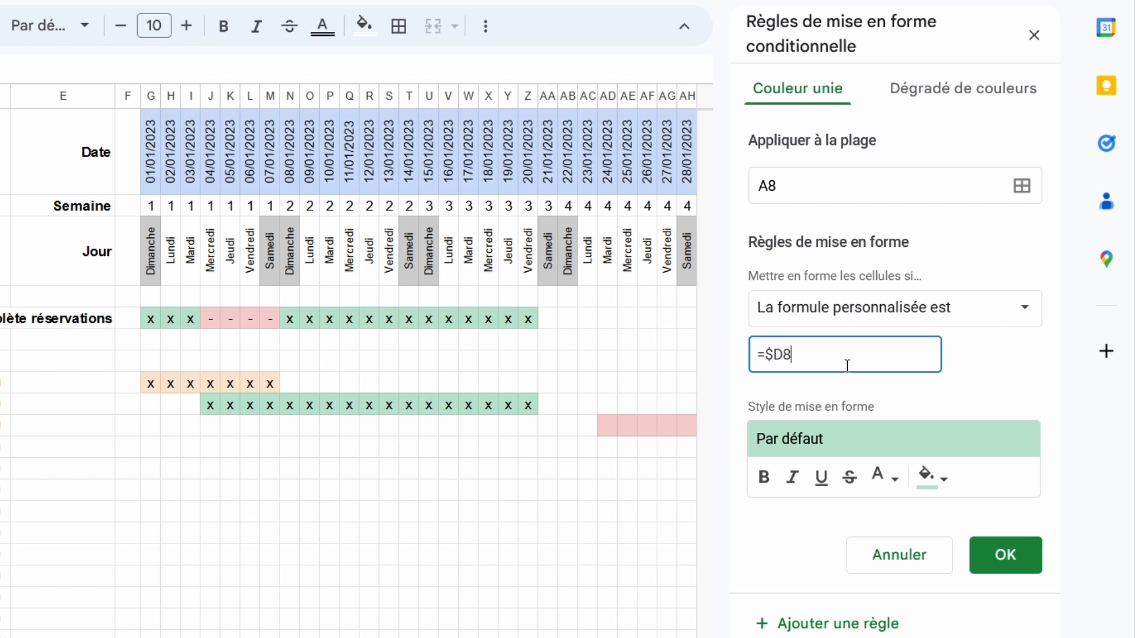
{"action": "type", "text": "=\"Annu"}
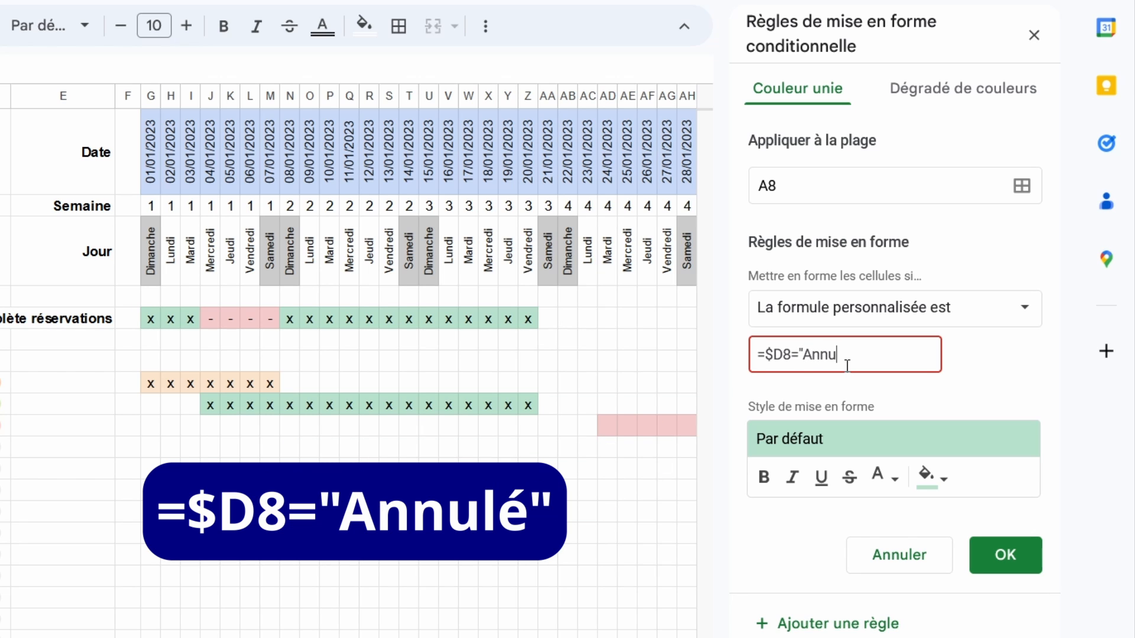
{"action": "type", "text": "lé\""}
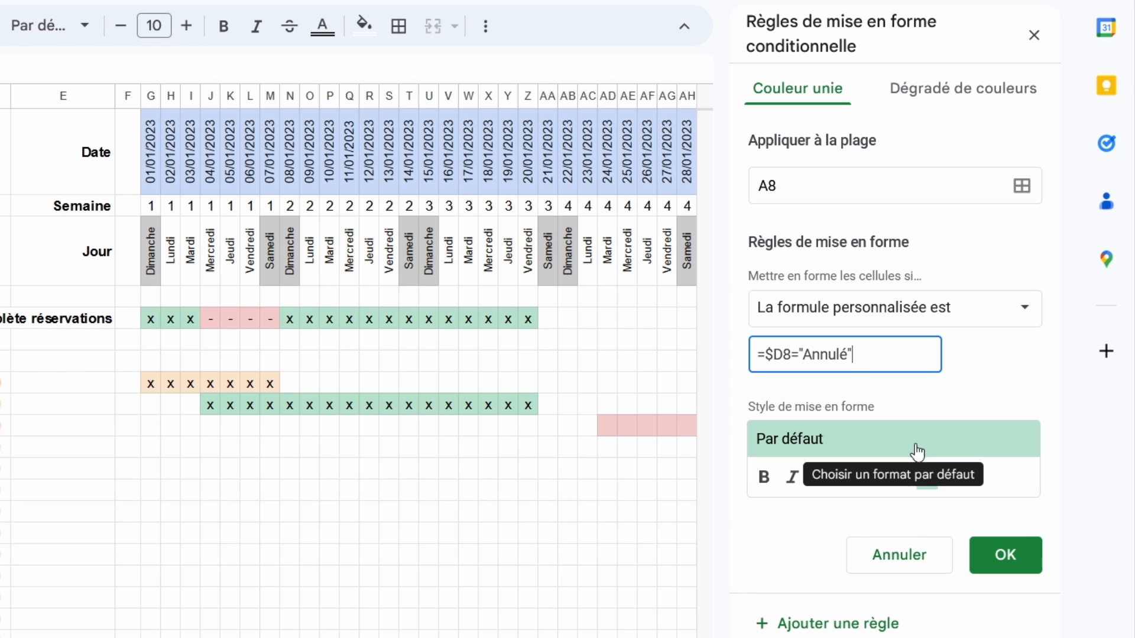
Set the cancelled-reservation rule's style to no fill colour with strikethrough text
{"action": "left_click", "coordinate": [940, 489]}
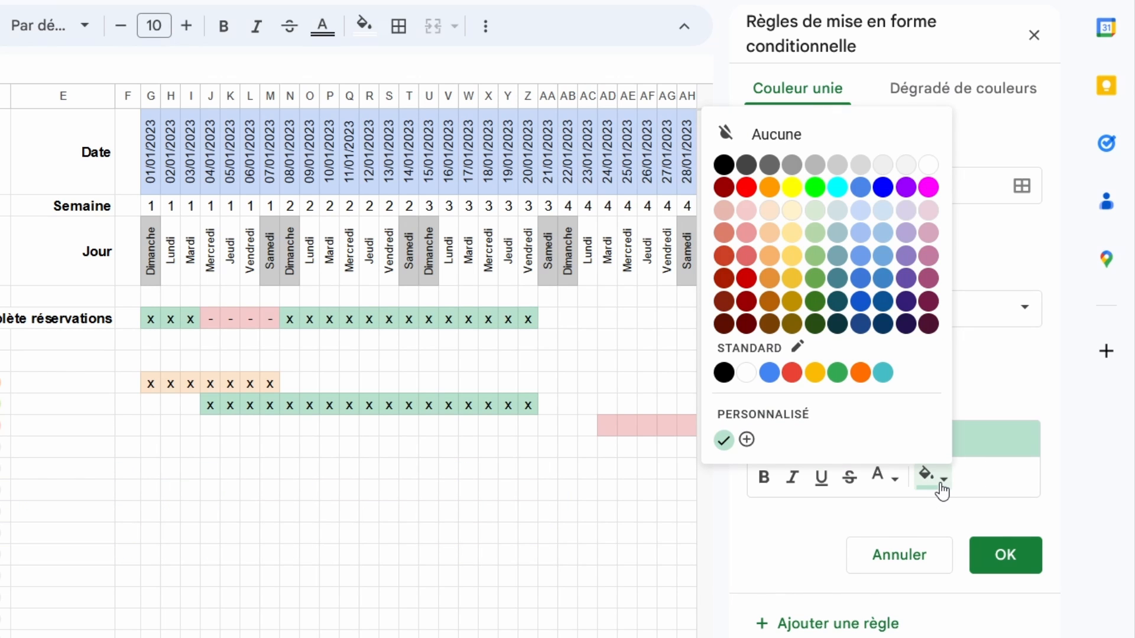
{"action": "left_click", "coordinate": [773, 134]}
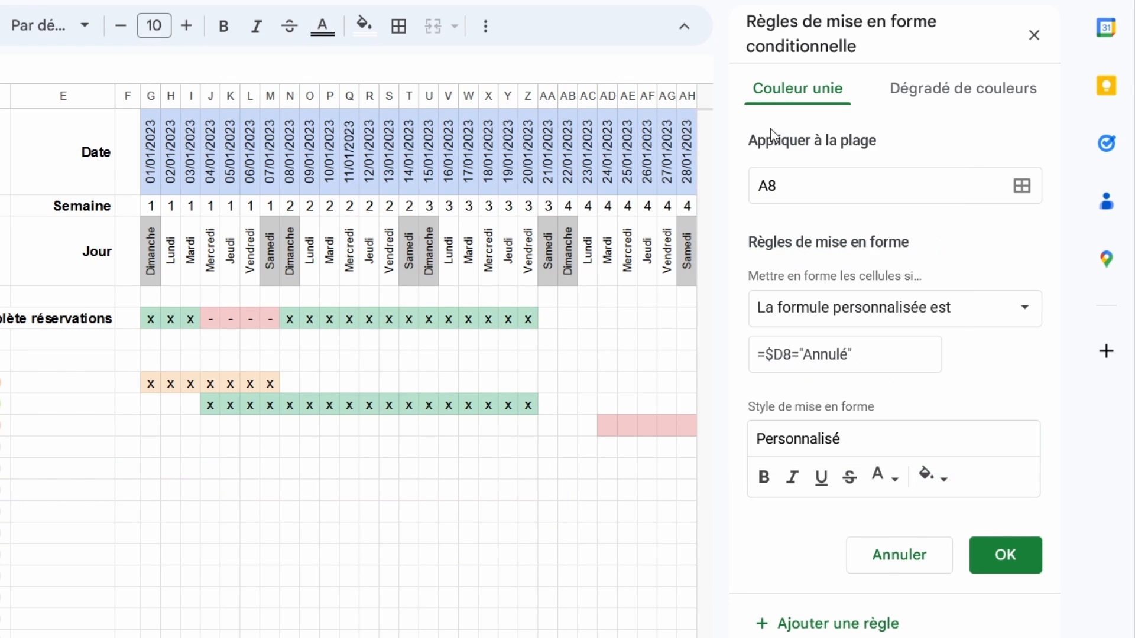
{"action": "left_click", "coordinate": [850, 480]}
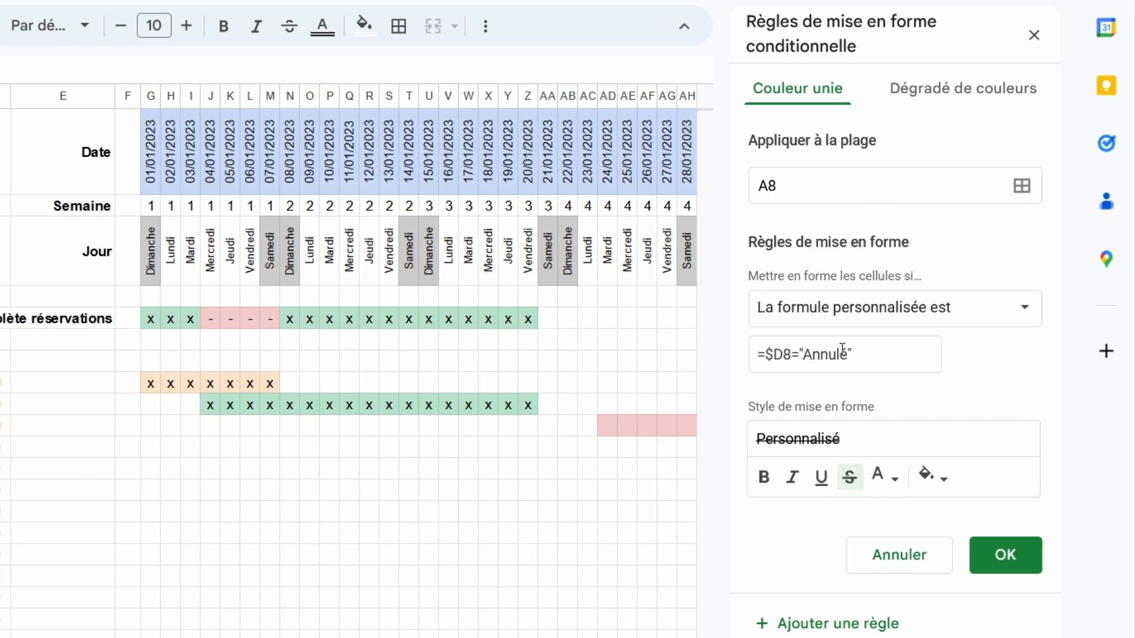
Extend the cancelled-reservation rule's range to A8:C, save it, and close the conditional formatting settings
{"action": "left_click", "coordinate": [795, 182]}
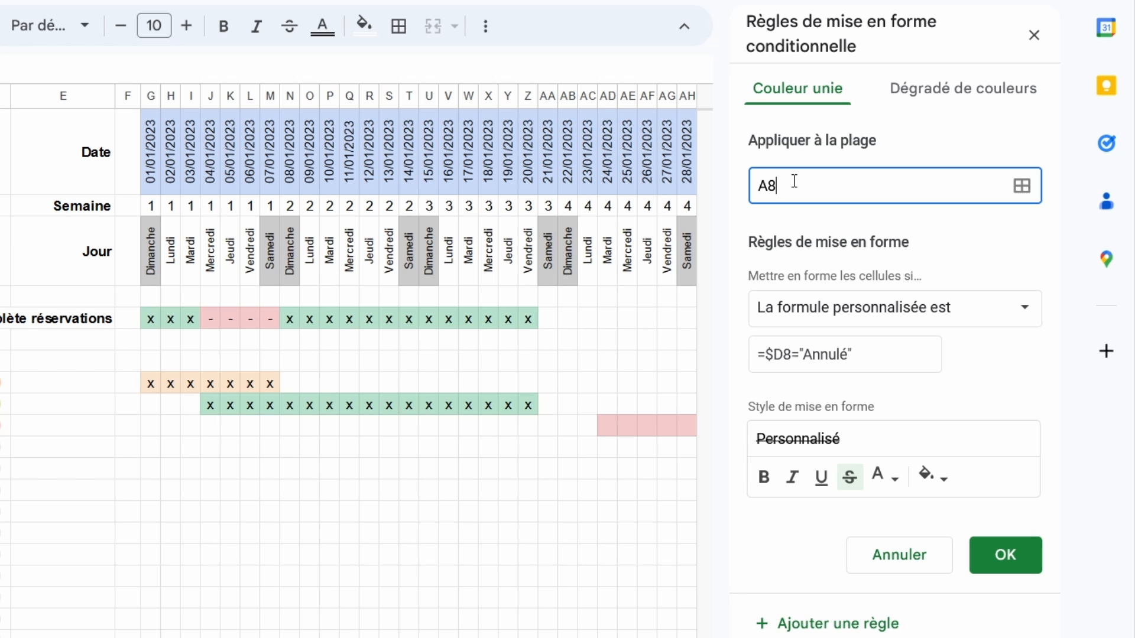
{"action": "type", "text": ":C"}
{"action": "left_click", "coordinate": [1006, 556]}
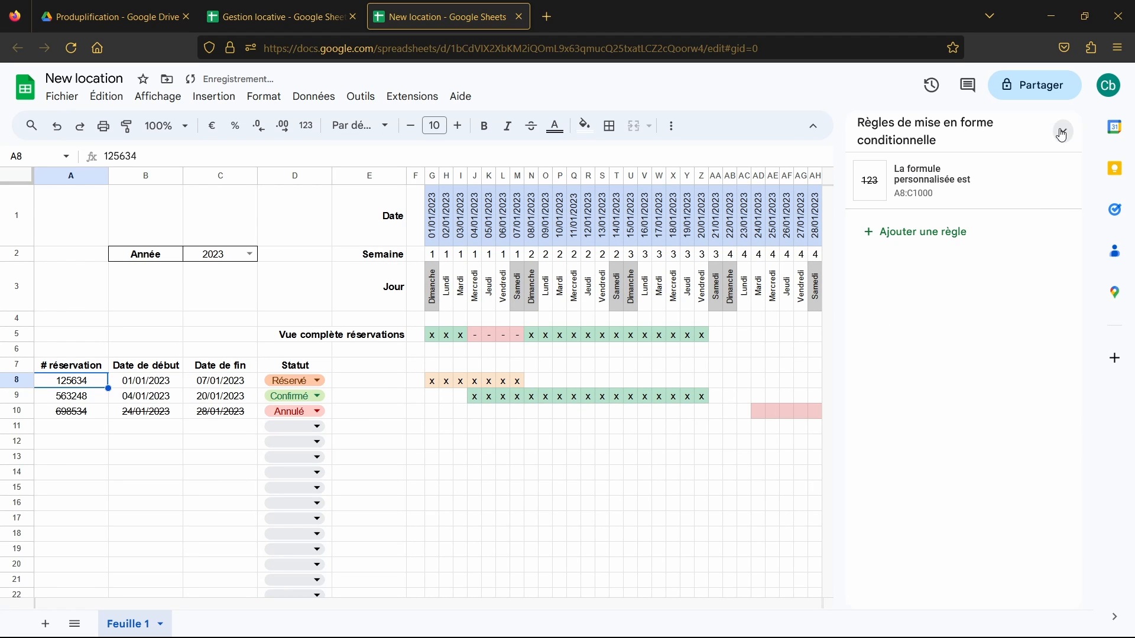
{"action": "left_click", "coordinate": [1062, 135]}
{"action": "left_click", "coordinate": [529, 503]}
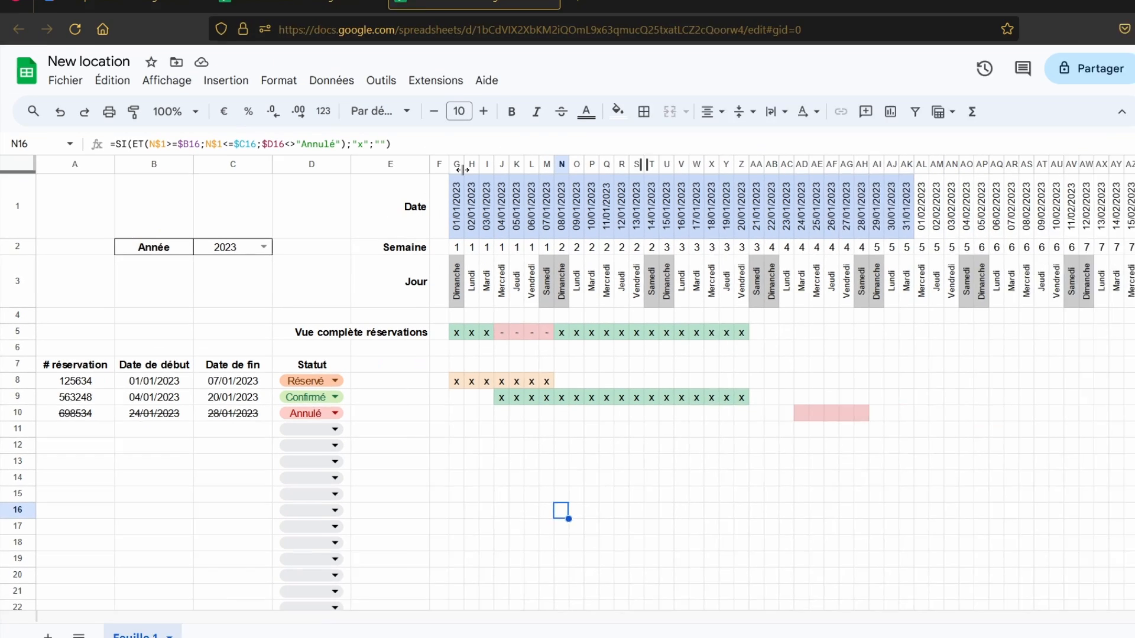
Narrow columns E and F, and increase the height of header row 7
{"action": "left_click_drag", "start_coordinate": [569, 96], "coordinate": [478, 118]}
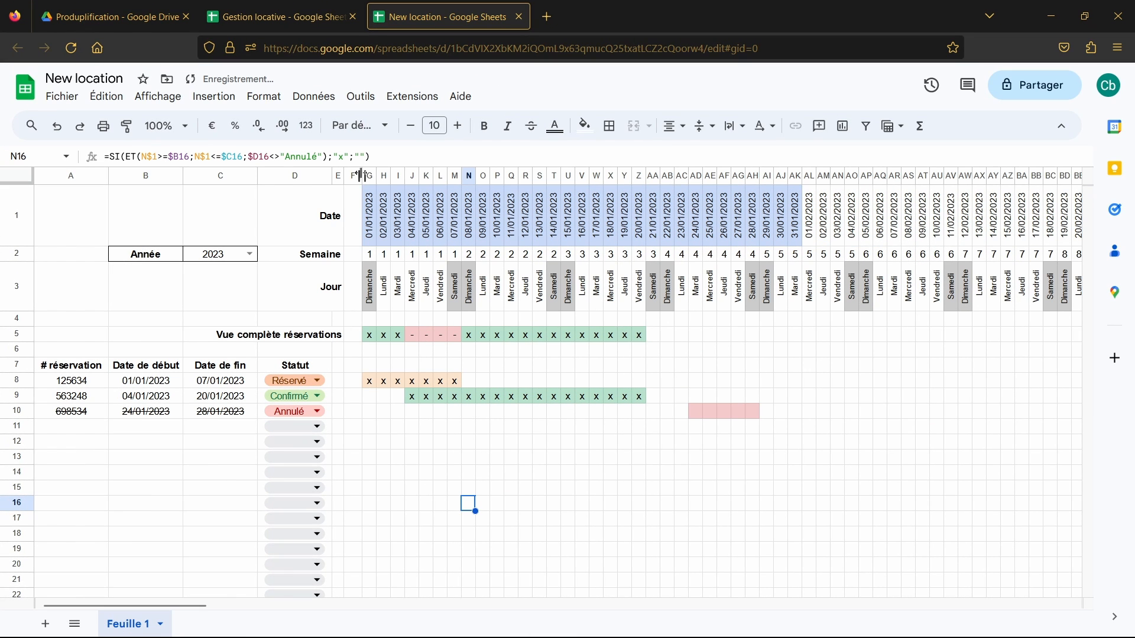
{"action": "left_click_drag", "start_coordinate": [362, 177], "coordinate": [359, 176]}
{"action": "left_click", "coordinate": [22, 368]}
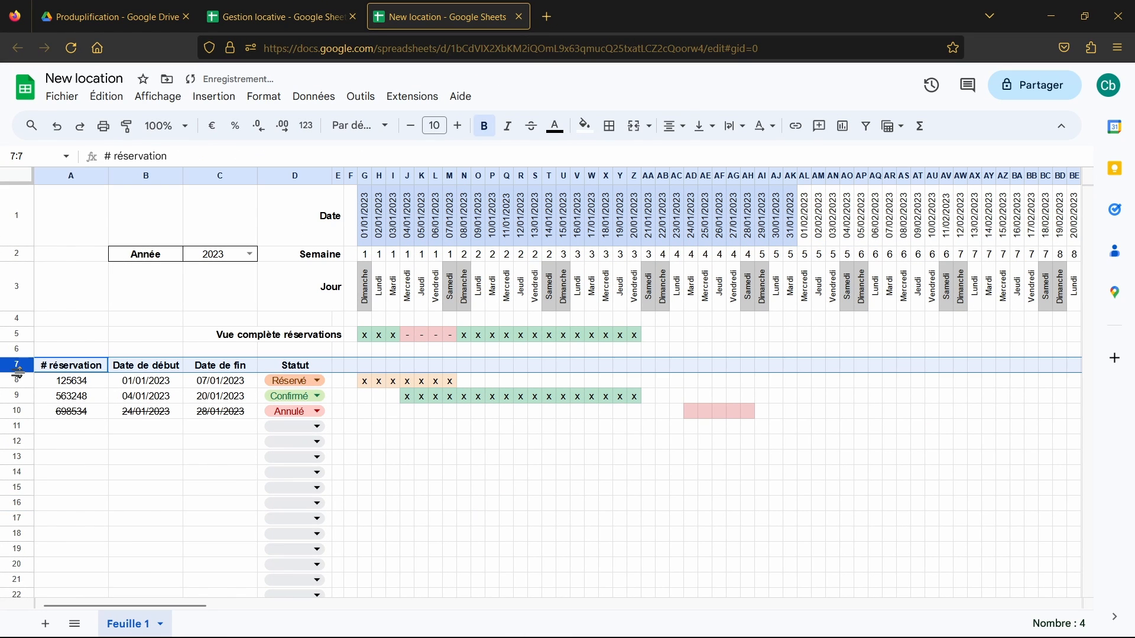
{"action": "left_click_drag", "start_coordinate": [22, 368], "coordinate": [16, 389]}
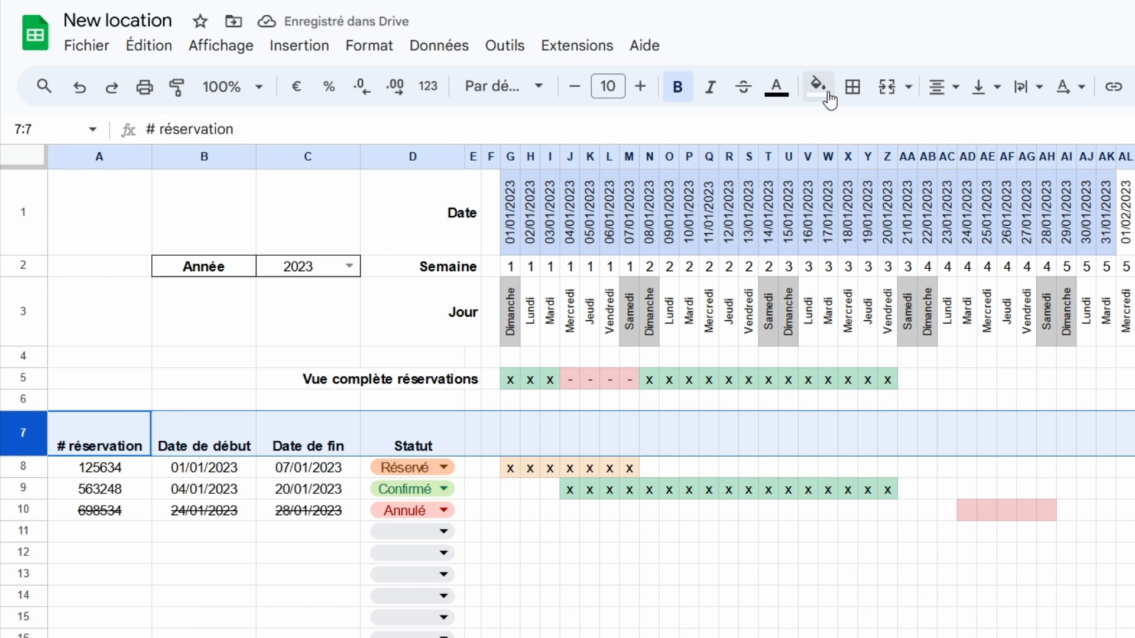
Fill header row 7 with light grey and centre its contents vertically
{"action": "left_click", "coordinate": [817, 86]}
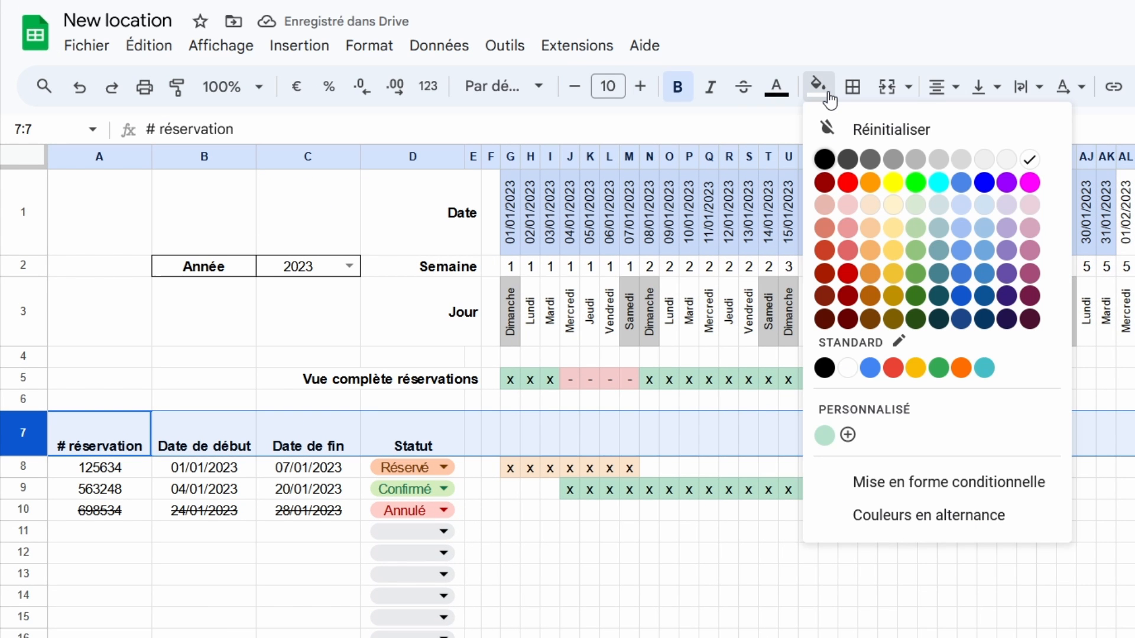
{"action": "left_click", "coordinate": [924, 162]}
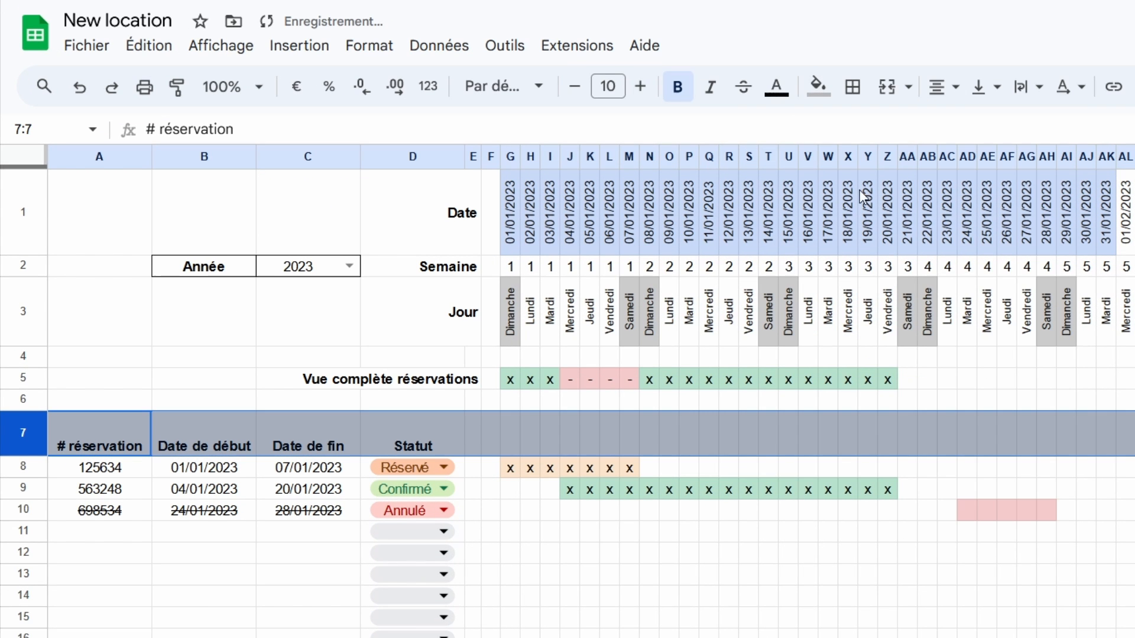
{"action": "left_click", "coordinate": [817, 86]}
{"action": "left_click", "coordinate": [937, 160]}
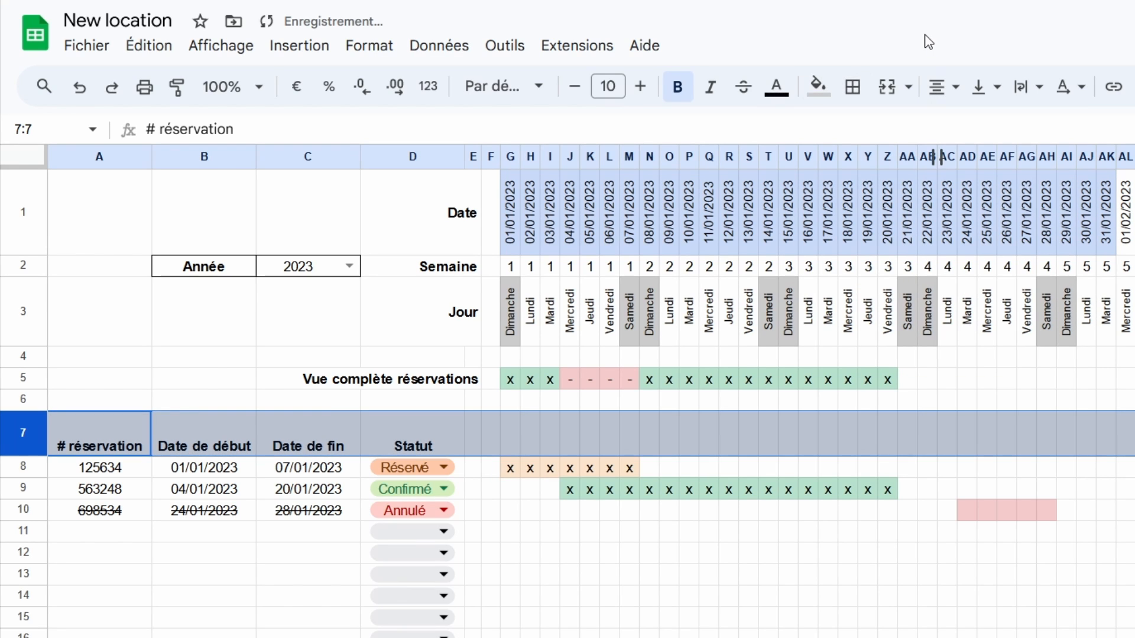
{"action": "left_click", "coordinate": [975, 87]}
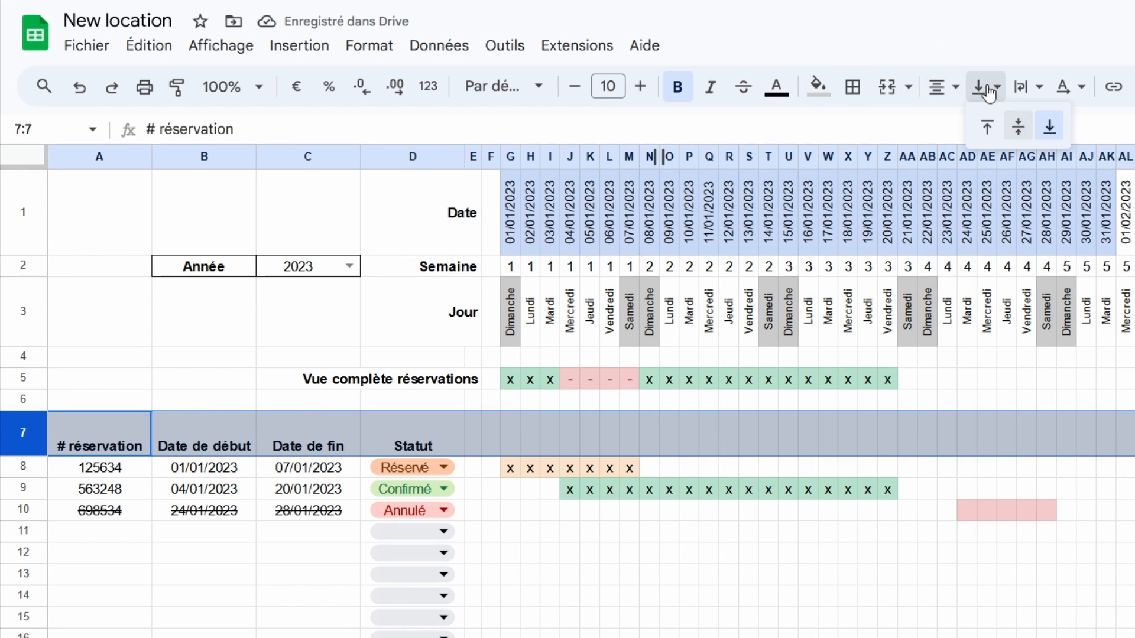
{"action": "left_click", "coordinate": [1017, 127]}
{"action": "left_click", "coordinate": [658, 617]}
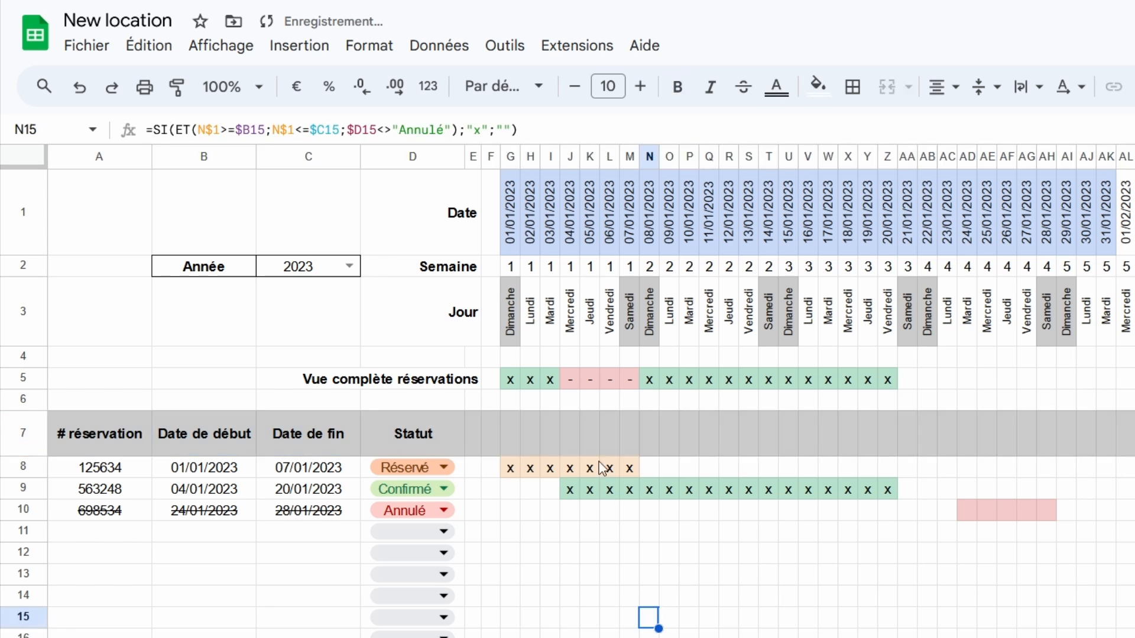
Apply grey borders to all cells of the date, week and day rows from G1 to NH3
{"action": "left_click", "coordinate": [510, 217]}
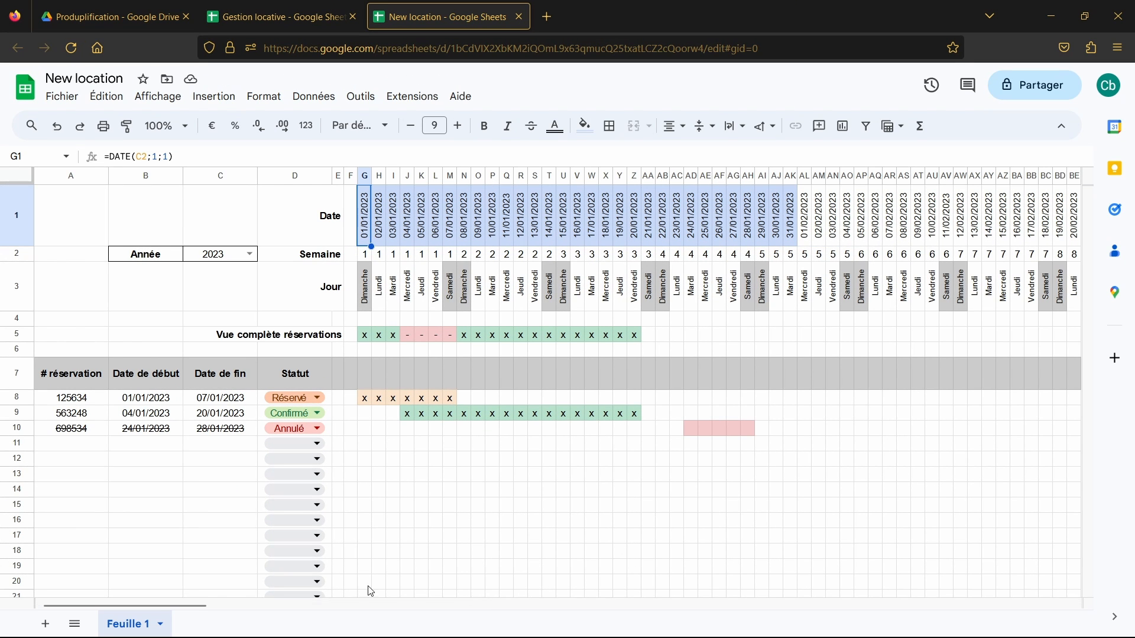
{"action": "left_click_drag", "start_coordinate": [196, 604], "coordinate": [1076, 609]}
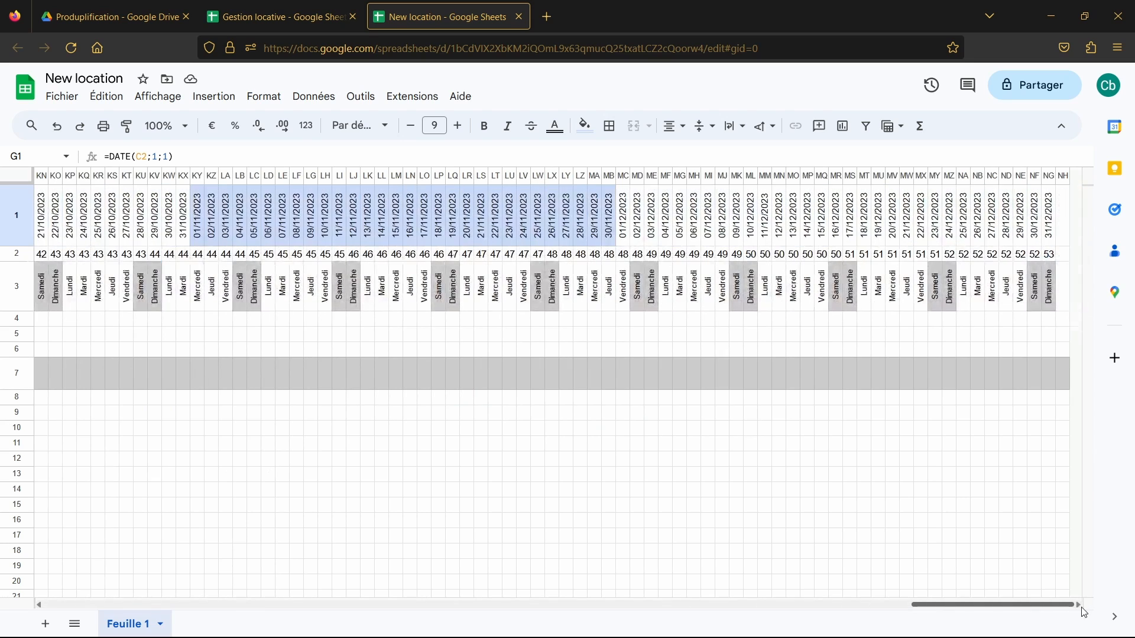
{"action": "left_click", "coordinate": [1064, 308], "text": "shift"}
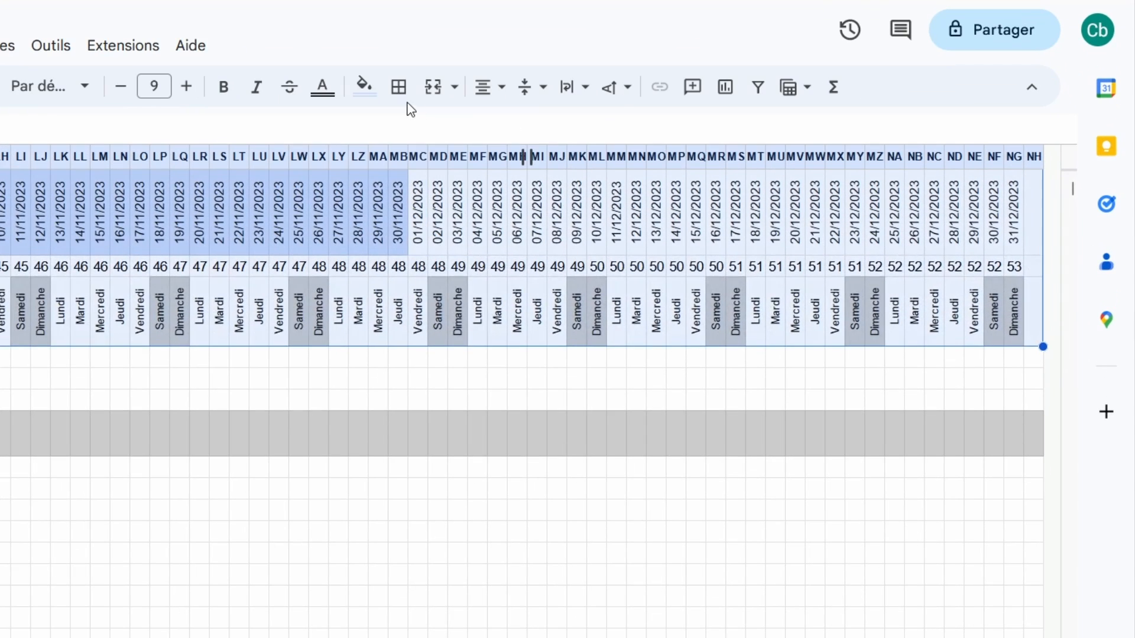
{"action": "left_click", "coordinate": [614, 129]}
{"action": "left_click", "coordinate": [606, 135]}
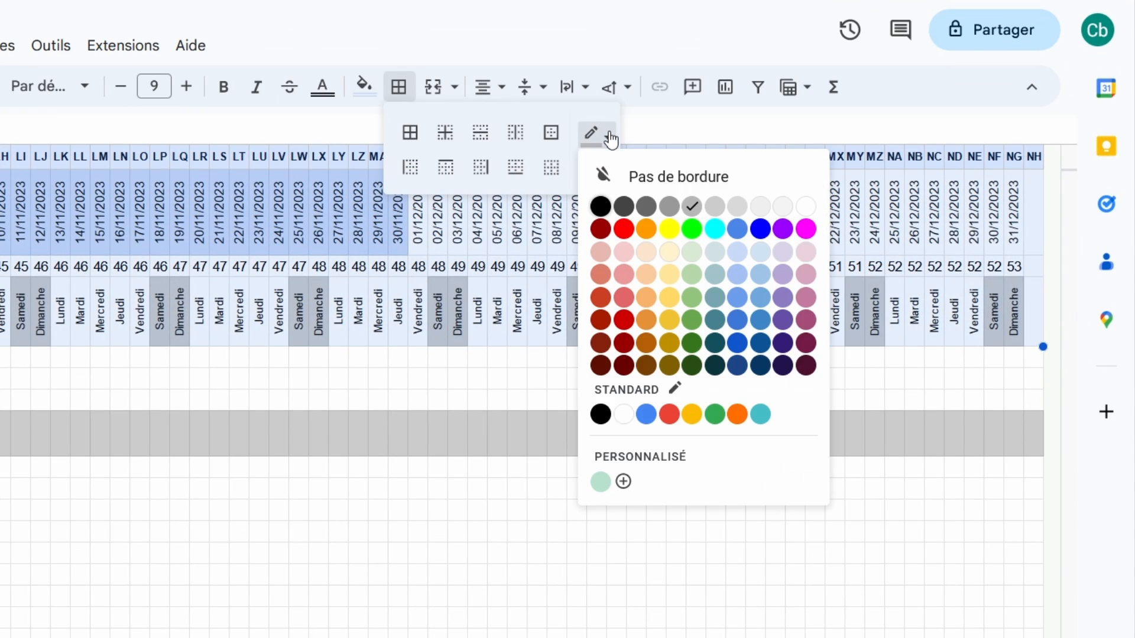
{"action": "left_click", "coordinate": [689, 204]}
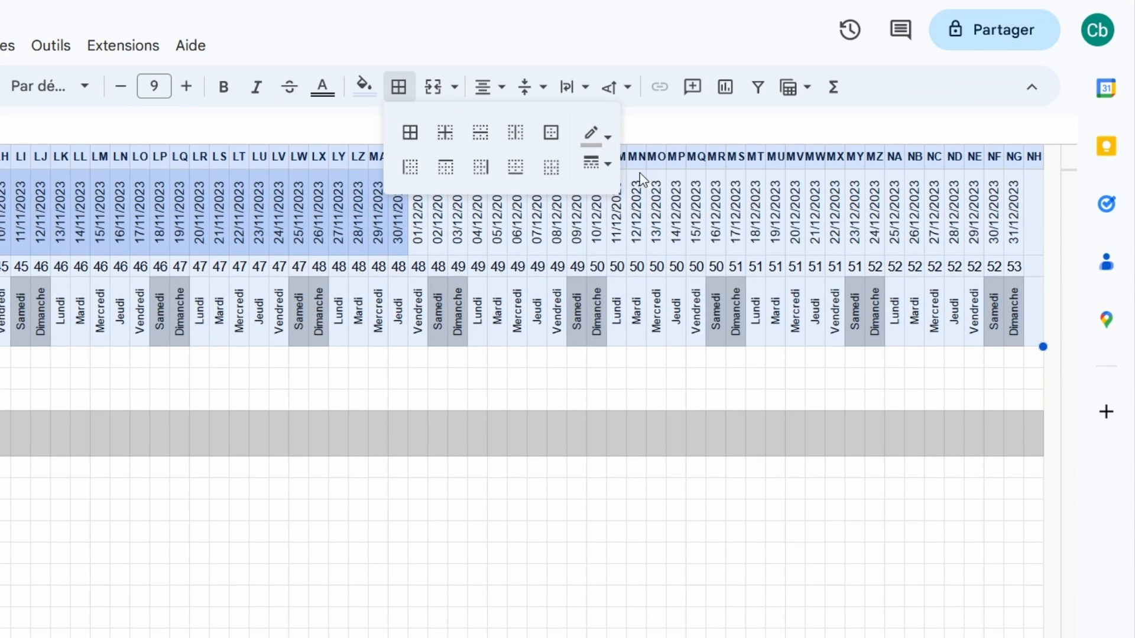
{"action": "left_click", "coordinate": [409, 133]}
{"action": "left_click", "coordinate": [1028, 375]}
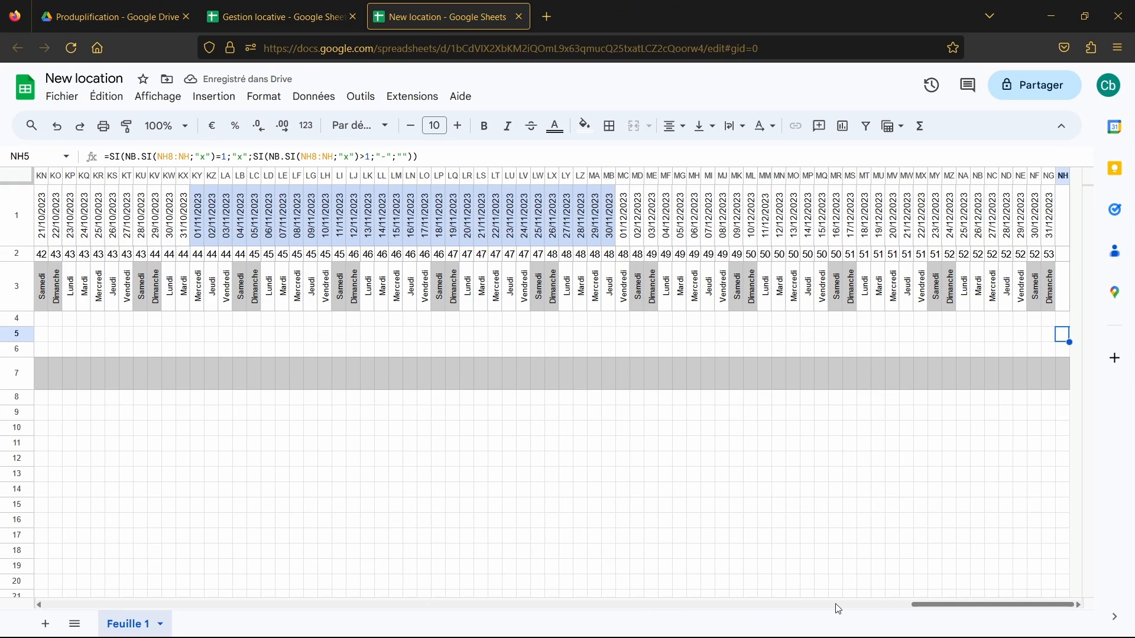
Apply the same borders to all cells of the "Vue complète réservations" row from G5 to NH5
{"action": "left_click_drag", "start_coordinate": [993, 606], "coordinate": [119, 606]}
{"action": "left_click", "coordinate": [371, 338], "text": "shift"}
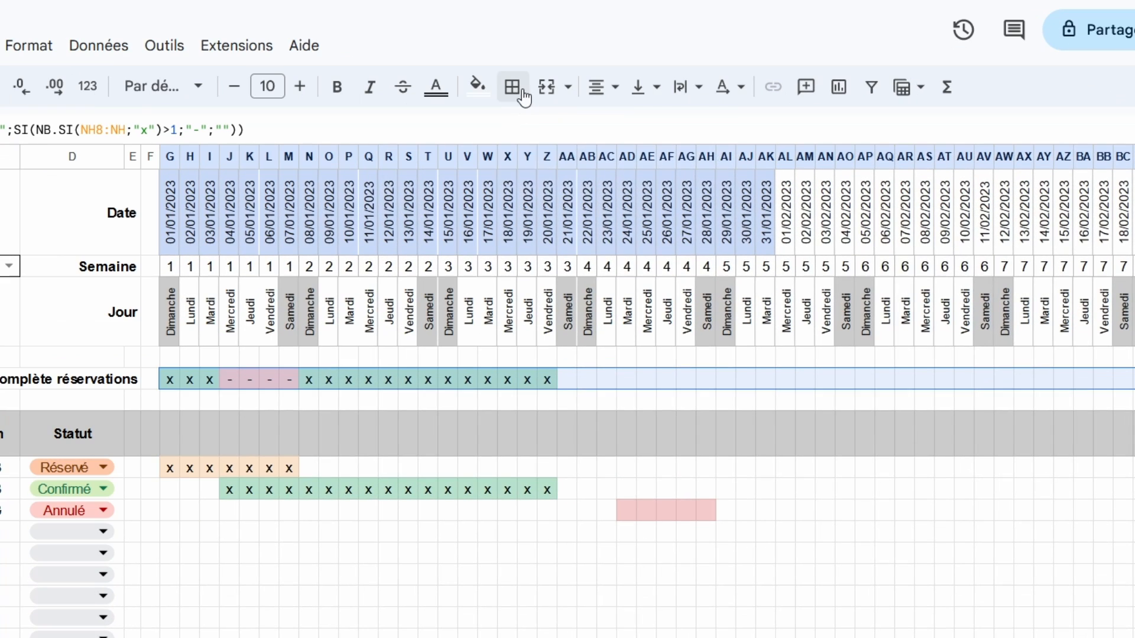
{"action": "left_click", "coordinate": [523, 95]}
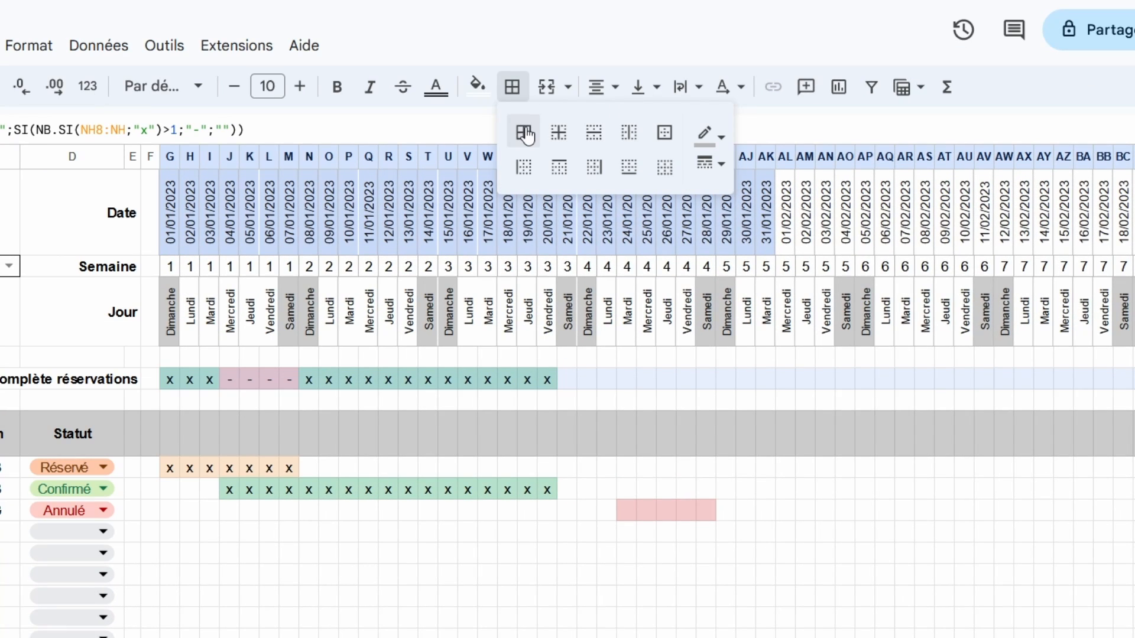
{"action": "left_click", "coordinate": [523, 133]}
Add inner horizontal borders to the reservation list range A8:E400
{"action": "left_click", "coordinate": [69, 406]}
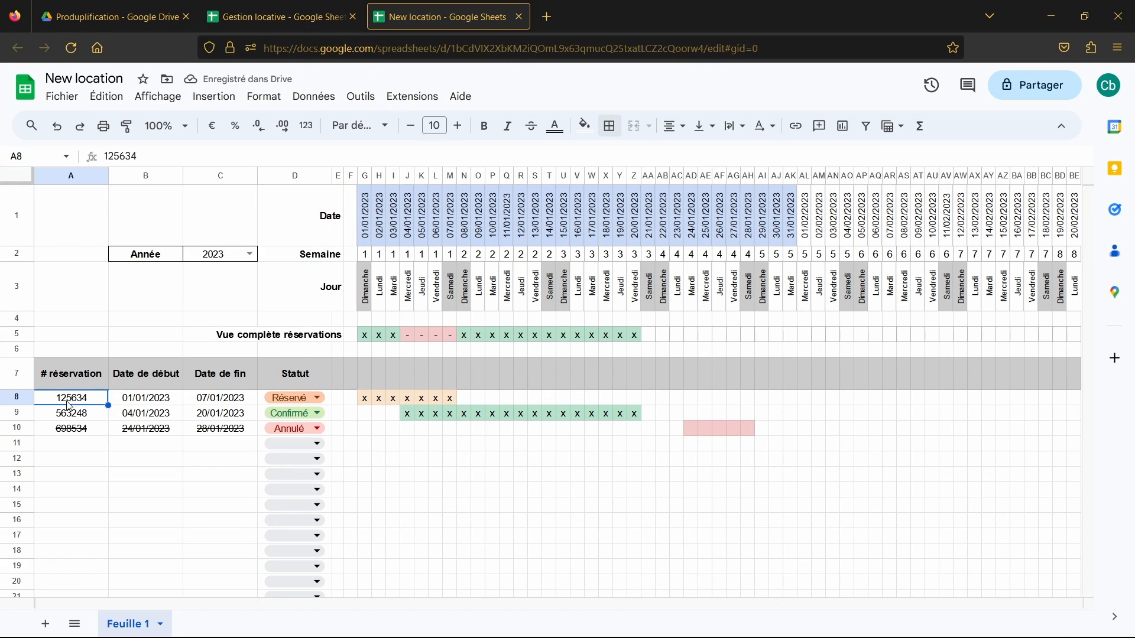
{"action": "left_click_drag", "start_coordinate": [69, 406], "coordinate": [339, 402]}
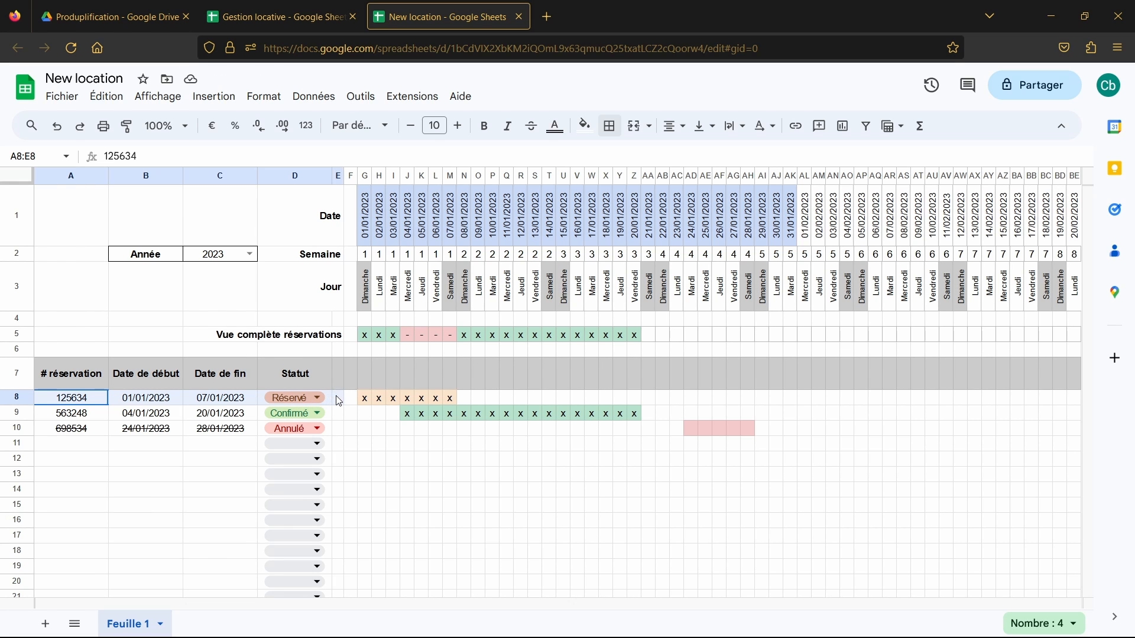
{"action": "left_click_drag", "start_coordinate": [1090, 198], "coordinate": [1127, 353]}
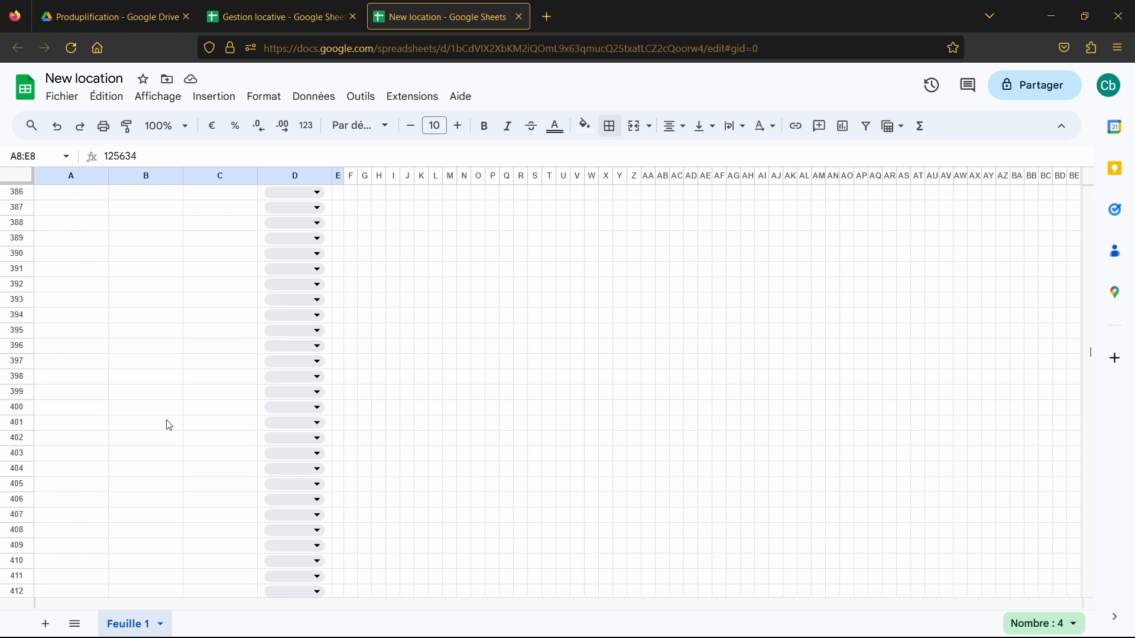
{"action": "left_click", "coordinate": [340, 416], "text": "shift"}
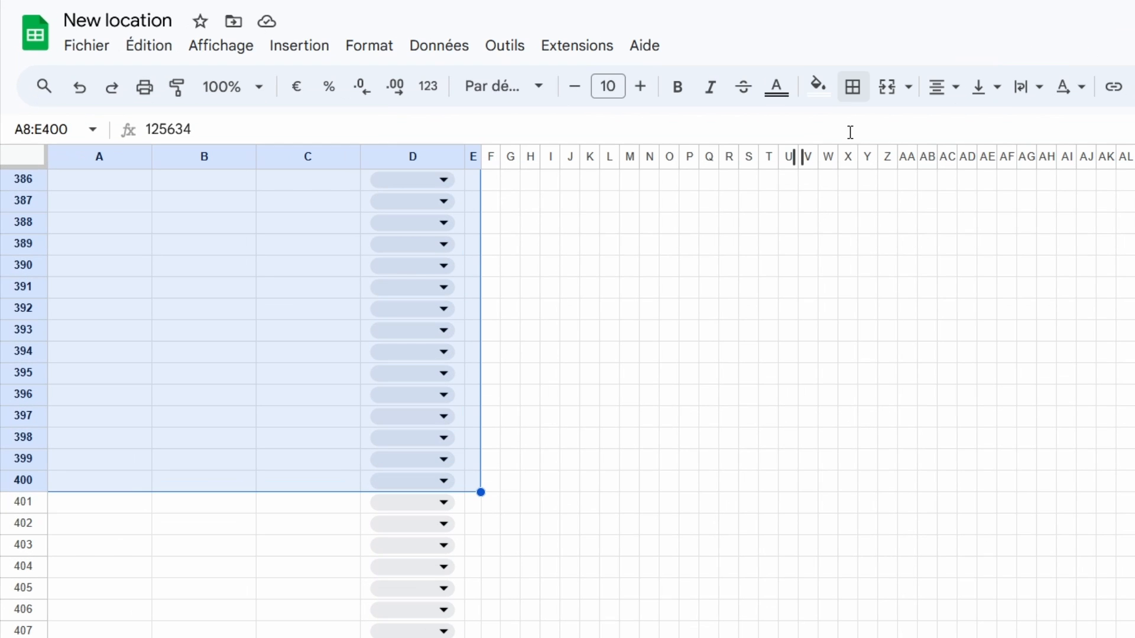
{"action": "left_click", "coordinate": [853, 87]}
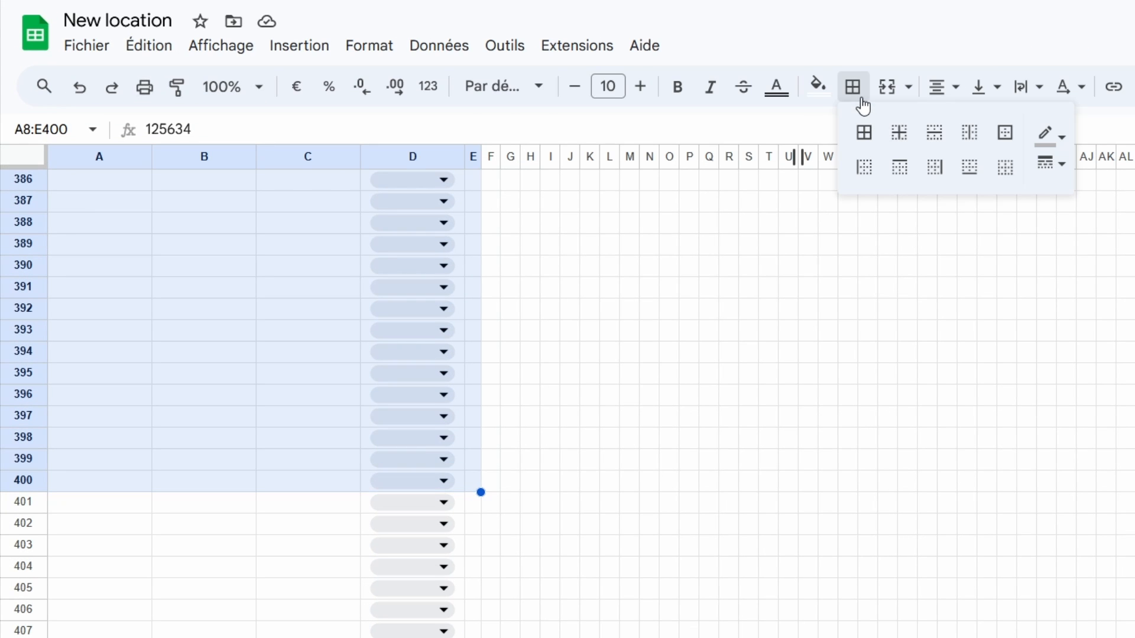
{"action": "left_click", "coordinate": [940, 140]}
Apply borders to all cells of the calendar grid G8:NH400
{"action": "left_click", "coordinate": [515, 481]}
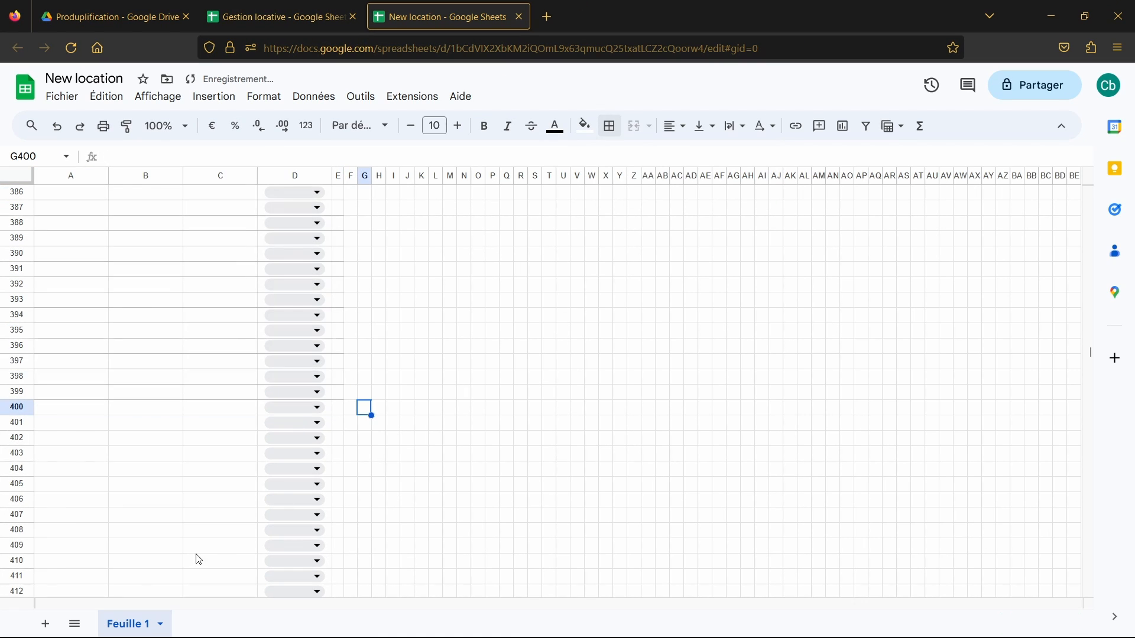
{"action": "left_click_drag", "start_coordinate": [104, 604], "coordinate": [1036, 595]}
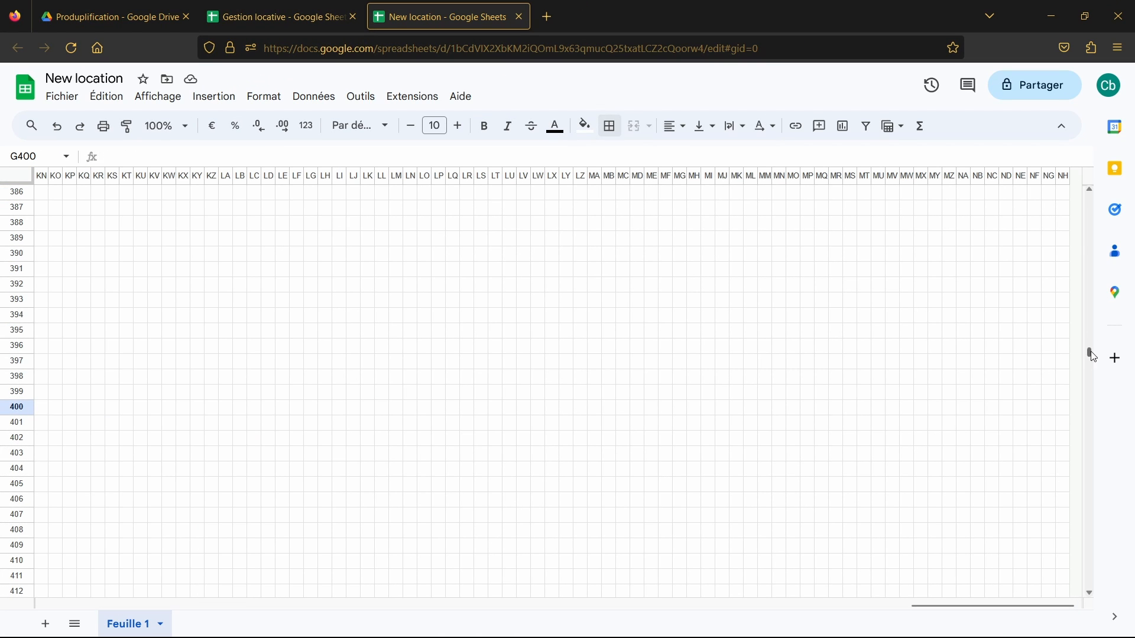
{"action": "left_click_drag", "start_coordinate": [1092, 353], "coordinate": [1080, 177]}
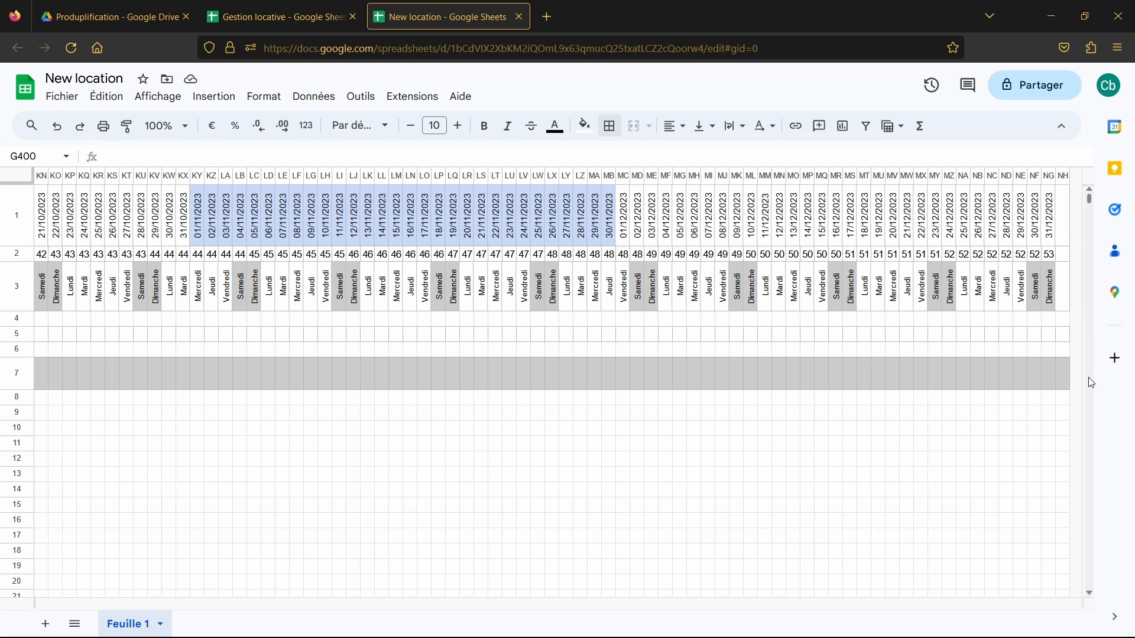
{"action": "left_click", "coordinate": [1067, 401], "text": "shift"}
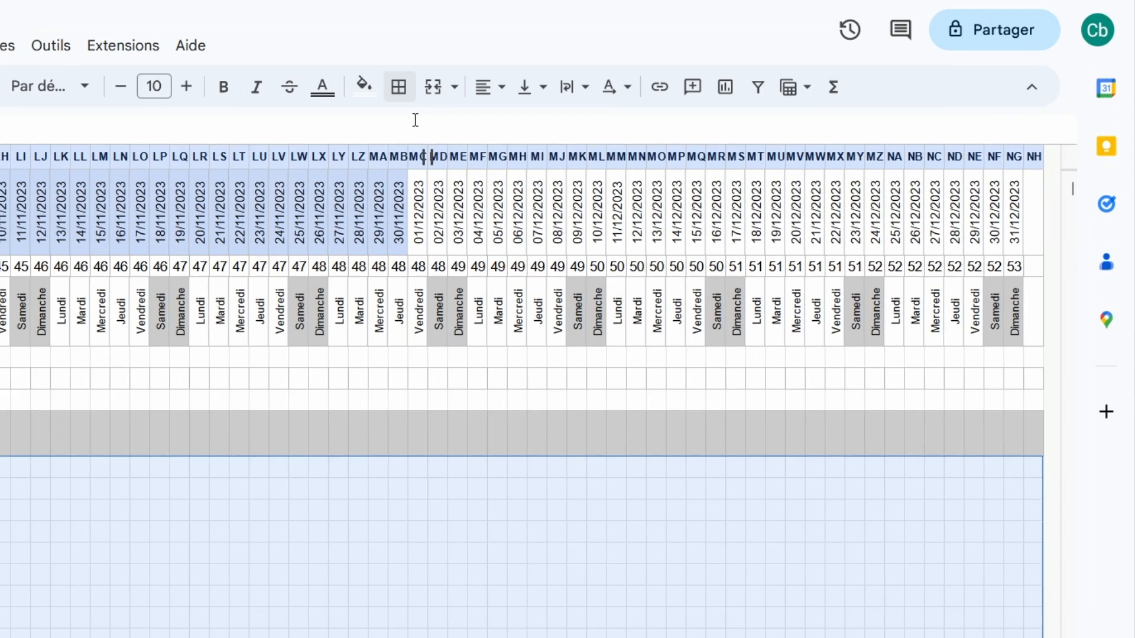
{"action": "left_click", "coordinate": [611, 127]}
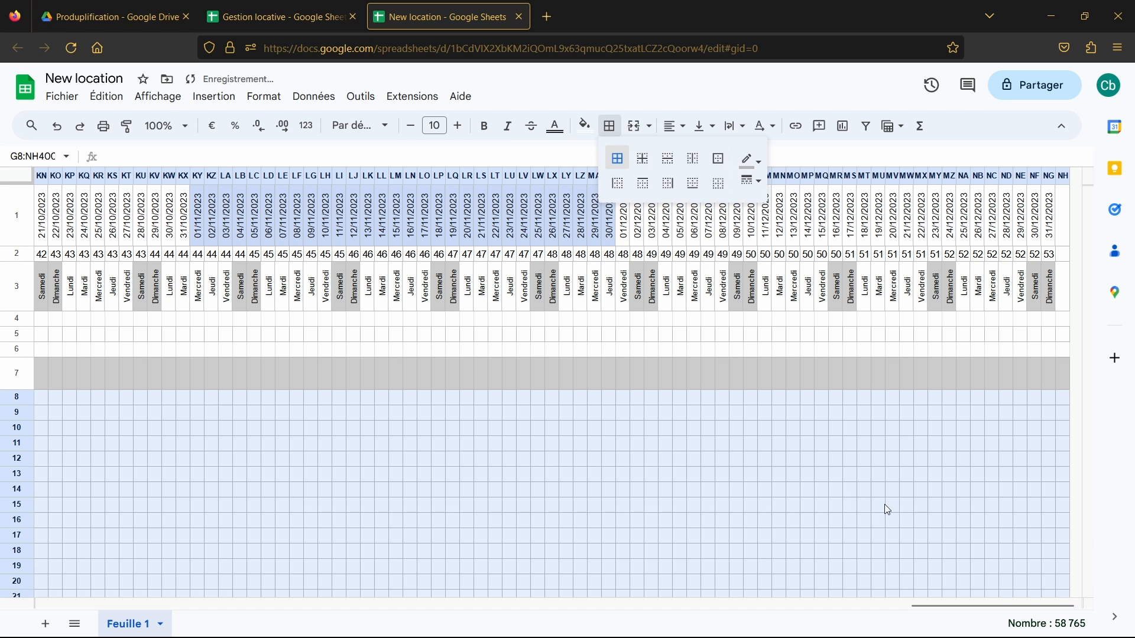
{"action": "left_click", "coordinate": [782, 616]}
Shrink the heights of empty rows 4 and 6, and make spacer column F narrower
{"action": "left_click_drag", "start_coordinate": [945, 605], "coordinate": [103, 594]}
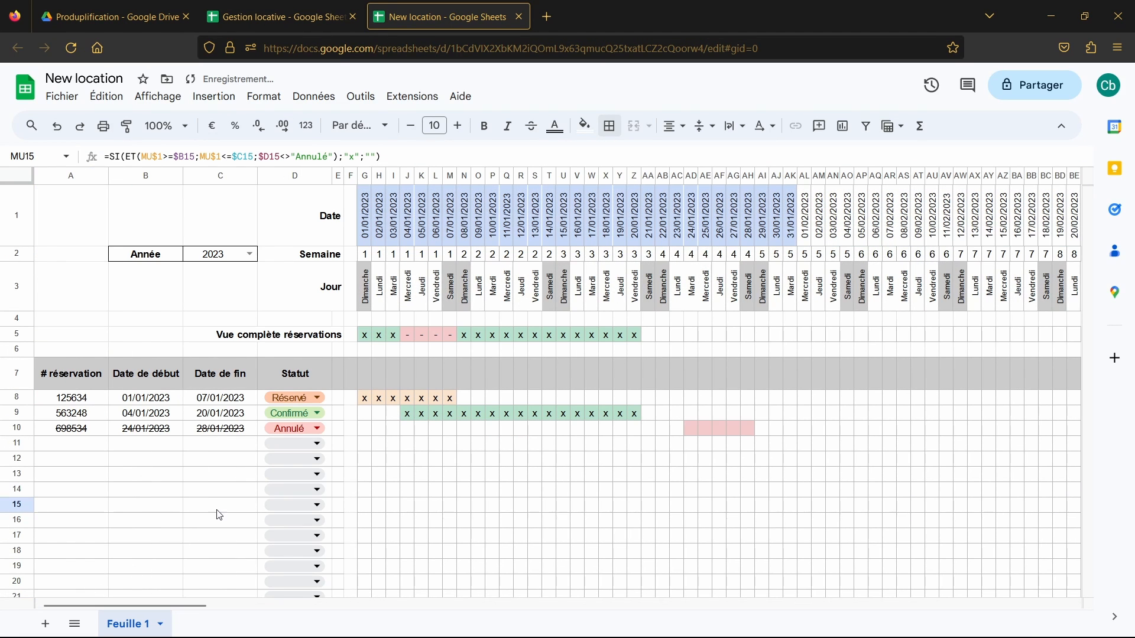
{"action": "left_click", "coordinate": [17, 350]}
{"action": "left_click", "coordinate": [16, 318], "text": "ctrl"}
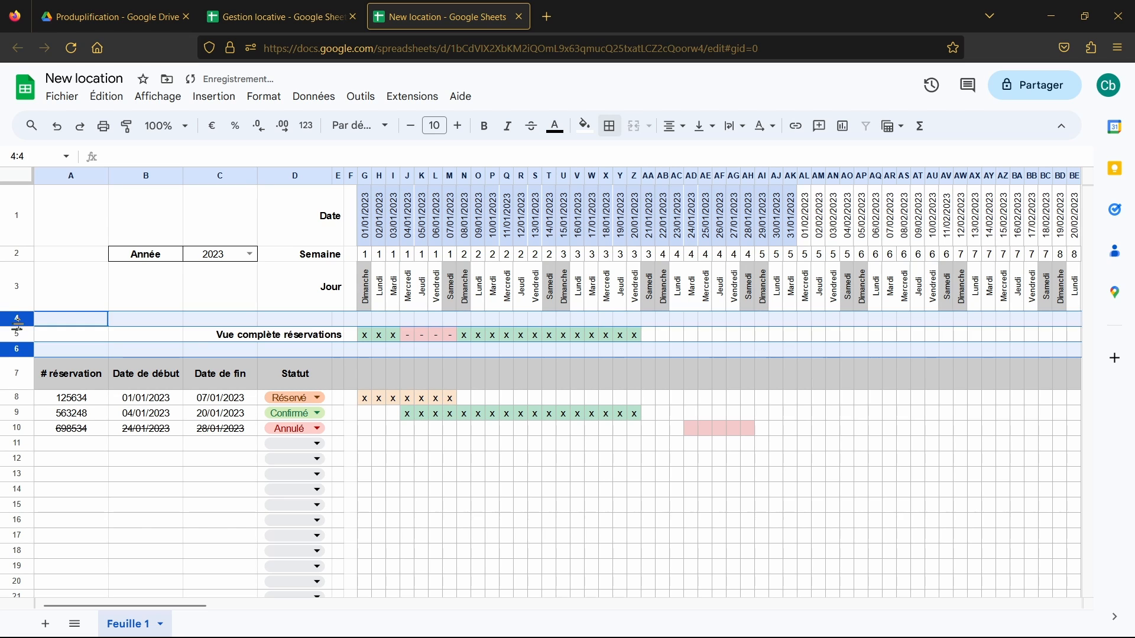
{"action": "left_click_drag", "start_coordinate": [18, 326], "coordinate": [27, 315]}
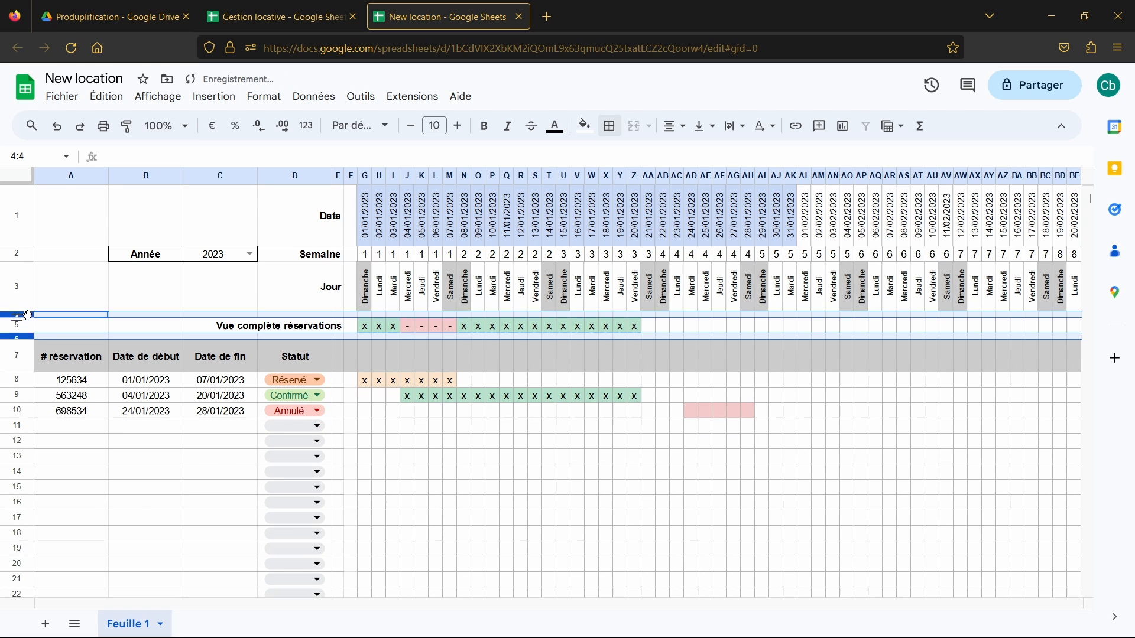
{"action": "left_click", "coordinate": [533, 502]}
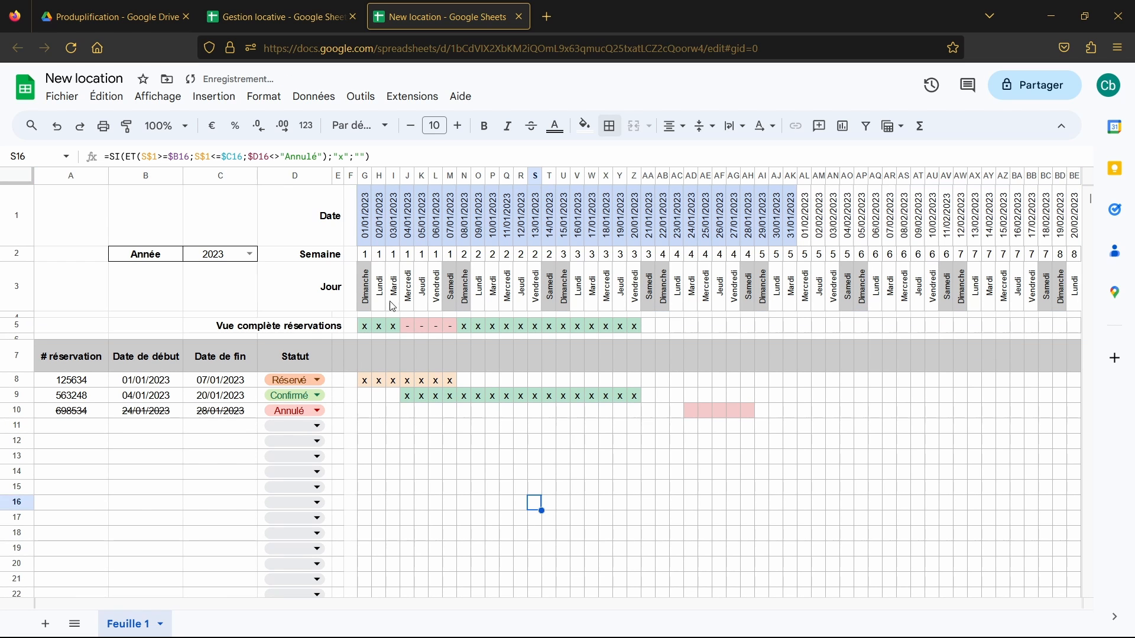
{"action": "left_click_drag", "start_coordinate": [359, 176], "coordinate": [353, 175]}
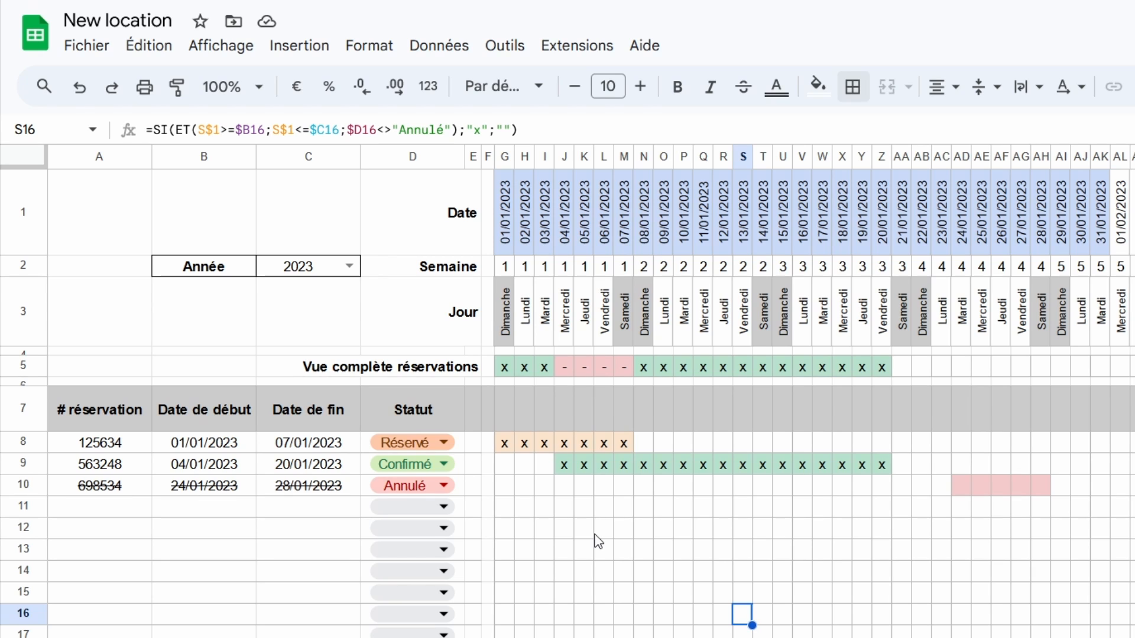
Freeze the sheet up to row 7 and up to column F so the headers and reservation list stay in view
{"action": "left_click", "coordinate": [489, 419]}
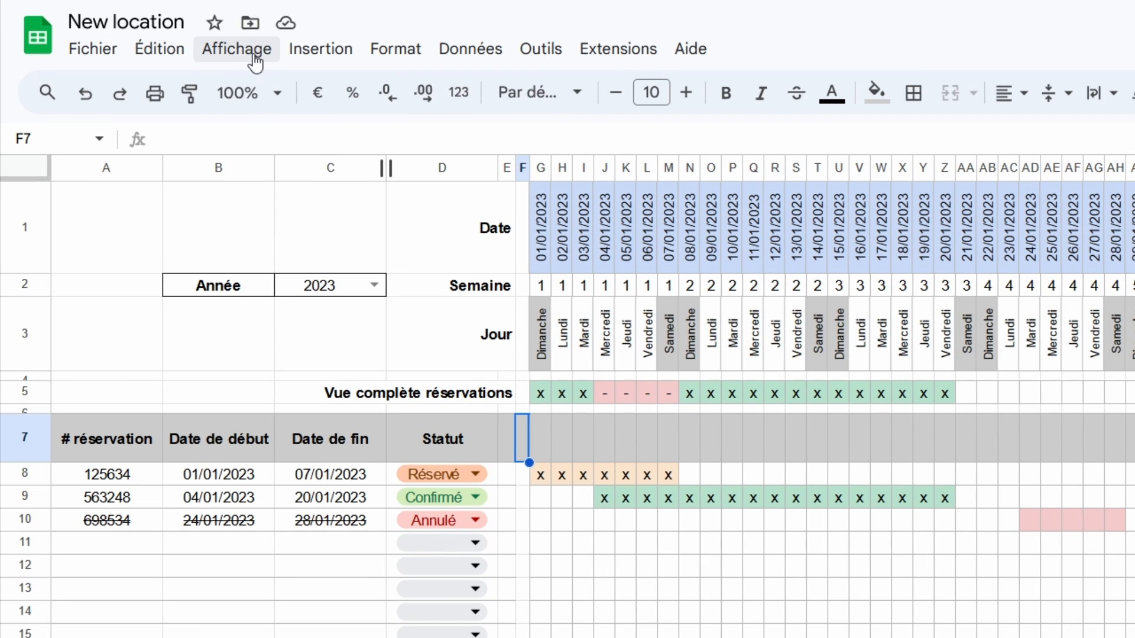
{"action": "left_click", "coordinate": [254, 57]}
{"action": "mouse_move", "coordinate": [293, 119]}
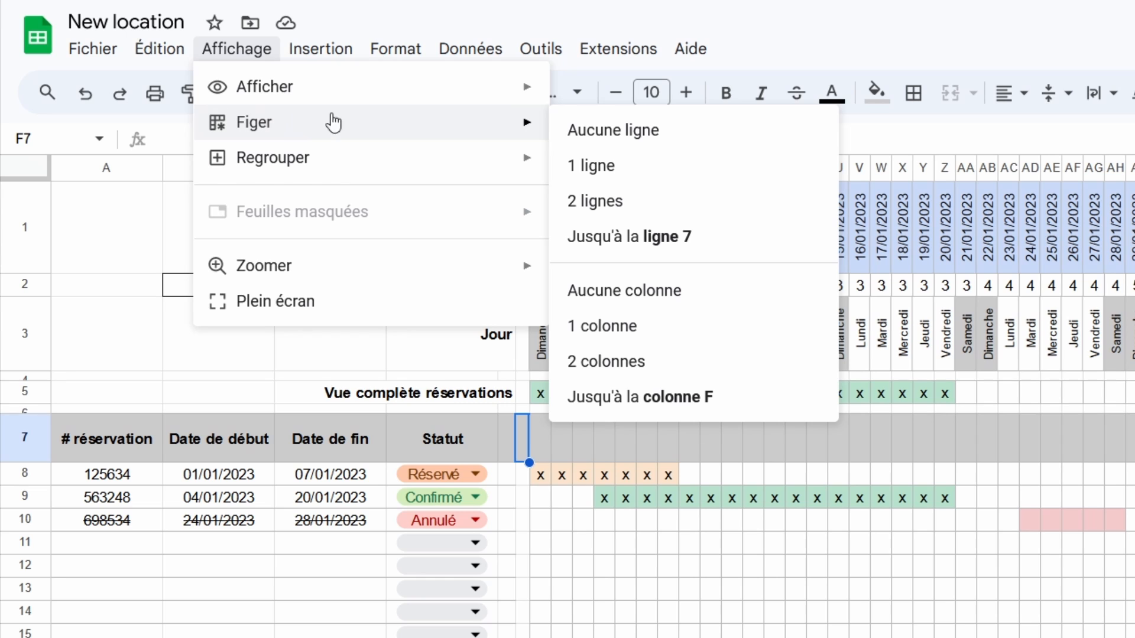
{"action": "left_click", "coordinate": [651, 234]}
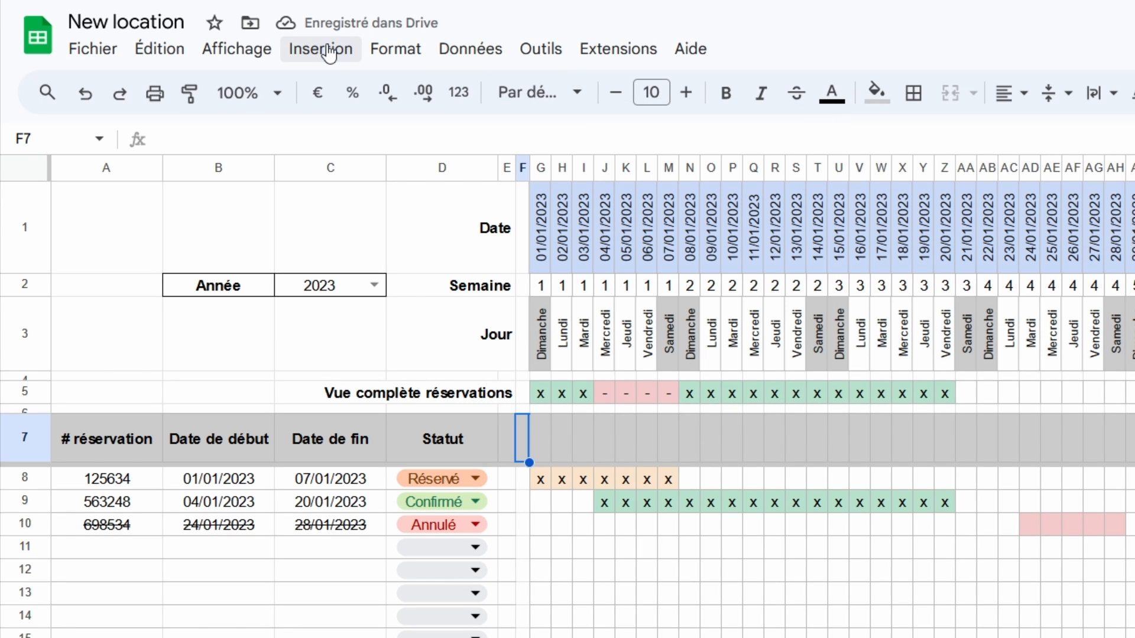
{"action": "left_click", "coordinate": [243, 50]}
{"action": "mouse_move", "coordinate": [285, 117]}
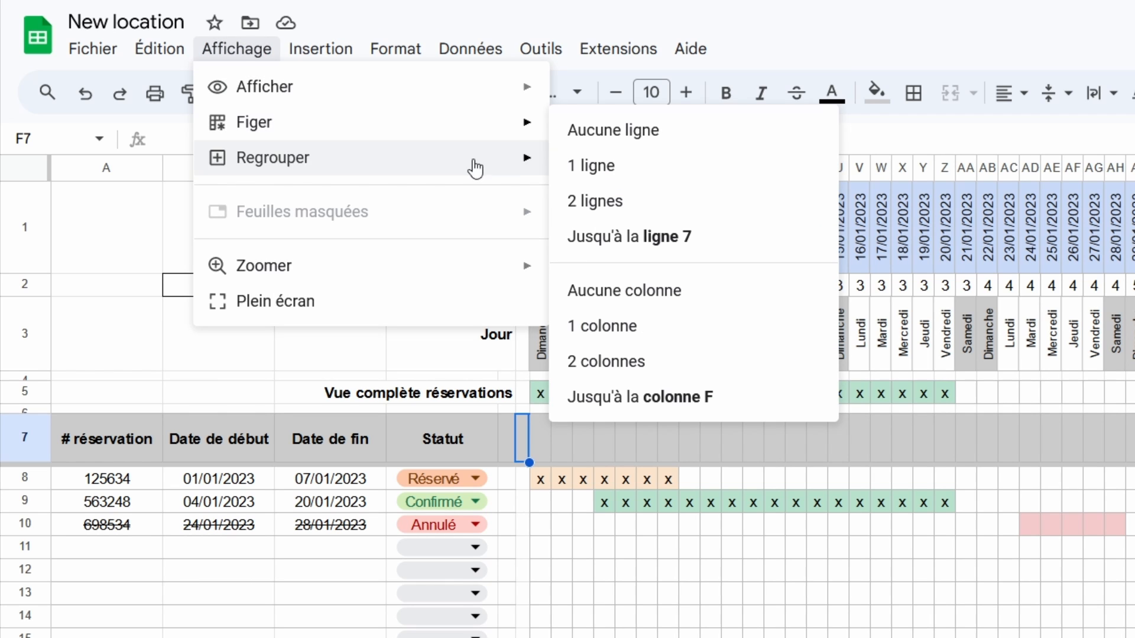
{"action": "left_click", "coordinate": [728, 407]}
{"action": "scroll", "coordinate": [629, 513], "scroll_direction": "down", "scroll_amount": 2}
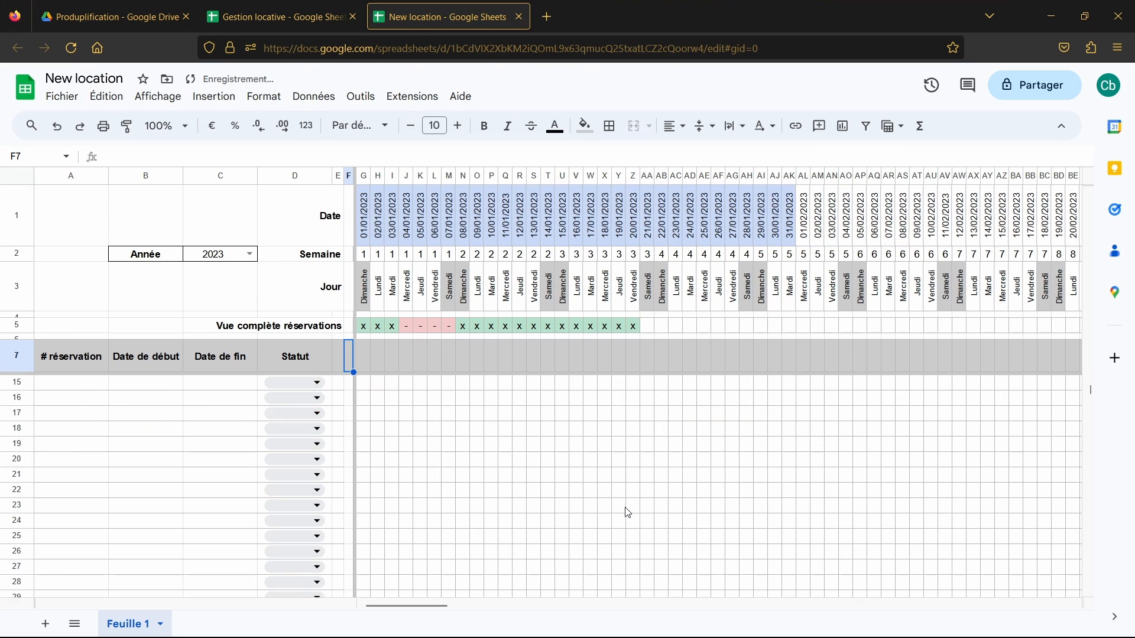
{"action": "scroll", "coordinate": [628, 513], "scroll_direction": "up", "scroll_amount": 2}
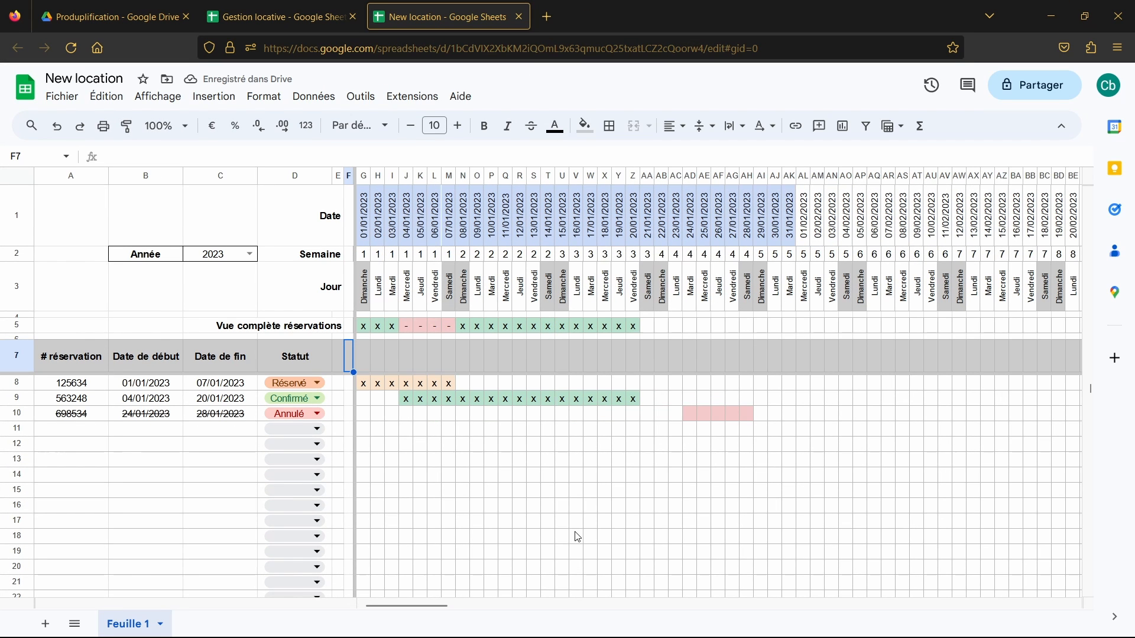
Hide the sheet's gridlines so that only the applied borders show
{"action": "left_click", "coordinate": [689, 506]}
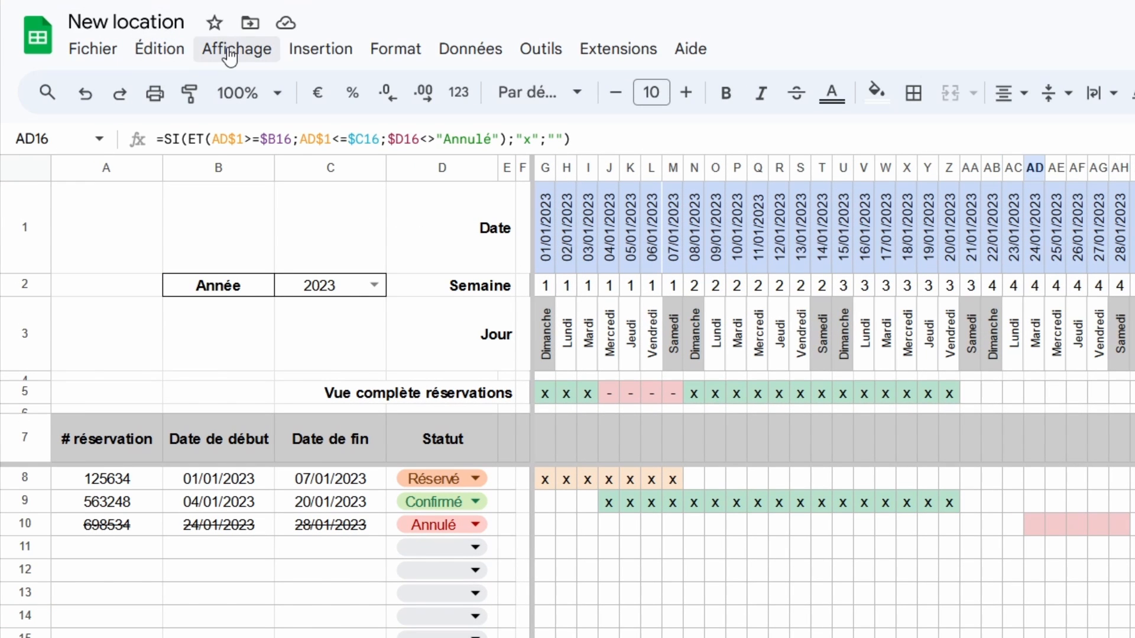
{"action": "left_click", "coordinate": [230, 57]}
{"action": "mouse_move", "coordinate": [287, 89]}
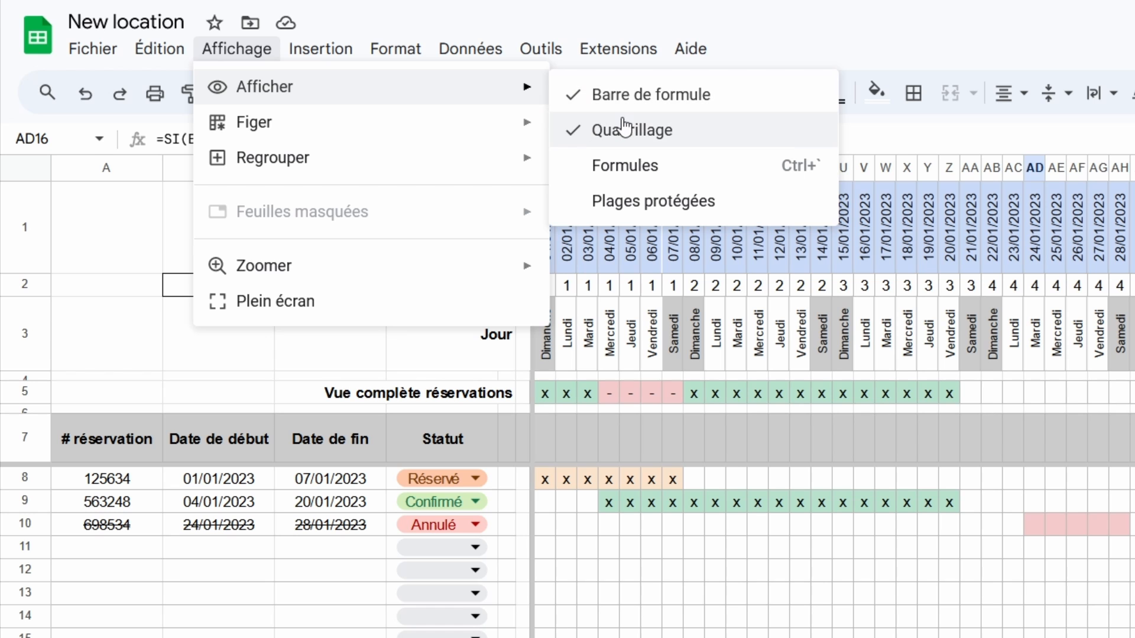
{"action": "left_click", "coordinate": [573, 140]}
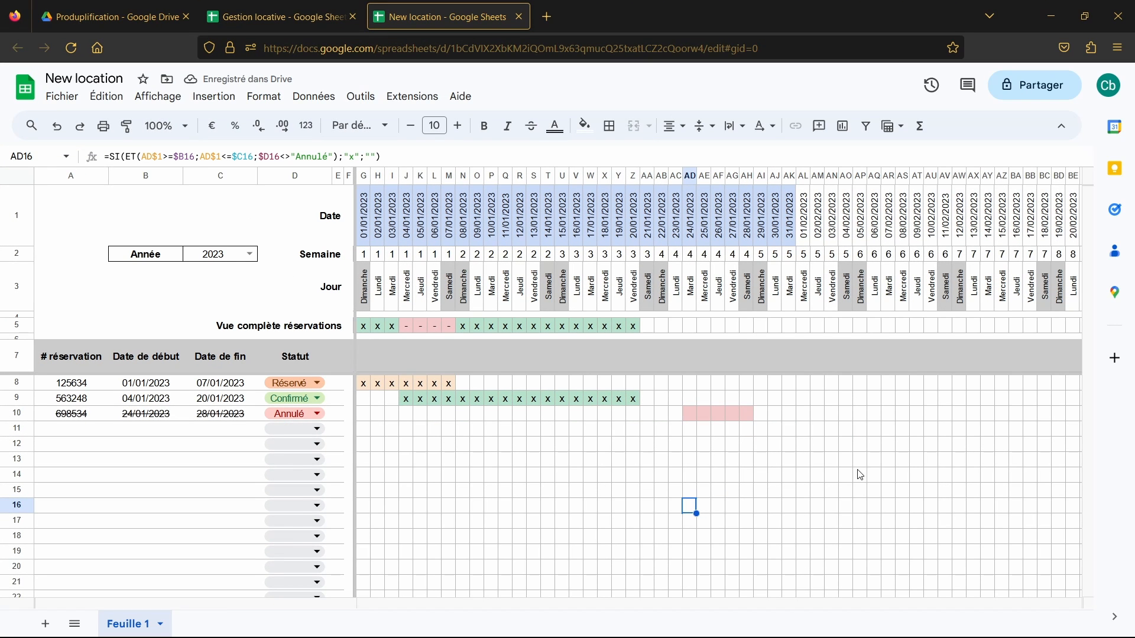
{"action": "left_click", "coordinate": [933, 493]}
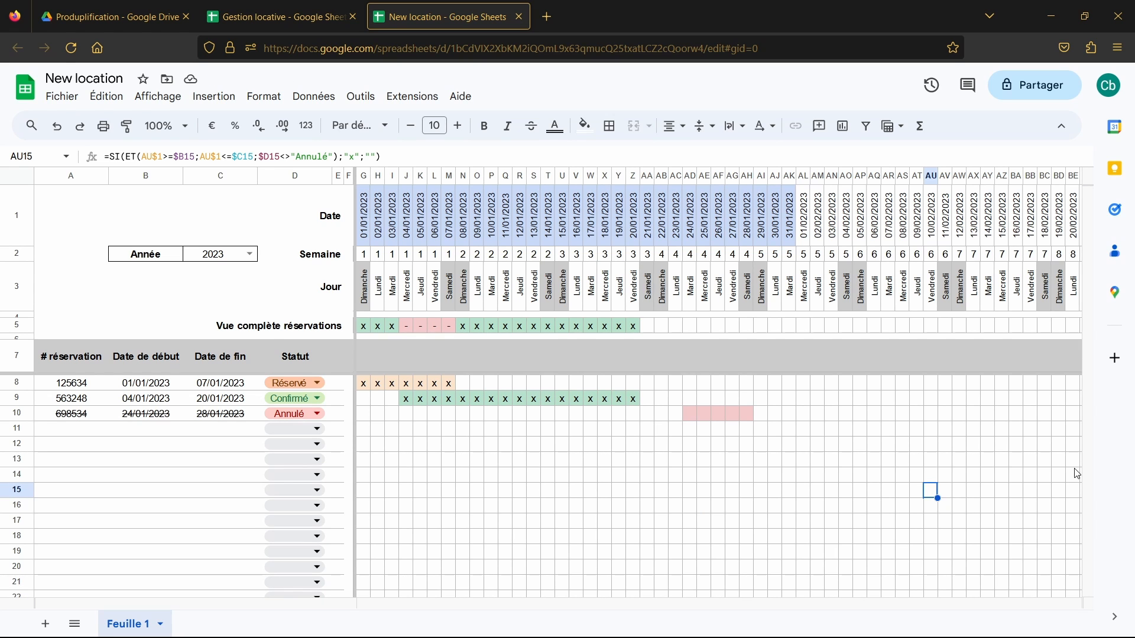